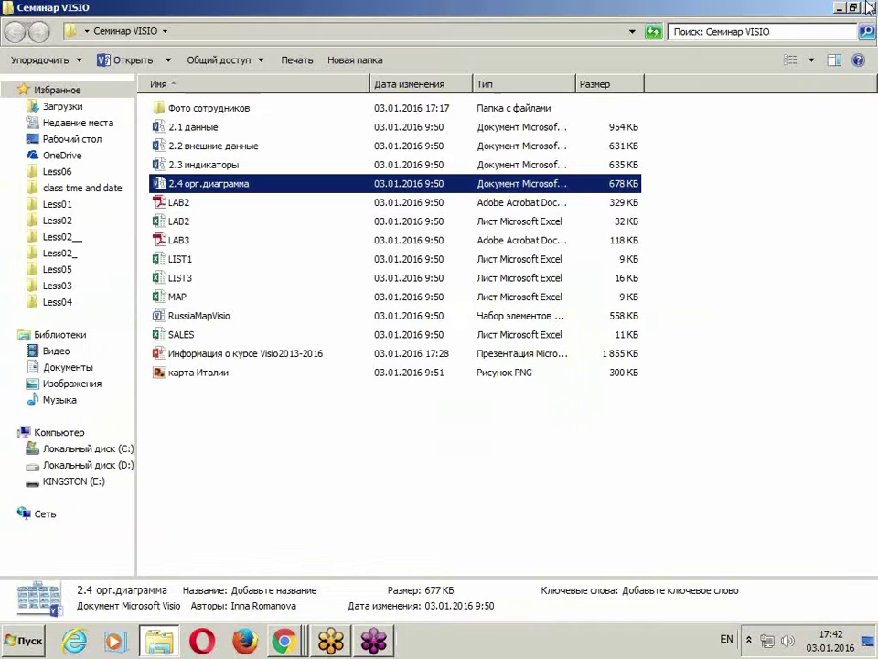
- Open the LIST1 workbook from the Семинар VISIO folder in a maximized window
{"action": "left_click", "coordinate": [863, 10]}
{"action": "left_click", "coordinate": [256, 440]}
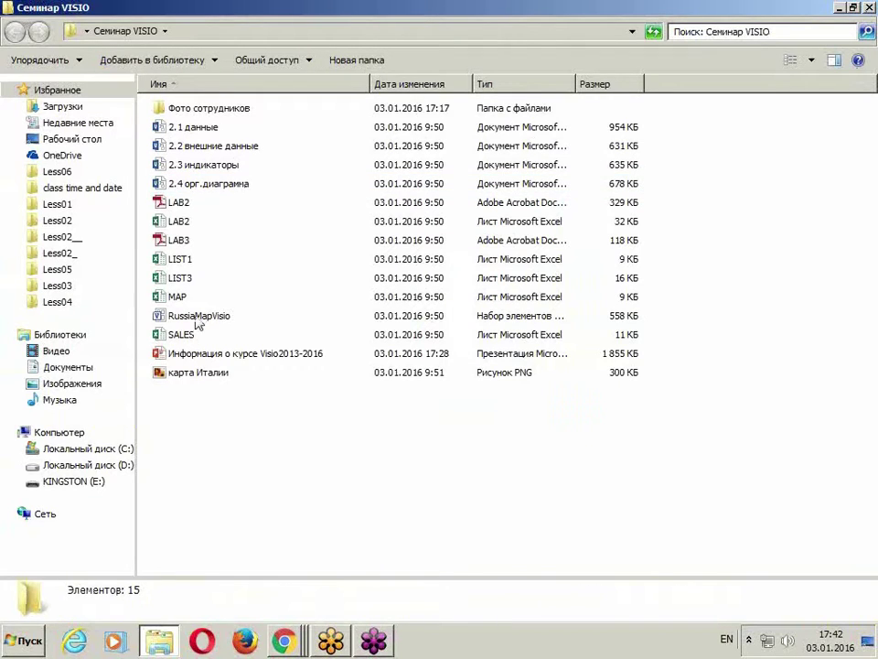
{"action": "left_click", "coordinate": [180, 261]}
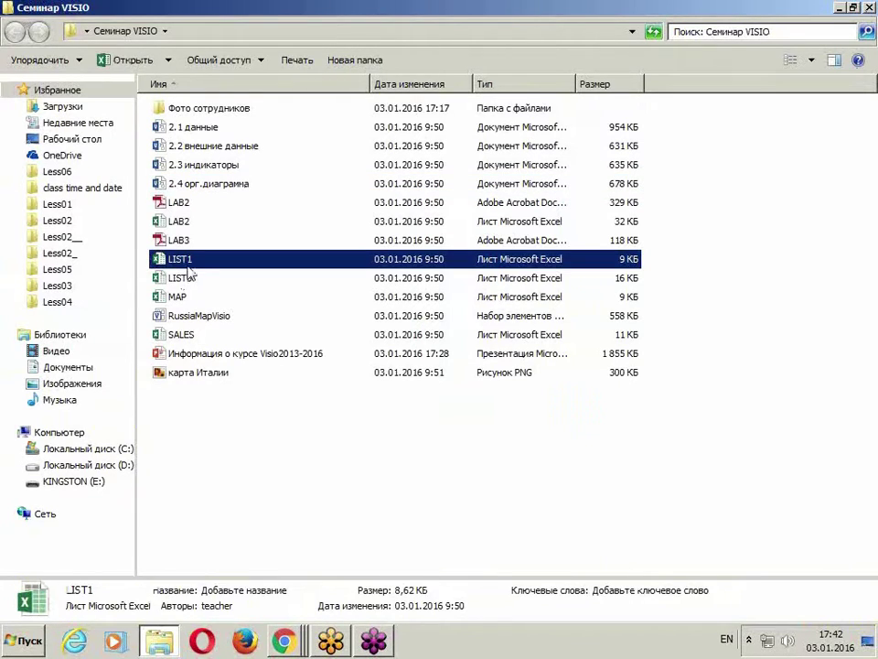
{"action": "double_click", "coordinate": [181, 265]}
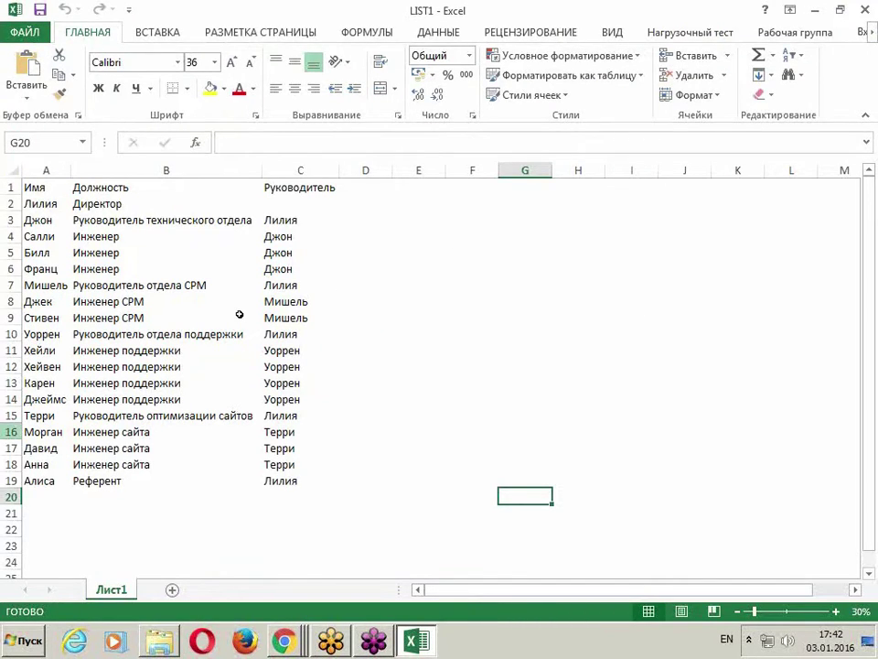
{"action": "left_click_drag", "start_coordinate": [491, 8], "coordinate": [477, 202]}
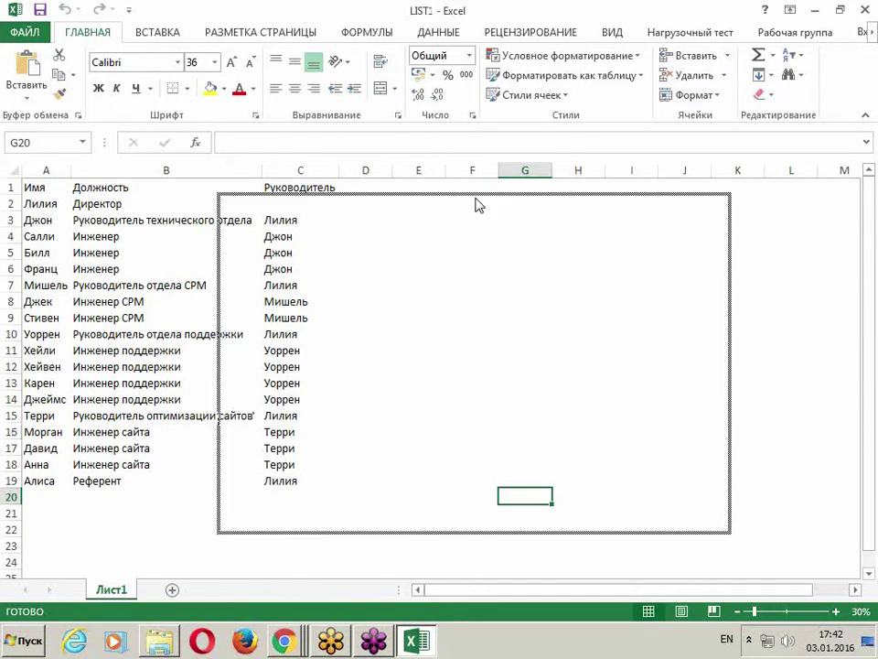
{"action": "double_click", "coordinate": [480, 209]}
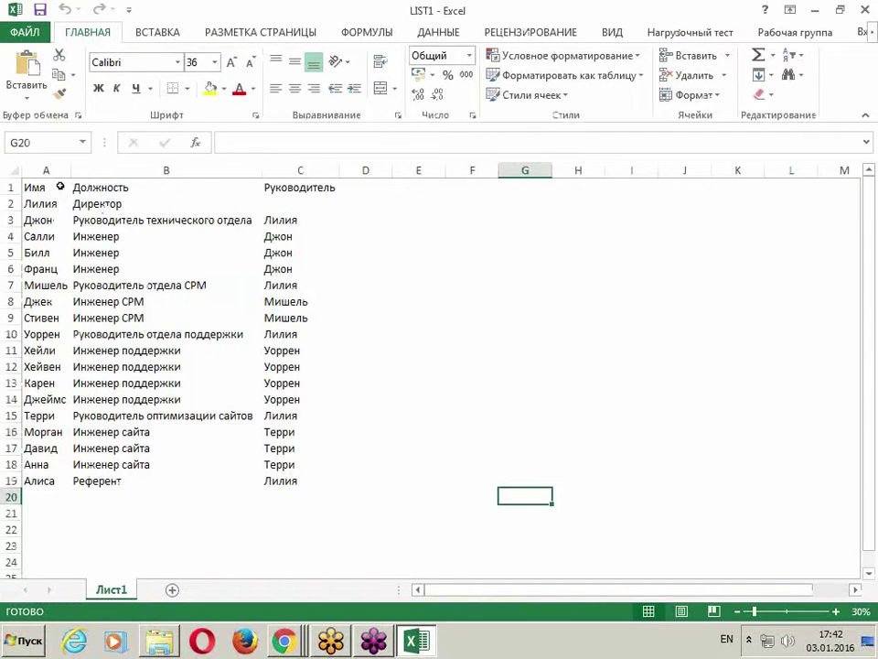
- Review the extent of the employee table and its column headers Имя, Должность and Руководитель
{"action": "left_click_drag", "start_coordinate": [61, 185], "coordinate": [317, 489]}
{"action": "left_click", "coordinate": [310, 494]}
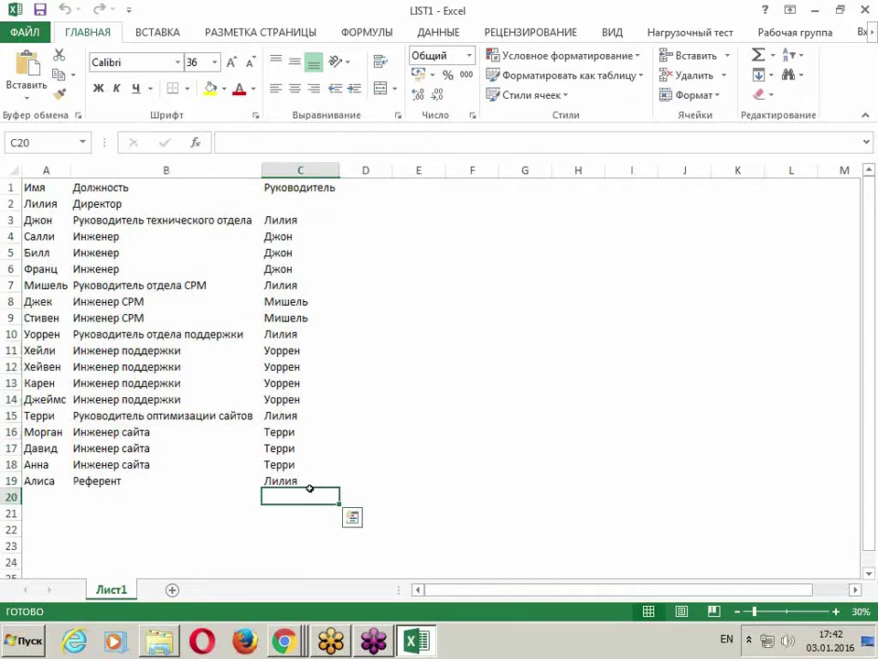
{"action": "left_click", "coordinate": [45, 285]}
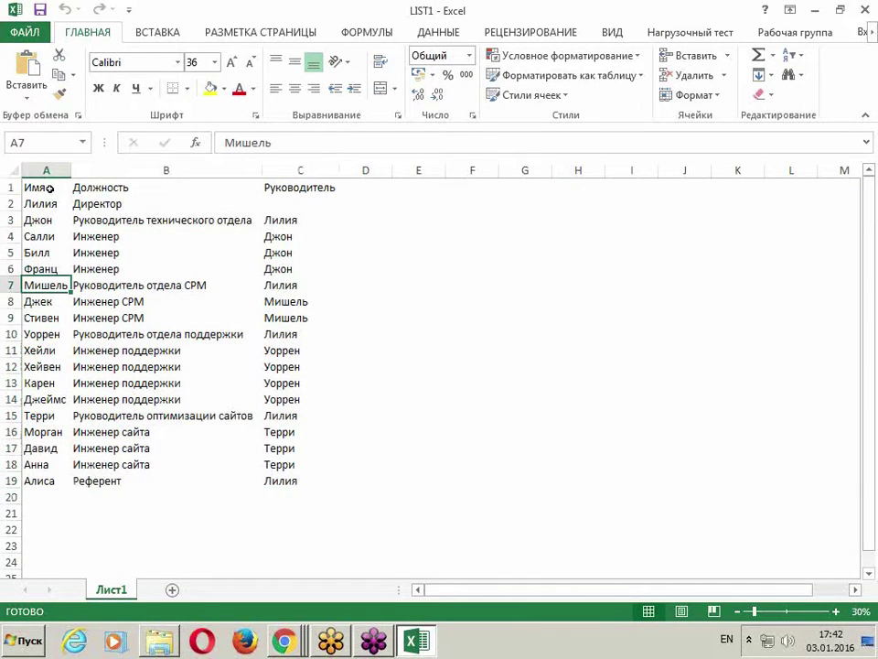
{"action": "left_click", "coordinate": [50, 189]}
{"action": "left_click", "coordinate": [125, 186]}
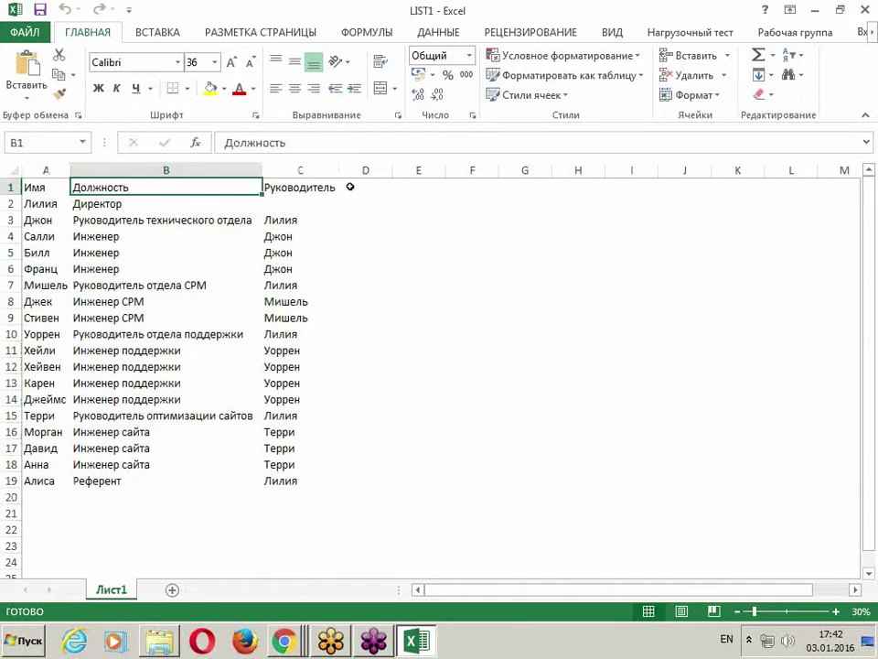
{"action": "left_click", "coordinate": [323, 188]}
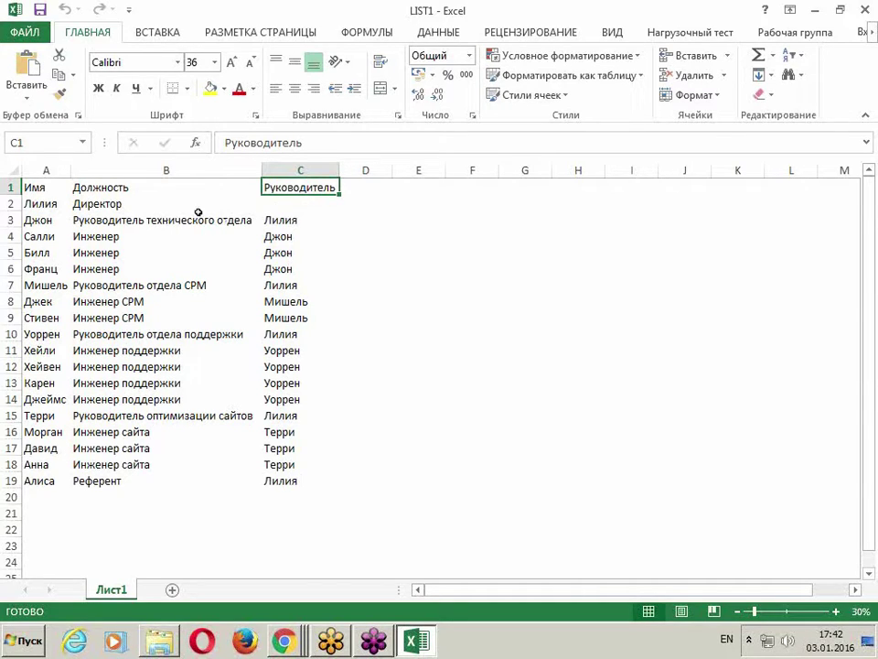
- Examine how the Директор row and the Руководитель технического отдела row are linked through the Руководитель column
{"action": "left_click", "coordinate": [137, 236]}
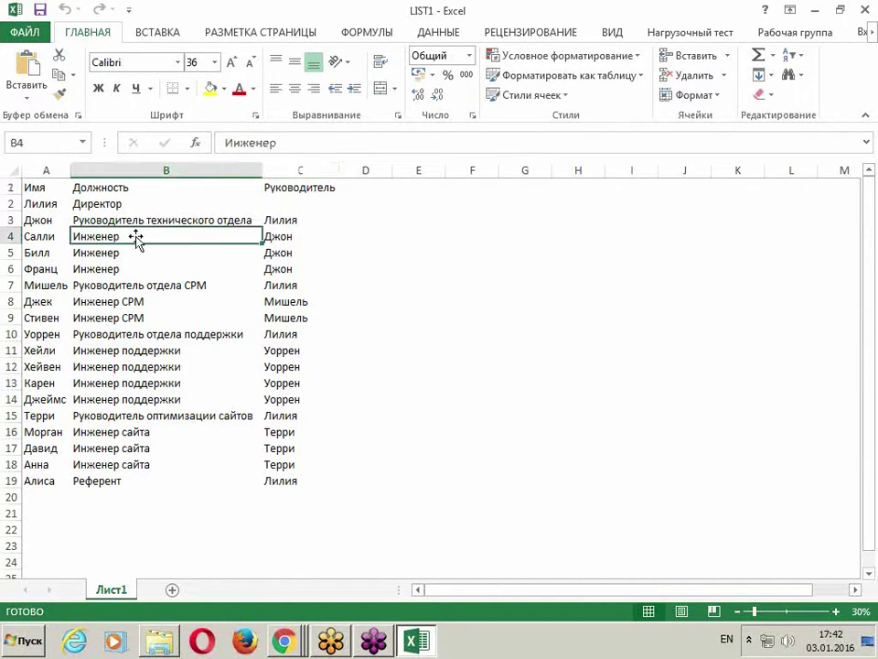
{"action": "left_click", "coordinate": [53, 203]}
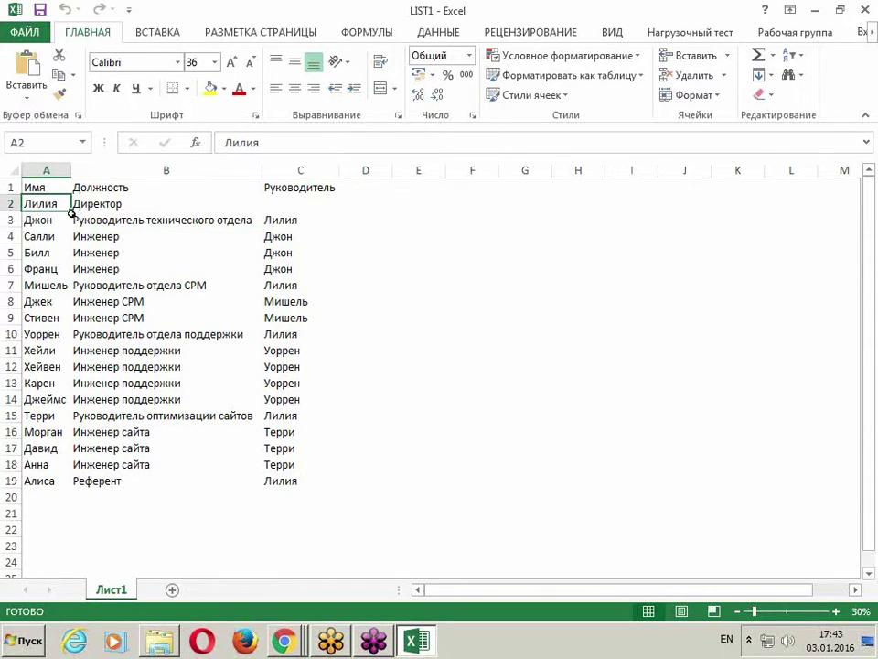
{"action": "left_click", "coordinate": [37, 253]}
{"action": "left_click_drag", "start_coordinate": [43, 203], "coordinate": [290, 204]}
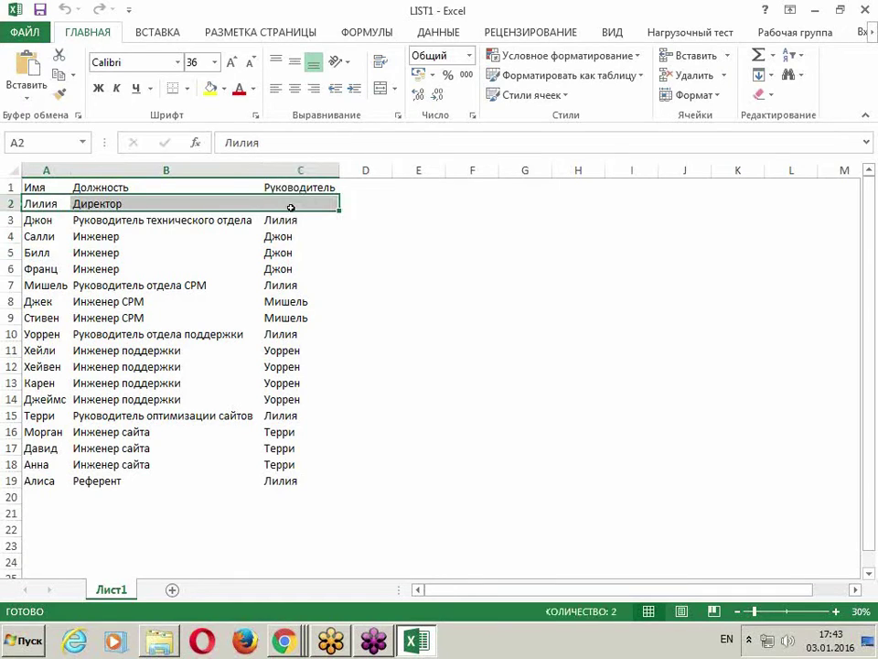
{"action": "left_click_drag", "start_coordinate": [46, 231], "coordinate": [225, 220]}
{"action": "left_click", "coordinate": [288, 221]}
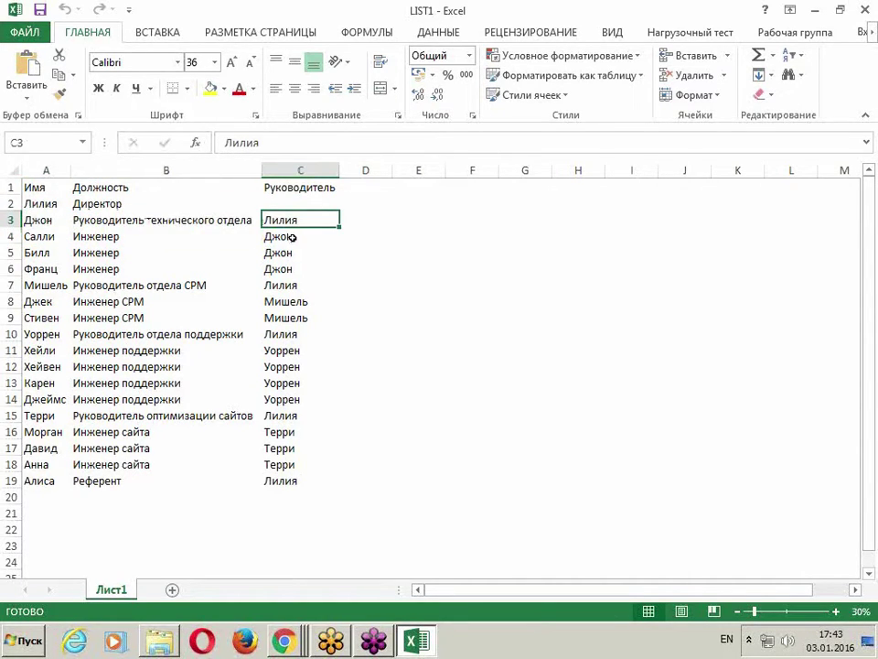
{"action": "left_click", "coordinate": [43, 205]}
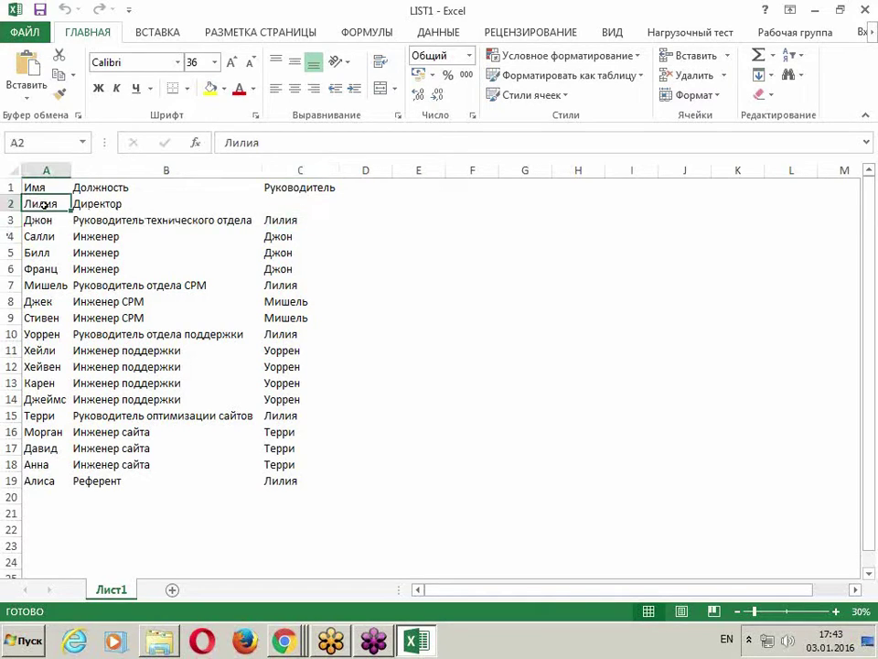
{"action": "left_click", "coordinate": [92, 205]}
{"action": "left_click", "coordinate": [283, 210]}
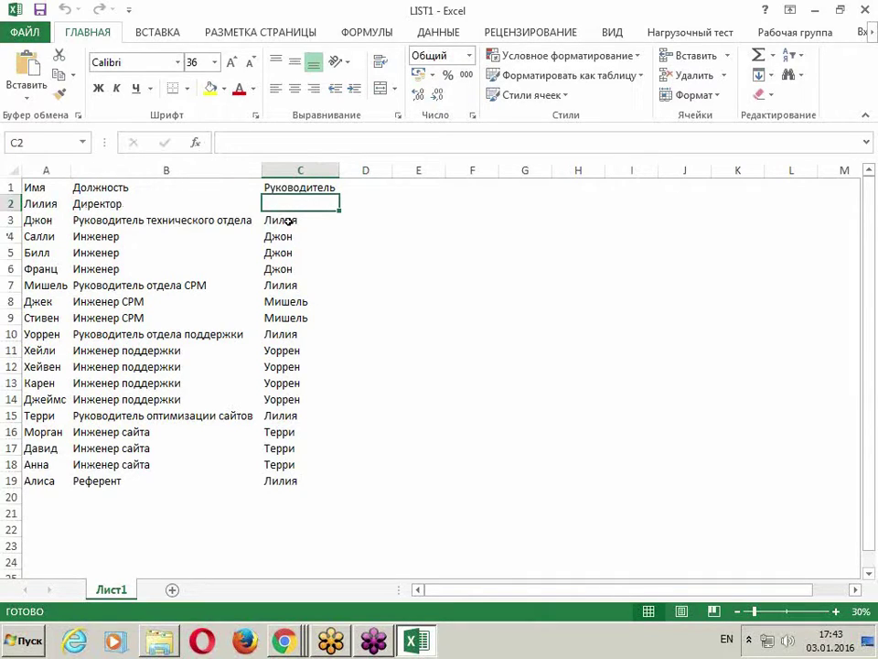
{"action": "left_click", "coordinate": [138, 256]}
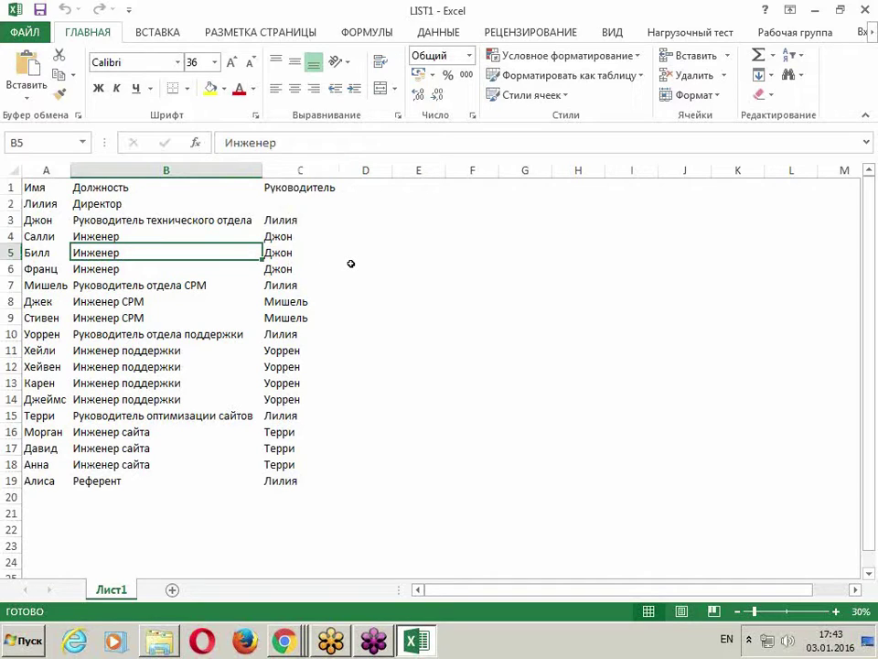
- Close the LIST1 workbook and open LIST3 from the same folder
{"action": "left_click", "coordinate": [864, 9]}
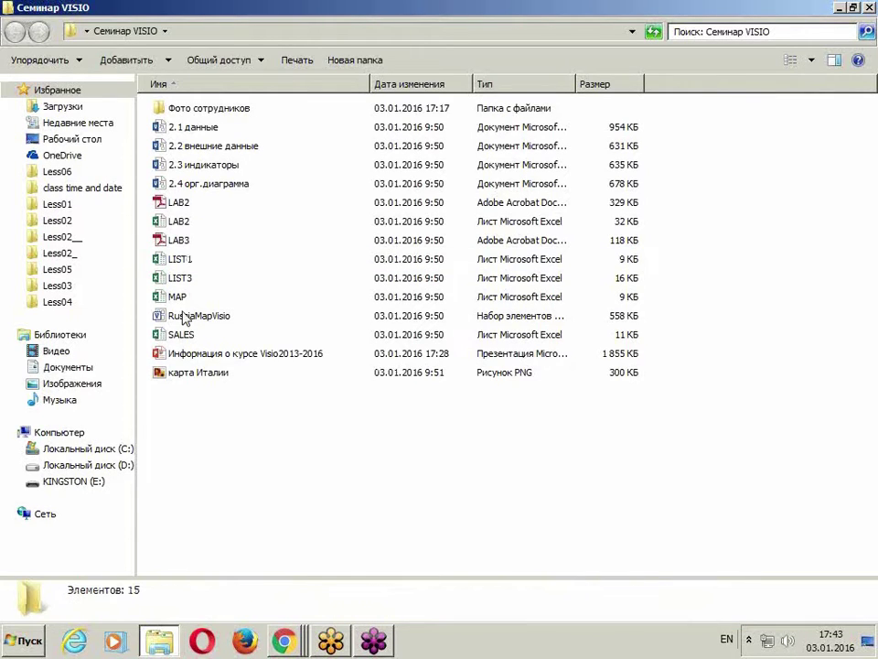
{"action": "left_click", "coordinate": [179, 279]}
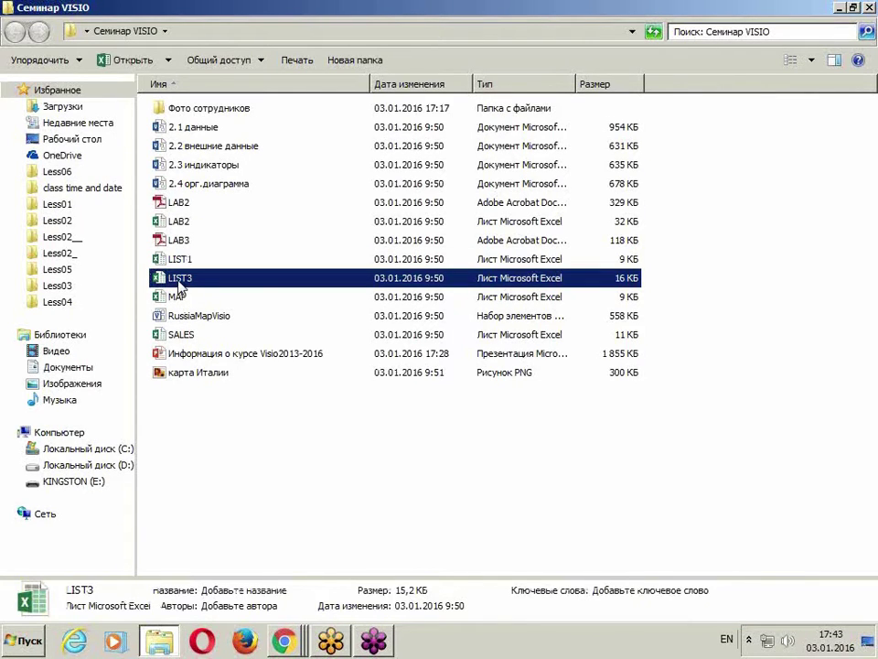
{"action": "double_click", "coordinate": [179, 284]}
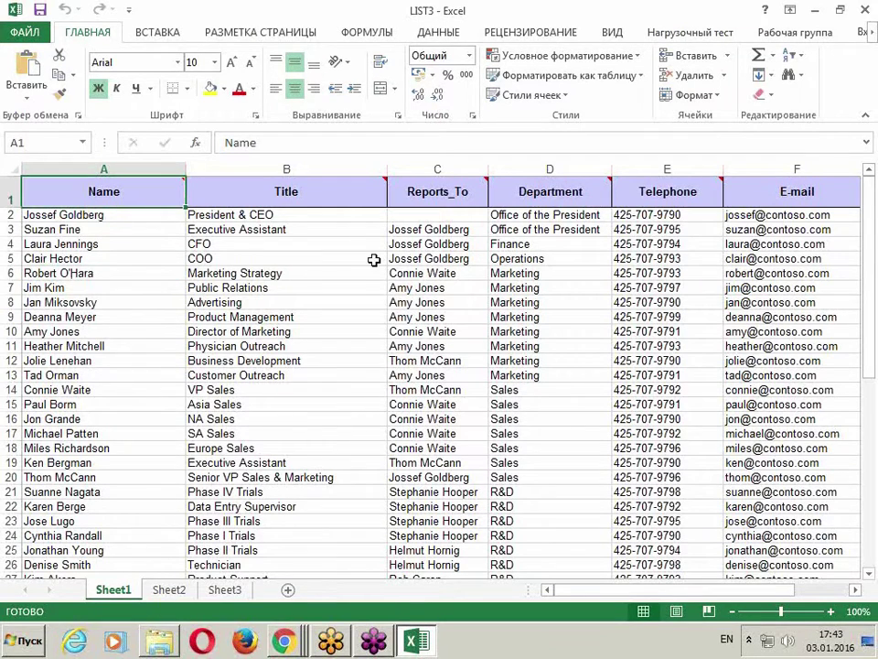
- Examine the Name, Title and Reports_To columns on Sheet1 of LIST3
{"action": "left_click", "coordinate": [302, 193]}
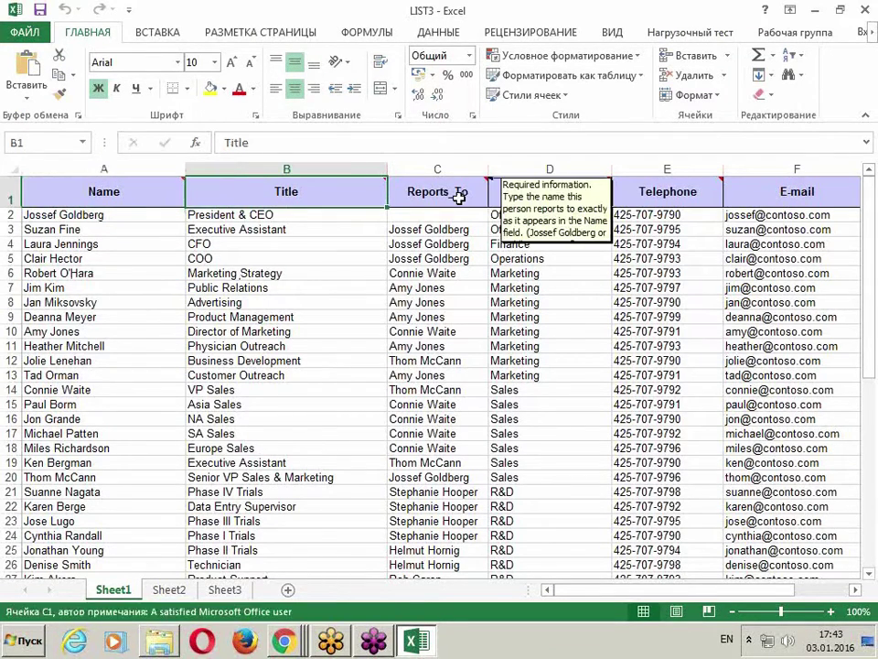
{"action": "left_click", "coordinate": [460, 198]}
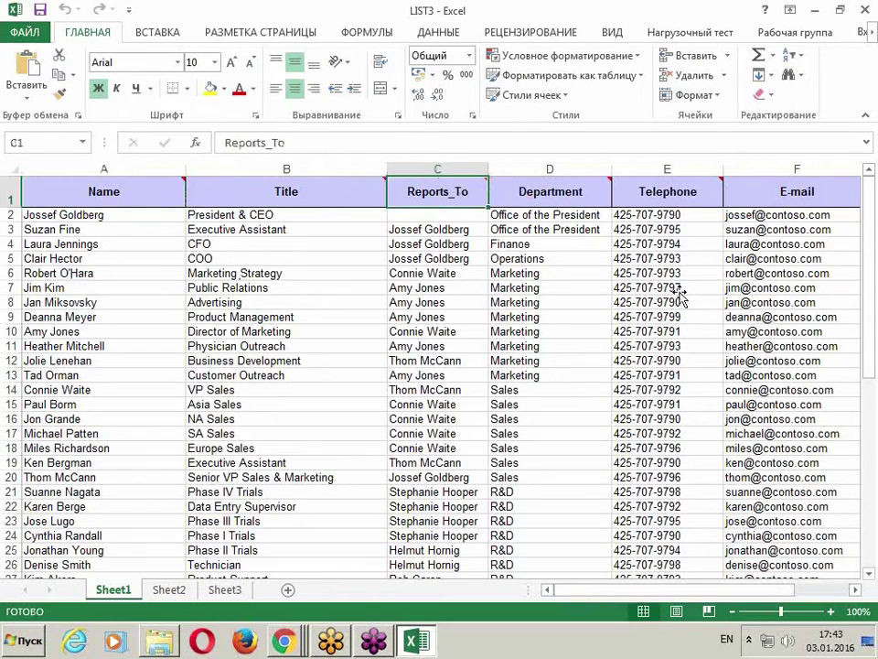
{"action": "left_click_drag", "start_coordinate": [104, 162], "coordinate": [420, 164]}
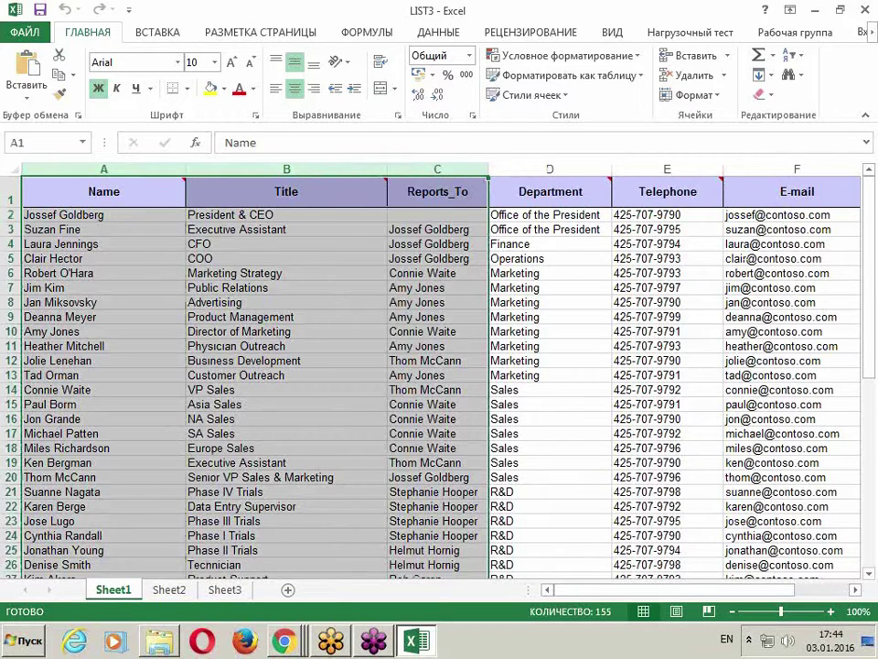
- Close the LIST3 workbook and start Visio 2013
{"action": "left_click", "coordinate": [864, 9]}
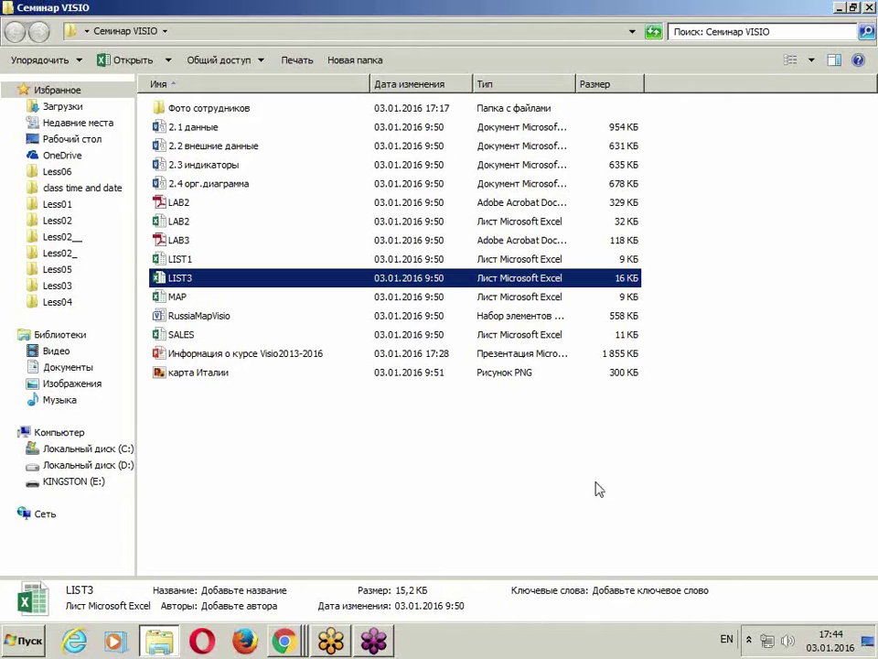
{"action": "left_click", "coordinate": [303, 465]}
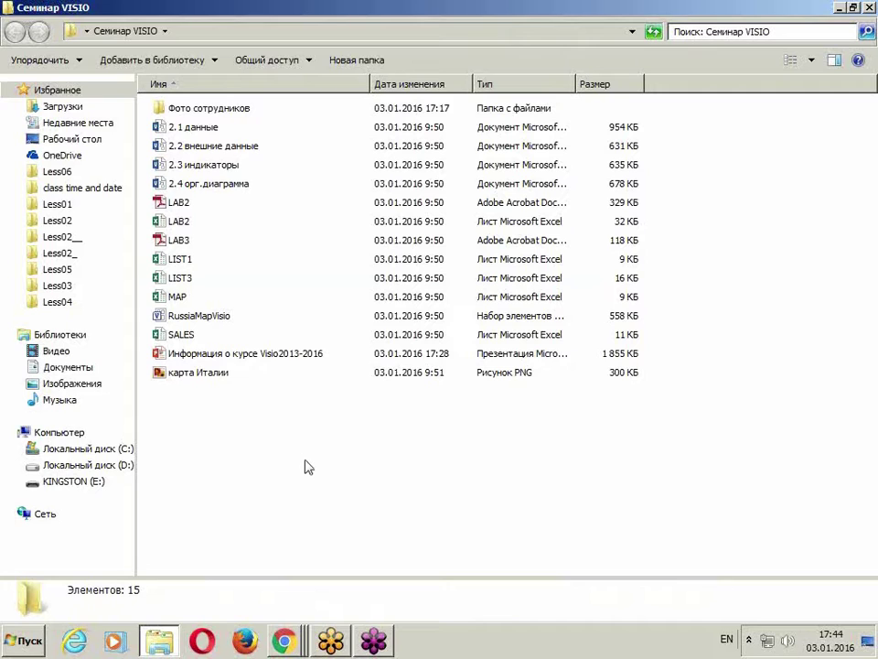
{"action": "left_click", "coordinate": [18, 644]}
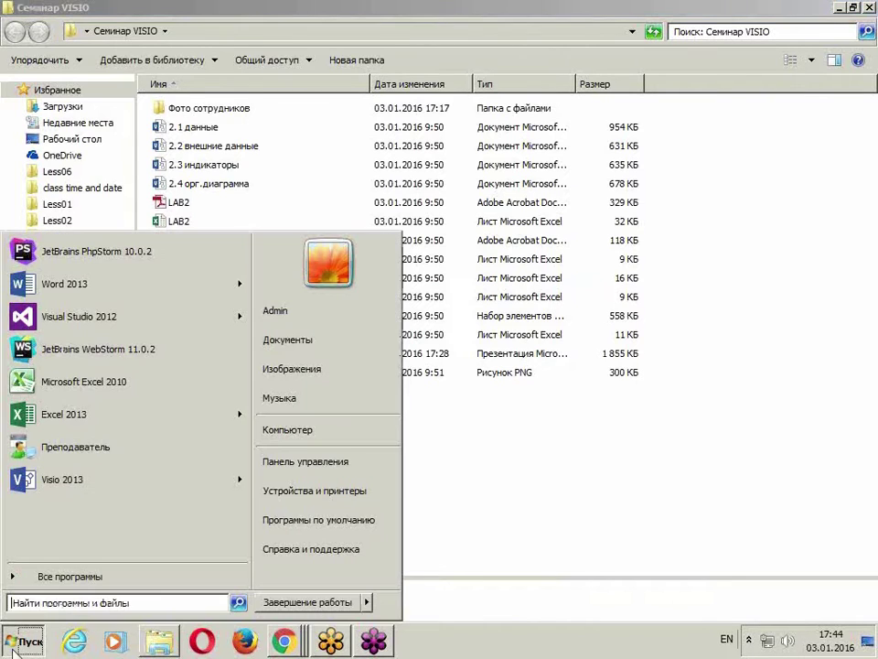
{"action": "mouse_move", "coordinate": [66, 490]}
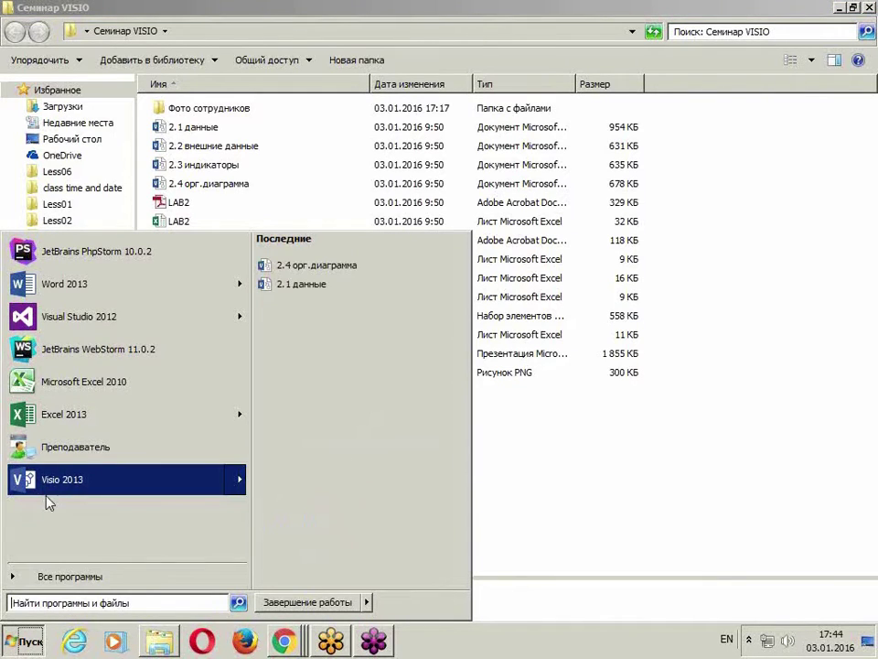
{"action": "left_click", "coordinate": [66, 489]}
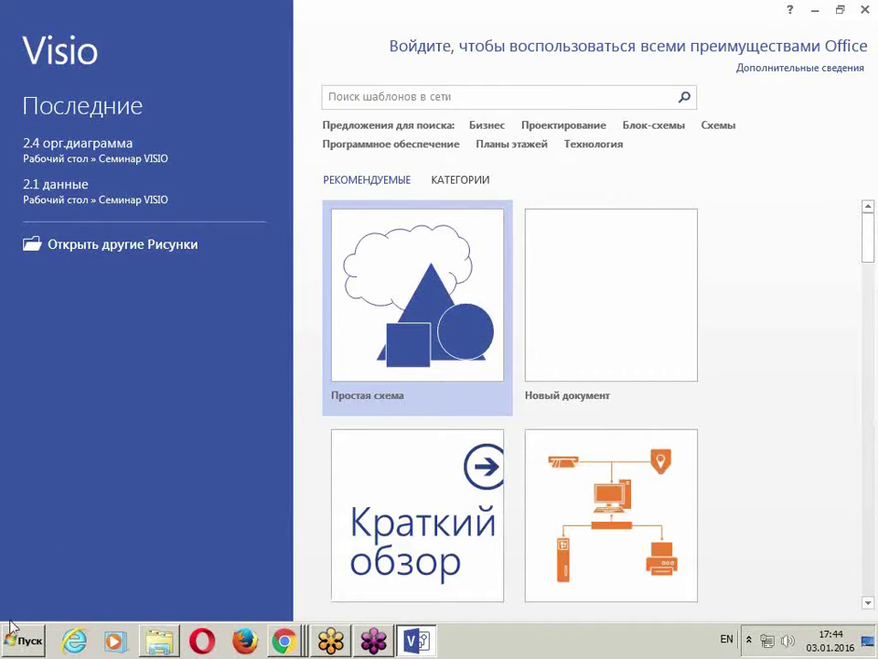
- Find the Организационная диаграмма Wizard template among the recommended templates and open its preview
{"action": "scroll", "coordinate": [592, 277], "scroll_direction": "down", "scroll_amount": 2}
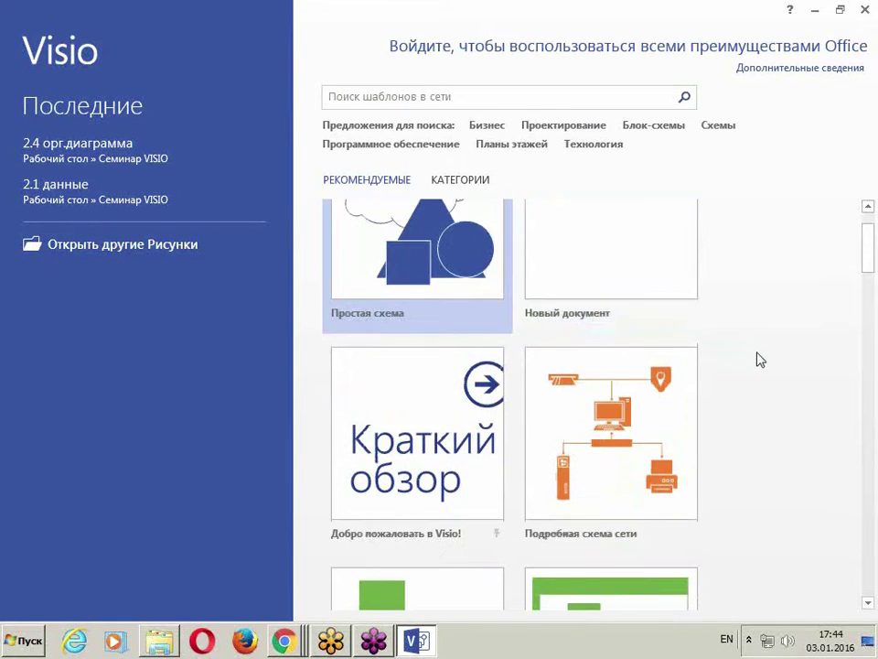
{"action": "scroll", "coordinate": [761, 360], "scroll_direction": "up", "scroll_amount": 1}
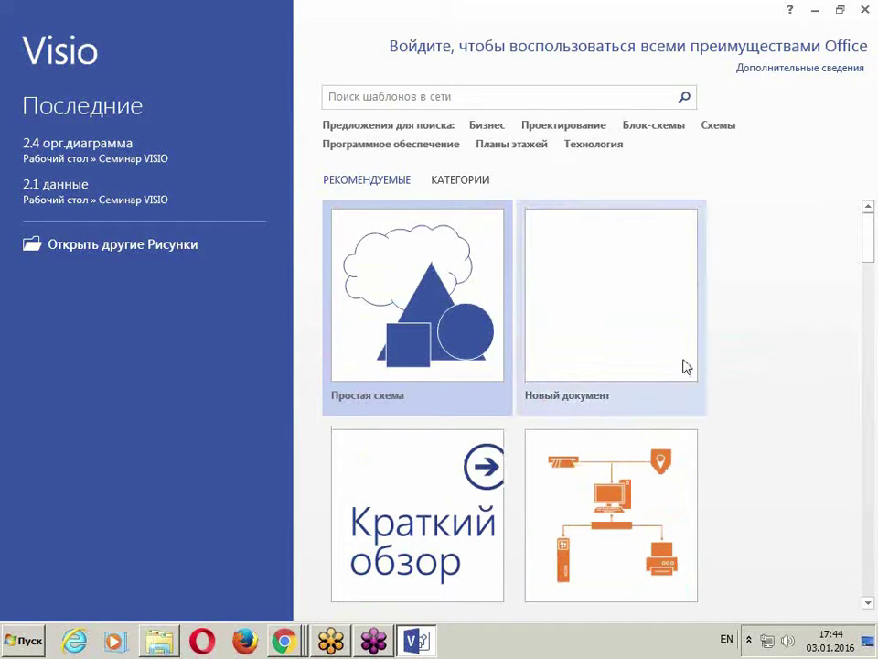
{"action": "scroll", "coordinate": [753, 334], "scroll_direction": "down", "scroll_amount": 4}
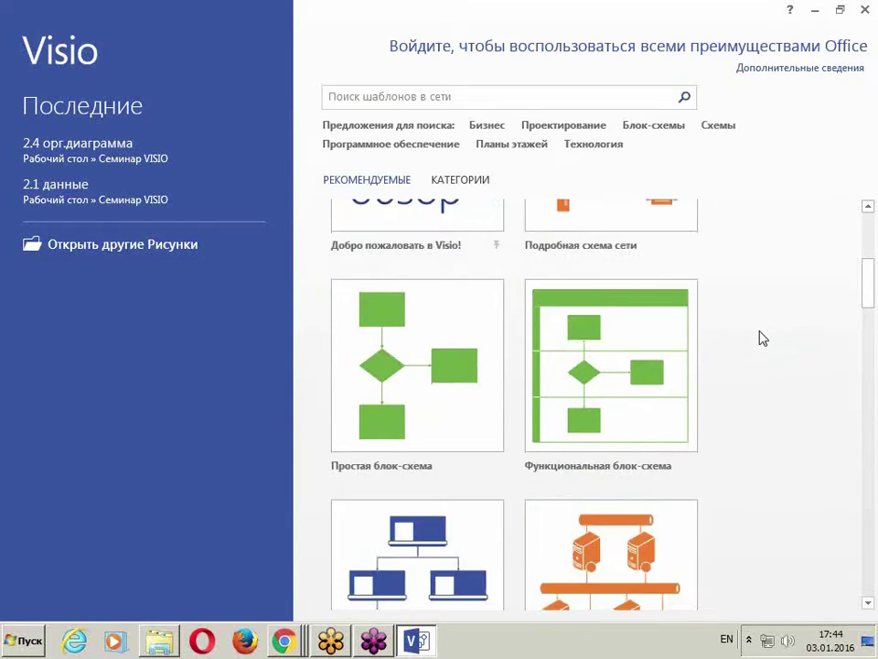
{"action": "scroll", "coordinate": [761, 338], "scroll_direction": "down", "scroll_amount": 5}
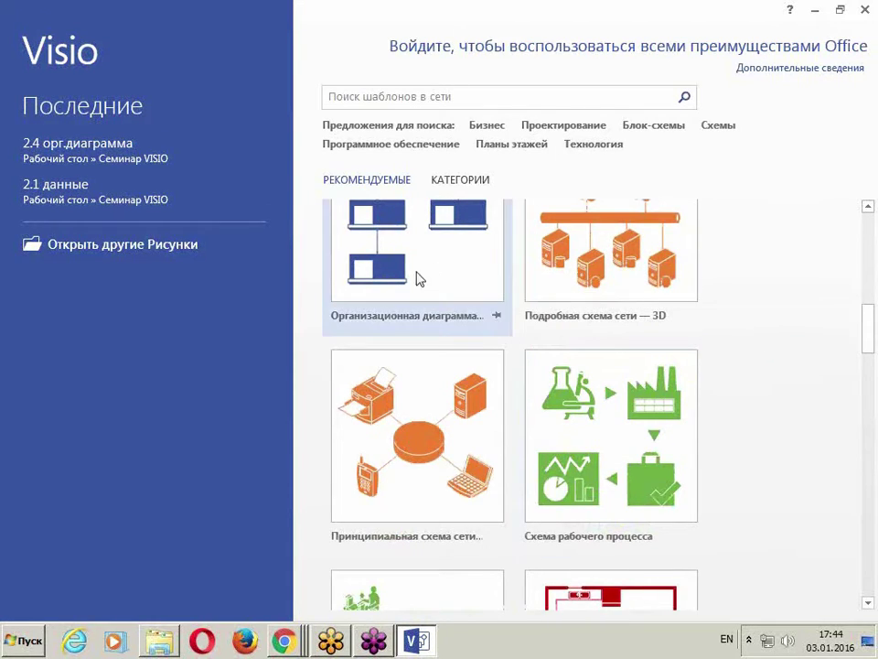
{"action": "scroll", "coordinate": [439, 288], "scroll_direction": "up", "scroll_amount": 3}
{"action": "scroll", "coordinate": [451, 429], "scroll_direction": "down", "scroll_amount": 5}
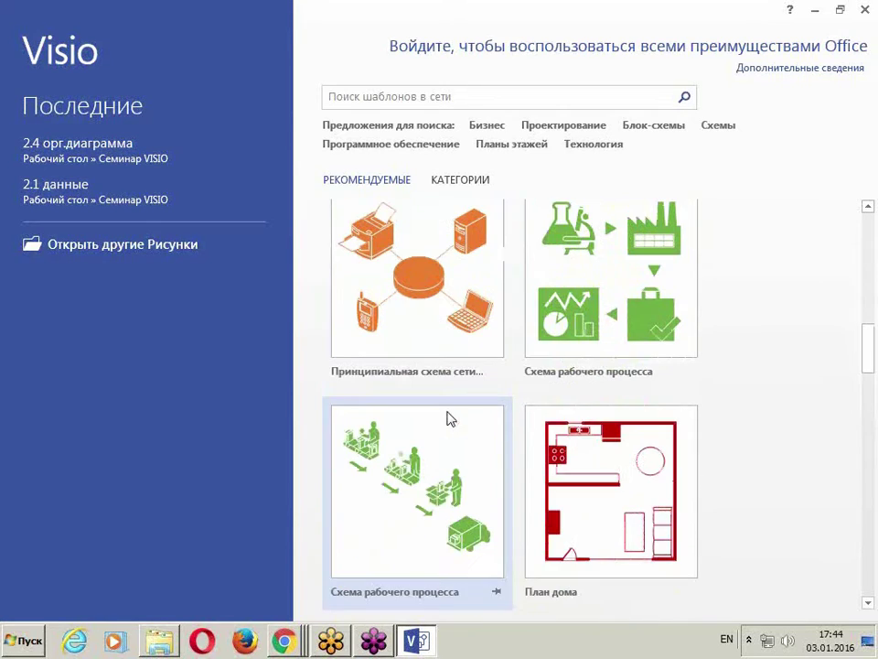
{"action": "scroll", "coordinate": [451, 298], "scroll_direction": "down", "scroll_amount": 4}
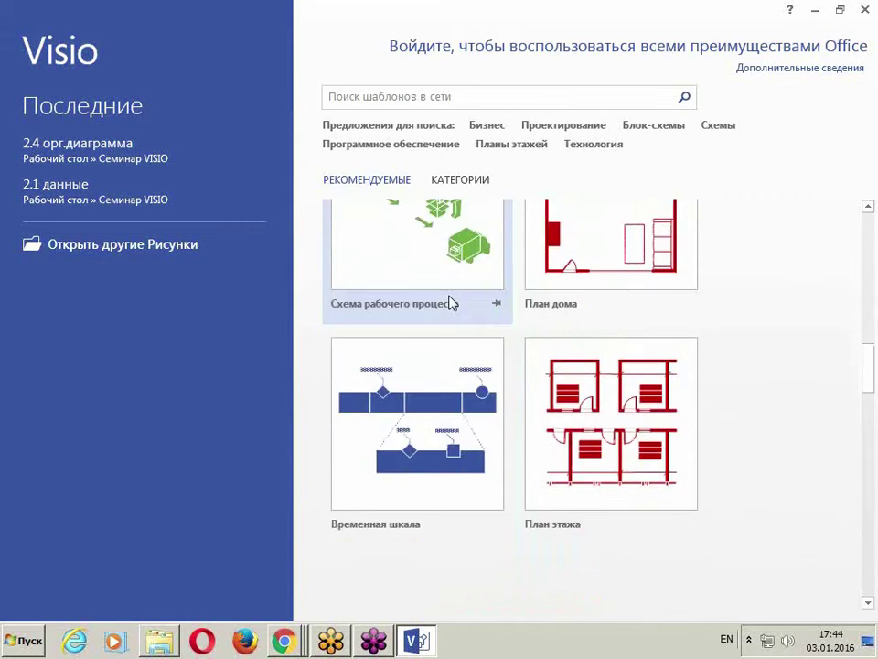
{"action": "scroll", "coordinate": [451, 303], "scroll_direction": "down", "scroll_amount": 8}
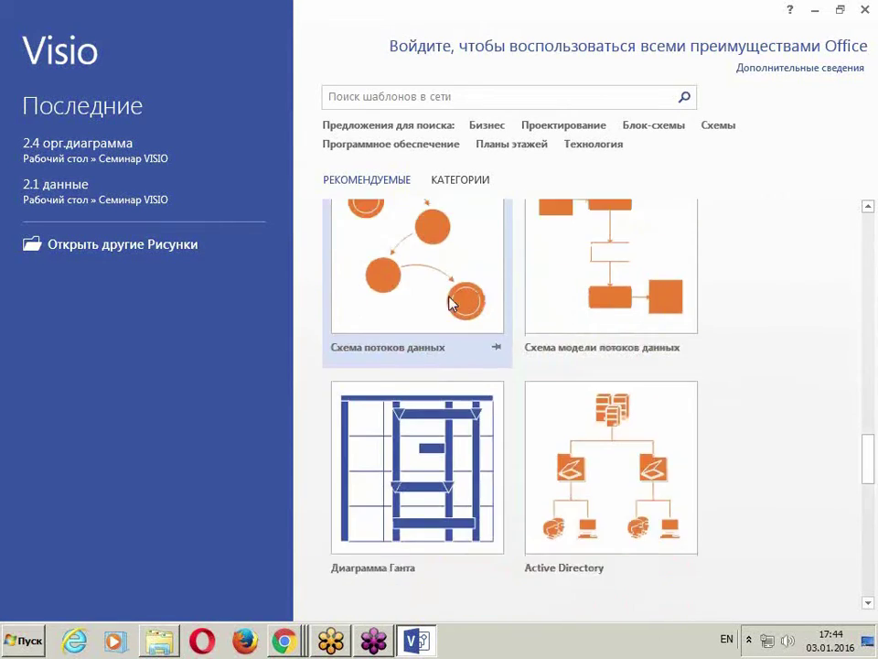
{"action": "scroll", "coordinate": [451, 303], "scroll_direction": "down", "scroll_amount": 5}
{"action": "left_click", "coordinate": [395, 294]}
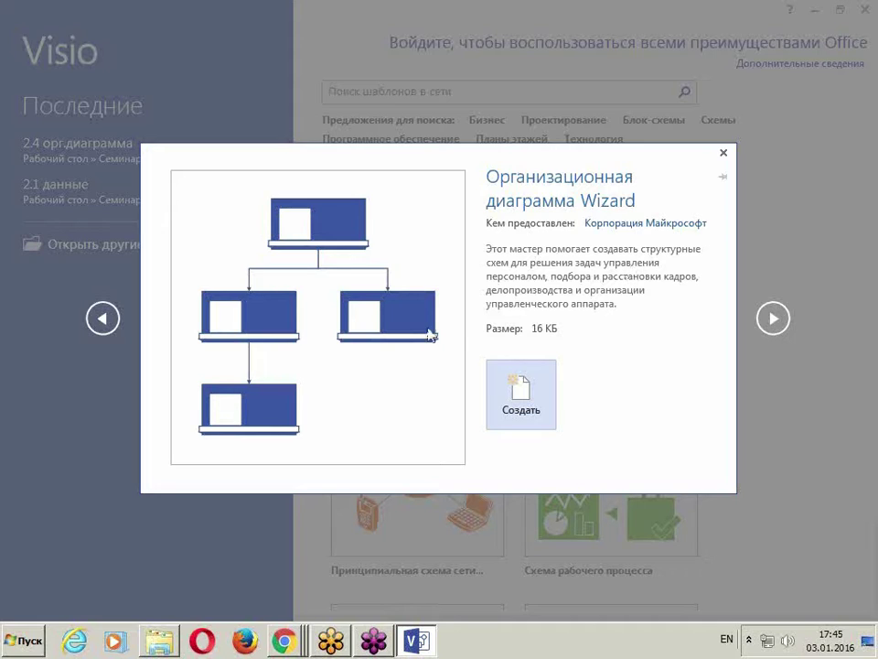
- Create the drawing from the template and base the chart on existing file data, choosing the text, Org Plus or Excel file source
{"action": "left_click", "coordinate": [514, 412]}
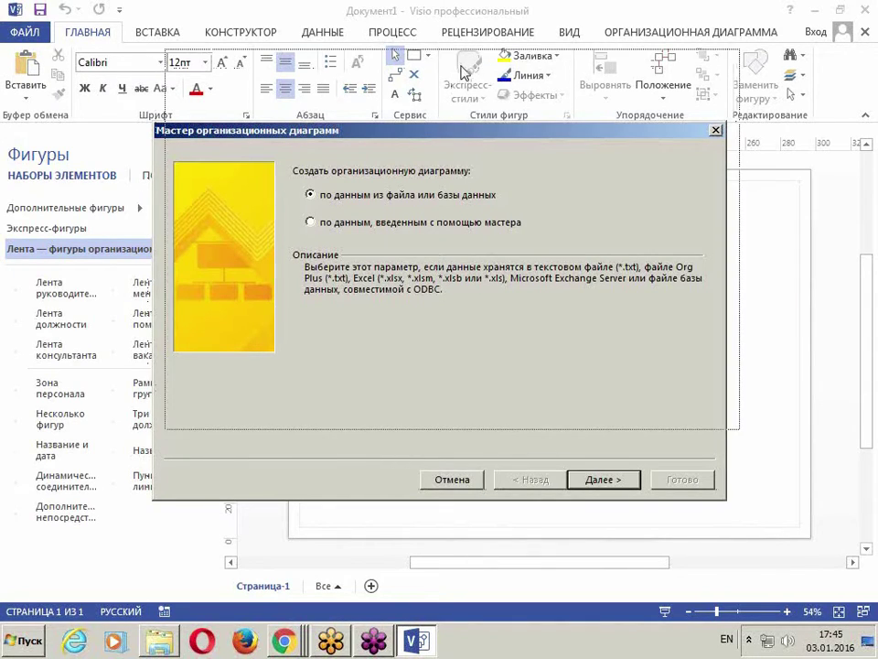
{"action": "left_click_drag", "start_coordinate": [448, 144], "coordinate": [461, 70]}
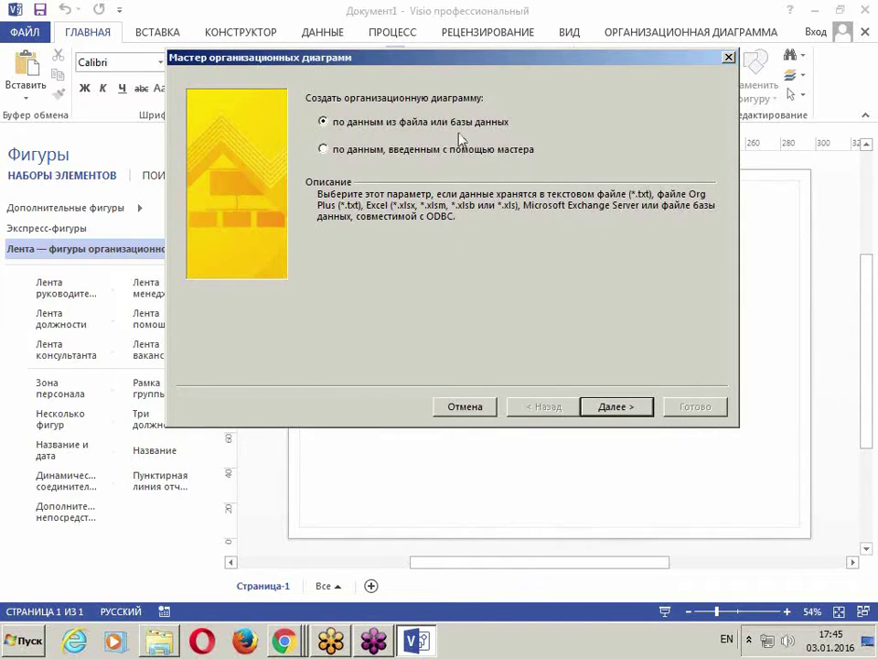
{"action": "left_click", "coordinate": [634, 409]}
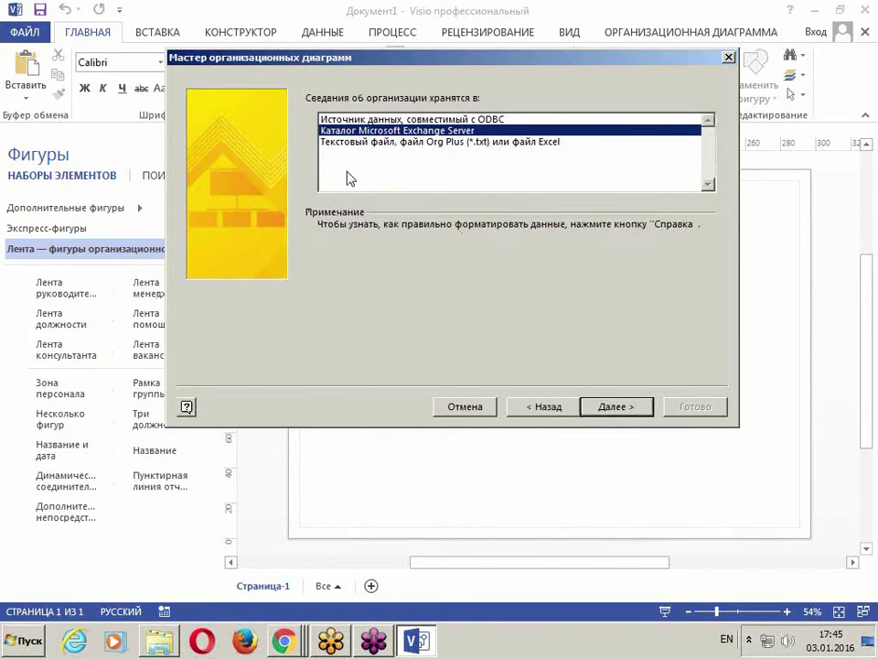
{"action": "left_click", "coordinate": [340, 144]}
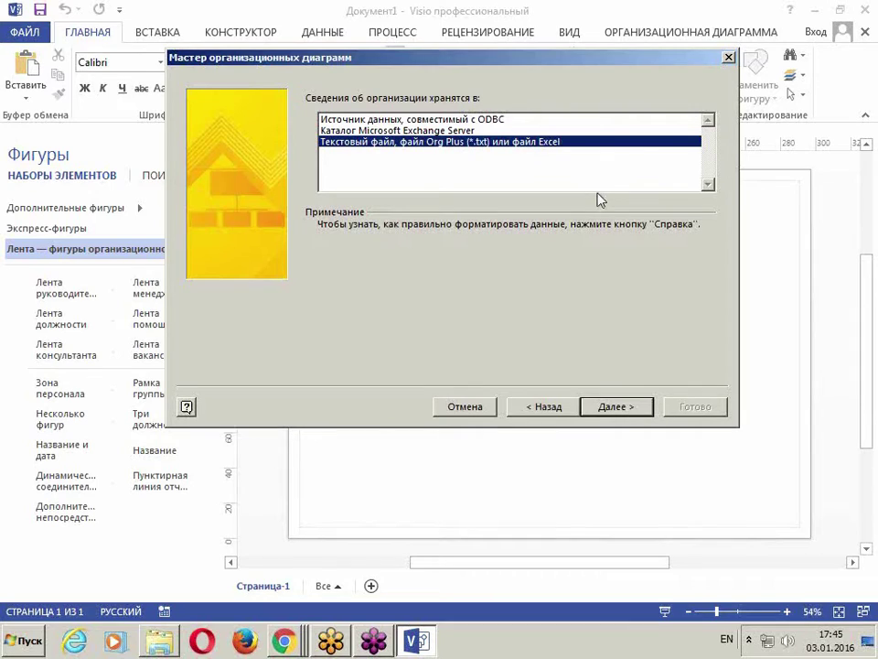
{"action": "left_click", "coordinate": [621, 406]}
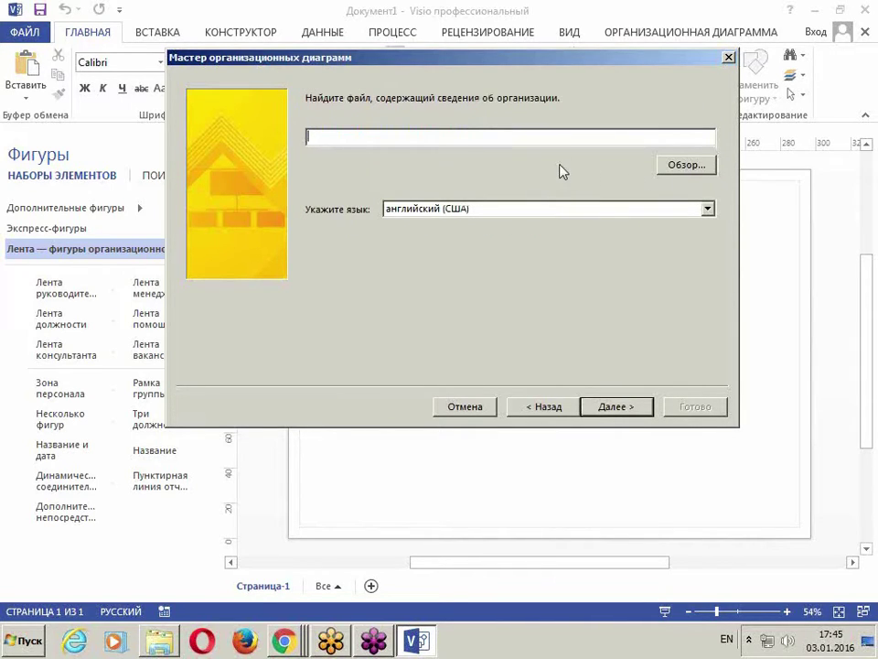
- Choose the LIST1 workbook from the Семинар VISIO folder on the desktop as the file with the organization data
{"action": "left_click", "coordinate": [682, 170]}
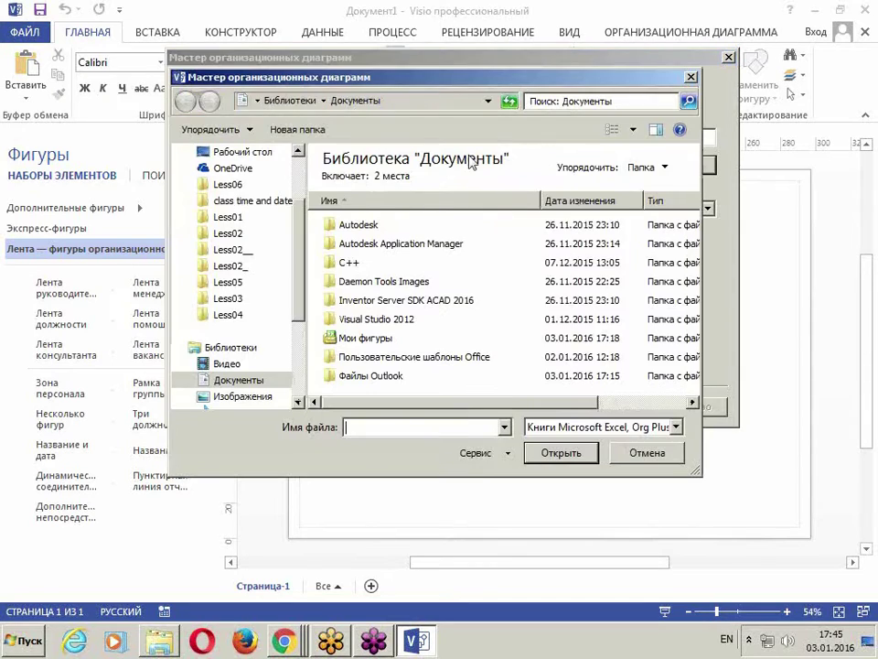
{"action": "left_click", "coordinate": [248, 156]}
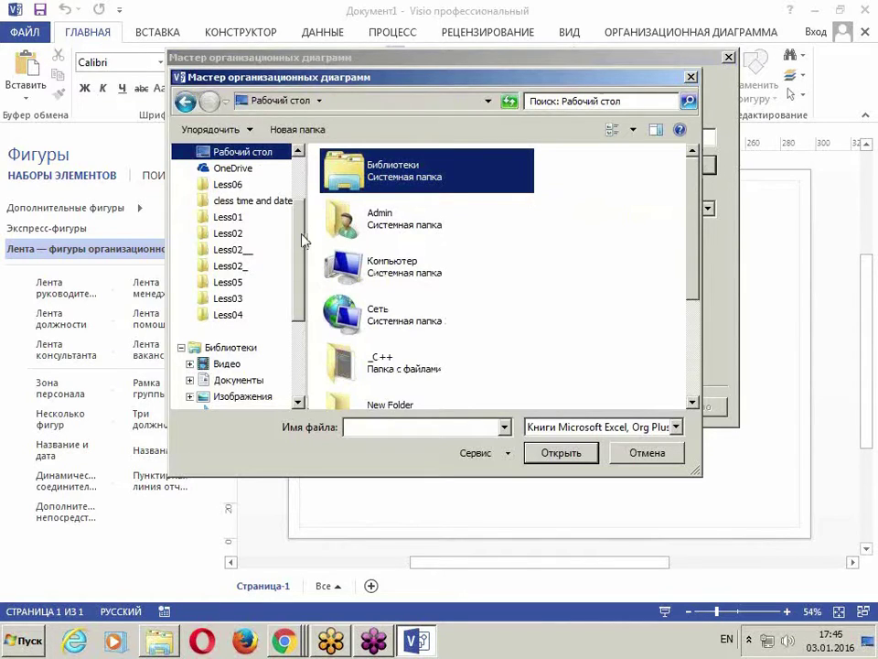
{"action": "scroll", "coordinate": [302, 238], "scroll_direction": "up", "scroll_amount": 2}
{"action": "scroll", "coordinate": [692, 232], "scroll_direction": "down", "scroll_amount": 3}
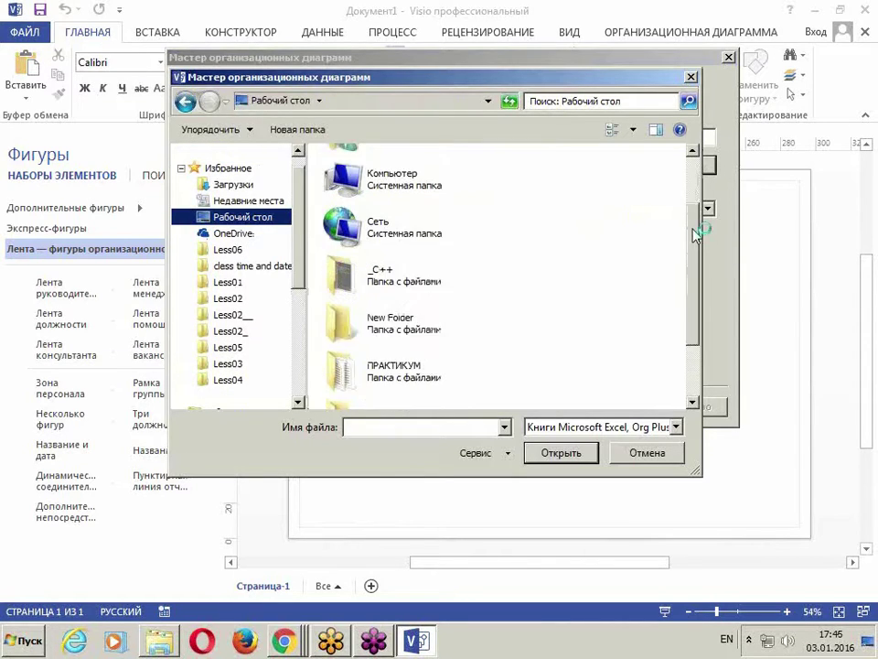
{"action": "left_click", "coordinate": [359, 366]}
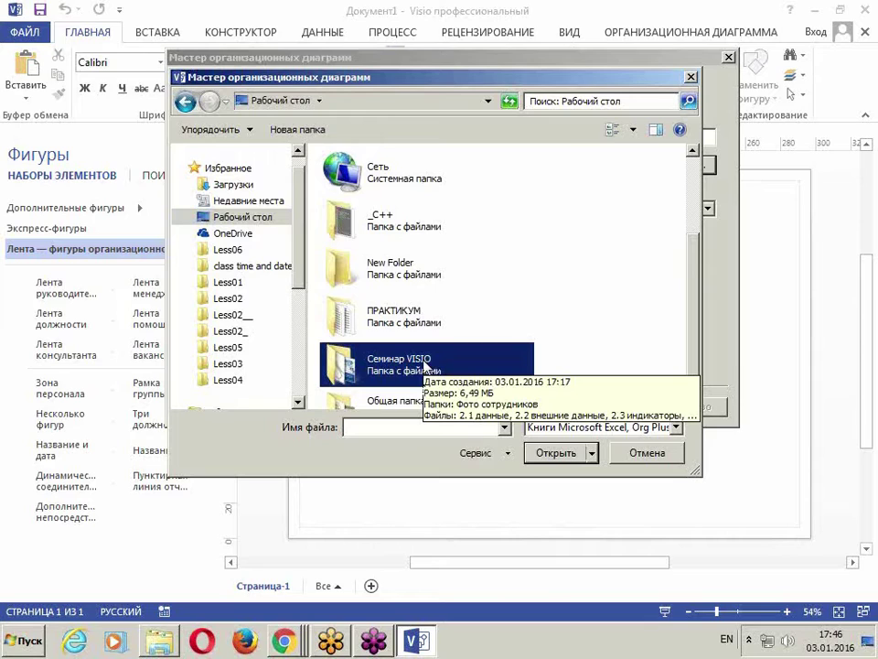
{"action": "double_click", "coordinate": [425, 366]}
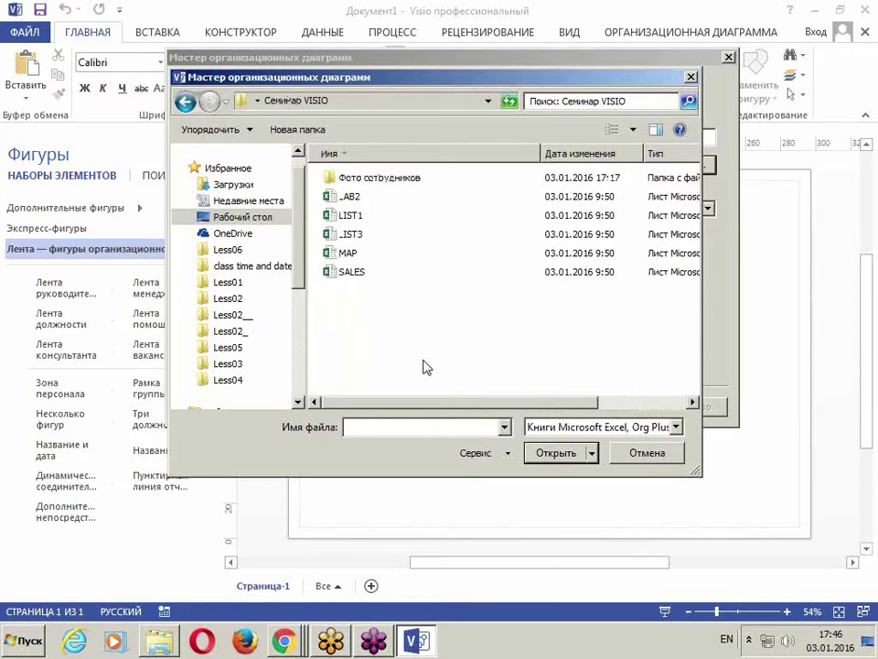
{"action": "left_click", "coordinate": [350, 216]}
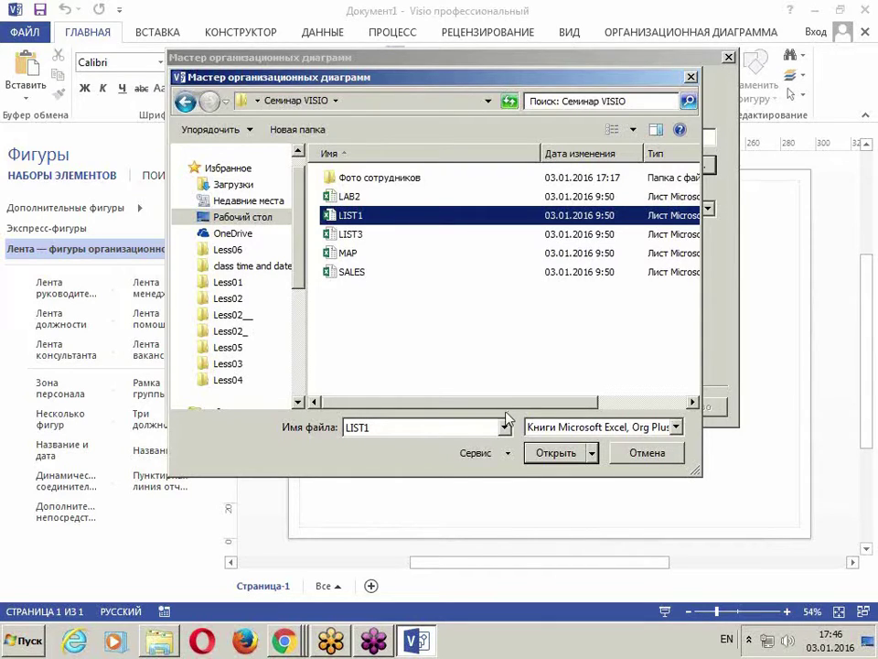
{"action": "left_click", "coordinate": [548, 455]}
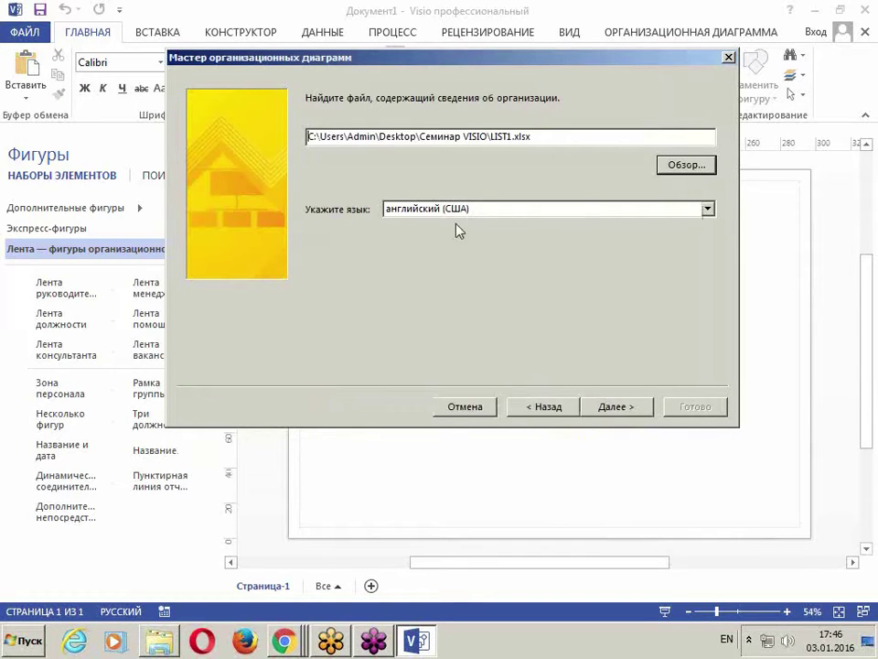
{"action": "left_click", "coordinate": [427, 208]}
{"action": "scroll", "coordinate": [438, 235], "scroll_direction": "down", "scroll_amount": 3}
{"action": "scroll", "coordinate": [439, 235], "scroll_direction": "down", "scroll_amount": 20}
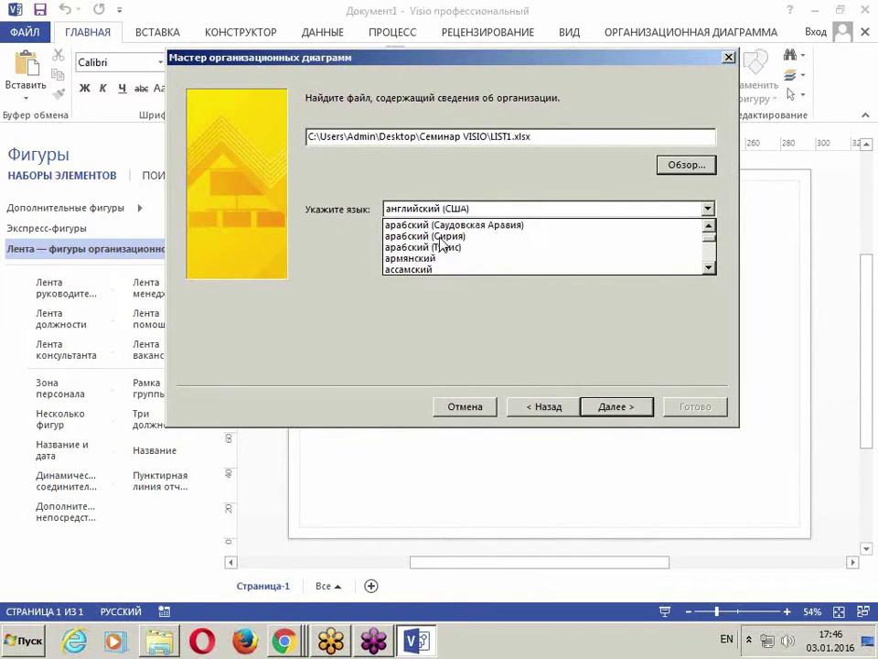
{"action": "scroll", "coordinate": [440, 247], "scroll_direction": "down", "scroll_amount": 20}
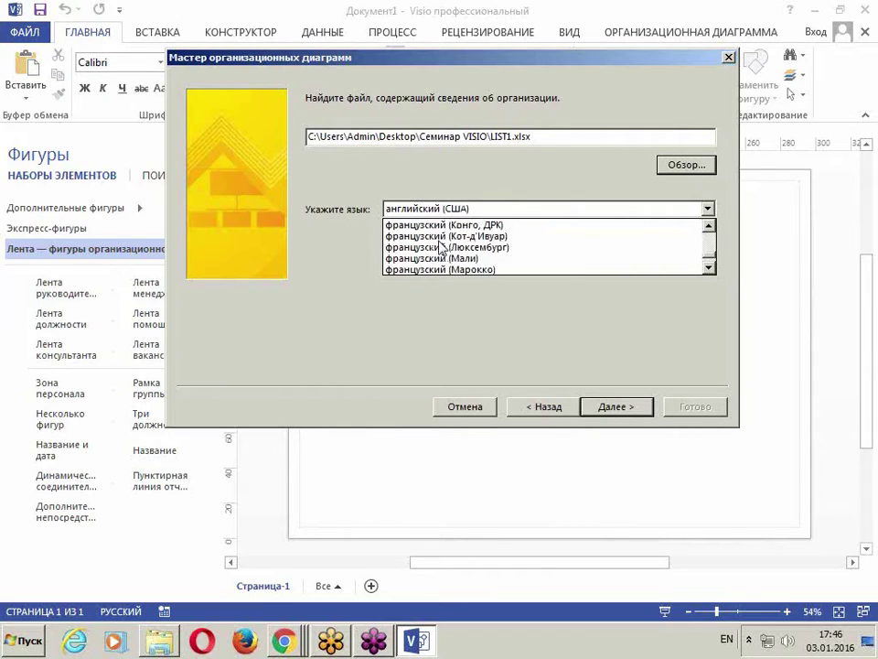
{"action": "scroll", "coordinate": [438, 245], "scroll_direction": "up", "scroll_amount": 6}
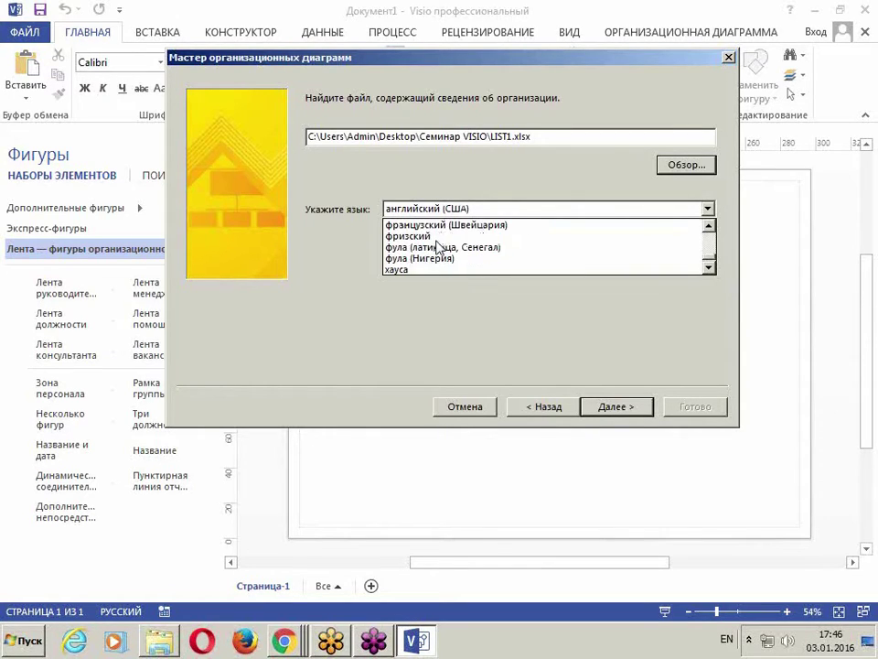
{"action": "scroll", "coordinate": [407, 247], "scroll_direction": "down", "scroll_amount": 5}
{"action": "left_click", "coordinate": [457, 211]}
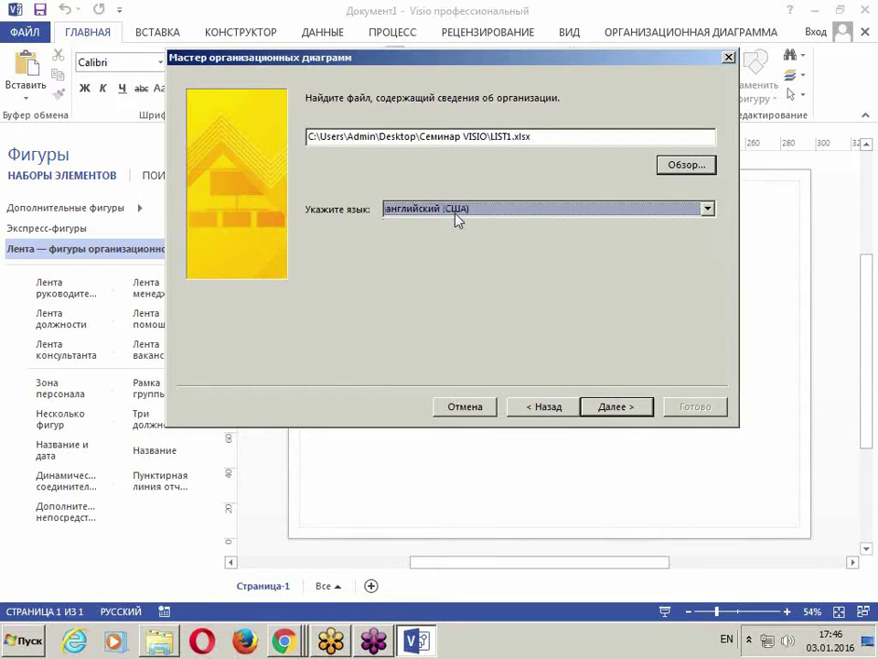
{"action": "left_click", "coordinate": [457, 219]}
{"action": "scroll", "coordinate": [492, 249], "scroll_direction": "up", "scroll_amount": 6}
{"action": "scroll", "coordinate": [492, 247], "scroll_direction": "up", "scroll_amount": 1}
{"action": "scroll", "coordinate": [492, 247], "scroll_direction": "down", "scroll_amount": 7}
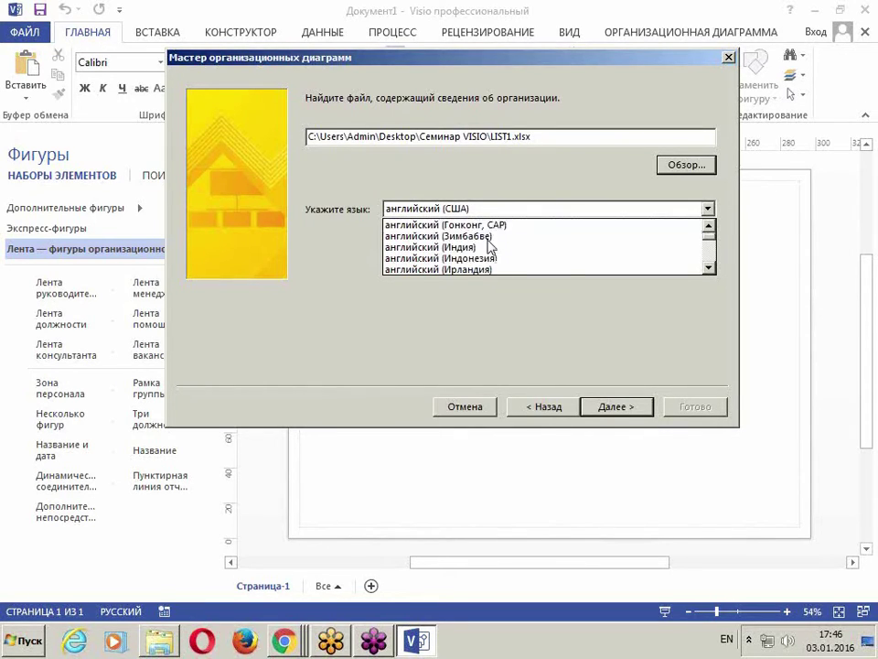
- Set the language of the organization data file to Russian and continue to the column selection
{"action": "left_click", "coordinate": [430, 209]}
{"action": "key", "text": "alt+shift"}
{"action": "type", "text": "р"}
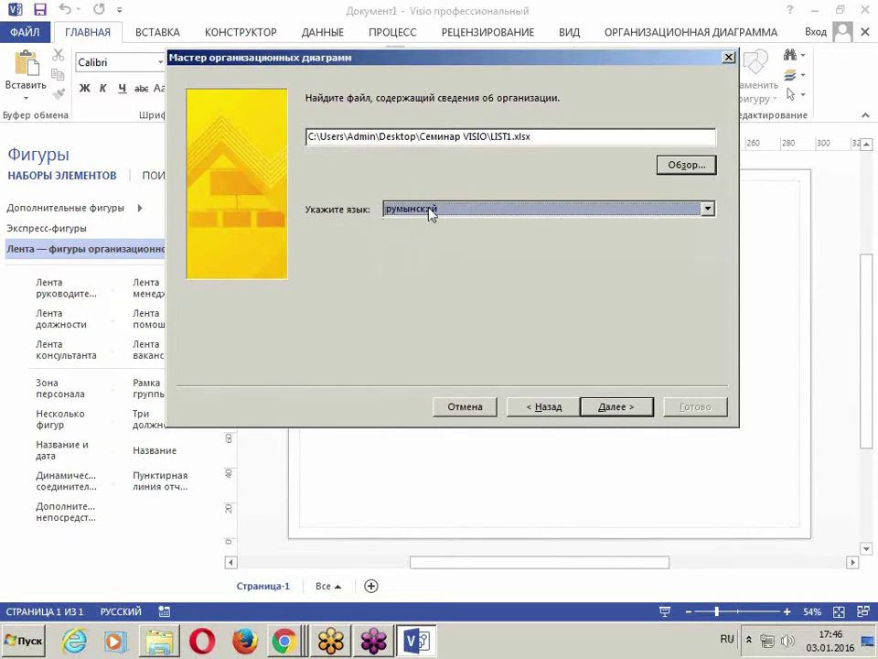
{"action": "type", "text": "ус"}
{"action": "left_click", "coordinate": [618, 406]}
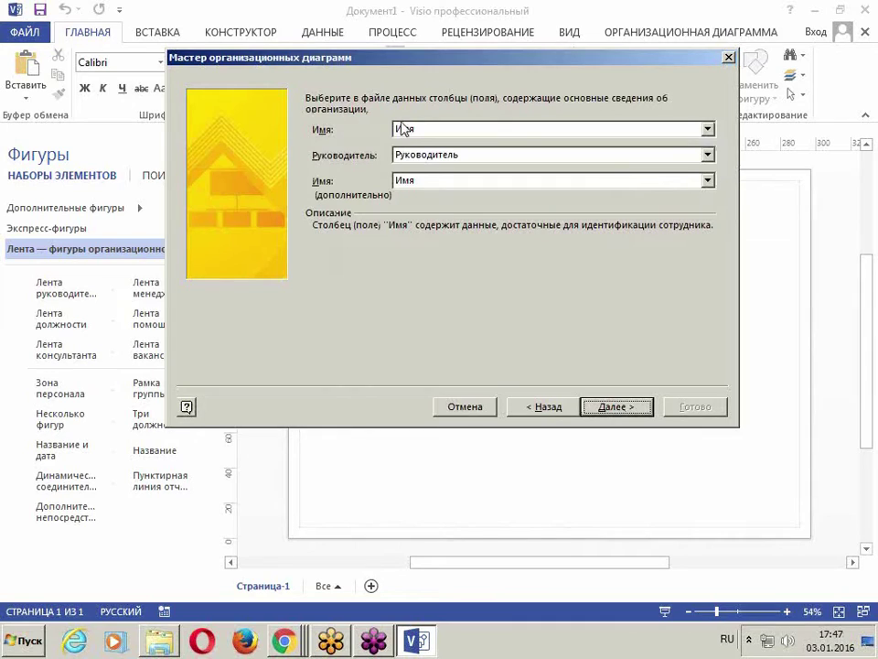
- Set the additional name column to <нет> and accept Имя and Должность as both the displayed fields and the shape data fields
{"action": "left_click", "coordinate": [406, 133]}
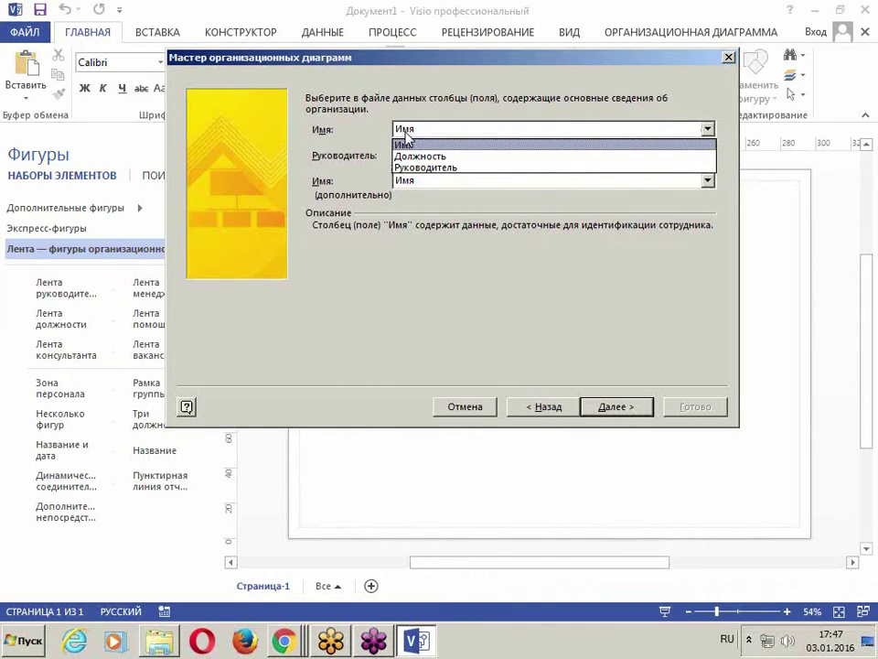
{"action": "left_click", "coordinate": [406, 137]}
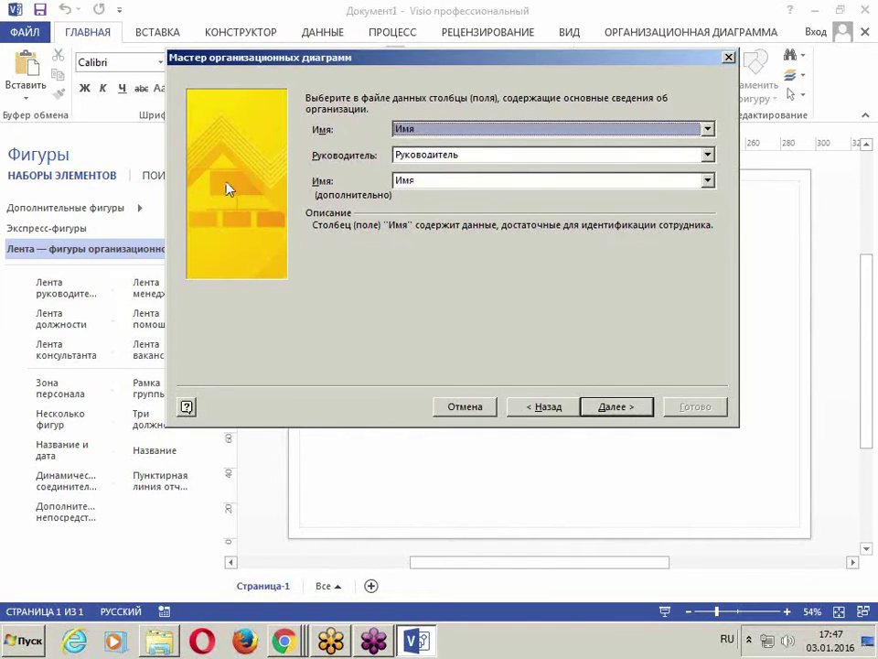
{"action": "left_click", "coordinate": [414, 187]}
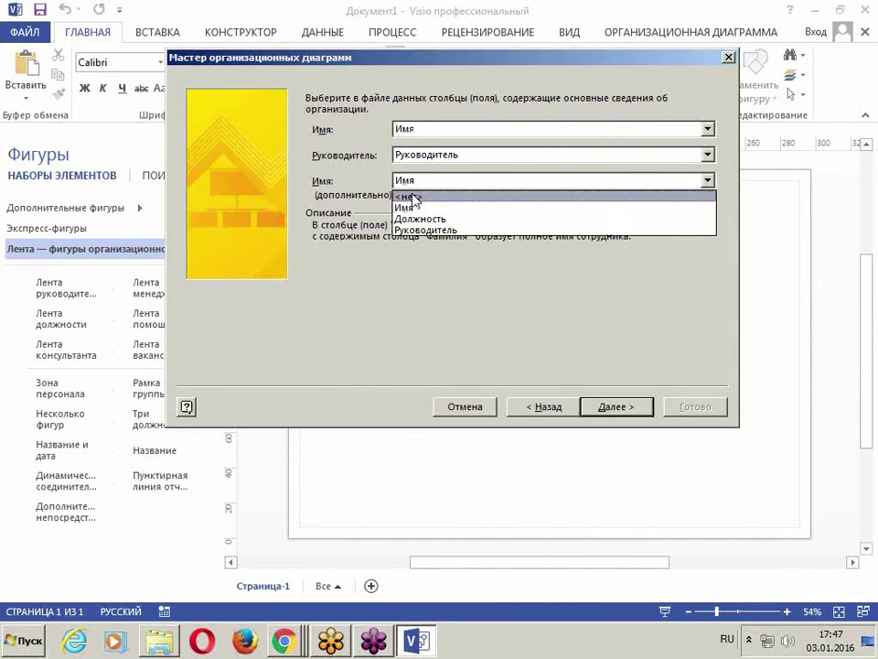
{"action": "left_click", "coordinate": [413, 197]}
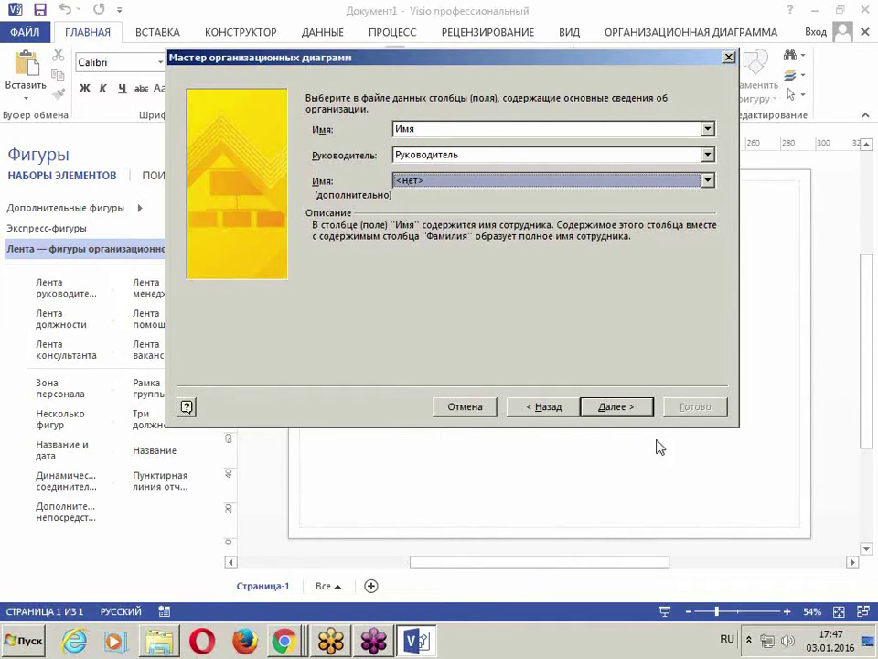
{"action": "left_click", "coordinate": [635, 409]}
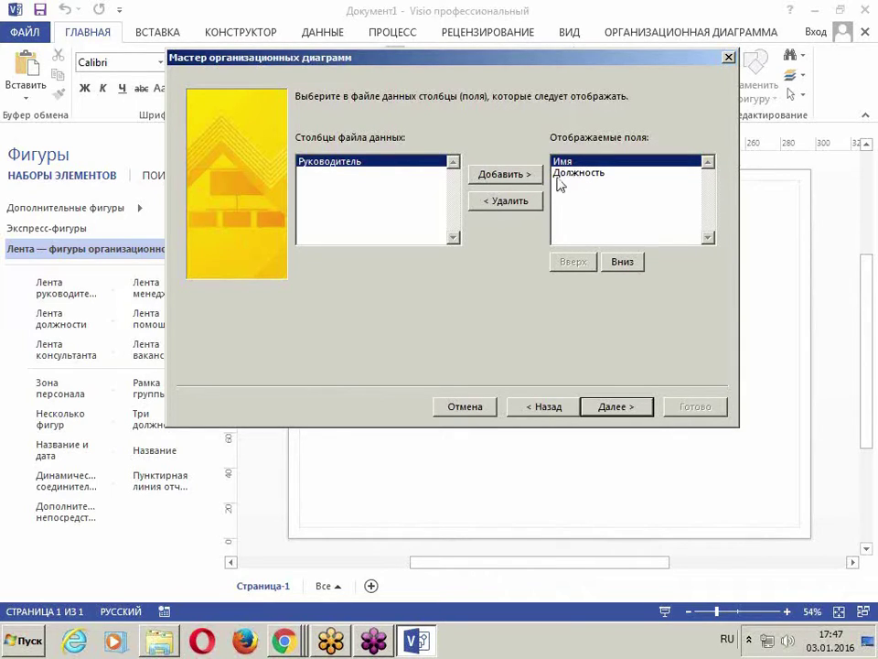
{"action": "left_click", "coordinate": [627, 406]}
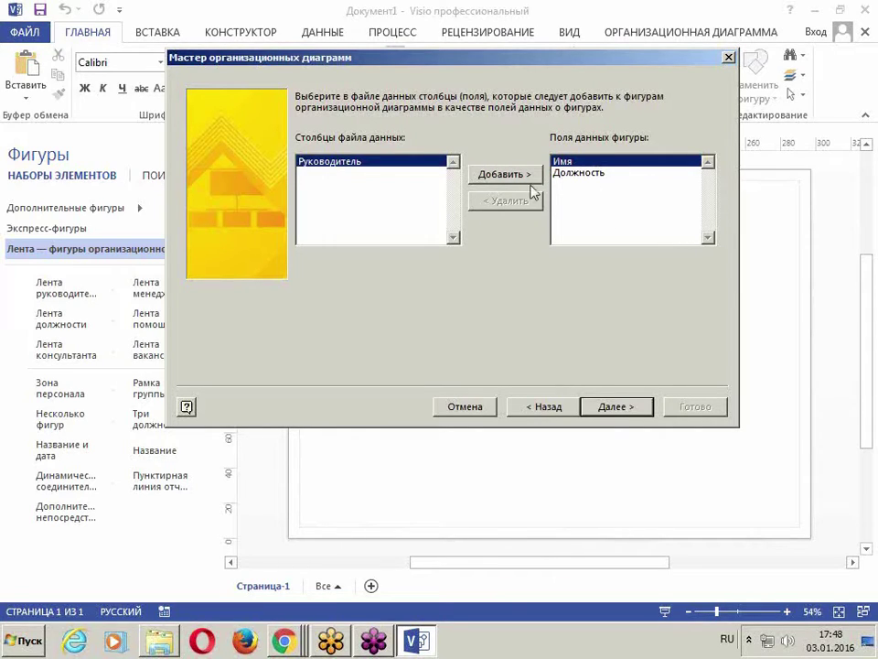
{"action": "left_click", "coordinate": [643, 405]}
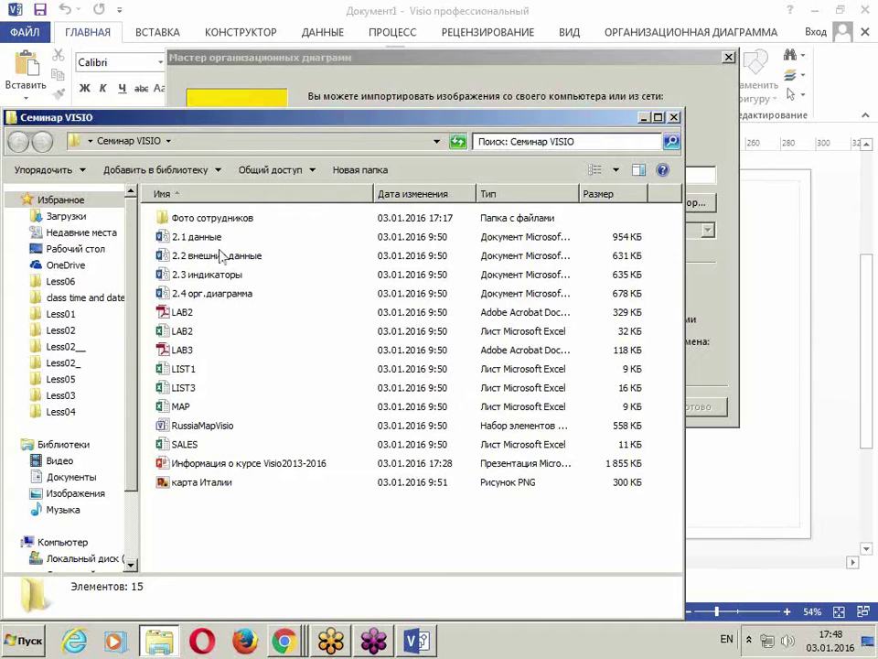
- Examine the employee pictures and their file names in the Фото сотрудников folder of Семинар VISIO, closing the folder when done
{"action": "left_click_drag", "start_coordinate": [197, 112], "coordinate": [240, 36]}
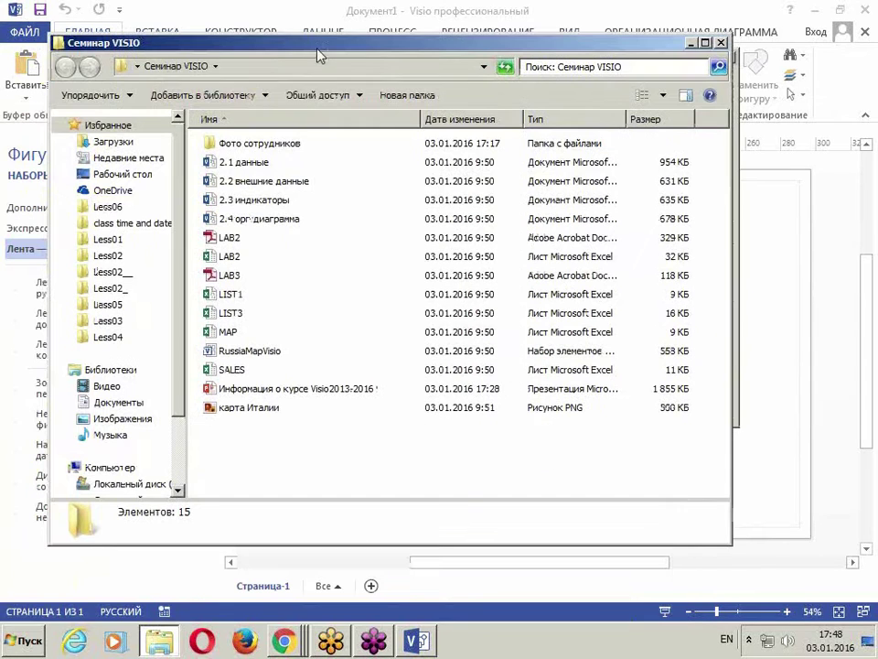
{"action": "double_click", "coordinate": [243, 143]}
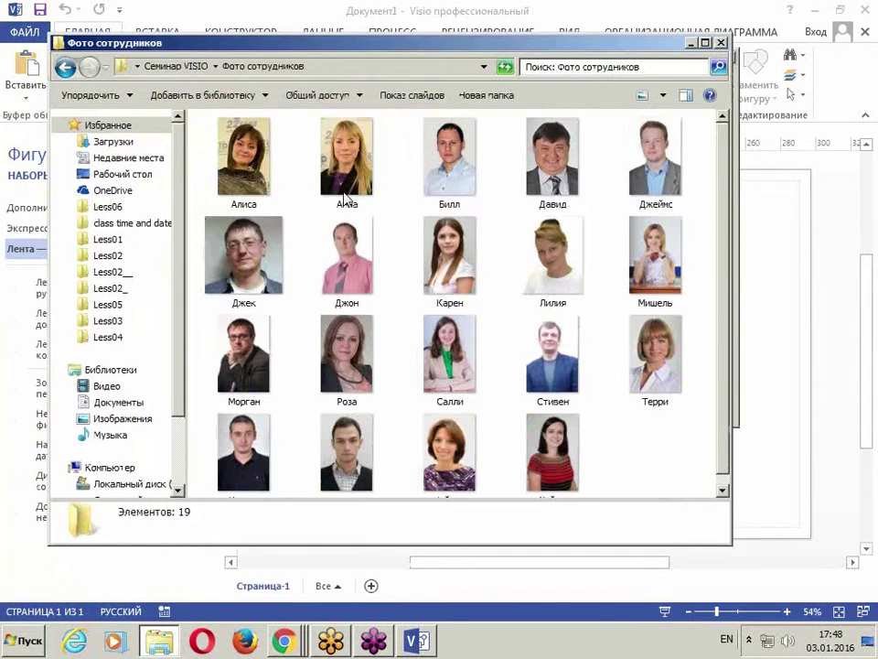
{"action": "left_click", "coordinate": [349, 197]}
{"action": "left_click", "coordinate": [455, 197]}
{"action": "left_click", "coordinate": [558, 201]}
{"action": "left_click", "coordinate": [430, 293]}
{"action": "left_click", "coordinate": [337, 307]}
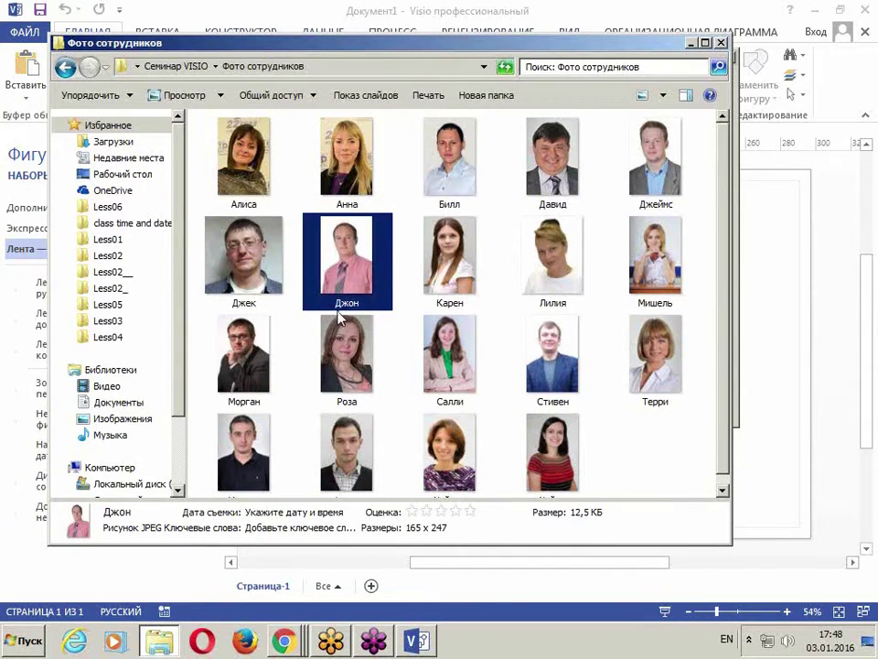
{"action": "left_click", "coordinate": [329, 398]}
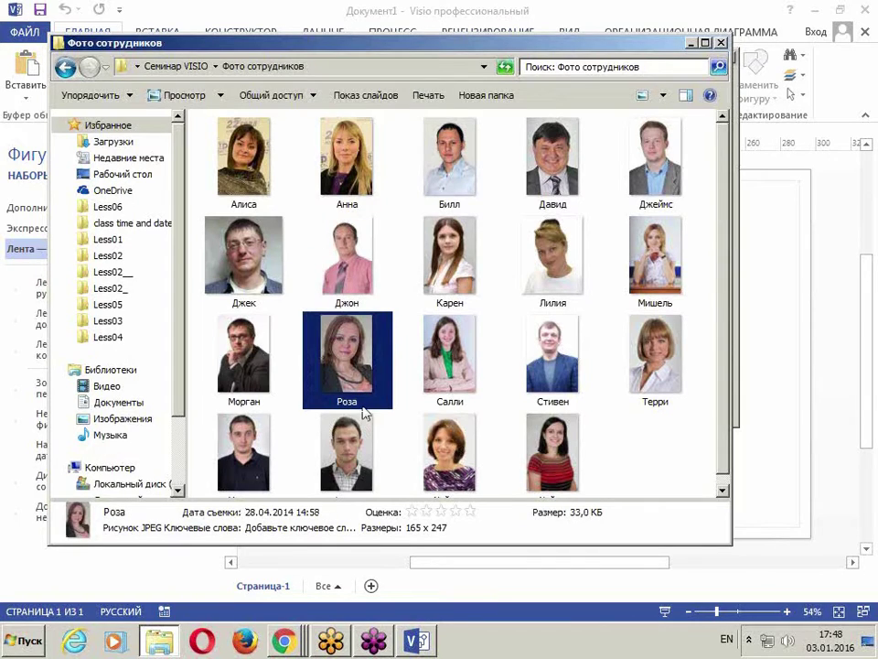
{"action": "left_click", "coordinate": [471, 409]}
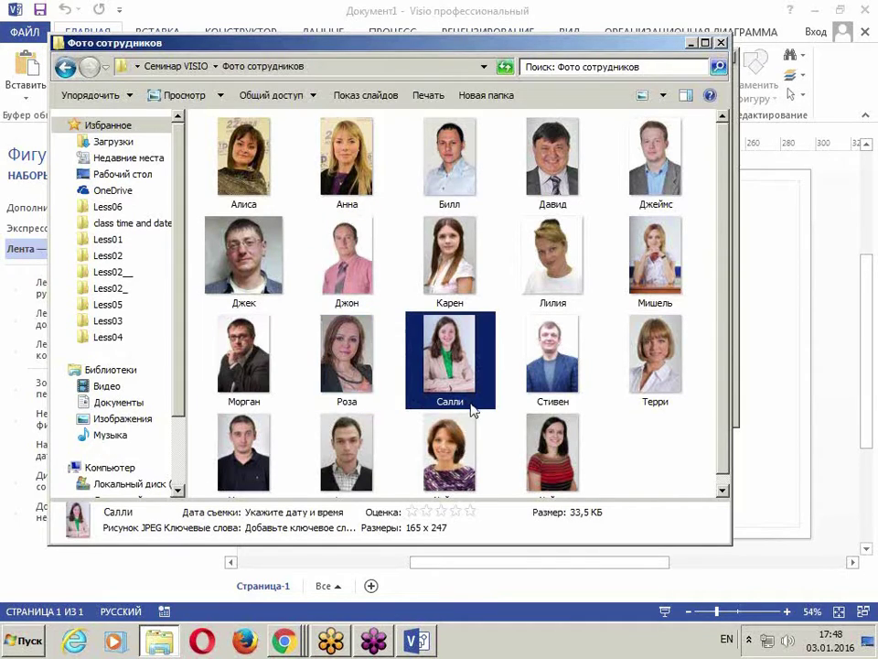
{"action": "left_click", "coordinate": [660, 398]}
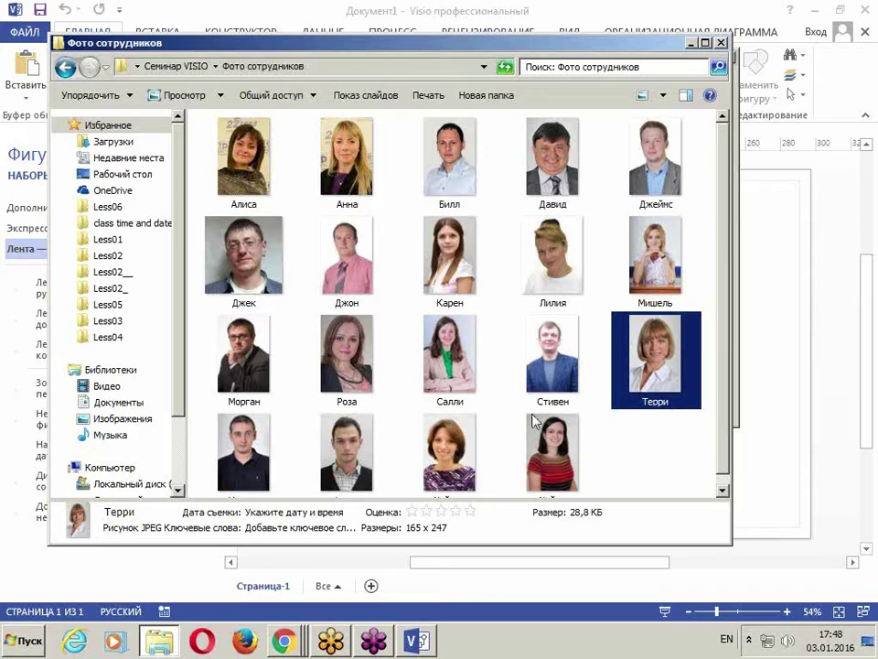
{"action": "key", "text": "Left"}
{"action": "key", "text": "Left"}
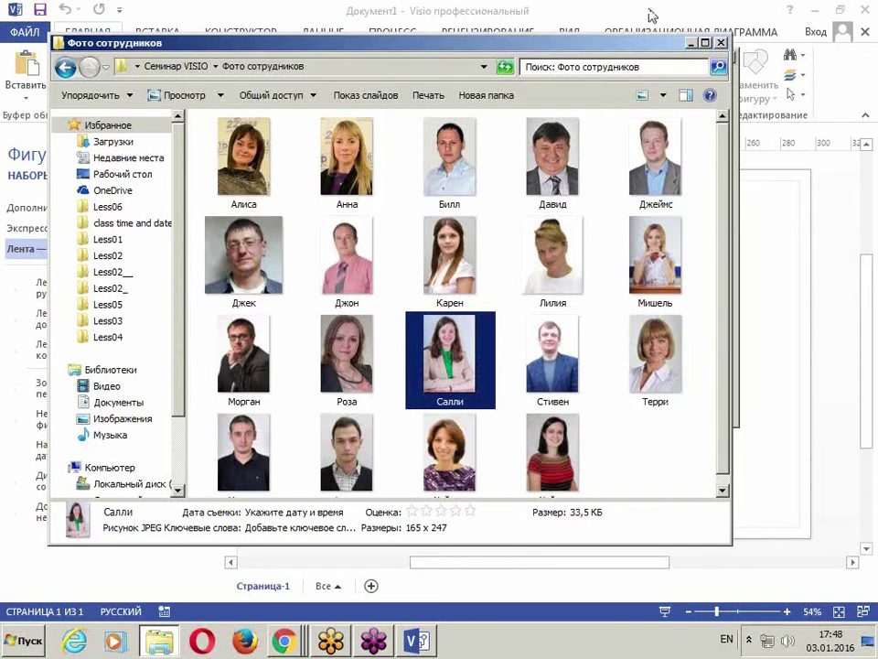
{"action": "left_click", "coordinate": [721, 42]}
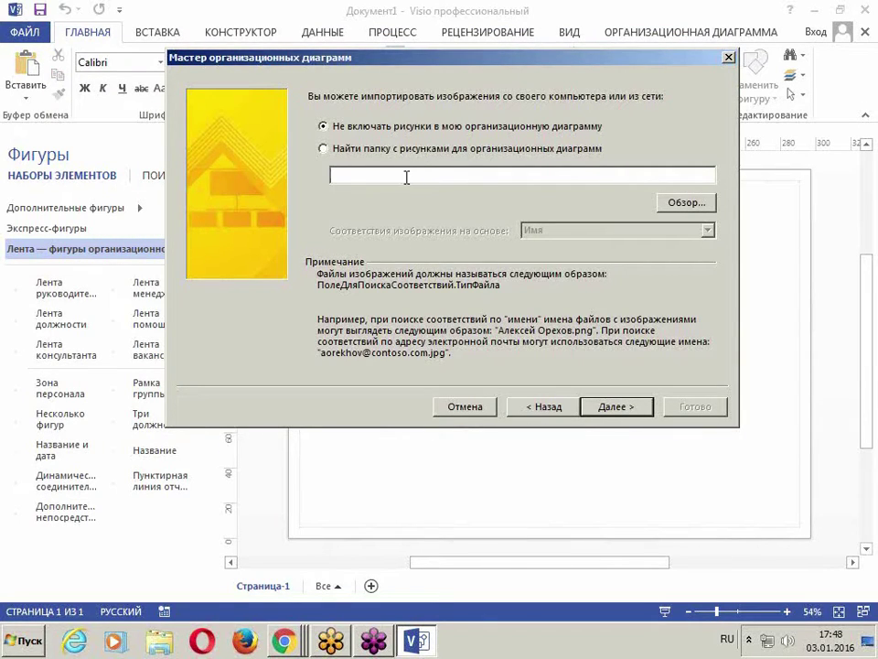
- Include pictures from a folder, keeping the match on Имя, and browse to Фото сотрудников inside Семинар VISIO on the desktop
{"action": "left_click", "coordinate": [325, 150]}
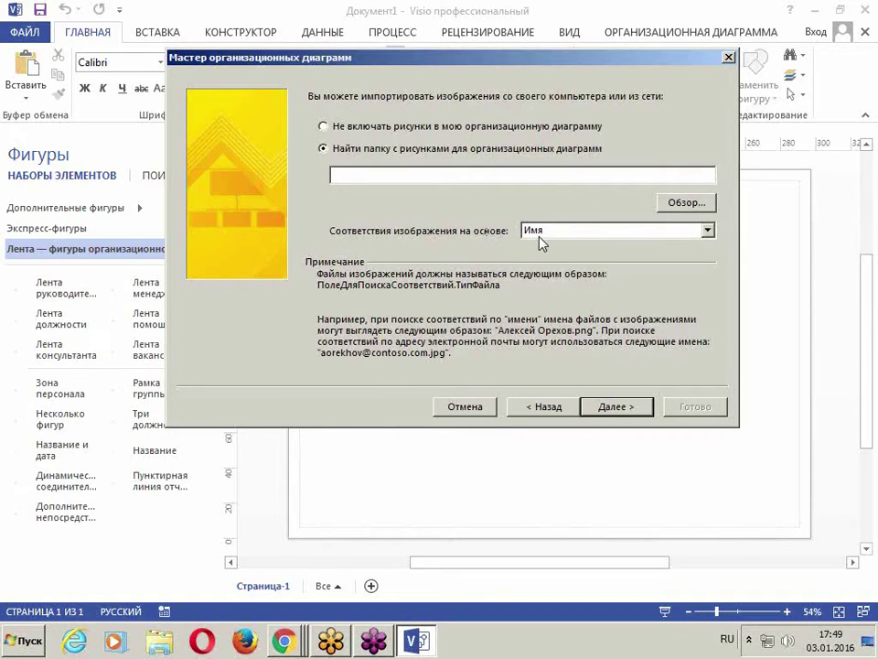
{"action": "left_click_drag", "start_coordinate": [504, 210], "coordinate": [613, 240]}
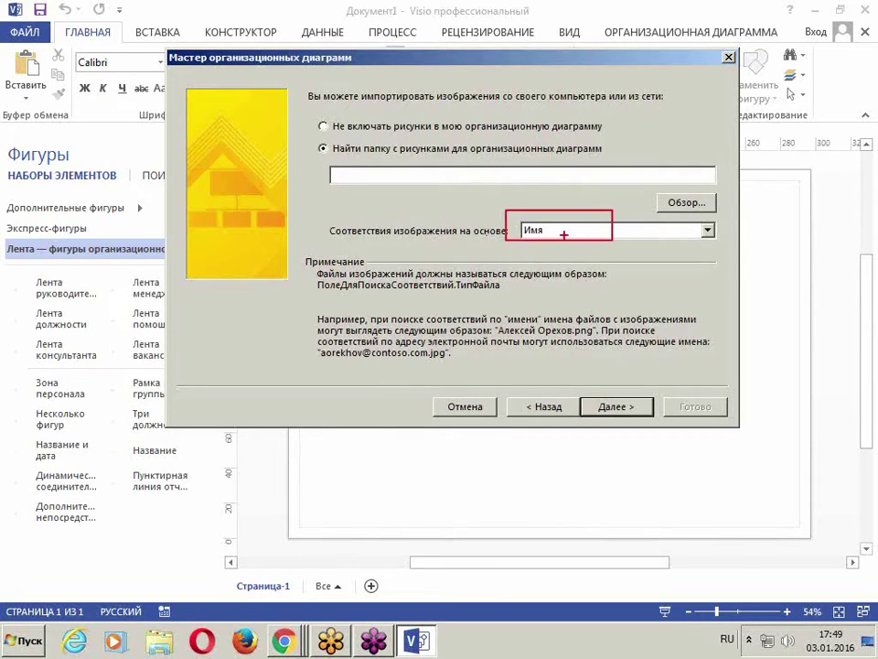
{"action": "key", "text": "Escape"}
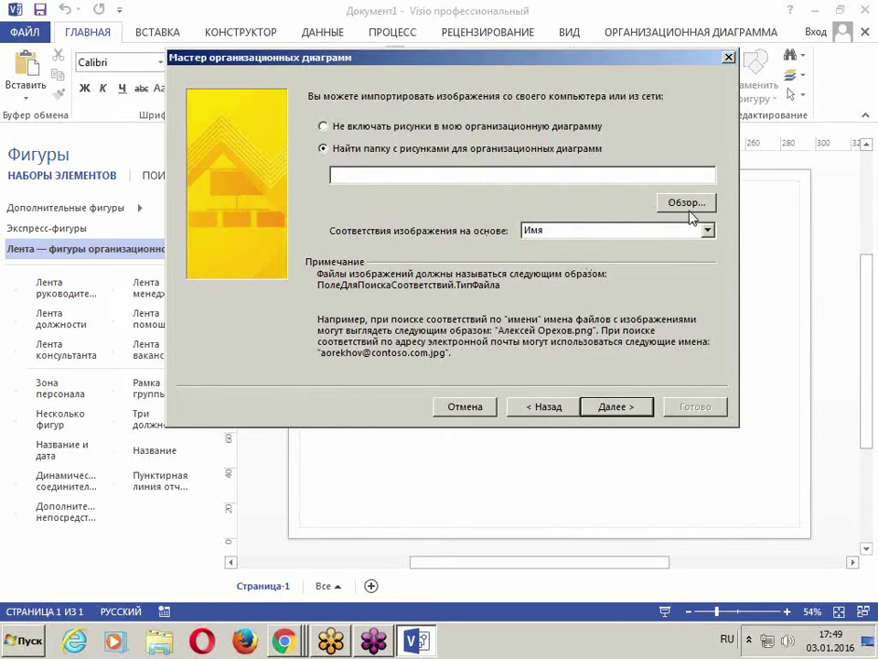
{"action": "left_click", "coordinate": [709, 201]}
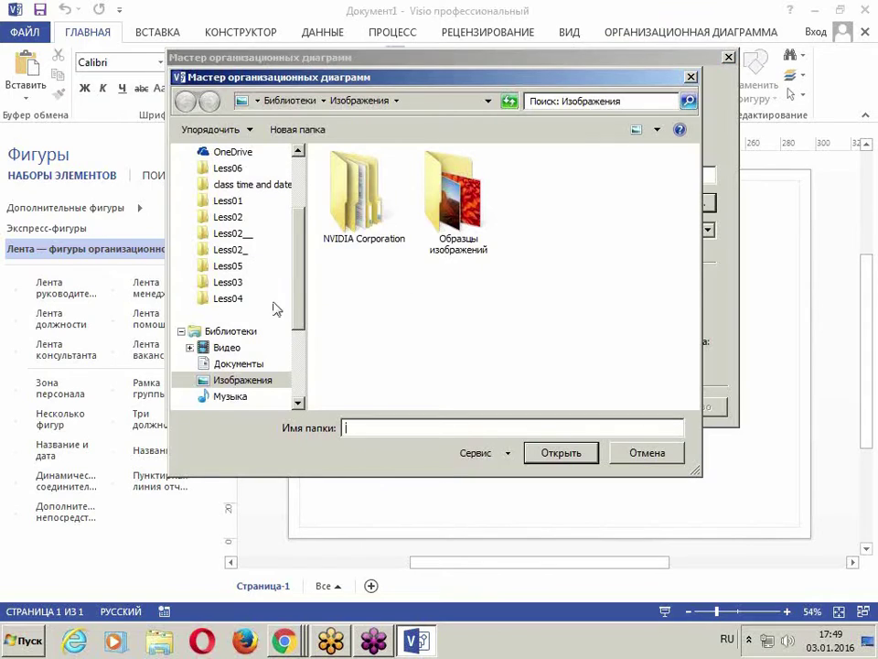
{"action": "scroll", "coordinate": [234, 187], "scroll_direction": "up", "scroll_amount": 2}
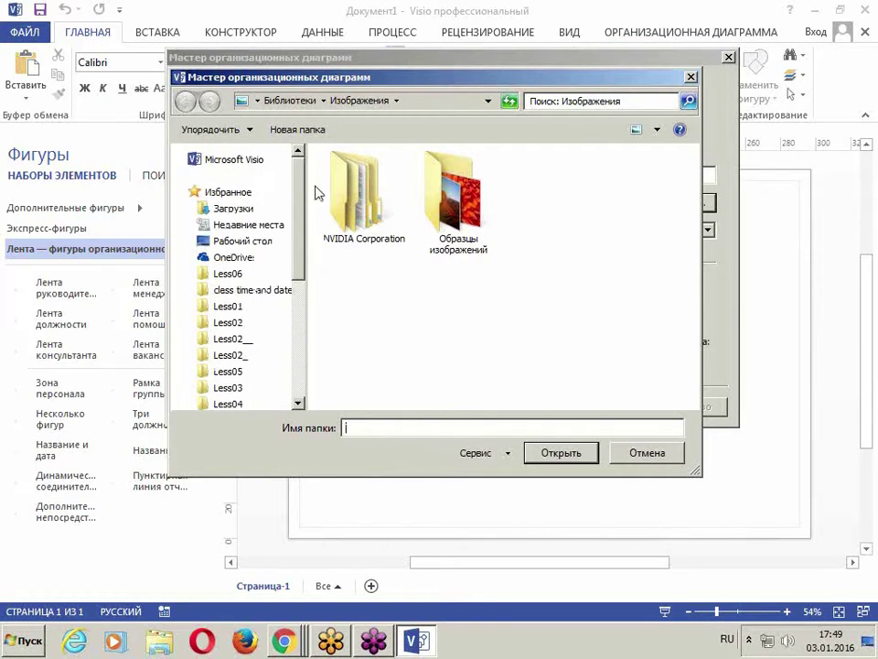
{"action": "left_click", "coordinate": [249, 242]}
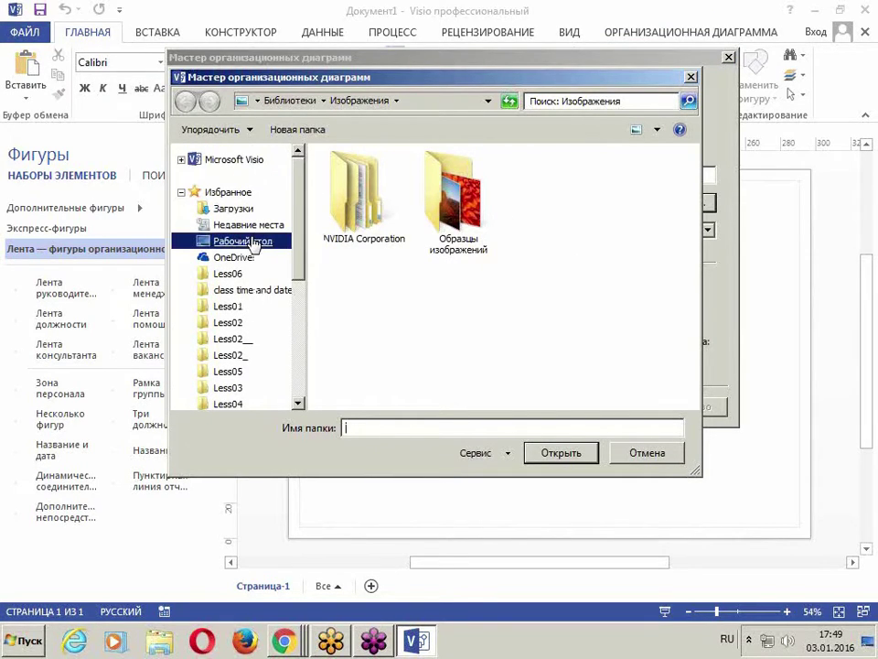
{"action": "scroll", "coordinate": [358, 293], "scroll_direction": "down", "scroll_amount": 2}
{"action": "left_click", "coordinate": [359, 294]}
{"action": "double_click", "coordinate": [414, 377]}
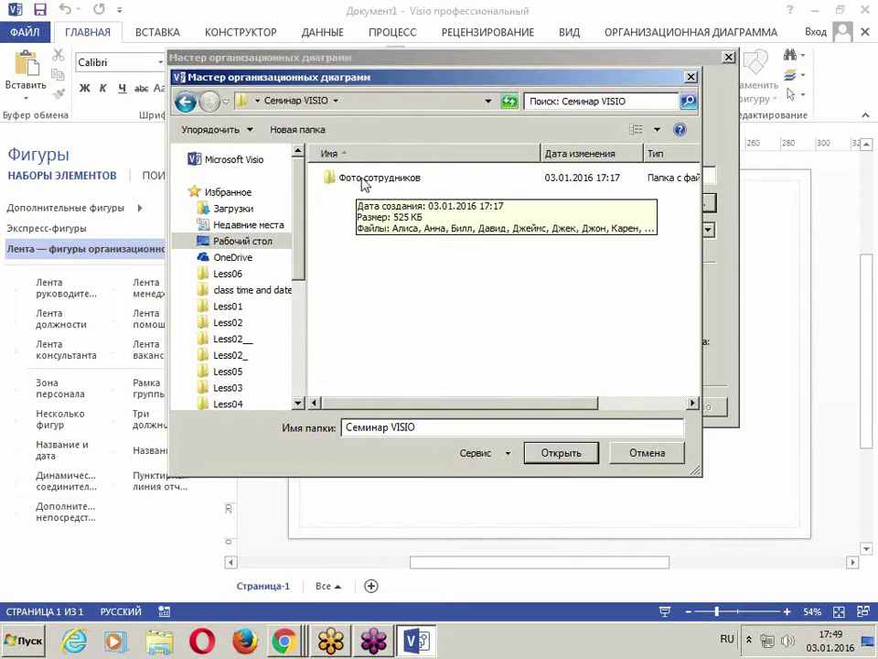
{"action": "double_click", "coordinate": [362, 178]}
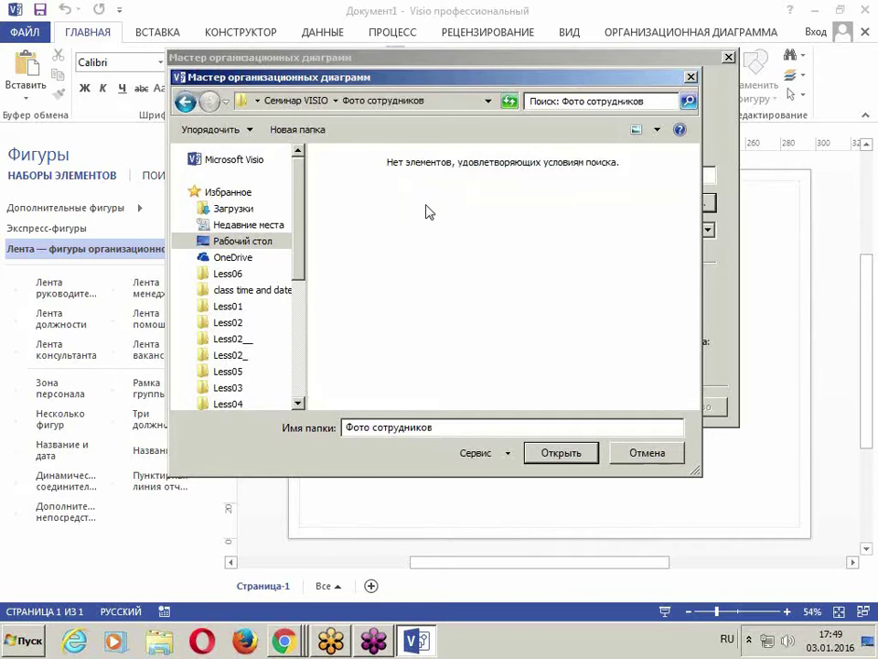
{"action": "mouse_move", "coordinate": [502, 424]}
{"action": "left_mouse_down"}
{"action": "mouse_move", "coordinate": [511, 436]}
{"action": "mouse_move", "coordinate": [619, 472]}
{"action": "mouse_move", "coordinate": [620, 486]}
{"action": "left_mouse_up"}
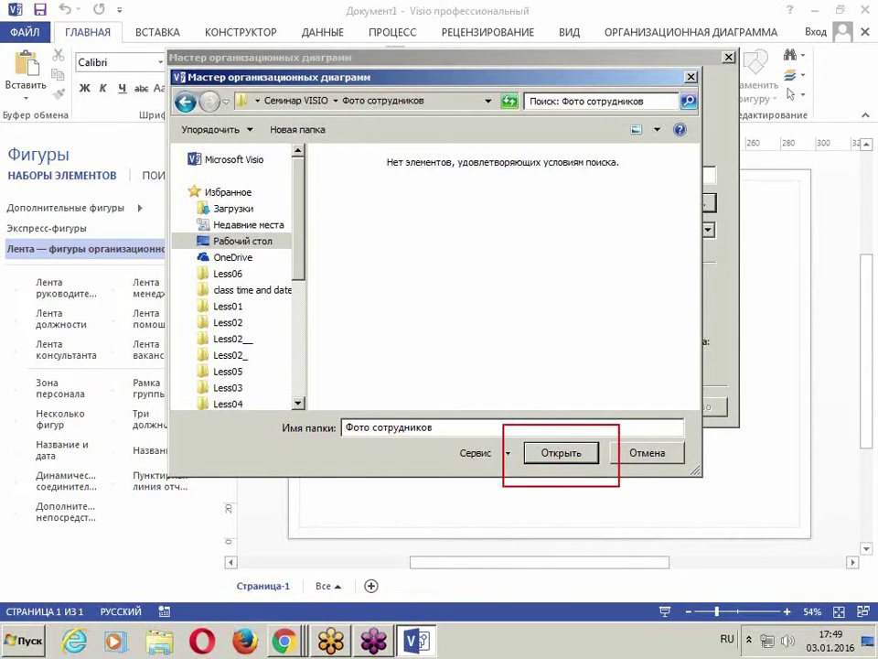
{"action": "left_click_drag", "start_coordinate": [424, 248], "coordinate": [440, 357]}
{"action": "left_click_drag", "start_coordinate": [545, 264], "coordinate": [488, 357]}
{"action": "left_click_drag", "start_coordinate": [539, 352], "coordinate": [655, 308]}
{"action": "left_click_drag", "start_coordinate": [468, 356], "coordinate": [477, 210]}
{"action": "left_click_drag", "start_coordinate": [332, 297], "coordinate": [366, 363]}
{"action": "key", "text": "Escape"}
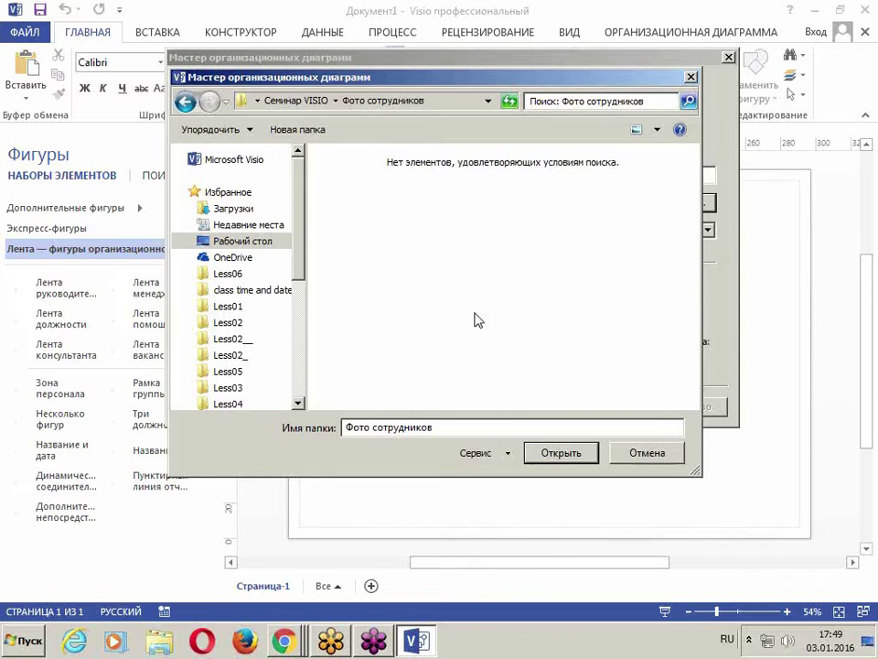
{"action": "key", "text": "ctrl+2"}
{"action": "left_click_drag", "start_coordinate": [416, 189], "coordinate": [370, 389]}
{"action": "left_click_drag", "start_coordinate": [432, 174], "coordinate": [451, 350]}
{"action": "left_click_drag", "start_coordinate": [412, 320], "coordinate": [451, 350]}
{"action": "left_click_drag", "start_coordinate": [375, 309], "coordinate": [501, 279]}
{"action": "left_click_drag", "start_coordinate": [519, 240], "coordinate": [557, 310]}
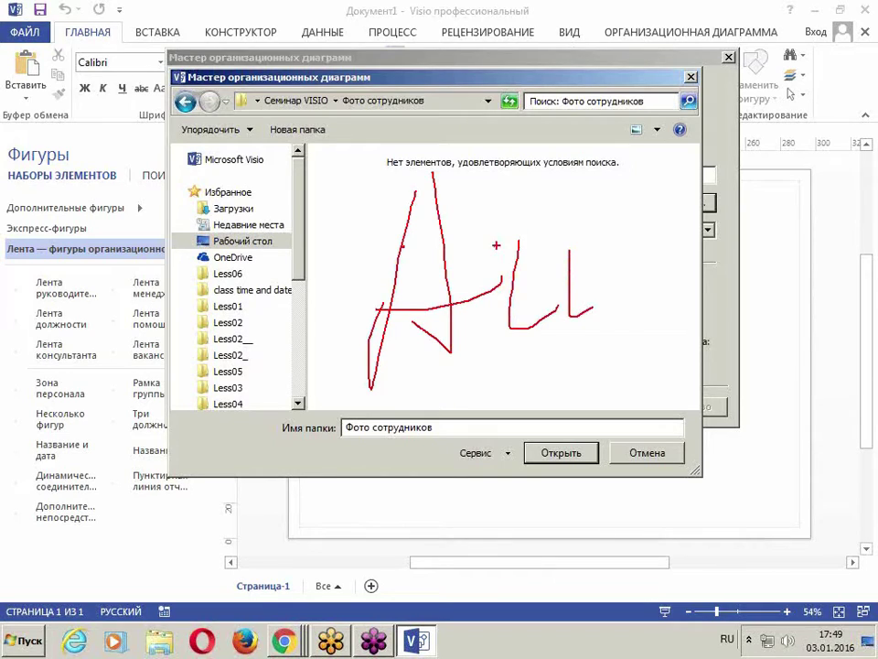
{"action": "key", "text": "Escape"}
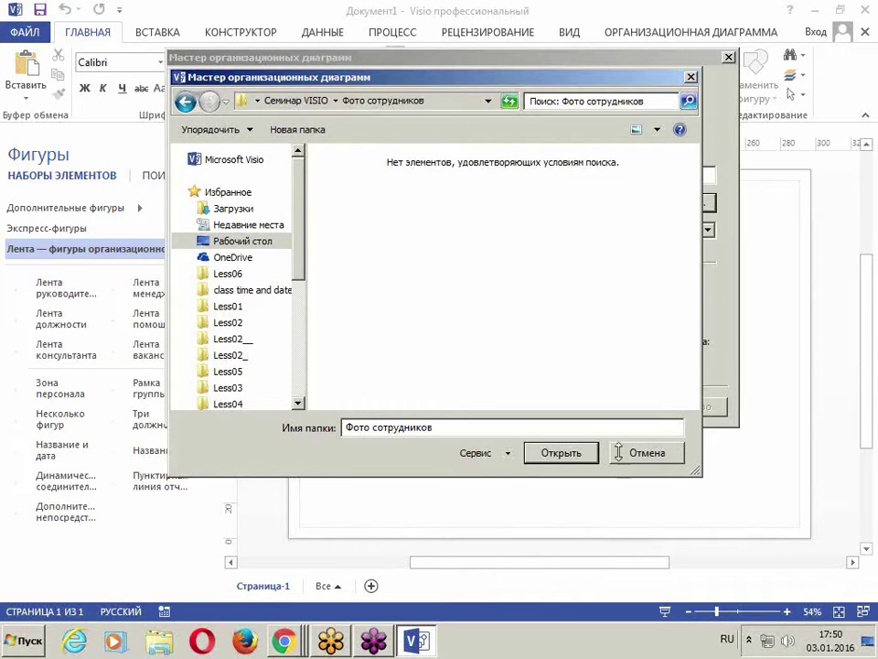
- Confirm Фото сотрудников as the picture folder and finish the wizard with the chart split automatically across pages
{"action": "left_click", "coordinate": [562, 454]}
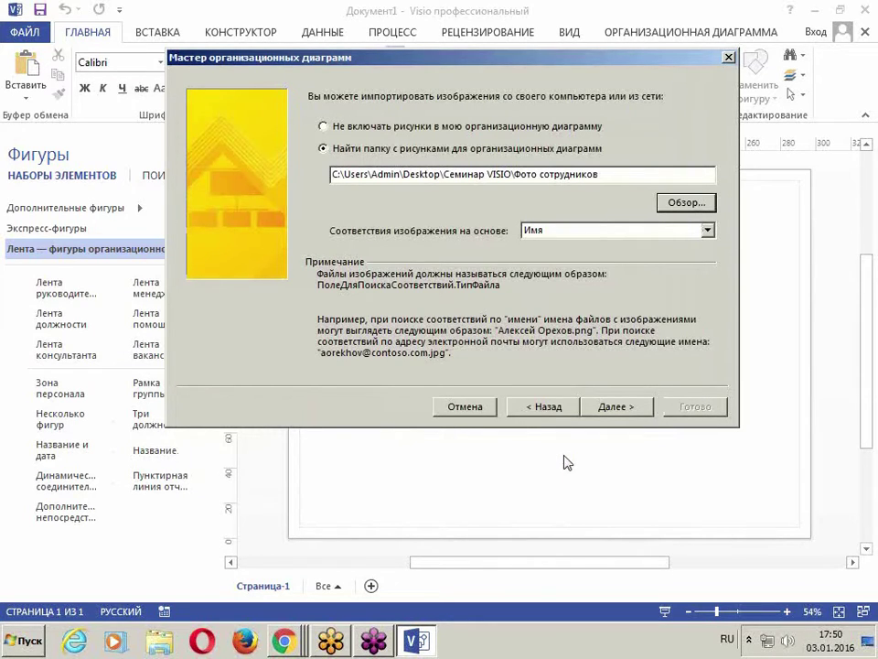
{"action": "left_click", "coordinate": [617, 408]}
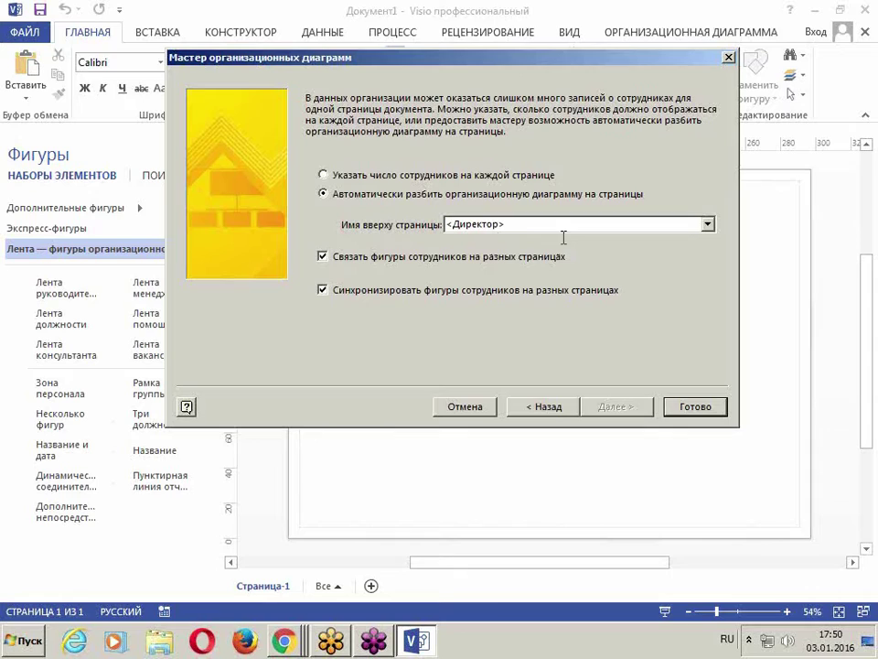
{"action": "left_click", "coordinate": [695, 407]}
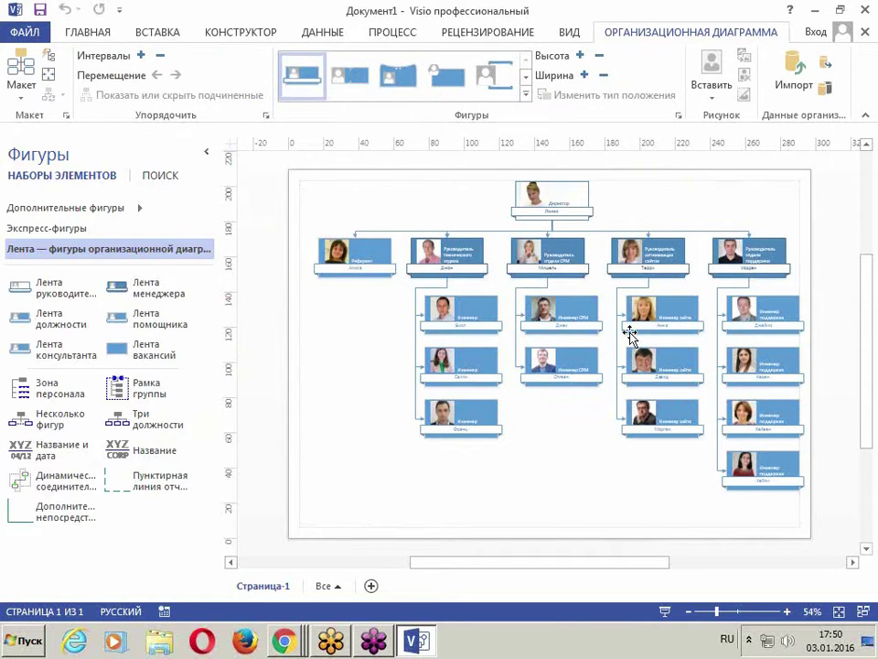
- Examine the generated organization chart up close and as a whole, checking the employees' photos, names and positions
{"action": "scroll", "coordinate": [544, 209], "scroll_direction": "up", "scroll_amount": 5, "text": "ctrl"}
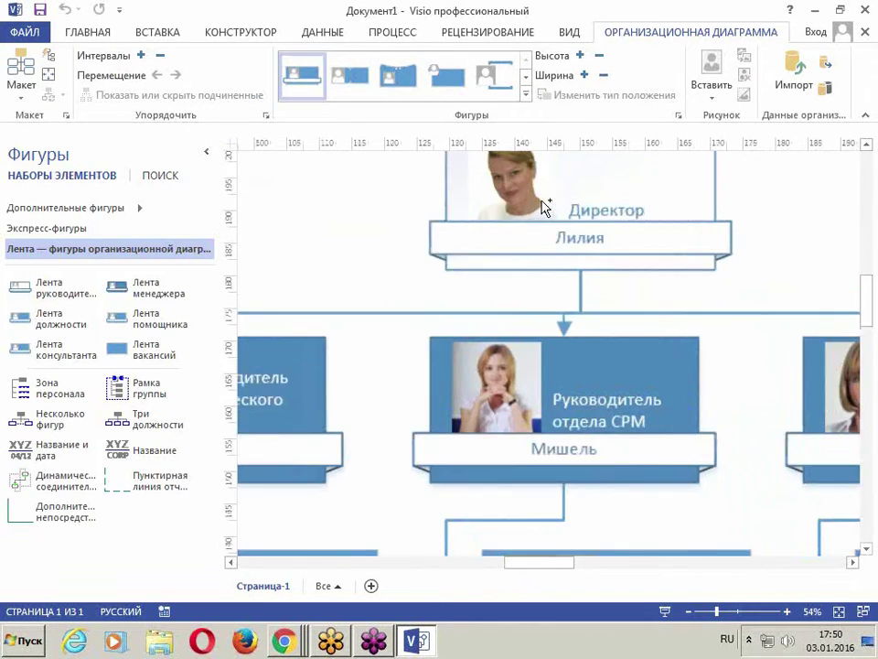
{"action": "scroll", "coordinate": [559, 202], "scroll_direction": "up", "scroll_amount": 3}
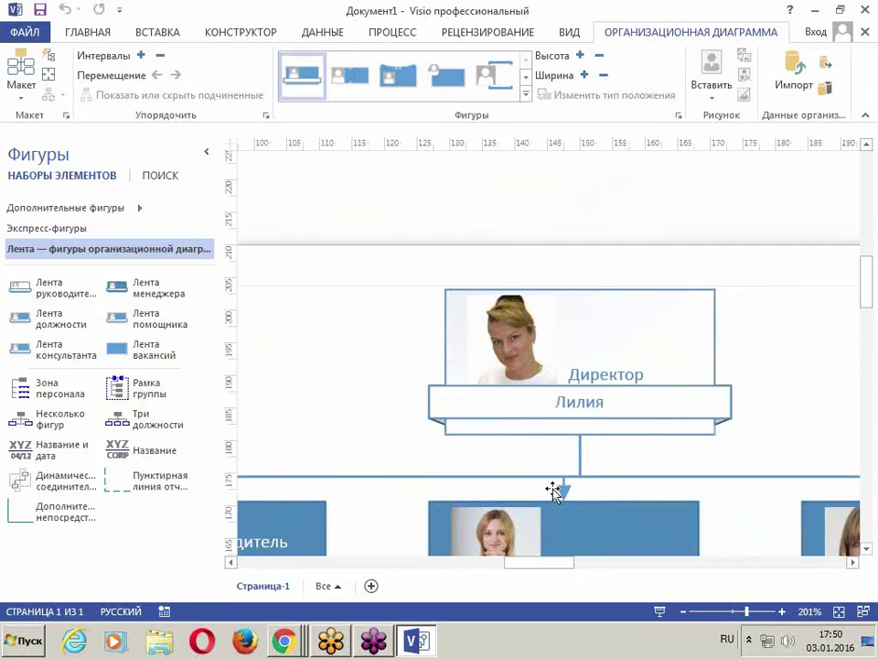
{"action": "left_click", "coordinate": [535, 421]}
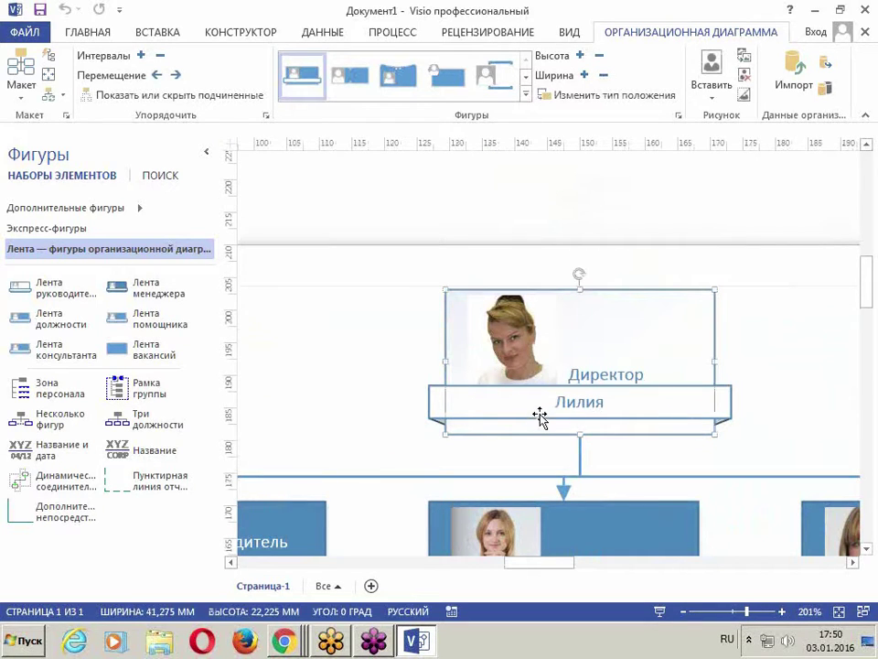
{"action": "scroll", "coordinate": [540, 414], "scroll_direction": "down", "scroll_amount": 3}
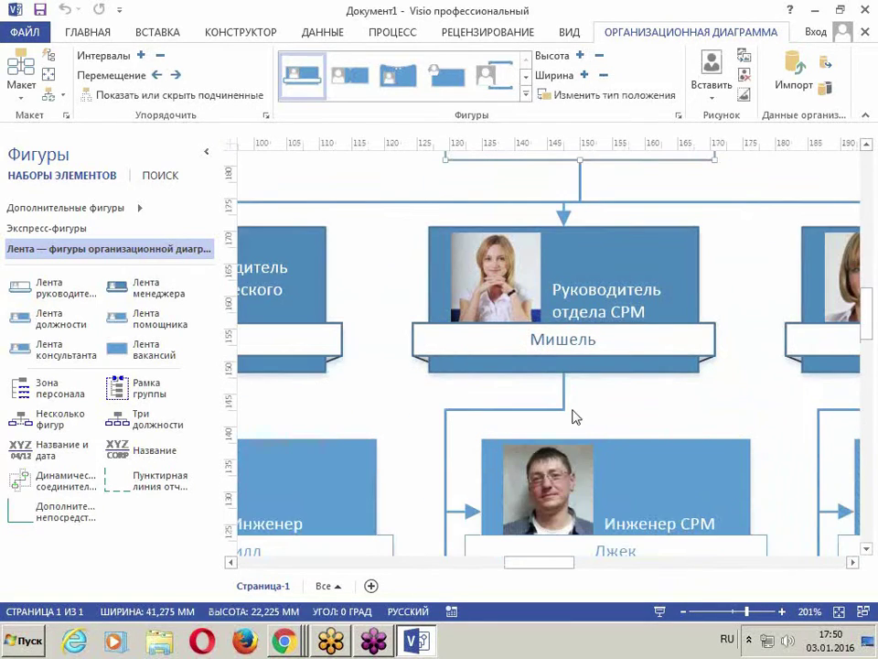
{"action": "scroll", "coordinate": [574, 416], "scroll_direction": "down", "scroll_amount": 3}
{"action": "scroll", "coordinate": [571, 407], "scroll_direction": "down", "scroll_amount": 2, "text": "ctrl"}
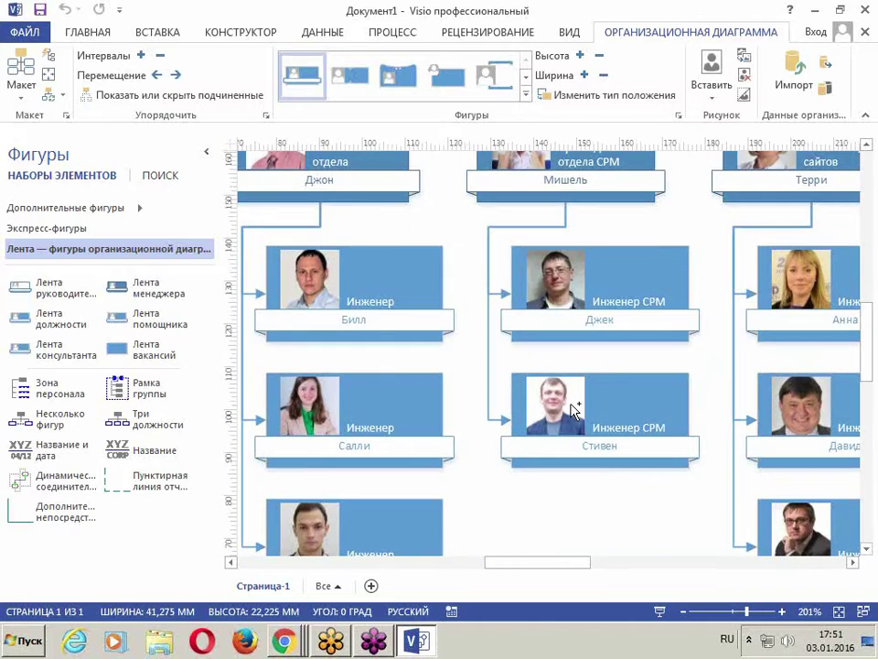
{"action": "scroll", "coordinate": [333, 362], "scroll_direction": "down", "scroll_amount": 5, "text": "ctrl"}
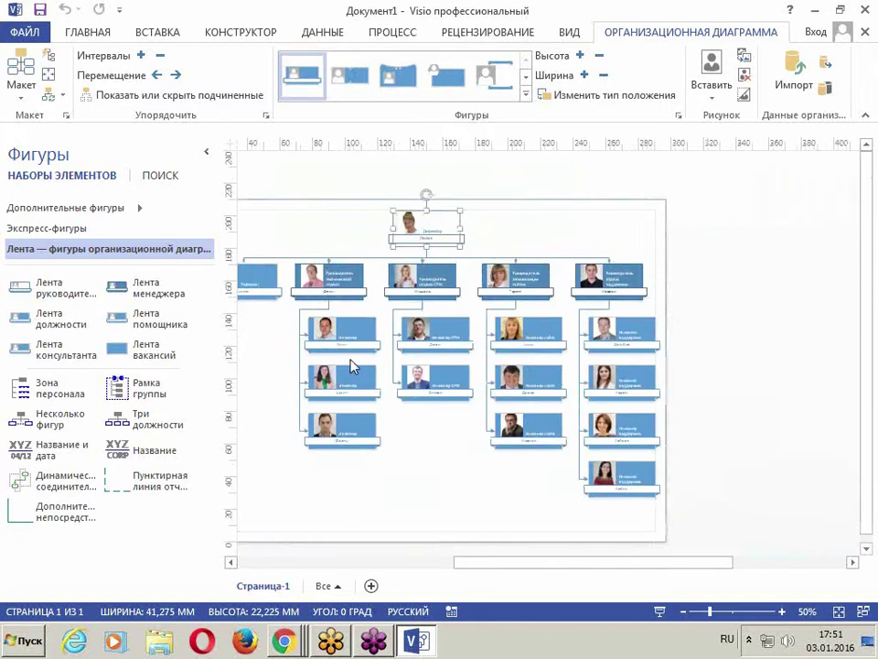
{"action": "scroll", "coordinate": [353, 367], "scroll_direction": "down", "scroll_amount": 2, "text": "ctrl"}
{"action": "scroll", "coordinate": [263, 333], "scroll_direction": "up", "scroll_amount": 4, "text": "ctrl"}
{"action": "scroll", "coordinate": [385, 360], "scroll_direction": "down", "scroll_amount": 2, "text": "ctrl"}
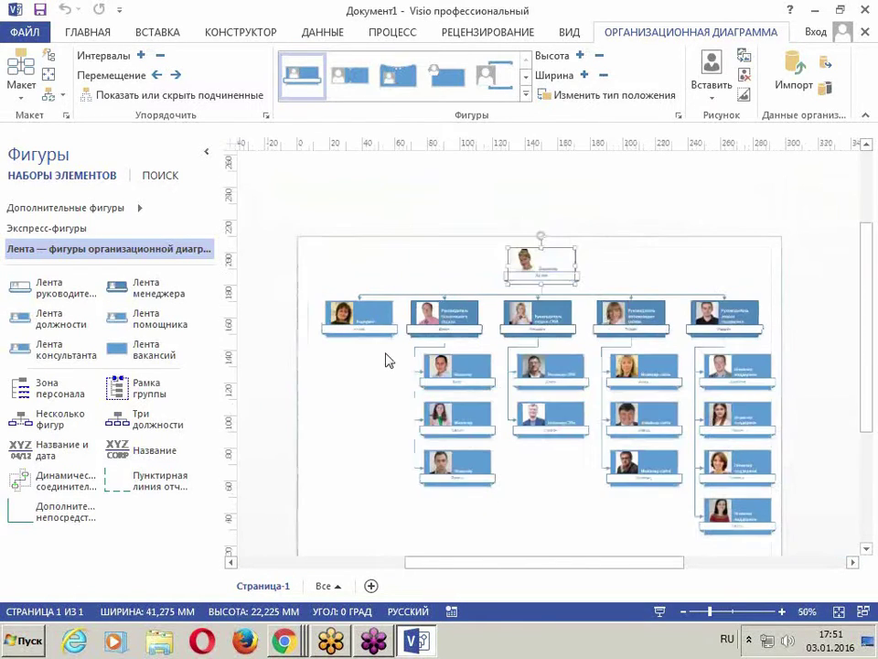
{"action": "scroll", "coordinate": [695, 480], "scroll_direction": "down", "scroll_amount": 2}
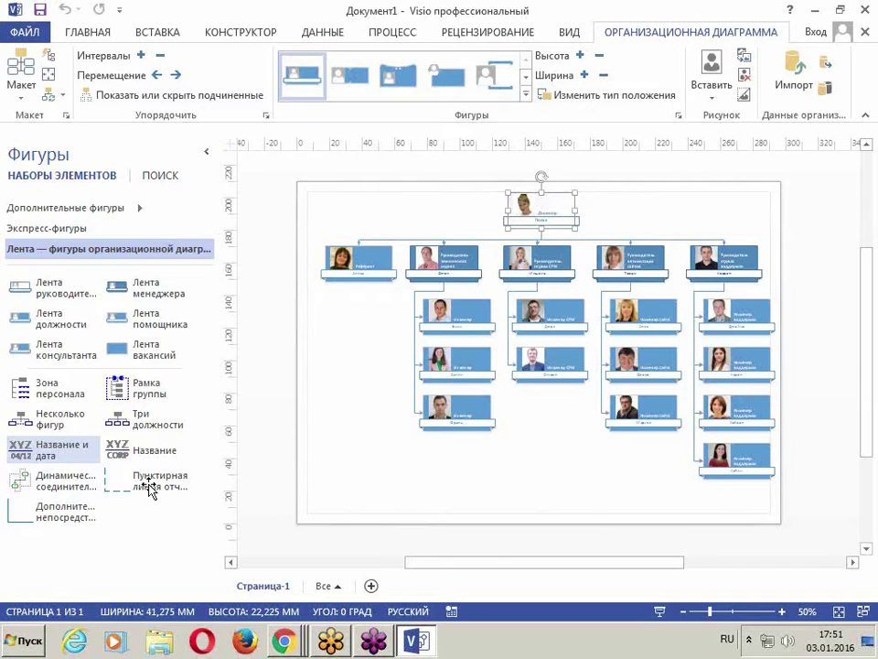
{"action": "left_click", "coordinate": [362, 341]}
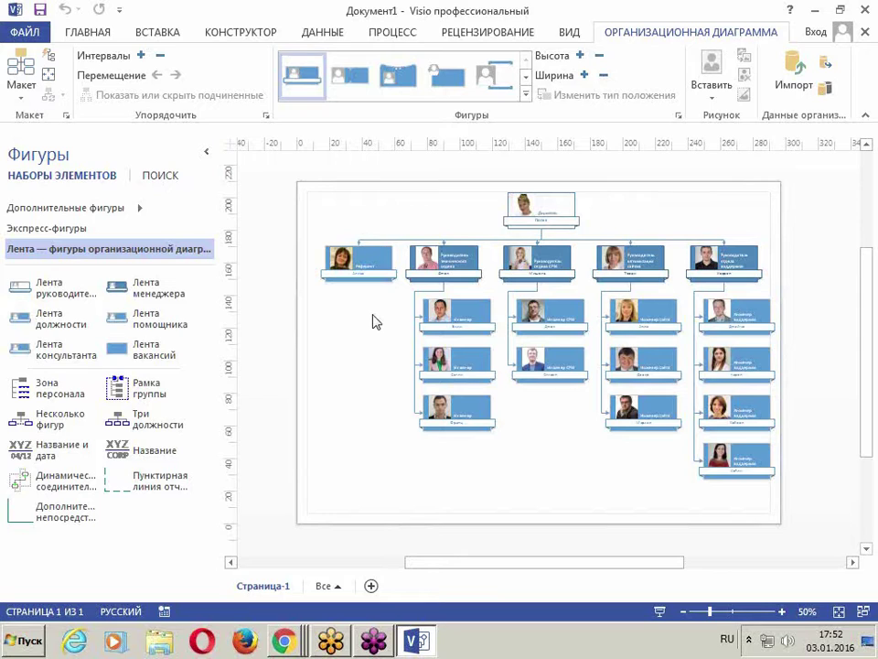
- Show the Данные фигуры window, shift it slightly down and widen it to fit the director's shape data
{"action": "left_click", "coordinate": [569, 32]}
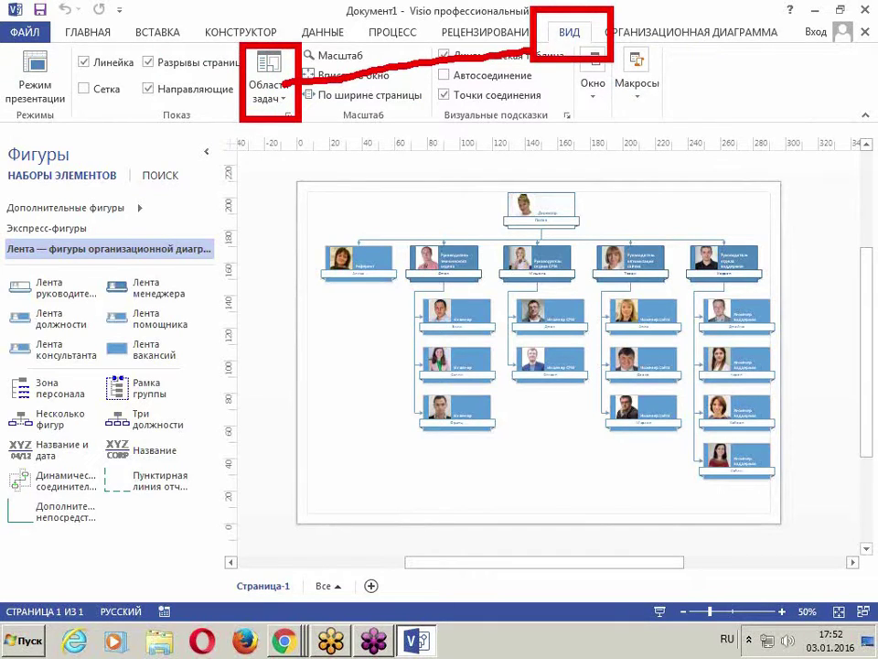
{"action": "left_click", "coordinate": [262, 102]}
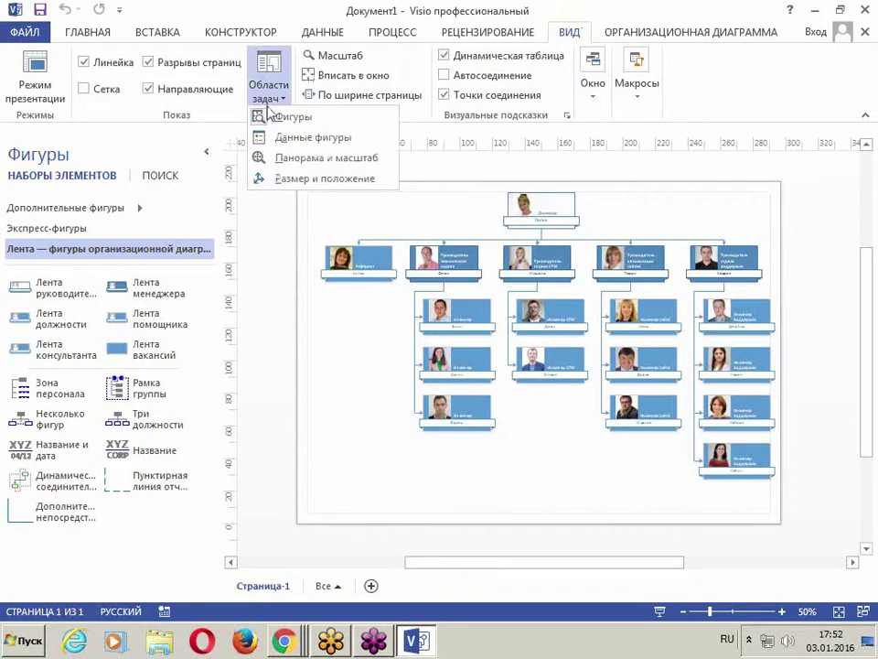
{"action": "left_click", "coordinate": [276, 139]}
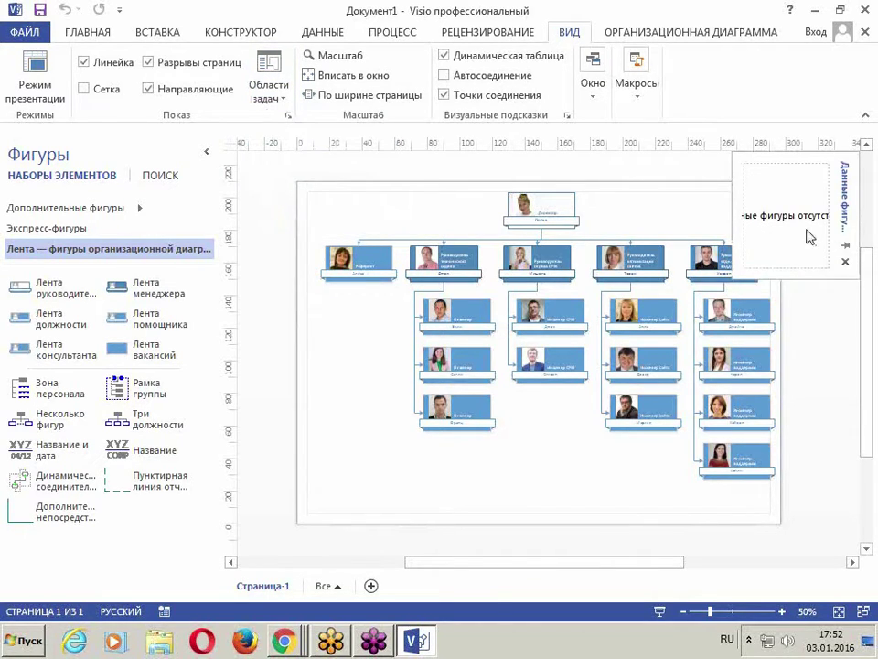
{"action": "left_click_drag", "start_coordinate": [854, 188], "coordinate": [864, 251]}
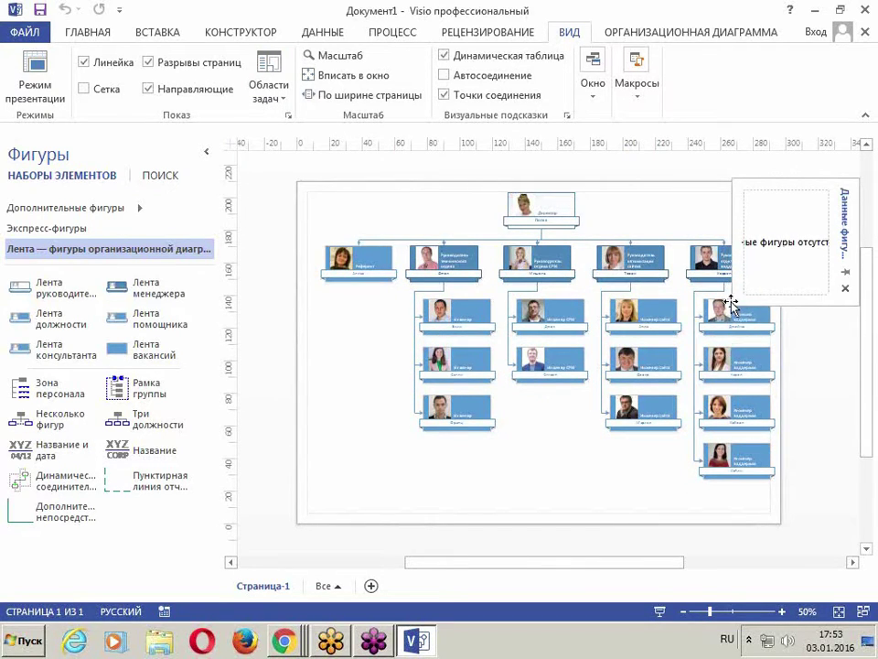
{"action": "left_click", "coordinate": [541, 205]}
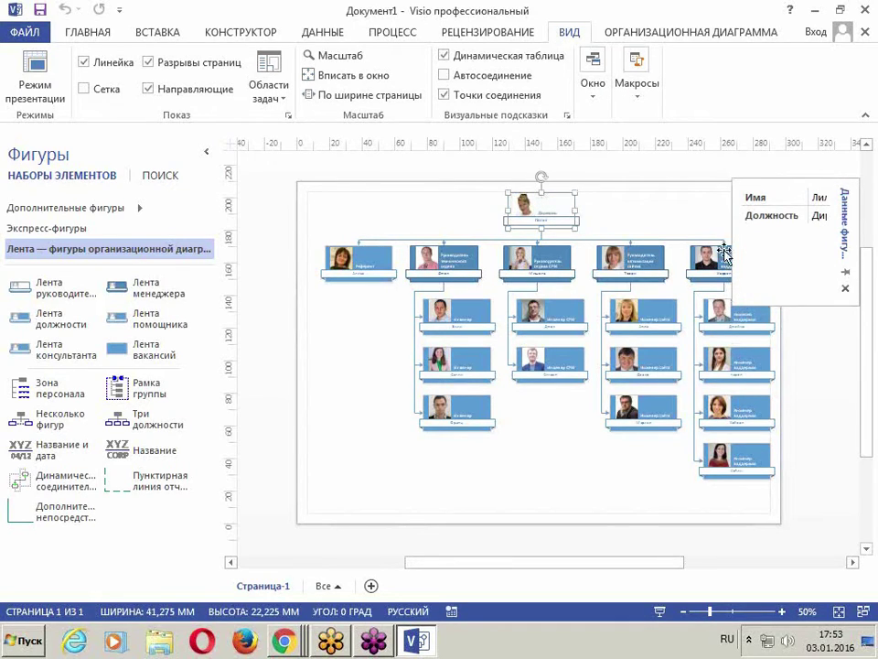
{"action": "left_click_drag", "start_coordinate": [731, 234], "coordinate": [664, 229]}
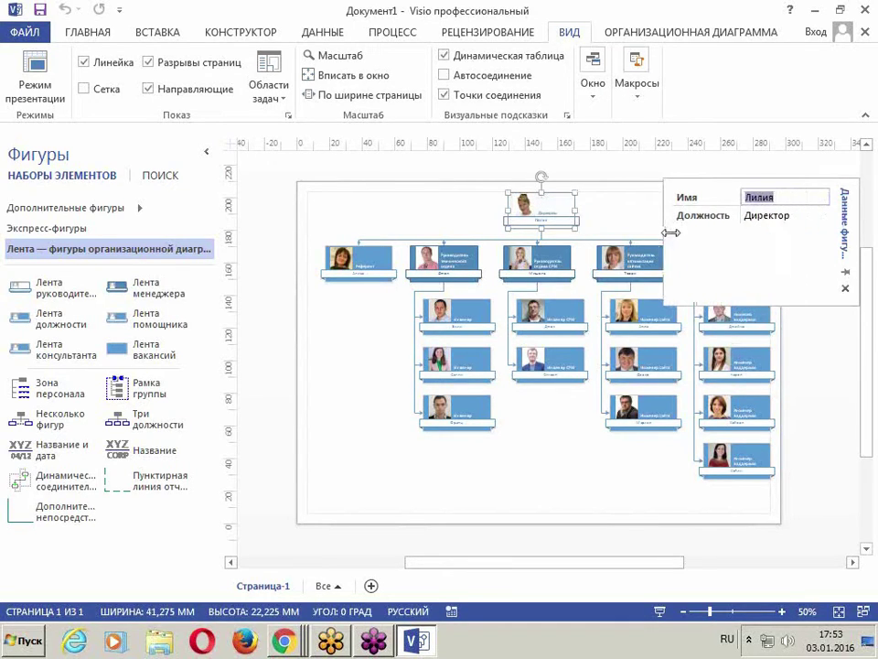
- Inspect the shape data of the Референт, the technical department head and the СРМ department head
{"action": "left_click", "coordinate": [375, 260]}
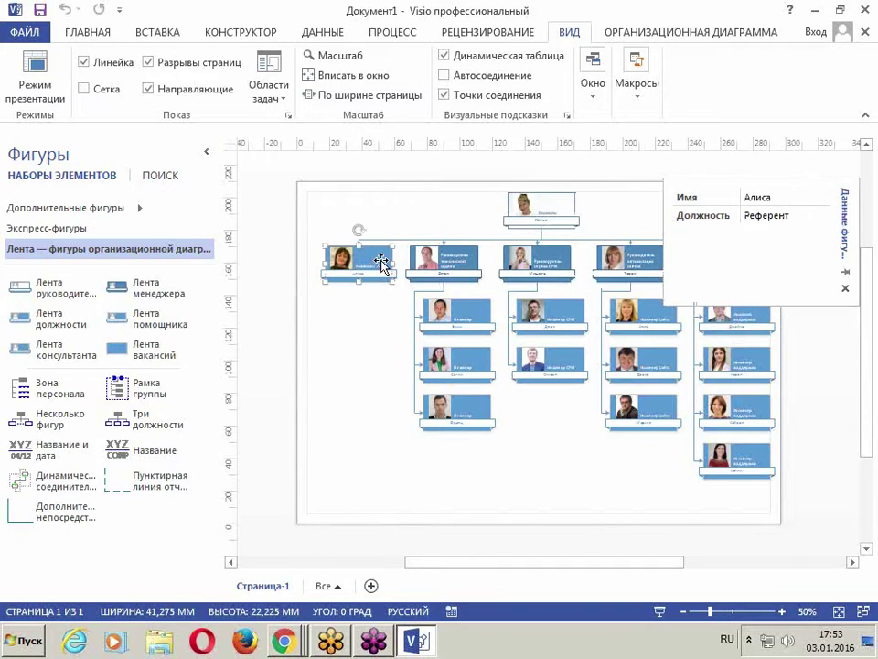
{"action": "left_click", "coordinate": [448, 256]}
{"action": "left_click", "coordinate": [530, 257]}
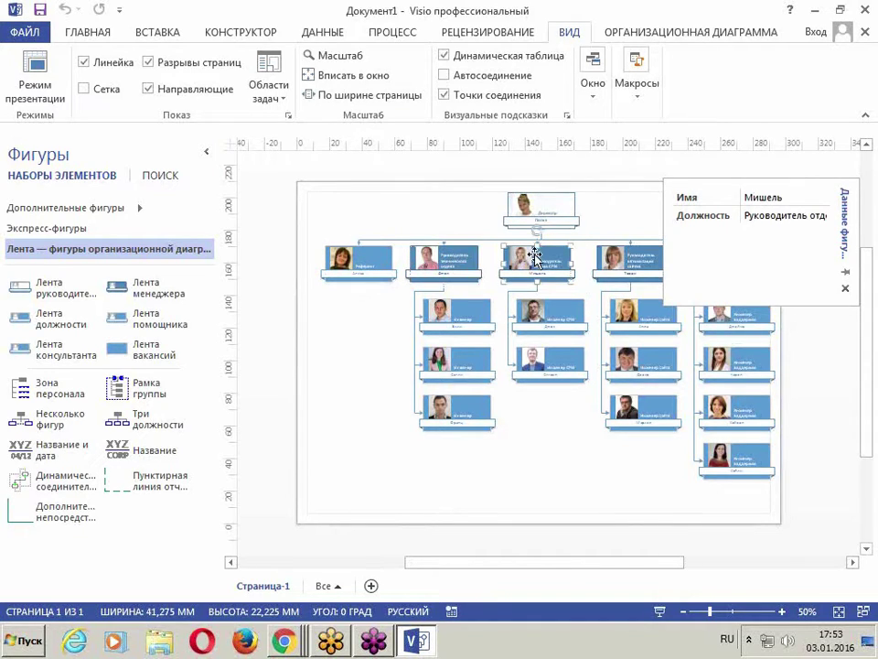
{"action": "left_click", "coordinate": [631, 233]}
{"action": "left_click_drag", "start_coordinate": [576, 213], "coordinate": [695, 203]}
{"action": "left_click", "coordinate": [655, 161]}
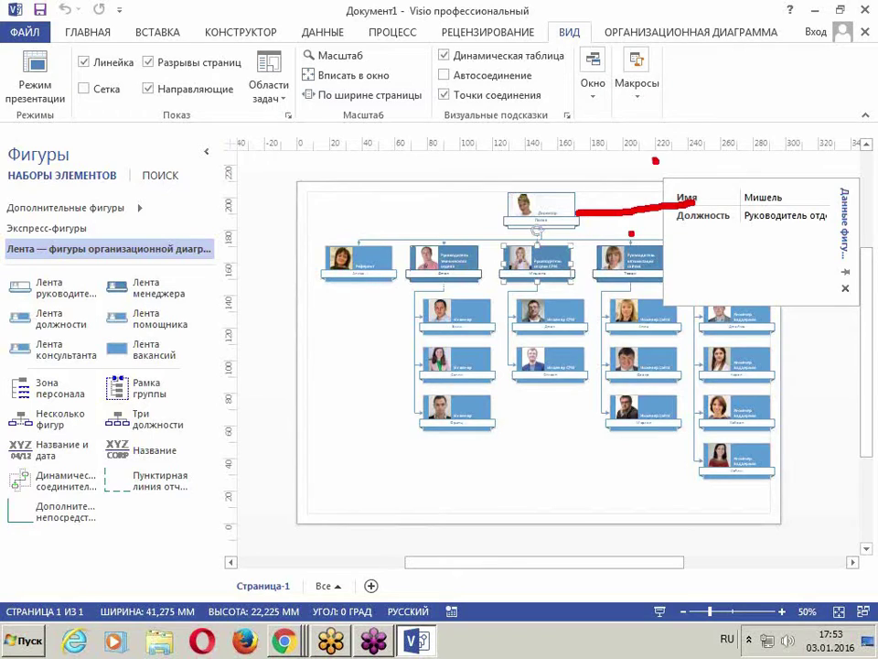
{"action": "left_click_drag", "start_coordinate": [652, 158], "coordinate": [876, 239]}
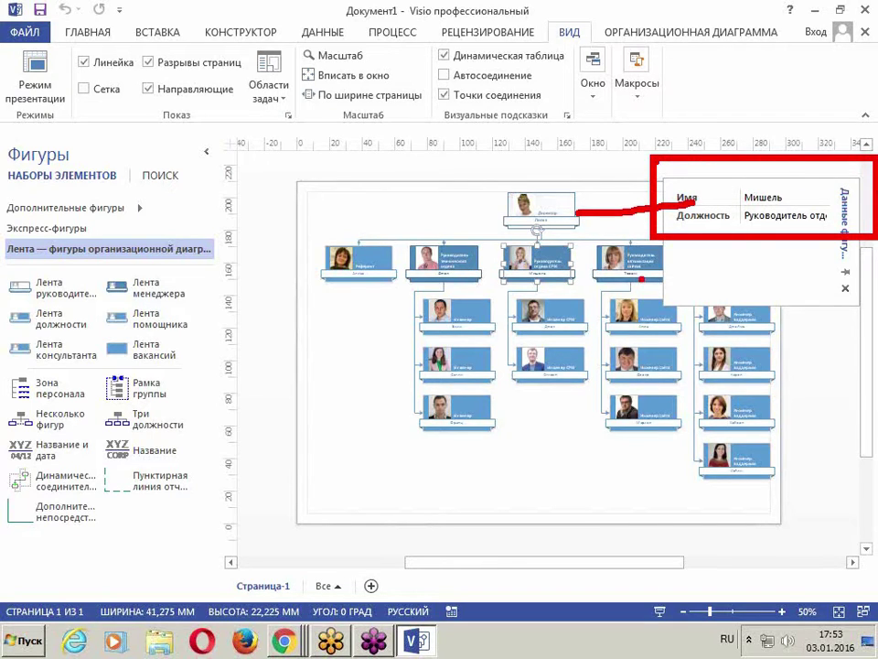
{"action": "key", "text": "Escape"}
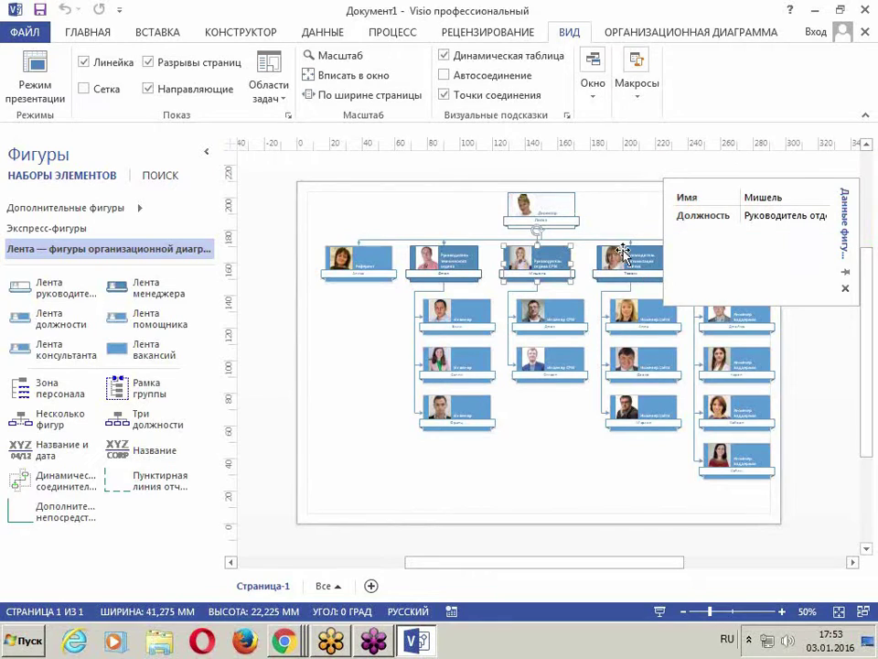
- Inspect the shape data of the director, the Референт, the department heads, and the site and СРМ engineers
{"action": "left_click", "coordinate": [537, 205]}
{"action": "left_click", "coordinate": [538, 275]}
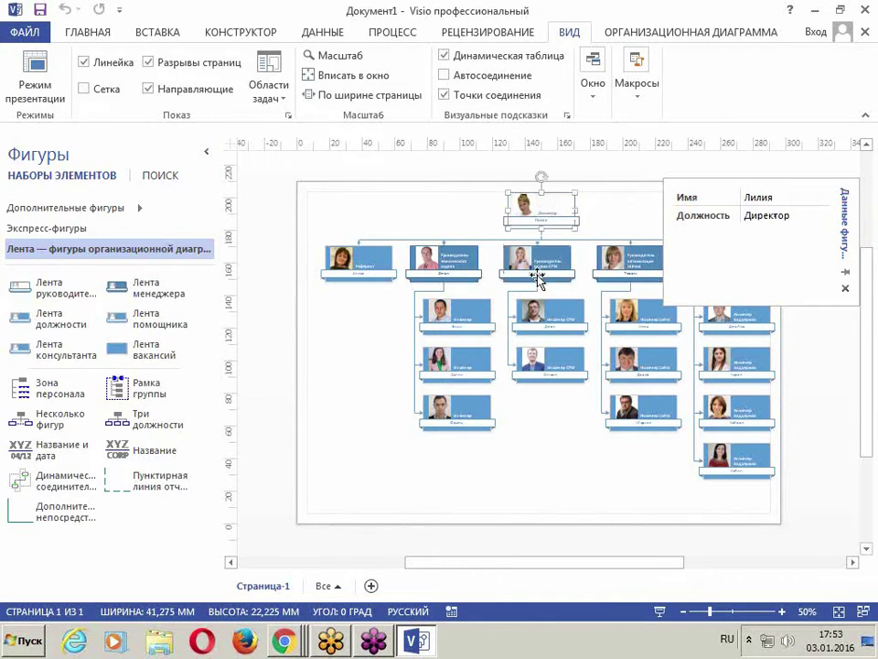
{"action": "left_click", "coordinate": [432, 279]}
{"action": "left_click", "coordinate": [329, 261]}
{"action": "left_click", "coordinate": [462, 272]}
{"action": "left_click", "coordinate": [559, 267]}
{"action": "left_click", "coordinate": [629, 272]}
{"action": "left_click", "coordinate": [637, 309]}
{"action": "left_click", "coordinate": [548, 328]}
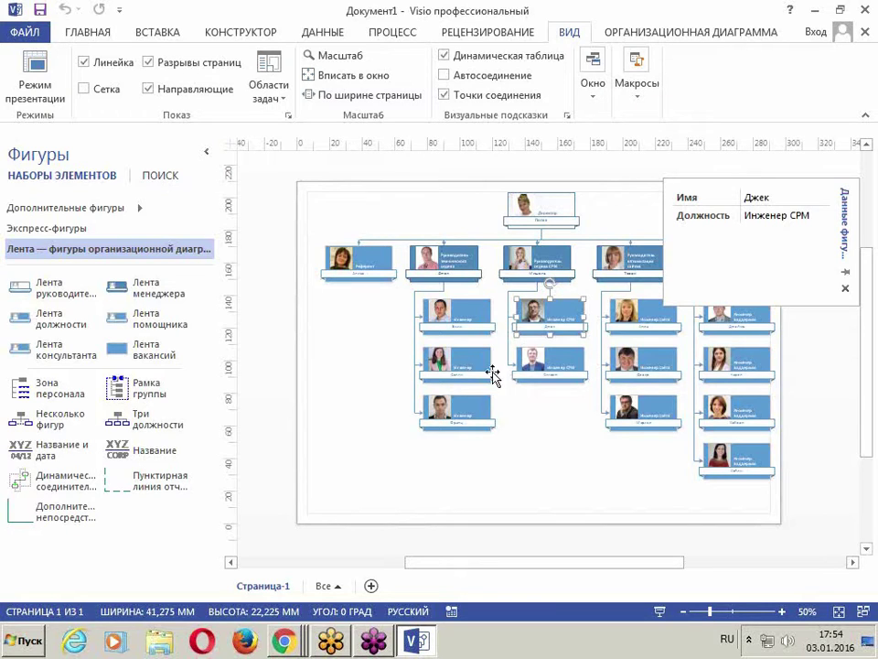
- Hide the shape data window and start linking data to shapes with a Microsoft Excel workbook as the source
{"action": "left_click", "coordinate": [315, 35]}
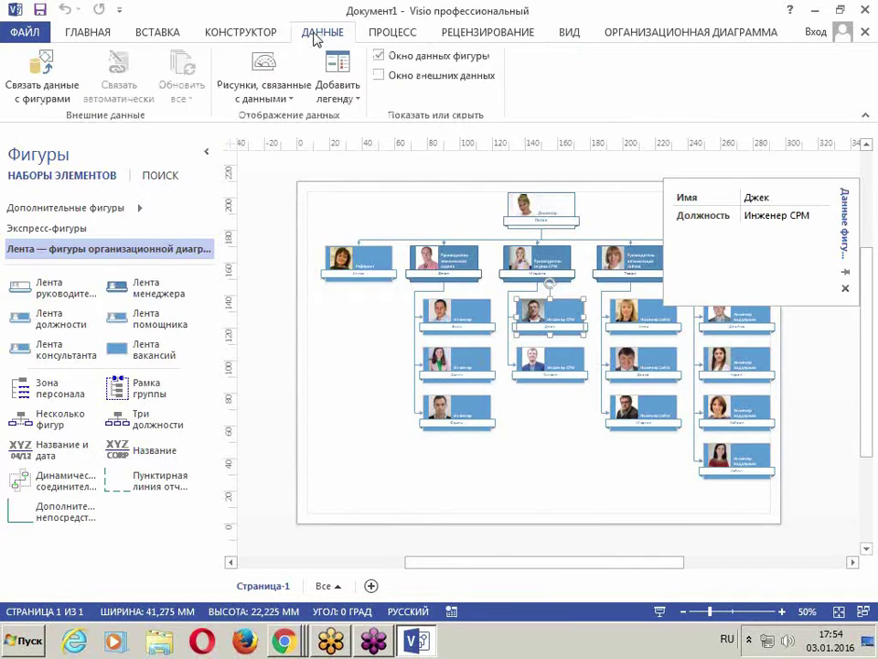
{"action": "left_click", "coordinate": [340, 361]}
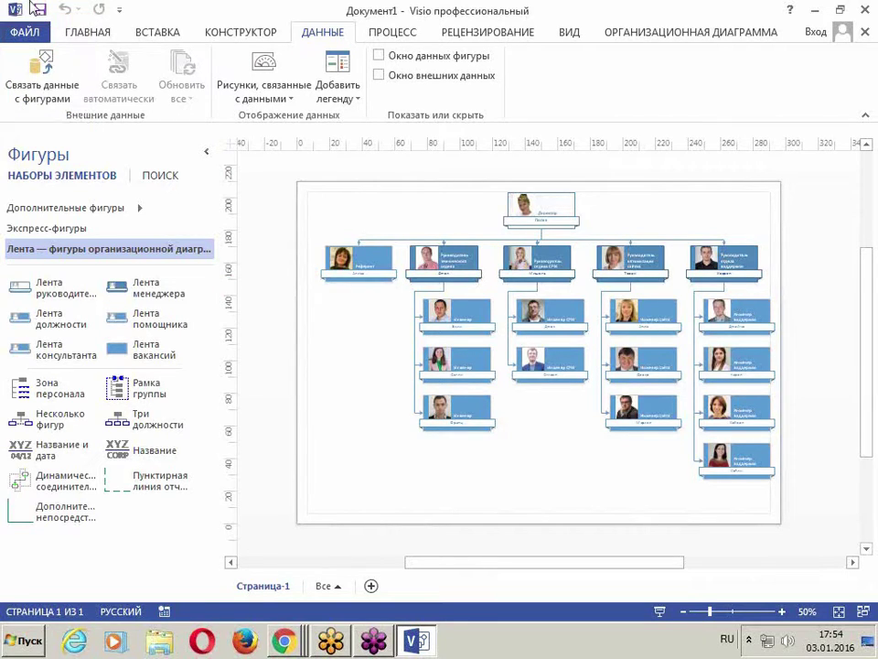
{"action": "left_click", "coordinate": [55, 90]}
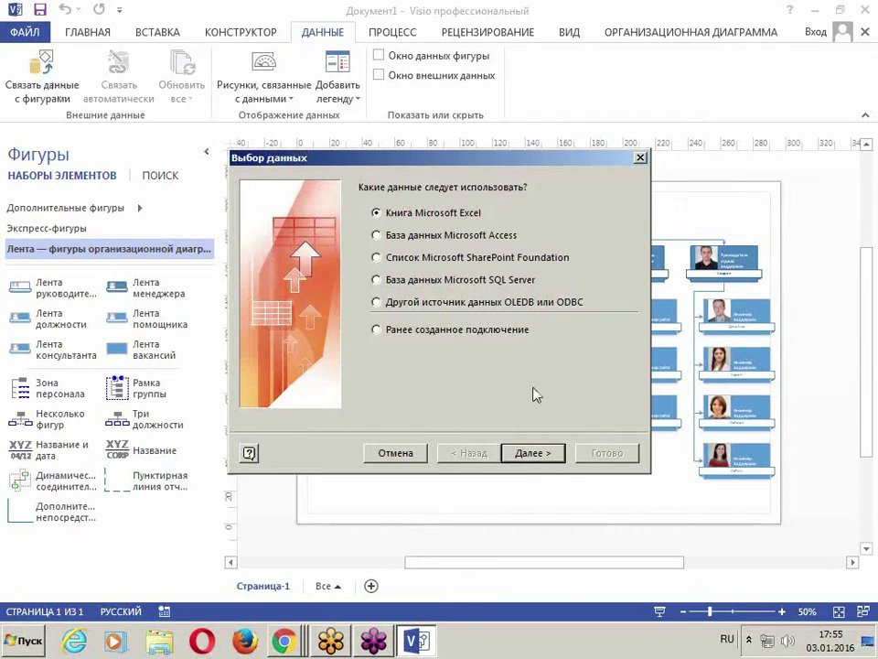
{"action": "left_click", "coordinate": [532, 453]}
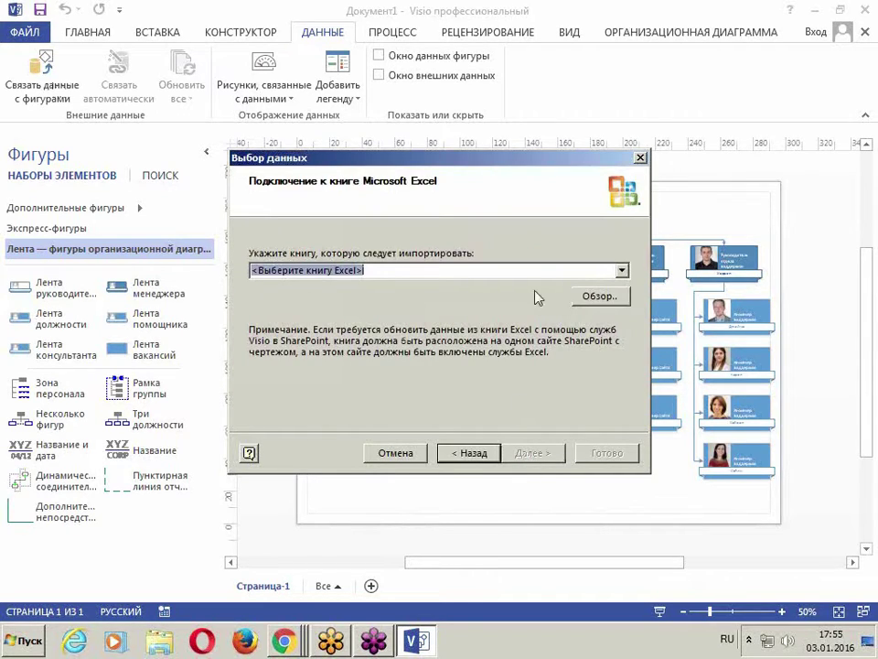
- Choose LIST1 from the Семинар VISIO folder on the desktop as the workbook to import
{"action": "left_click", "coordinate": [622, 270]}
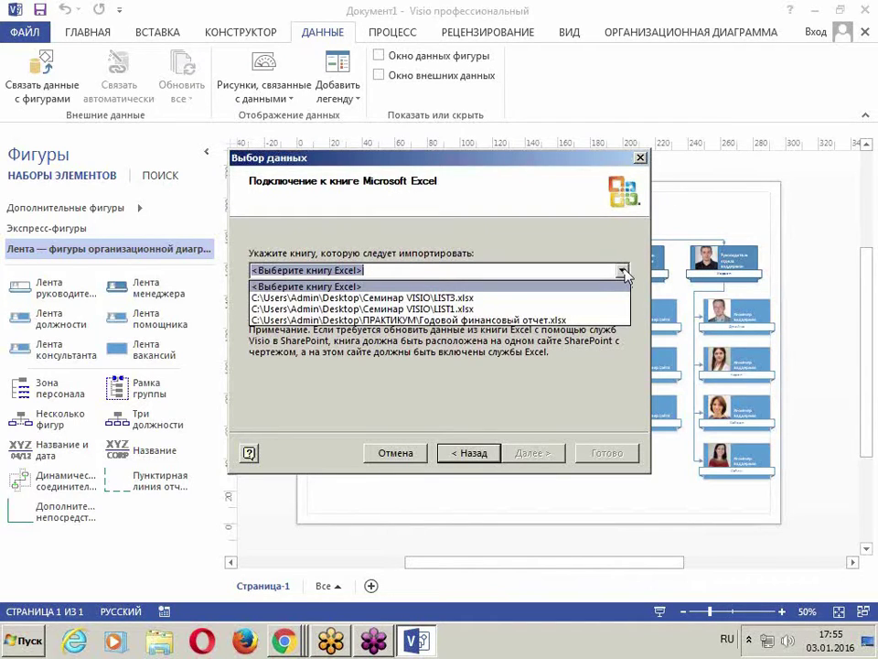
{"action": "left_click", "coordinate": [622, 270]}
{"action": "left_click", "coordinate": [613, 299]}
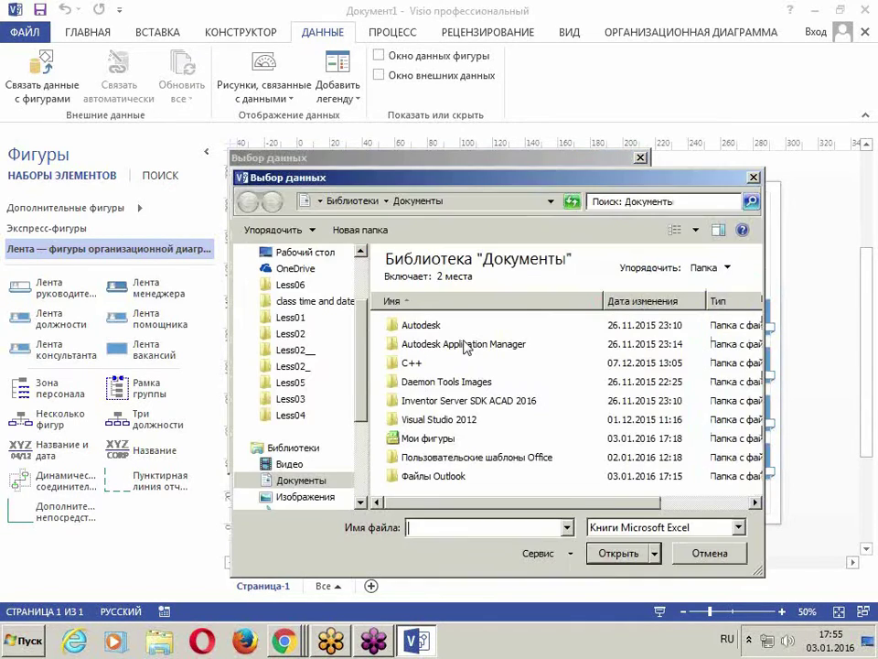
{"action": "left_click", "coordinate": [293, 253]}
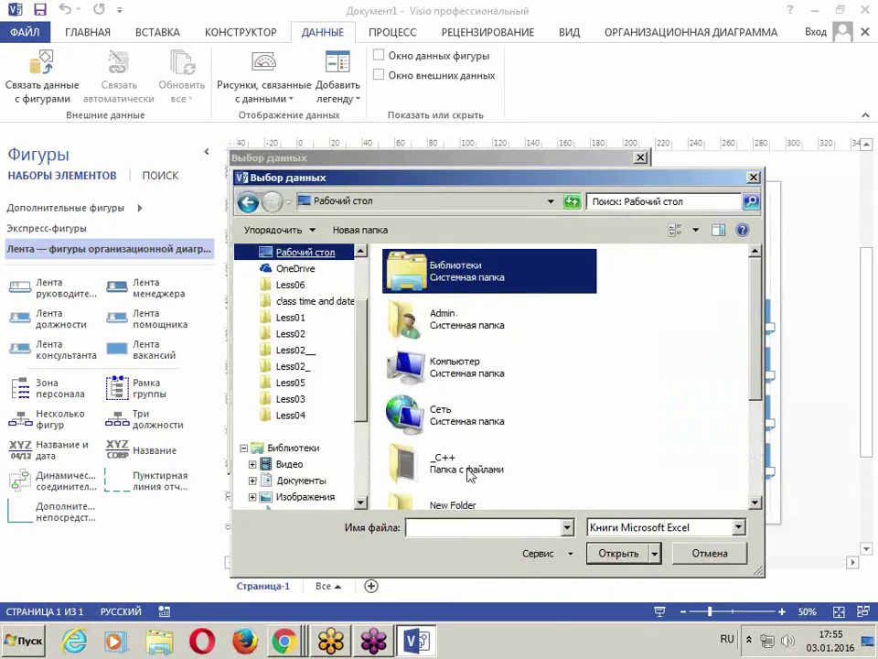
{"action": "left_click", "coordinate": [472, 464]}
{"action": "scroll", "coordinate": [467, 471], "scroll_direction": "down", "scroll_amount": 2}
{"action": "double_click", "coordinate": [458, 439]}
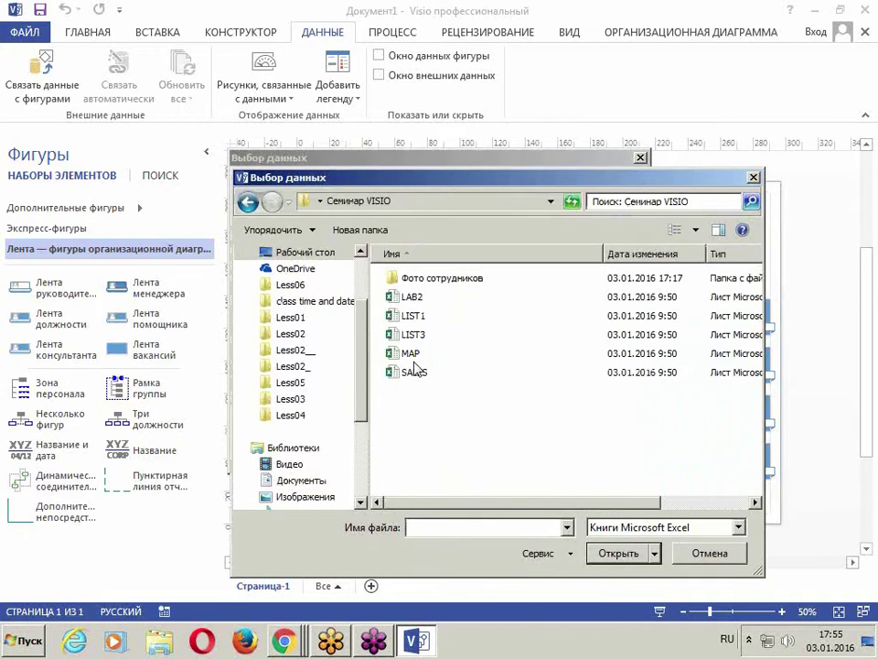
{"action": "left_click", "coordinate": [403, 316]}
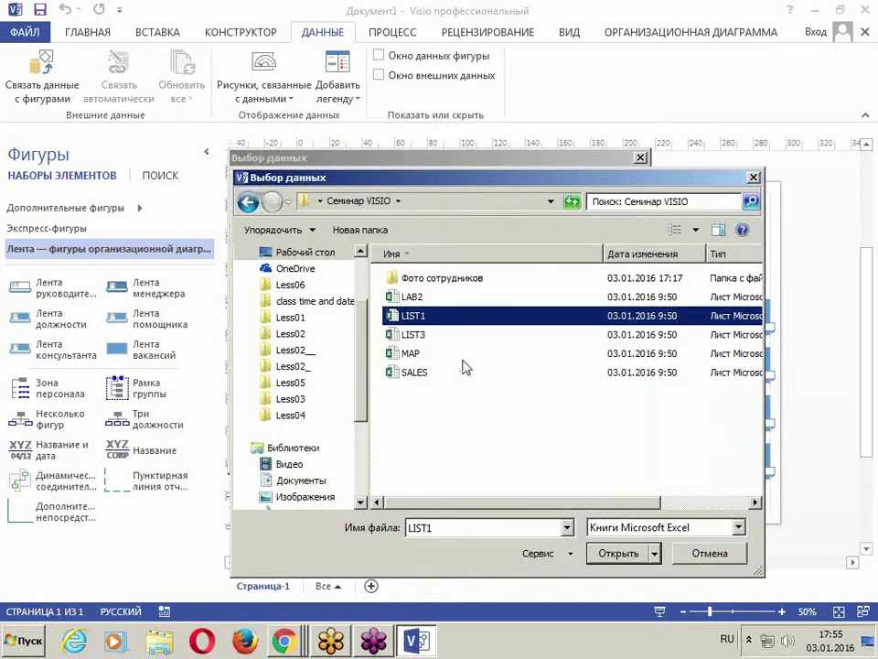
{"action": "left_click", "coordinate": [619, 553]}
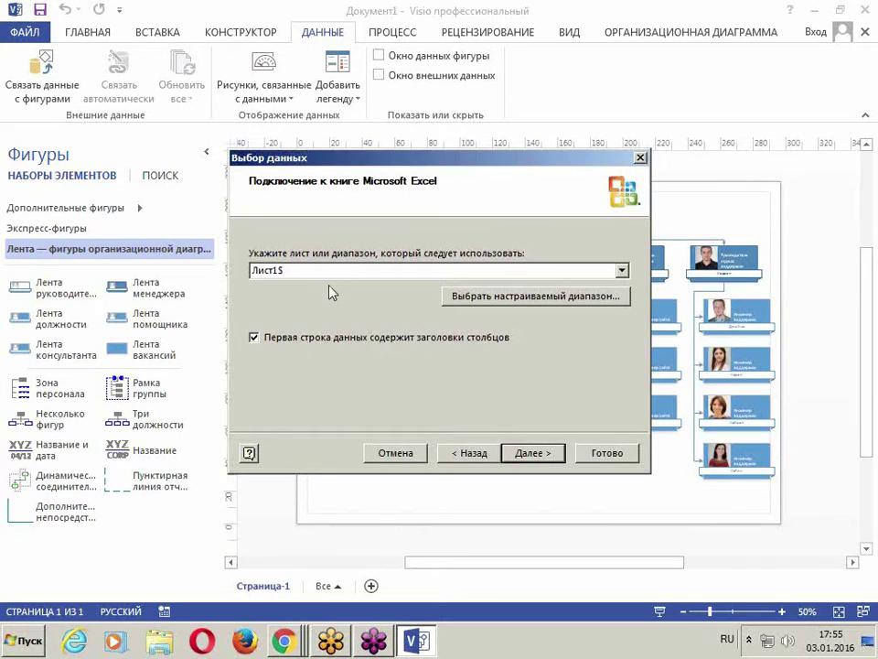
- Import all columns and rows of Лист1$ with header row, identifying changed data by row order without unique identifiers
{"action": "left_click", "coordinate": [546, 457]}
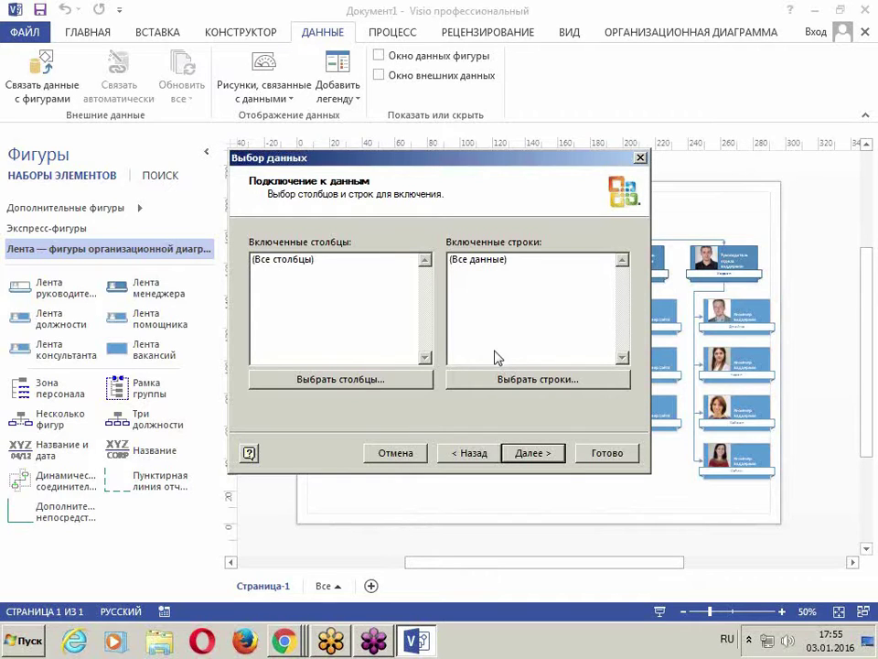
{"action": "left_click", "coordinate": [548, 462]}
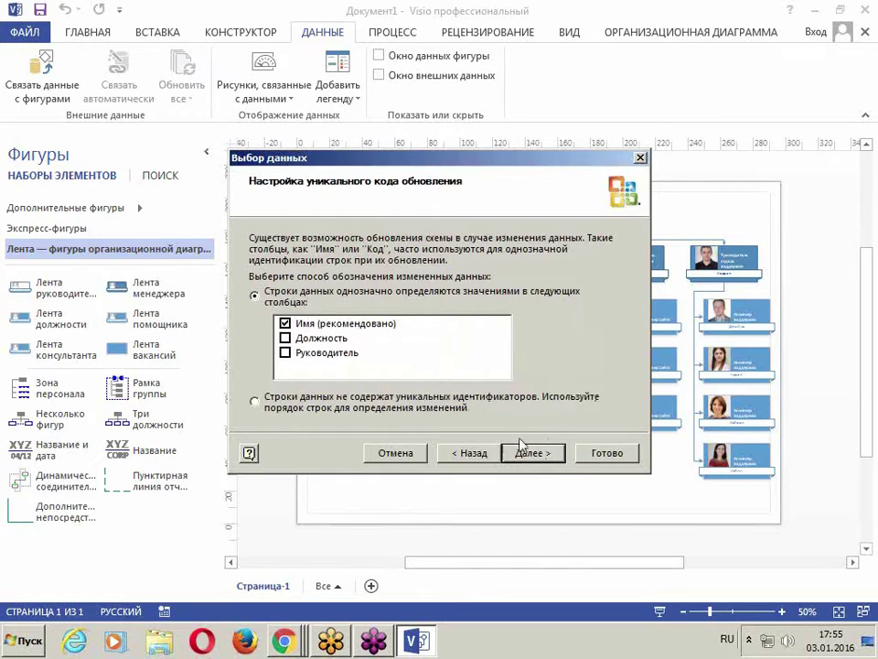
{"action": "left_click_drag", "start_coordinate": [463, 168], "coordinate": [535, 152]}
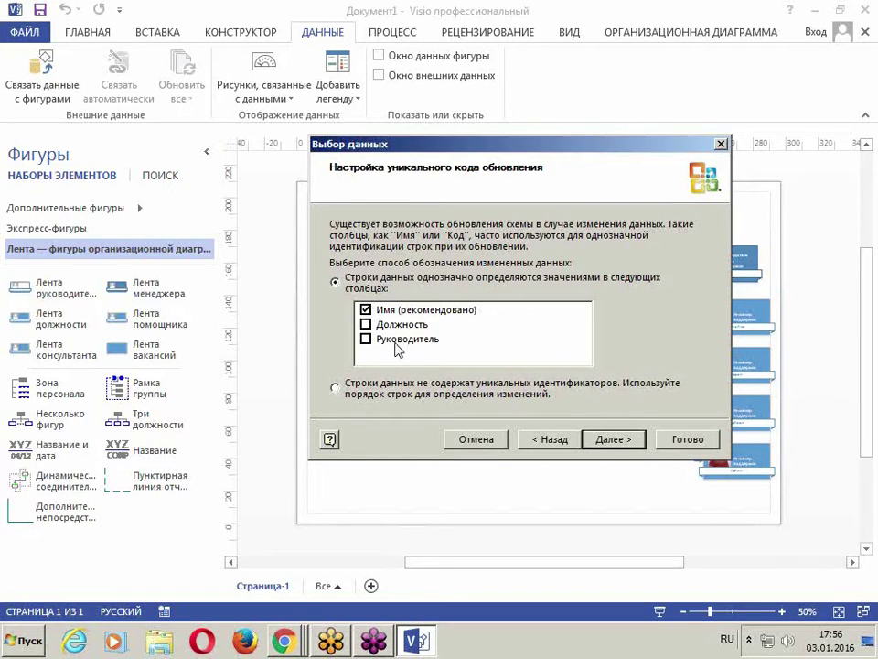
{"action": "left_click", "coordinate": [360, 403]}
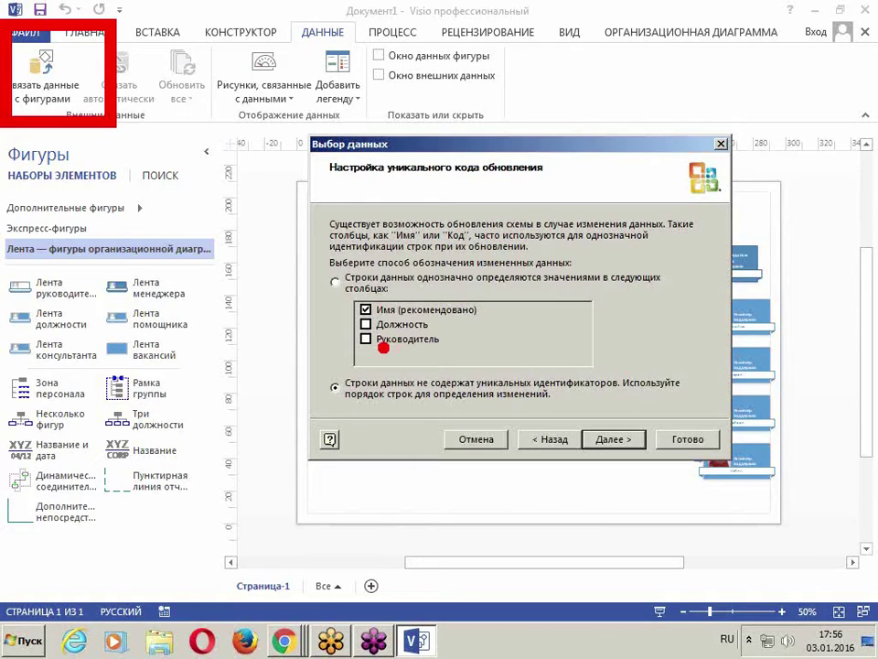
{"action": "key", "text": "alt+shift"}
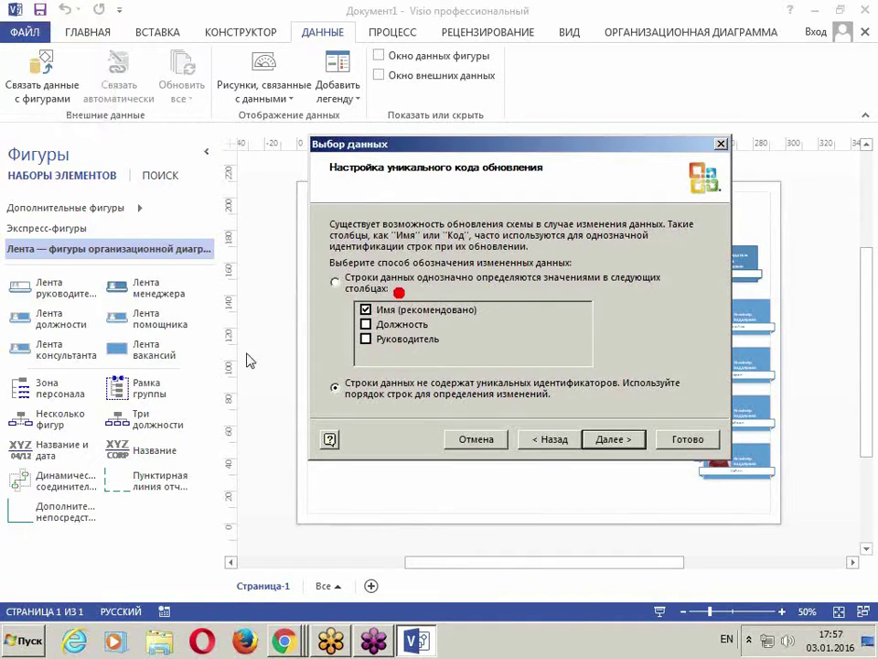
{"action": "left_click", "coordinate": [616, 443]}
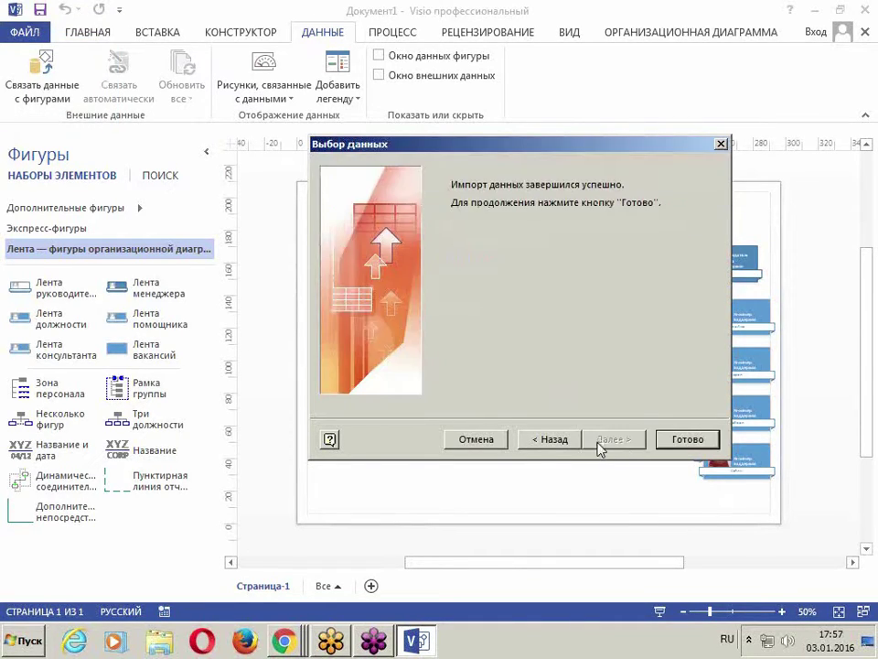
{"action": "left_click", "coordinate": [701, 440]}
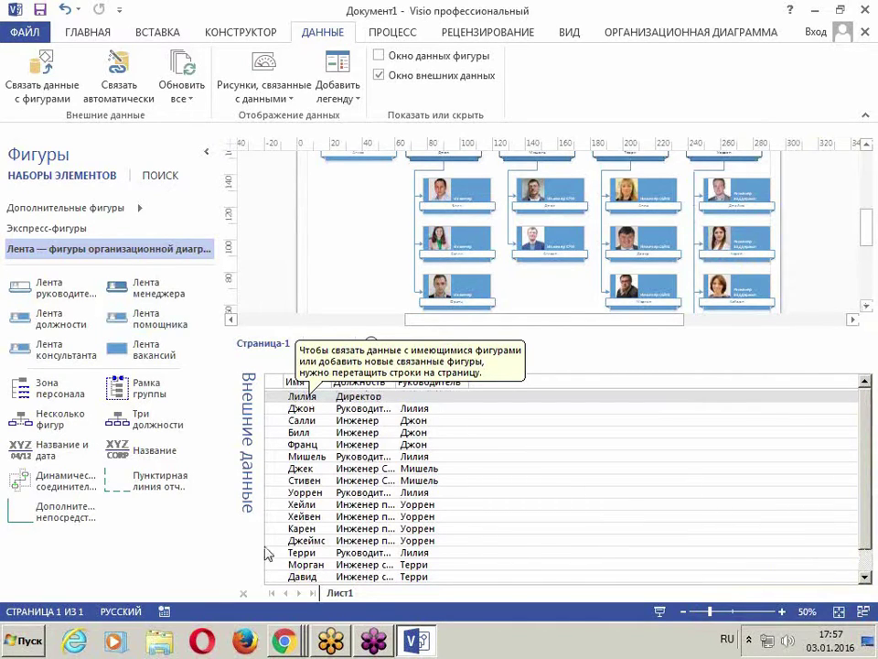
- Close the external data window and show it again
{"action": "left_click", "coordinate": [243, 593]}
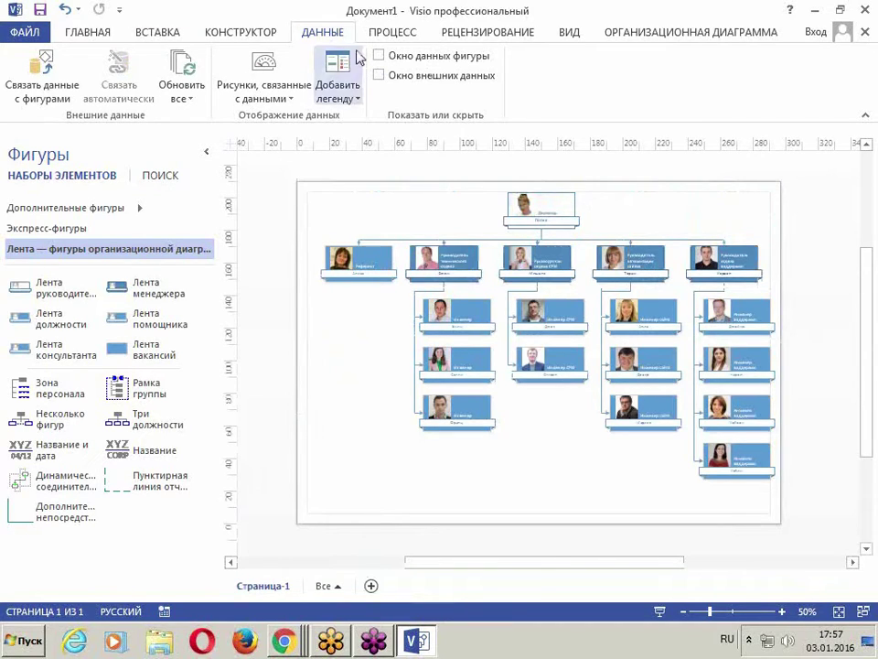
{"action": "left_click", "coordinate": [379, 75]}
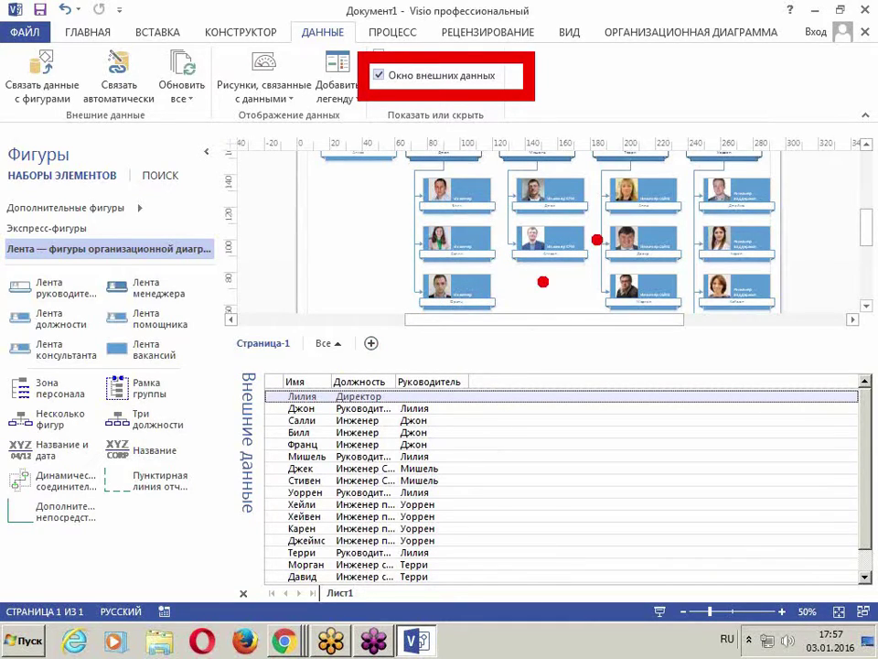
{"action": "mouse_move", "coordinate": [548, 426]}
{"action": "left_mouse_down"}
{"action": "mouse_move", "coordinate": [631, 402]}
{"action": "mouse_move", "coordinate": [585, 430]}
{"action": "left_mouse_up"}
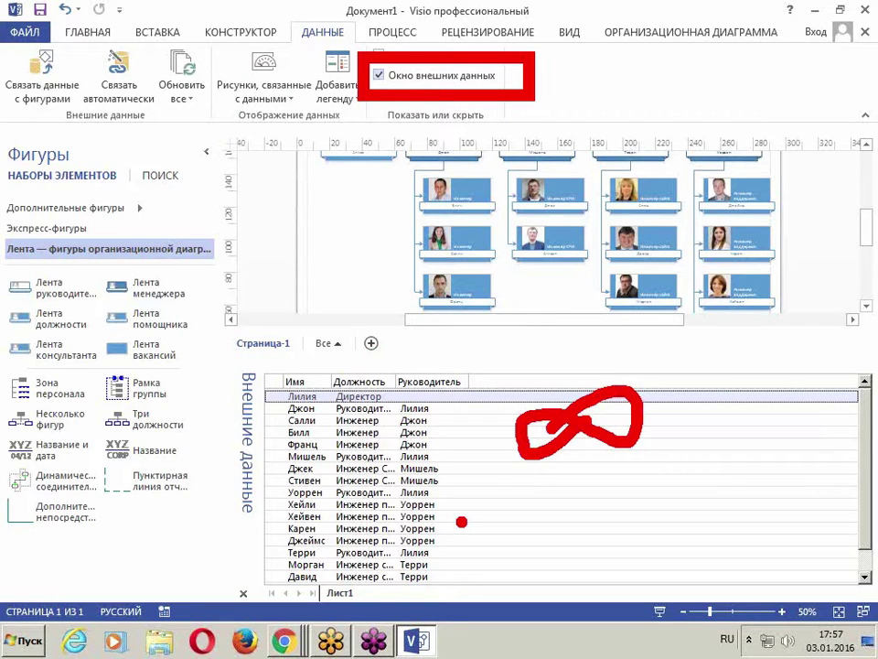
{"action": "key", "text": "Escape"}
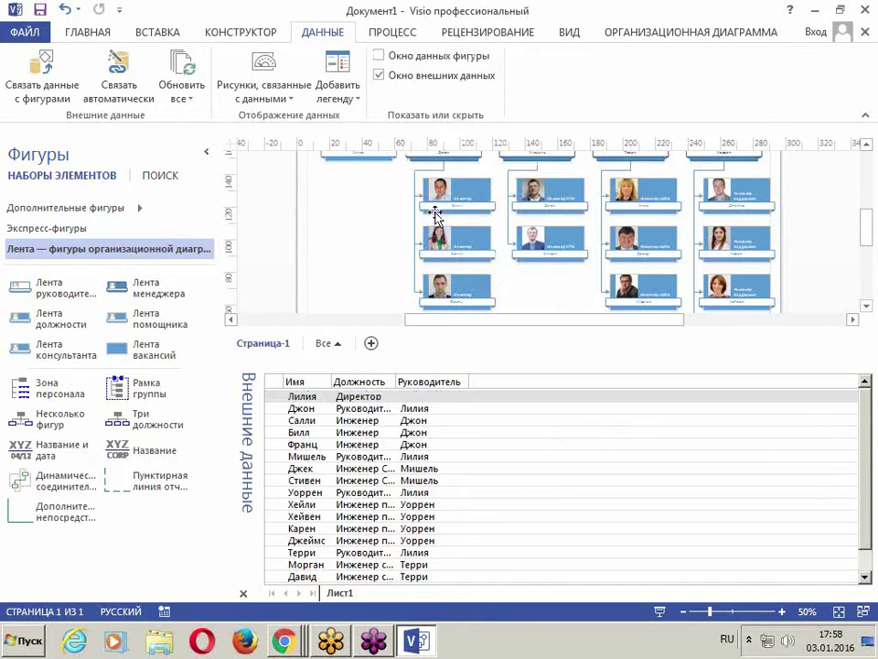
- Link the director's row of the external data to the director's shape on the chart
{"action": "scroll", "coordinate": [359, 255], "scroll_direction": "up", "scroll_amount": 5}
{"action": "scroll", "coordinate": [482, 304], "scroll_direction": "down", "scroll_amount": 2}
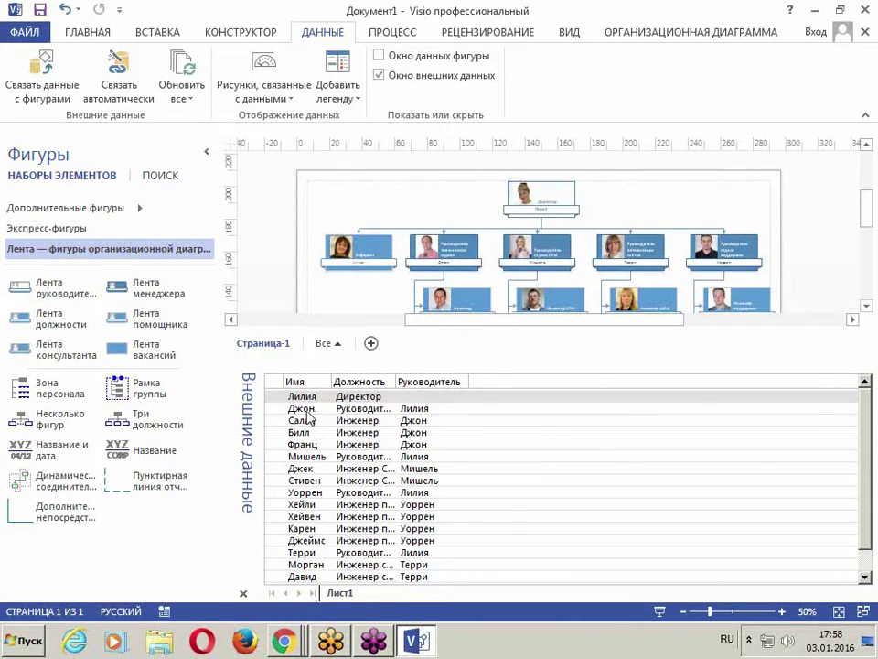
{"action": "left_click", "coordinate": [307, 400]}
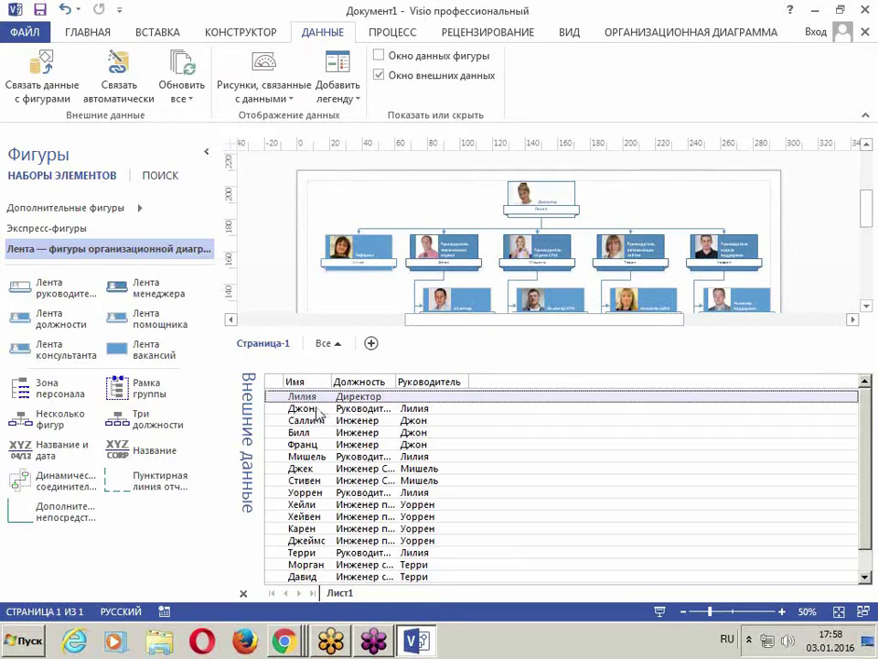
{"action": "left_click_drag", "start_coordinate": [307, 400], "coordinate": [545, 210]}
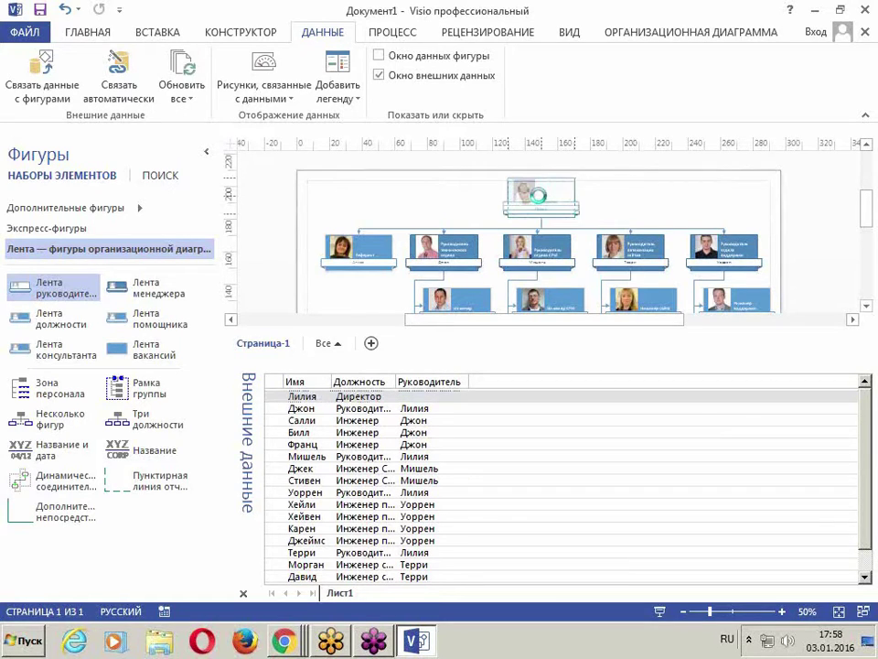
- Break the link between the director's external data row and its shape
{"action": "right_click", "coordinate": [279, 404]}
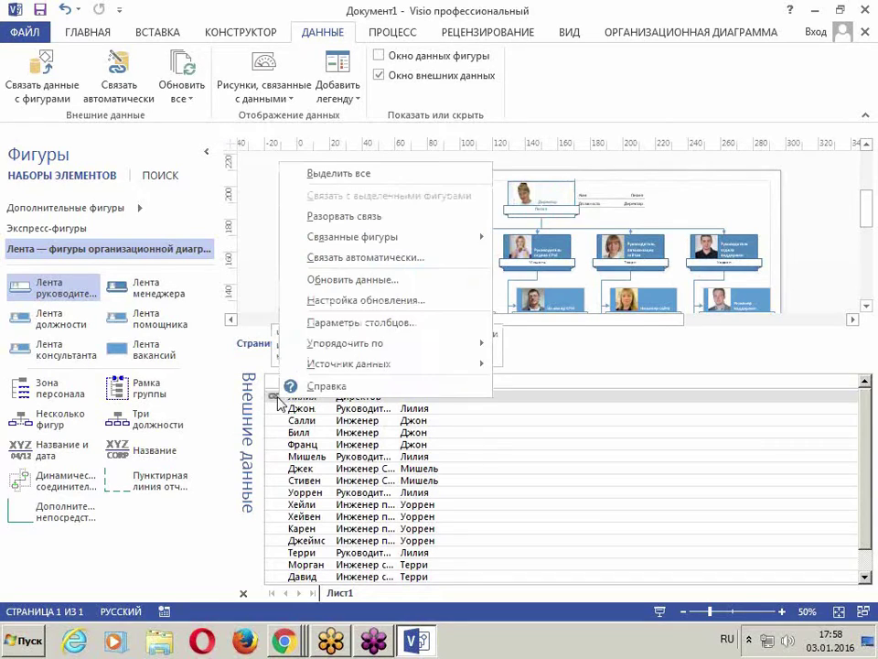
{"action": "left_click", "coordinate": [522, 428]}
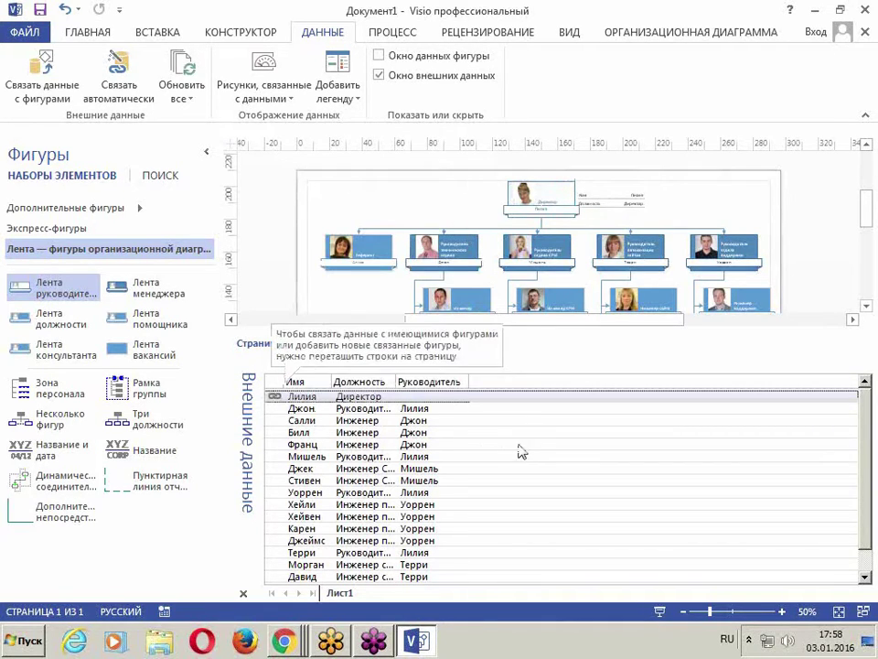
{"action": "right_click", "coordinate": [291, 399]}
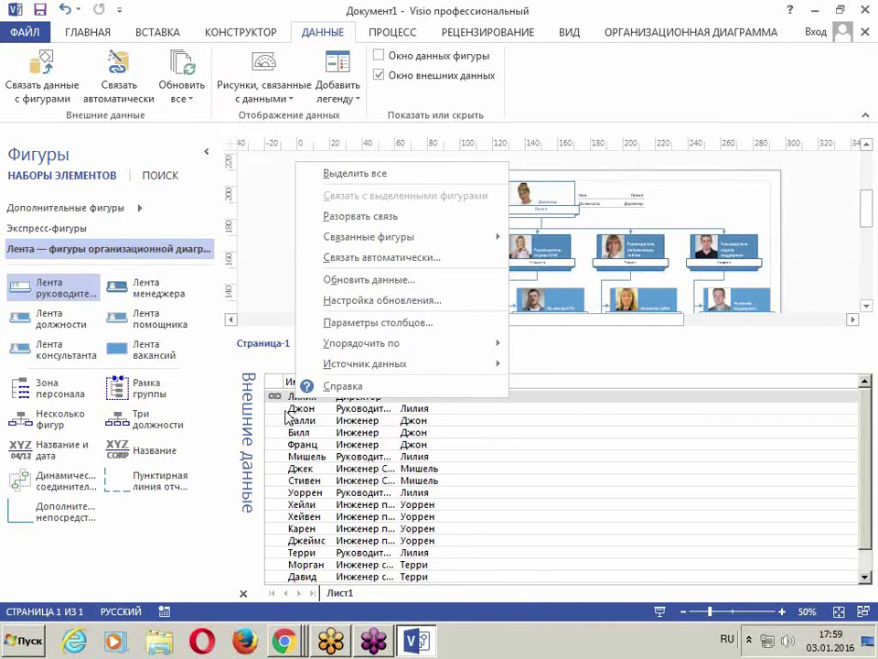
{"action": "left_click", "coordinate": [379, 225]}
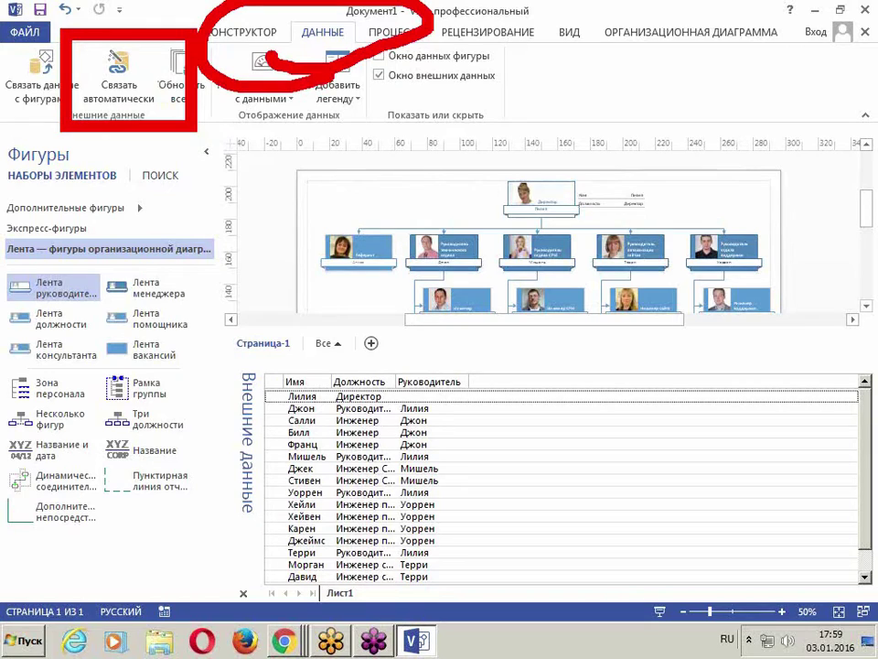
- Automatically link the data rows to all shapes on the current page where column Имя equals shape field Имя, replacing existing links
{"action": "left_click", "coordinate": [117, 78]}
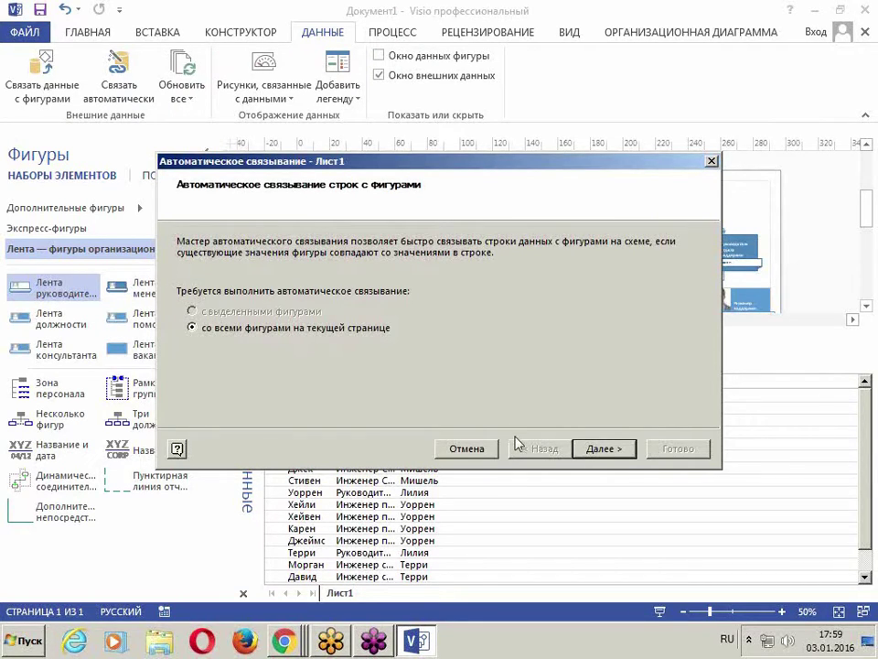
{"action": "left_click", "coordinate": [614, 451]}
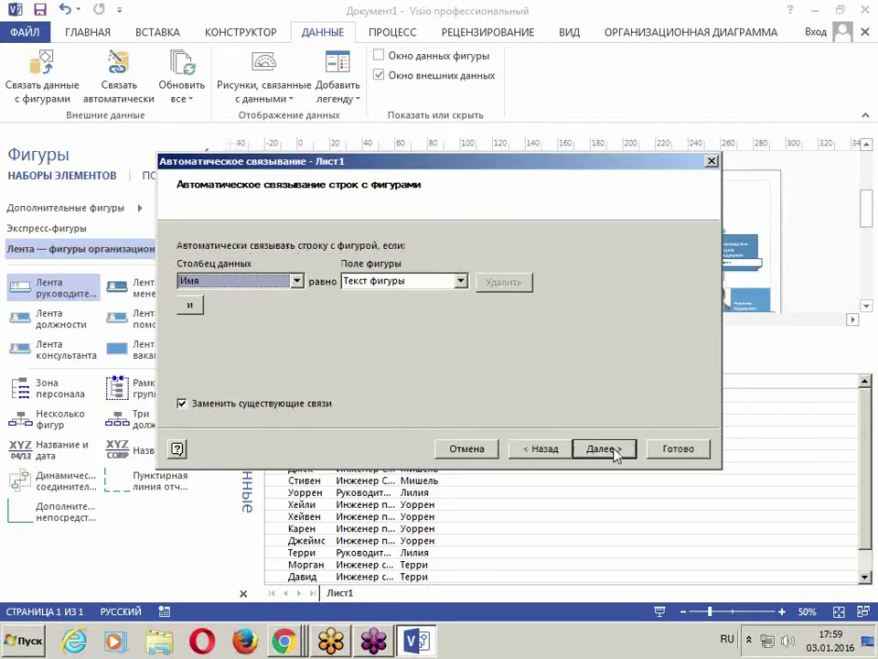
{"action": "left_click_drag", "start_coordinate": [366, 161], "coordinate": [441, 86]}
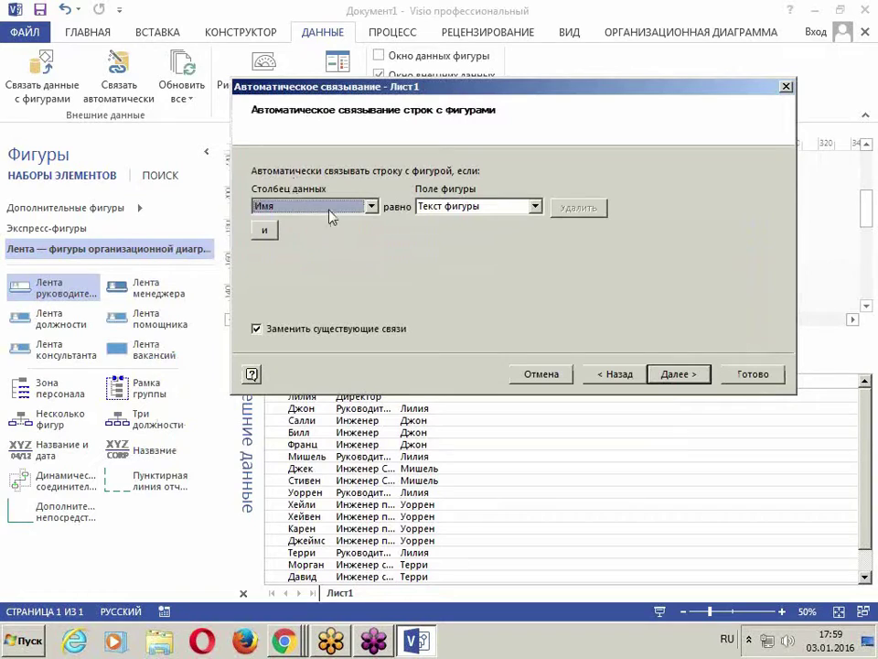
{"action": "left_click", "coordinate": [478, 206]}
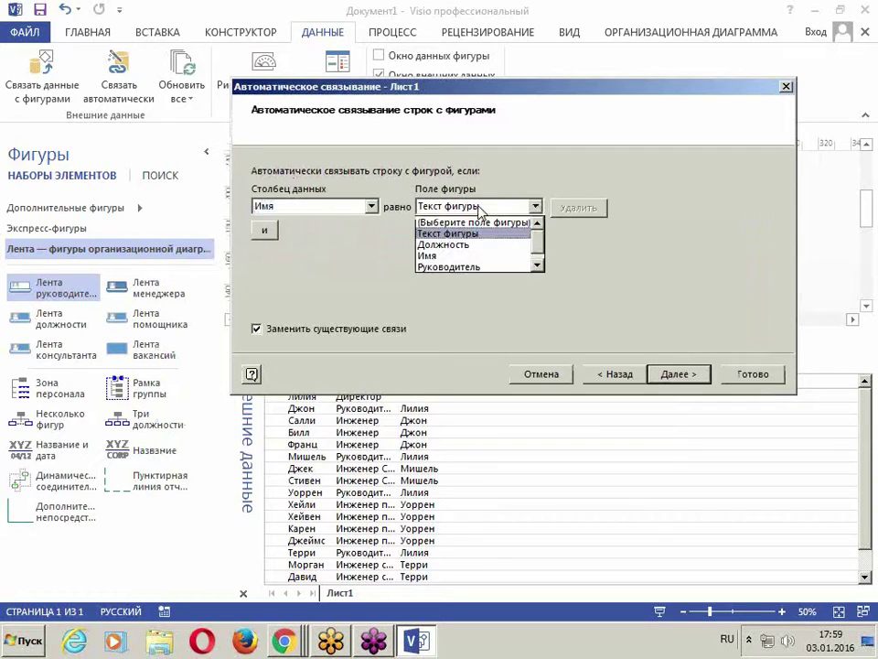
{"action": "left_click", "coordinate": [446, 256]}
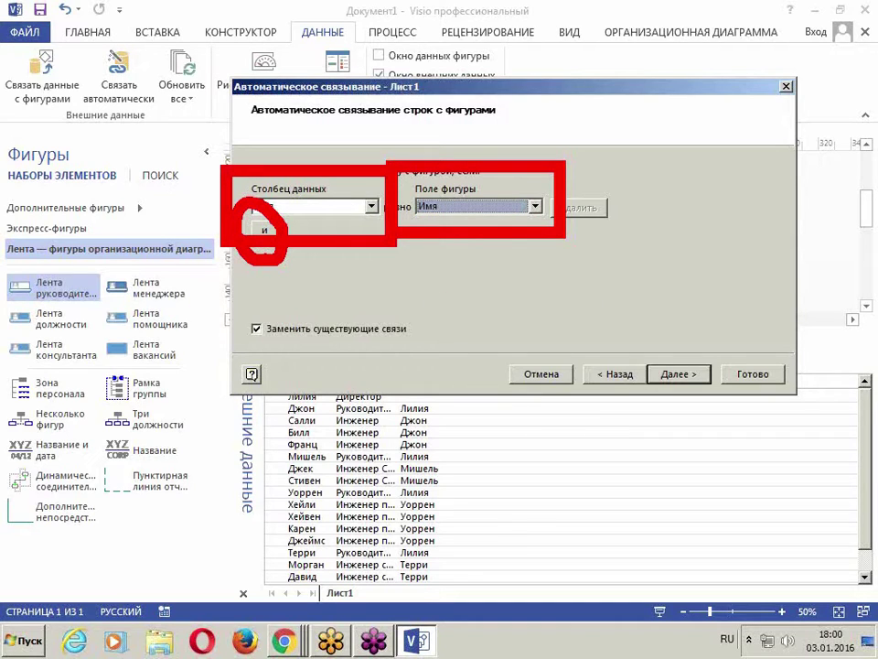
{"action": "left_click", "coordinate": [679, 375]}
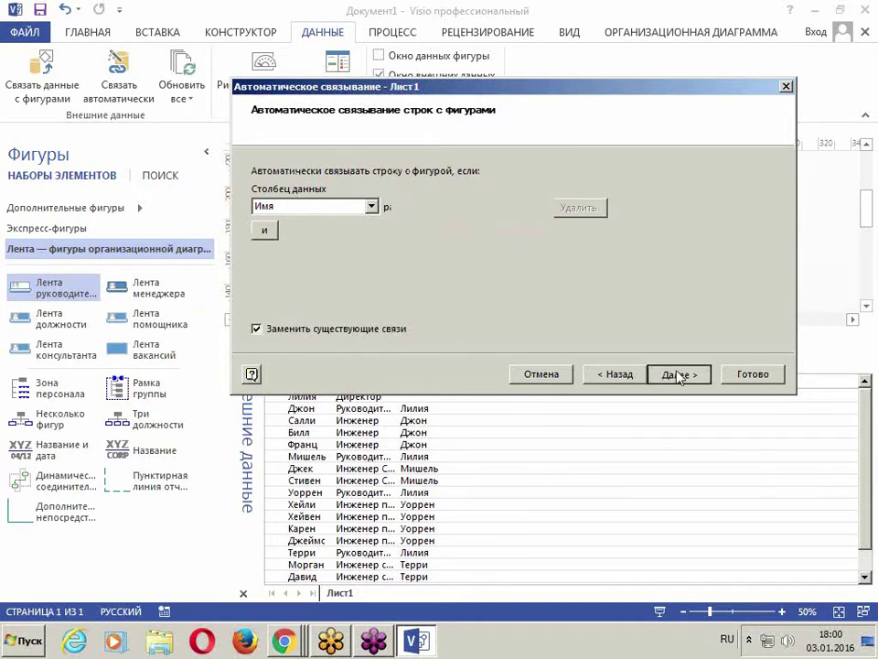
{"action": "left_click", "coordinate": [742, 386]}
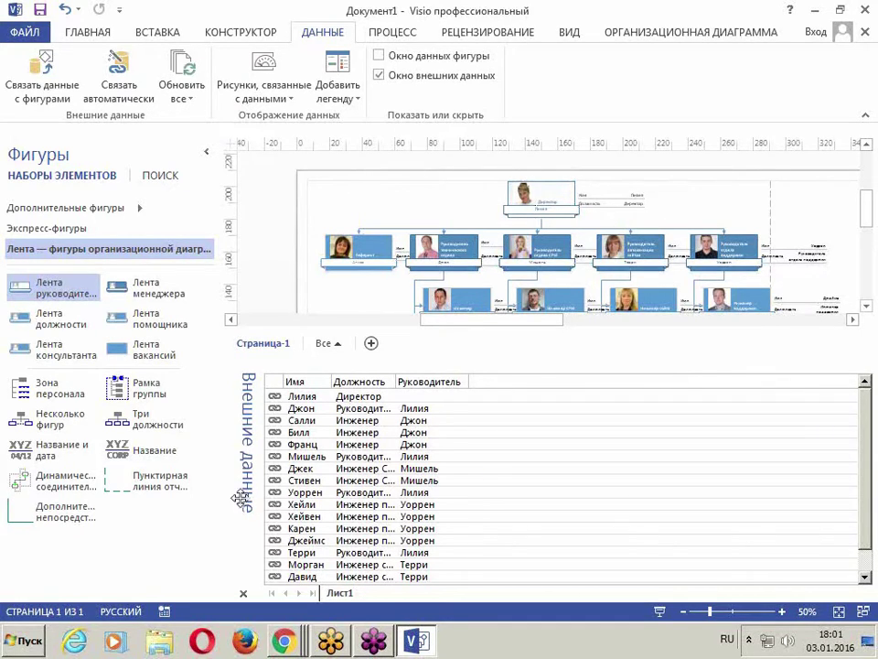
- Close the external data window and inspect the linked data captions beside the chart's shapes
{"action": "left_click", "coordinate": [243, 594]}
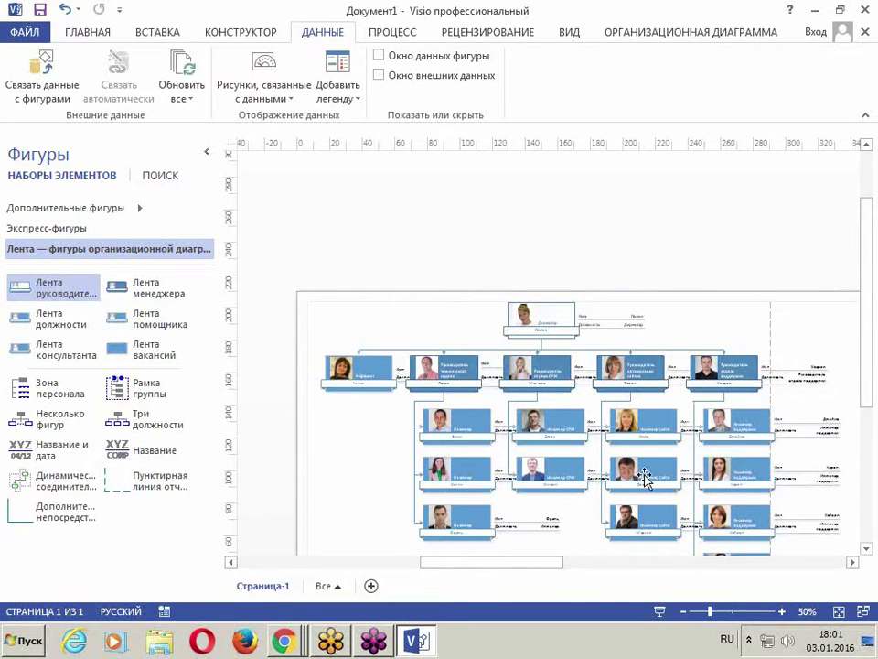
{"action": "scroll", "coordinate": [593, 344], "scroll_direction": "up", "scroll_amount": 4}
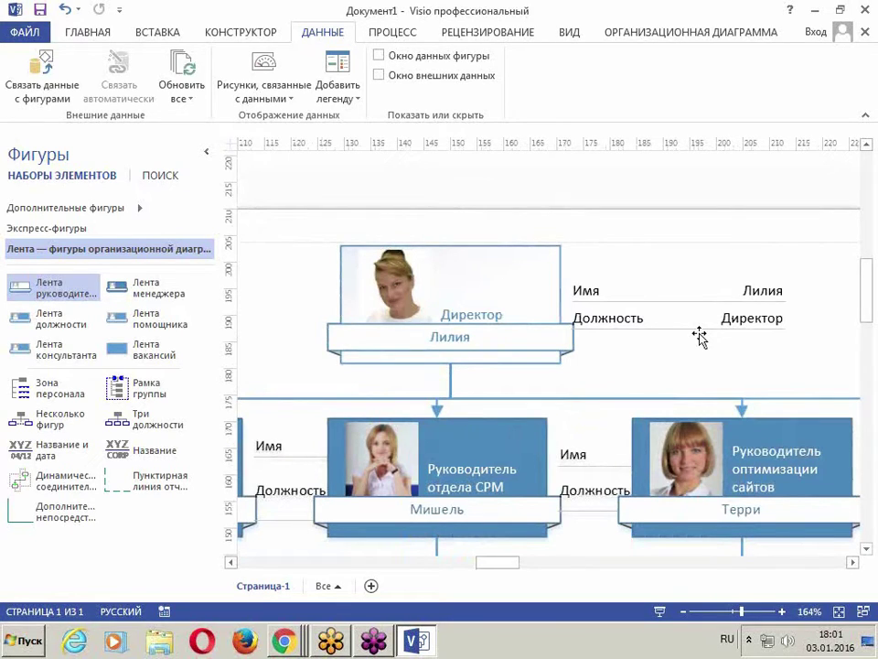
{"action": "scroll", "coordinate": [698, 336], "scroll_direction": "down", "scroll_amount": 10}
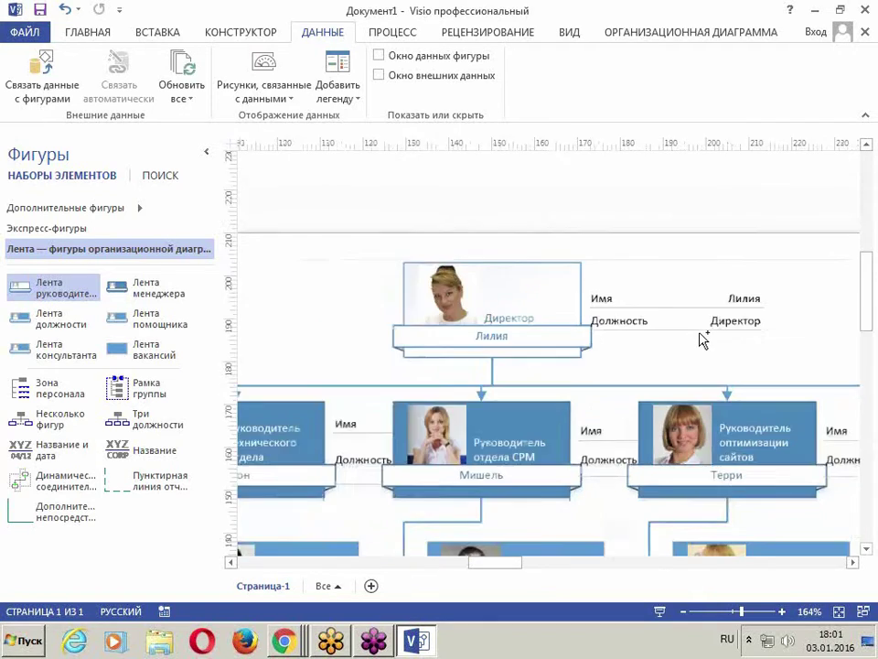
{"action": "scroll", "coordinate": [730, 400], "scroll_direction": "up", "scroll_amount": 5}
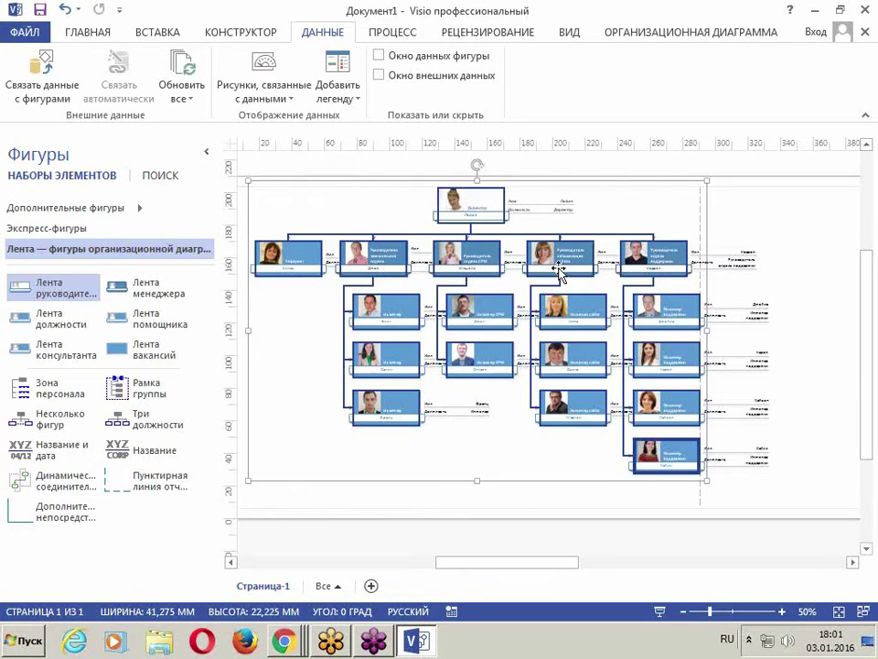
- Remove the data graphics from all shapes of the organization chart and clear the selection
{"action": "left_click", "coordinate": [270, 92]}
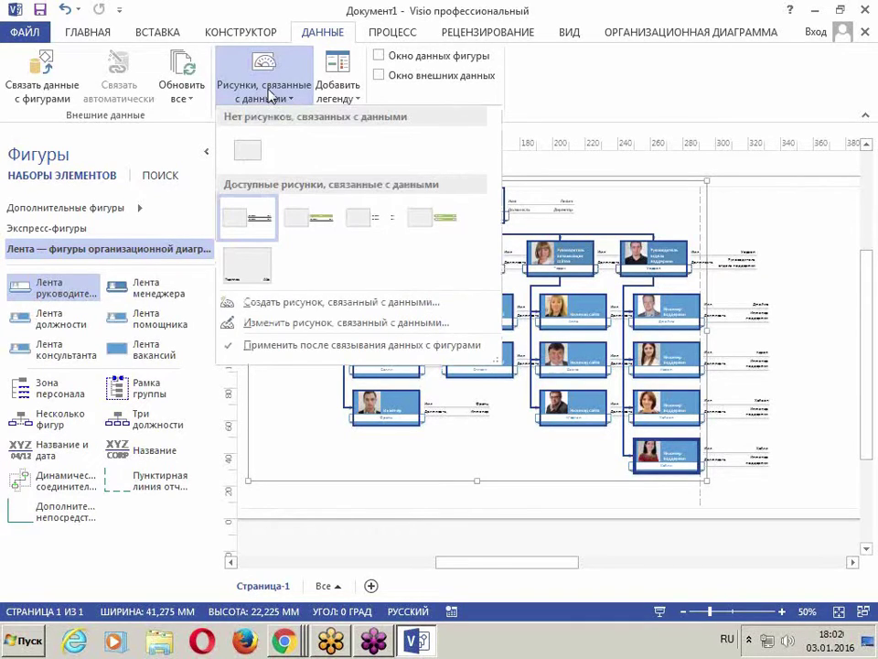
{"action": "left_click", "coordinate": [252, 158]}
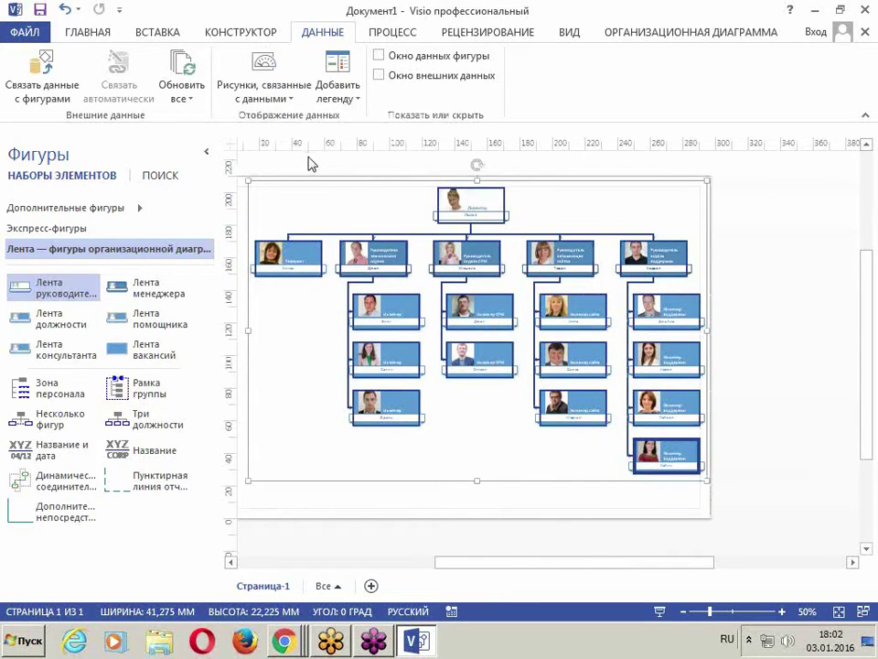
{"action": "left_click", "coordinate": [260, 103]}
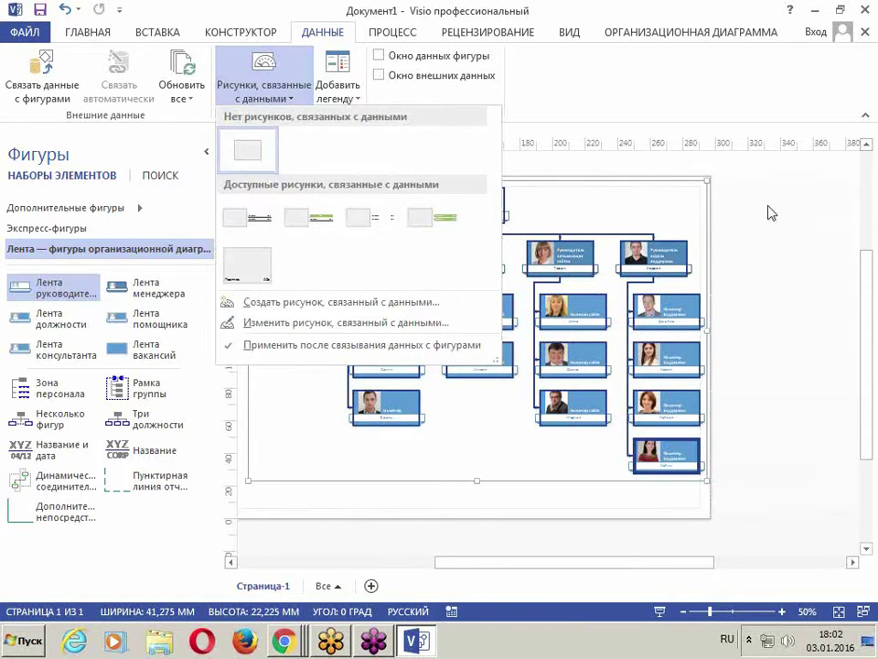
{"action": "left_click", "coordinate": [731, 201]}
{"action": "left_click", "coordinate": [732, 192]}
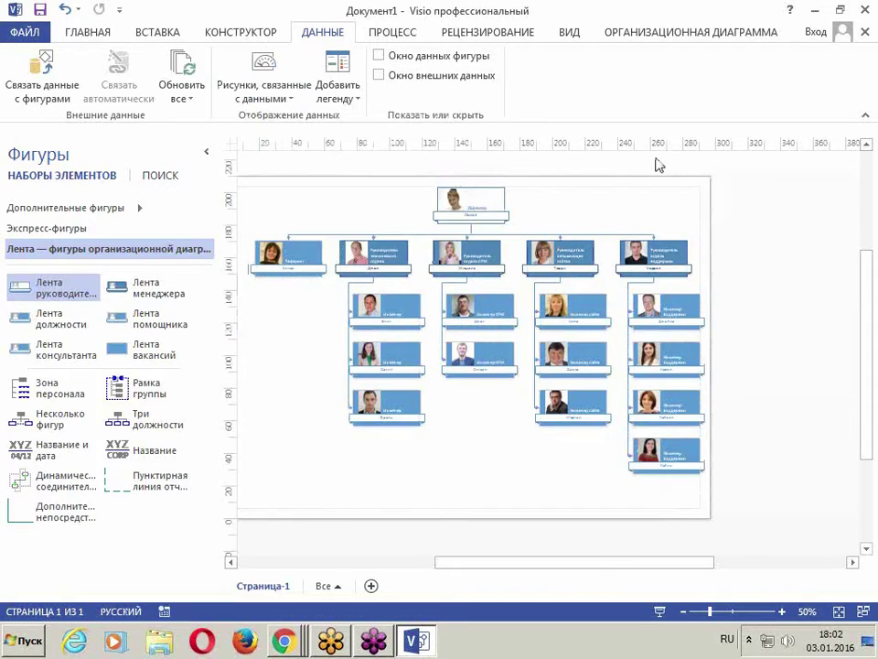
- Save the drawing as "2.4 орг.диаграмма моя" in the Семинар VISIO folder
{"action": "left_click", "coordinate": [41, 9]}
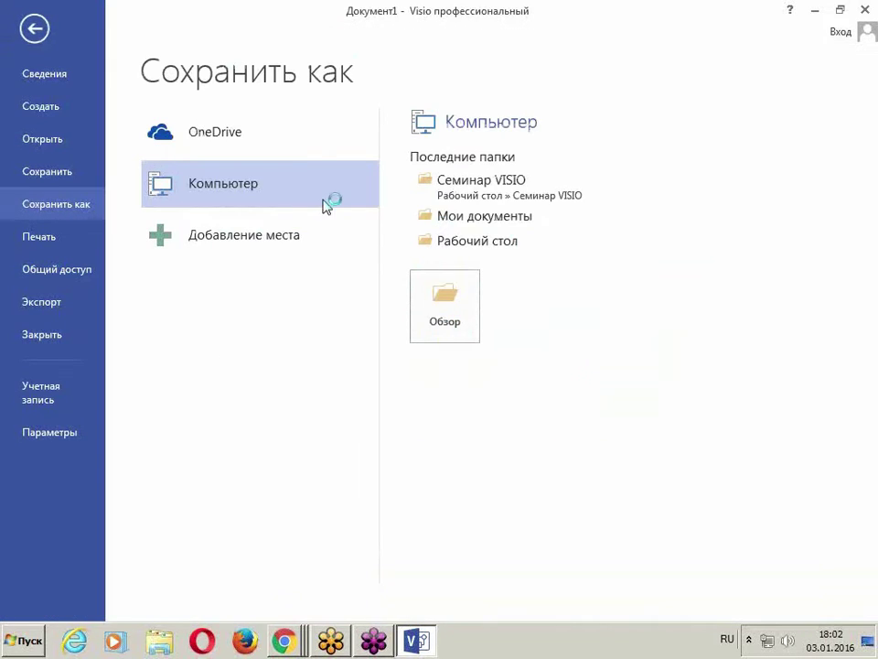
{"action": "left_click", "coordinate": [482, 182]}
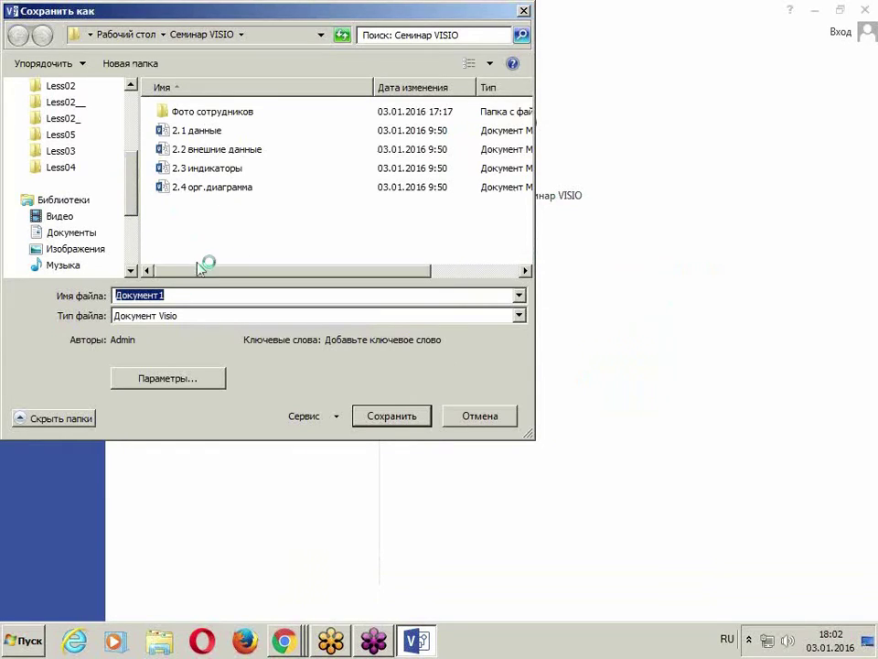
{"action": "left_click", "coordinate": [234, 186]}
{"action": "left_click", "coordinate": [211, 296]}
{"action": "left_click", "coordinate": [212, 296]}
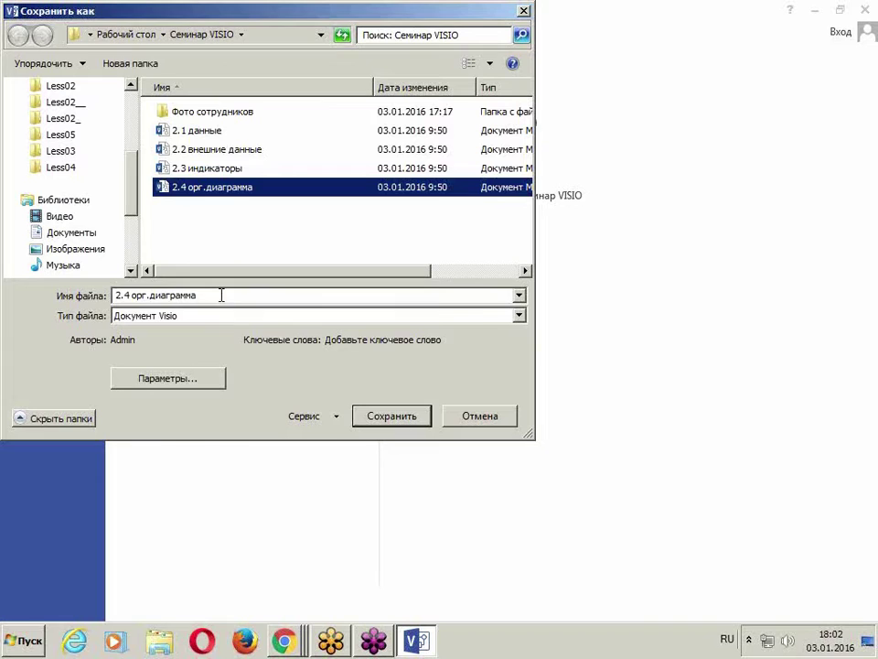
{"action": "type", "text": "мо"}
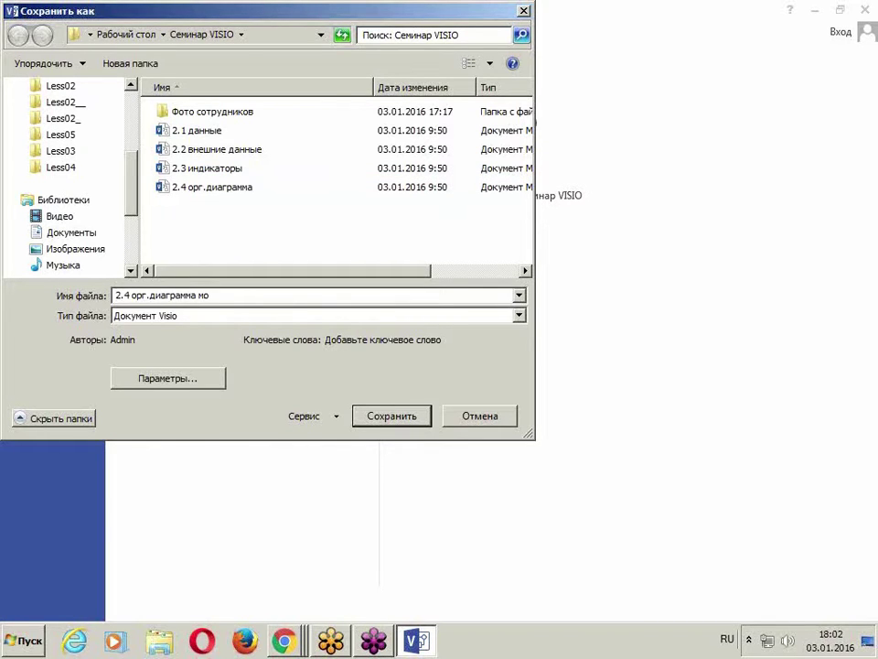
{"action": "type", "text": "я"}
{"action": "key", "text": "Return"}
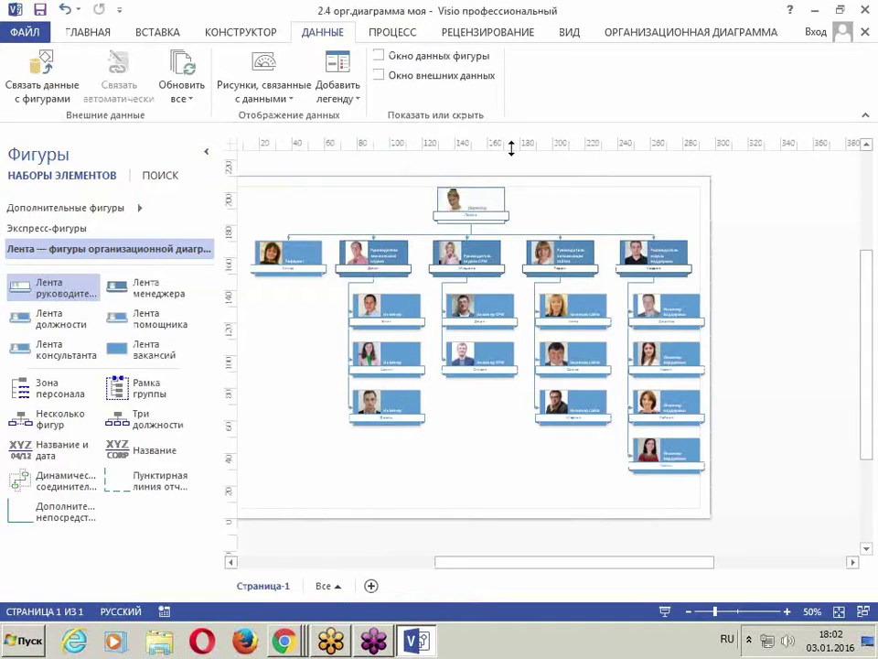
- Apply the multicoloured magenta, blue and green theme to the chart and choose its orange variant
{"action": "left_click", "coordinate": [457, 198]}
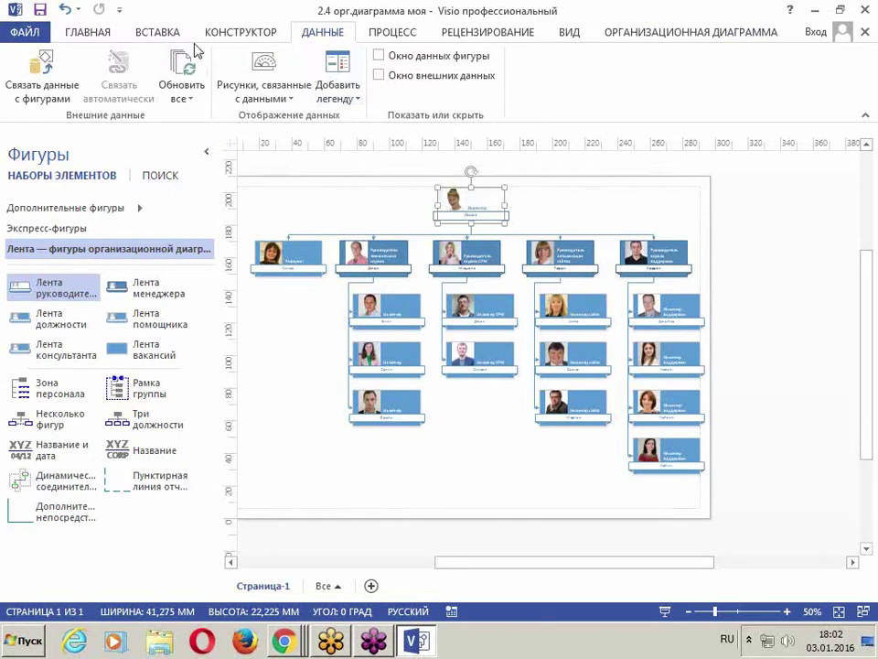
{"action": "left_click", "coordinate": [224, 33]}
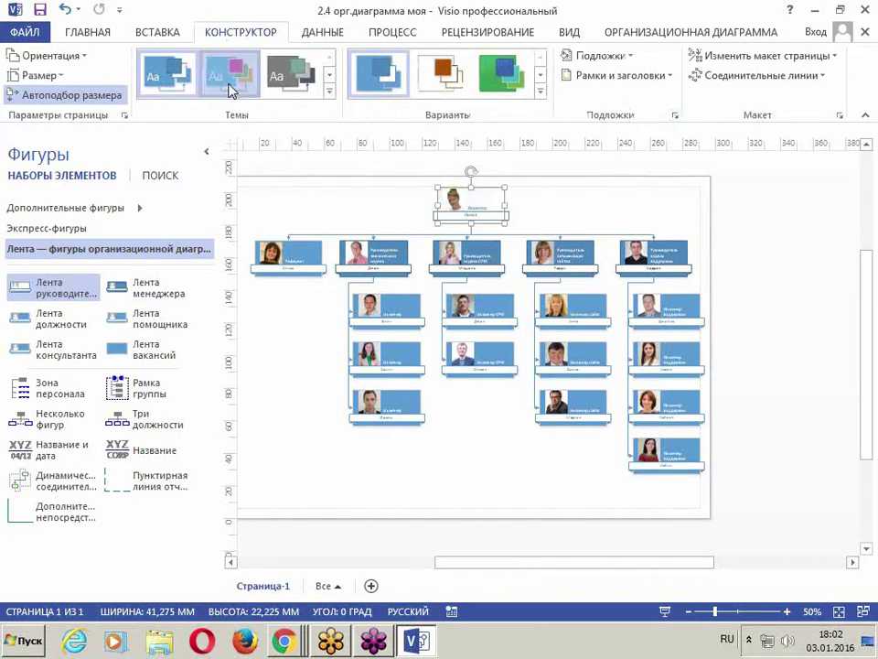
{"action": "left_click", "coordinate": [229, 73]}
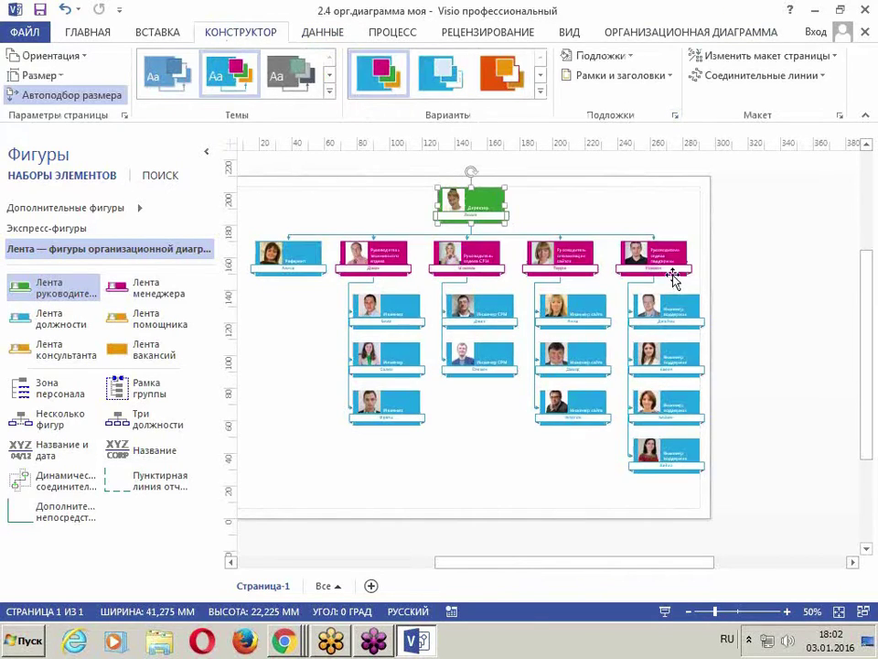
{"action": "left_click", "coordinate": [441, 73]}
{"action": "left_click", "coordinate": [526, 82]}
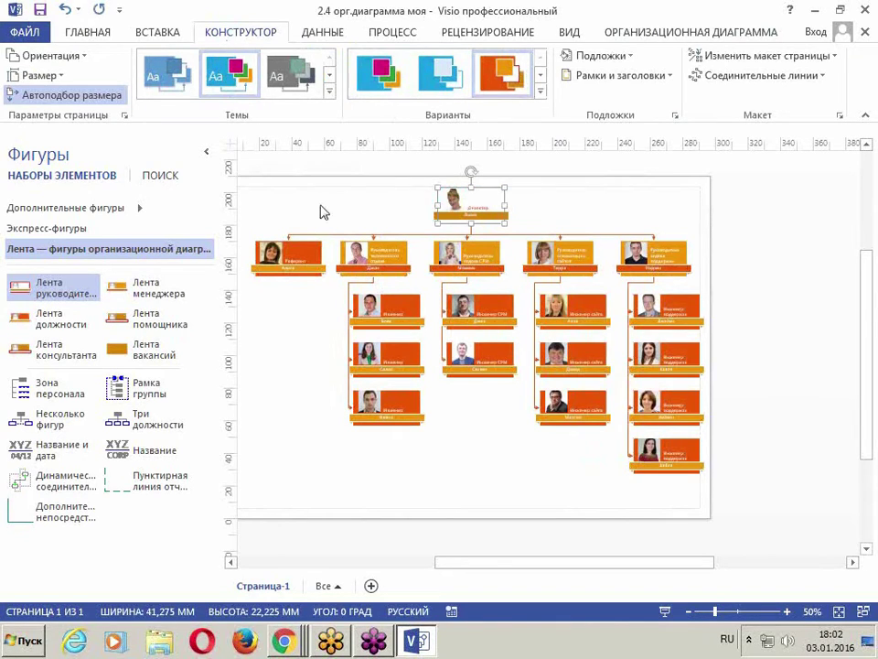
- Try the Границы shape style and the circular Монета shape style on the organization chart
{"action": "left_click", "coordinate": [718, 33]}
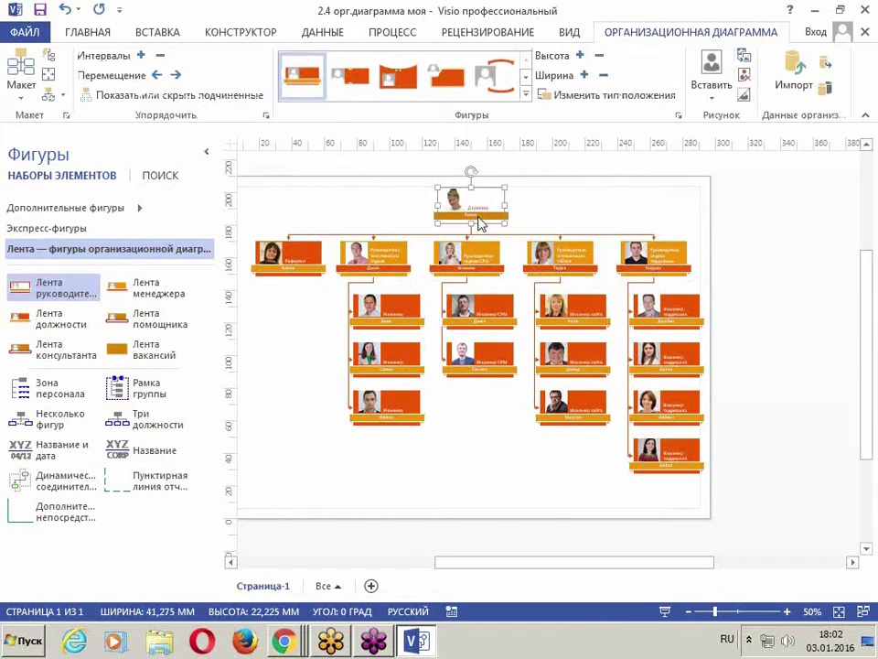
{"action": "left_click", "coordinate": [494, 80]}
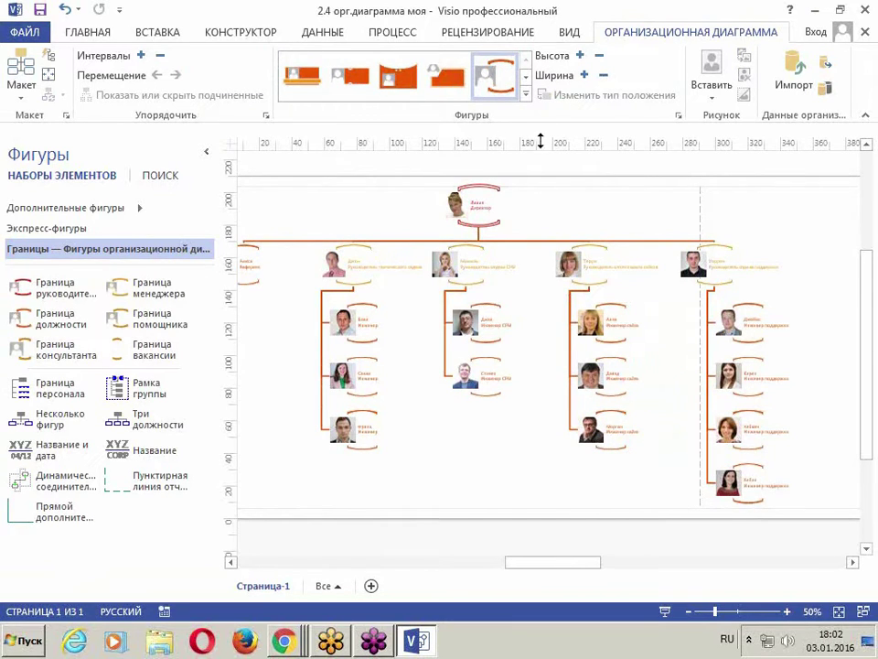
{"action": "left_click", "coordinate": [526, 94]}
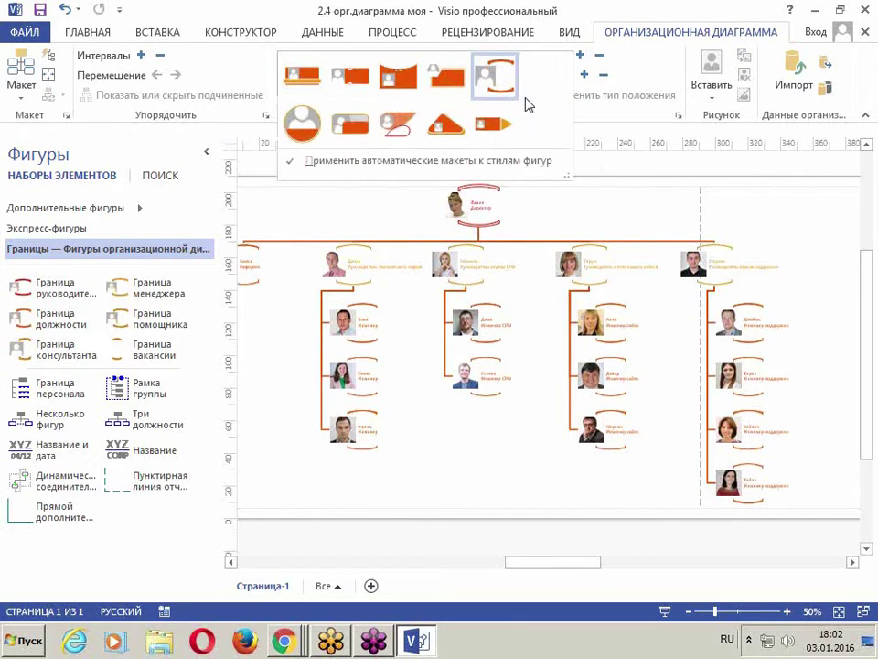
{"action": "left_click", "coordinate": [306, 126]}
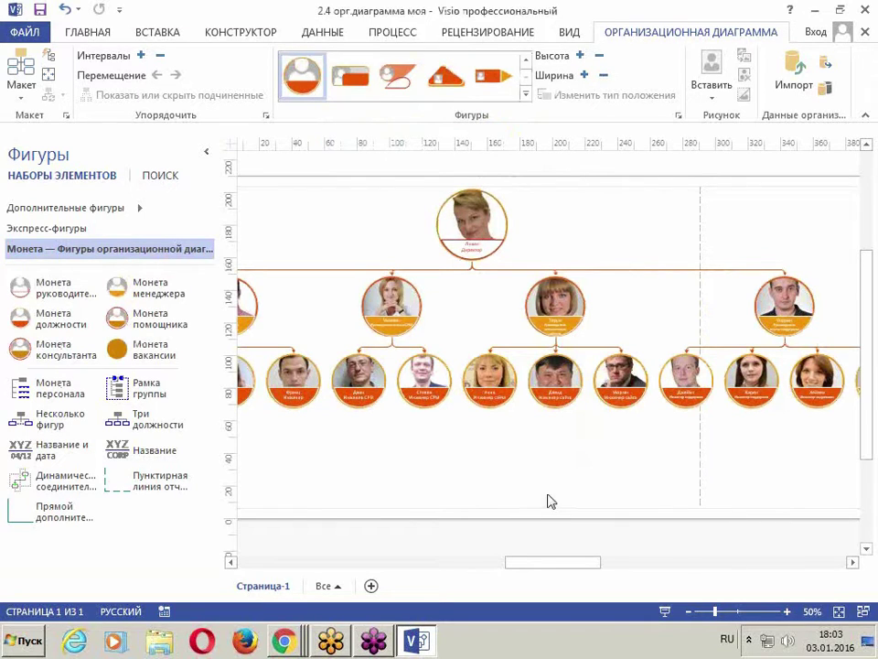
- Minimize the shapes pane and apply the petal-like shape style with small round photos to the chart
{"action": "left_click", "coordinate": [207, 151]}
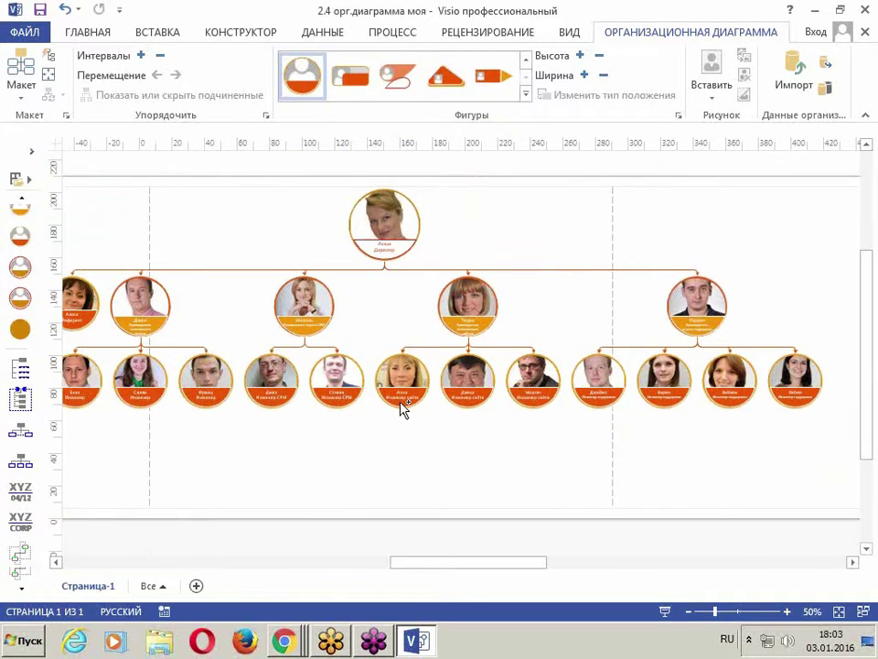
{"action": "scroll", "coordinate": [462, 455], "scroll_direction": "down", "scroll_amount": 2, "text": "ctrl"}
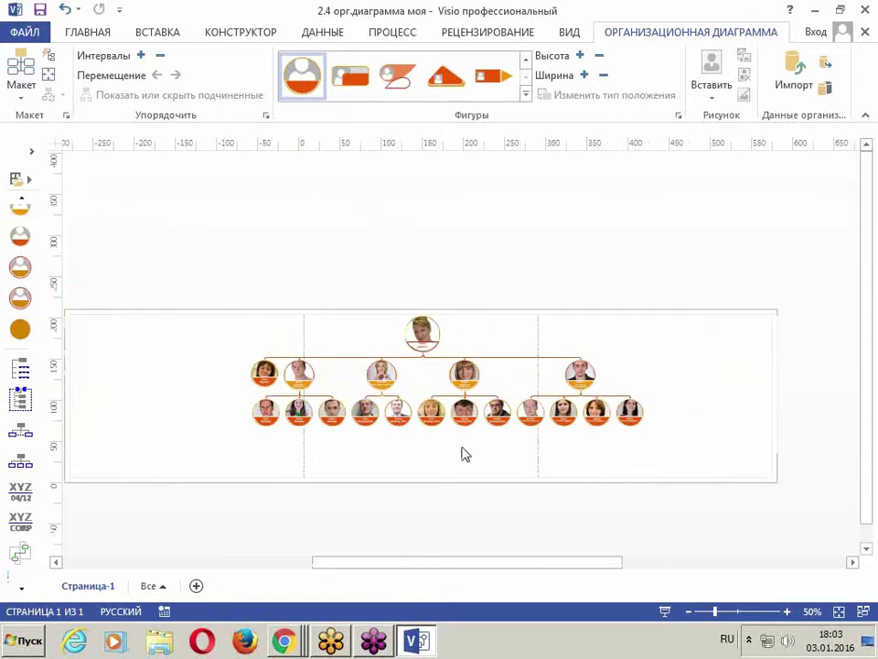
{"action": "left_click", "coordinate": [421, 331]}
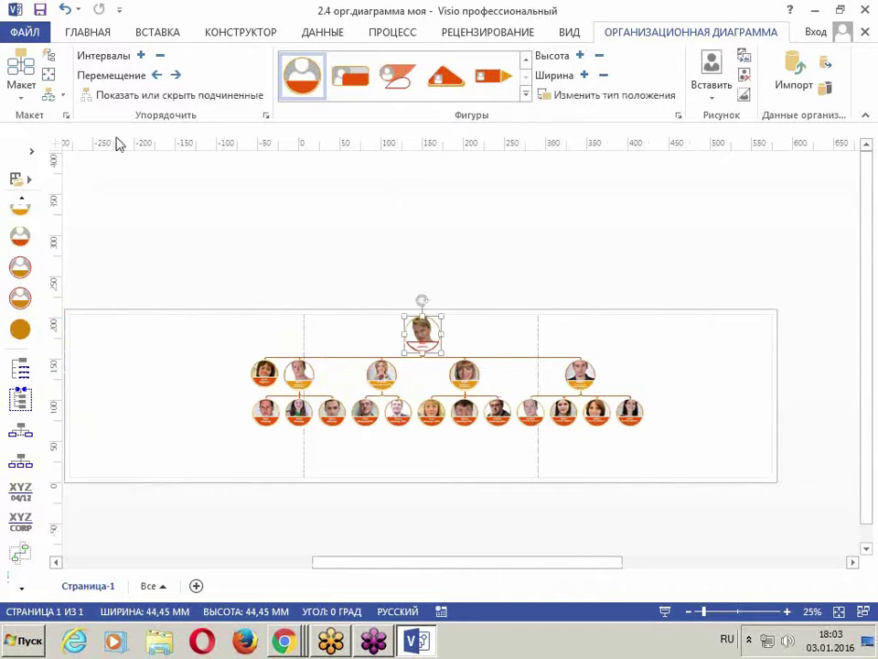
{"action": "left_click", "coordinate": [394, 80]}
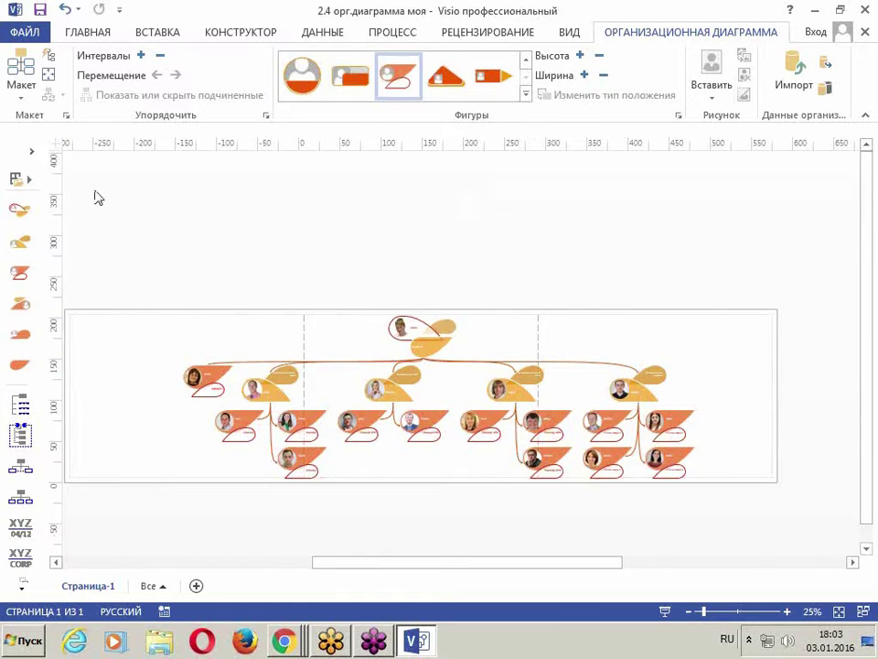
- Rearrange the whole chart in a vertical layout with subordinates branching to the right and review it
{"action": "left_click", "coordinate": [20, 87]}
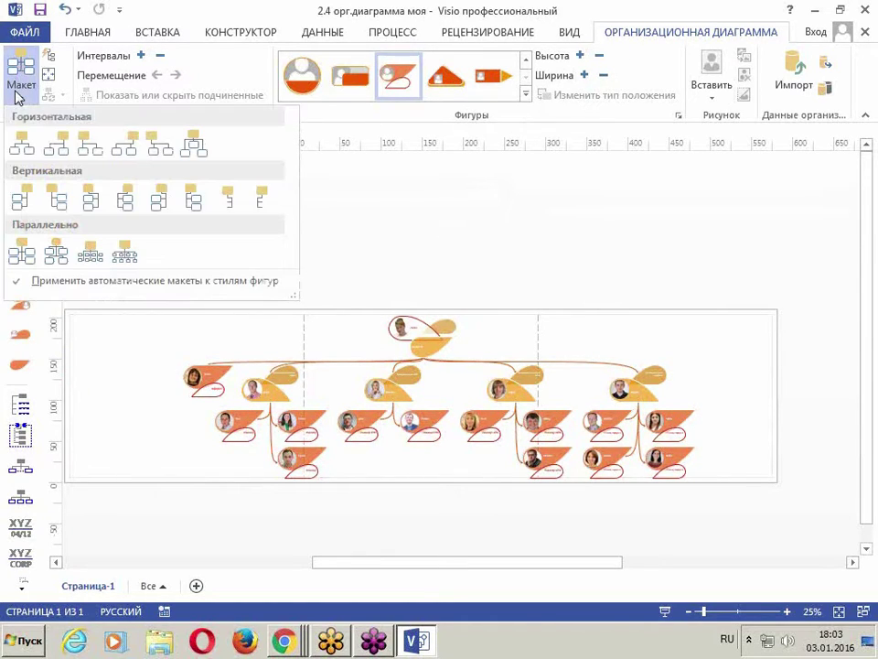
{"action": "left_click", "coordinate": [56, 200]}
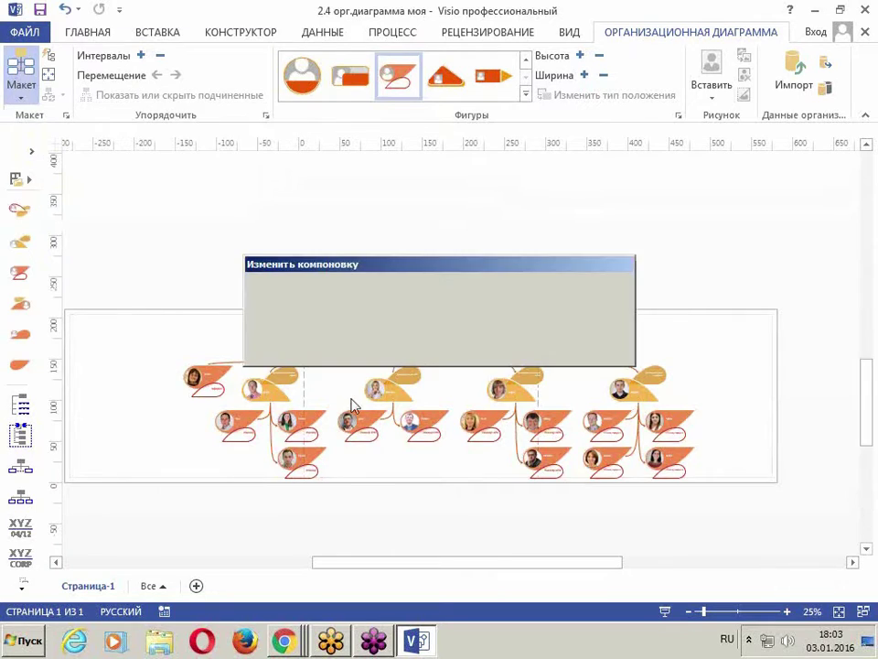
{"action": "scroll", "coordinate": [474, 429], "scroll_direction": "down", "scroll_amount": 10}
{"action": "scroll", "coordinate": [467, 395], "scroll_direction": "down", "scroll_amount": 3}
{"action": "scroll", "coordinate": [466, 395], "scroll_direction": "up", "scroll_amount": 10}
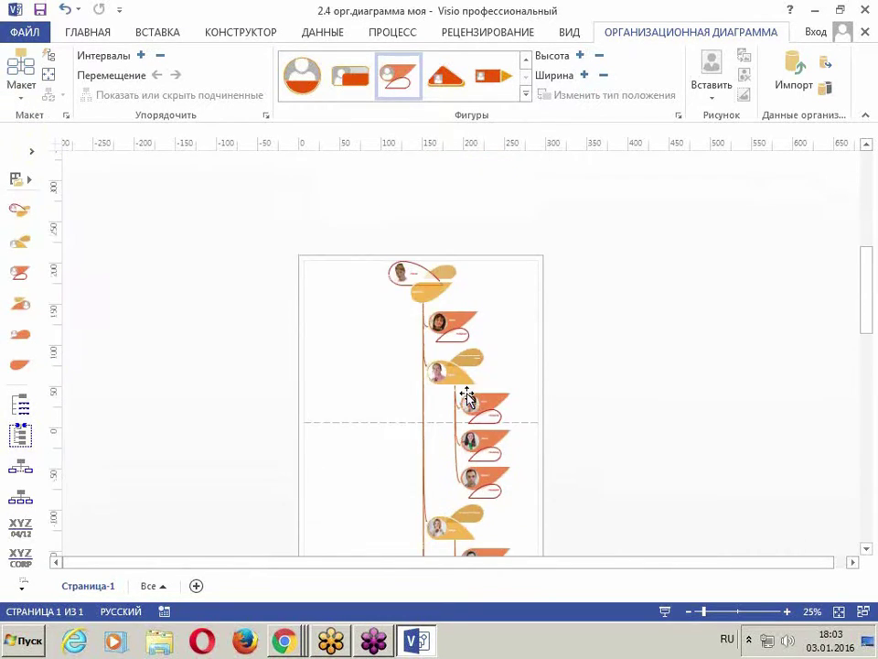
- Undo the vertical rearrangement of the organization chart, and close the drawing with its changes saved
{"action": "key", "text": "ctrl+z"}
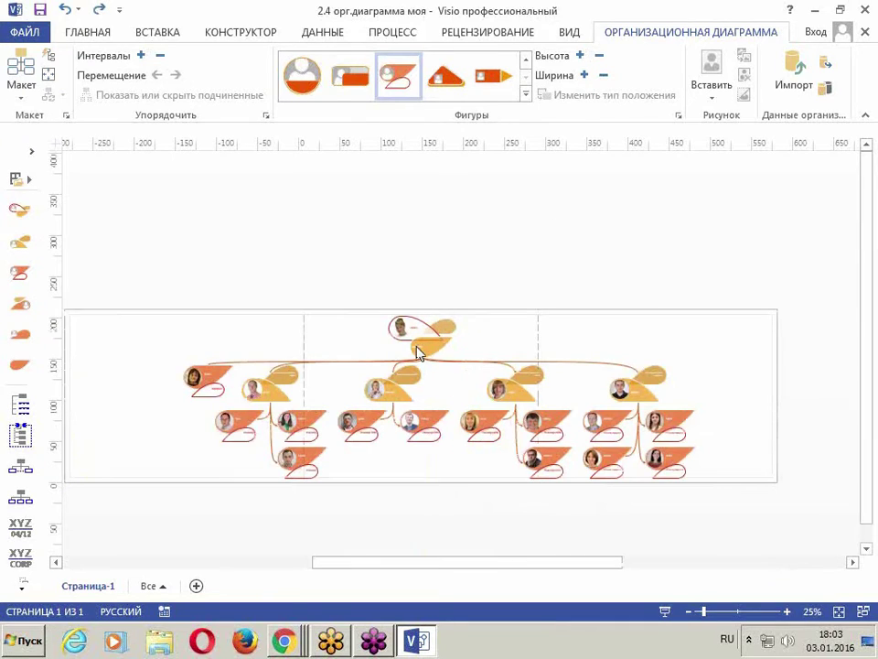
{"action": "left_click", "coordinate": [40, 11]}
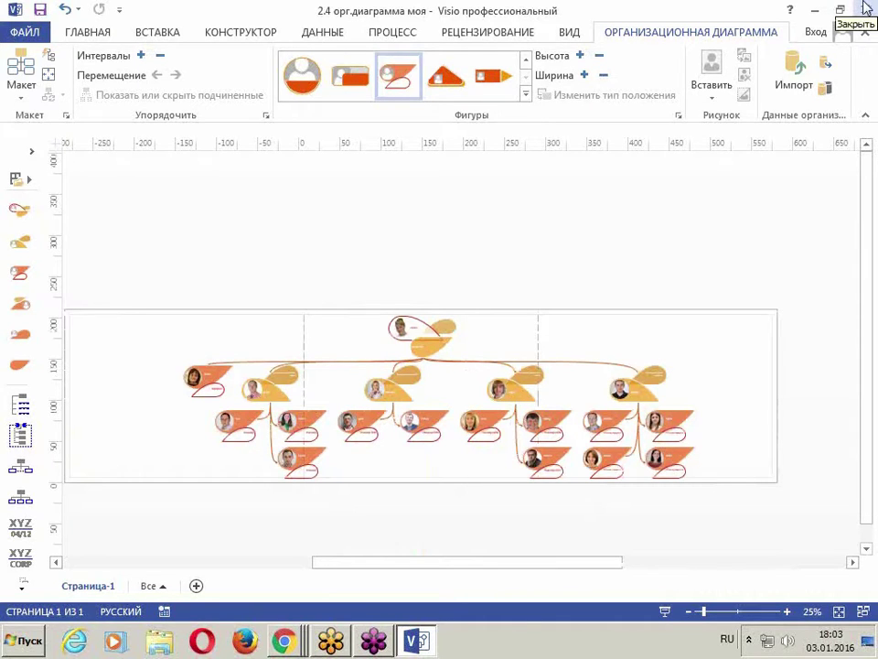
{"action": "left_click", "coordinate": [865, 7]}
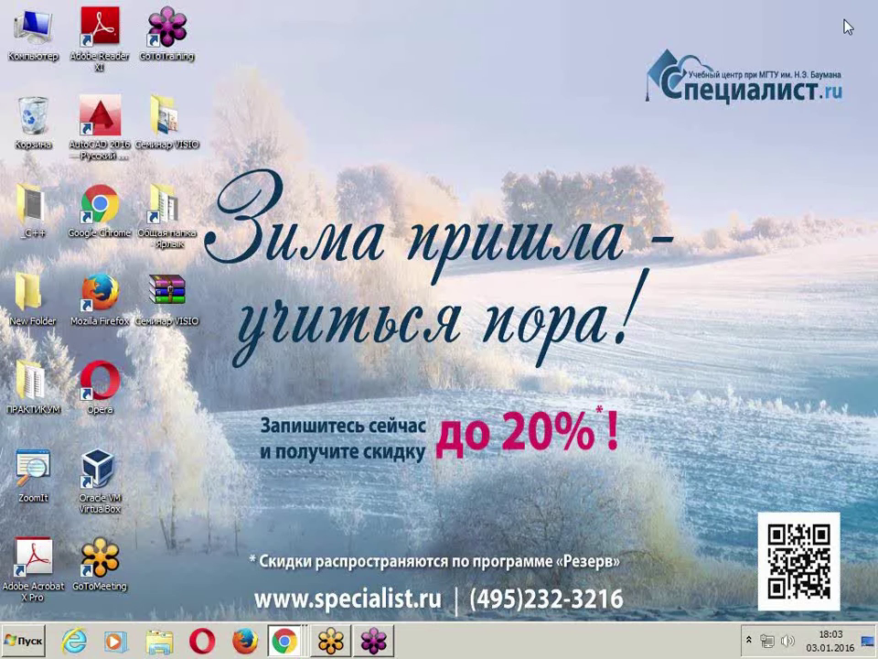
- Open the drawing "2.1 данные" from the Семинар VISIO folder on the desktop
{"action": "double_click", "coordinate": [177, 133]}
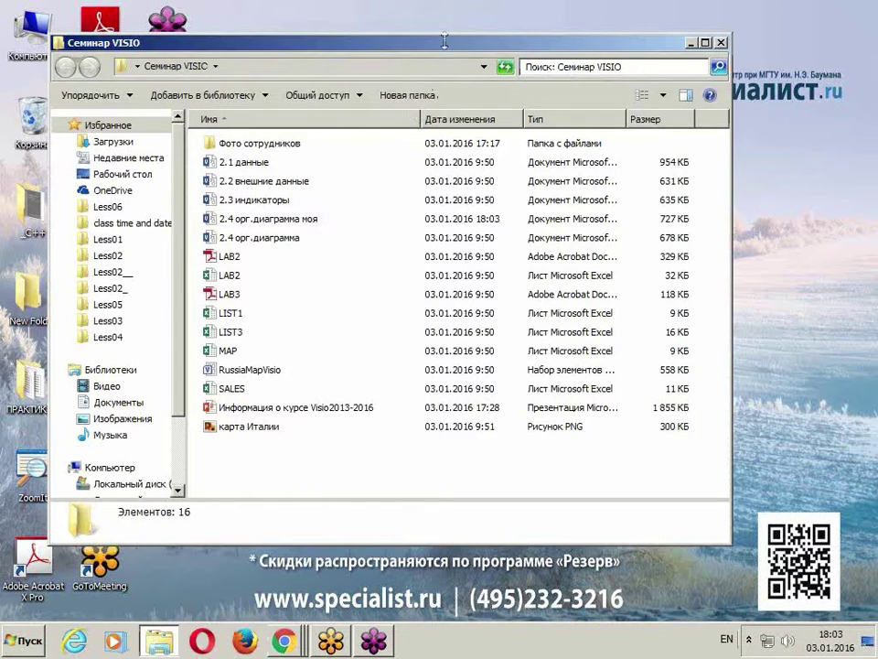
{"action": "left_click_drag", "start_coordinate": [449, 47], "coordinate": [546, 72]}
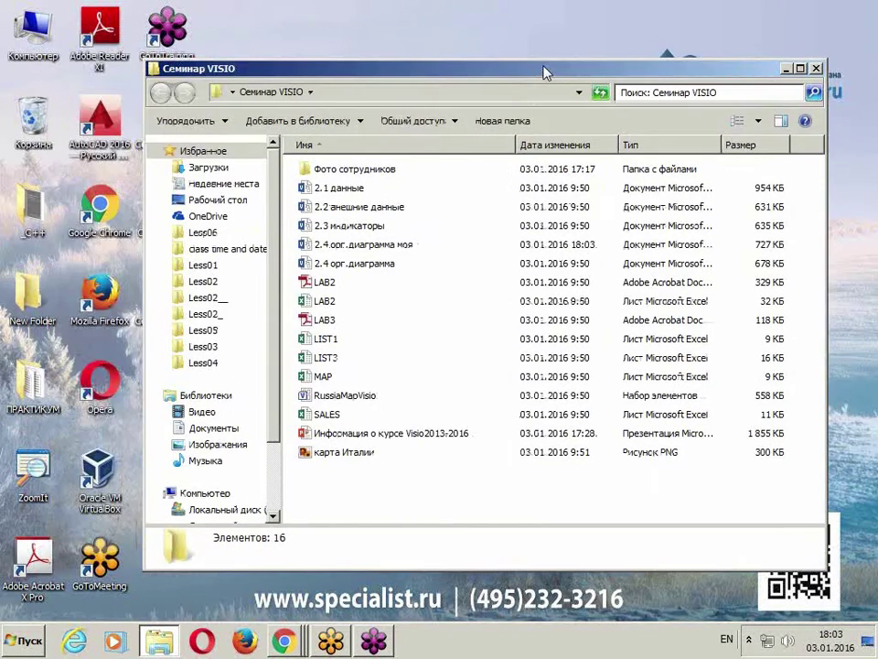
{"action": "double_click", "coordinate": [546, 72]}
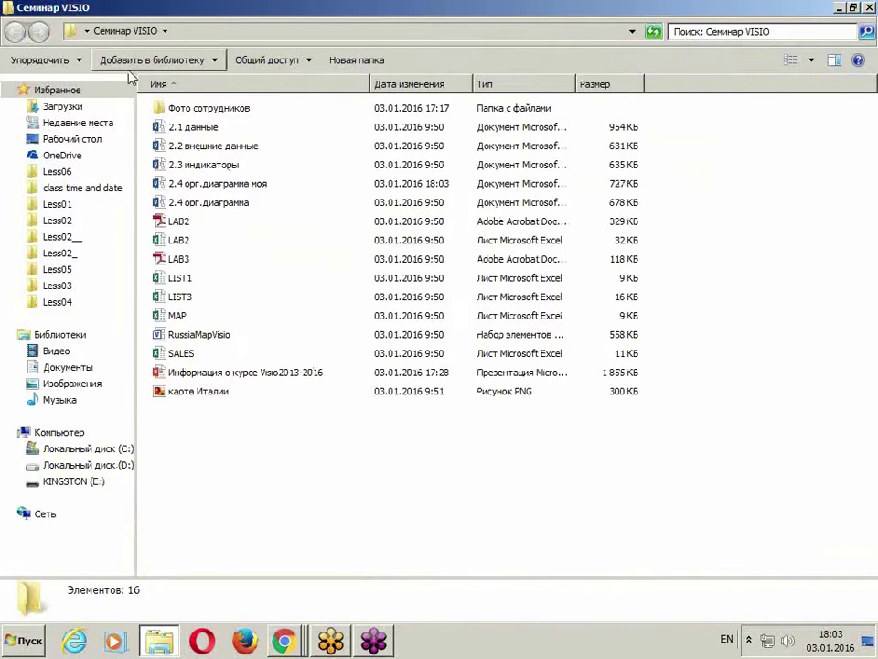
{"action": "left_click", "coordinate": [193, 130]}
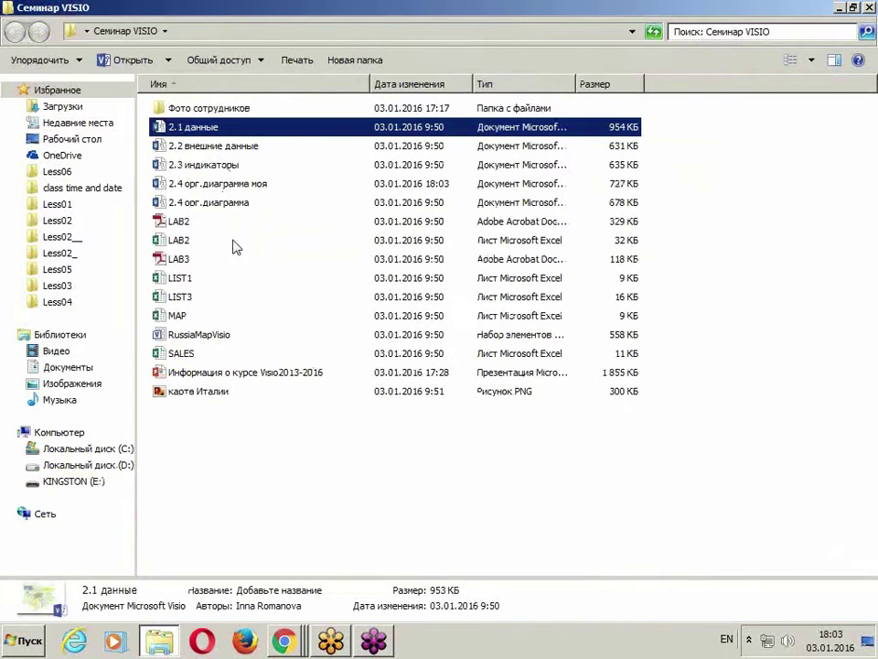
{"action": "double_click", "coordinate": [193, 131]}
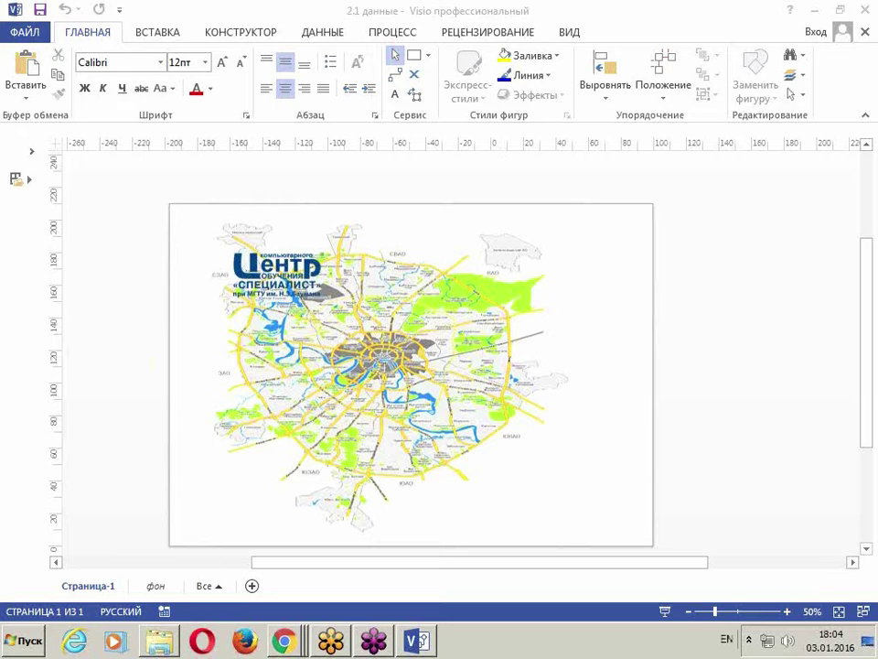
{"action": "key", "text": "alt+shift"}
{"action": "left_click", "coordinate": [567, 301]}
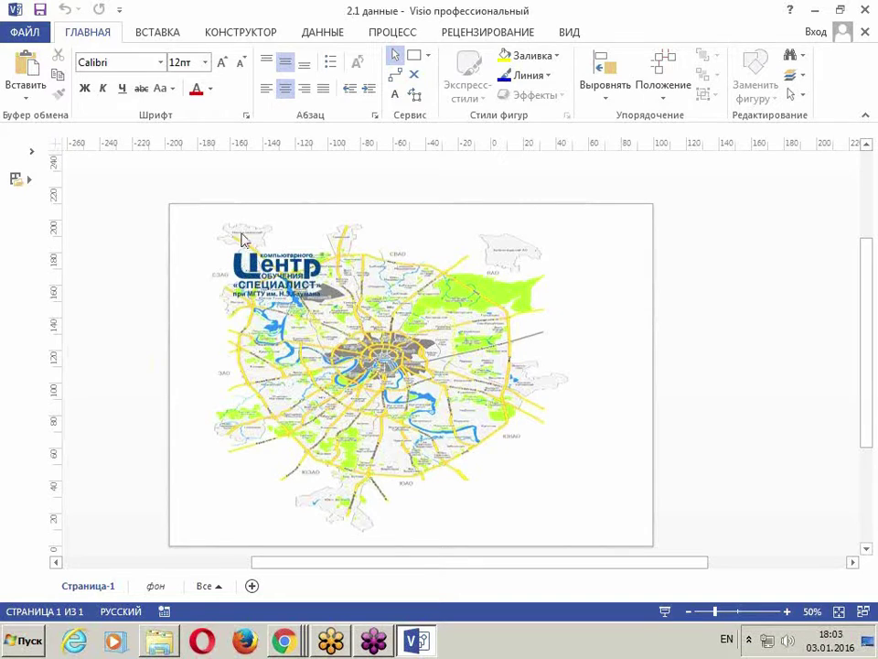
- Move the Центр «Специалист» logo picture from the map's northwest to its northeast part
{"action": "left_click", "coordinate": [284, 270]}
{"action": "left_click_drag", "start_coordinate": [283, 269], "coordinate": [309, 270]}
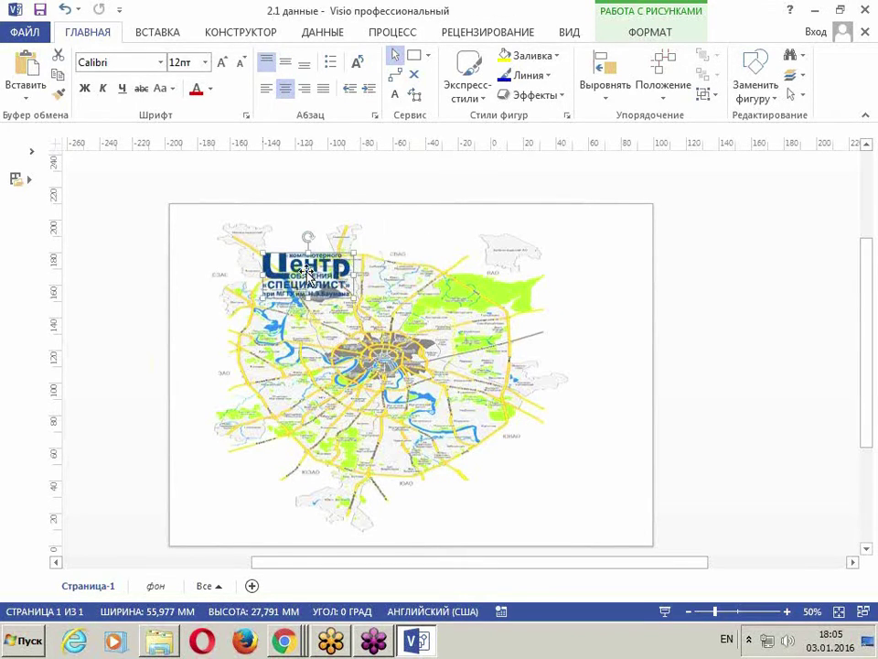
{"action": "left_click_drag", "start_coordinate": [341, 309], "coordinate": [491, 290]}
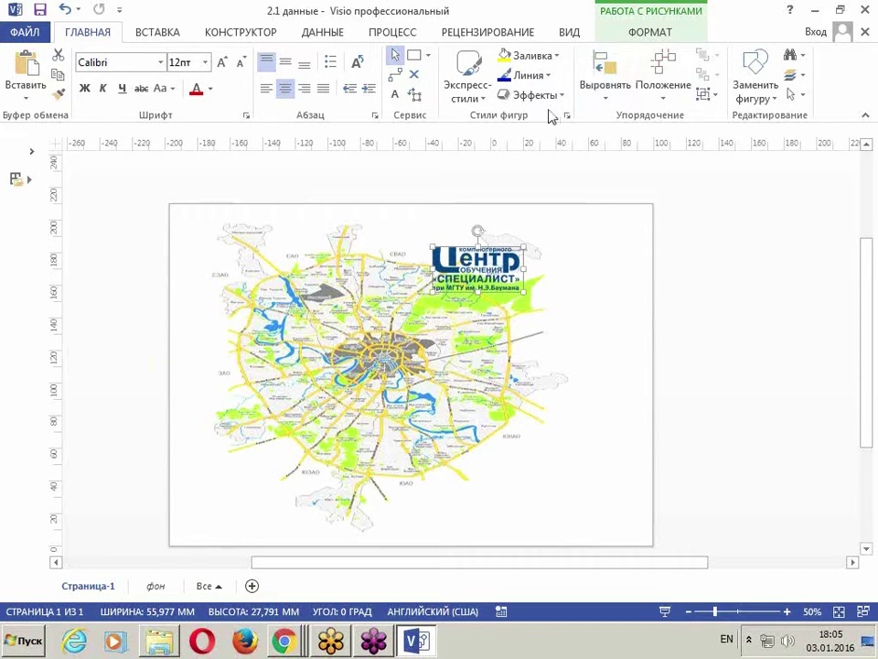
- Show and enlarge the shape data window for the logo, and open the definition of its shape data
{"action": "left_click", "coordinate": [323, 34]}
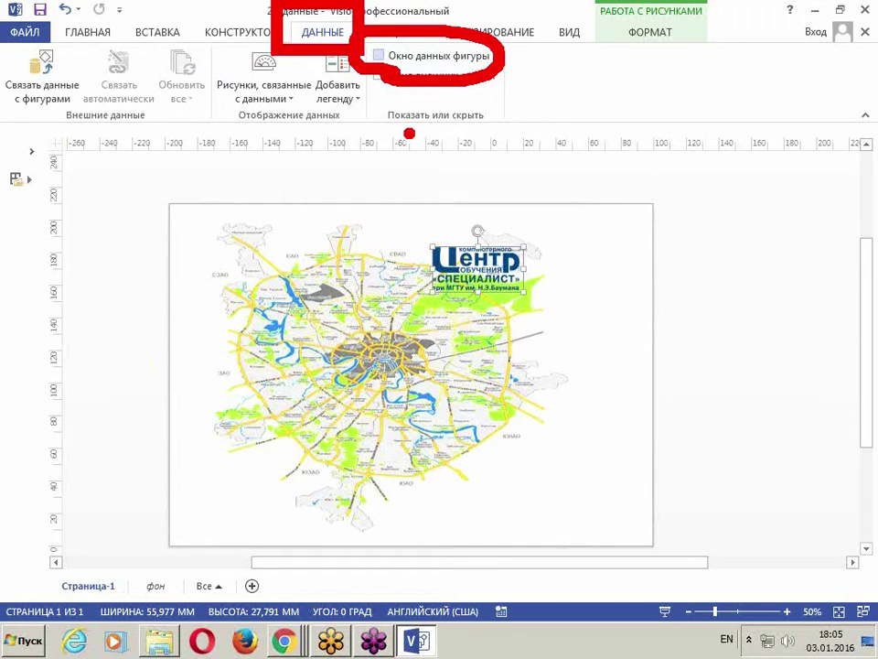
{"action": "left_click", "coordinate": [405, 59]}
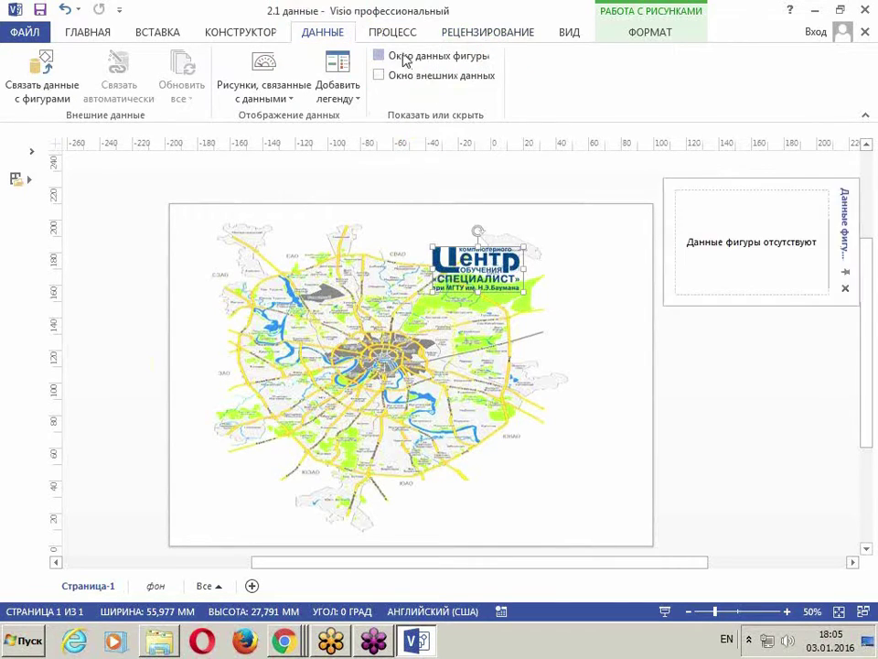
{"action": "left_click_drag", "start_coordinate": [719, 174], "coordinate": [738, 142]}
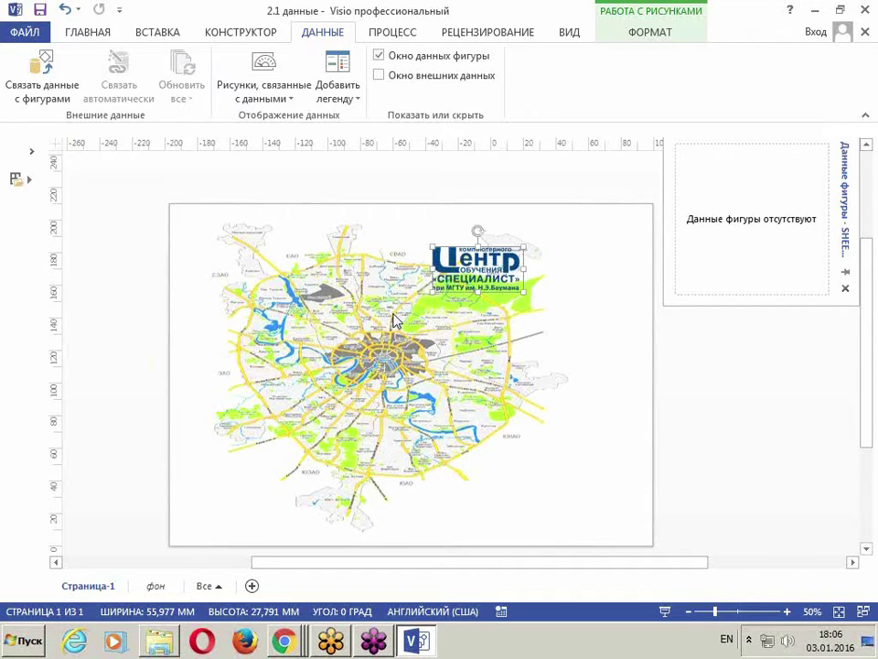
{"action": "left_click", "coordinate": [518, 271]}
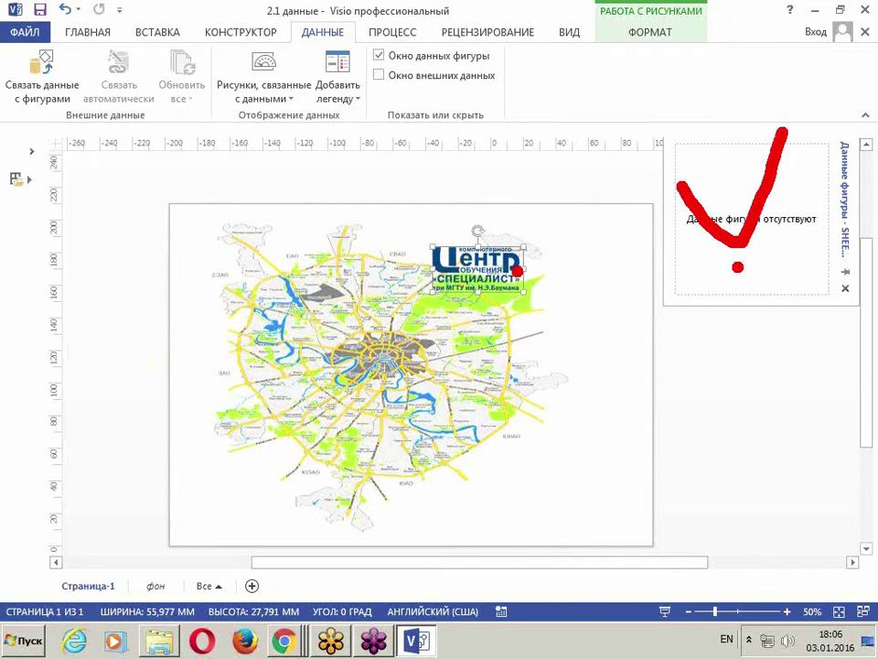
{"action": "key", "text": "Escape"}
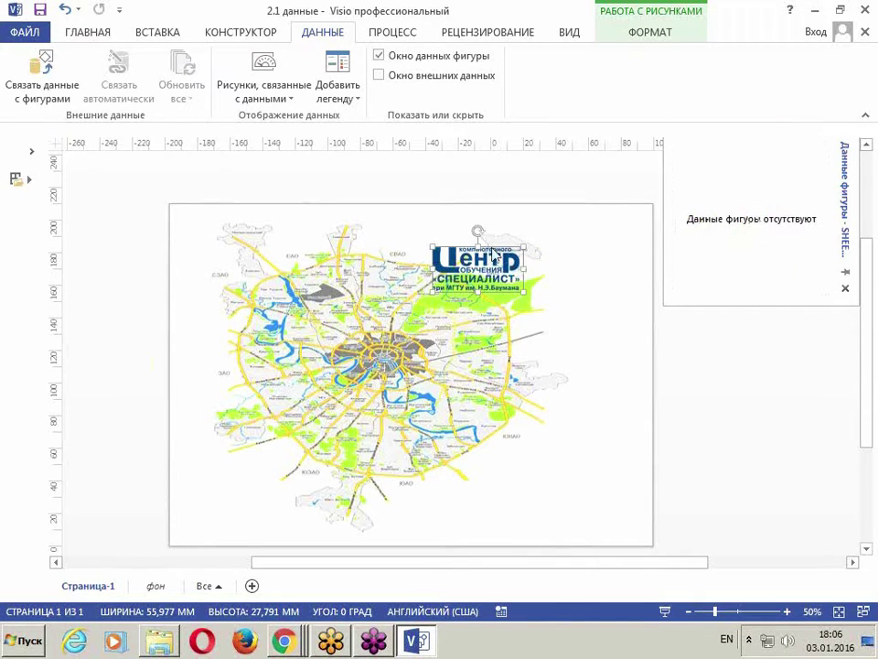
{"action": "right_click", "coordinate": [739, 186]}
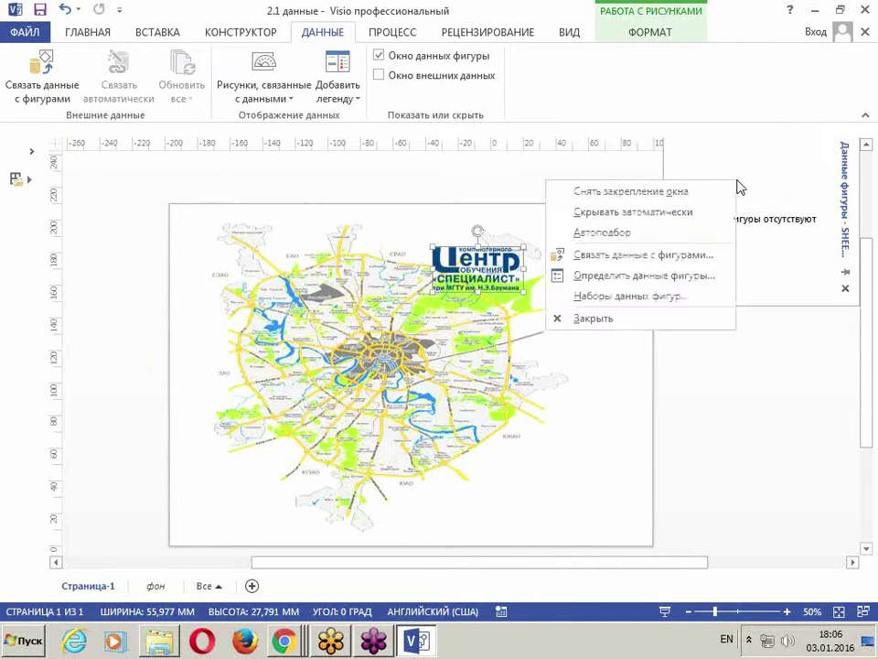
{"action": "left_click", "coordinate": [626, 275]}
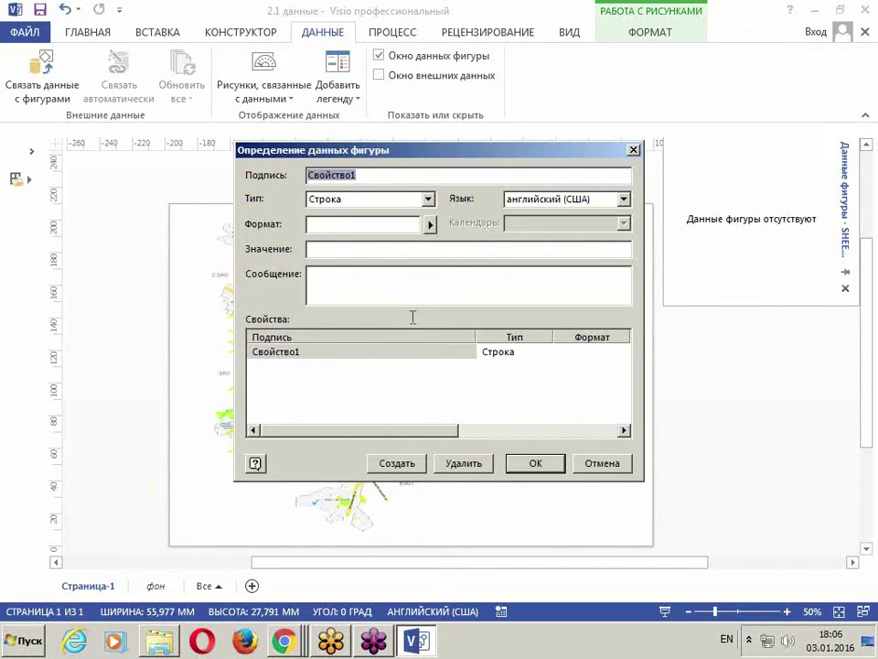
{"action": "type", "text": "Yfpdfybt"}
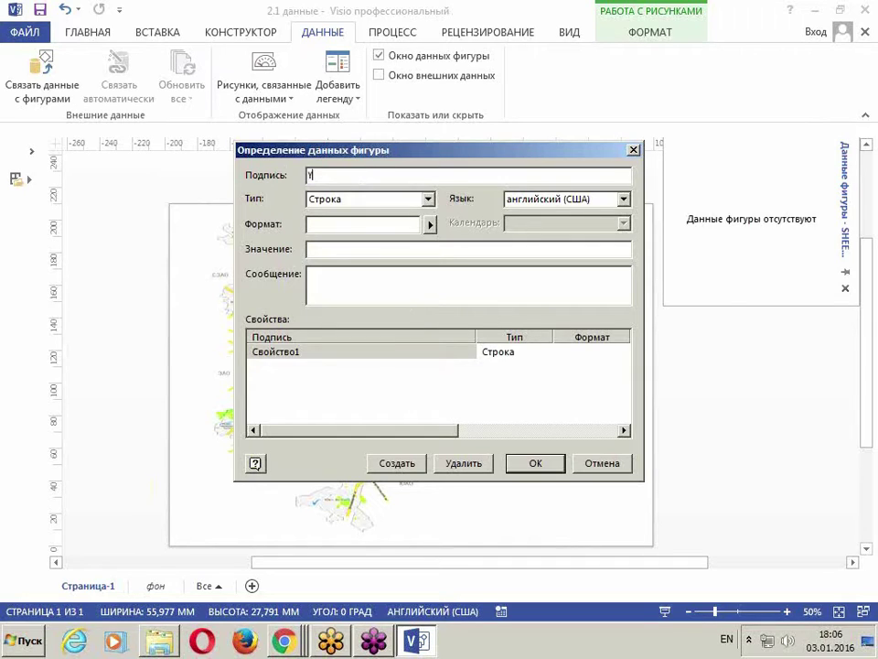
{"action": "key", "text": "BackSpace"}
{"action": "key", "text": "BackSpace"}
{"action": "key", "text": "BackSpace"}
{"action": "key", "text": "BackSpace"}
{"action": "key", "text": "BackSpace"}
{"action": "key", "text": "BackSpace"}
{"action": "key", "text": "BackSpace"}
{"action": "key", "text": "BackSpace"}
{"action": "type", "text": "Yf"}
{"action": "key", "text": "BackSpace"}
{"action": "key", "text": "BackSpace"}
- Label the logo's first shape data property Название and give it the type Строка
{"action": "key", "text": "alt+shift"}
{"action": "type", "text": "Название"}
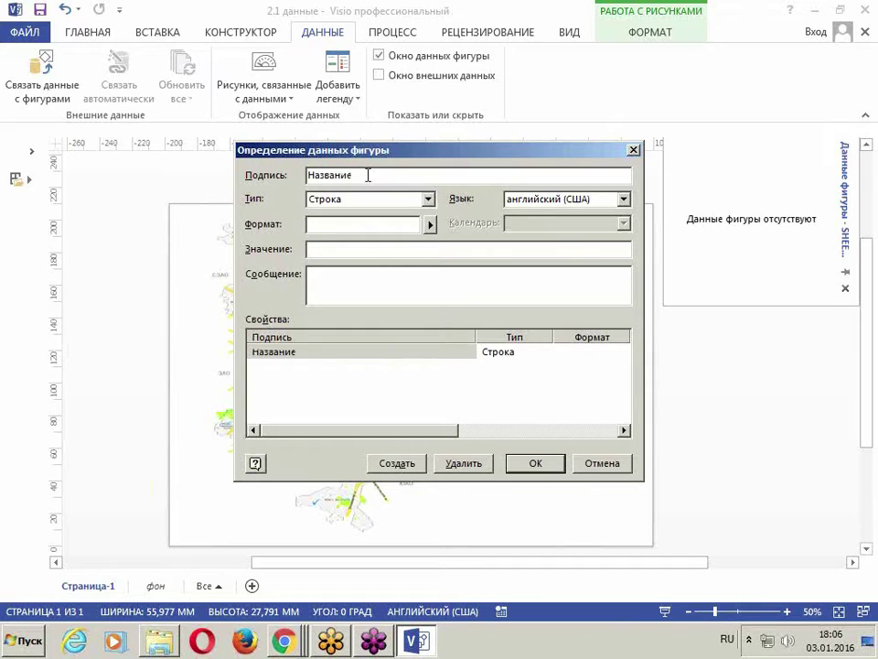
{"action": "left_click", "coordinate": [427, 198]}
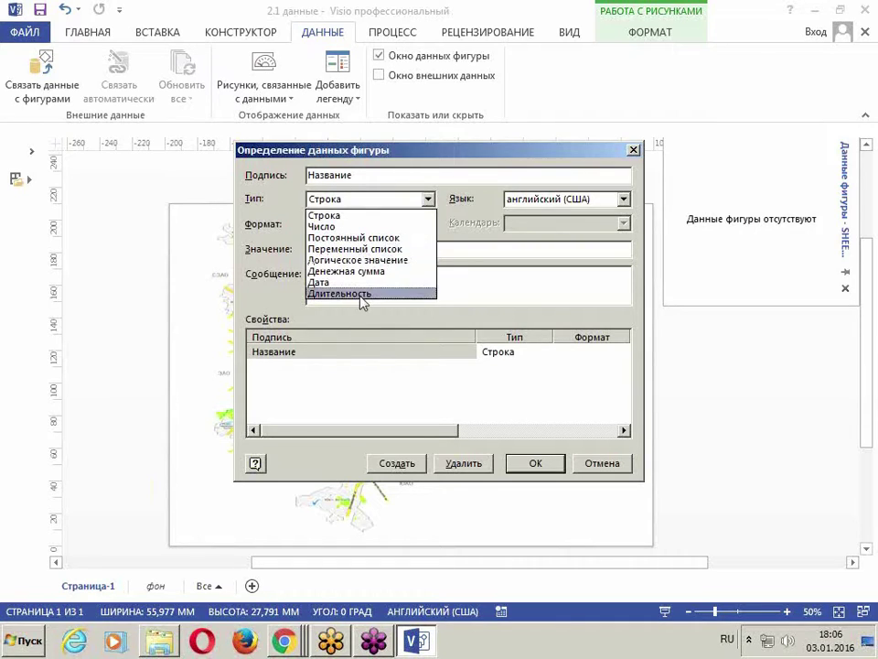
{"action": "left_click", "coordinate": [334, 217]}
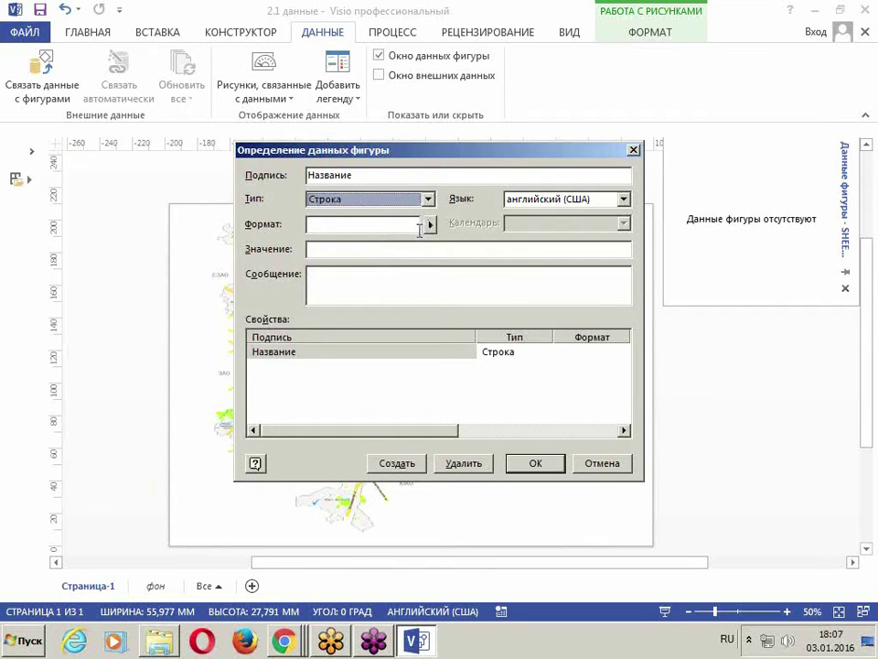
{"action": "left_click", "coordinate": [350, 178]}
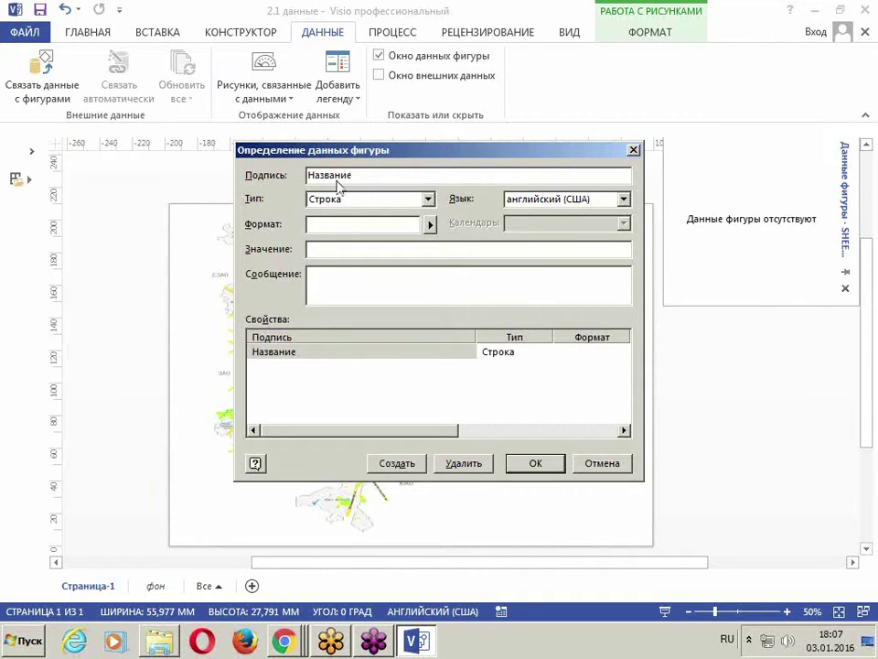
{"action": "left_click_drag", "start_coordinate": [366, 157], "coordinate": [435, 143]}
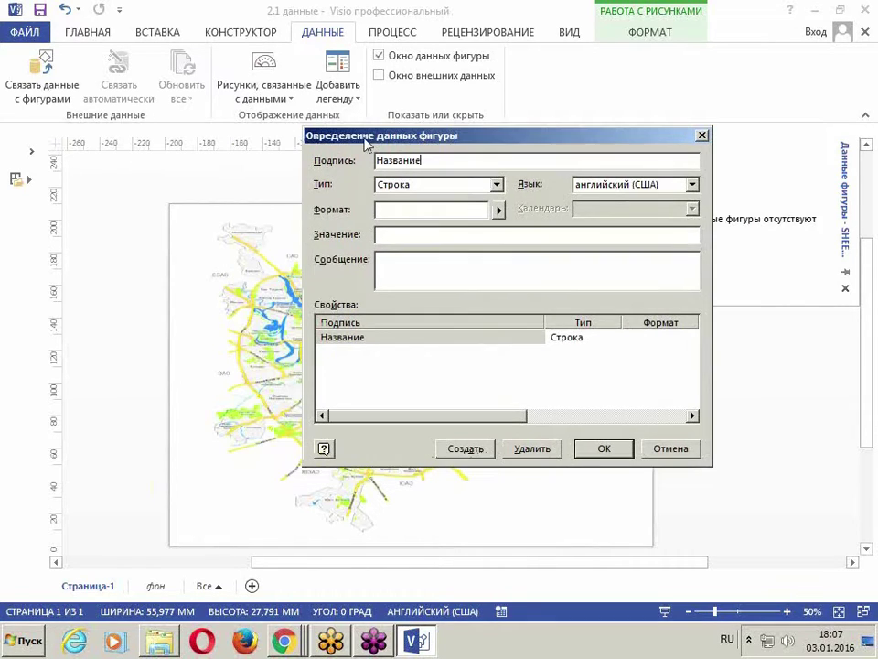
{"action": "left_click", "coordinate": [399, 242]}
{"action": "left_click_drag", "start_coordinate": [422, 416], "coordinate": [505, 475]}
- Add a second shape data property labelled Прибыль with the type Число and the format Обычный
{"action": "left_click", "coordinate": [466, 448]}
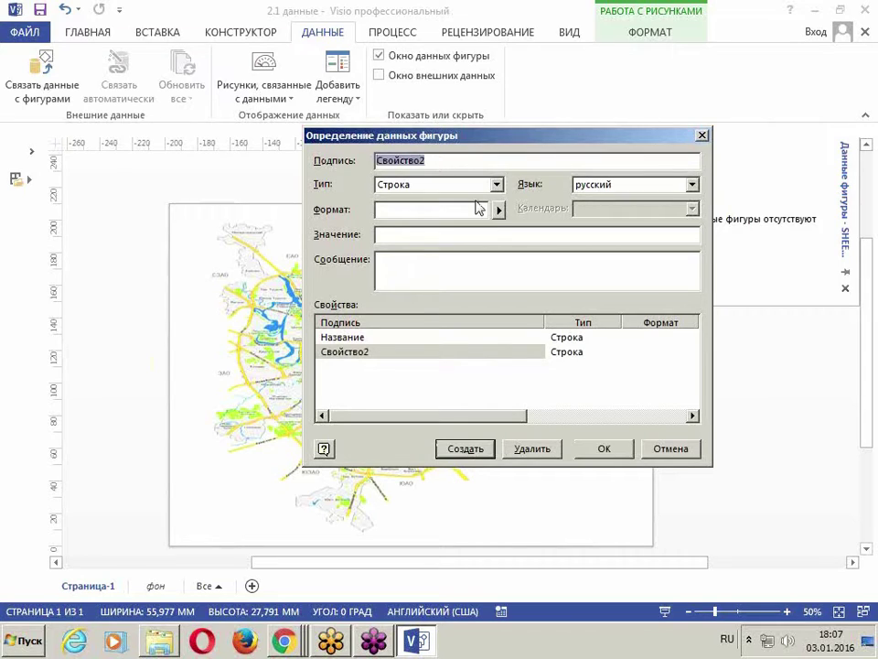
{"action": "type", "text": "Прибыль"}
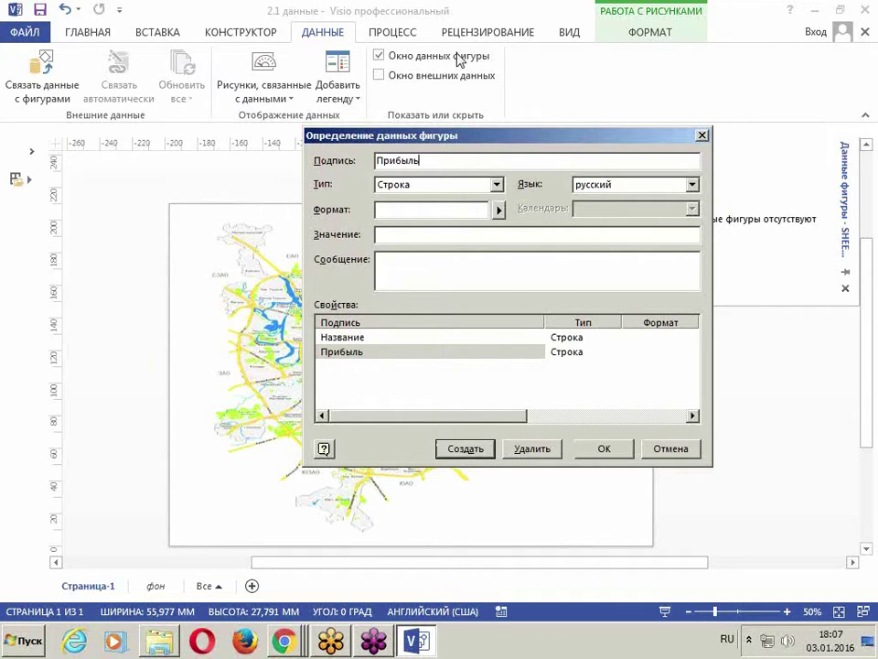
{"action": "left_click", "coordinate": [495, 184]}
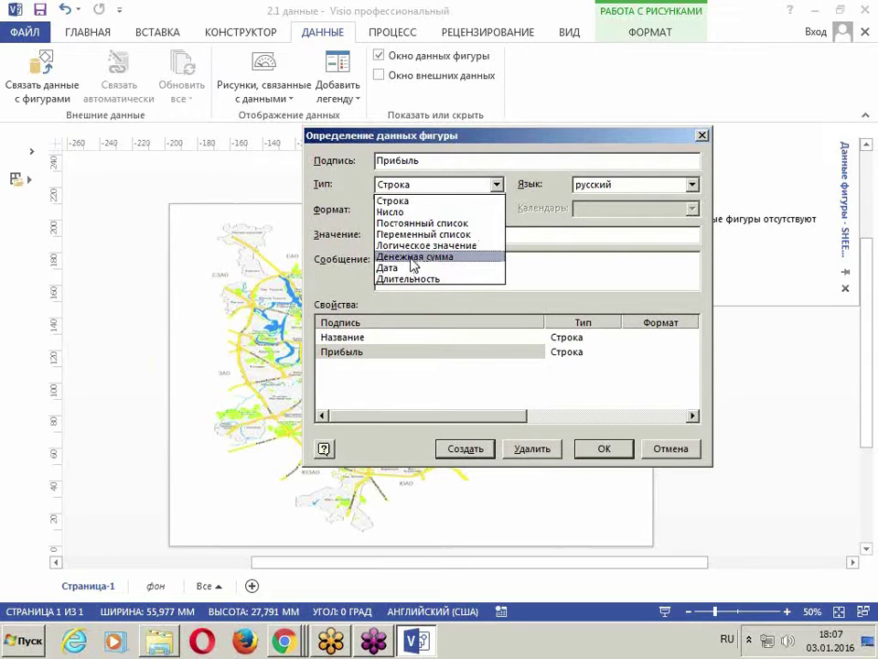
{"action": "left_click", "coordinate": [392, 212]}
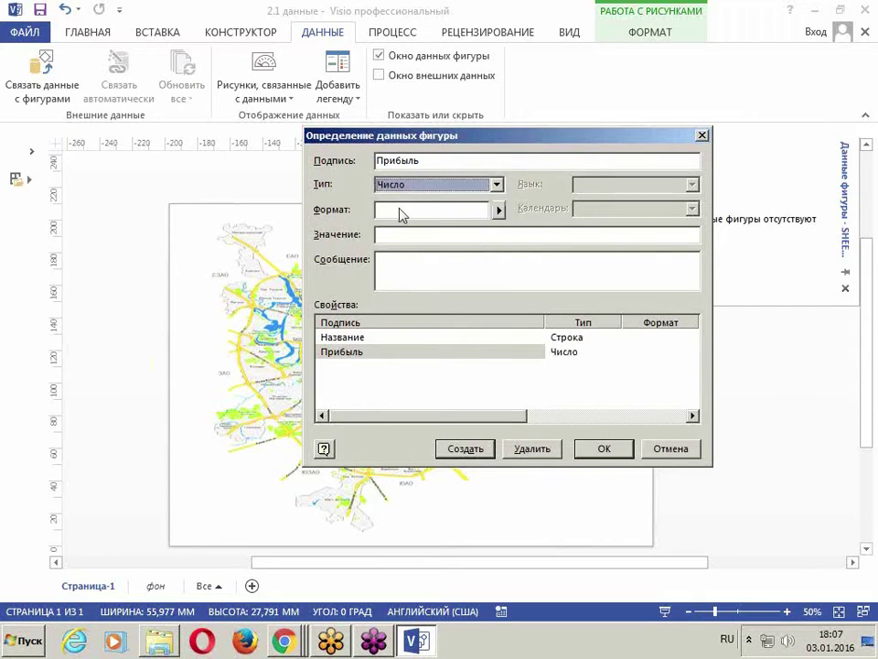
{"action": "left_click", "coordinate": [499, 210]}
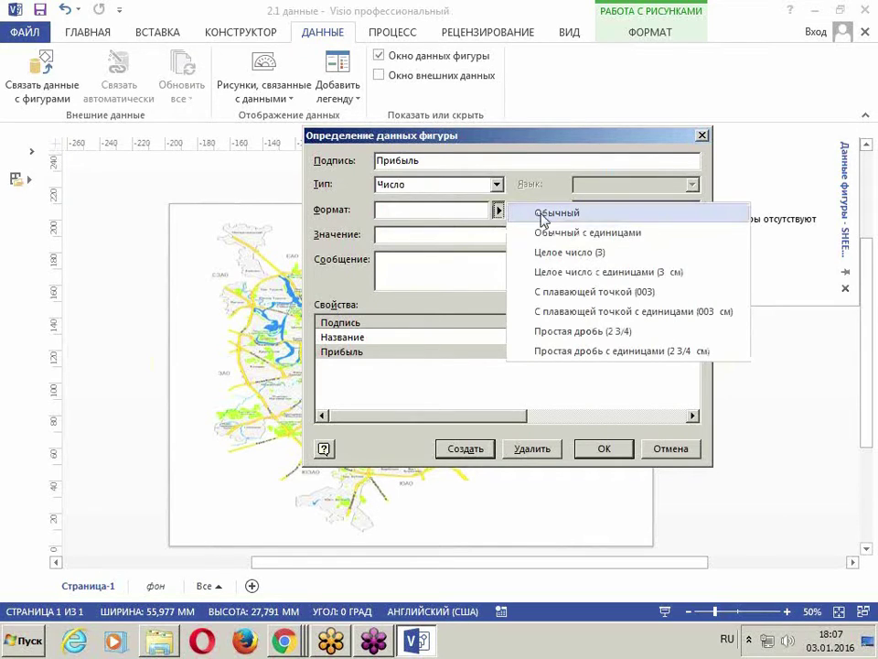
{"action": "left_click", "coordinate": [543, 216]}
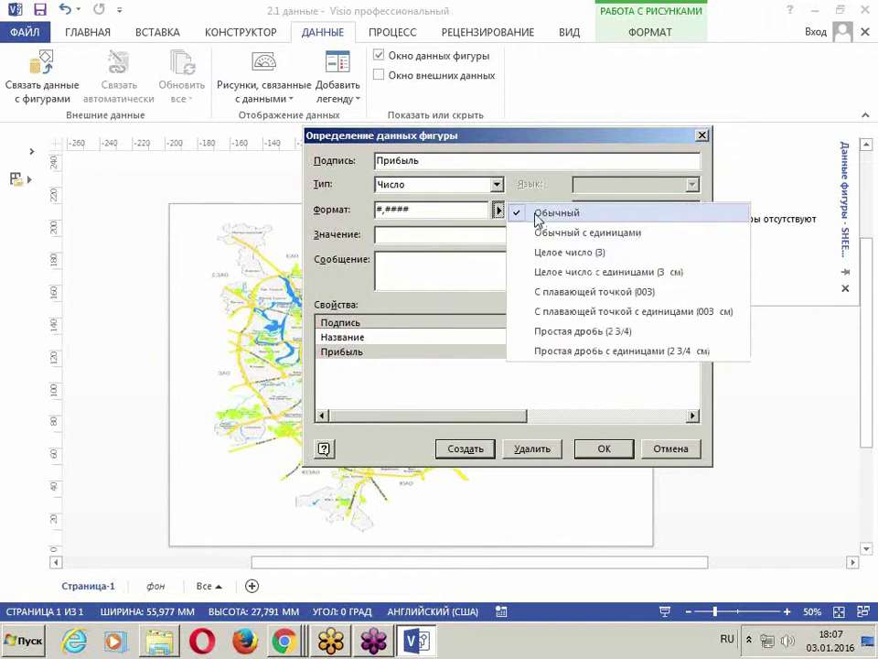
{"action": "left_click", "coordinate": [401, 448]}
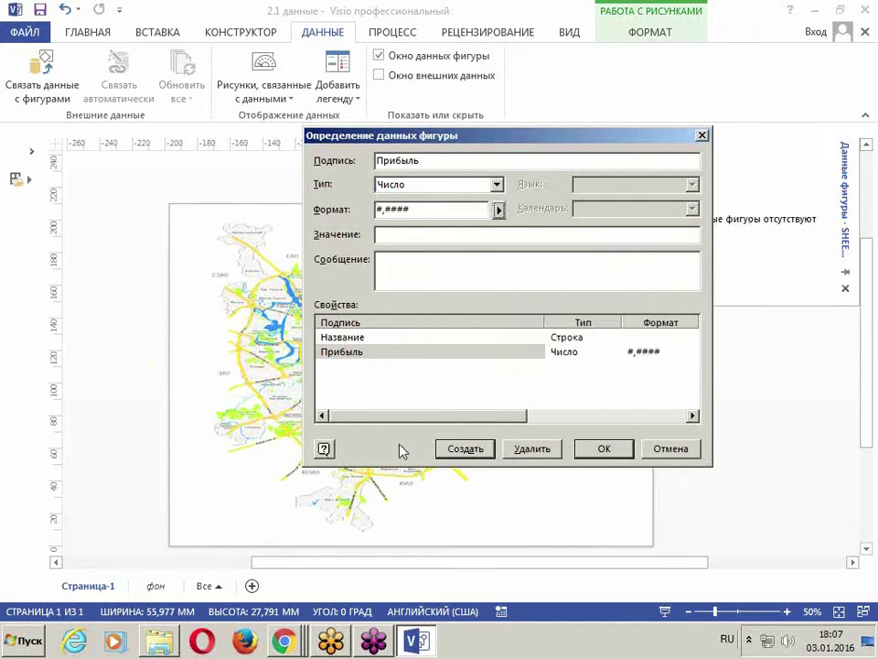
- Add a third shape data property labelled Количество слушателей with the type Число and the format Обычный (#,####)
{"action": "left_click", "coordinate": [468, 449]}
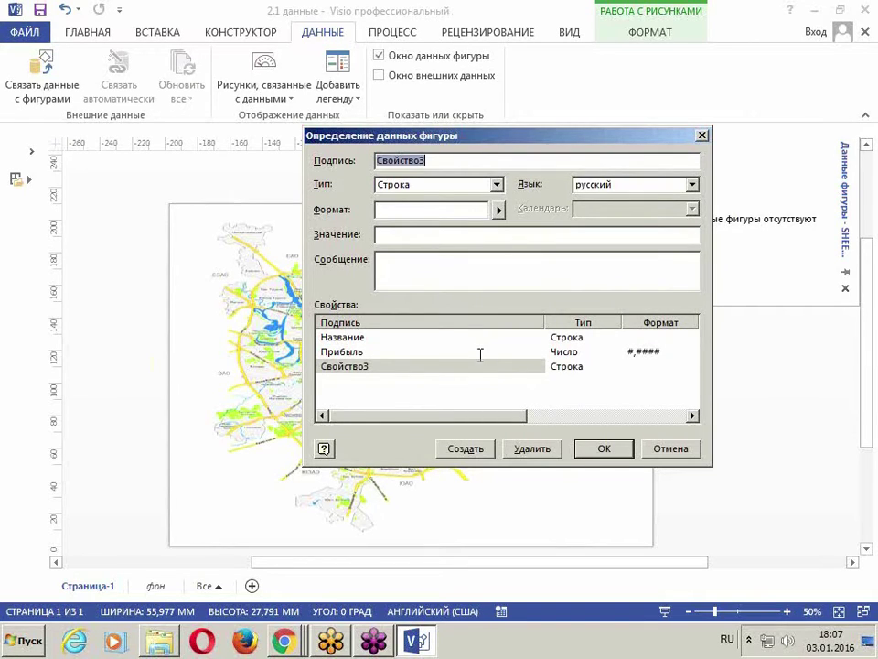
{"action": "left_click", "coordinate": [445, 160]}
{"action": "double_click", "coordinate": [446, 160]}
{"action": "type", "text": "Количество слушателей"}
{"action": "left_click", "coordinate": [436, 185]}
{"action": "left_click", "coordinate": [399, 210]}
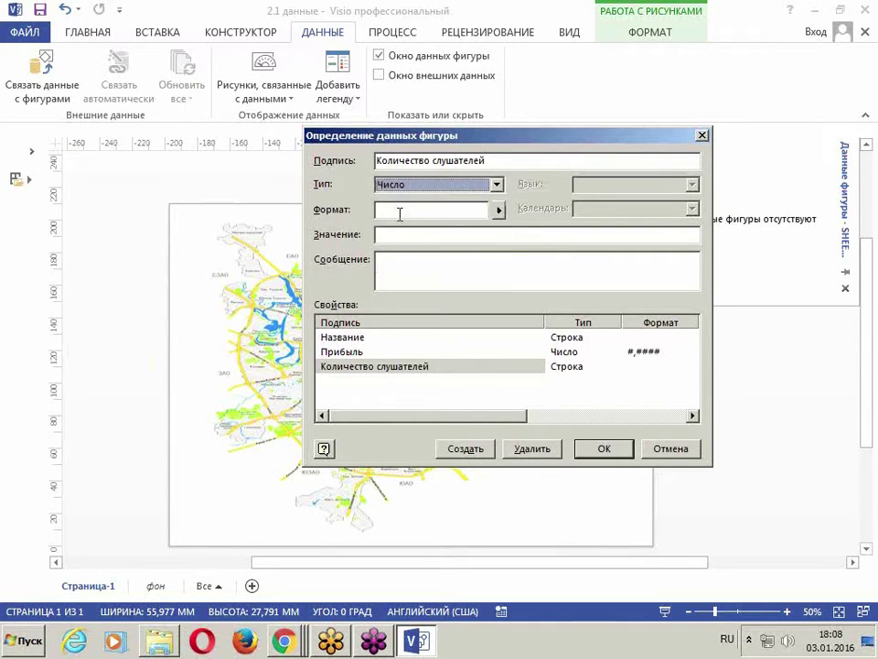
{"action": "left_click", "coordinate": [498, 211]}
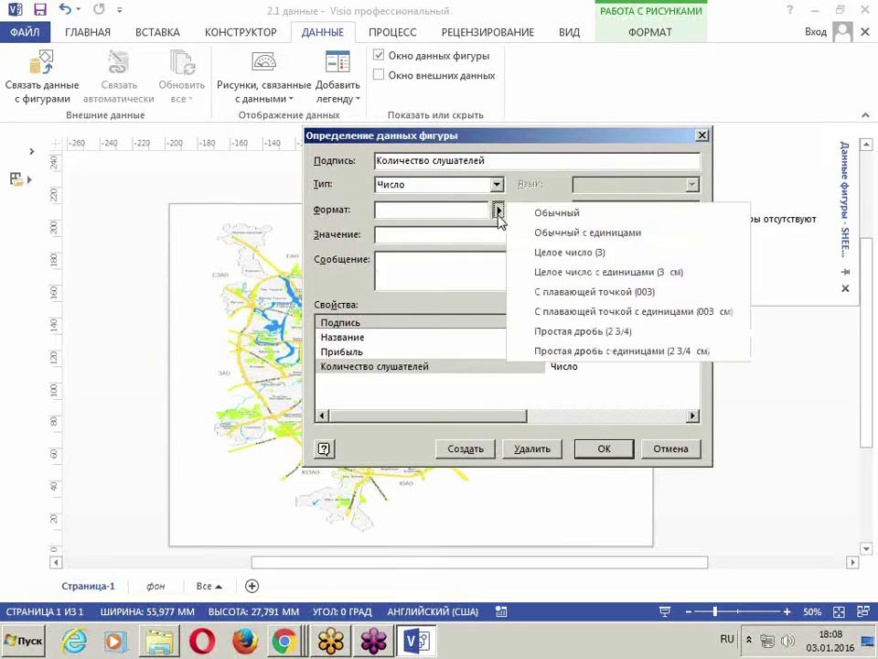
{"action": "left_click", "coordinate": [456, 209]}
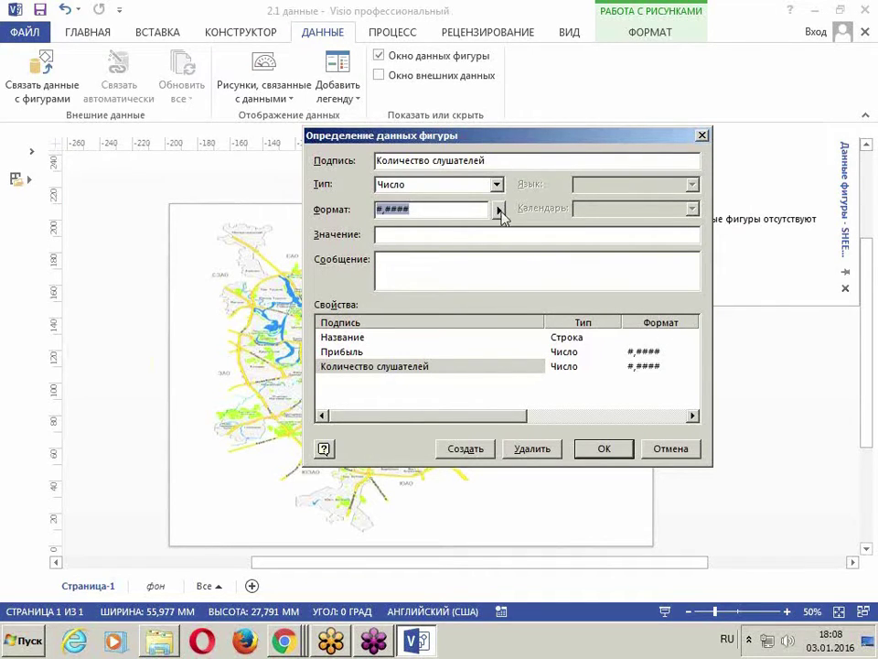
- Set the format of the Количество слушателей property to Целое число (3) and apply the shape data definition
{"action": "left_click", "coordinate": [500, 210]}
{"action": "left_click", "coordinate": [541, 252]}
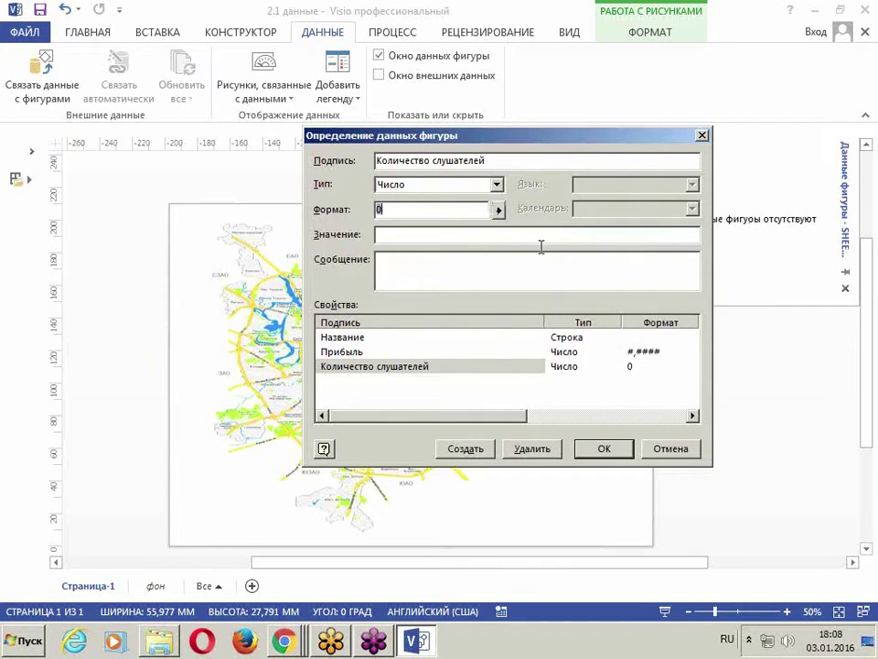
{"action": "left_click", "coordinate": [498, 210]}
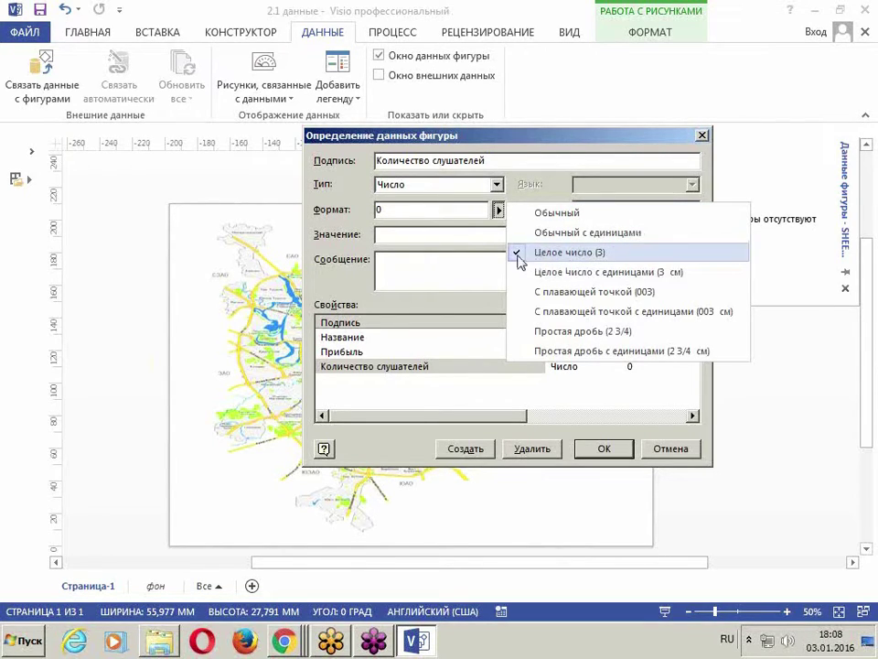
{"action": "left_click", "coordinate": [559, 149]}
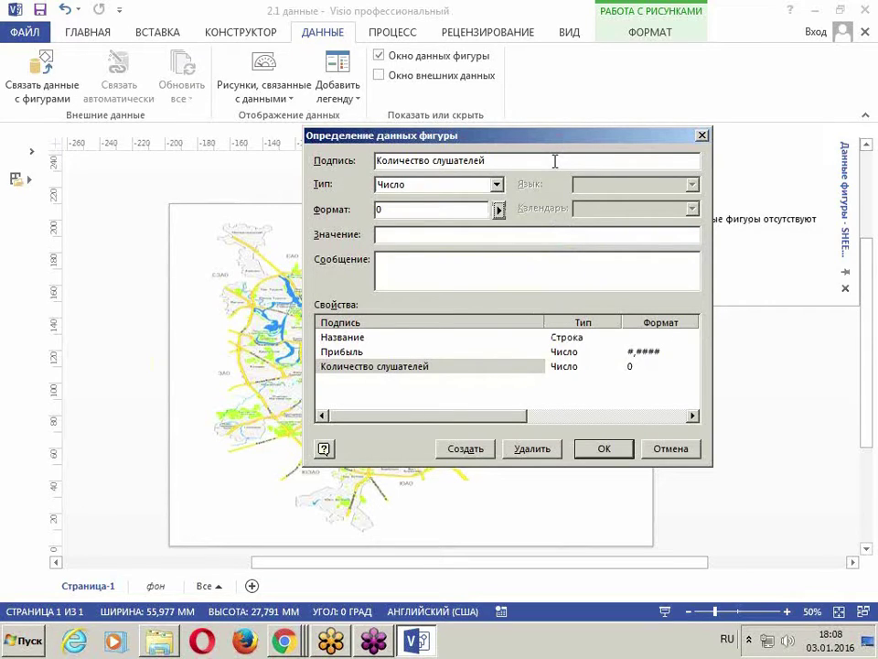
{"action": "left_click", "coordinate": [603, 450]}
{"action": "key", "text": "ctrl+2"}
{"action": "mouse_move", "coordinate": [384, 205]}
{"action": "left_mouse_down"}
{"action": "mouse_move", "coordinate": [475, 299]}
{"action": "mouse_move", "coordinate": [577, 319]}
{"action": "mouse_move", "coordinate": [773, 275]}
{"action": "left_mouse_up"}
{"action": "mouse_move", "coordinate": [643, 119]}
{"action": "left_mouse_down"}
{"action": "mouse_move", "coordinate": [847, 190]}
{"action": "mouse_move", "coordinate": [863, 221]}
{"action": "left_mouse_up"}
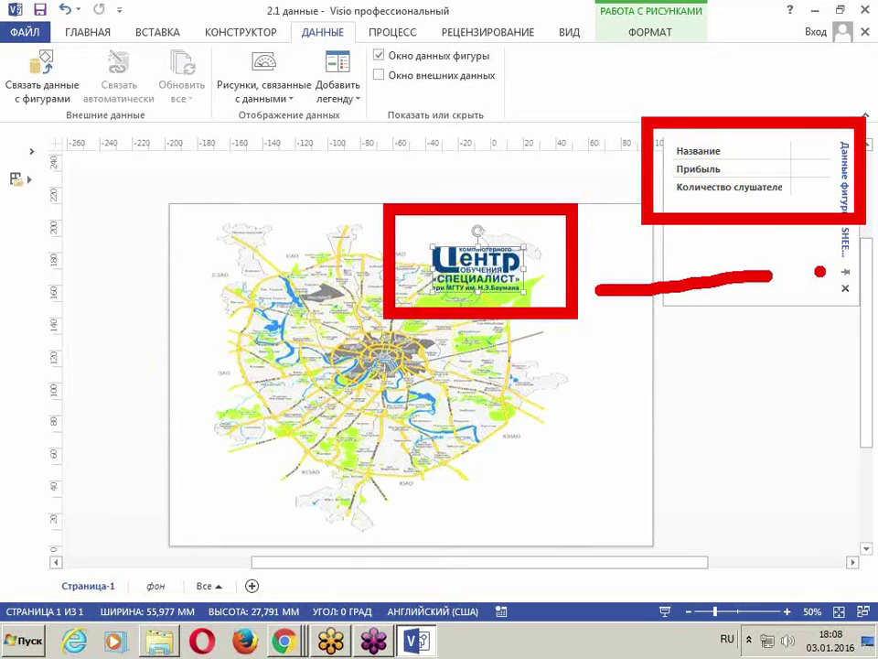
{"action": "key", "text": "Escape"}
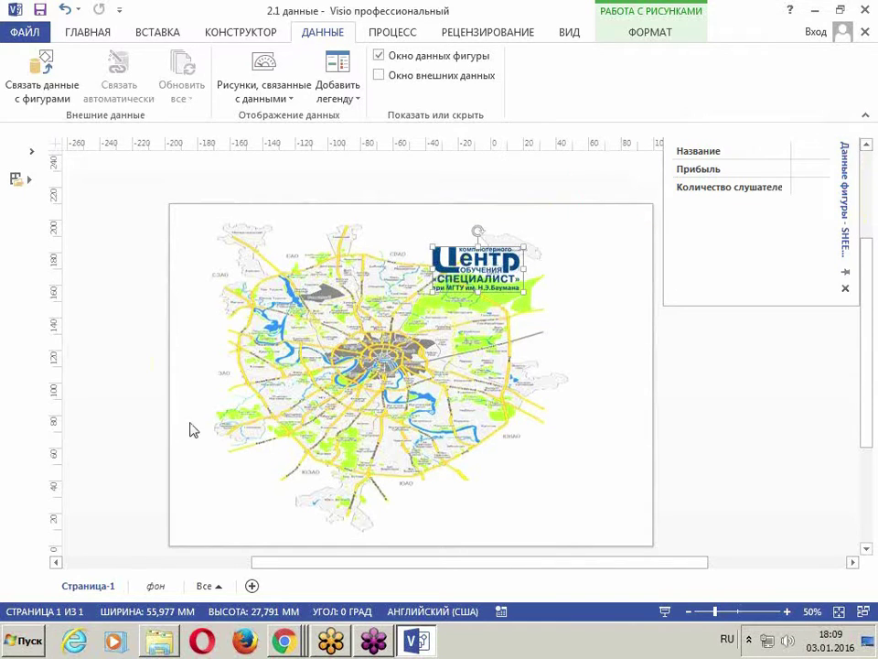
- Copy the logo with its data fields to three more places on the map and shift the original slightly down
{"action": "left_click", "coordinate": [409, 285]}
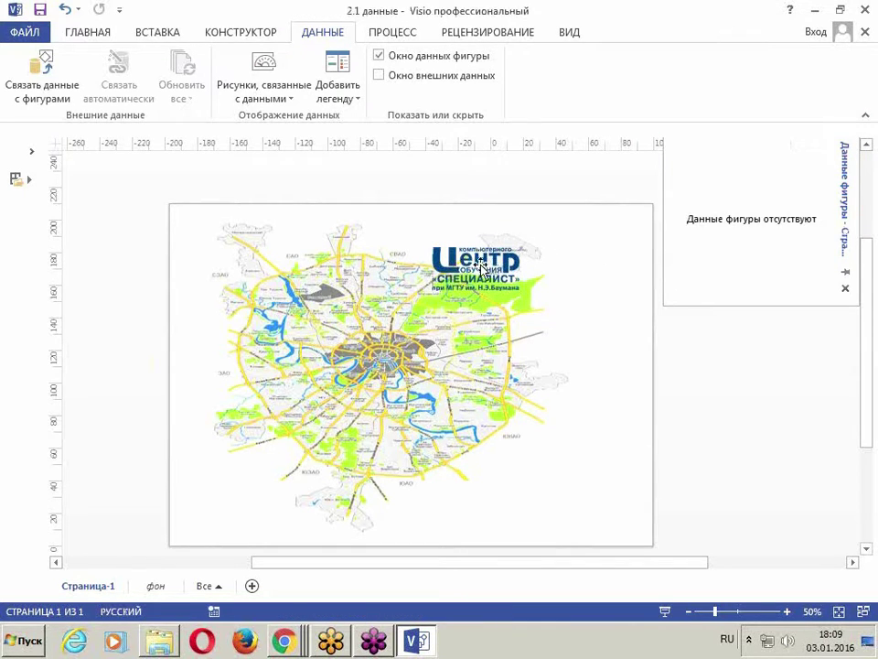
{"action": "left_click", "coordinate": [455, 277]}
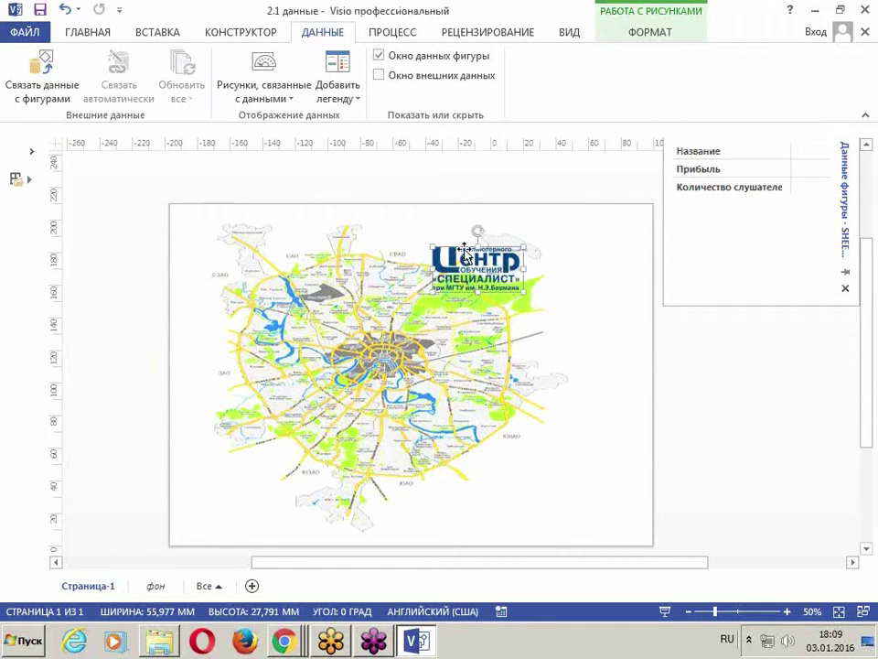
{"action": "left_click_drag", "start_coordinate": [477, 262], "coordinate": [474, 403]}
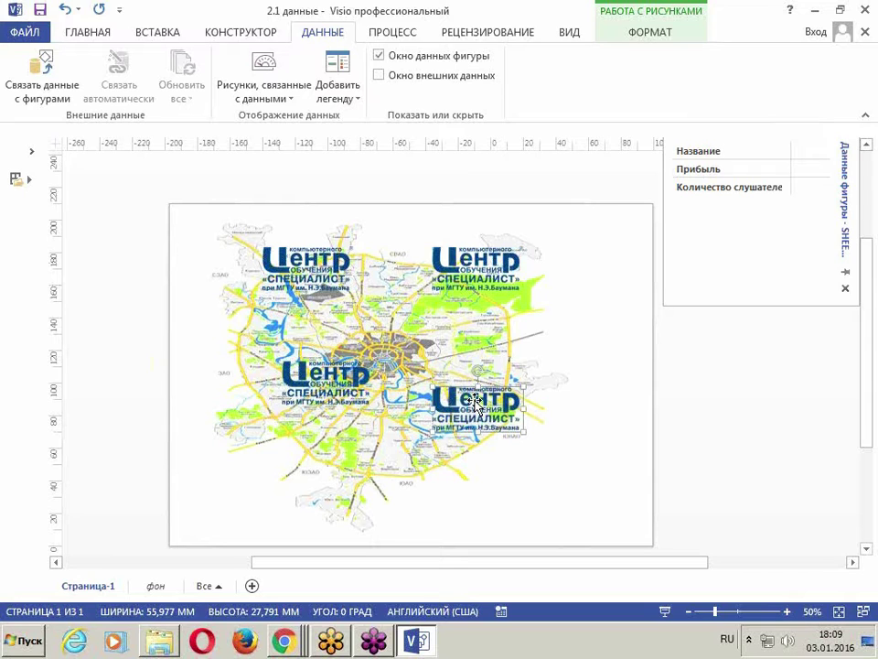
{"action": "left_click_drag", "start_coordinate": [476, 267], "coordinate": [476, 290]}
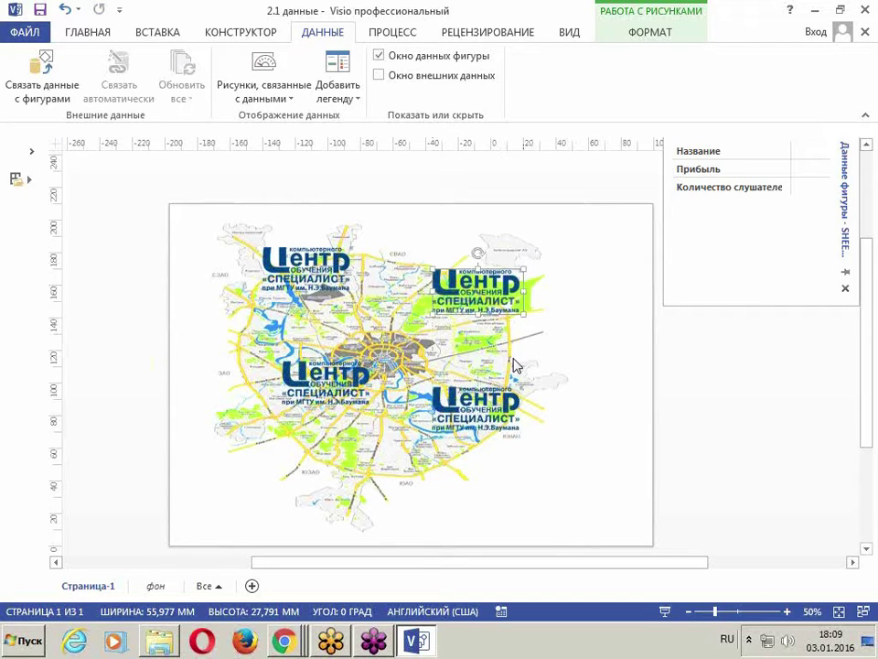
{"action": "key", "text": "Tab"}
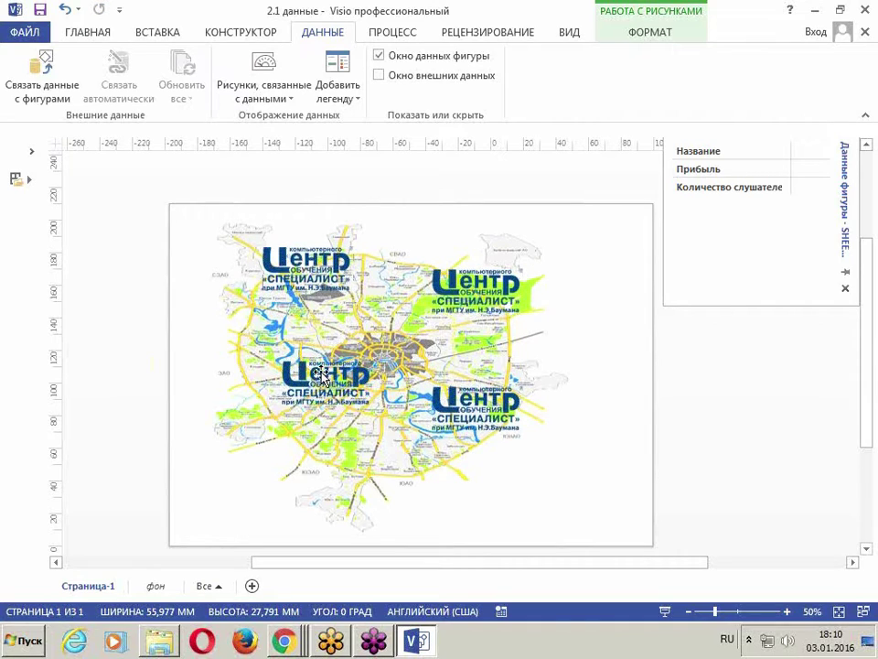
{"action": "key", "text": "Escape"}
- Widen the shape data window and fill in the upper-right logo: Название Белорусский, Прибыль 1500000, Количество слушателей 100000
{"action": "left_click", "coordinate": [489, 285]}
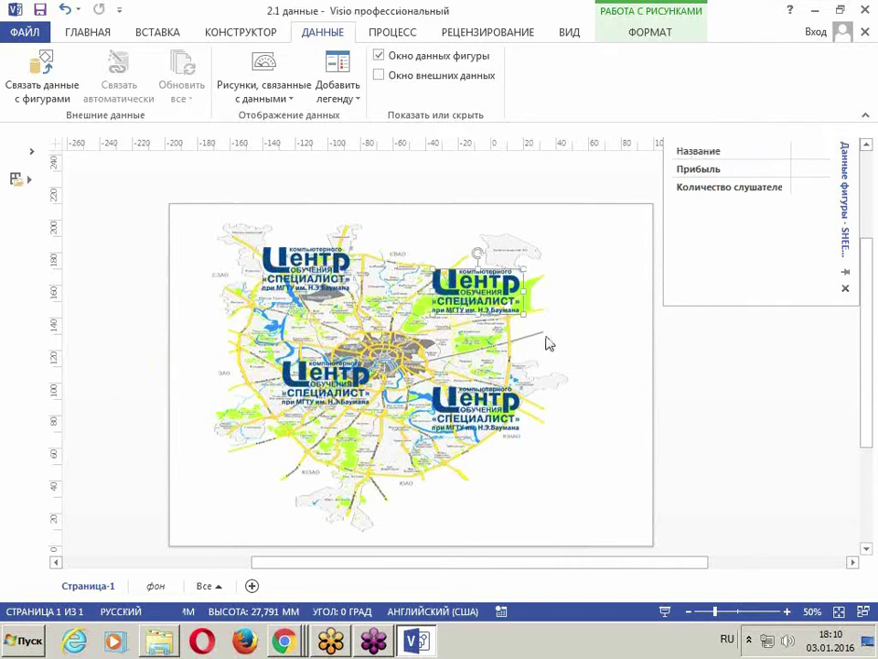
{"action": "left_click", "coordinate": [810, 150]}
{"action": "left_click_drag", "start_coordinate": [660, 261], "coordinate": [568, 260]}
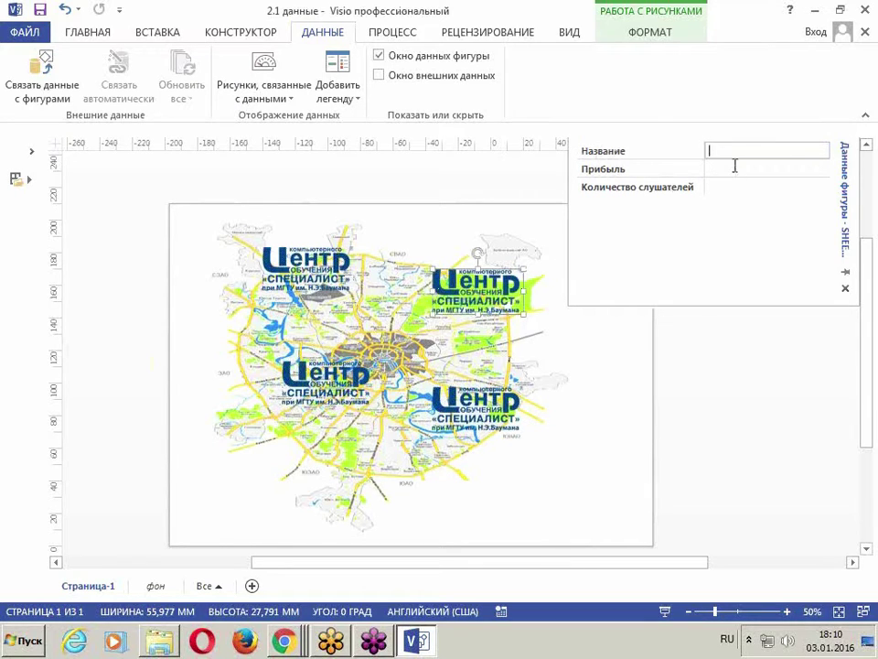
{"action": "type", "text": "Белорусский"}
{"action": "left_click", "coordinate": [740, 168]}
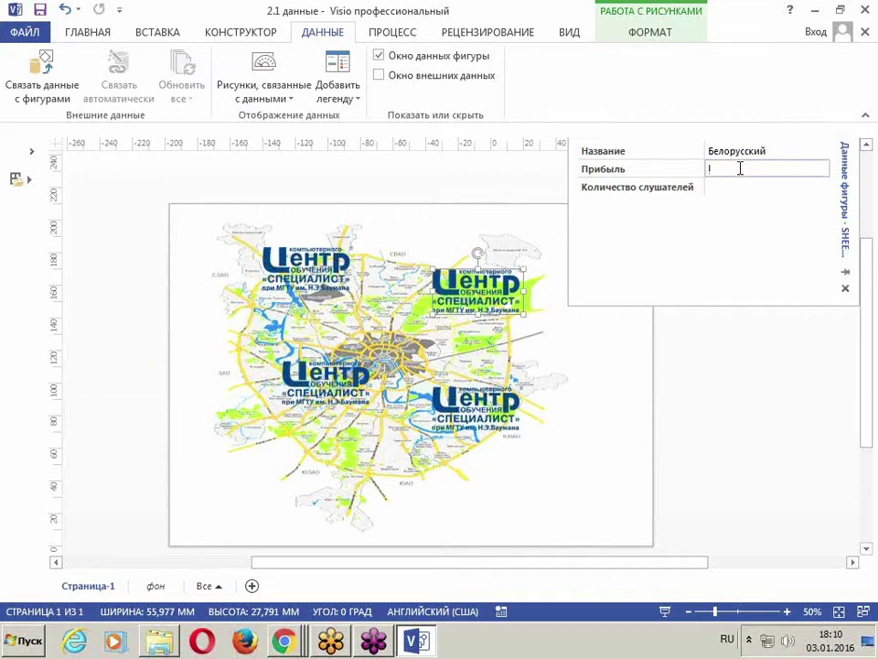
{"action": "type", "text": "1500000"}
{"action": "left_click", "coordinate": [719, 187]}
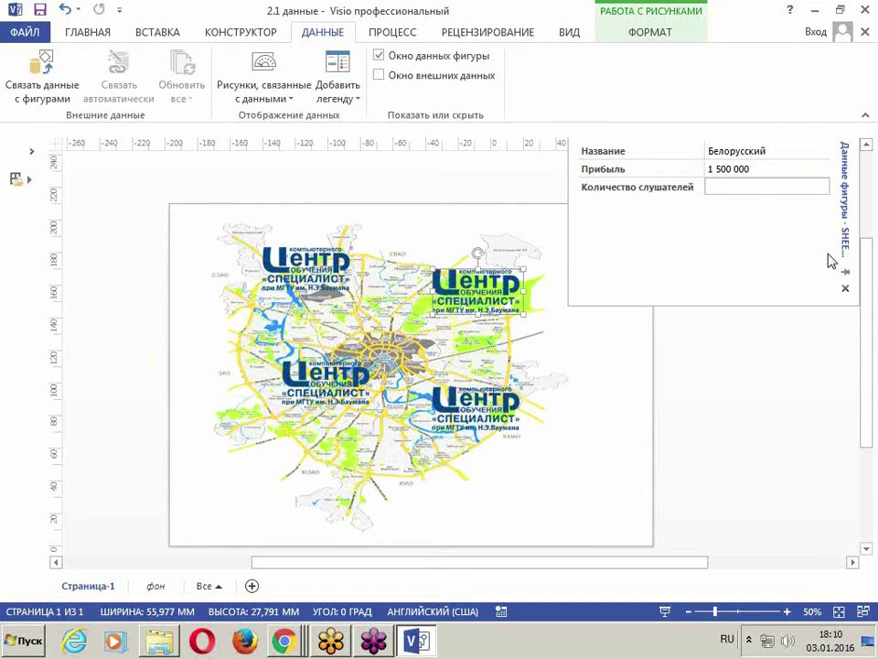
{"action": "type", "text": "100000"}
{"action": "key", "text": "Return"}
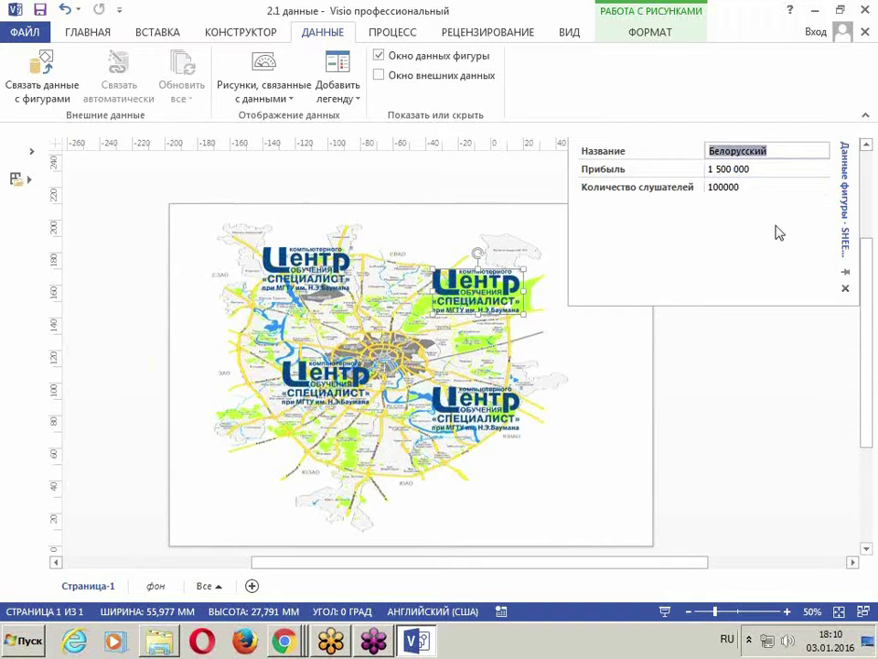
{"action": "left_click", "coordinate": [737, 188]}
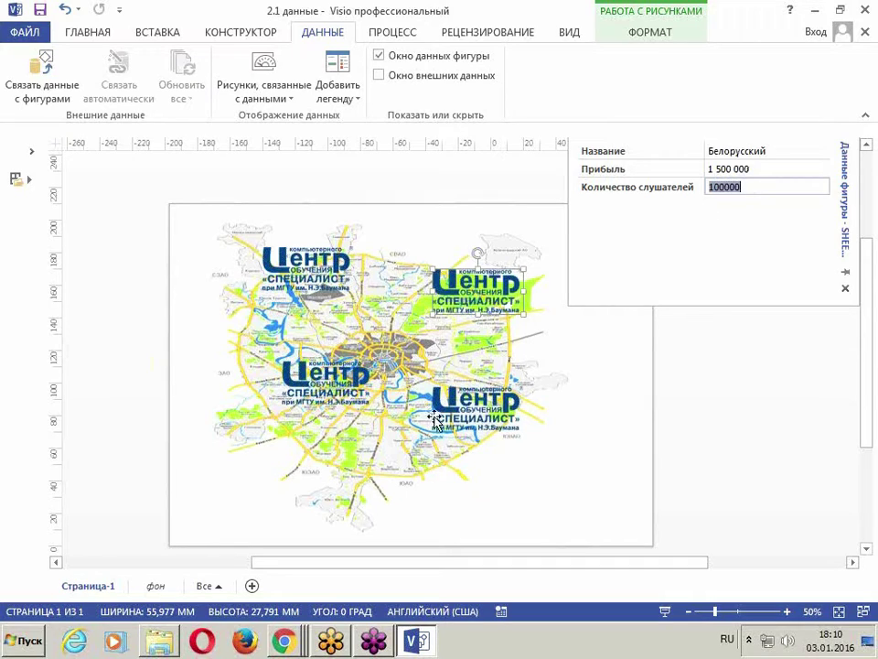
- Fill in the lower-right logo's shape data: Название Тульский, Прибыль 2000000, Количество слушателей 200000
{"action": "left_click", "coordinate": [489, 428]}
{"action": "left_click", "coordinate": [747, 148]}
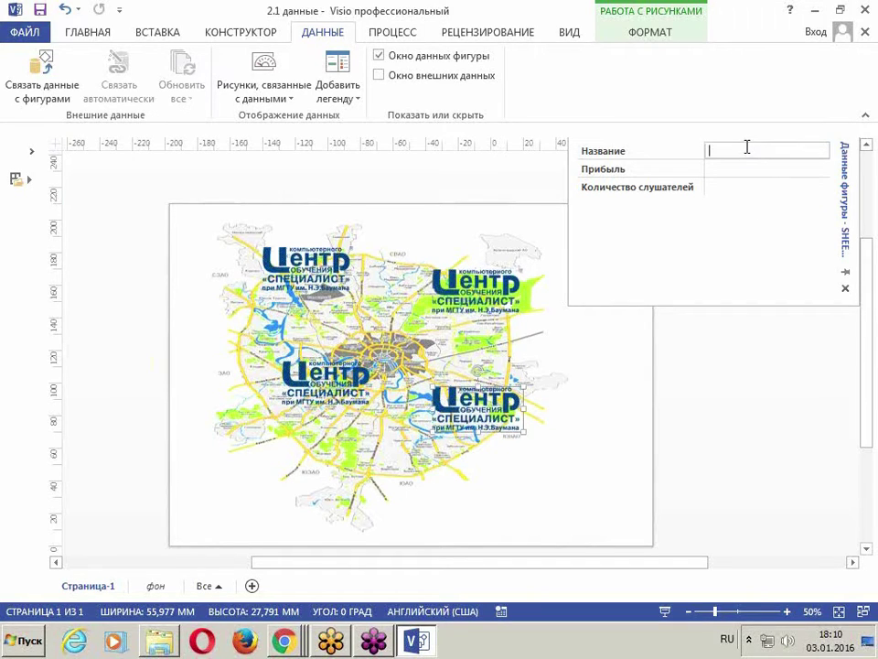
{"action": "type", "text": "Тульский"}
{"action": "left_click", "coordinate": [784, 168]}
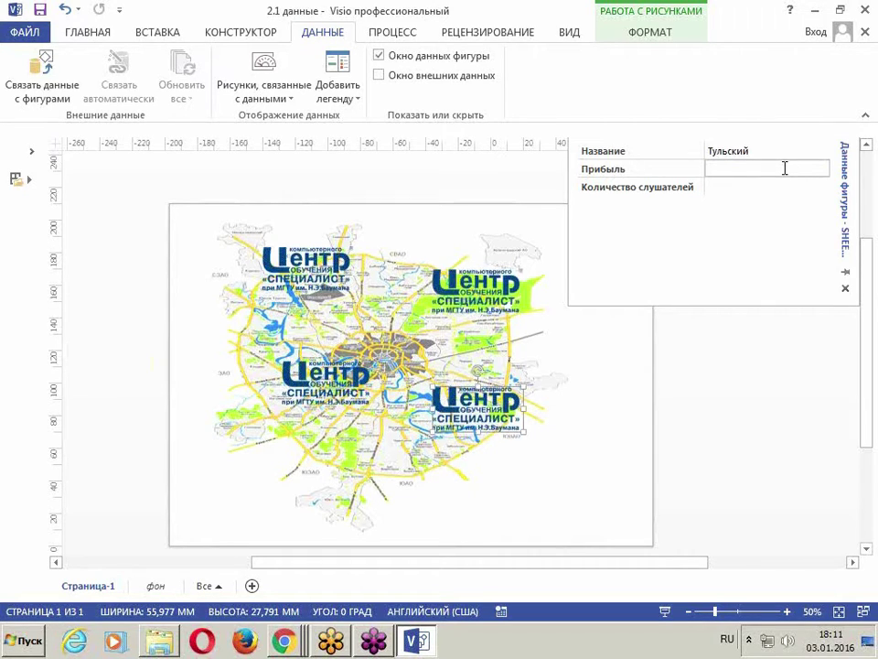
{"action": "type", "text": "200000"}
{"action": "left_click", "coordinate": [737, 189]}
{"action": "left_click", "coordinate": [751, 170]}
{"action": "type", "text": "00"}
{"action": "left_click", "coordinate": [734, 189]}
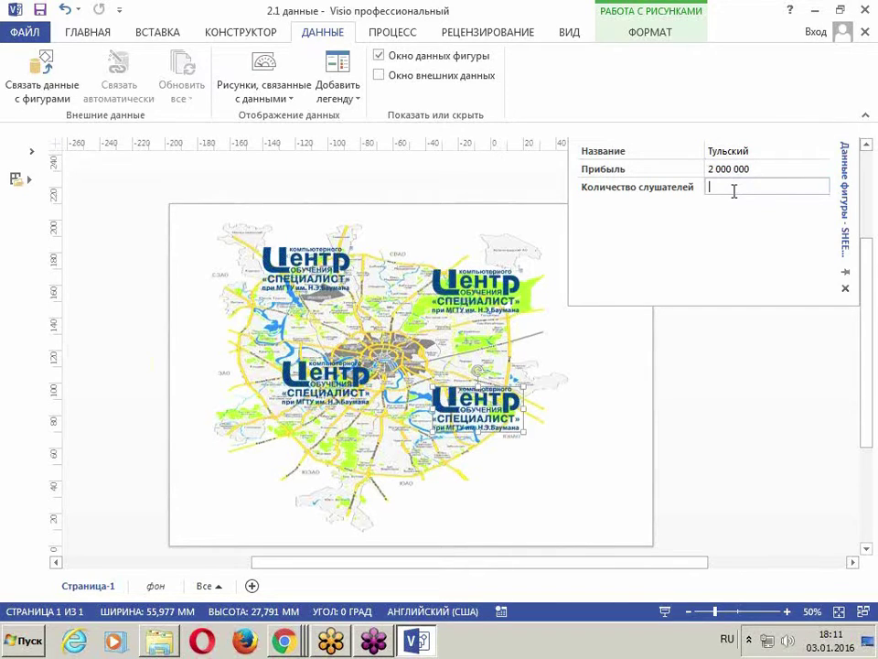
{"action": "type", "text": "200000"}
{"action": "key", "text": "Return"}
- Fill in the upper-left logo's shape data: Название Полежаевский, Прибыль 900 000, Количество слушателей 80000
{"action": "left_click", "coordinate": [259, 288]}
{"action": "left_click", "coordinate": [351, 400]}
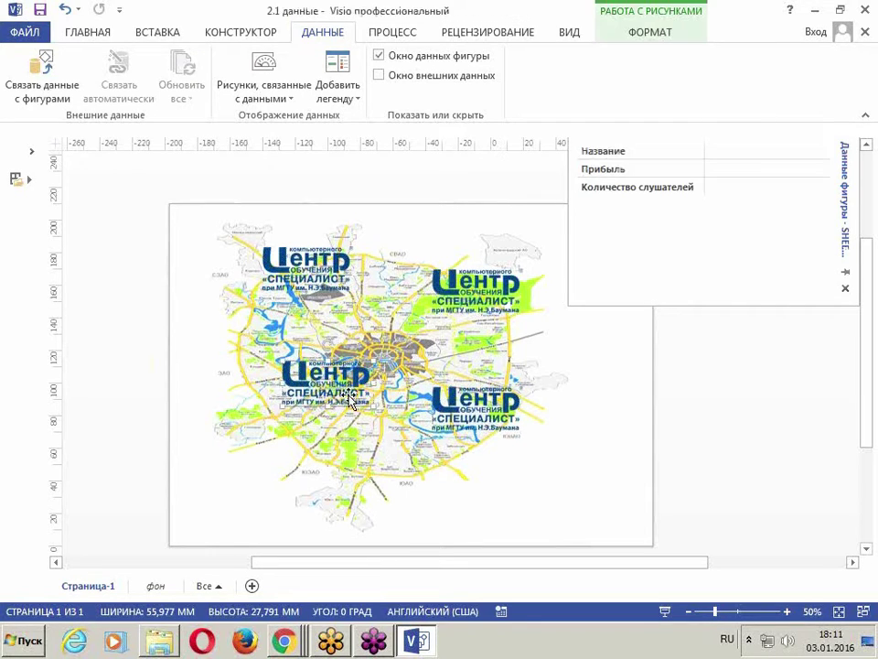
{"action": "left_click", "coordinate": [278, 287]}
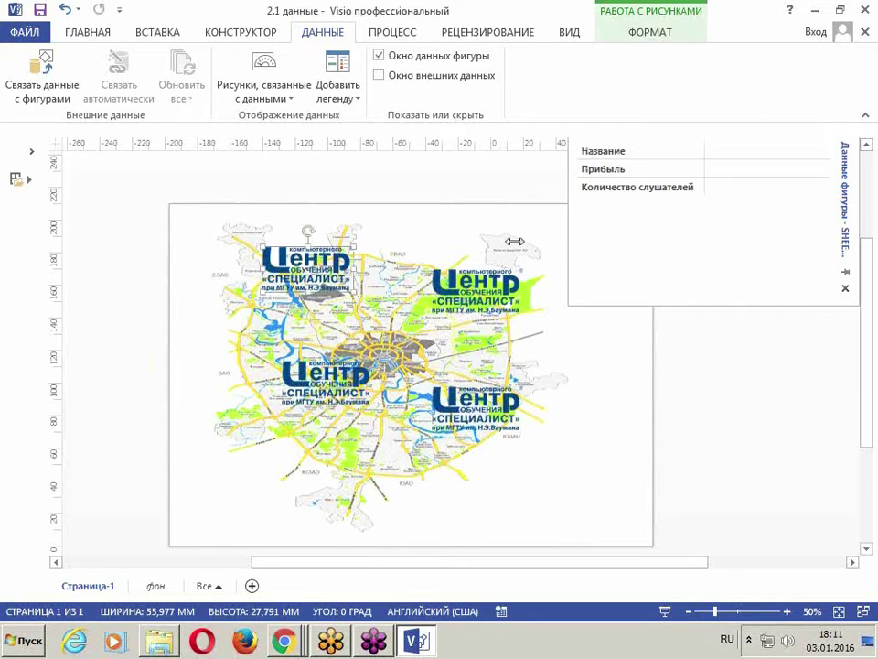
{"action": "left_click", "coordinate": [757, 152]}
{"action": "type", "text": "Полежаевский"}
{"action": "left_click", "coordinate": [743, 166]}
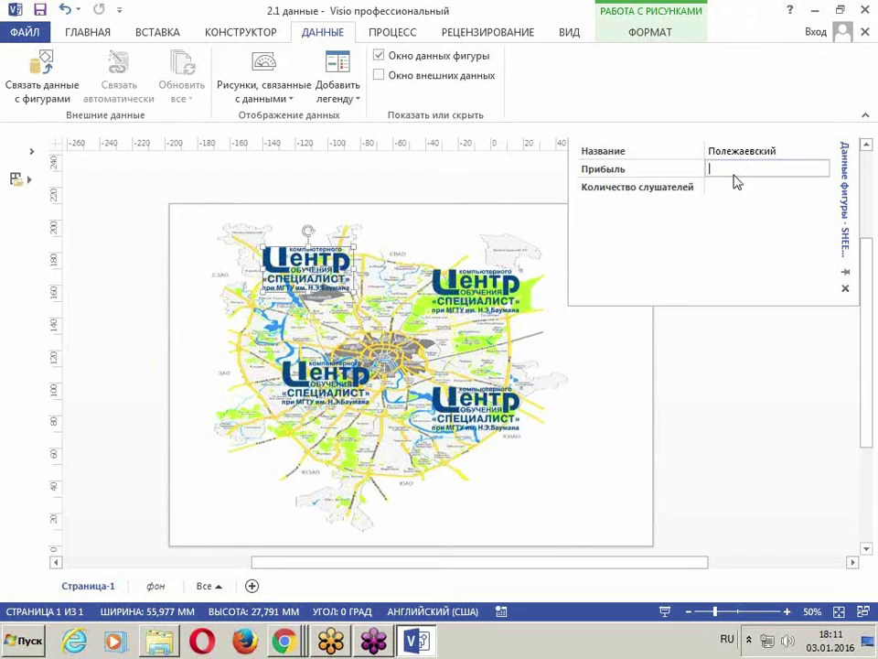
{"action": "type", "text": "900 000"}
{"action": "left_click", "coordinate": [729, 187]}
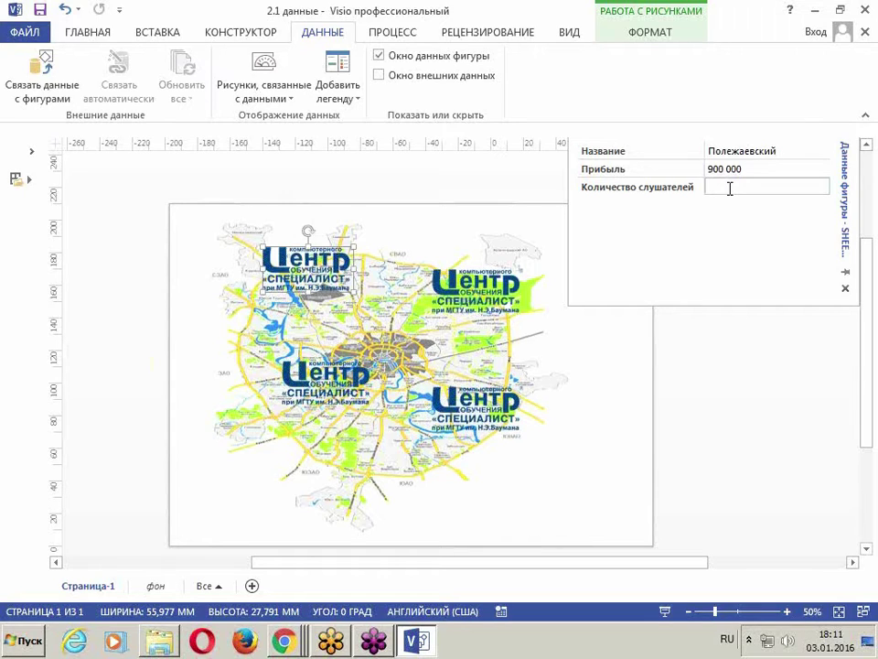
{"action": "type", "text": "80000"}
{"action": "key", "text": "Tab"}
- Move the lower-left logo slightly toward the map centre and fill in Название Бауманский, Прибыль 2000000, Количество слушателей 350000
{"action": "left_click", "coordinate": [339, 395]}
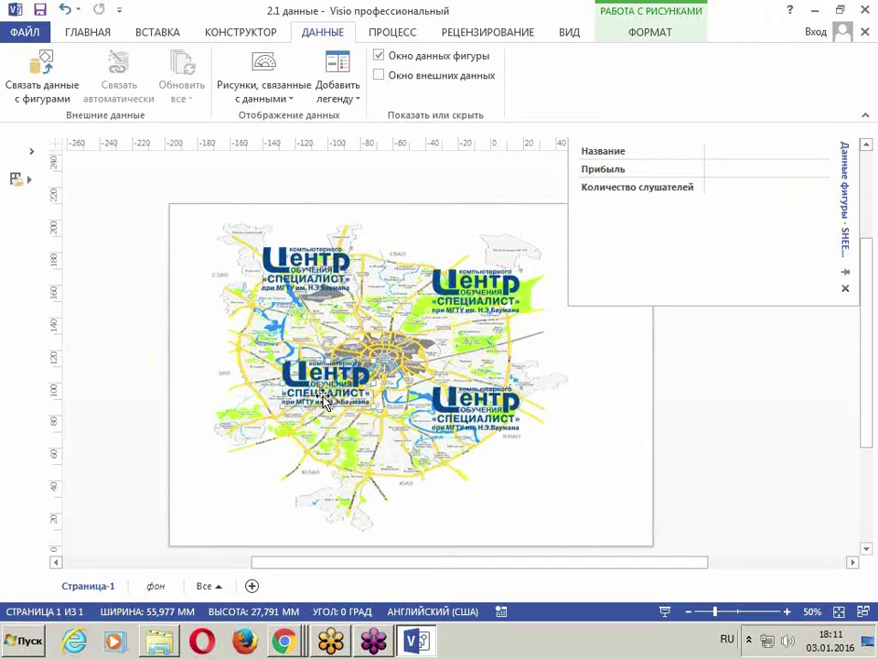
{"action": "left_click_drag", "start_coordinate": [338, 396], "coordinate": [350, 384]}
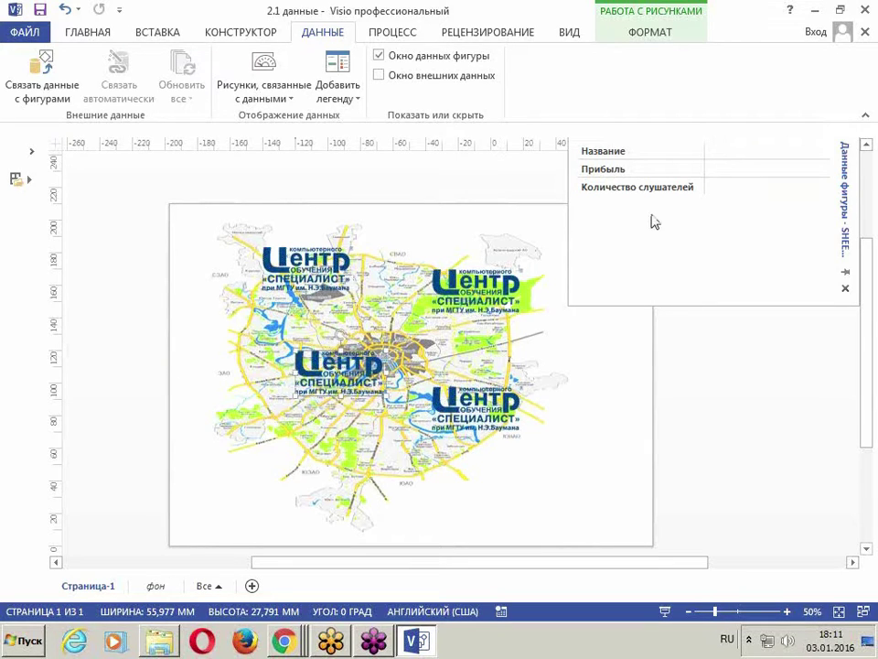
{"action": "left_click", "coordinate": [738, 150]}
{"action": "type", "text": "Бауманский"}
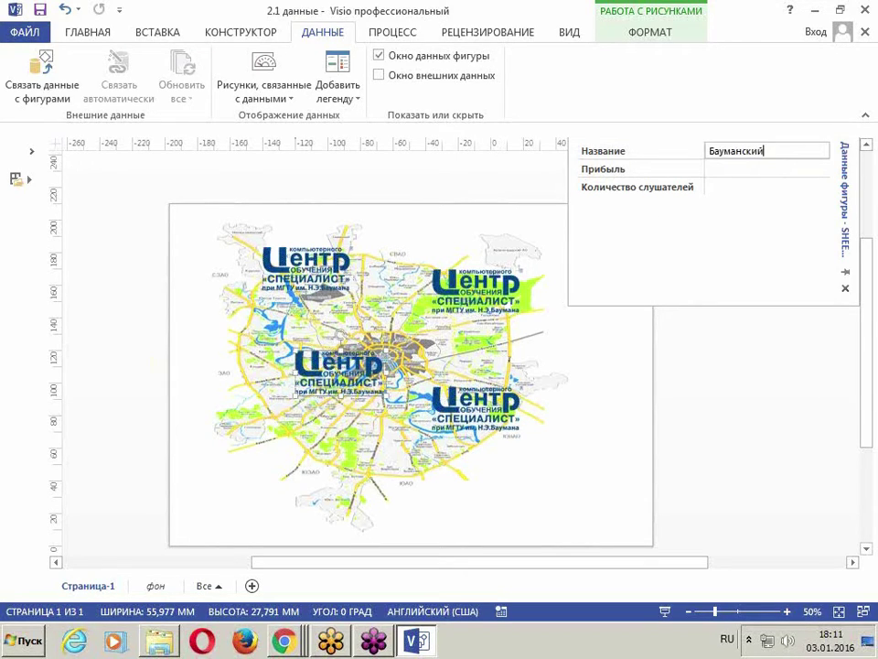
{"action": "left_click", "coordinate": [732, 170]}
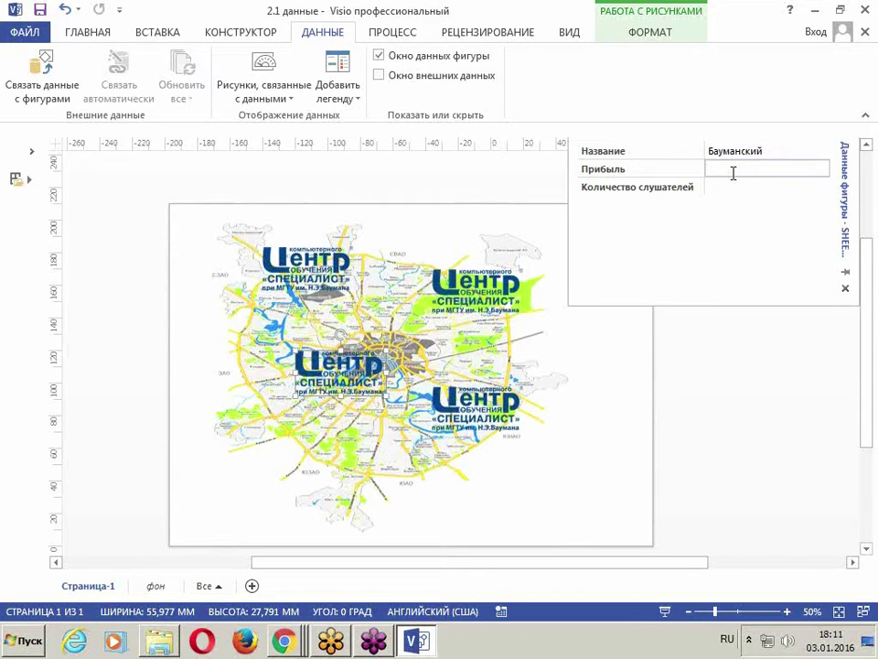
{"action": "type", "text": "2000000"}
{"action": "left_click", "coordinate": [735, 184]}
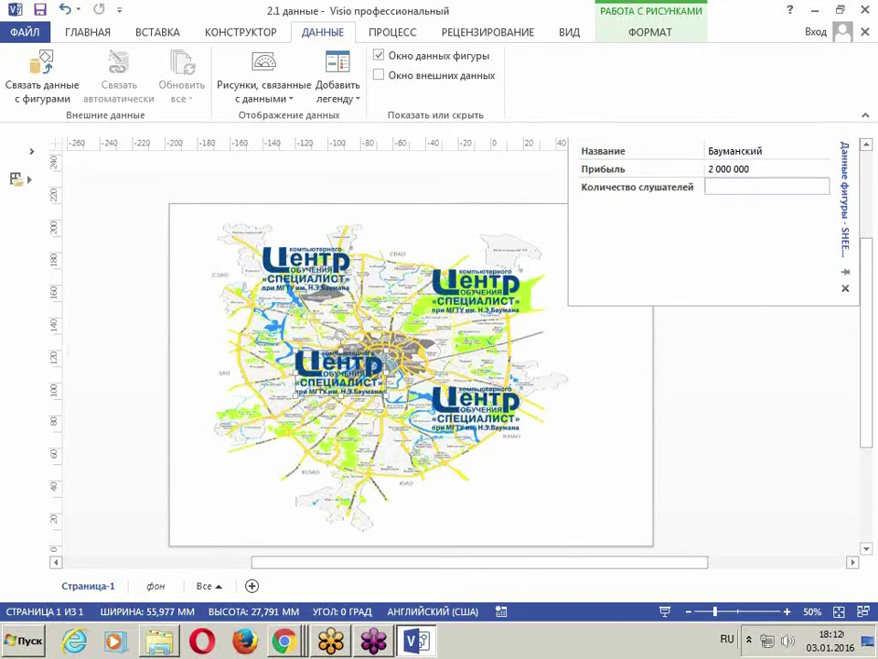
{"action": "type", "text": "350000"}
{"action": "key", "text": "Return"}
- Select all four logos on the map for a shape report
{"action": "left_click", "coordinate": [515, 417]}
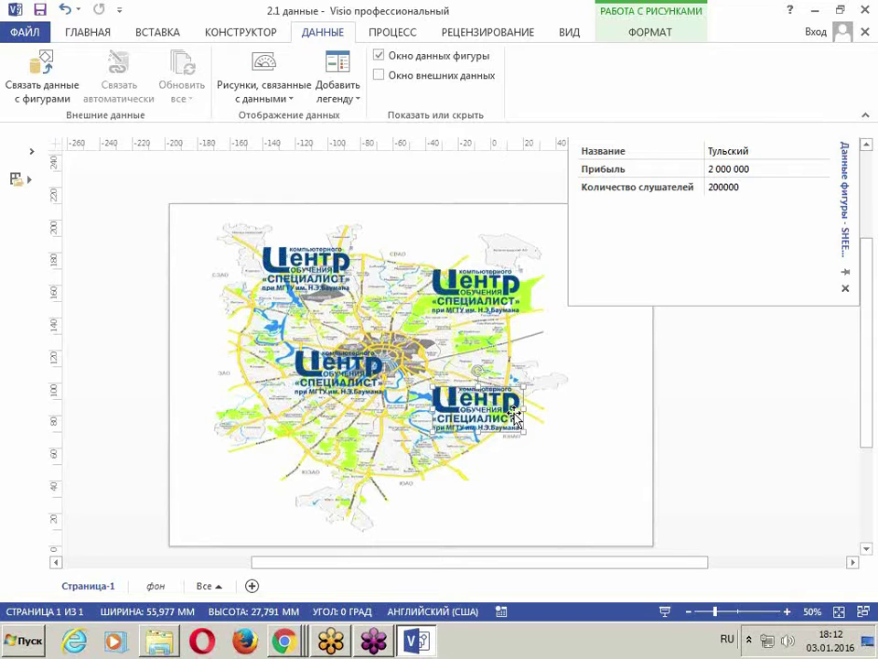
{"action": "left_click_drag", "start_coordinate": [626, 498], "coordinate": [181, 201]}
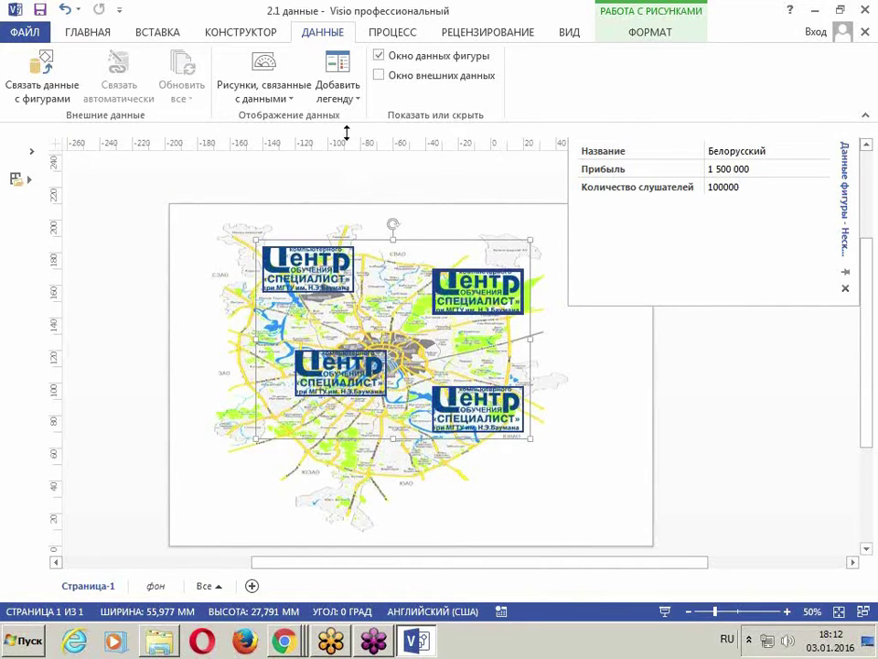
{"action": "left_click", "coordinate": [539, 34]}
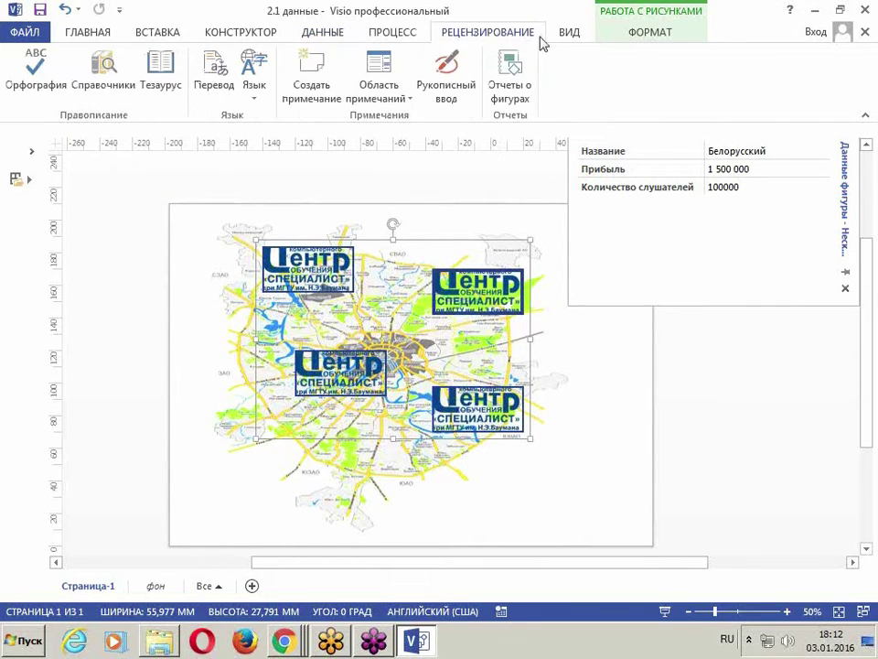
{"action": "key", "text": "ctrl+2"}
{"action": "mouse_move", "coordinate": [386, 2]}
{"action": "left_mouse_down"}
{"action": "mouse_move", "coordinate": [509, 39]}
{"action": "mouse_move", "coordinate": [602, 50]}
{"action": "left_mouse_up"}
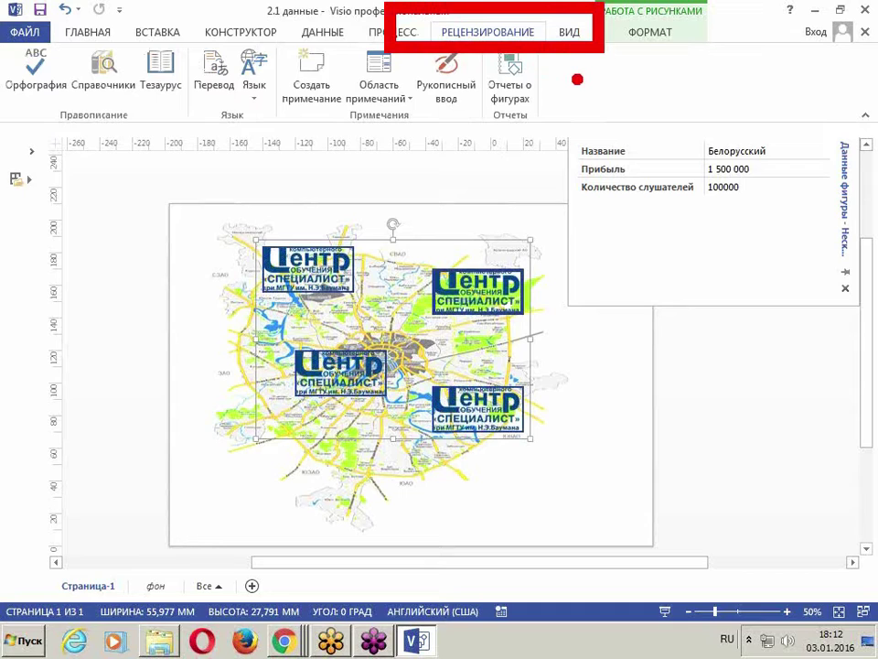
{"action": "mouse_move", "coordinate": [477, 108]}
{"action": "left_mouse_down"}
{"action": "mouse_move", "coordinate": [493, 137]}
{"action": "mouse_move", "coordinate": [574, 90]}
{"action": "left_mouse_up"}
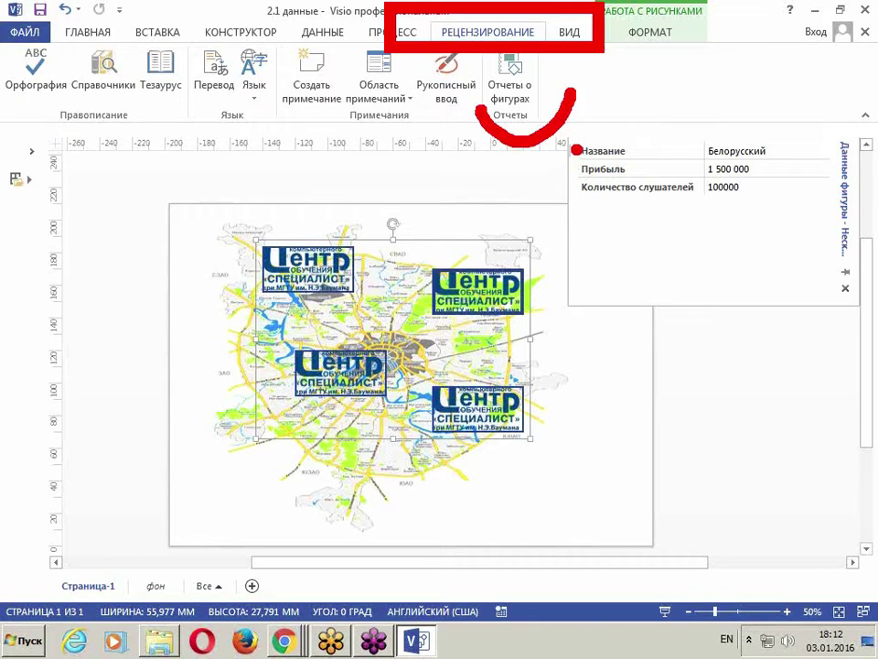
{"action": "key", "text": "Escape"}
- Create a new shape report definition for the shapes on the current page with the columns Название, Количество слушателей and Прибыль
{"action": "left_click", "coordinate": [514, 94]}
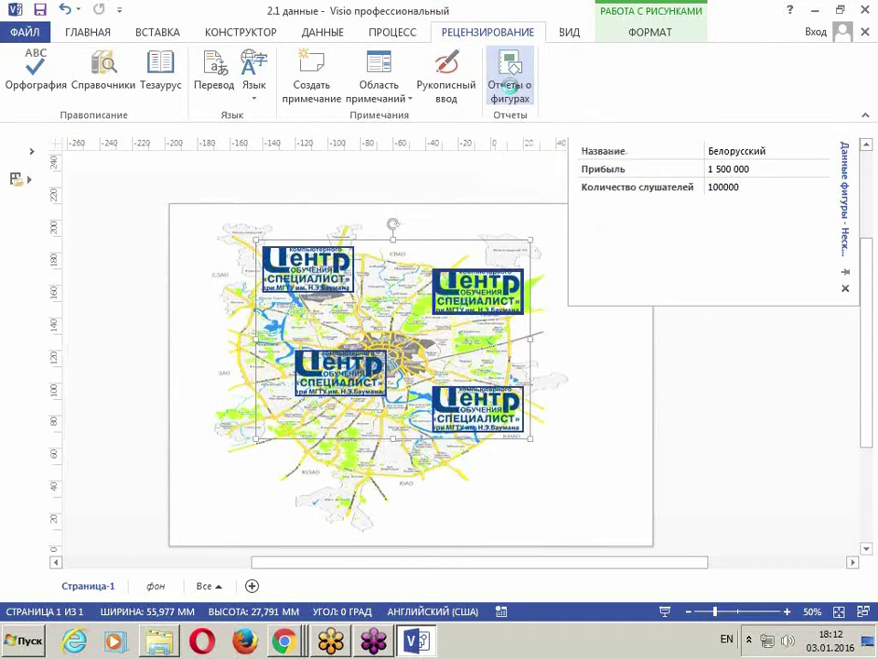
{"action": "left_click_drag", "start_coordinate": [529, 169], "coordinate": [553, 94]}
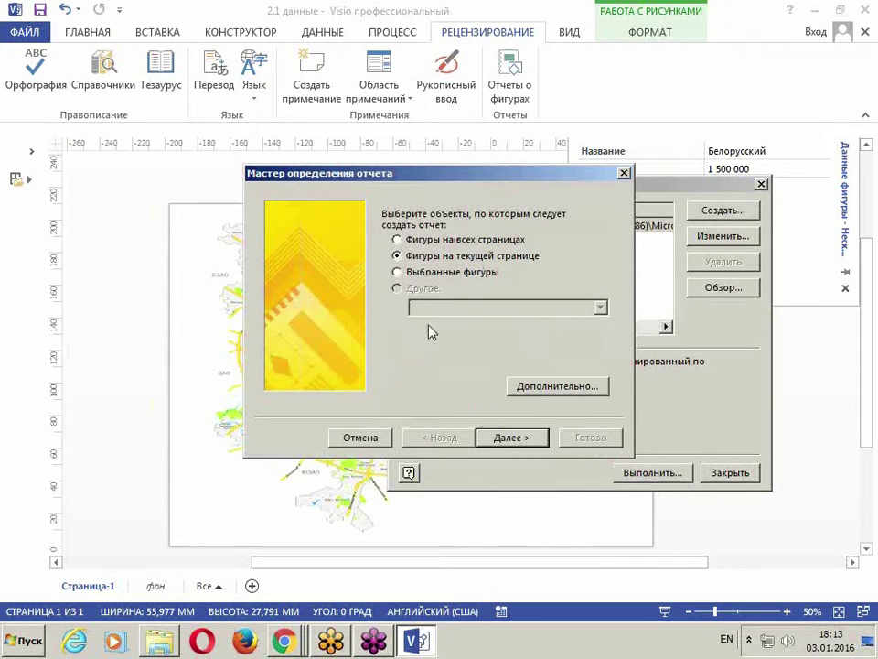
{"action": "left_click", "coordinate": [504, 439]}
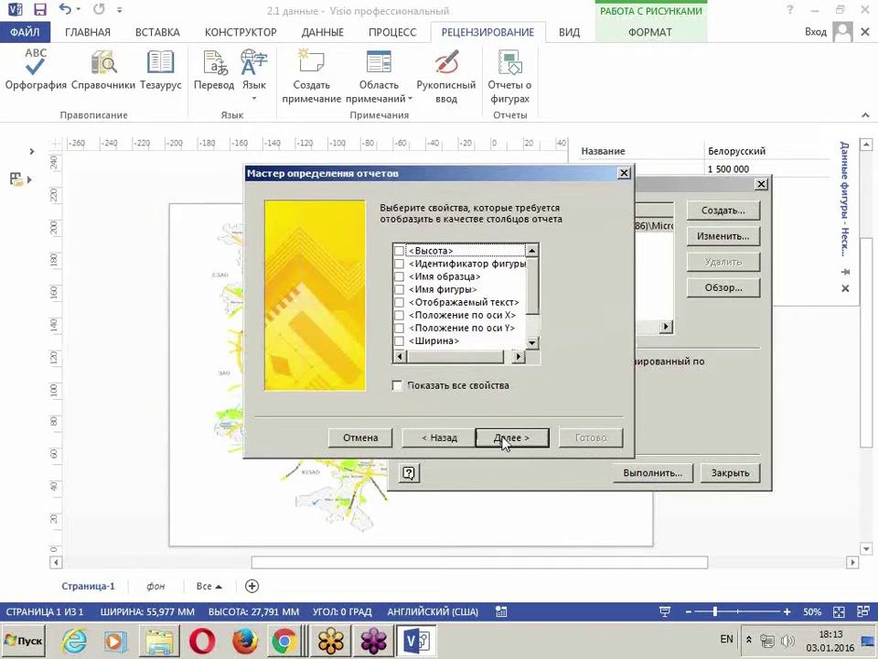
{"action": "scroll", "coordinate": [457, 302], "scroll_direction": "down", "scroll_amount": 1}
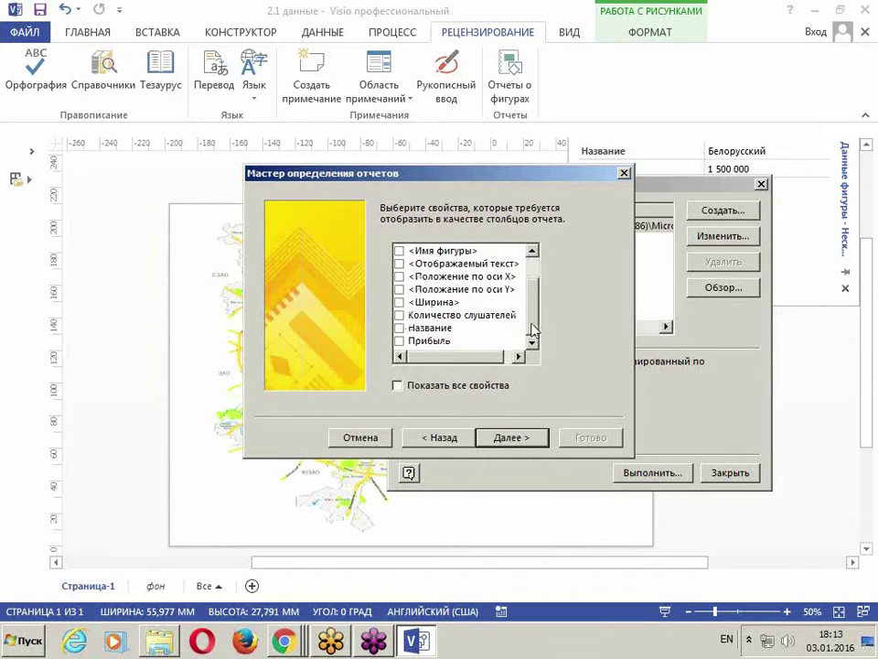
{"action": "left_click", "coordinate": [400, 328]}
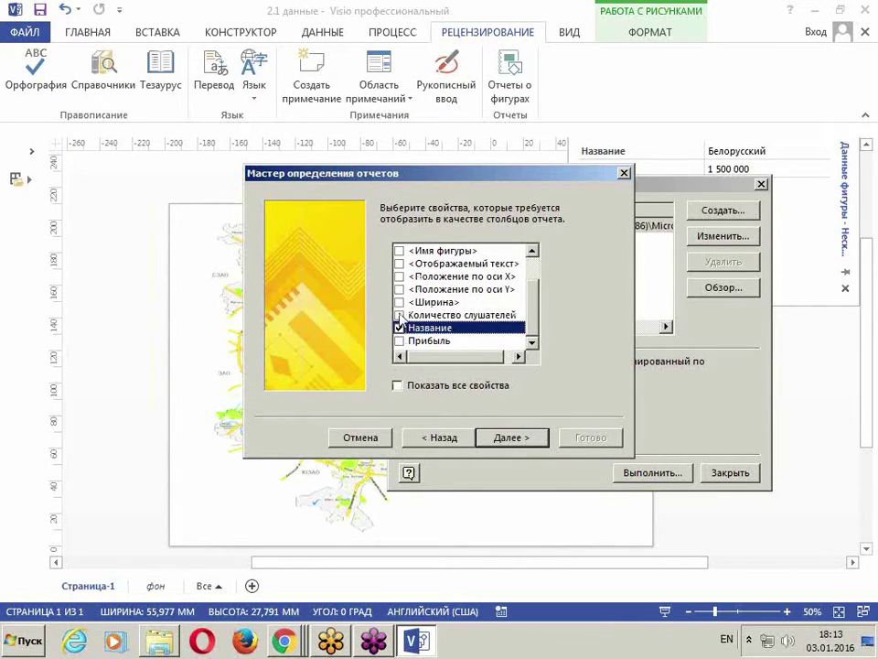
{"action": "left_click", "coordinate": [400, 315]}
{"action": "left_click", "coordinate": [400, 340]}
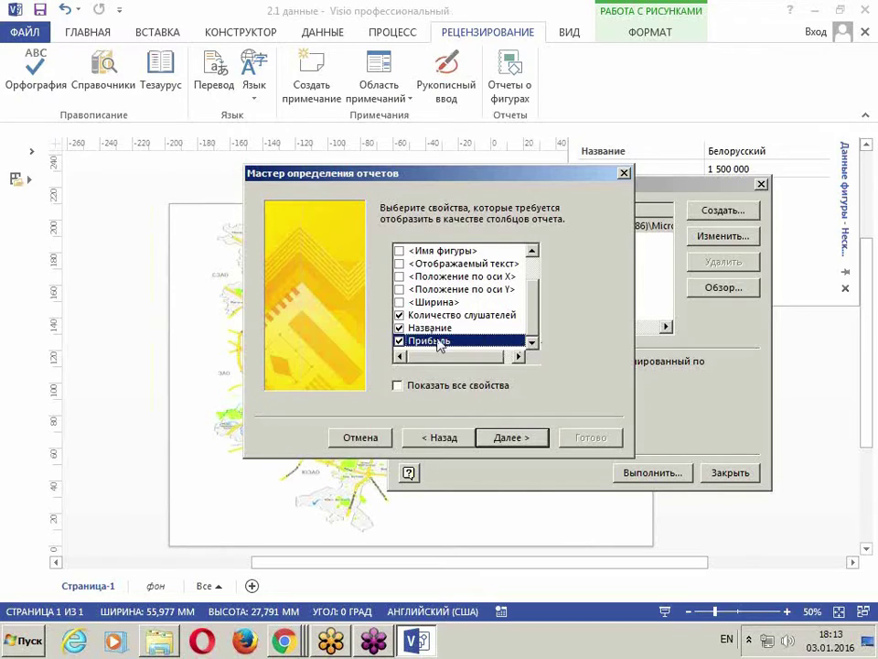
{"action": "left_click", "coordinate": [517, 439]}
- Title the report "Отчет о прибыли"
{"action": "left_click_drag", "start_coordinate": [414, 178], "coordinate": [510, 153]}
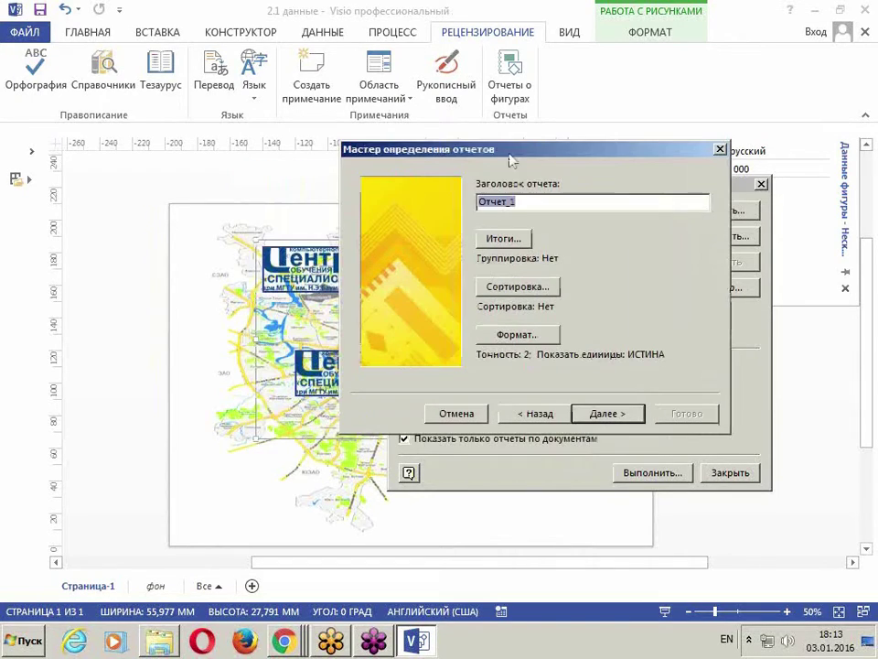
{"action": "type", "text": "От"}
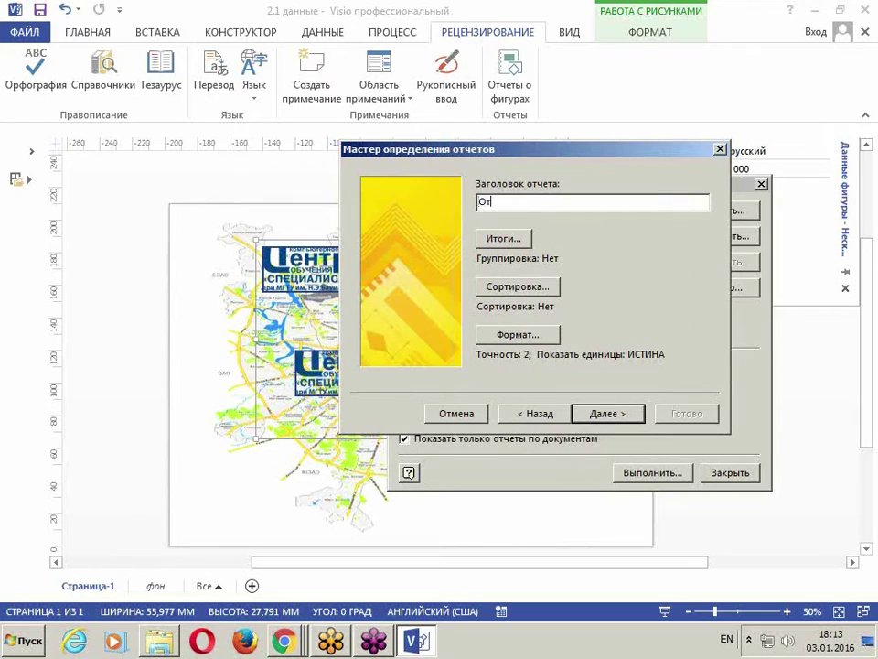
{"action": "type", "text": "чет о прибыли"}
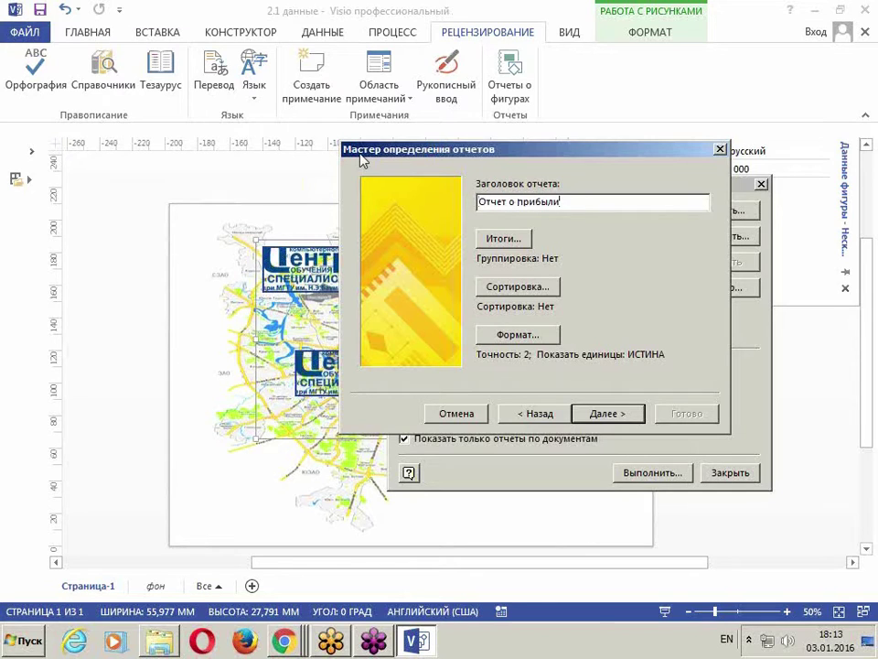
{"action": "left_click_drag", "start_coordinate": [383, 157], "coordinate": [299, 111]}
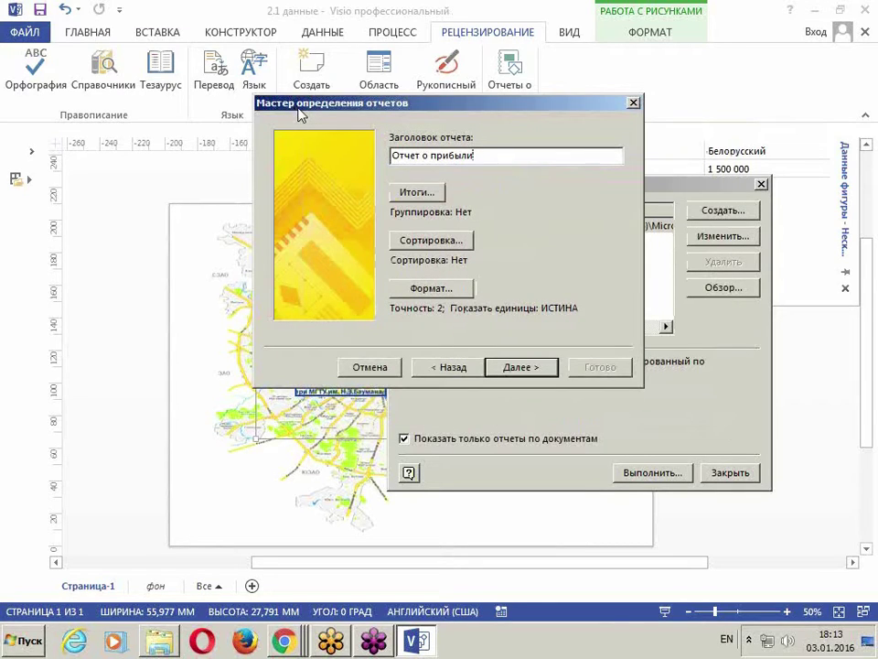
- Add Сумма and Среднее totals for both Количество слушателей and Прибыль to the report, without grouping
{"action": "left_click", "coordinate": [433, 195]}
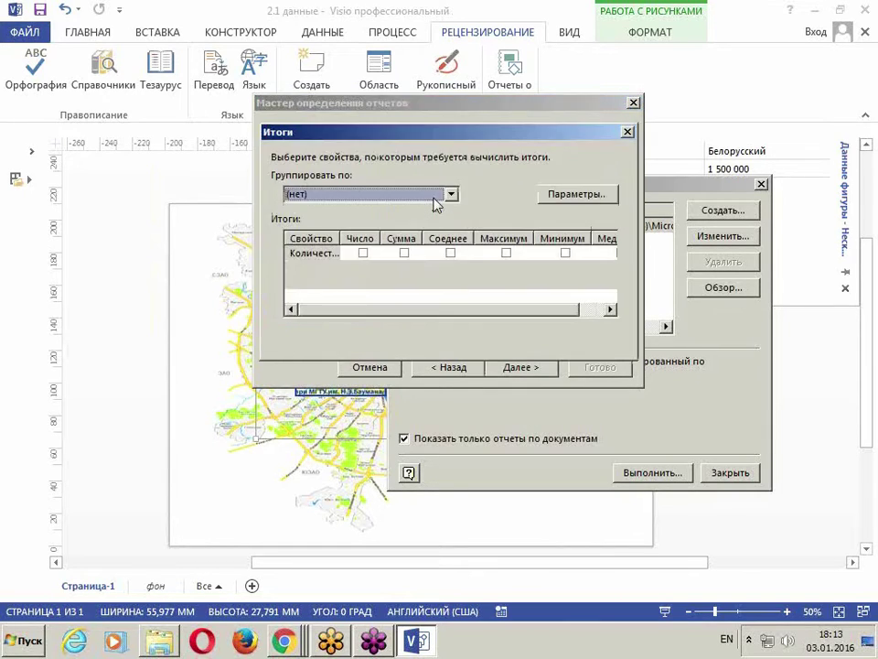
{"action": "left_click_drag", "start_coordinate": [455, 187], "coordinate": [491, 183]}
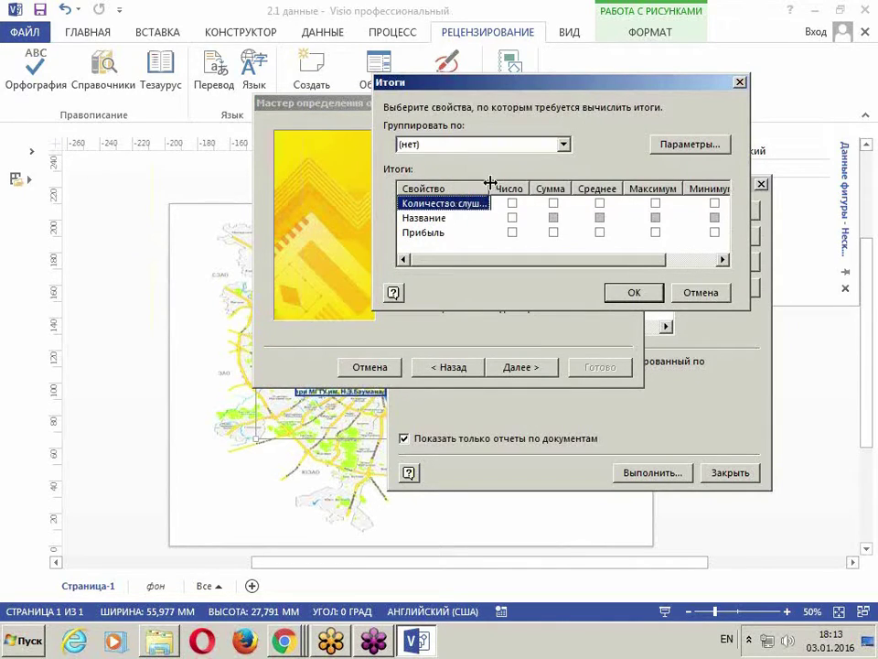
{"action": "left_click", "coordinate": [555, 204]}
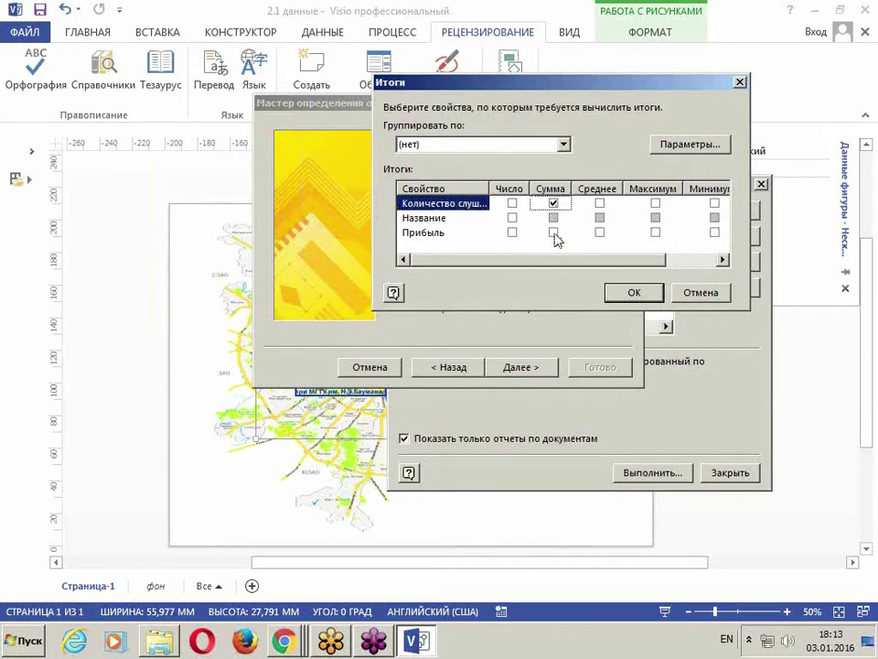
{"action": "left_click", "coordinate": [554, 233]}
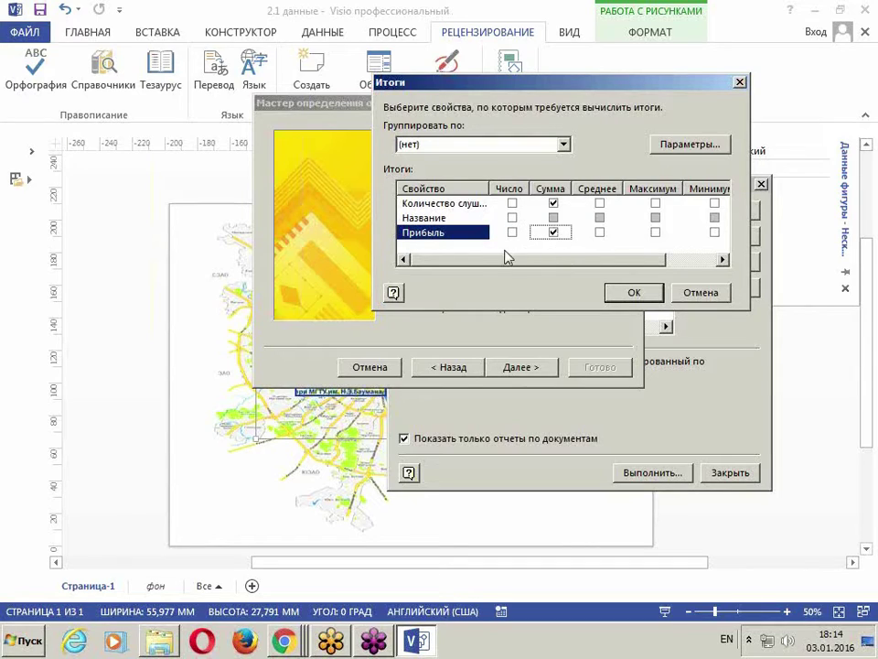
{"action": "left_click", "coordinate": [599, 203]}
{"action": "left_click", "coordinate": [599, 233]}
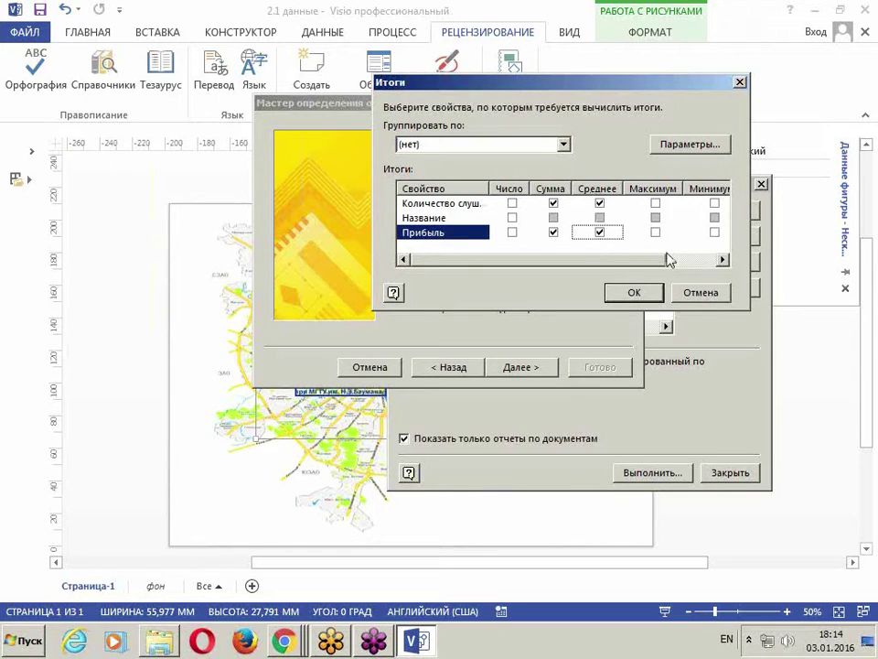
{"action": "mouse_move", "coordinate": [669, 257]}
{"action": "left_mouse_down"}
{"action": "mouse_move", "coordinate": [729, 264]}
{"action": "mouse_move", "coordinate": [656, 263]}
{"action": "left_mouse_up"}
{"action": "left_click", "coordinate": [635, 292]}
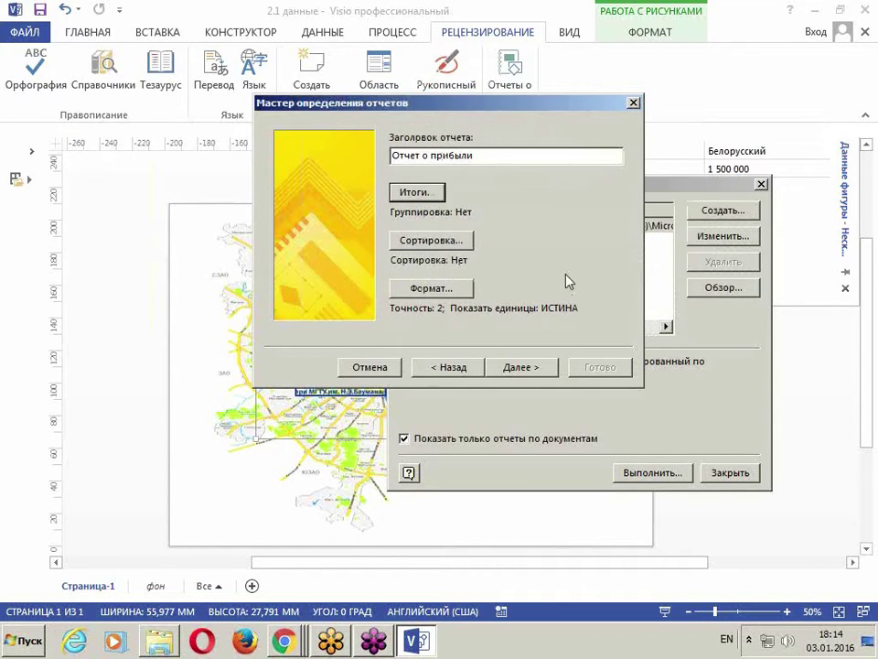
- Order the report columns as Название, Прибыль, Количество слушателей and save the report definition in this document under the suggested name
{"action": "left_click", "coordinate": [456, 242]}
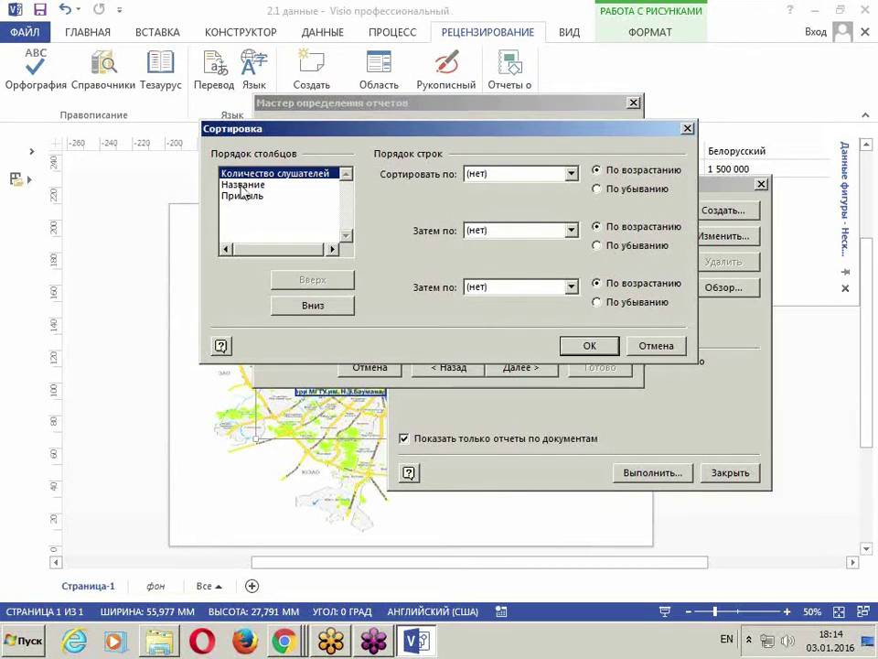
{"action": "left_click", "coordinate": [654, 347]}
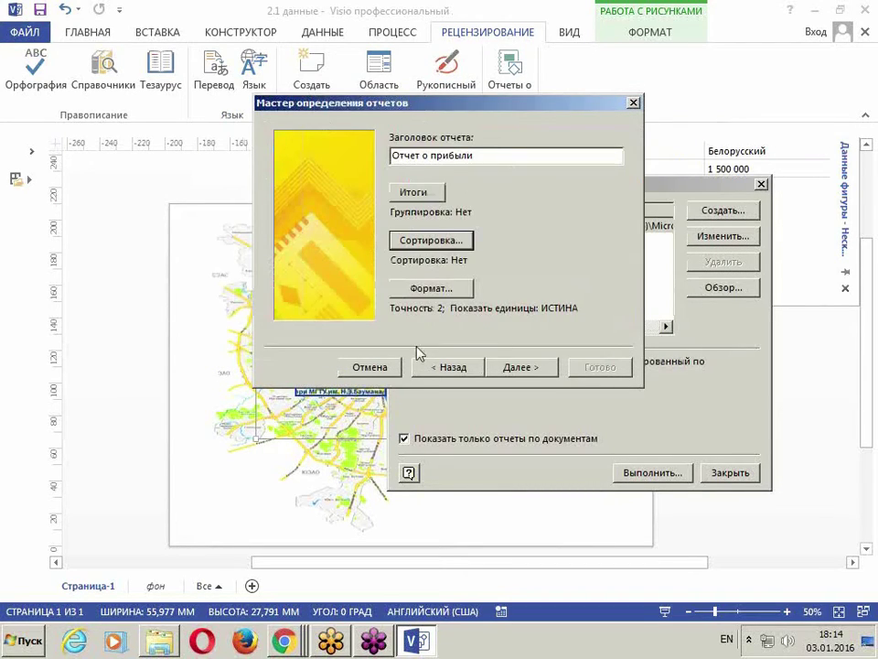
{"action": "left_click", "coordinate": [419, 241]}
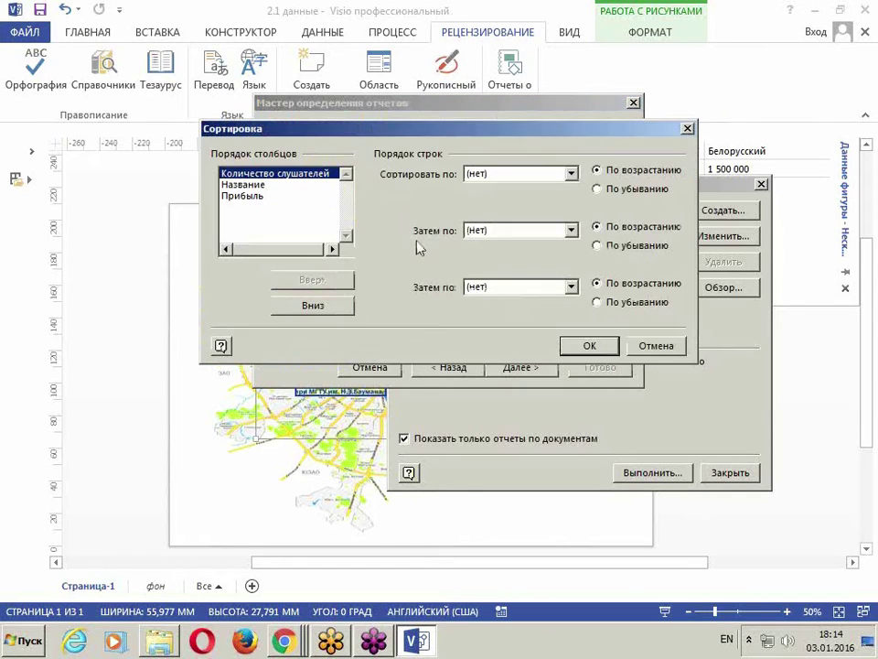
{"action": "left_click", "coordinate": [240, 186]}
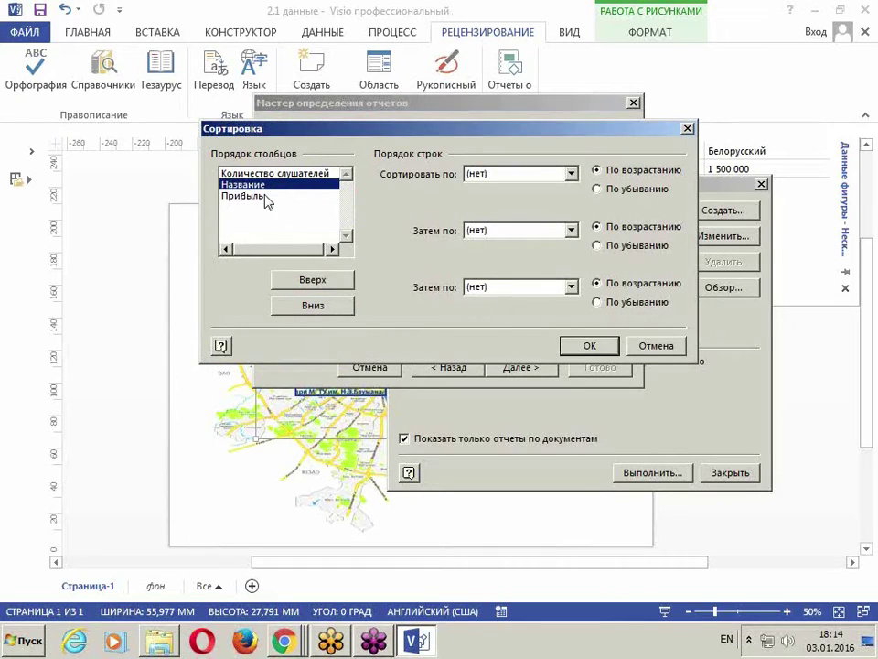
{"action": "left_click", "coordinate": [331, 280]}
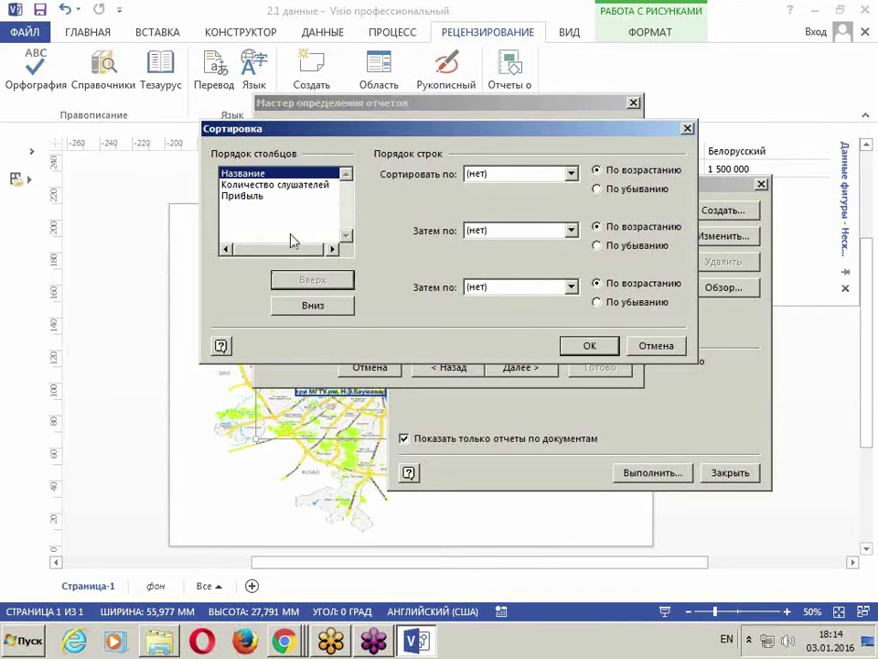
{"action": "left_click", "coordinate": [245, 210]}
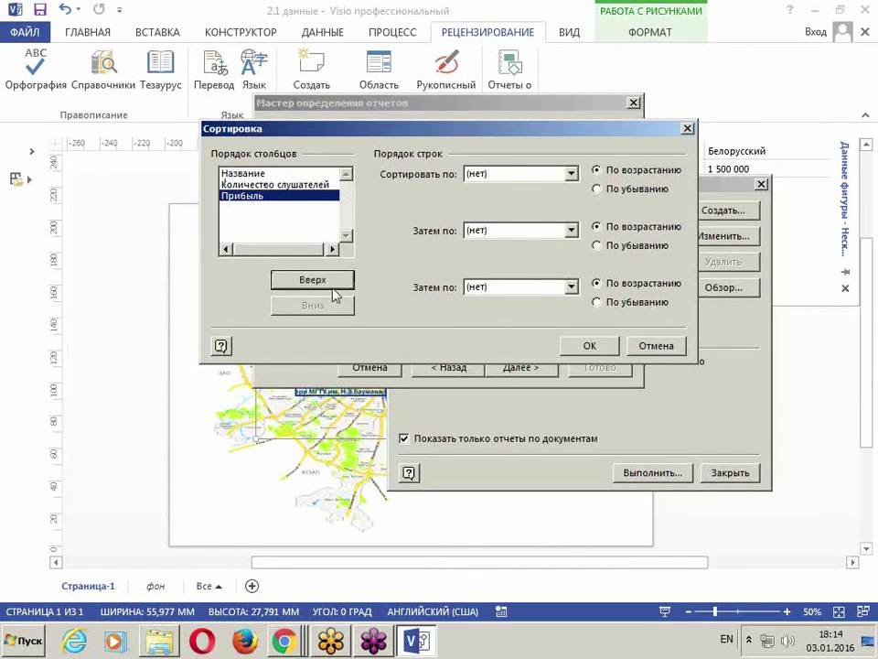
{"action": "left_click", "coordinate": [328, 283]}
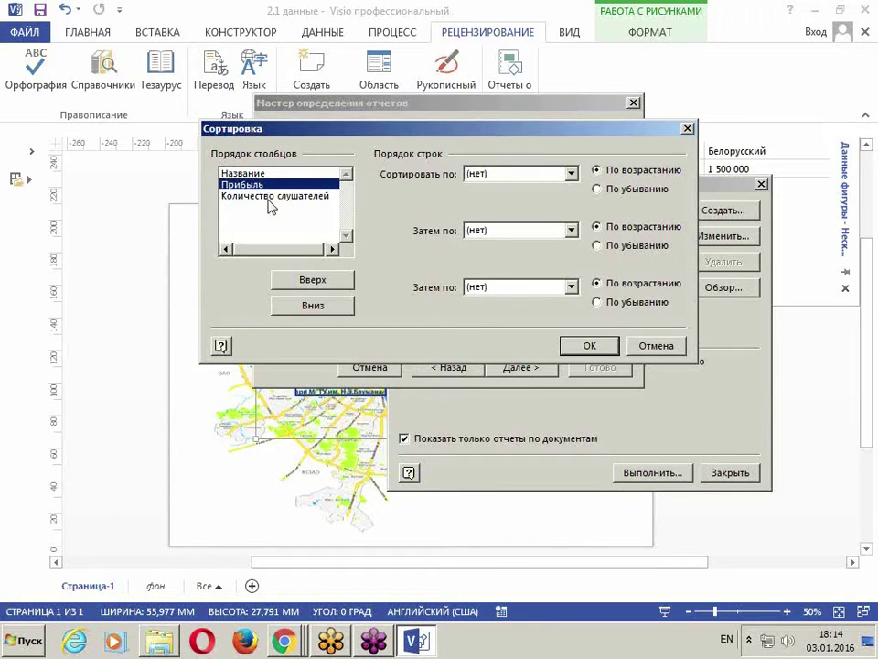
{"action": "left_click", "coordinate": [571, 345]}
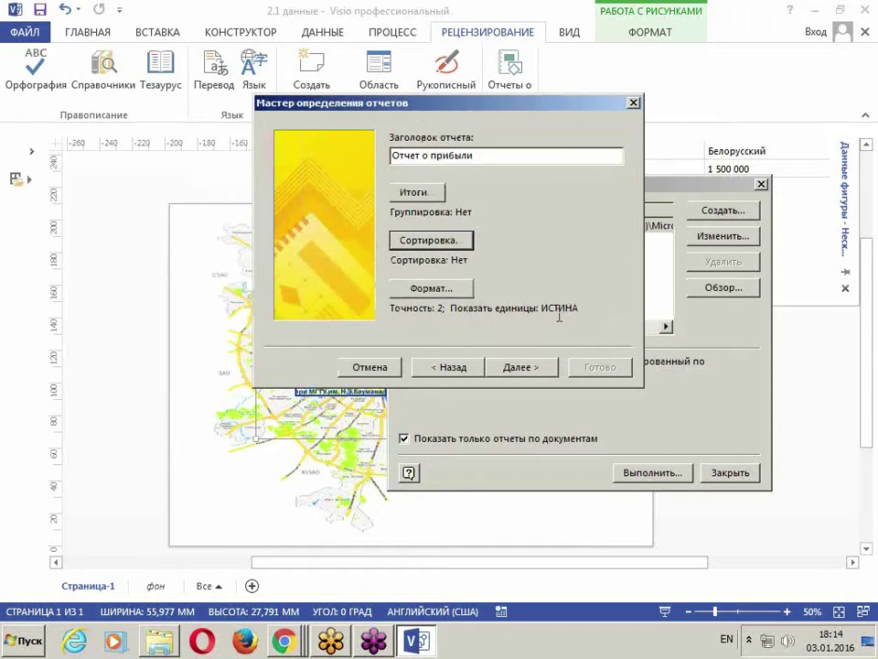
{"action": "left_click", "coordinate": [525, 370]}
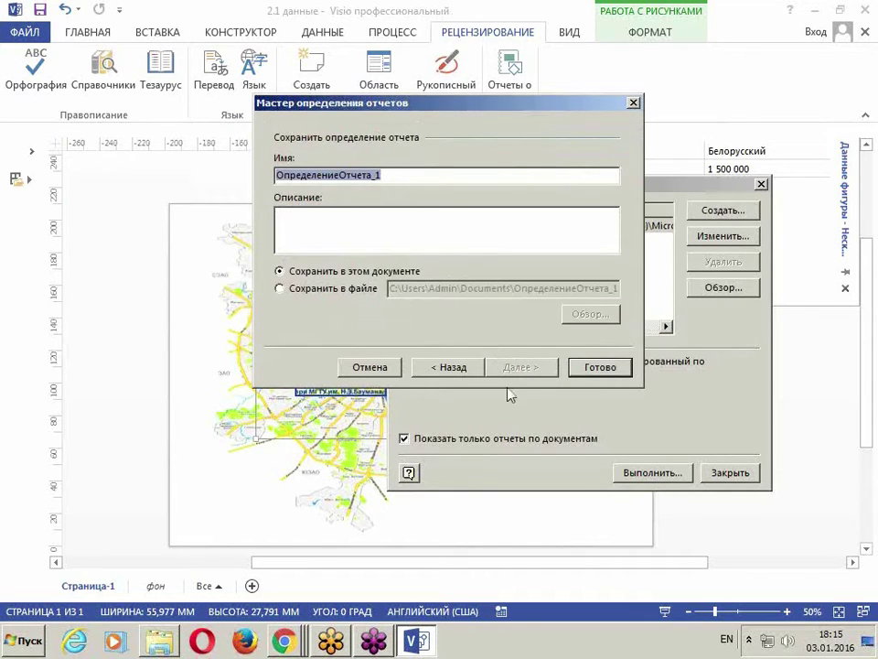
{"action": "left_click", "coordinate": [604, 368]}
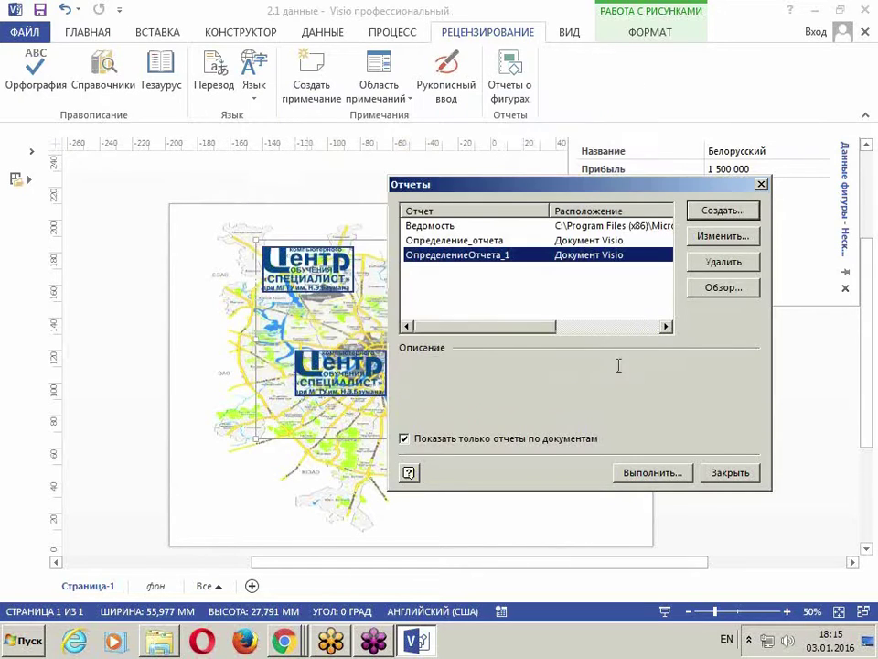
{"action": "key", "text": "alt+shift"}
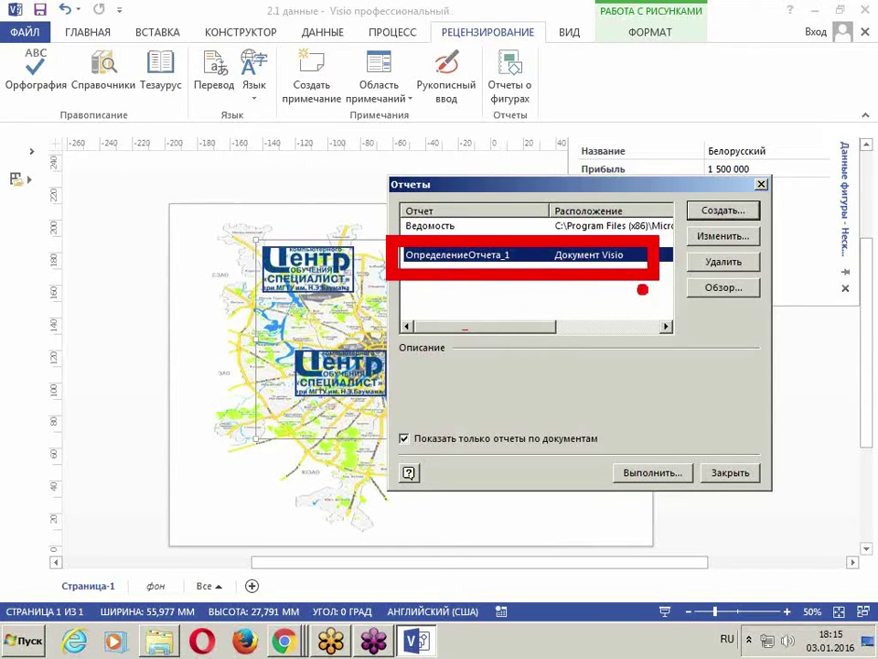
{"action": "mouse_move", "coordinate": [681, 509]}
{"action": "left_mouse_down"}
{"action": "mouse_move", "coordinate": [630, 494]}
{"action": "mouse_move", "coordinate": [631, 501]}
{"action": "left_mouse_up"}
{"action": "left_click_drag", "start_coordinate": [604, 316], "coordinate": [635, 431]}
{"action": "left_click_drag", "start_coordinate": [662, 369], "coordinate": [637, 430]}
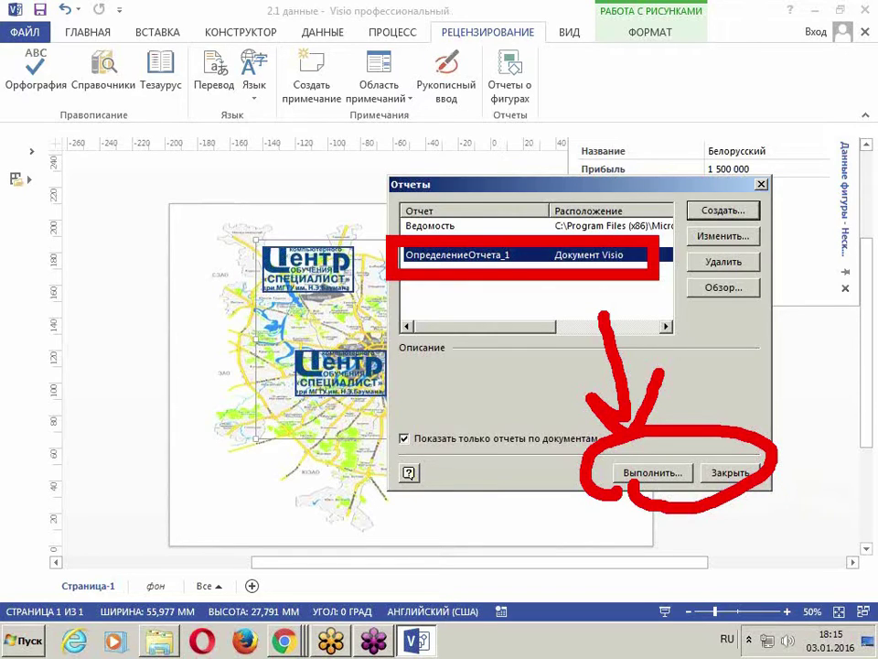
{"action": "key", "text": "Escape"}
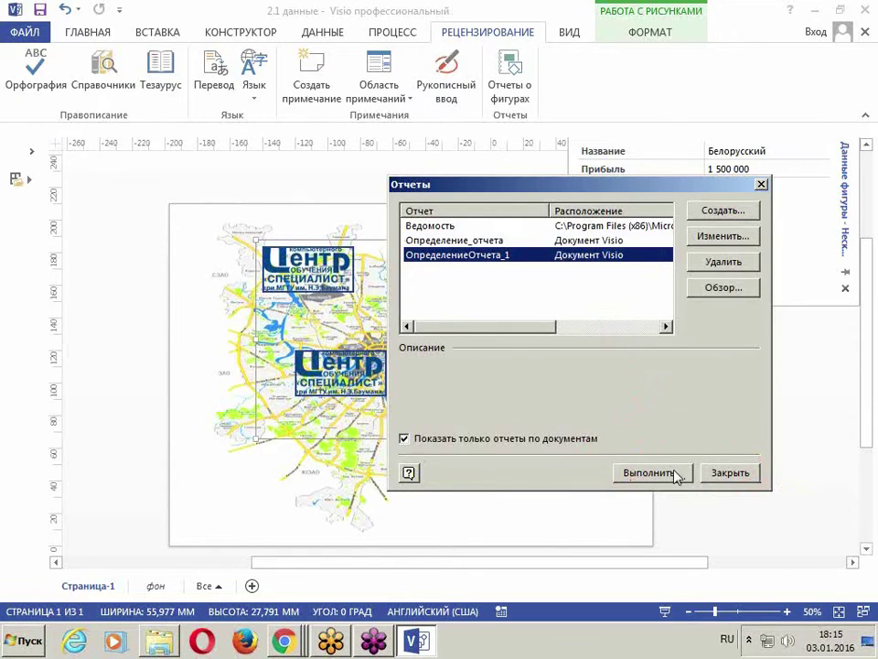
- Run the newly saved report definition in Excel format and close the generated workbook without saving it
{"action": "left_click", "coordinate": [676, 474]}
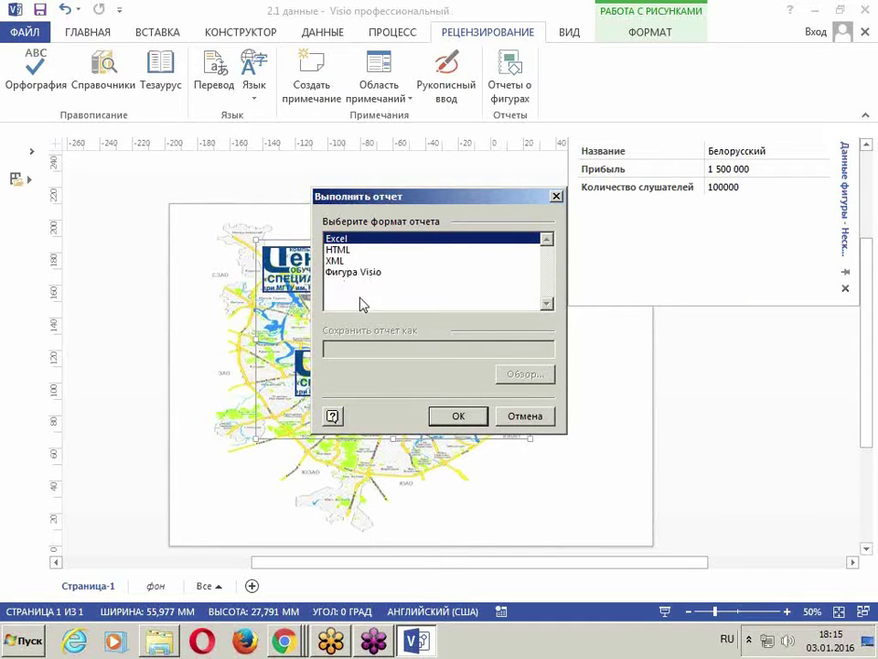
{"action": "left_click", "coordinate": [335, 262]}
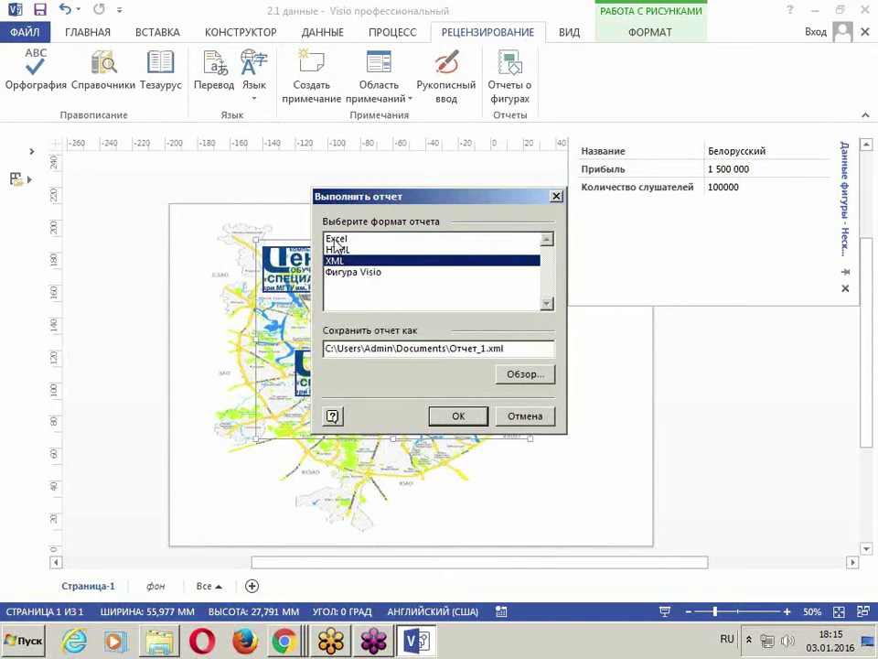
{"action": "left_click", "coordinate": [336, 239]}
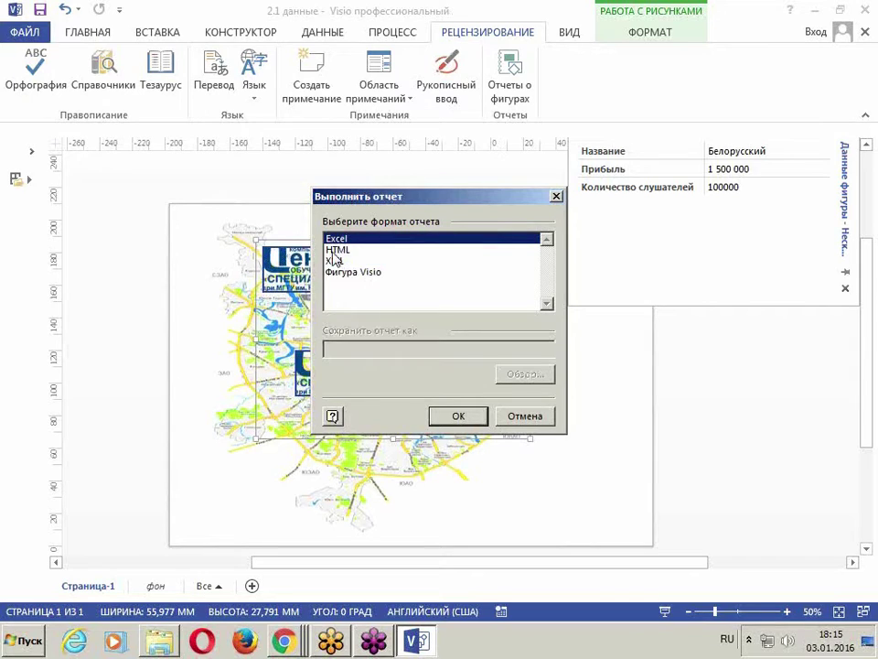
{"action": "left_click", "coordinate": [456, 415]}
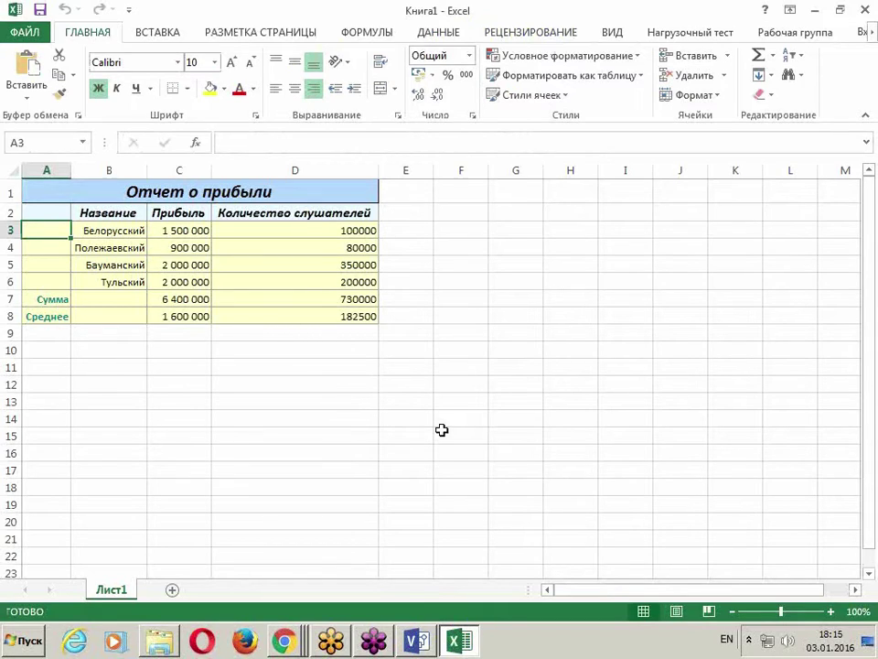
{"action": "left_click", "coordinate": [865, 9]}
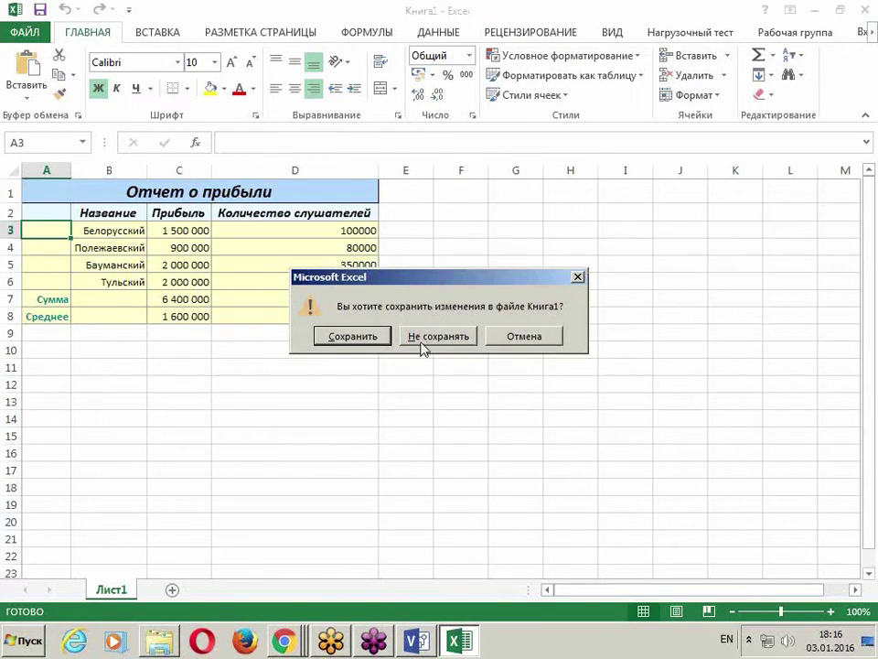
{"action": "left_click", "coordinate": [423, 342]}
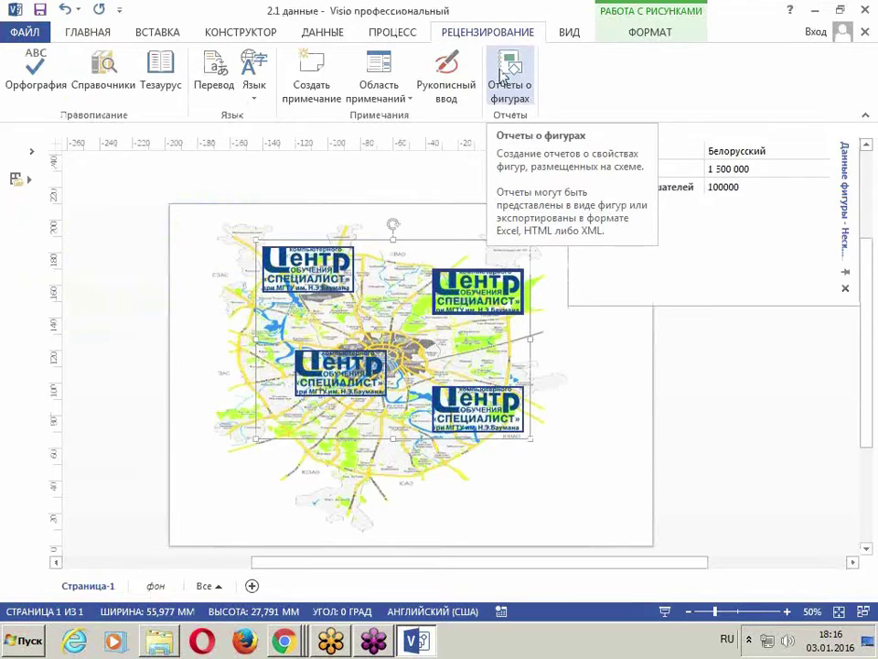
- Run the ОпределениеОтчета_1 report as a linked Visio shape and place it in the page's lower-left corner, enlarged to about 151 × 55 mm
{"action": "left_click", "coordinate": [502, 78]}
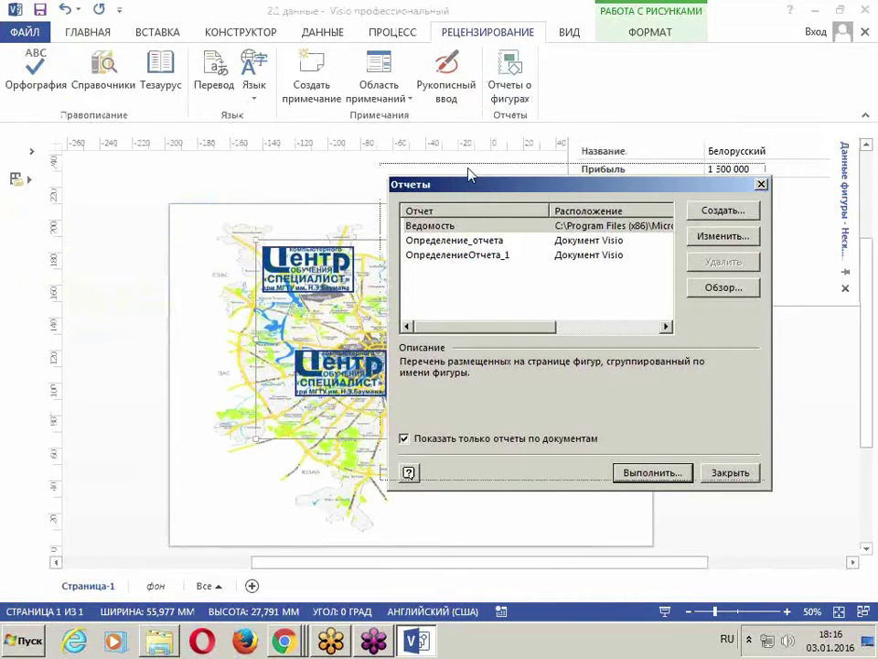
{"action": "left_click_drag", "start_coordinate": [476, 186], "coordinate": [451, 160]}
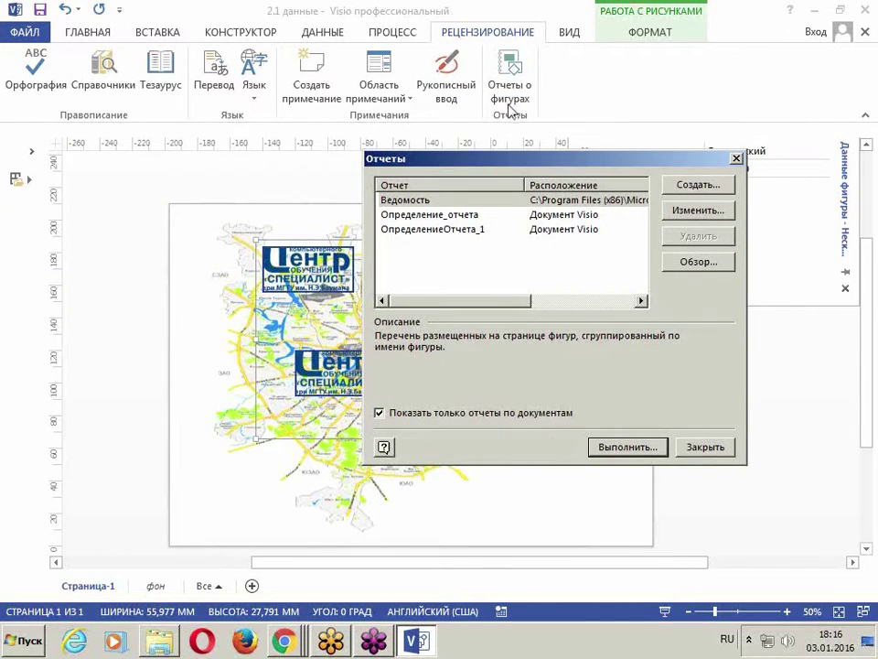
{"action": "left_click", "coordinate": [423, 230]}
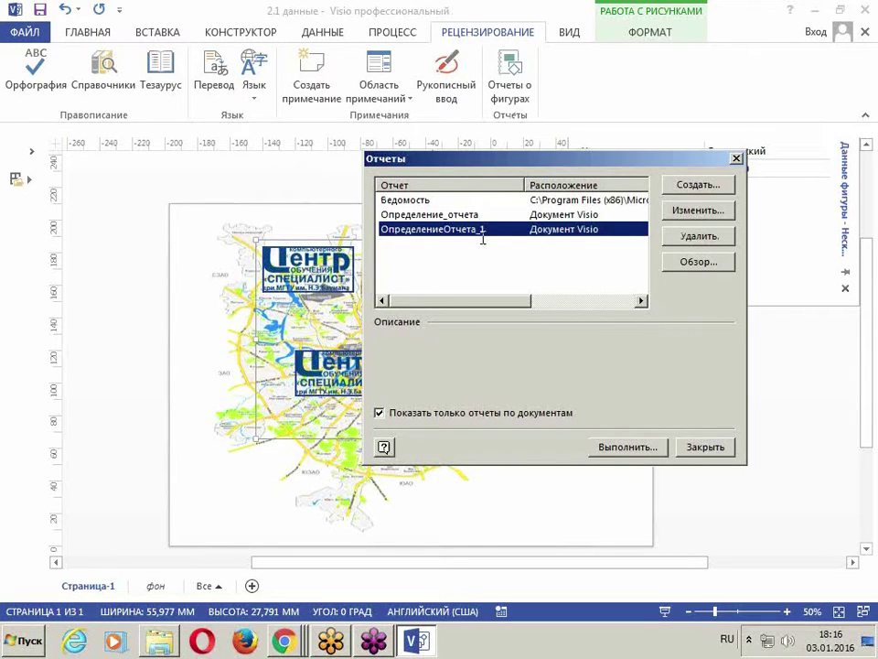
{"action": "left_click", "coordinate": [609, 445]}
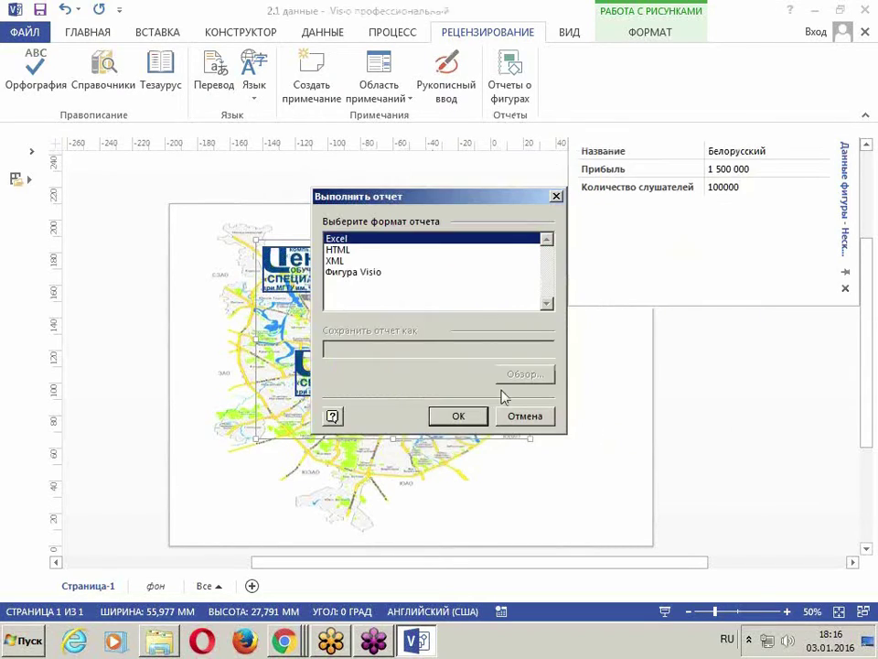
{"action": "left_click", "coordinate": [340, 274]}
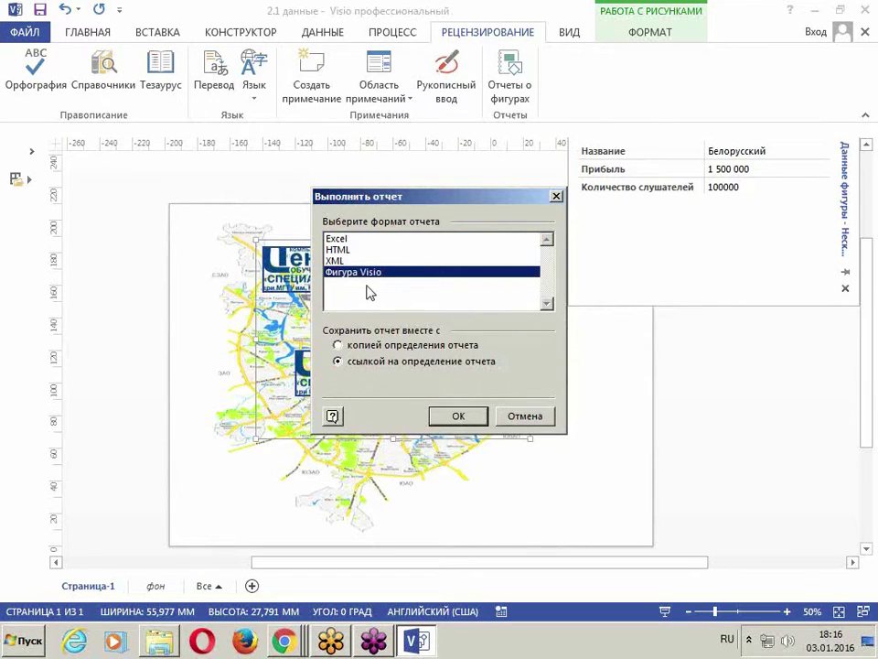
{"action": "left_click", "coordinate": [457, 416]}
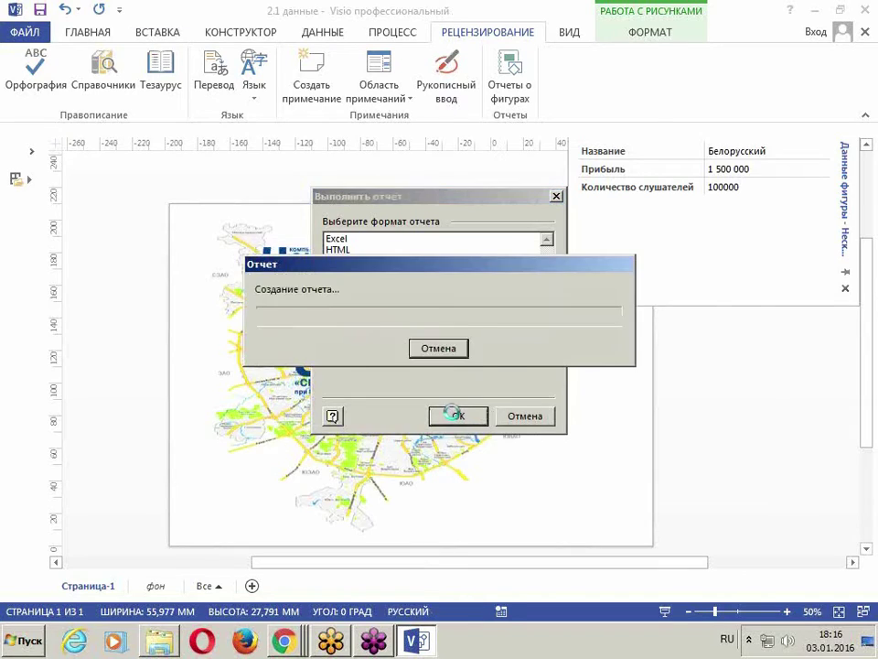
{"action": "left_click_drag", "start_coordinate": [285, 459], "coordinate": [309, 477]}
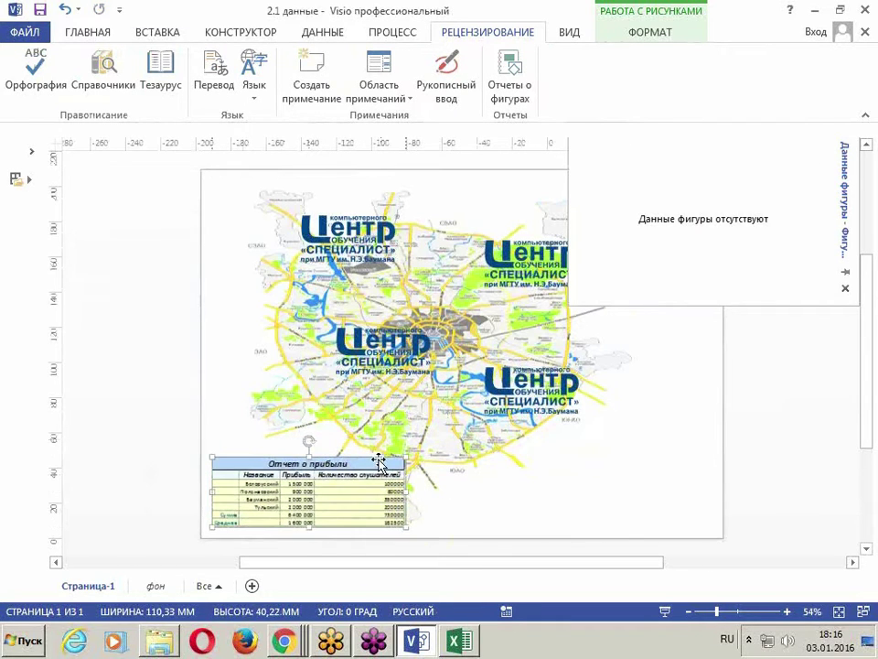
{"action": "left_click_drag", "start_coordinate": [405, 455], "coordinate": [447, 427]}
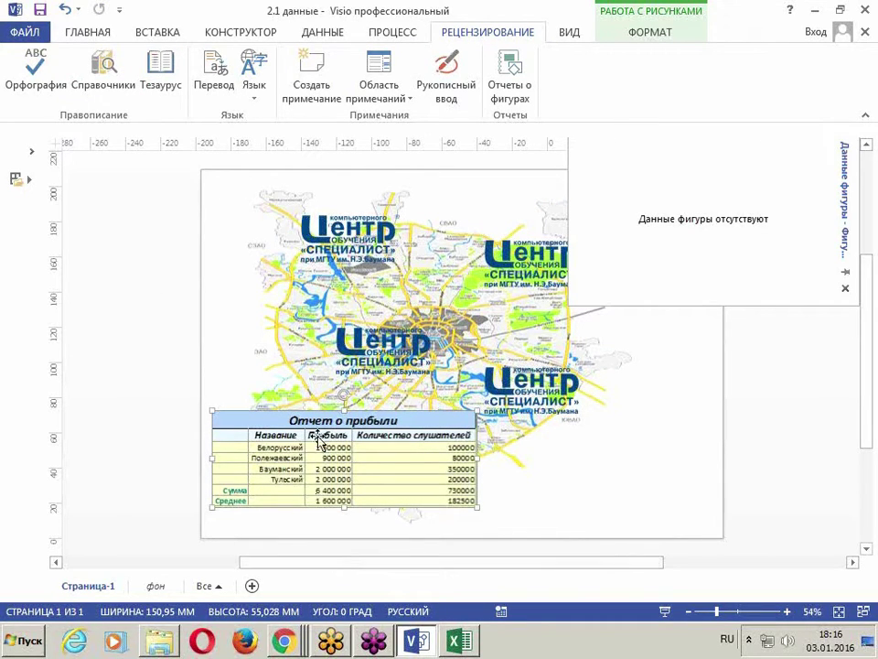
- Examine the embedded worksheet behind the report shape and compare it with the shape data of the central Бауманский logo
{"action": "double_click", "coordinate": [348, 448]}
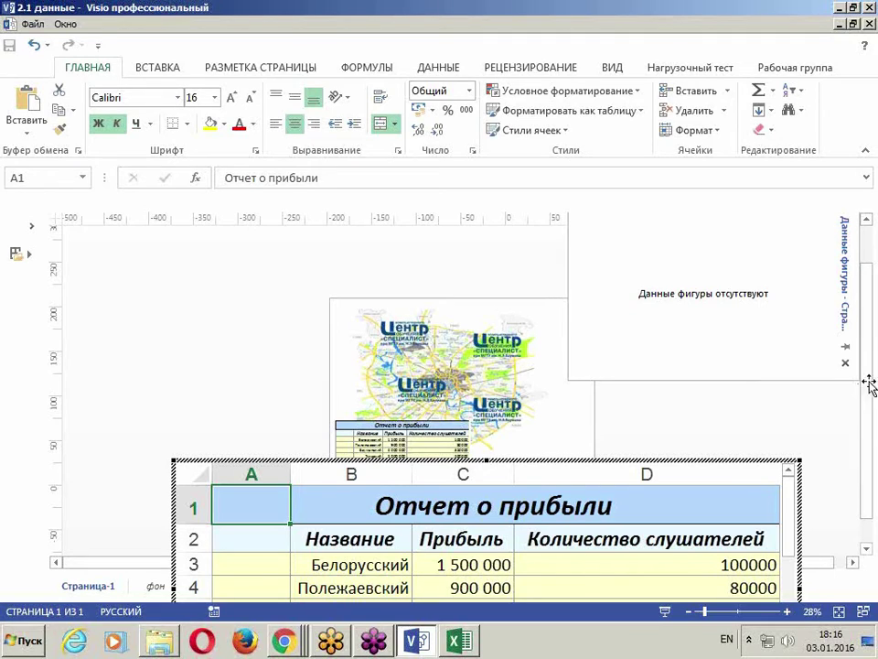
{"action": "left_click", "coordinate": [552, 415]}
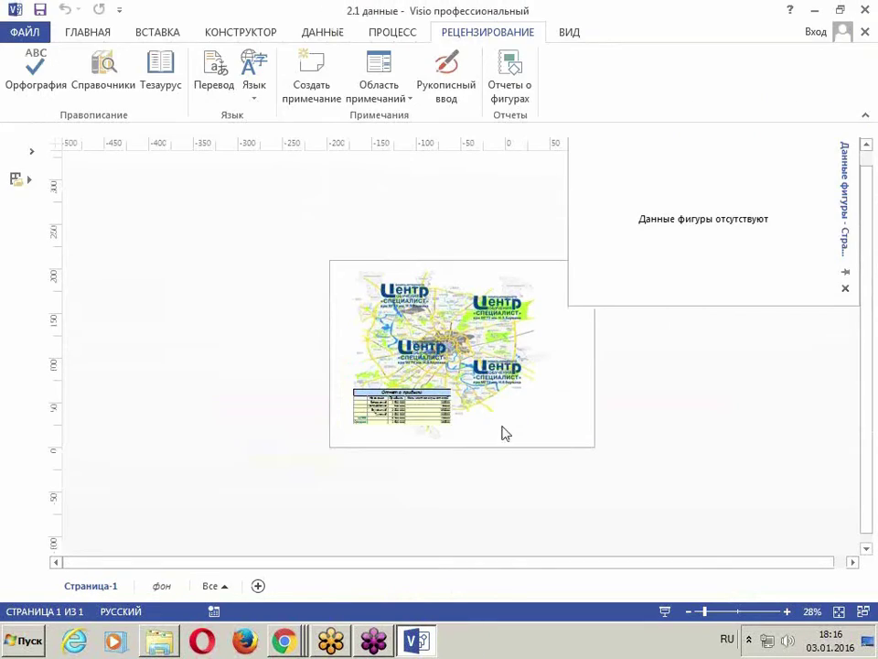
{"action": "scroll", "coordinate": [412, 411], "scroll_direction": "up", "scroll_amount": 5, "text": "ctrl"}
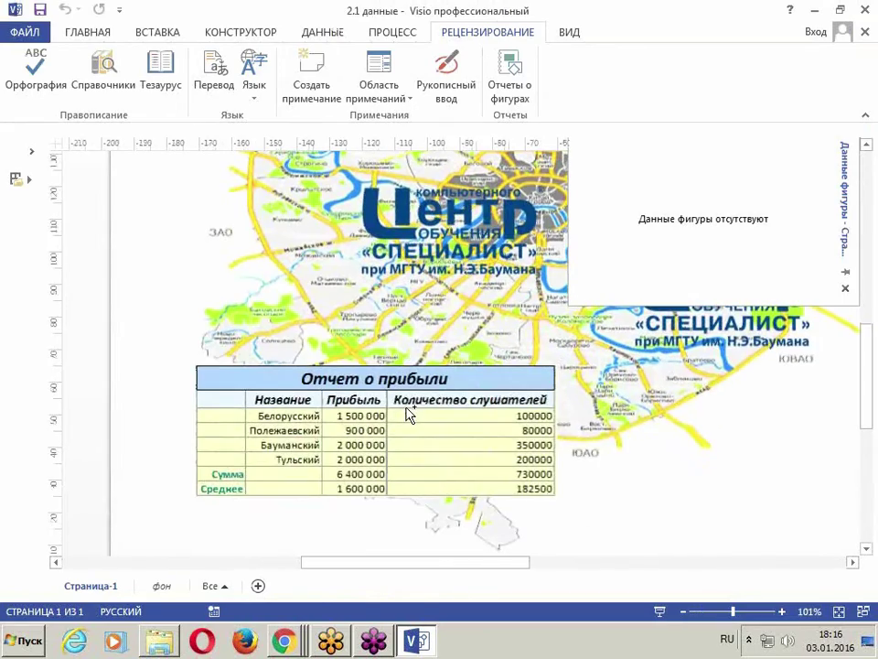
{"action": "double_click", "coordinate": [401, 413]}
{"action": "scroll", "coordinate": [400, 410], "scroll_direction": "down", "scroll_amount": 1}
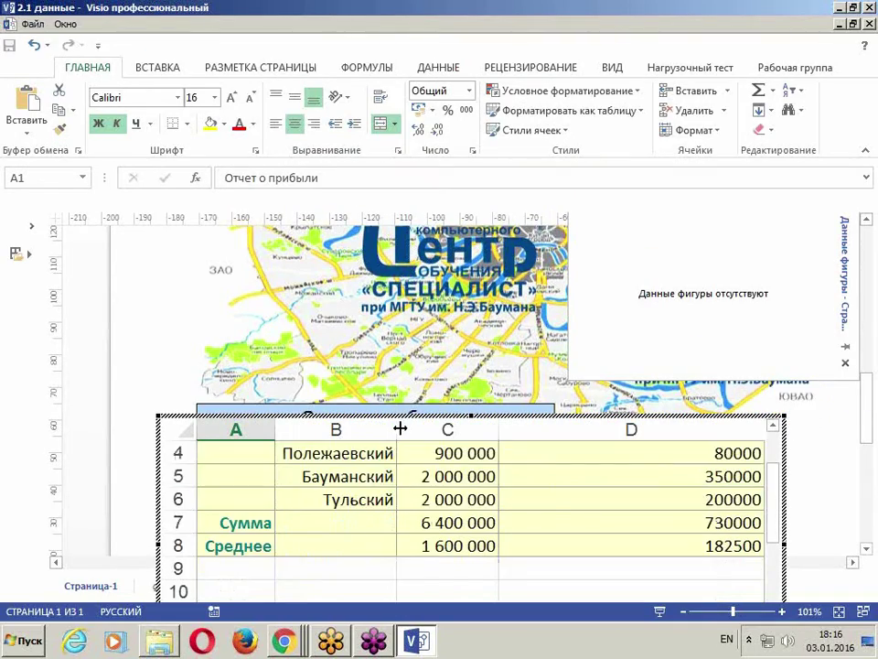
{"action": "scroll", "coordinate": [395, 431], "scroll_direction": "up", "scroll_amount": 1}
{"action": "left_click", "coordinate": [356, 309]}
{"action": "scroll", "coordinate": [402, 388], "scroll_direction": "up", "scroll_amount": 3}
{"action": "scroll", "coordinate": [401, 395], "scroll_direction": "down", "scroll_amount": 4, "text": "ctrl"}
{"action": "scroll", "coordinate": [494, 458], "scroll_direction": "up", "scroll_amount": 1, "text": "ctrl"}
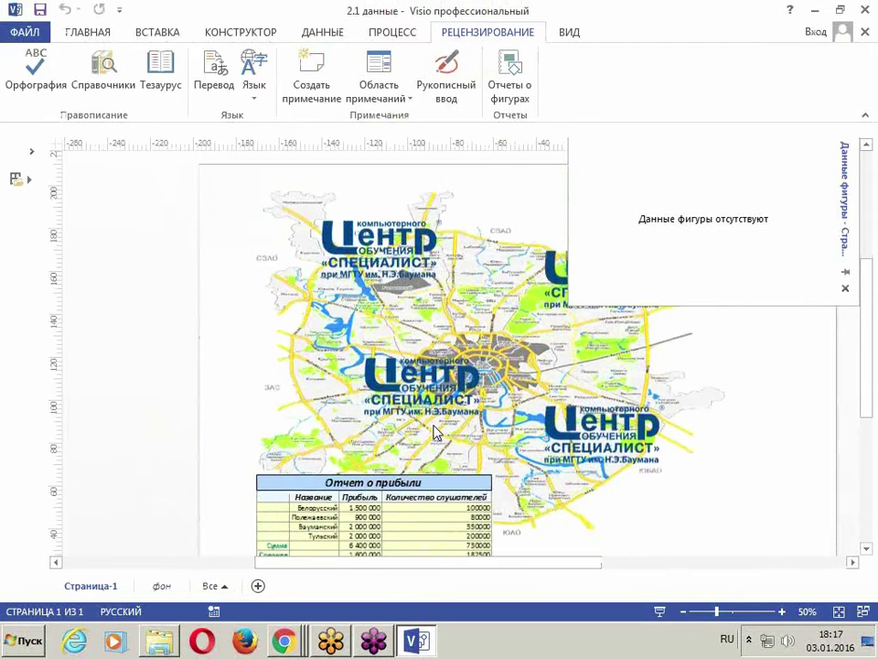
{"action": "left_click", "coordinate": [444, 389]}
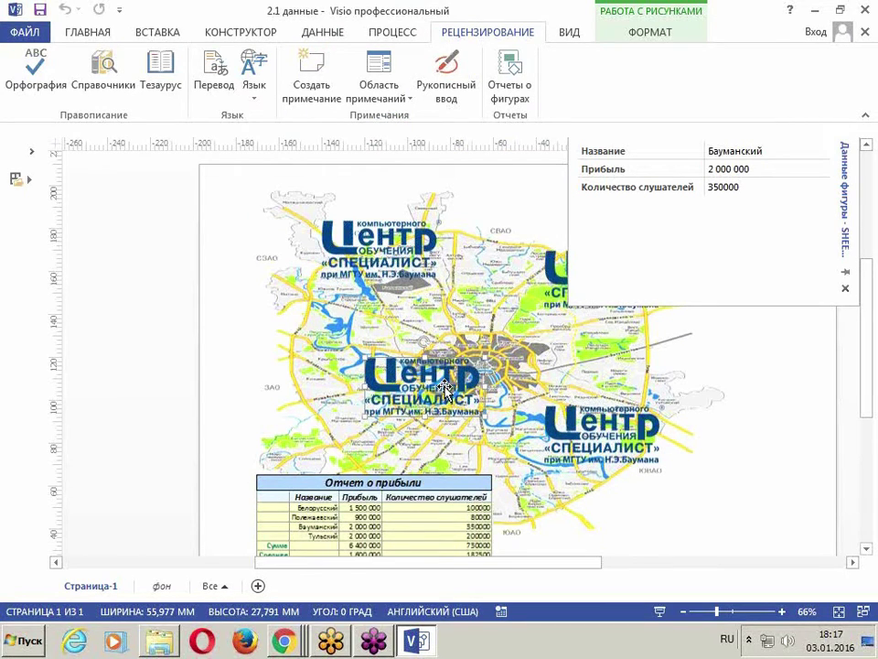
{"action": "left_click", "coordinate": [443, 387]}
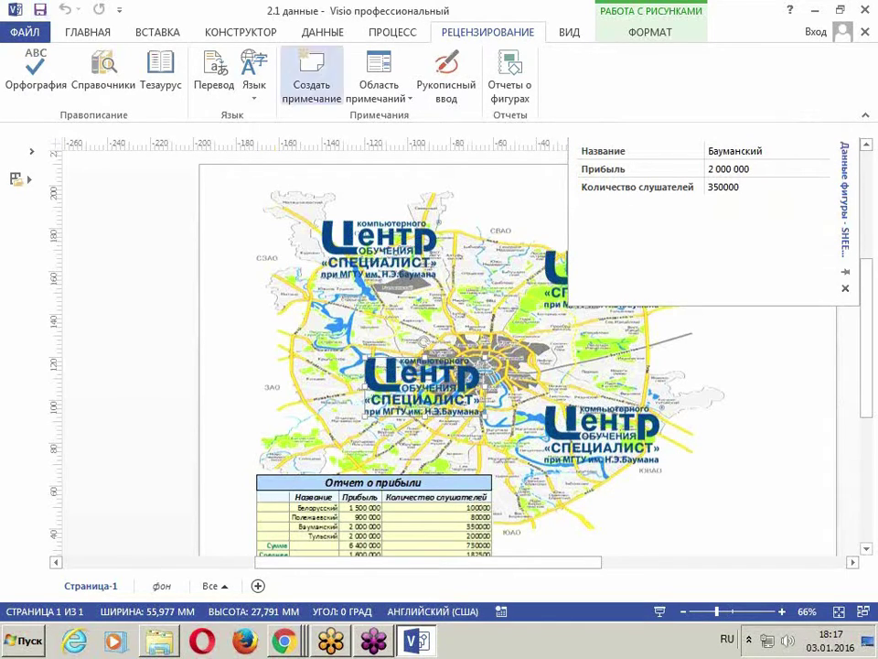
- Close the "2.1 данные" drawing and open "2.2 внешние данные" from the Семинар VISIO folder
{"action": "left_click", "coordinate": [863, 9]}
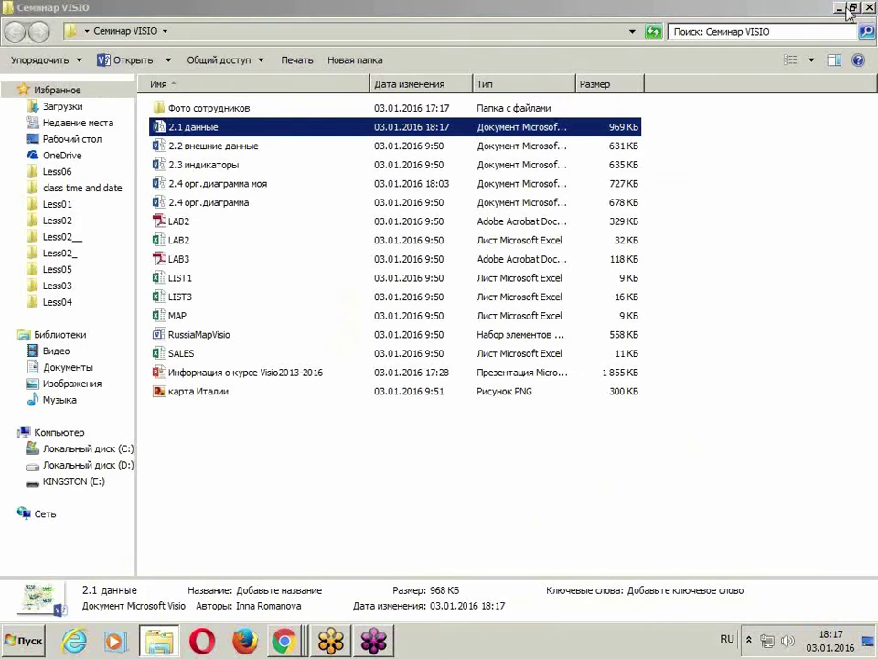
{"action": "left_click", "coordinate": [771, 250]}
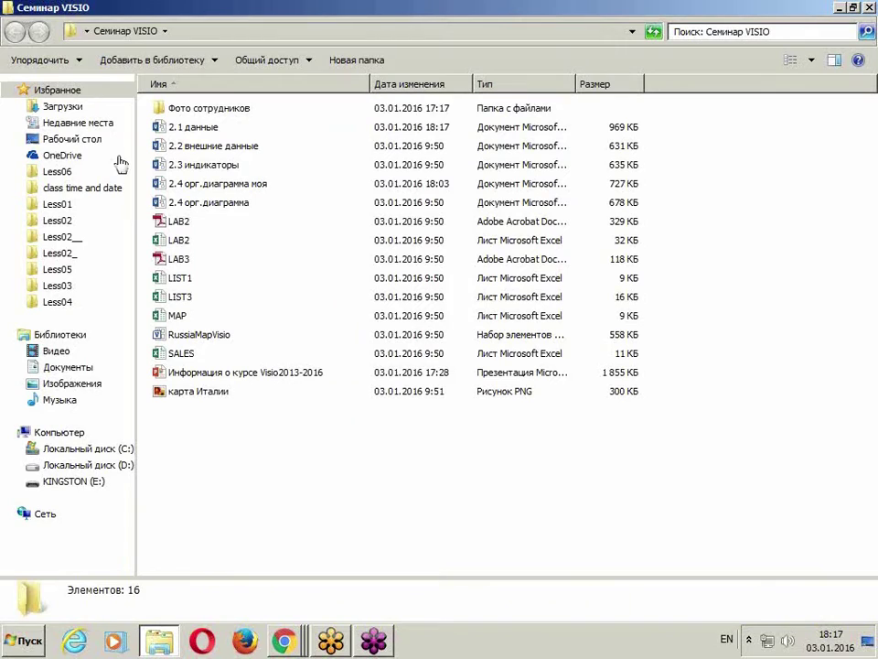
{"action": "left_click", "coordinate": [208, 148]}
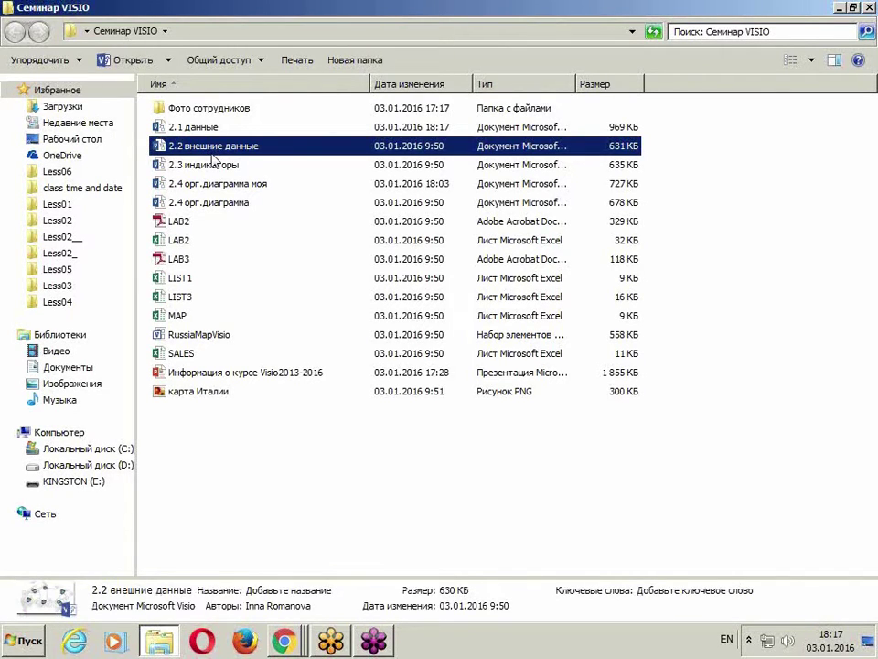
{"action": "double_click", "coordinate": [210, 151]}
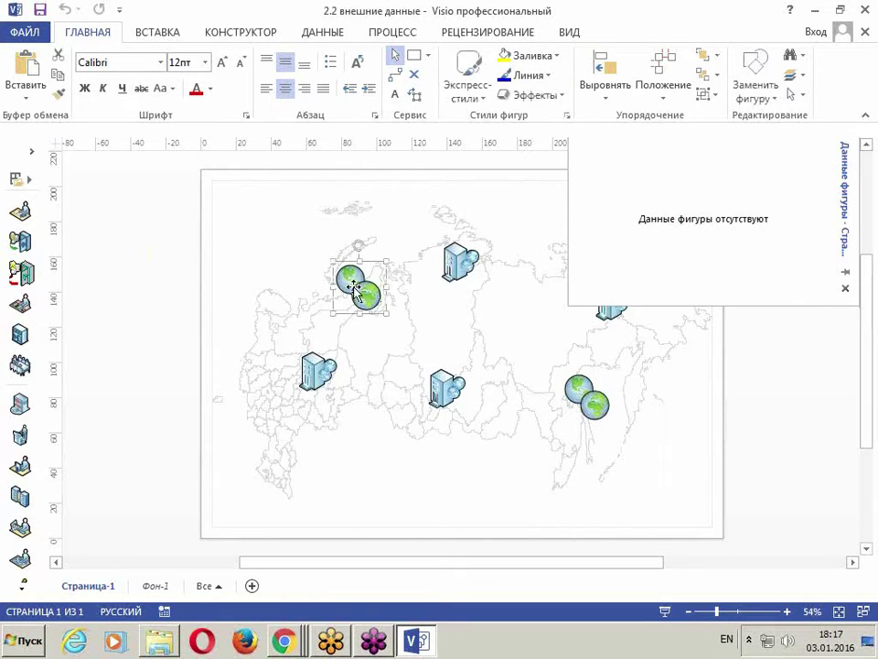
- Check several branch building shapes on the Russia map for existing shape data
{"action": "left_click", "coordinate": [320, 371]}
{"action": "left_click", "coordinate": [459, 262]}
{"action": "left_click", "coordinate": [439, 395]}
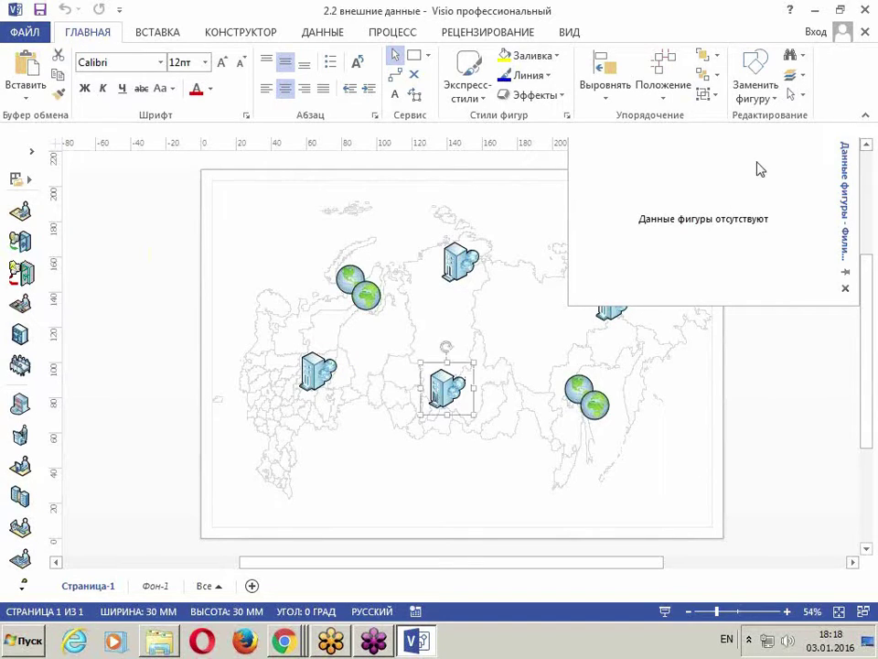
- Reposition the Shape Data window and resize it into a narrow, tall pane beside the page so it does not cover the map
{"action": "double_click", "coordinate": [842, 154]}
{"action": "left_click_drag", "start_coordinate": [686, 166], "coordinate": [843, 205]}
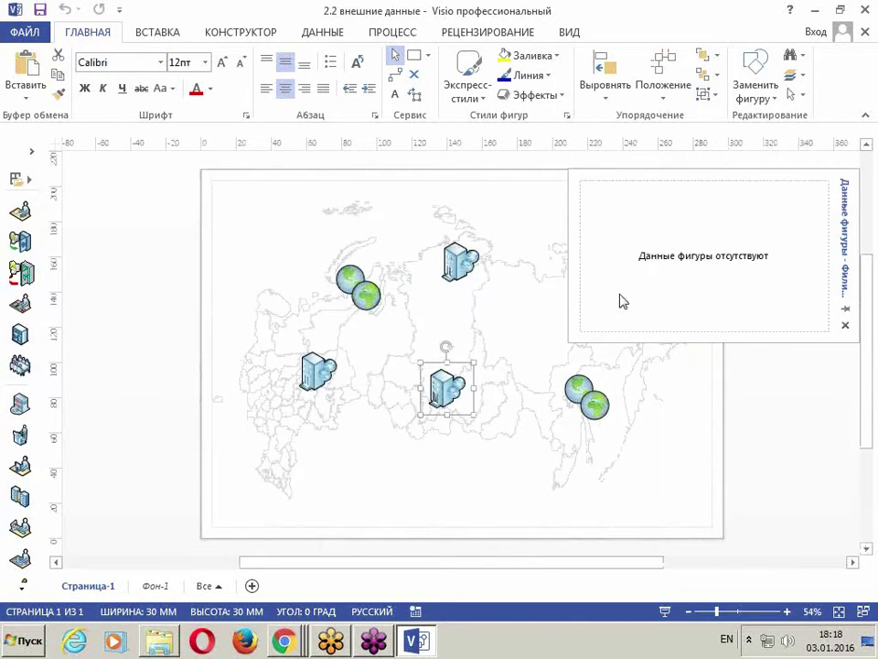
{"action": "left_click_drag", "start_coordinate": [570, 340], "coordinate": [729, 520]}
{"action": "left_click", "coordinate": [484, 320]}
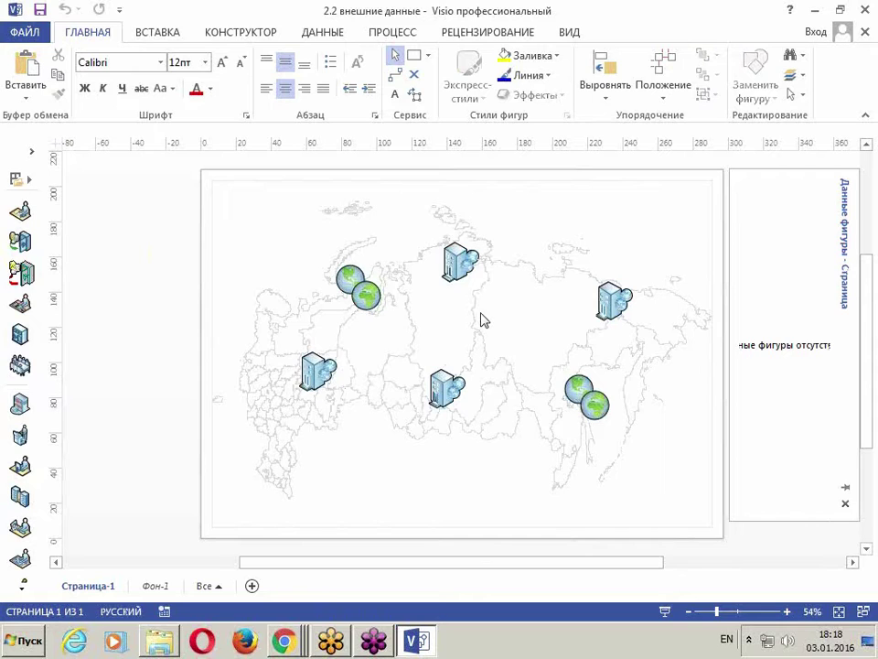
- Switch to the Семинар VISIO folder via the desktop and open the SALES workbook in Excel
{"action": "key", "text": "super+d"}
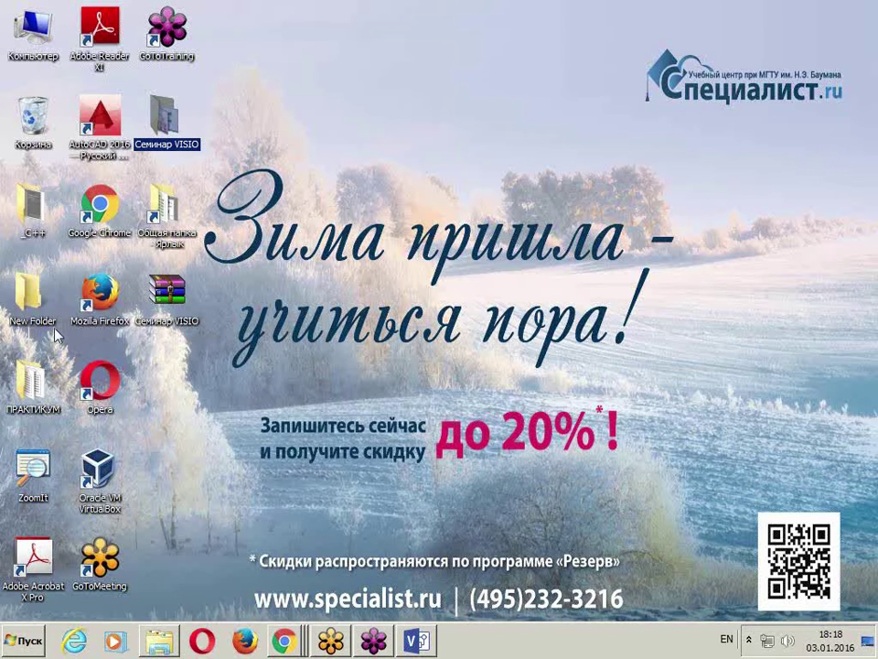
{"action": "double_click", "coordinate": [188, 149]}
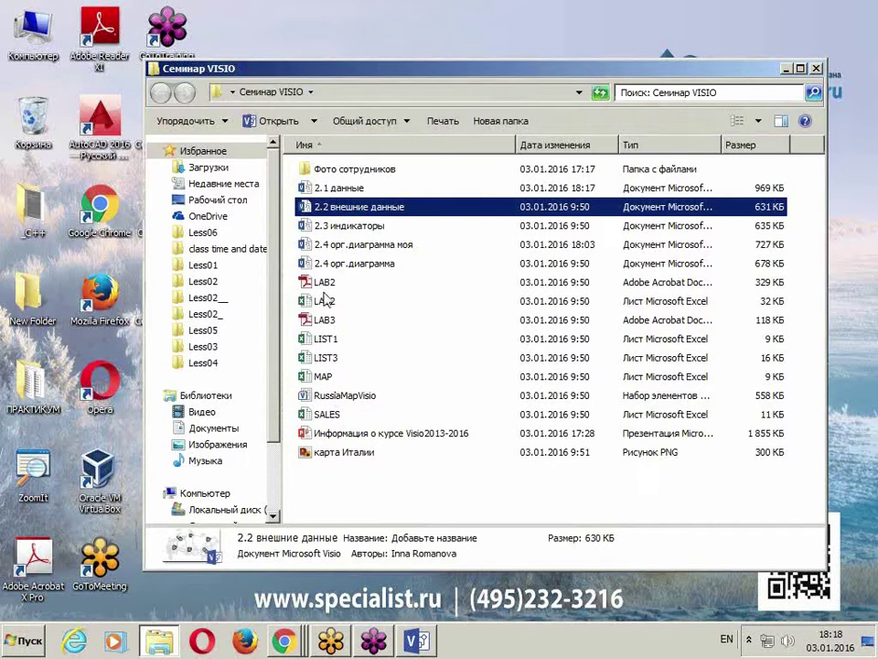
{"action": "double_click", "coordinate": [321, 414]}
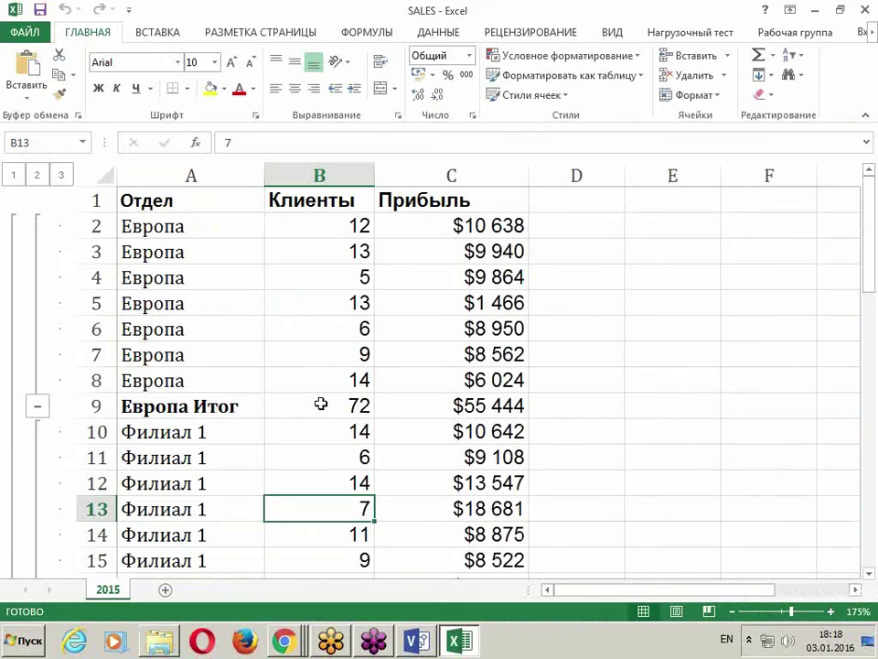
- Examine the Отдел, Клиенты and Прибыль columns on sheet 2015, including the Европа rows and their subtotal
{"action": "scroll", "coordinate": [319, 395], "scroll_direction": "down", "scroll_amount": 12}
{"action": "scroll", "coordinate": [319, 386], "scroll_direction": "up", "scroll_amount": 10}
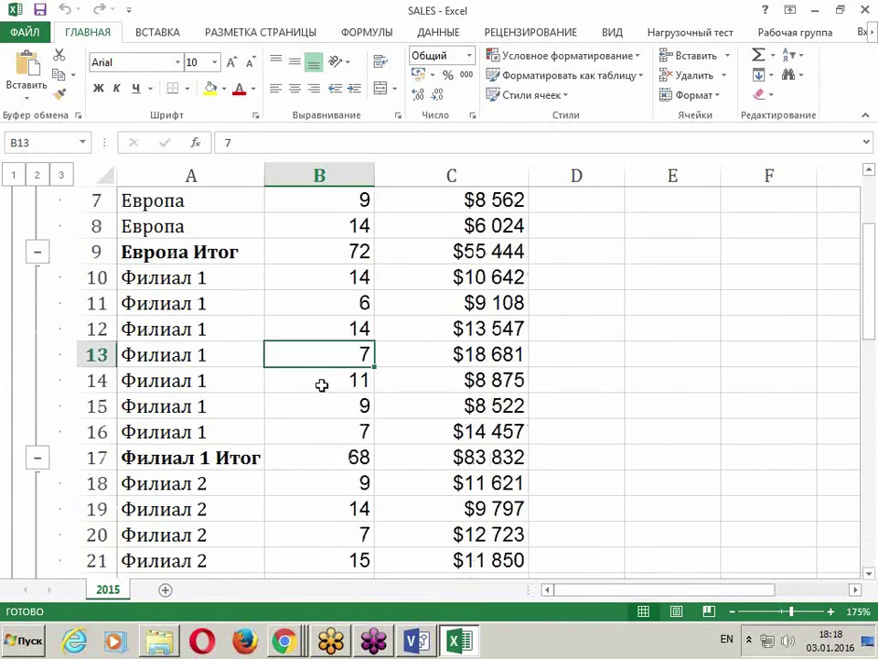
{"action": "scroll", "coordinate": [321, 386], "scroll_direction": "up", "scroll_amount": 2}
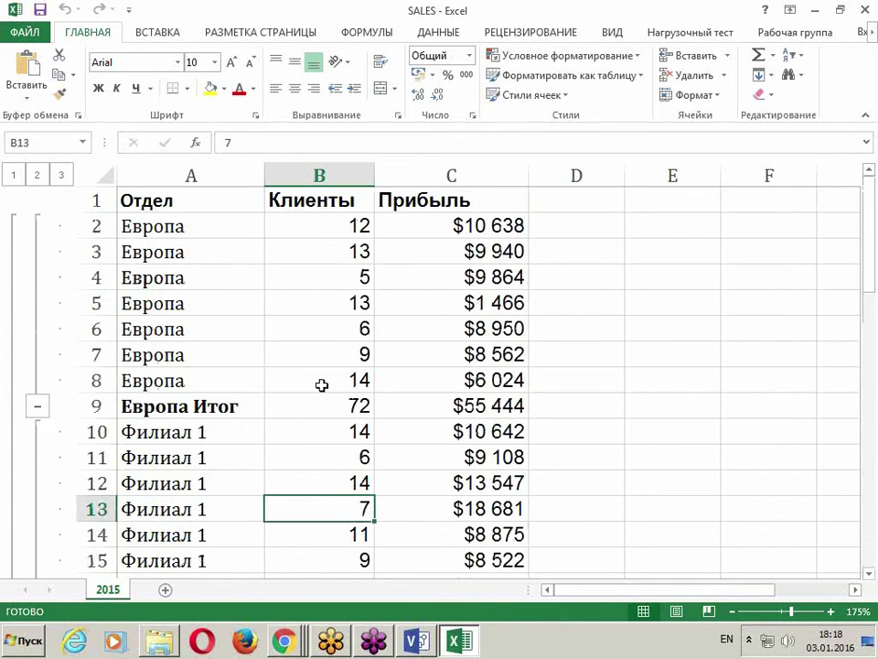
{"action": "left_click", "coordinate": [222, 406]}
{"action": "left_click", "coordinate": [347, 410]}
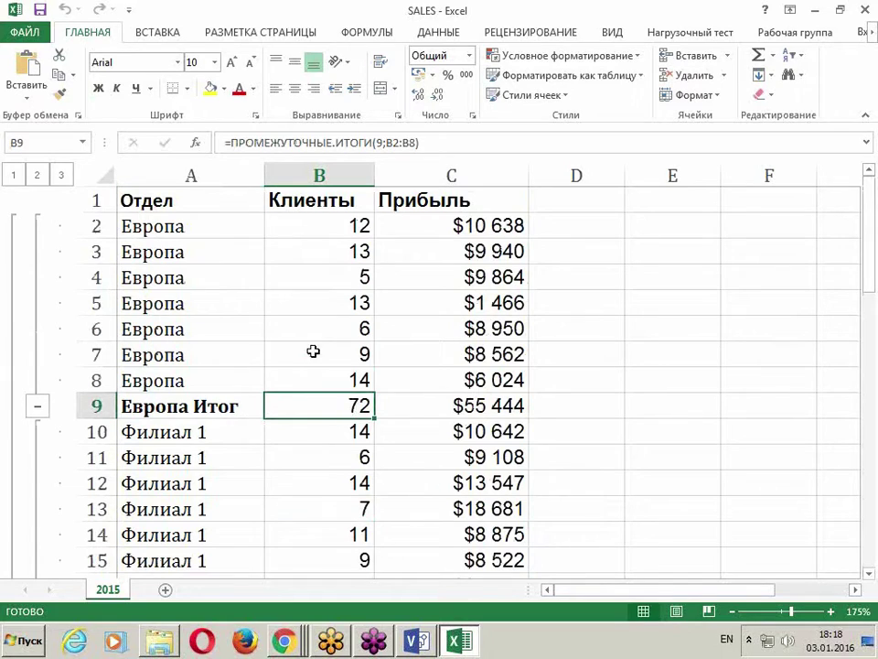
{"action": "left_click", "coordinate": [202, 207]}
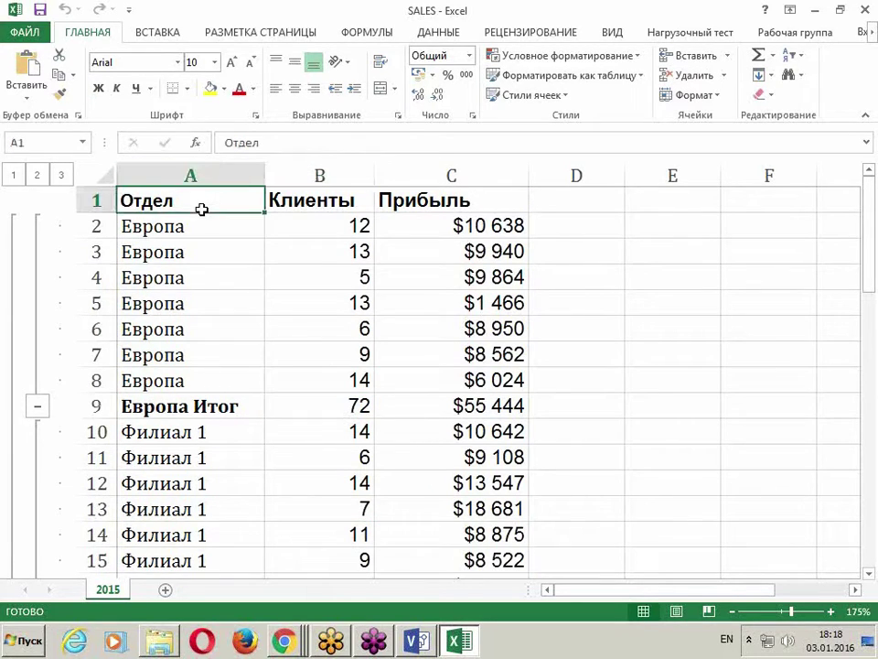
{"action": "left_click", "coordinate": [318, 208]}
{"action": "left_click", "coordinate": [400, 201]}
{"action": "left_click", "coordinate": [200, 231]}
{"action": "left_click_drag", "start_coordinate": [200, 230], "coordinate": [195, 386]}
{"action": "left_click_drag", "start_coordinate": [337, 405], "coordinate": [454, 406]}
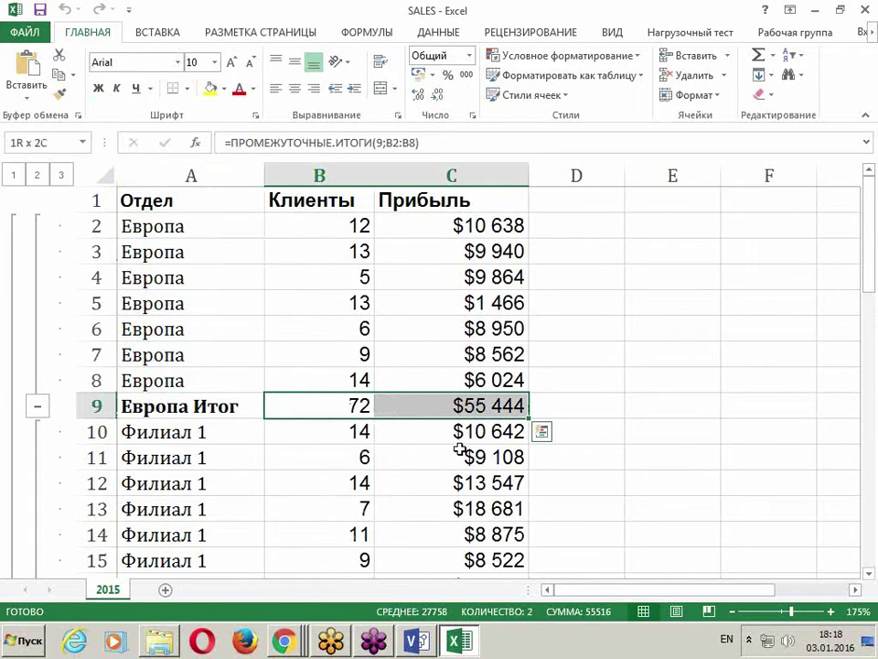
{"action": "left_click", "coordinate": [224, 407]}
{"action": "left_click_drag", "start_coordinate": [224, 407], "coordinate": [450, 403]}
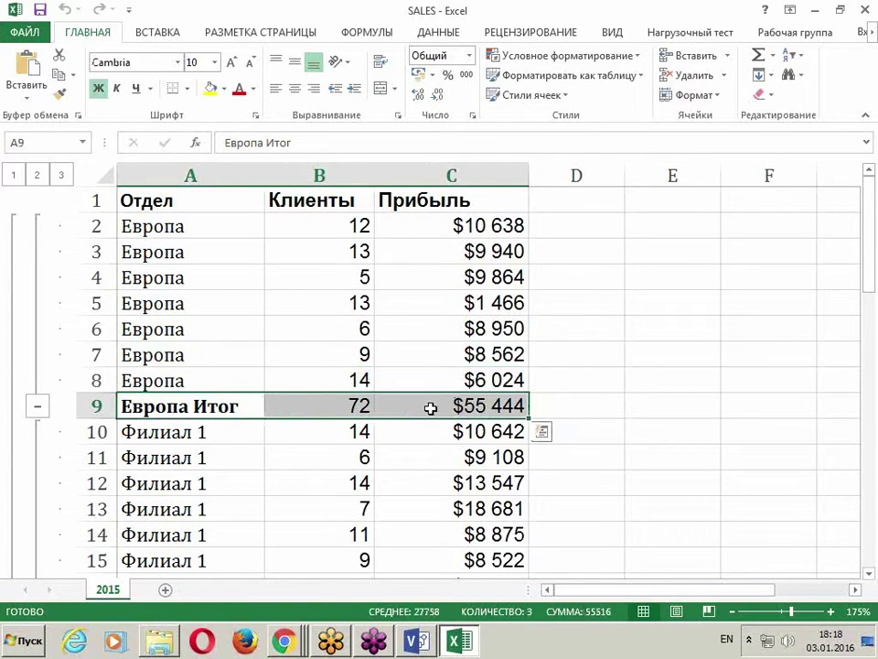
- Examine the subtotal rows for Филиал 1, Филиал 2 and Китай in the sales table
{"action": "scroll", "coordinate": [151, 386], "scroll_direction": "down", "scroll_amount": 3}
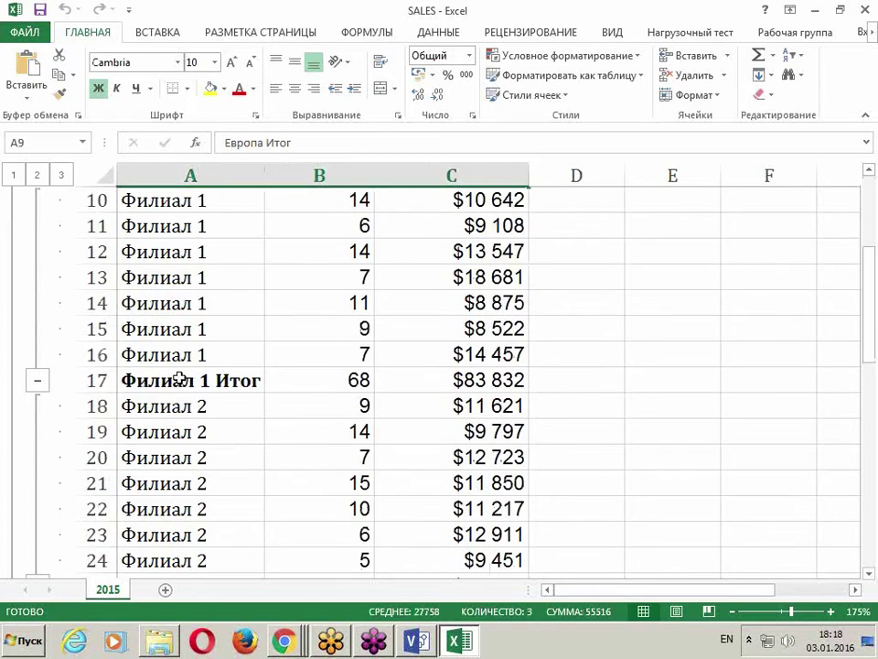
{"action": "left_click_drag", "start_coordinate": [259, 384], "coordinate": [371, 396]}
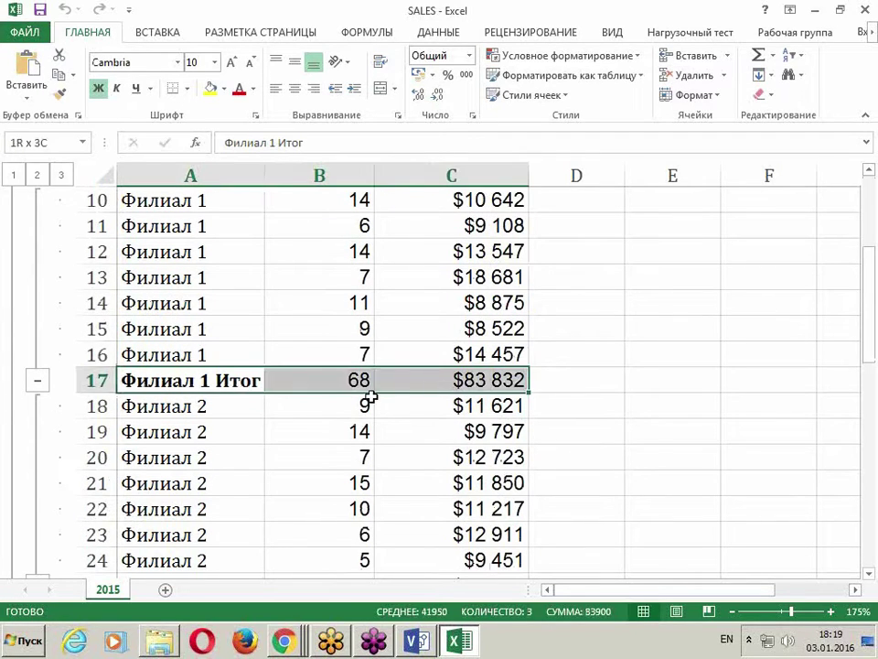
{"action": "scroll", "coordinate": [338, 406], "scroll_direction": "down", "scroll_amount": 2}
{"action": "left_click_drag", "start_coordinate": [205, 432], "coordinate": [456, 431]}
{"action": "scroll", "coordinate": [315, 425], "scroll_direction": "down", "scroll_amount": 3}
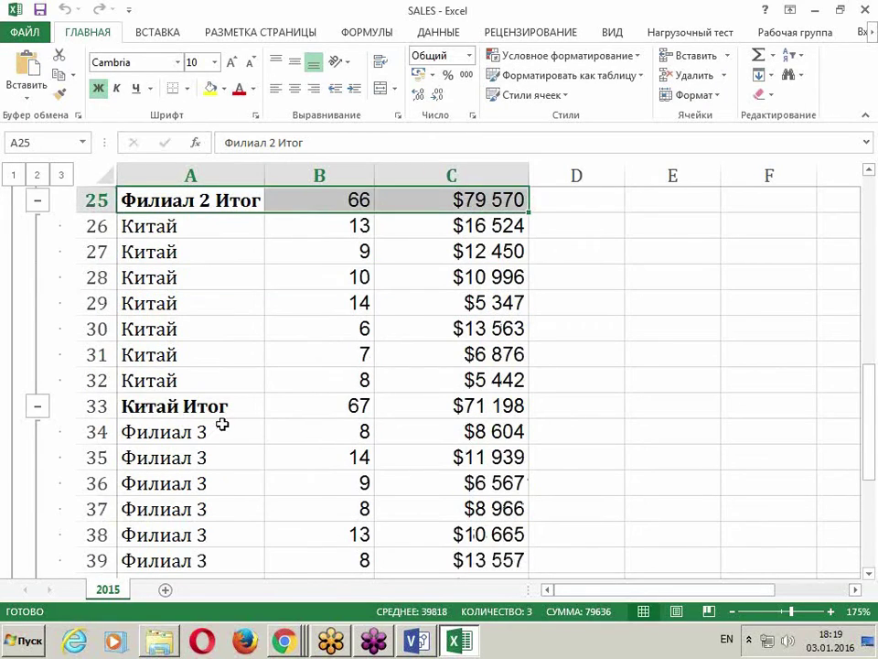
{"action": "left_click_drag", "start_coordinate": [228, 405], "coordinate": [415, 411]}
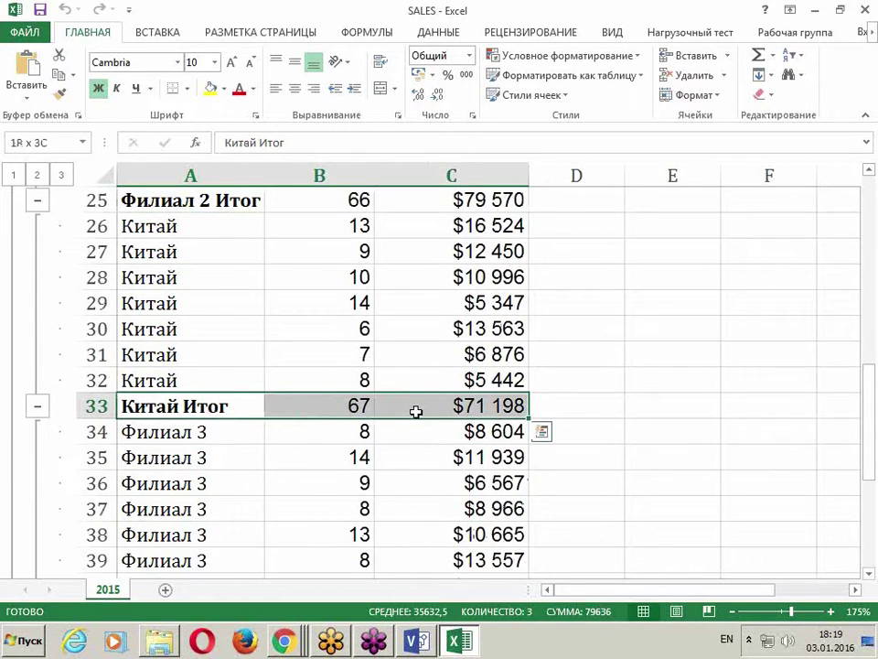
- Examine the subtotal rows for Филиал 3 and Филиал 4 and the Отдел, Клиенты and Прибыль column headers
{"action": "scroll", "coordinate": [397, 409], "scroll_direction": "down", "scroll_amount": 2}
{"action": "left_click_drag", "start_coordinate": [231, 457], "coordinate": [524, 457]}
{"action": "scroll", "coordinate": [165, 494], "scroll_direction": "down", "scroll_amount": 3}
{"action": "left_click_drag", "start_coordinate": [183, 431], "coordinate": [492, 434]}
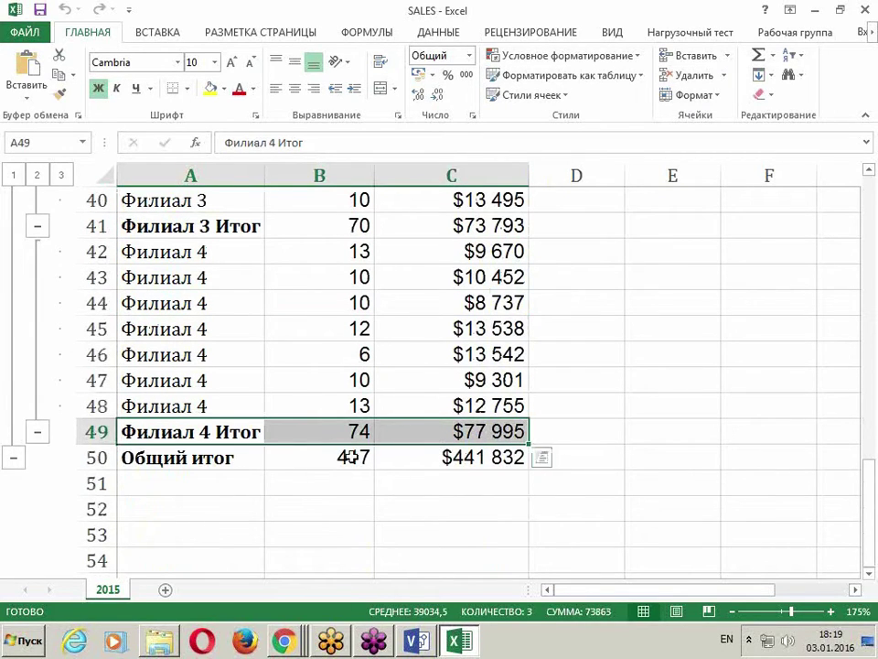
{"action": "left_click", "coordinate": [290, 355]}
{"action": "scroll", "coordinate": [290, 366], "scroll_direction": "up", "scroll_amount": 13}
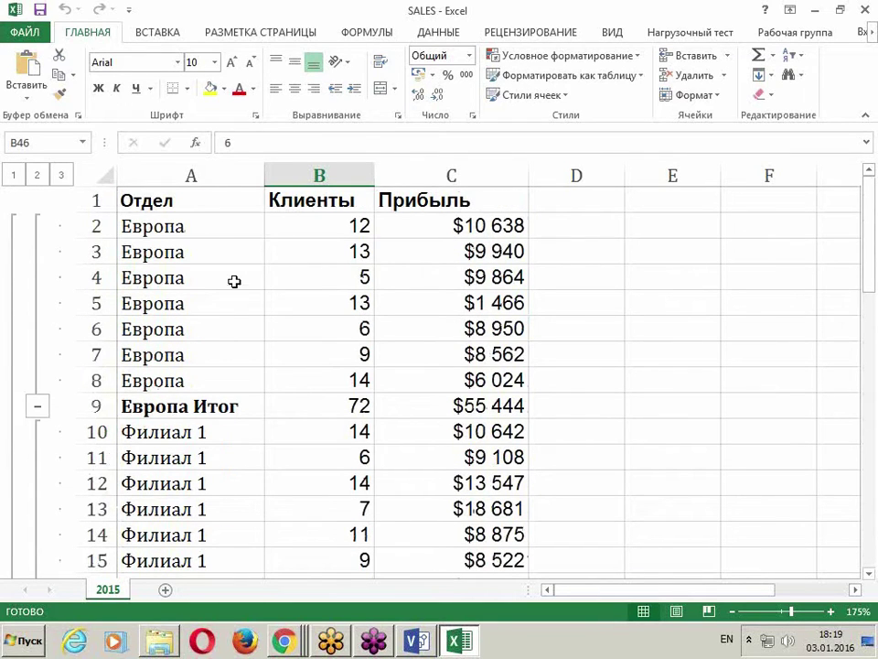
{"action": "left_click", "coordinate": [255, 202]}
{"action": "left_click", "coordinate": [343, 202]}
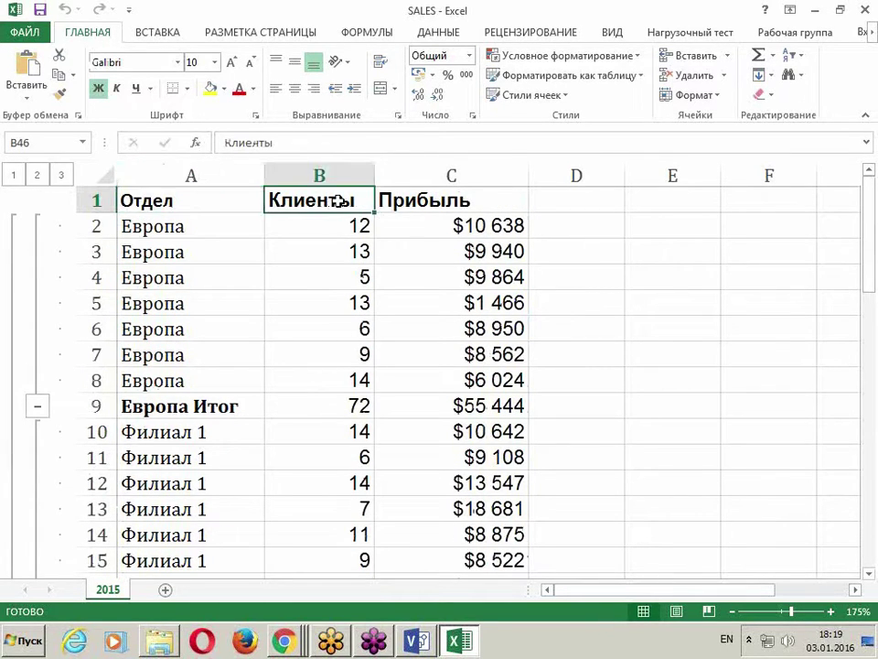
{"action": "left_click", "coordinate": [445, 203]}
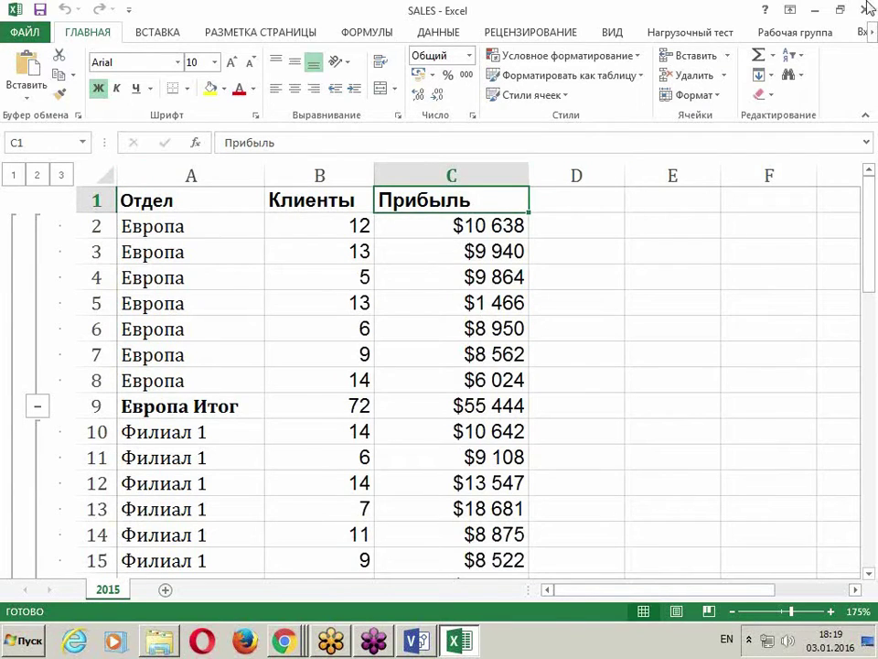
- Close the SALES workbook, return to the Visio map and start linking data to shapes from a Microsoft Excel workbook
{"action": "left_click", "coordinate": [864, 9]}
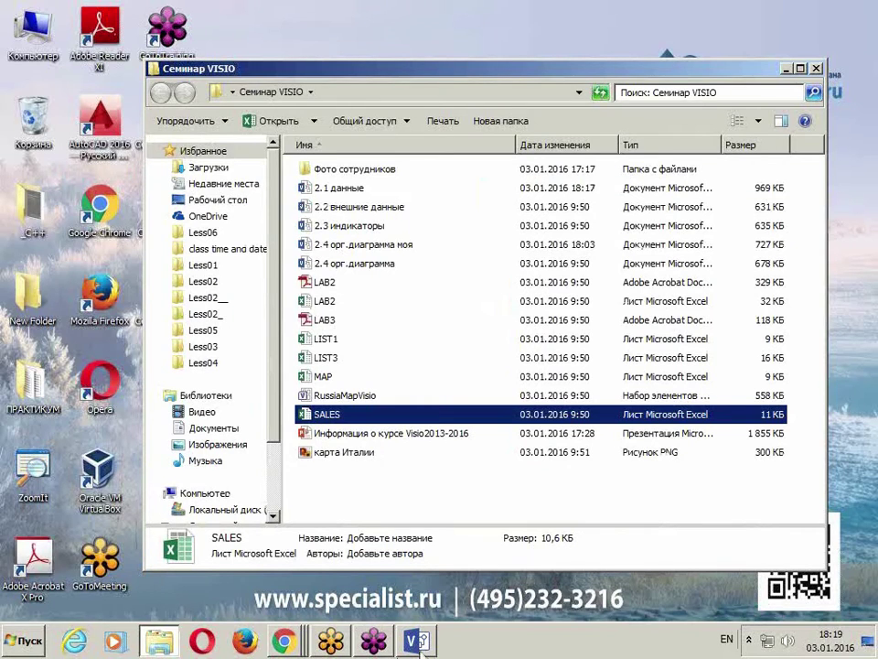
{"action": "left_click", "coordinate": [417, 640]}
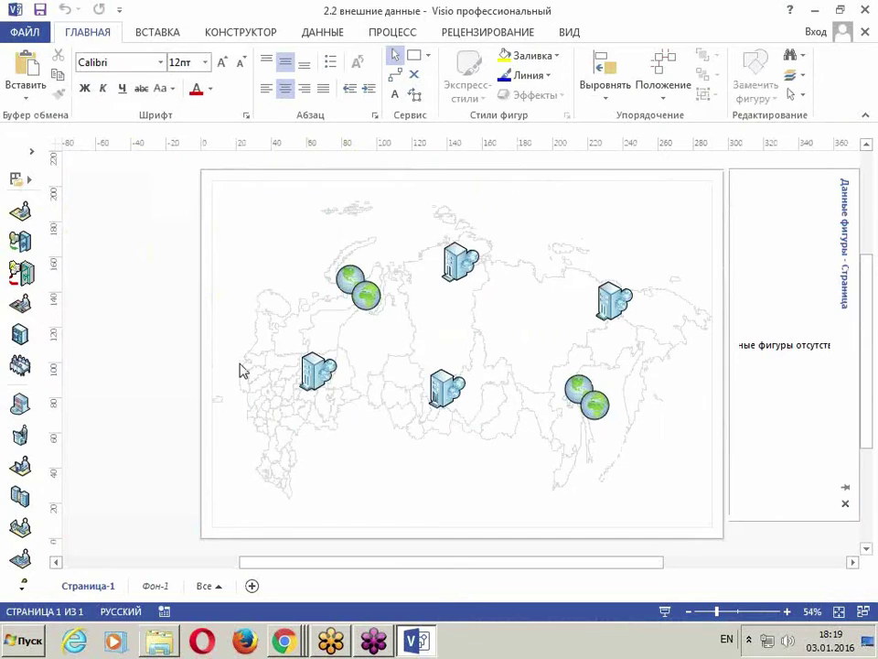
{"action": "left_click", "coordinate": [333, 36]}
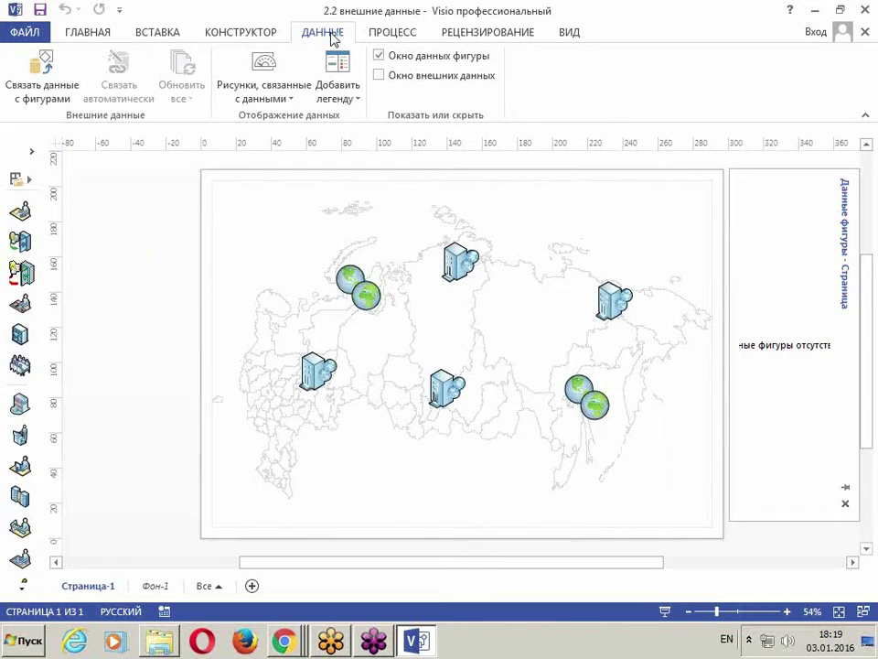
{"action": "left_click", "coordinate": [64, 89]}
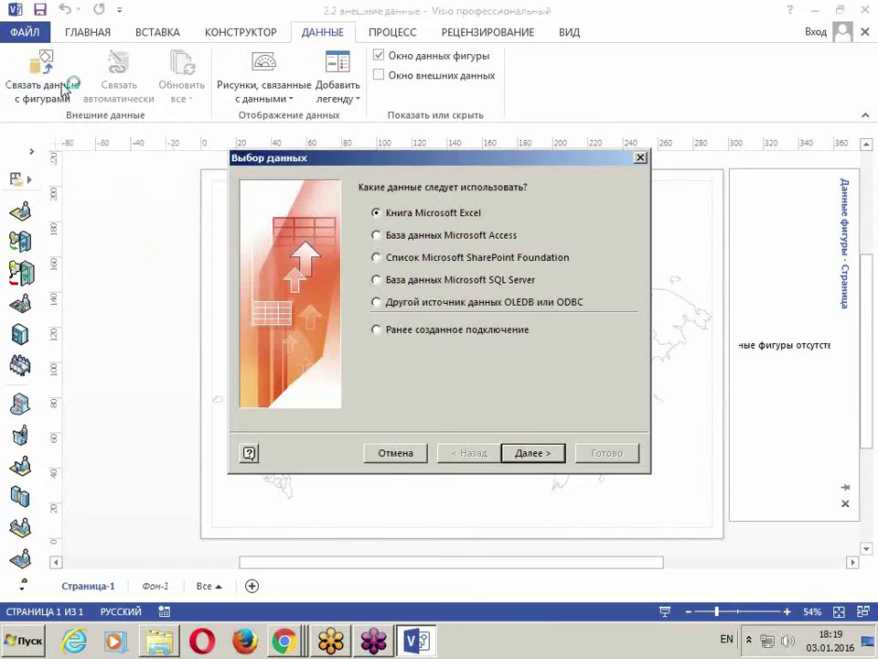
{"action": "left_click_drag", "start_coordinate": [474, 166], "coordinate": [327, 138]}
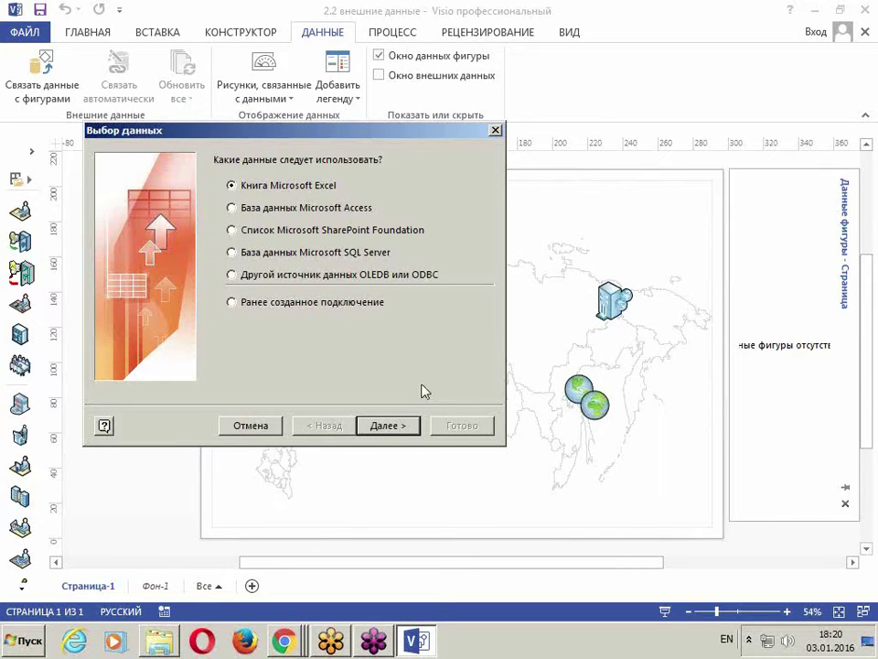
{"action": "left_click", "coordinate": [402, 425]}
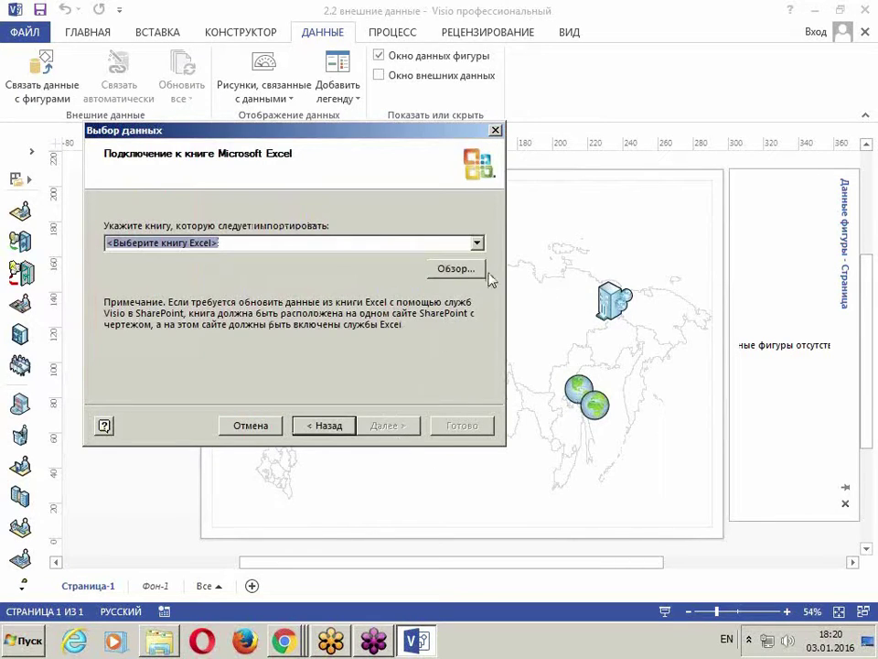
- Choose the SALES workbook in the desktop folder Семинар VISIO as the file to import
{"action": "left_click", "coordinate": [462, 269]}
{"action": "left_click", "coordinate": [156, 226]}
{"action": "left_click", "coordinate": [355, 456]}
{"action": "scroll", "coordinate": [343, 454], "scroll_direction": "down", "scroll_amount": 2}
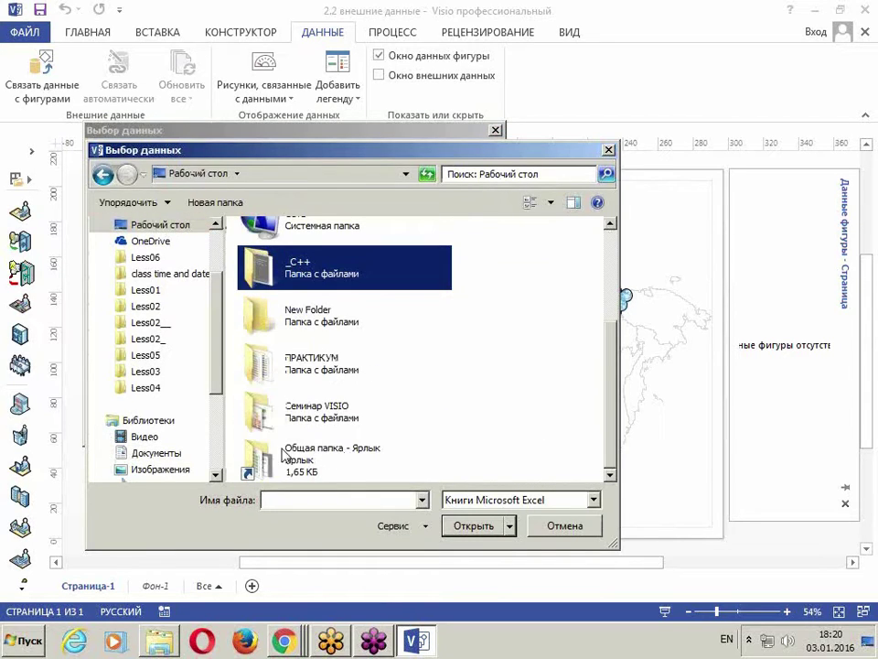
{"action": "double_click", "coordinate": [315, 411]}
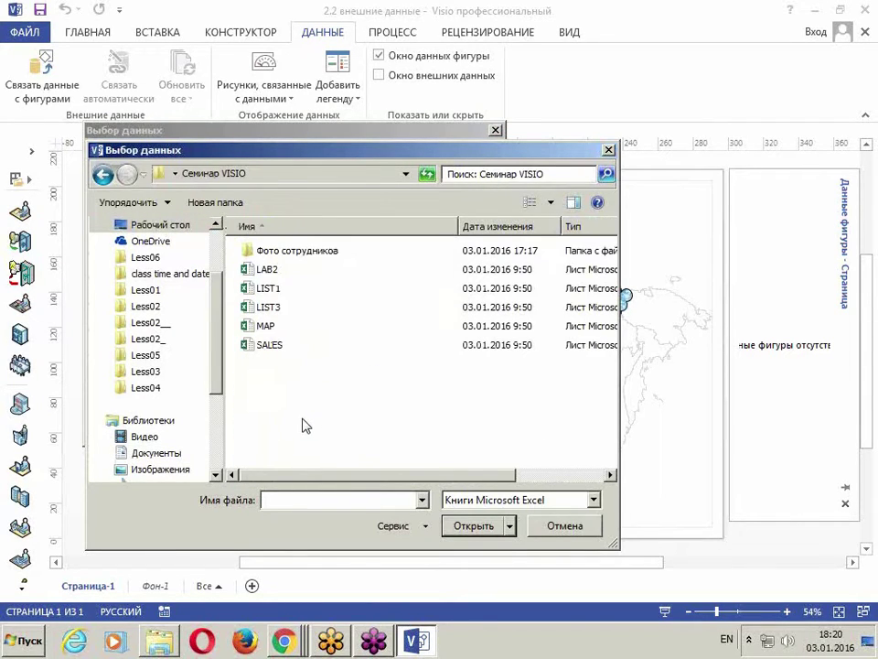
{"action": "left_click", "coordinate": [270, 346]}
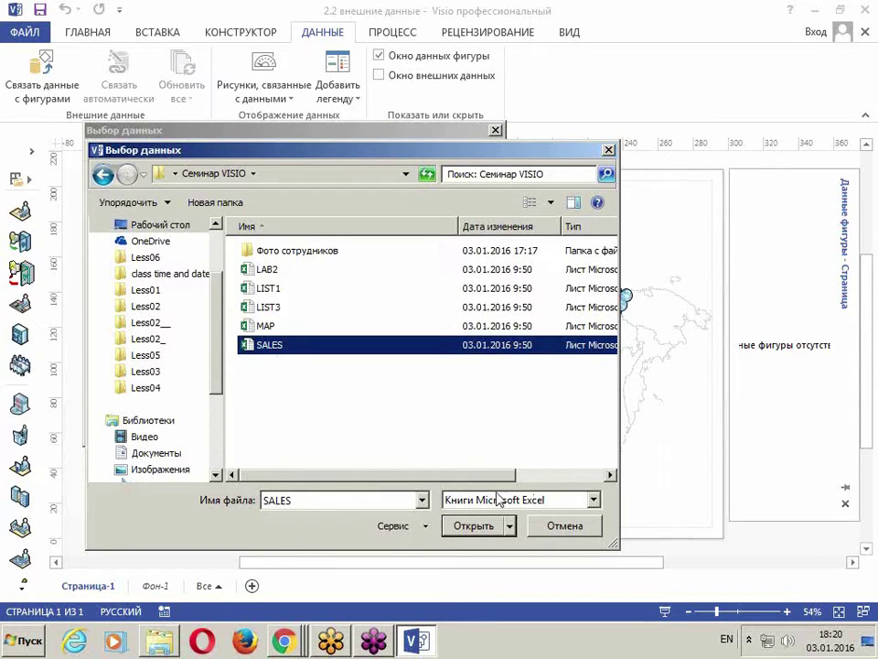
{"action": "left_click", "coordinate": [471, 526]}
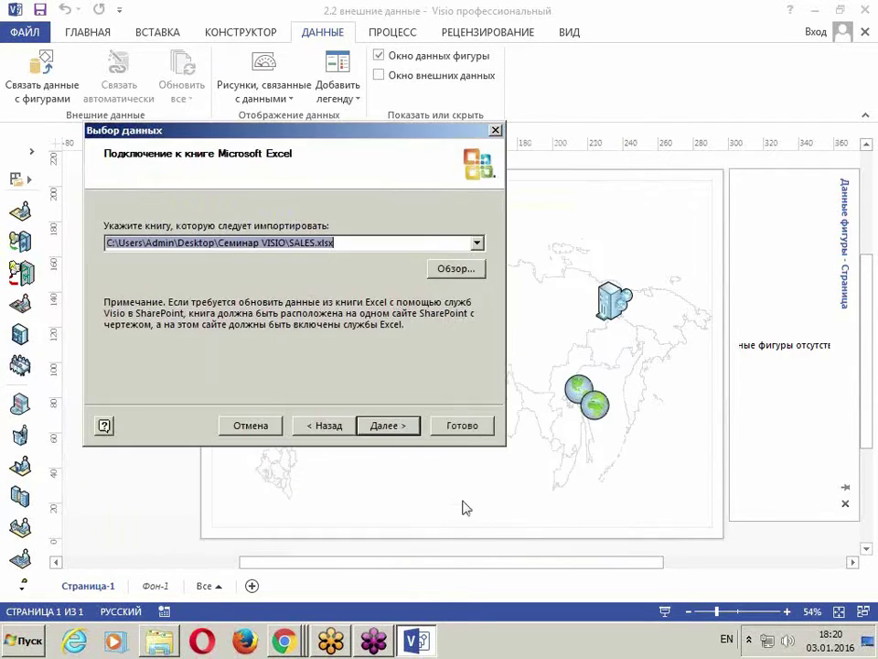
- Use sheet 2015 with its first row as column headings and review the column selection, keeping all columns included
{"action": "left_click", "coordinate": [387, 426]}
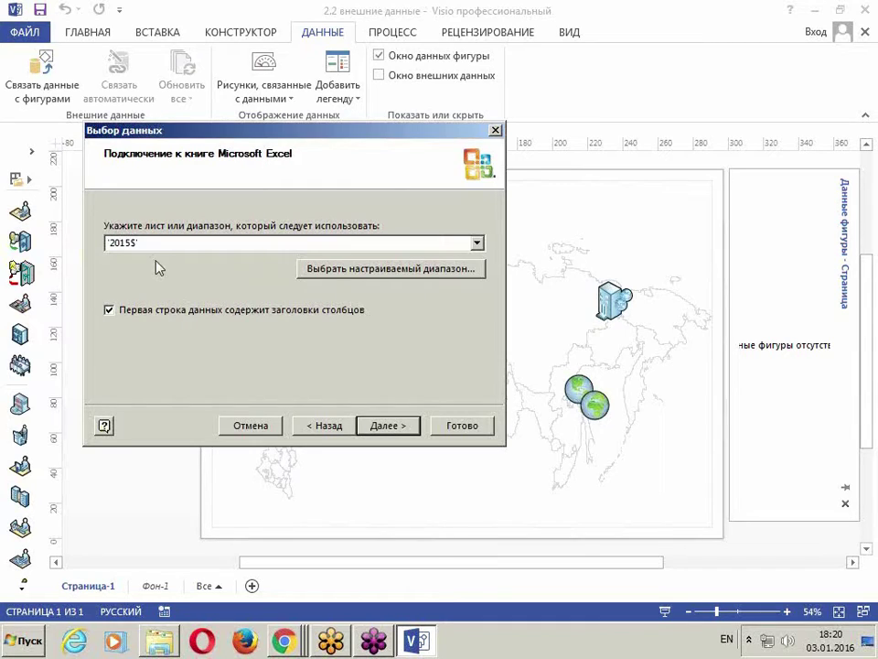
{"action": "left_click", "coordinate": [383, 433]}
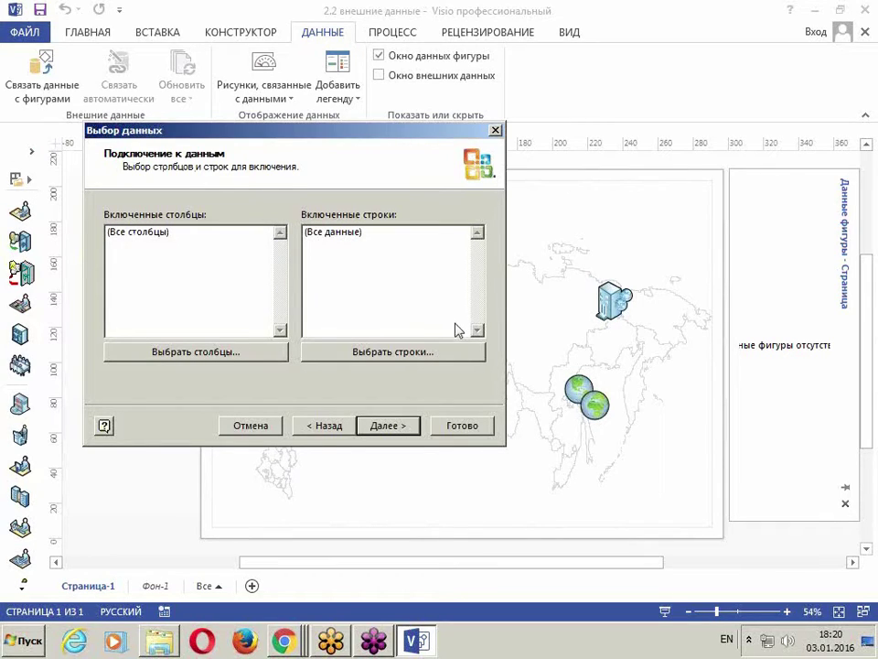
{"action": "left_click", "coordinate": [180, 361]}
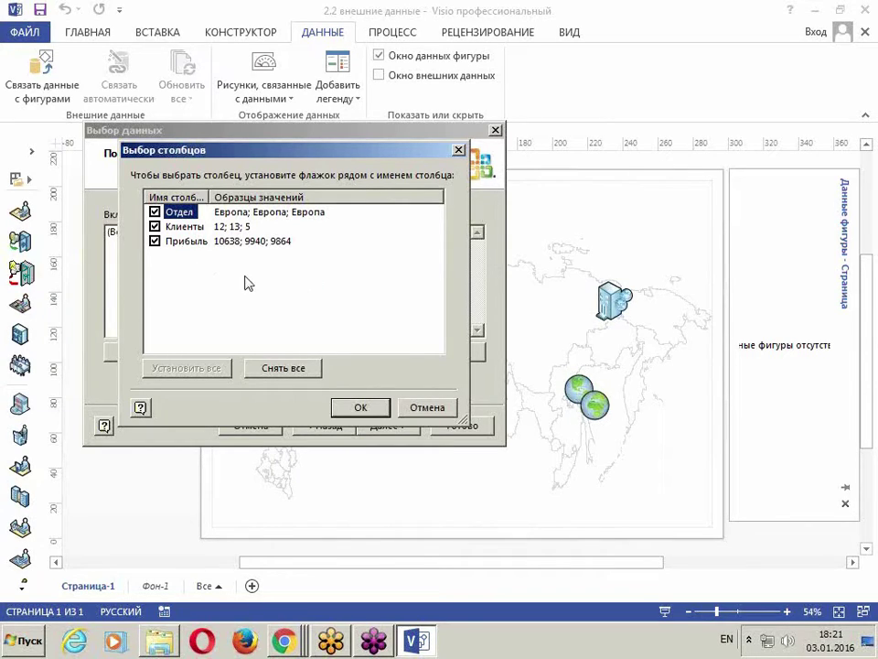
{"action": "left_click", "coordinate": [408, 412]}
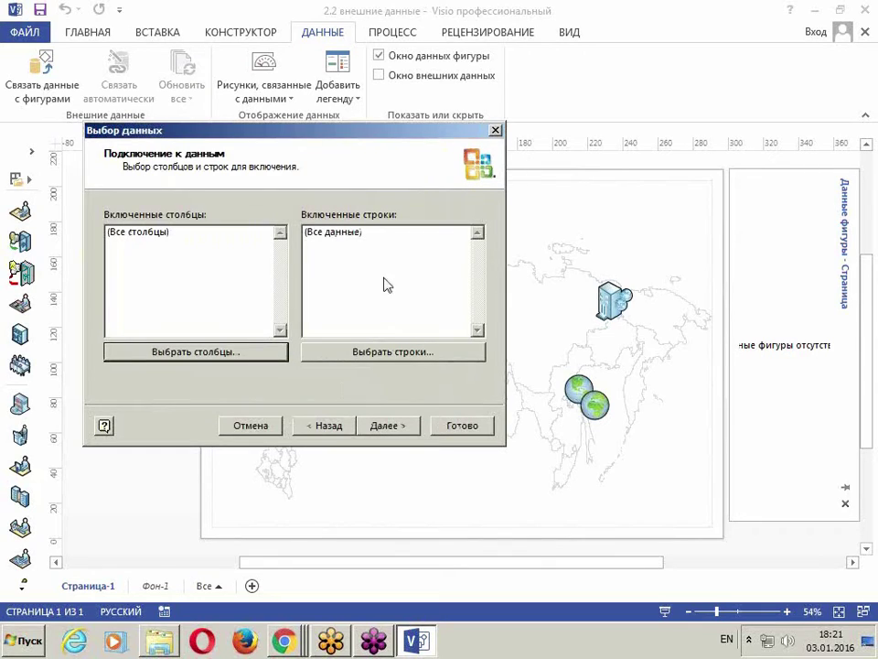
- Open the row selection for the import and examine the department and subtotal rows in its list
{"action": "left_click", "coordinate": [360, 354]}
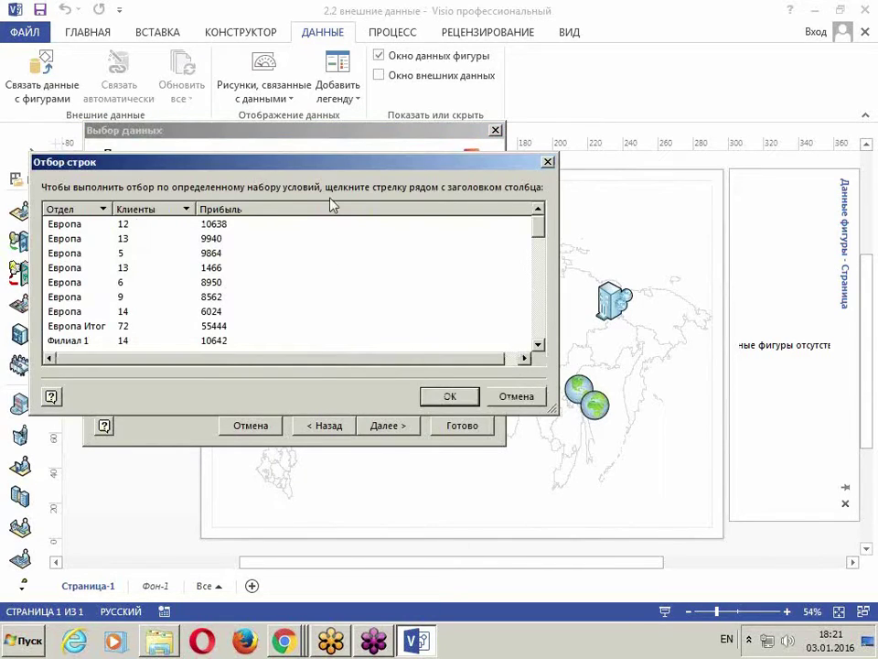
{"action": "left_click_drag", "start_coordinate": [334, 166], "coordinate": [377, 113]}
{"action": "left_click", "coordinate": [137, 272]}
{"action": "scroll", "coordinate": [137, 266], "scroll_direction": "down", "scroll_amount": 1}
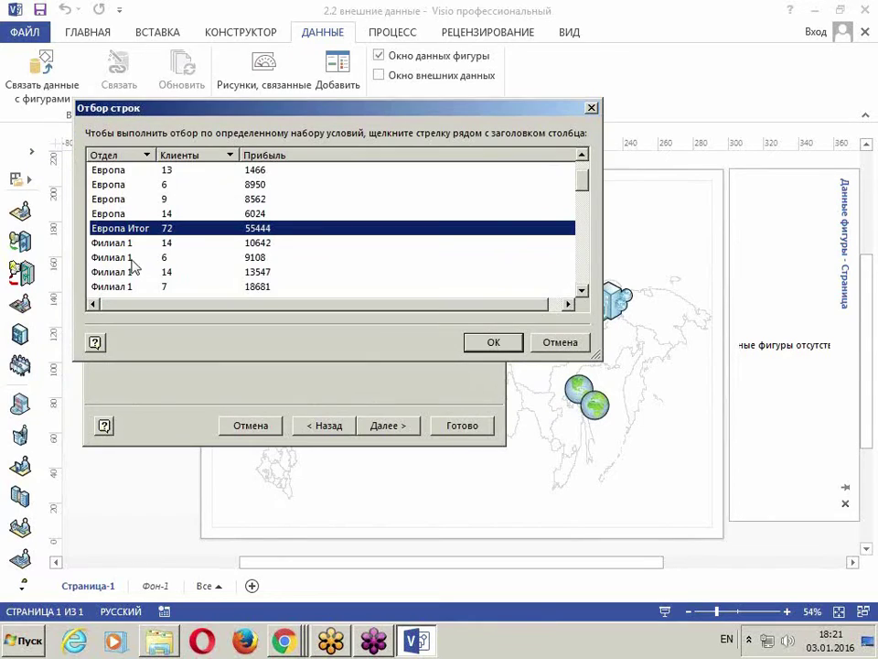
{"action": "scroll", "coordinate": [188, 248], "scroll_direction": "down", "scroll_amount": 2}
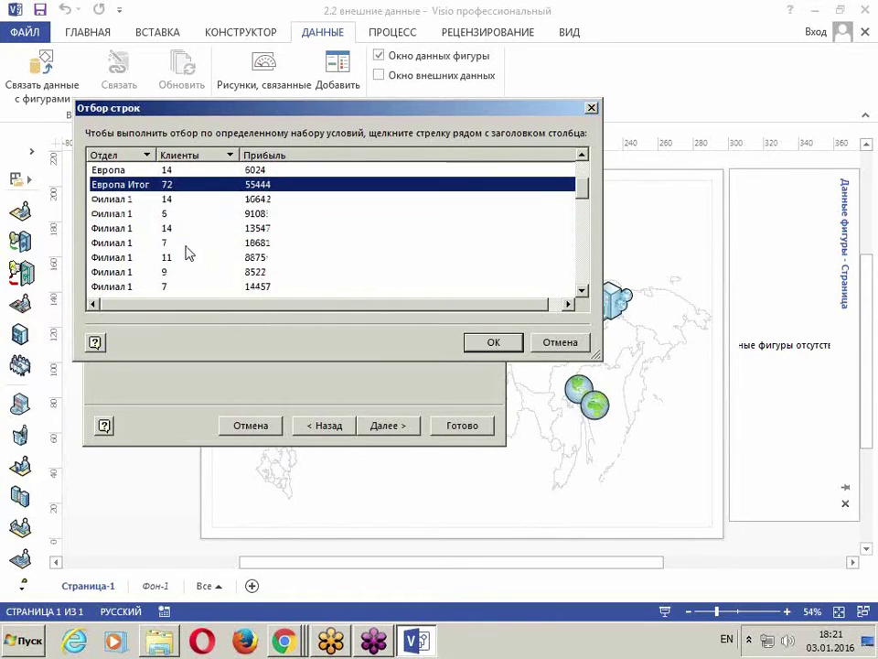
{"action": "left_click", "coordinate": [146, 156]}
{"action": "left_click", "coordinate": [274, 245]}
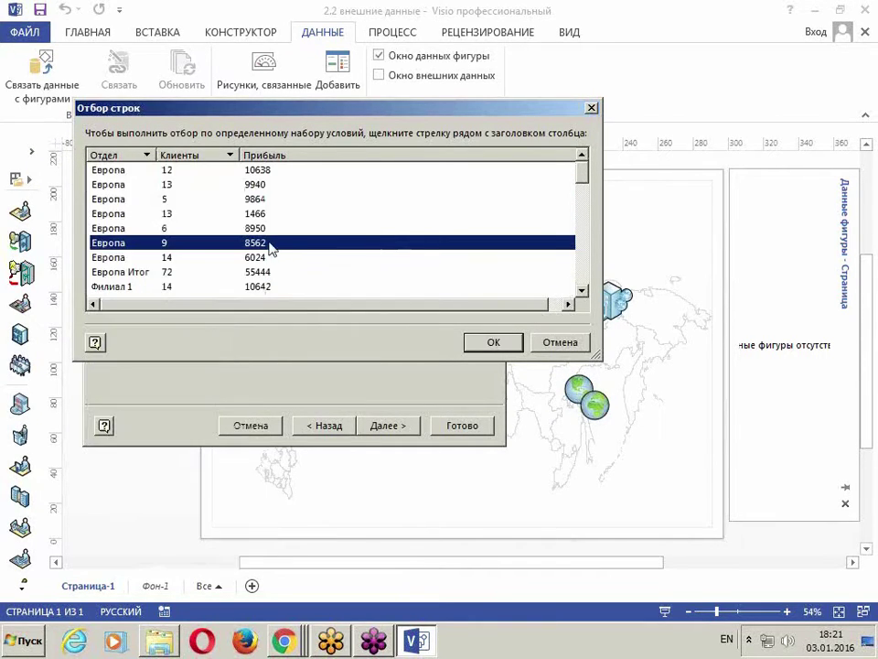
{"action": "scroll", "coordinate": [161, 249], "scroll_direction": "down", "scroll_amount": 3}
{"action": "scroll", "coordinate": [161, 249], "scroll_direction": "up", "scroll_amount": 3}
{"action": "scroll", "coordinate": [113, 216], "scroll_direction": "down", "scroll_amount": 1}
{"action": "scroll", "coordinate": [113, 214], "scroll_direction": "up", "scroll_amount": 1}
- Review the filter choices of the Отдел column and open its custom condition settings
{"action": "left_click", "coordinate": [146, 156]}
{"action": "left_click", "coordinate": [147, 158]}
{"action": "left_click", "coordinate": [147, 158]}
{"action": "left_click", "coordinate": [147, 158]}
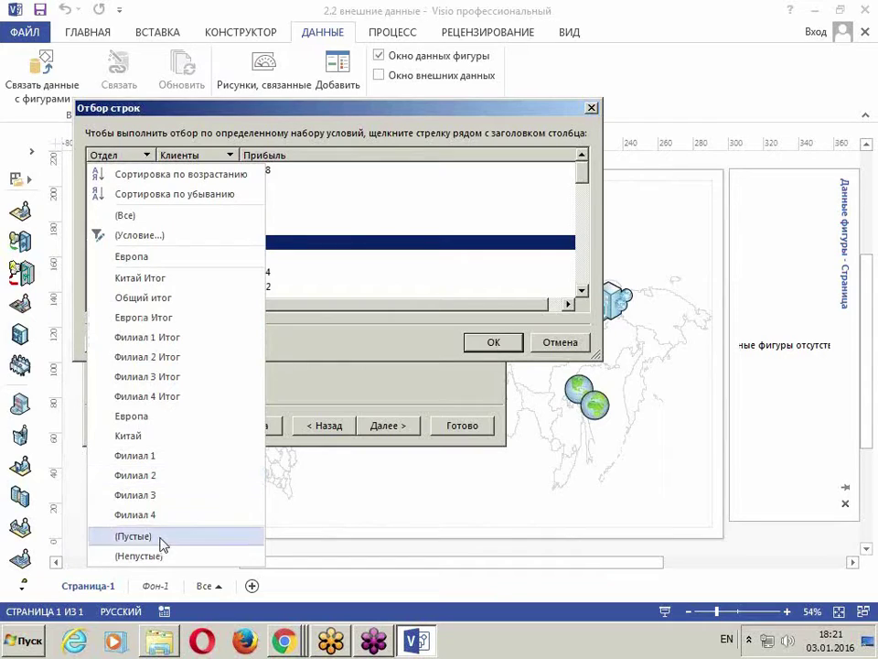
{"action": "left_click", "coordinate": [152, 239]}
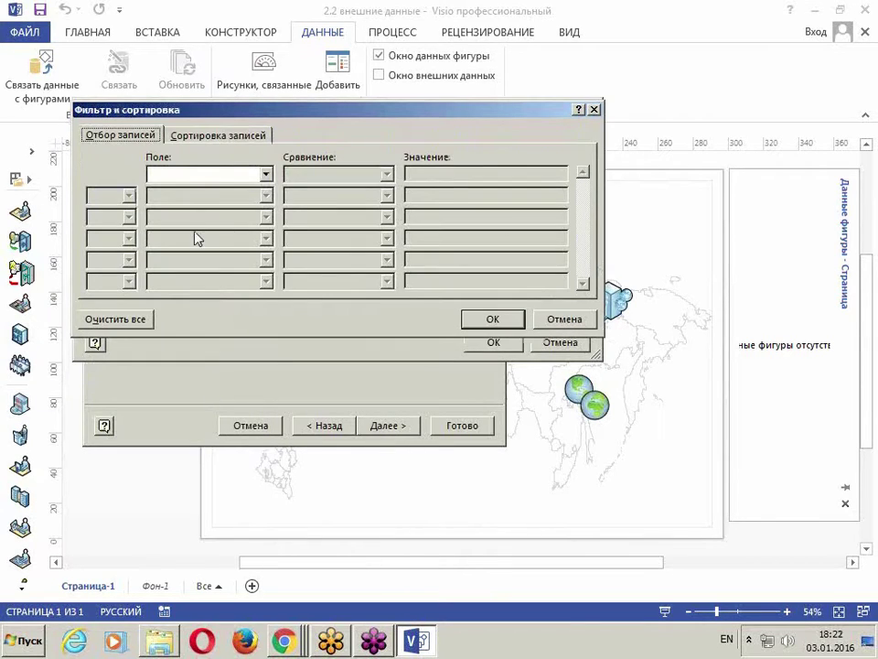
- Define the first filter condition as Отдел содержит Итог
{"action": "left_click", "coordinate": [168, 175]}
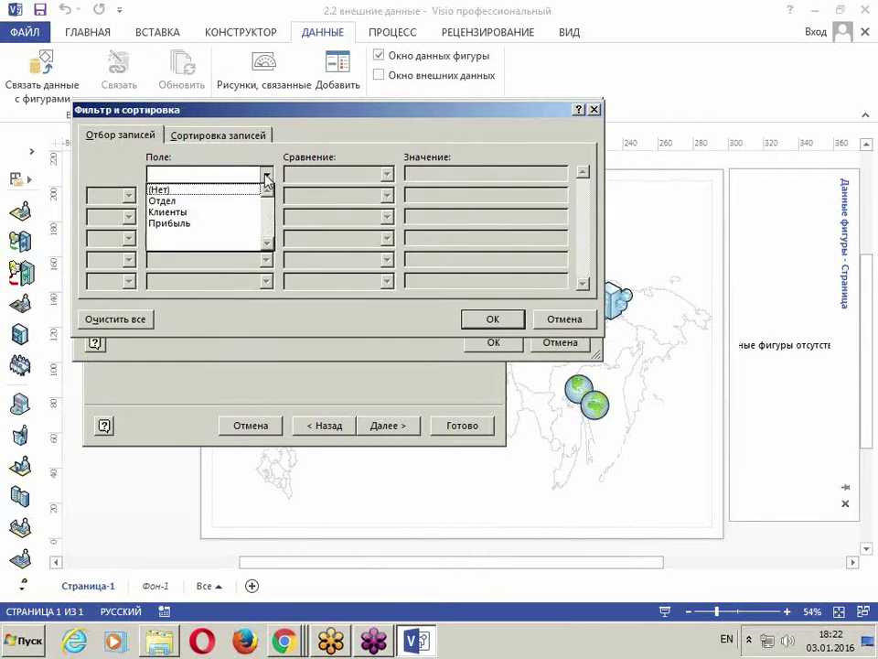
{"action": "left_click", "coordinate": [169, 200]}
{"action": "left_click", "coordinate": [316, 175]}
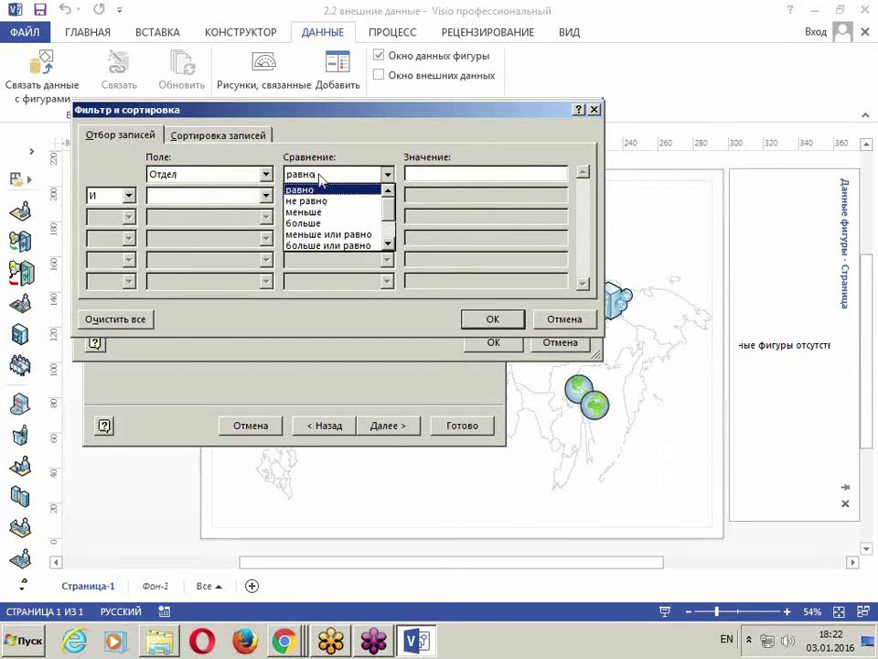
{"action": "scroll", "coordinate": [324, 223], "scroll_direction": "down", "scroll_amount": 2}
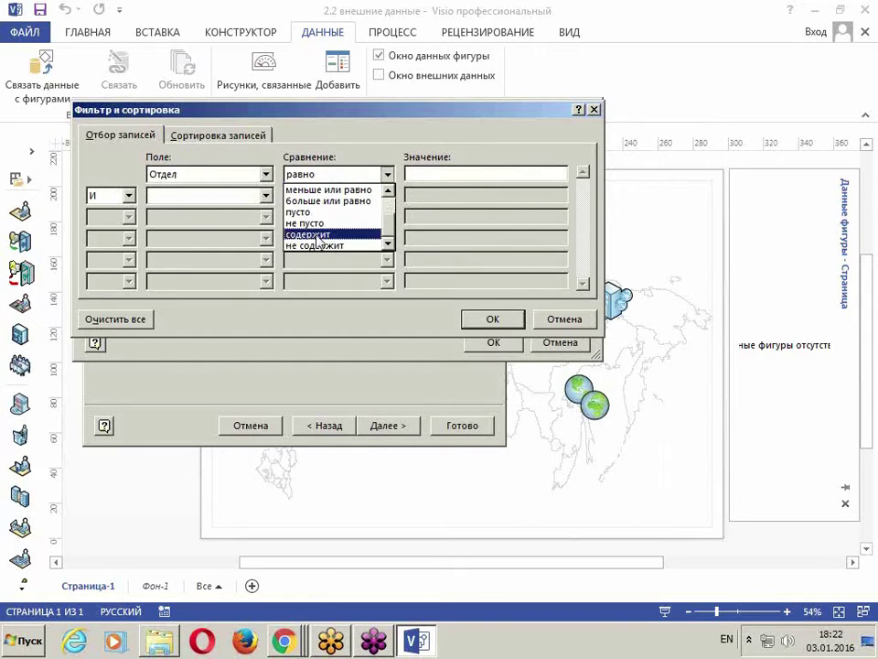
{"action": "left_click", "coordinate": [310, 234]}
{"action": "left_click", "coordinate": [449, 171]}
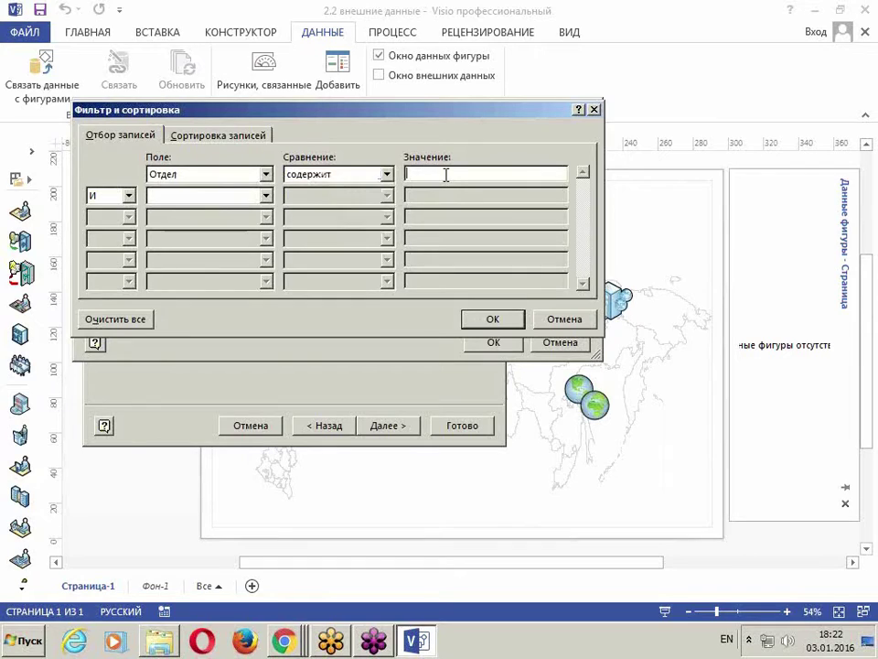
{"action": "type", "text": "B"}
{"action": "key", "text": "BackSpace"}
{"action": "key", "text": "BackSpace"}
{"action": "key", "text": "BackSpace"}
{"action": "key", "text": "BackSpace"}
- Add the condition И Отдел не содержит Общий, apply the filter and widen the Отдел column to fit its names
{"action": "left_click", "coordinate": [192, 195]}
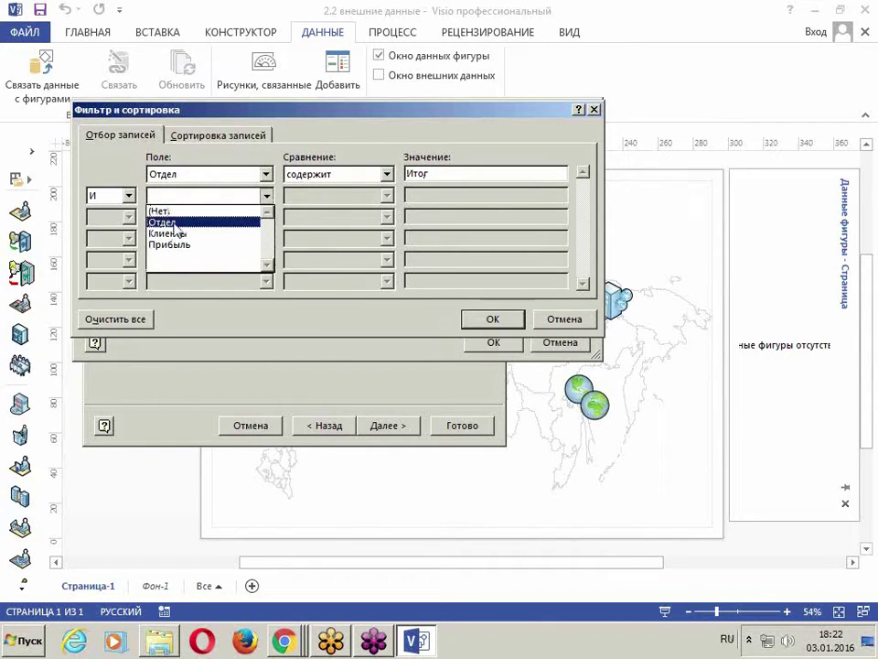
{"action": "left_click", "coordinate": [163, 222]}
{"action": "left_click", "coordinate": [311, 197]}
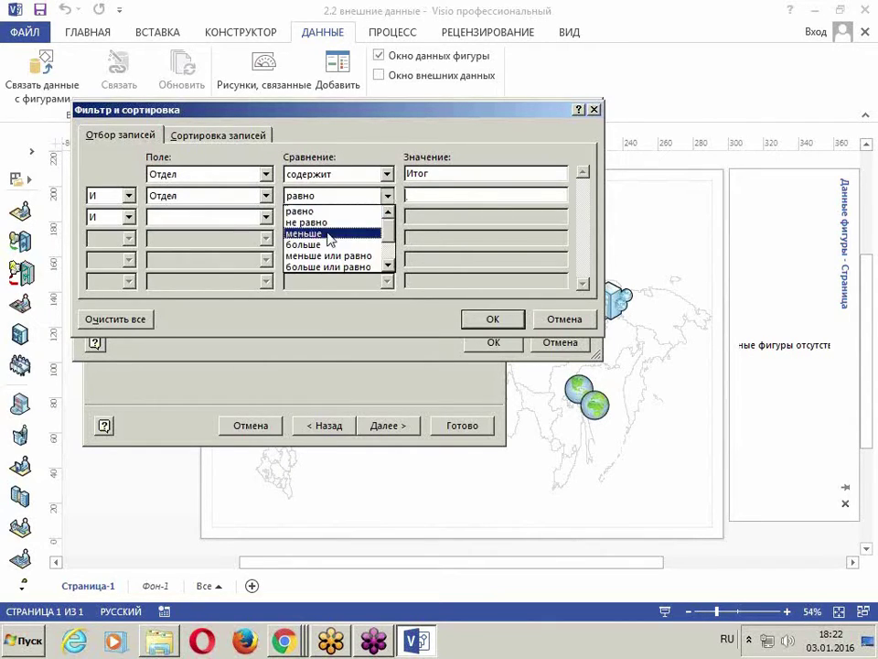
{"action": "scroll", "coordinate": [384, 233], "scroll_direction": "down", "scroll_amount": 2}
{"action": "left_click", "coordinate": [331, 266]}
{"action": "left_click", "coordinate": [430, 196]}
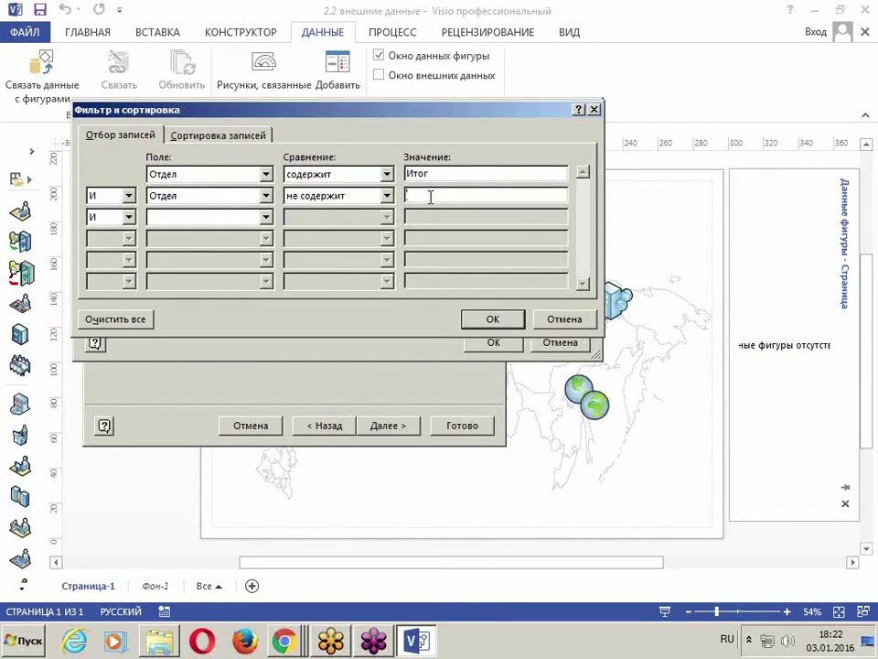
{"action": "type", "text": "Общий"}
{"action": "key", "text": "Return"}
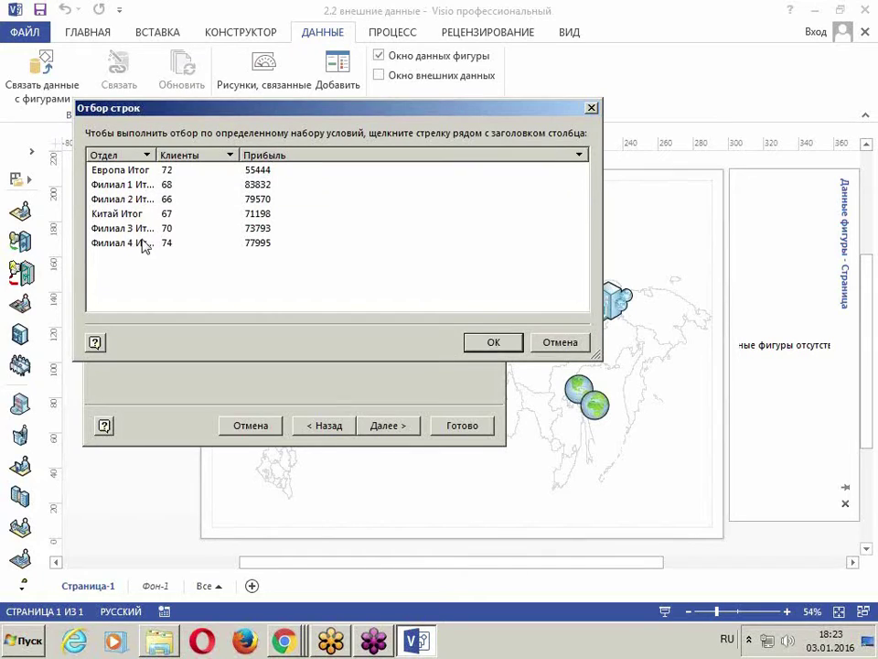
{"action": "left_click_drag", "start_coordinate": [156, 155], "coordinate": [240, 155]}
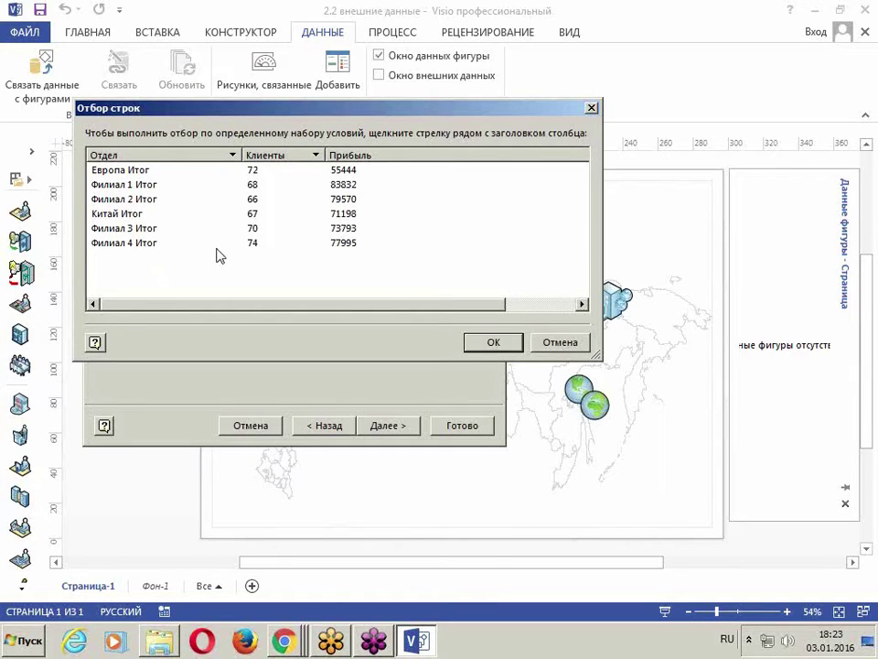
- Accept the filtered rows, make Отдел the only unique identifier column in place of Прибыль, and finish the data import
{"action": "left_click", "coordinate": [490, 350]}
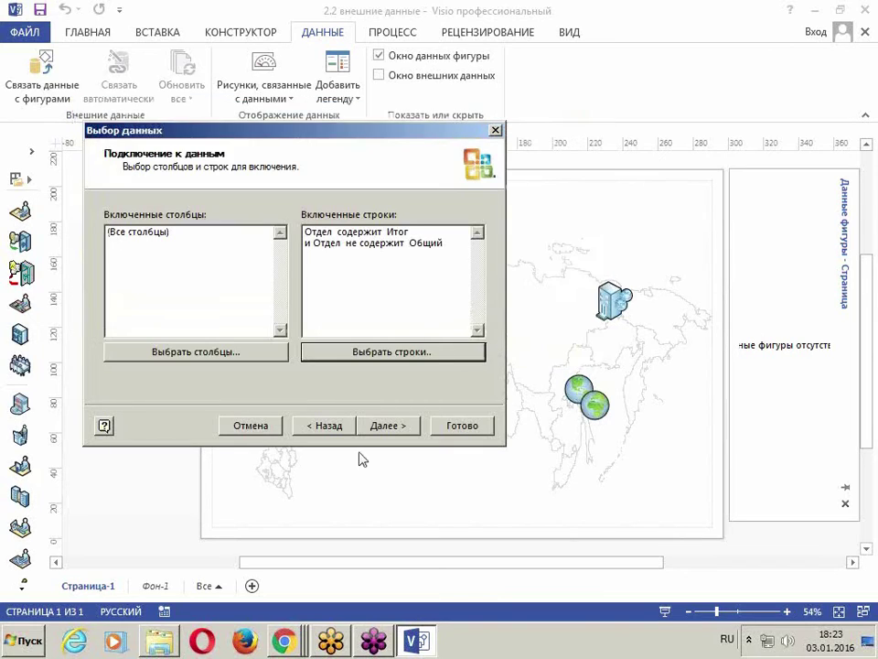
{"action": "left_click", "coordinate": [384, 426]}
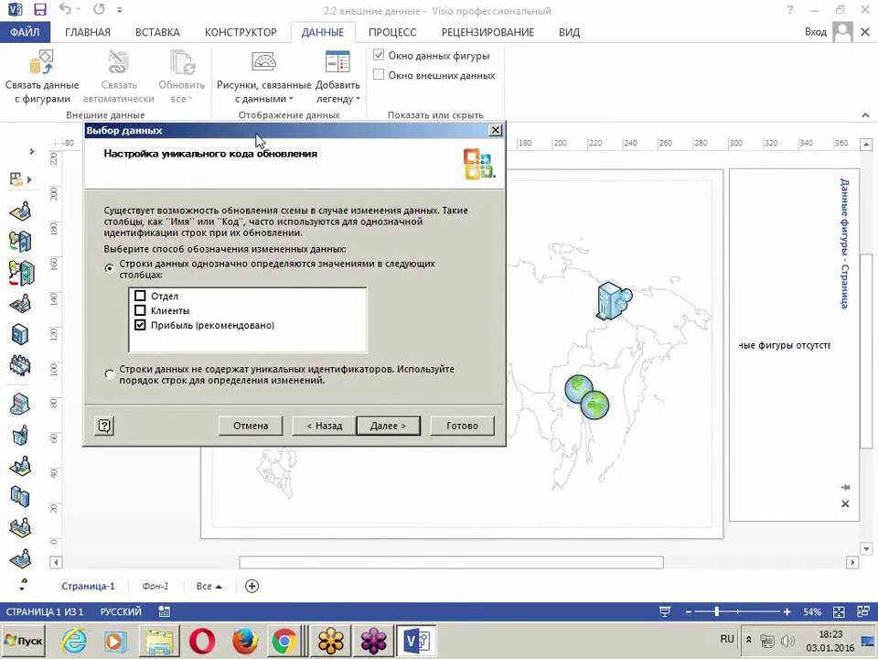
{"action": "left_click_drag", "start_coordinate": [258, 139], "coordinate": [355, 117]}
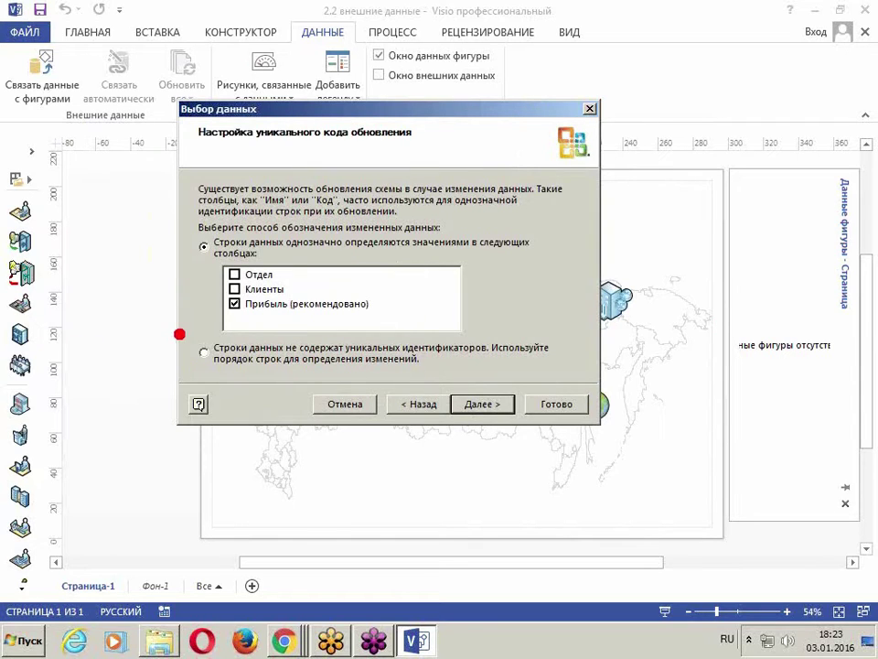
{"action": "mouse_move", "coordinate": [169, 319]}
{"action": "left_mouse_down"}
{"action": "mouse_move", "coordinate": [450, 376]}
{"action": "mouse_move", "coordinate": [588, 386]}
{"action": "left_mouse_up"}
{"action": "left_click", "coordinate": [235, 305]}
{"action": "left_click", "coordinate": [235, 275]}
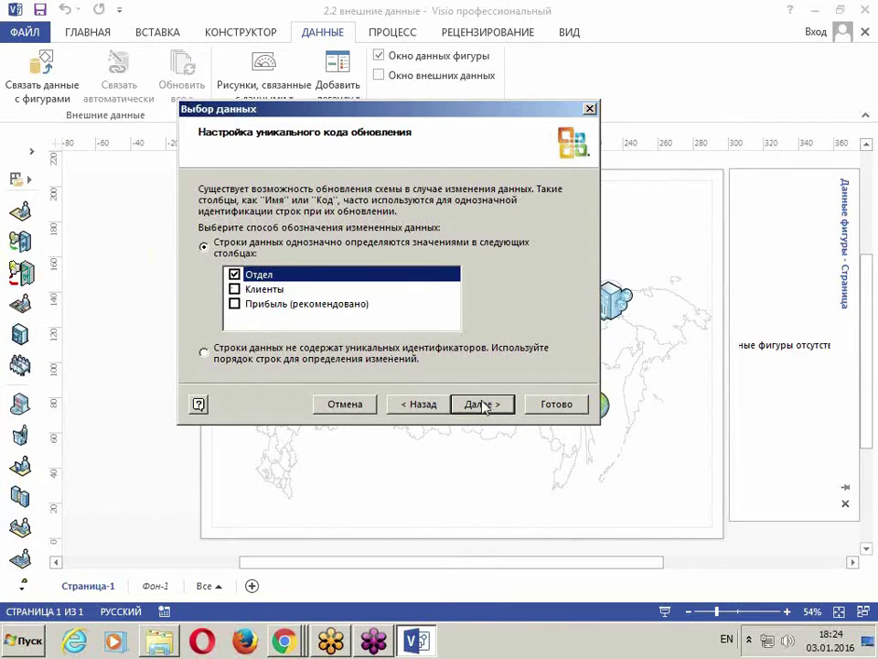
{"action": "left_click", "coordinate": [551, 407]}
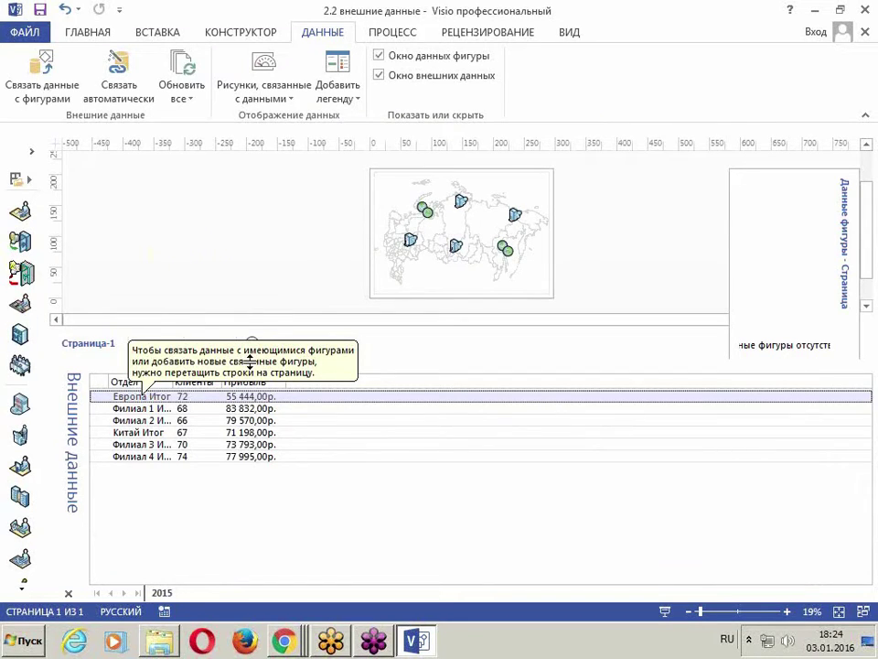
{"action": "left_click", "coordinate": [370, 511]}
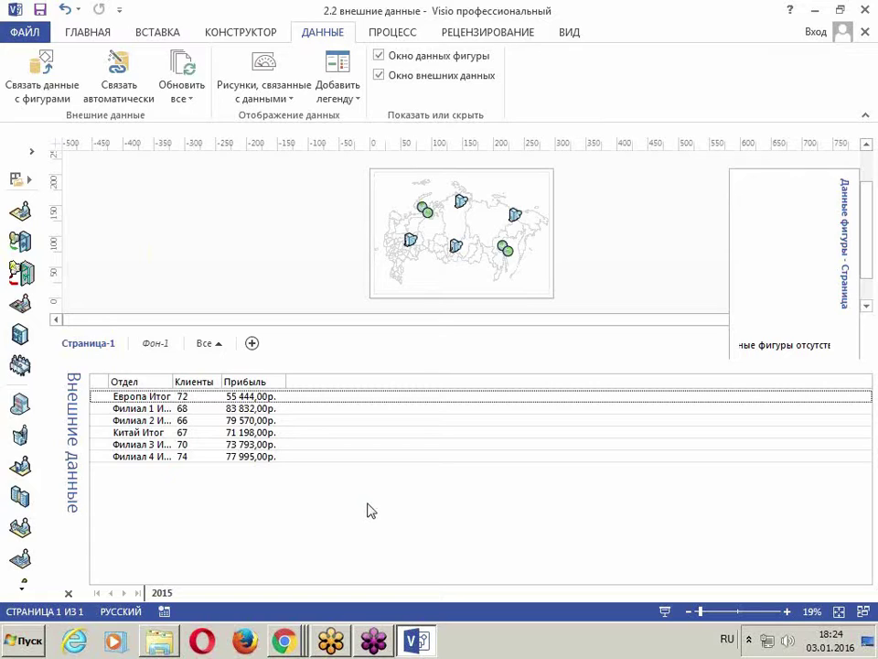
{"action": "key", "text": "ctrl+2"}
{"action": "mouse_move", "coordinate": [503, 441]}
{"action": "left_mouse_down"}
{"action": "mouse_move", "coordinate": [451, 462]}
{"action": "mouse_move", "coordinate": [529, 413]}
{"action": "mouse_move", "coordinate": [476, 446]}
{"action": "left_mouse_up"}
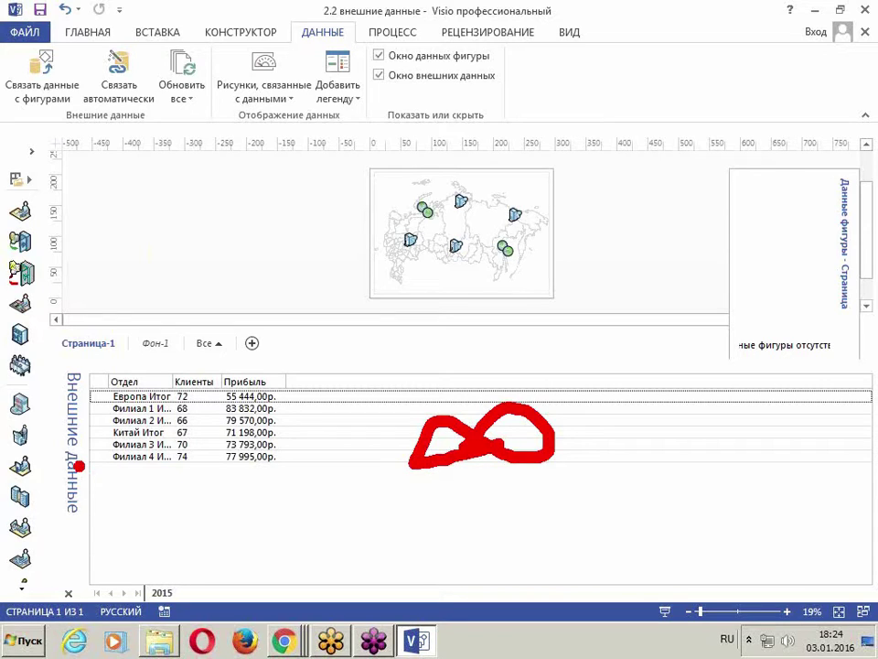
{"action": "mouse_move", "coordinate": [162, 368]}
{"action": "left_mouse_down"}
{"action": "mouse_move", "coordinate": [174, 341]}
{"action": "mouse_move", "coordinate": [357, 265]}
{"action": "mouse_move", "coordinate": [352, 301]}
{"action": "left_mouse_up"}
{"action": "mouse_move", "coordinate": [172, 310]}
{"action": "left_mouse_down"}
{"action": "mouse_move", "coordinate": [168, 389]}
{"action": "mouse_move", "coordinate": [234, 377]}
{"action": "left_mouse_up"}
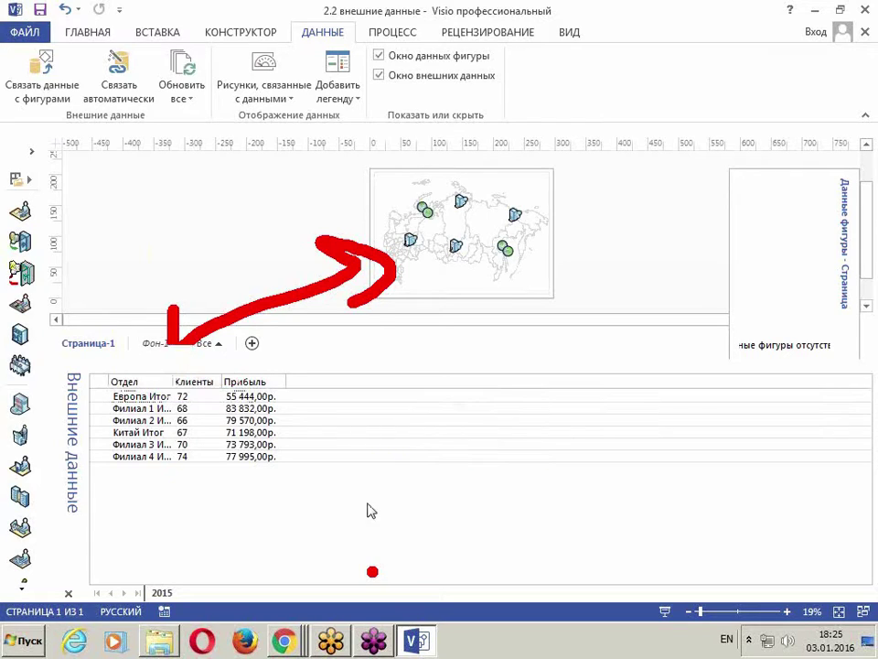
{"action": "left_click", "coordinate": [411, 241]}
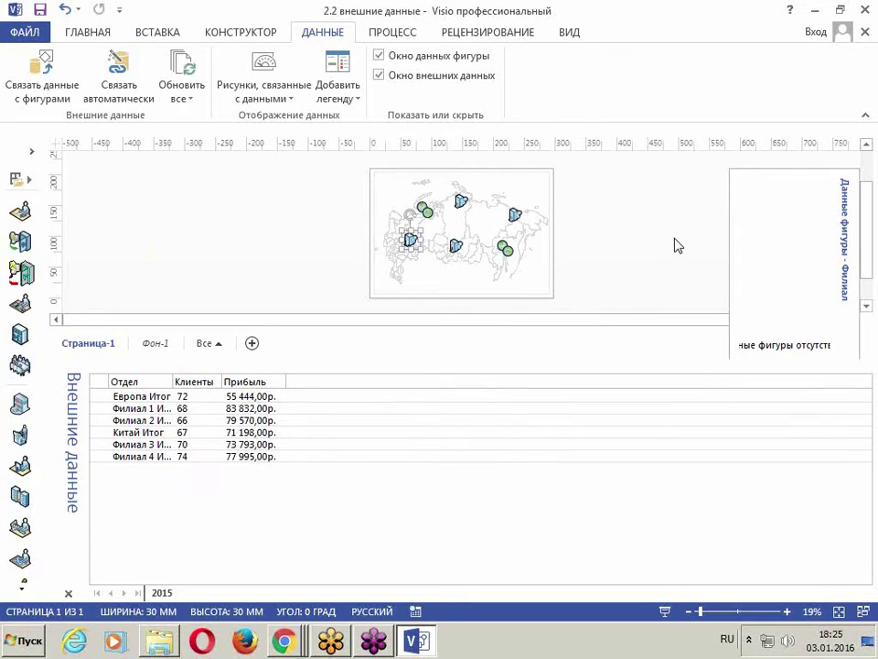
{"action": "left_click_drag", "start_coordinate": [729, 173], "coordinate": [875, 395]}
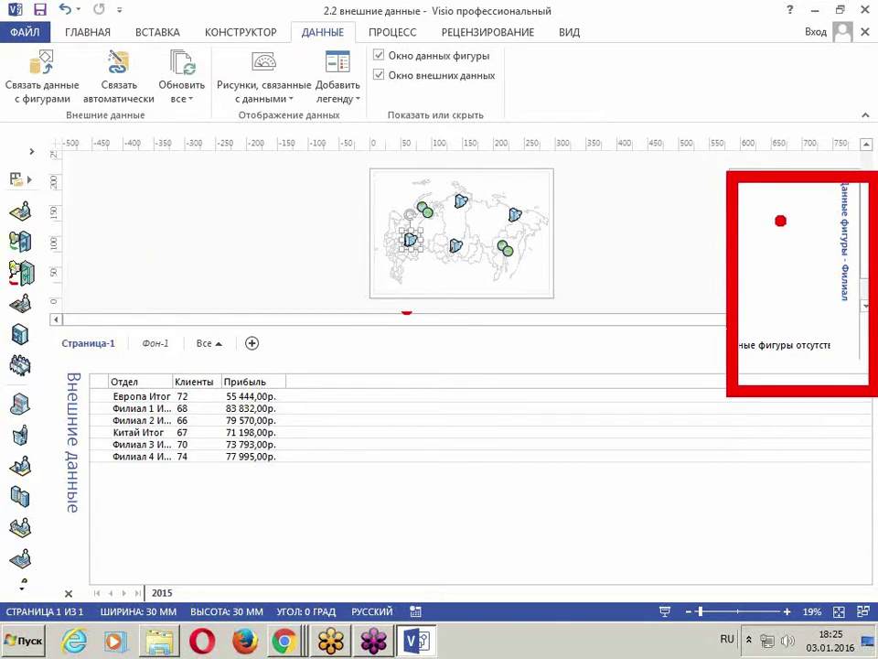
{"action": "left_click_drag", "start_coordinate": [748, 216], "coordinate": [831, 210]}
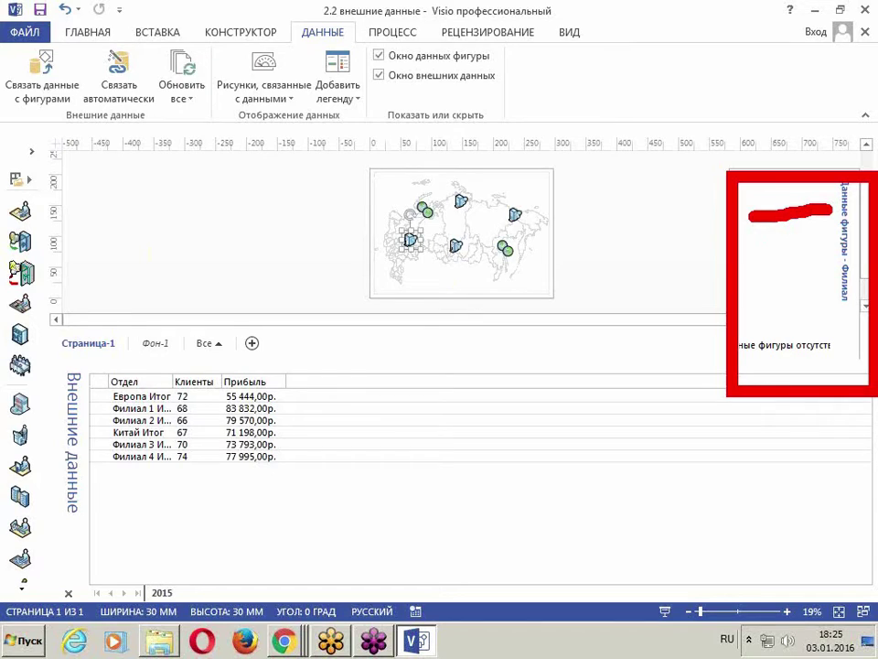
{"action": "key", "text": "Escape"}
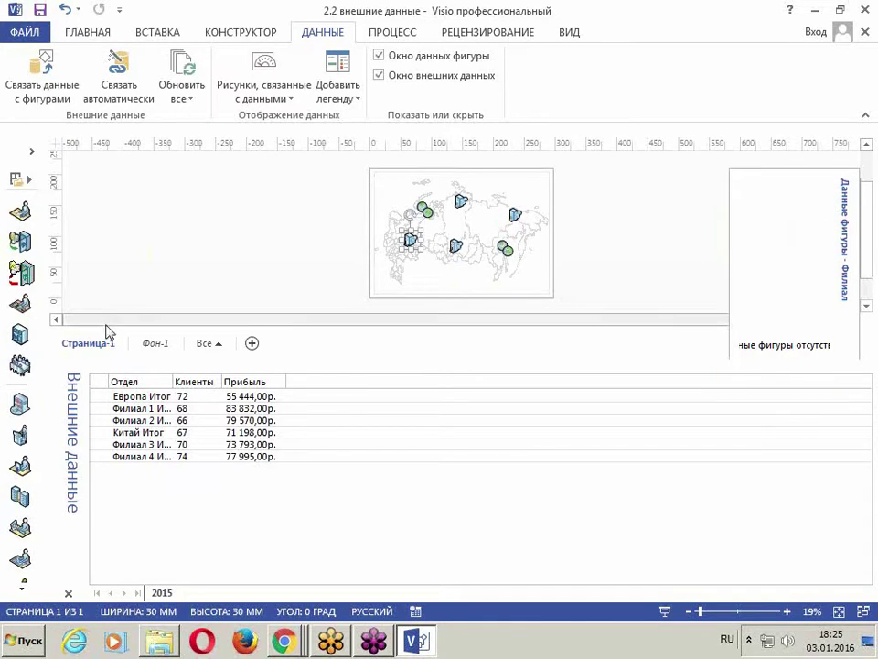
- Link the Европа Итог row to the northwestern globe shape and the Китай Итог row to the southeastern globe shape
{"action": "left_click", "coordinate": [153, 399]}
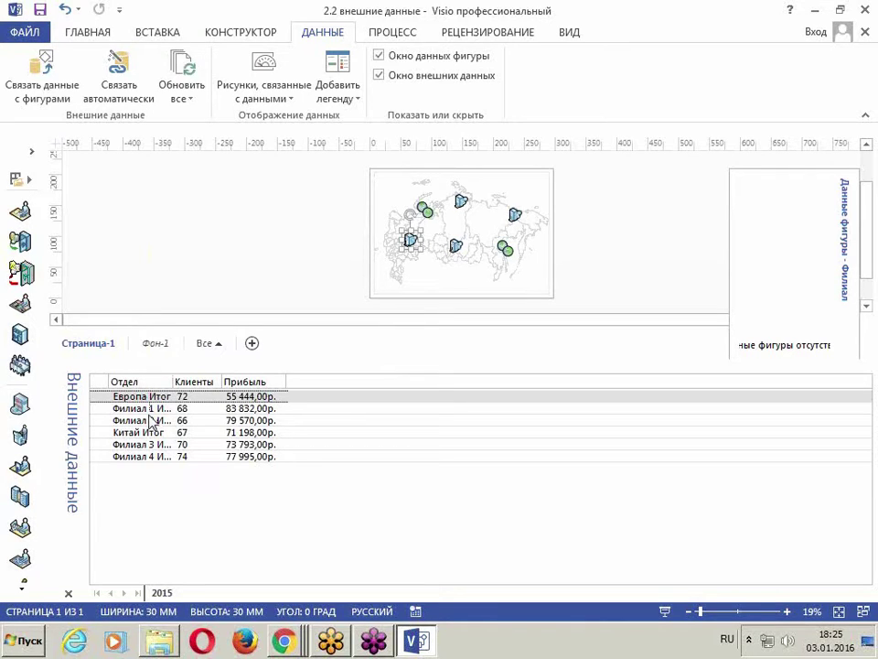
{"action": "left_click_drag", "start_coordinate": [20, 211], "coordinate": [436, 216]}
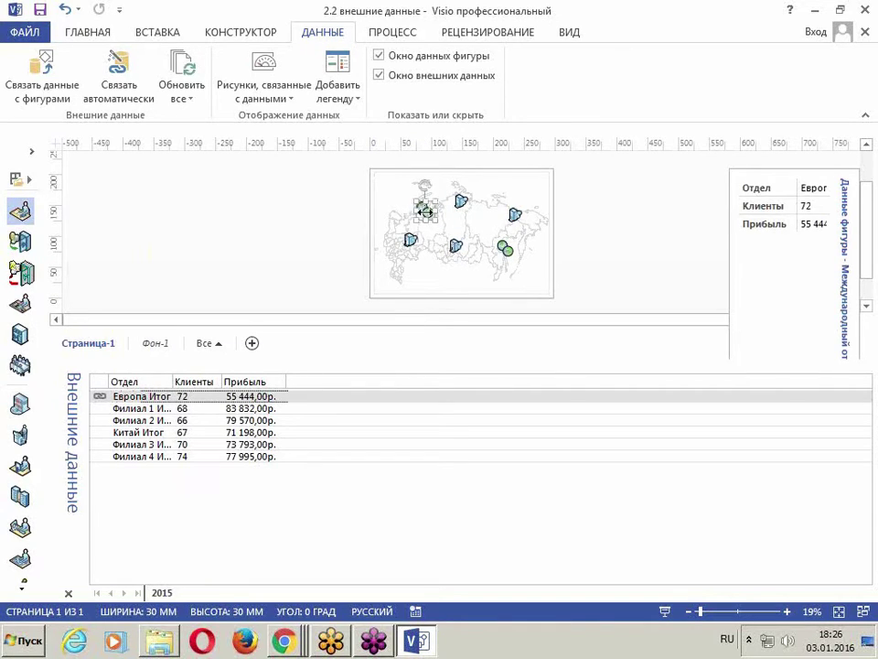
{"action": "left_click", "coordinate": [150, 435]}
{"action": "left_click_drag", "start_coordinate": [150, 435], "coordinate": [504, 249]}
- Link the Филиал 1 to Филиал 4 total rows to the four branch building shapes on the map and widen the shape data window
{"action": "left_click", "coordinate": [153, 410]}
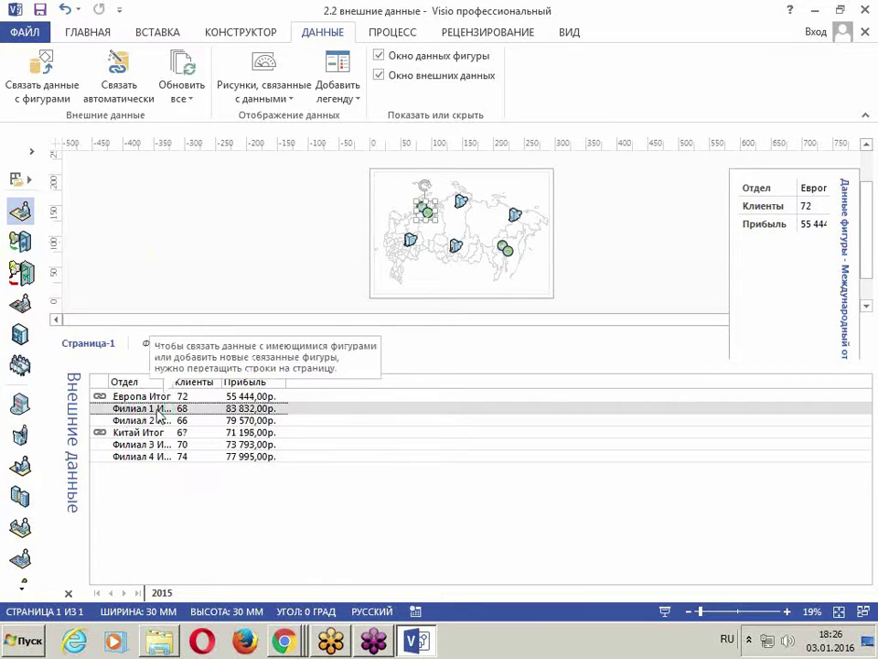
{"action": "left_click_drag", "start_coordinate": [157, 413], "coordinate": [416, 256]}
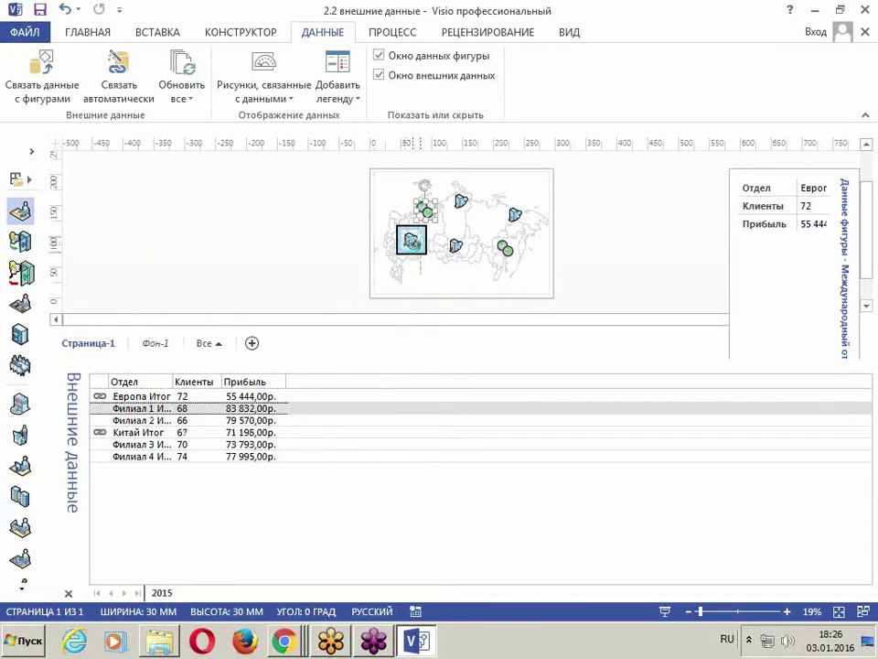
{"action": "left_click", "coordinate": [140, 424]}
{"action": "left_click_drag", "start_coordinate": [140, 423], "coordinate": [463, 205]}
{"action": "left_click", "coordinate": [133, 457]}
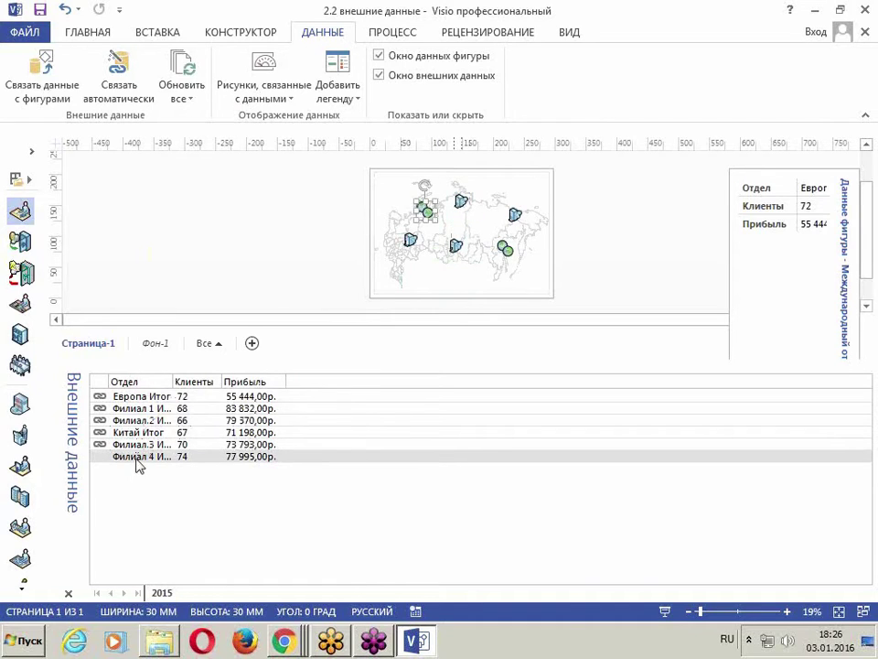
{"action": "left_click_drag", "start_coordinate": [131, 465], "coordinate": [498, 229]}
{"action": "left_click_drag", "start_coordinate": [729, 259], "coordinate": [617, 255]}
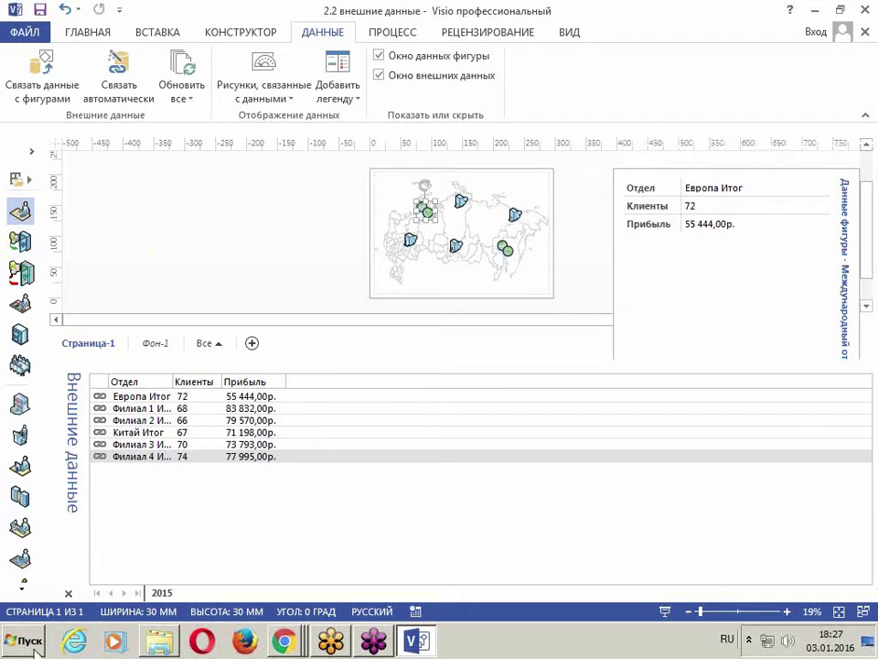
- Open the SALES Excel workbook from the Семинар VISIO folder and inspect the Европа Итог totals in row 9
{"action": "mouse_move", "coordinate": [179, 642]}
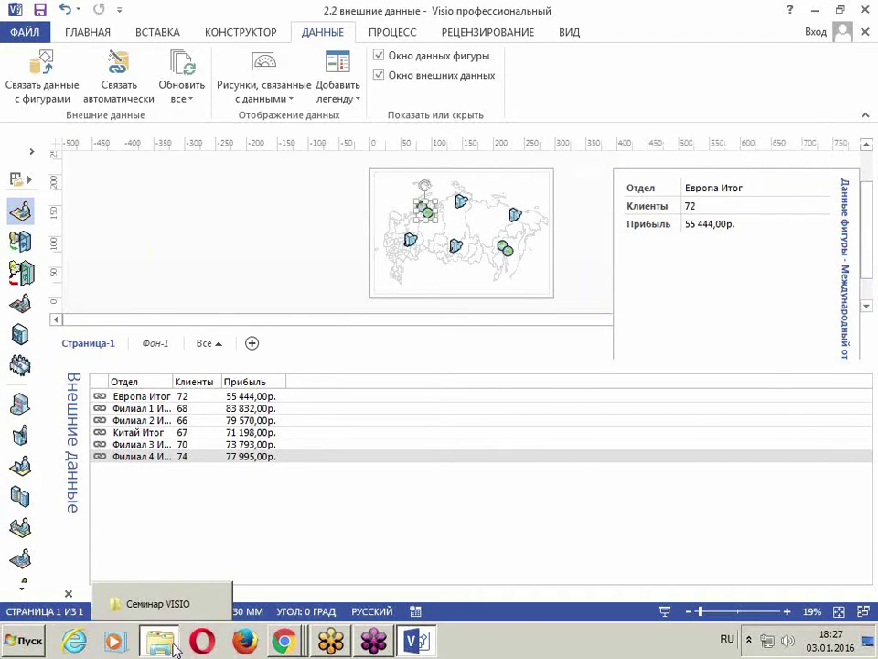
{"action": "left_click", "coordinate": [169, 605]}
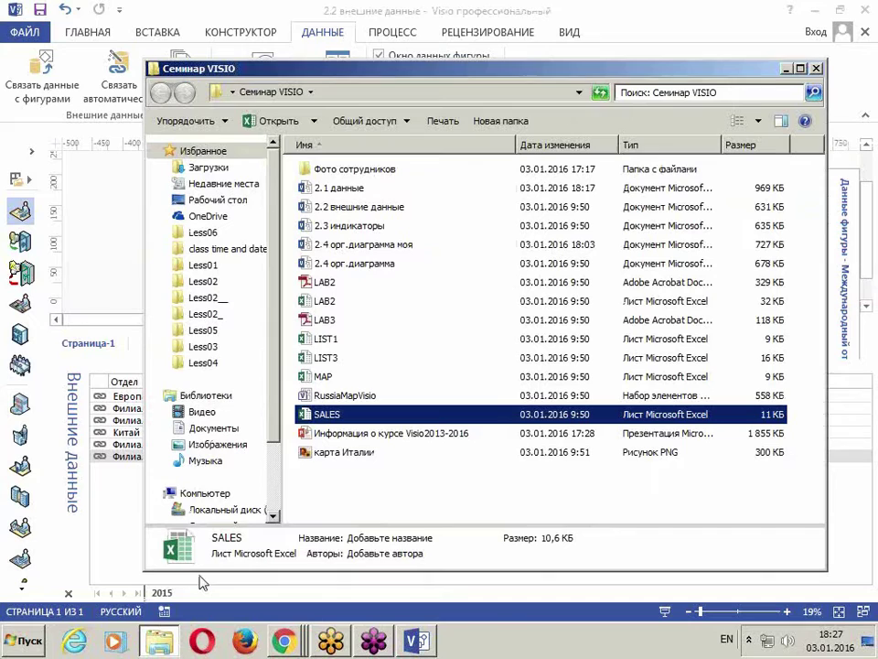
{"action": "left_click", "coordinate": [369, 497]}
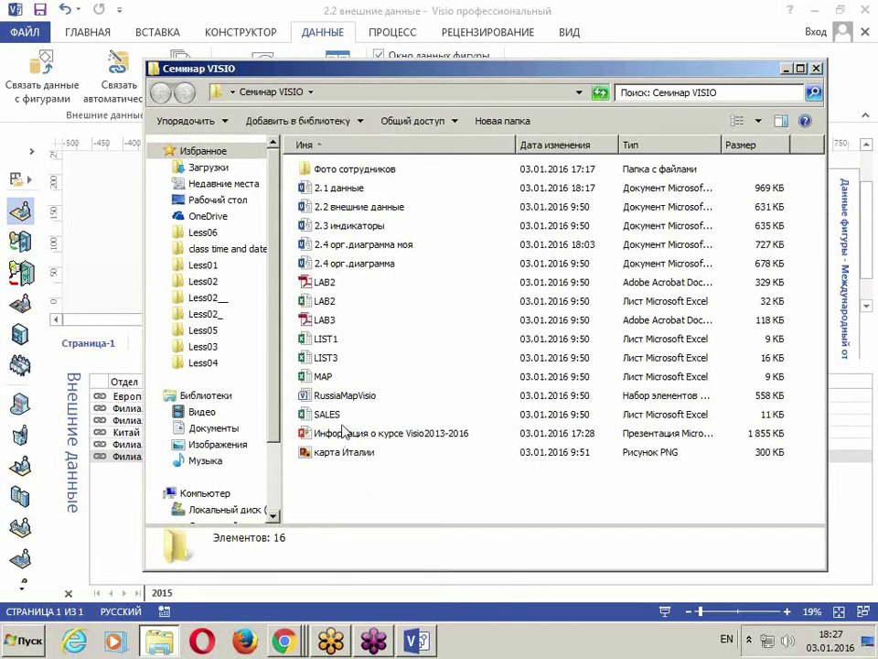
{"action": "double_click", "coordinate": [322, 414]}
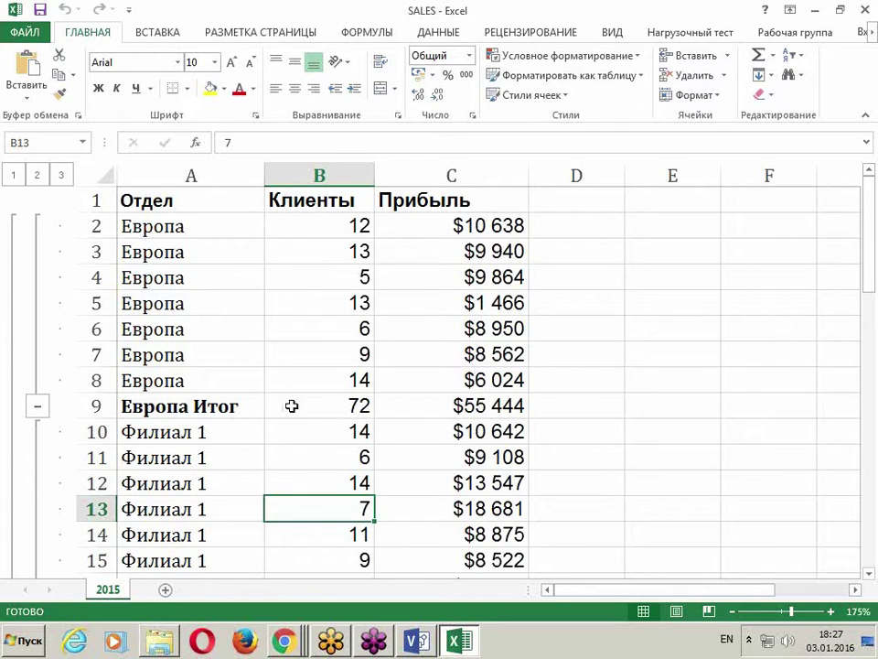
{"action": "left_click_drag", "start_coordinate": [293, 406], "coordinate": [470, 404]}
{"action": "left_click", "coordinate": [470, 406]}
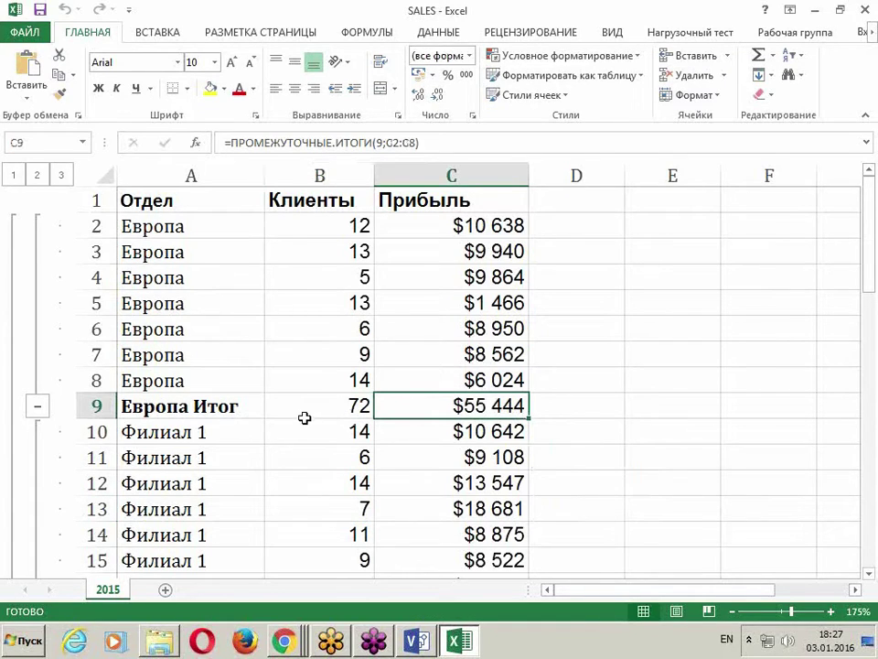
- Set the first Европа record in row 2 to 50 clients and a profit of 100000
{"action": "left_click", "coordinate": [345, 226]}
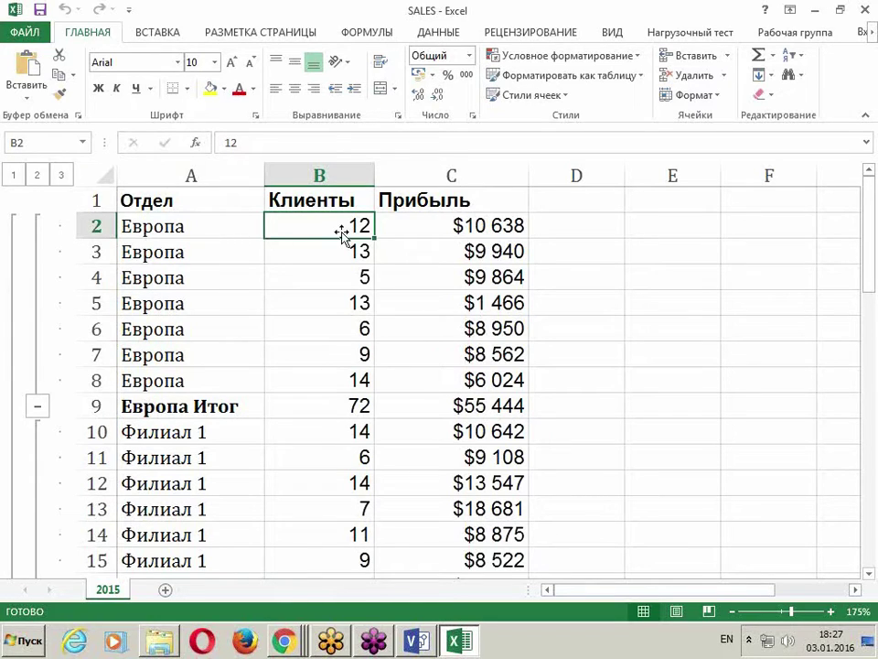
{"action": "left_click", "coordinate": [343, 283]}
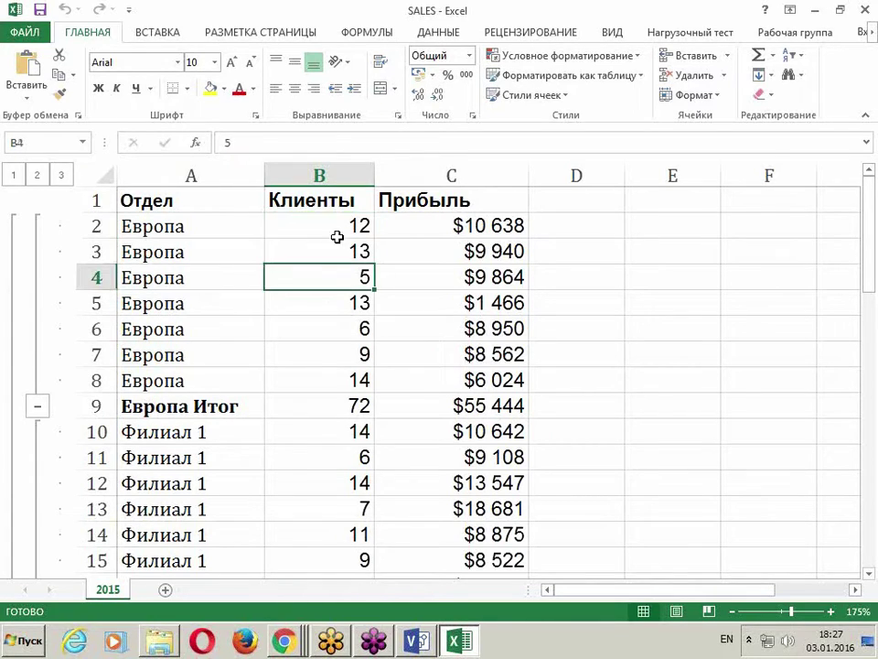
{"action": "left_click", "coordinate": [338, 229]}
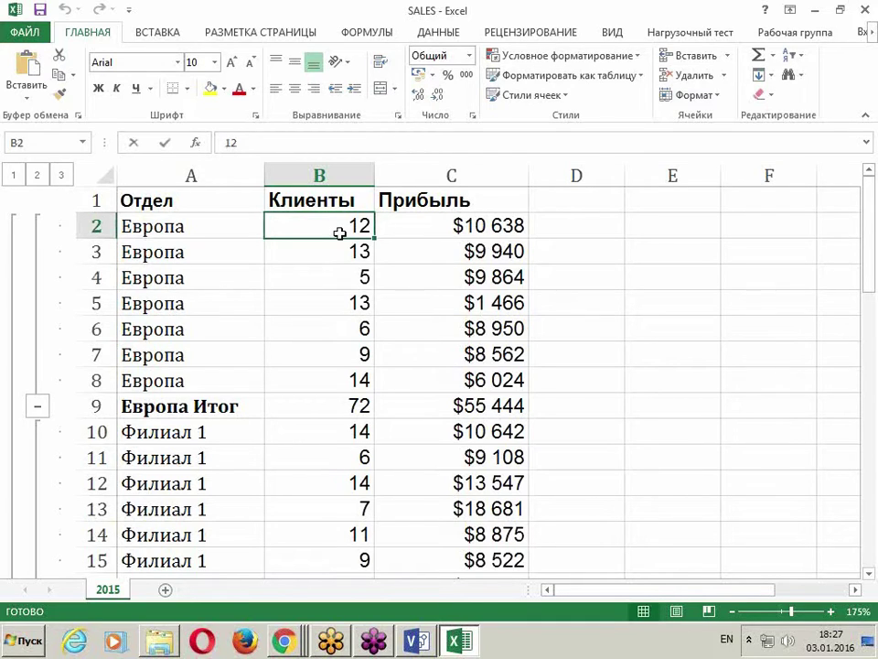
{"action": "type", "text": "50"}
{"action": "key", "text": "Tab"}
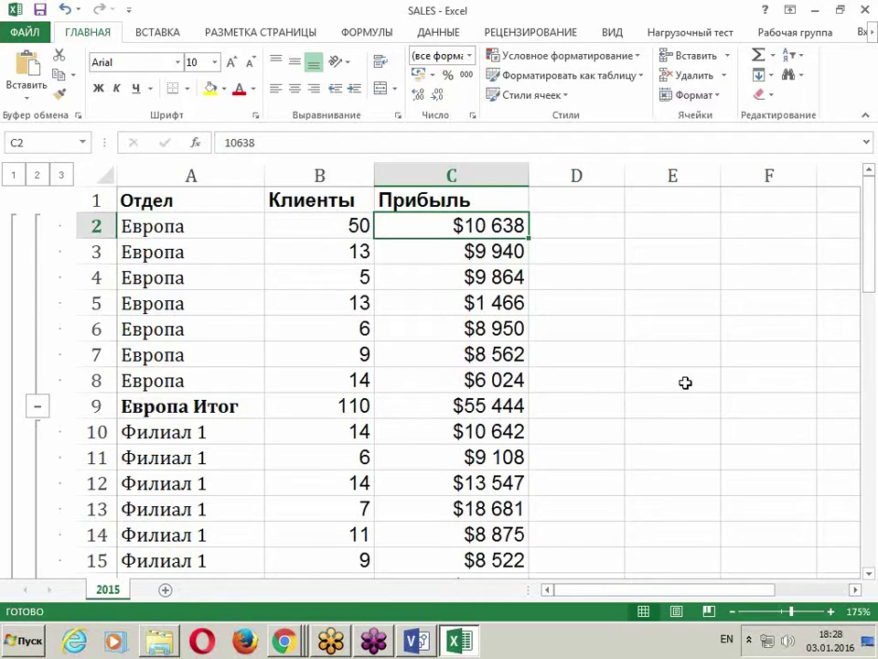
{"action": "type", "text": "1"}
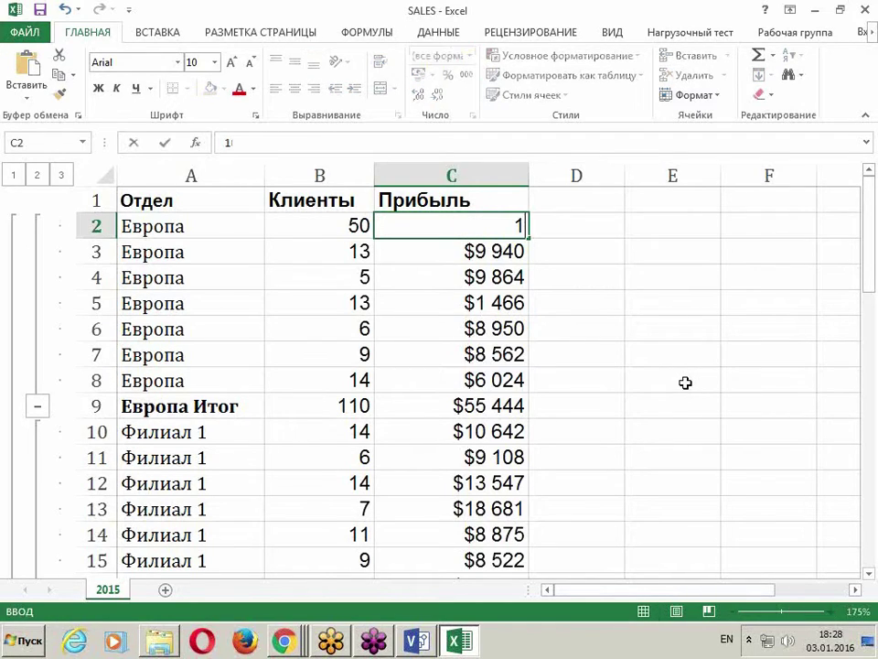
{"action": "type", "text": "00 000"}
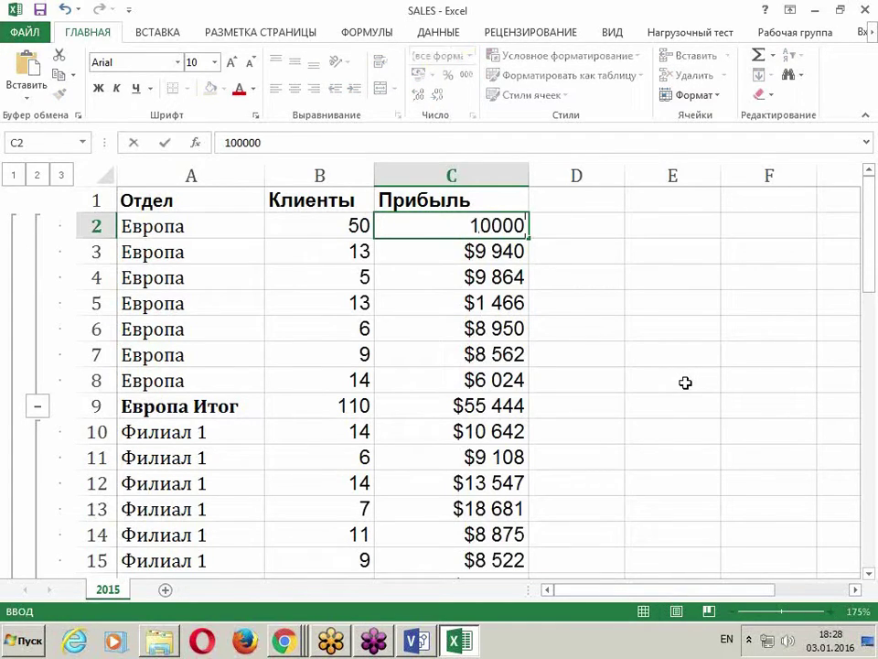
{"action": "key", "text": "Return"}
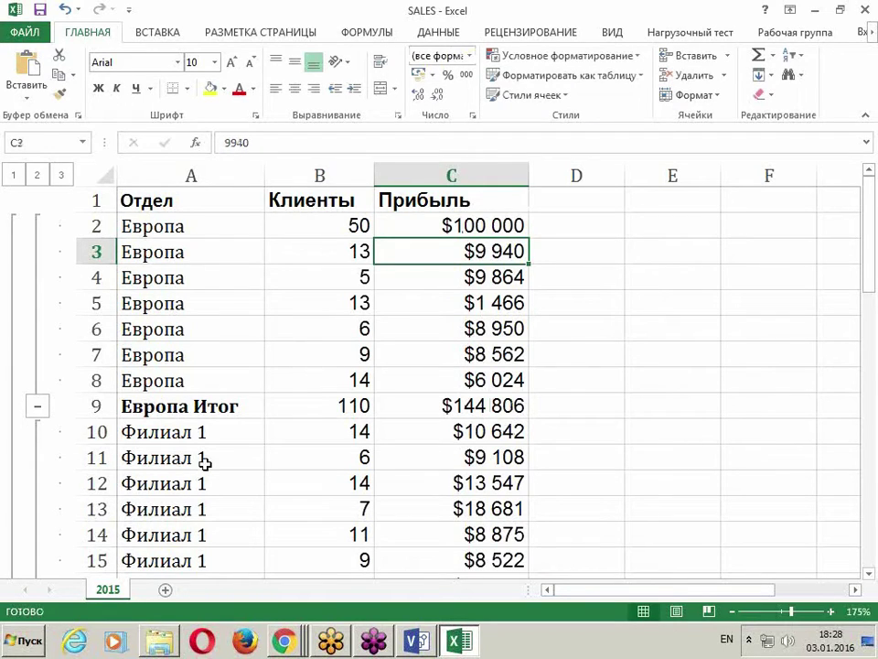
- Fill the Европа Итог totals in B9:C9 with yellow and save the workbook
{"action": "left_click_drag", "start_coordinate": [349, 409], "coordinate": [408, 402]}
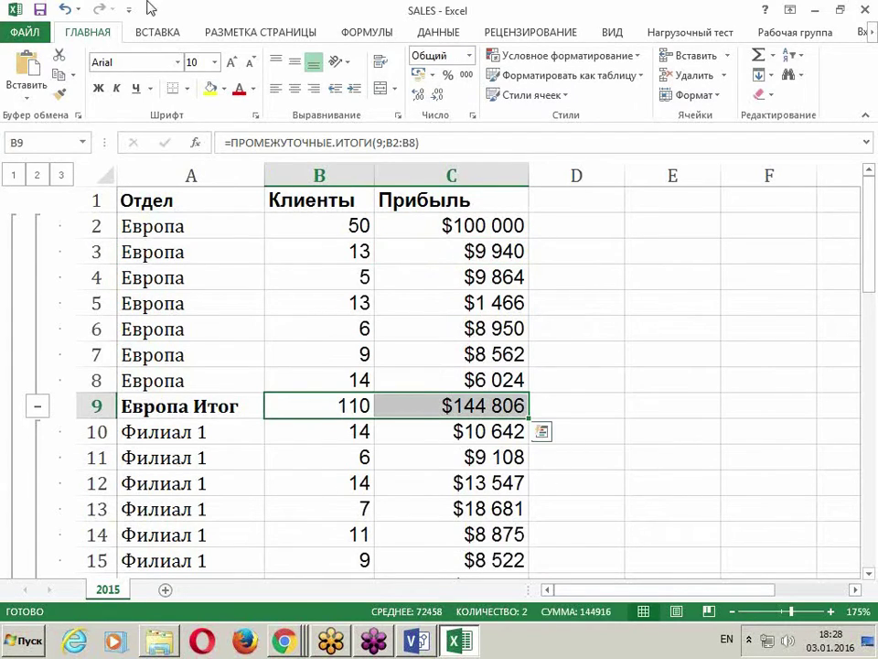
{"action": "left_click", "coordinate": [210, 89]}
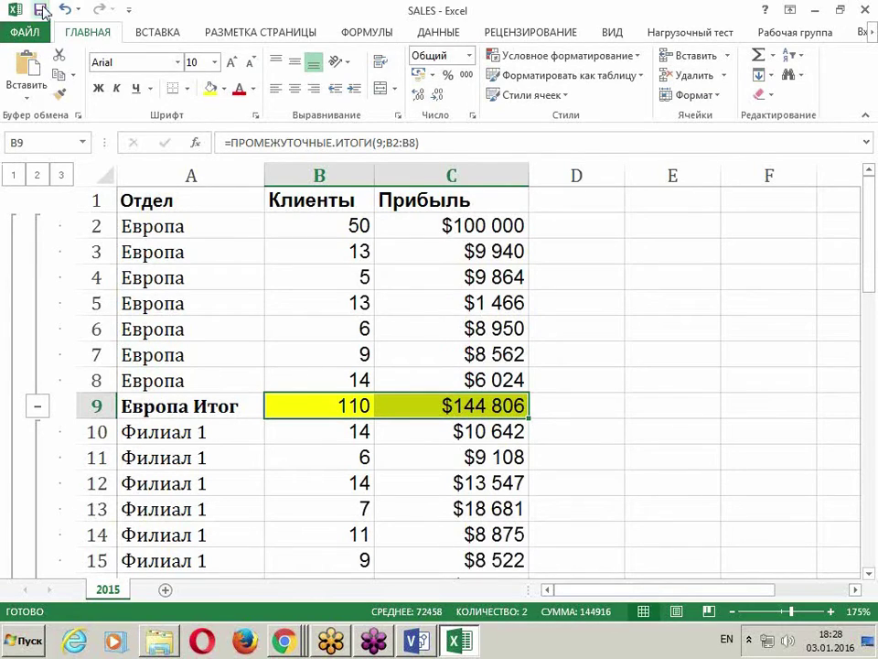
- Switch back to the Visio drawing, refresh all linked external data, and dismiss the refresh dialog
{"action": "left_click", "coordinate": [416, 643]}
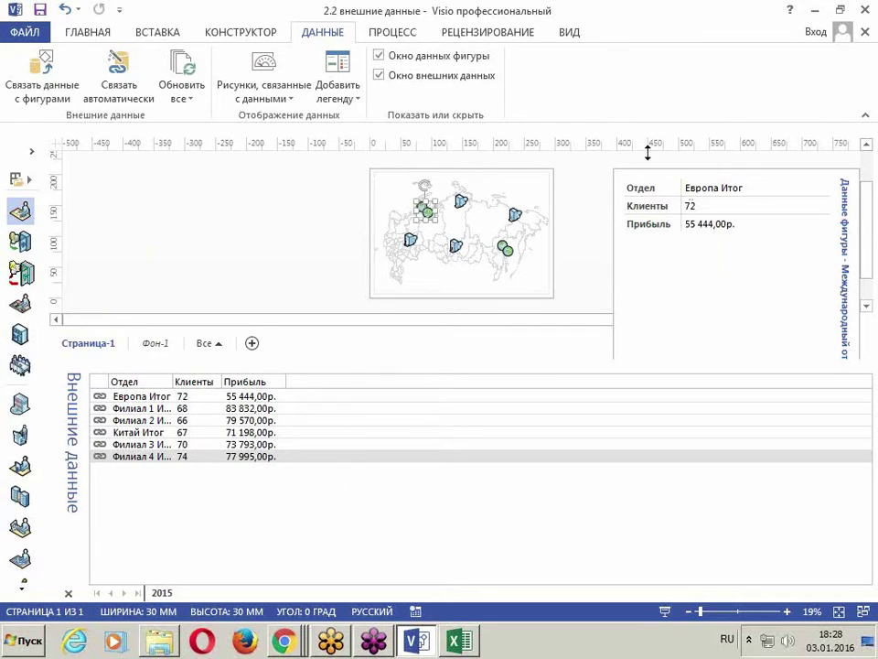
{"action": "left_click", "coordinate": [196, 73]}
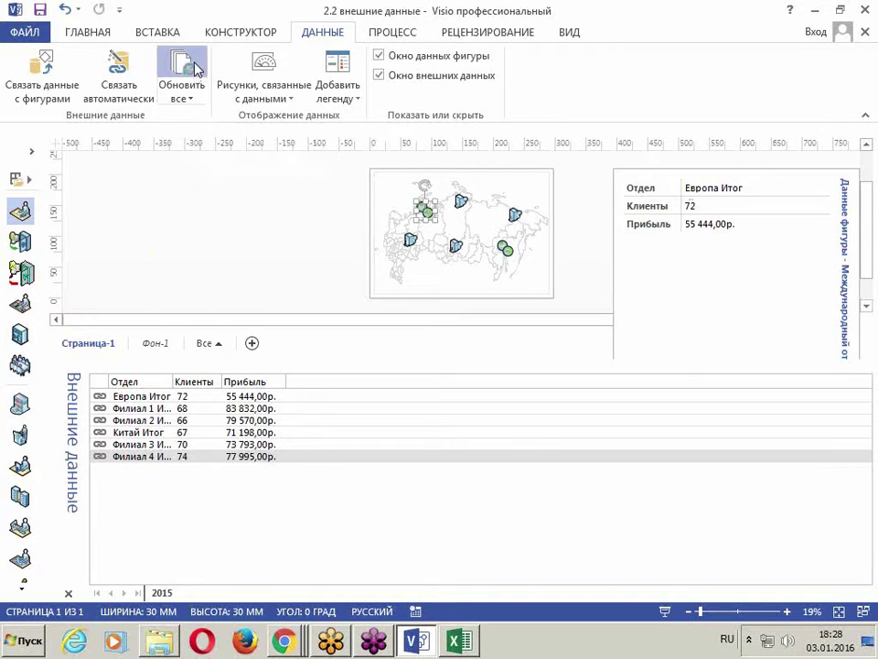
{"action": "left_click", "coordinate": [502, 383]}
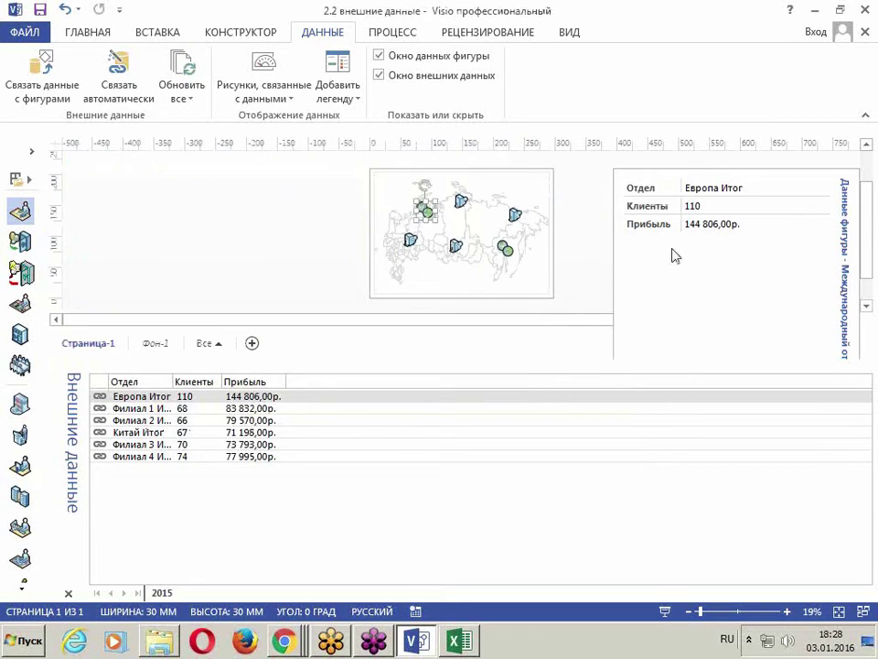
{"action": "mouse_move", "coordinate": [392, 180]}
{"action": "left_mouse_down"}
{"action": "mouse_move", "coordinate": [463, 233]}
{"action": "mouse_move", "coordinate": [639, 251]}
{"action": "left_mouse_up"}
{"action": "mouse_move", "coordinate": [601, 221]}
{"action": "left_mouse_down"}
{"action": "mouse_move", "coordinate": [640, 248]}
{"action": "mouse_move", "coordinate": [626, 299]}
{"action": "left_mouse_up"}
{"action": "left_click", "coordinate": [629, 308]}
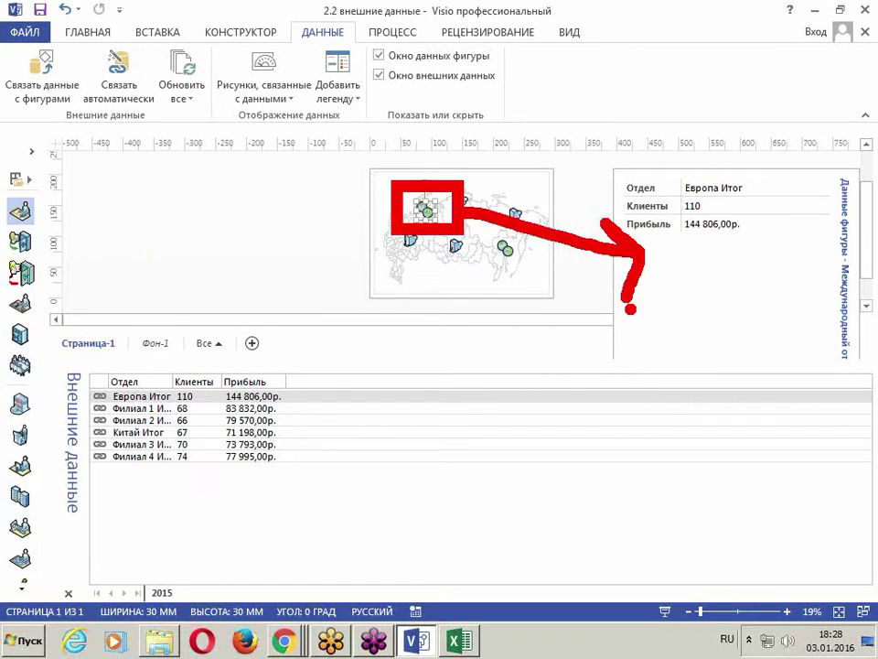
{"action": "mouse_move", "coordinate": [182, 112]}
{"action": "left_mouse_down"}
{"action": "mouse_move", "coordinate": [173, 18]}
{"action": "mouse_move", "coordinate": [212, 121]}
{"action": "left_mouse_up"}
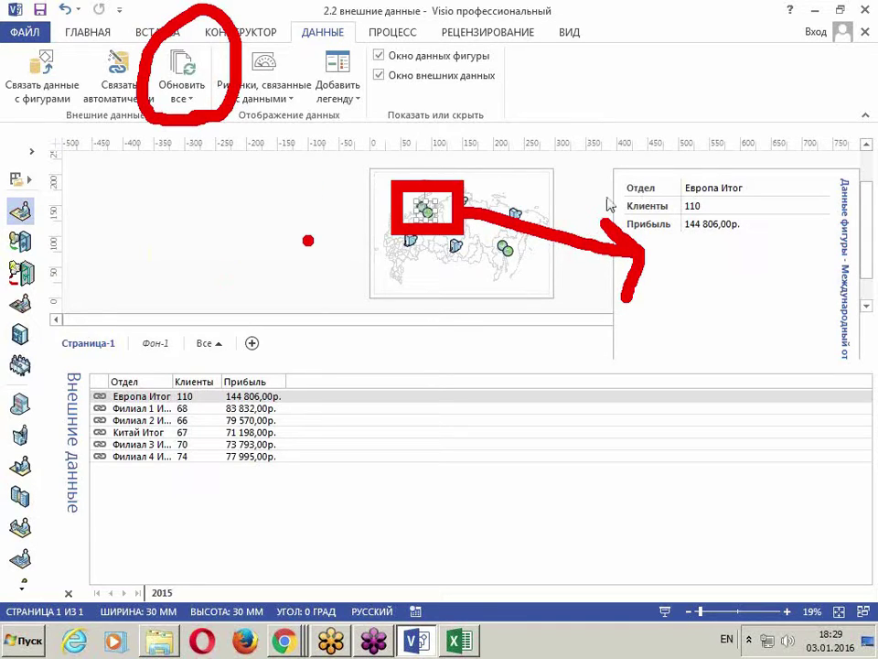
{"action": "key", "text": "Escape"}
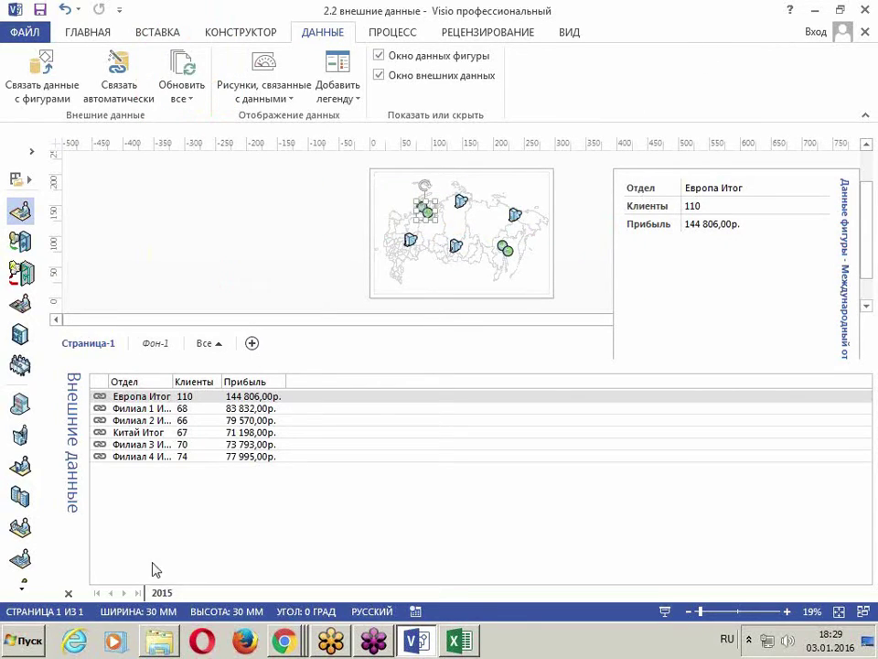
- Close the external data and shape data windows and deselect the international department shape
{"action": "left_click", "coordinate": [68, 595]}
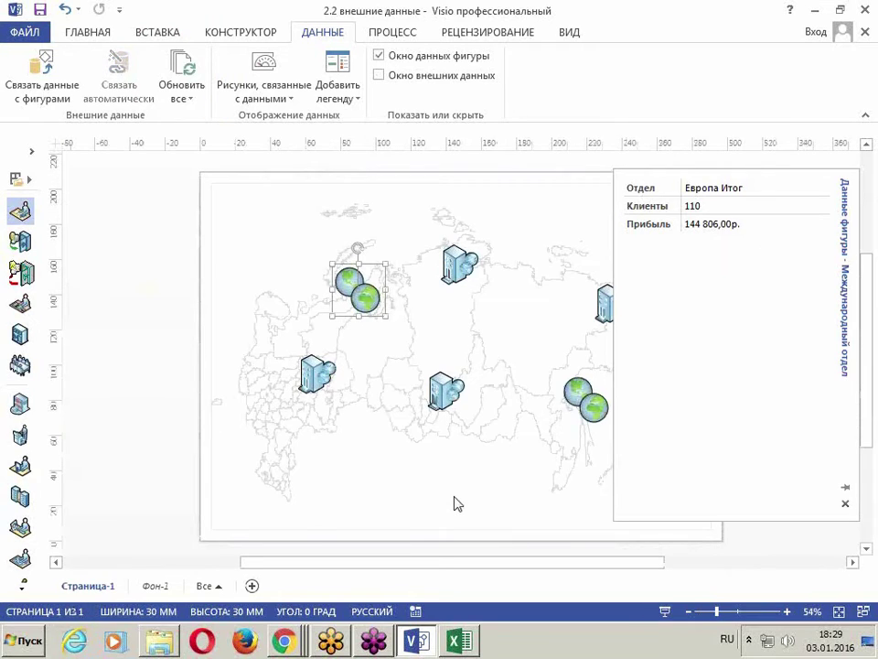
{"action": "left_click", "coordinate": [846, 506]}
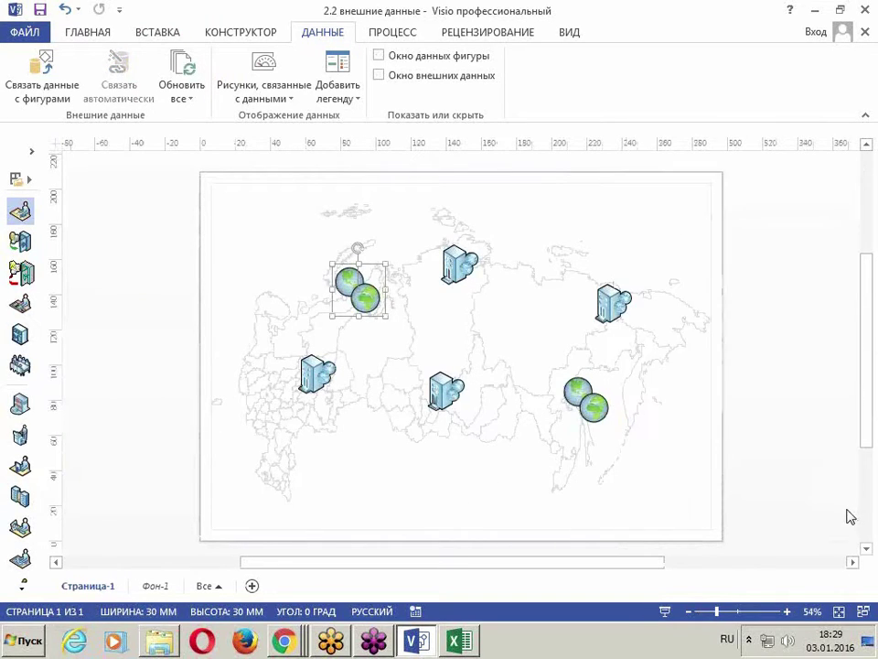
{"action": "left_click", "coordinate": [669, 403]}
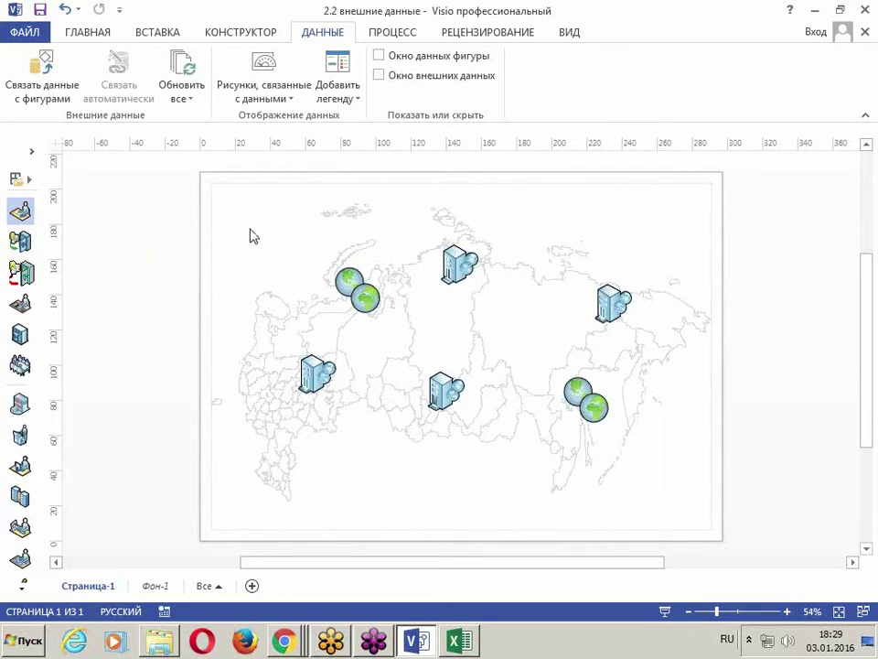
- Select all branch and international department shapes on the map and start creating a new data graphic for them
{"action": "key", "text": "ctrl+a"}
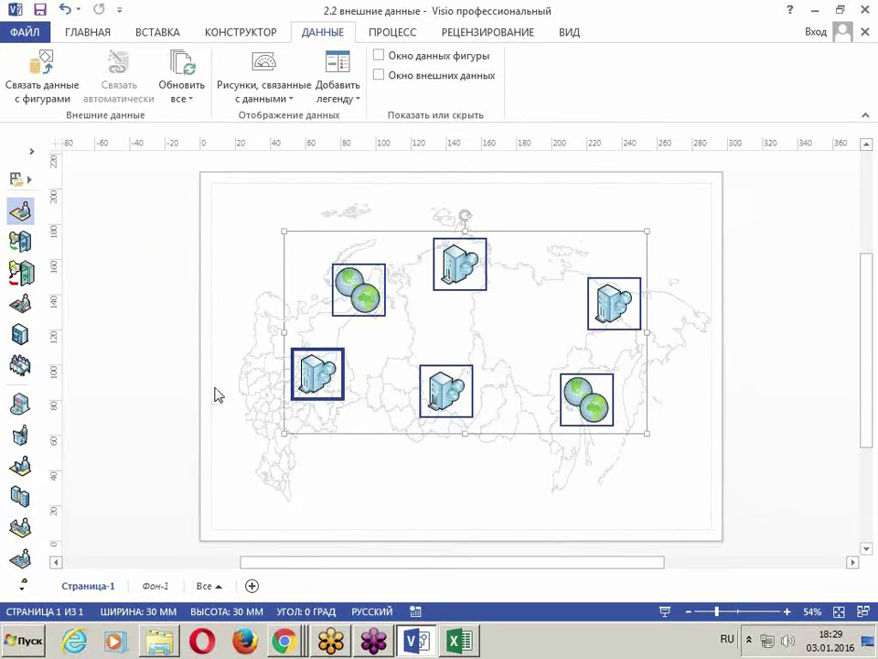
{"action": "left_click", "coordinate": [263, 98]}
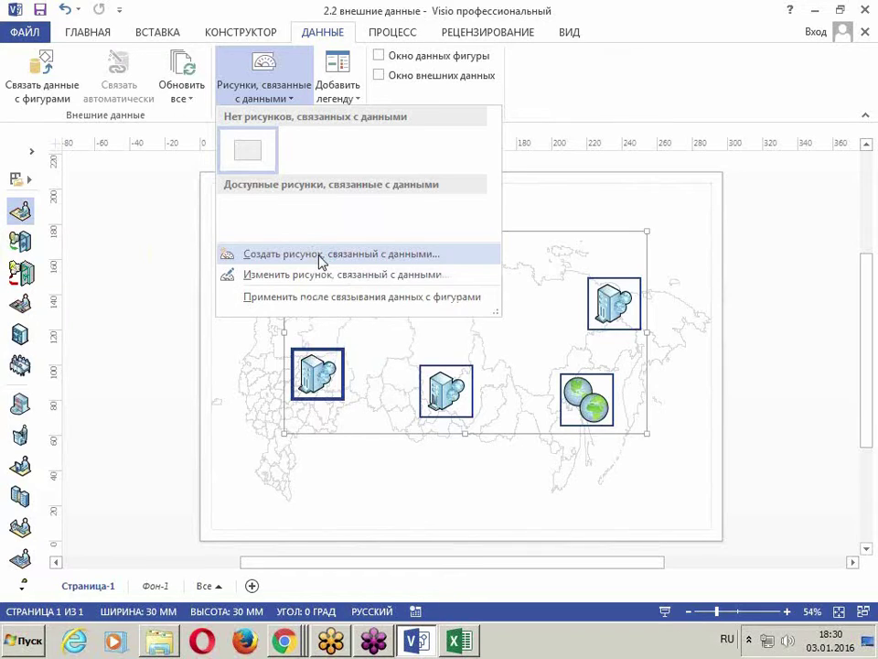
{"action": "left_click", "coordinate": [254, 262]}
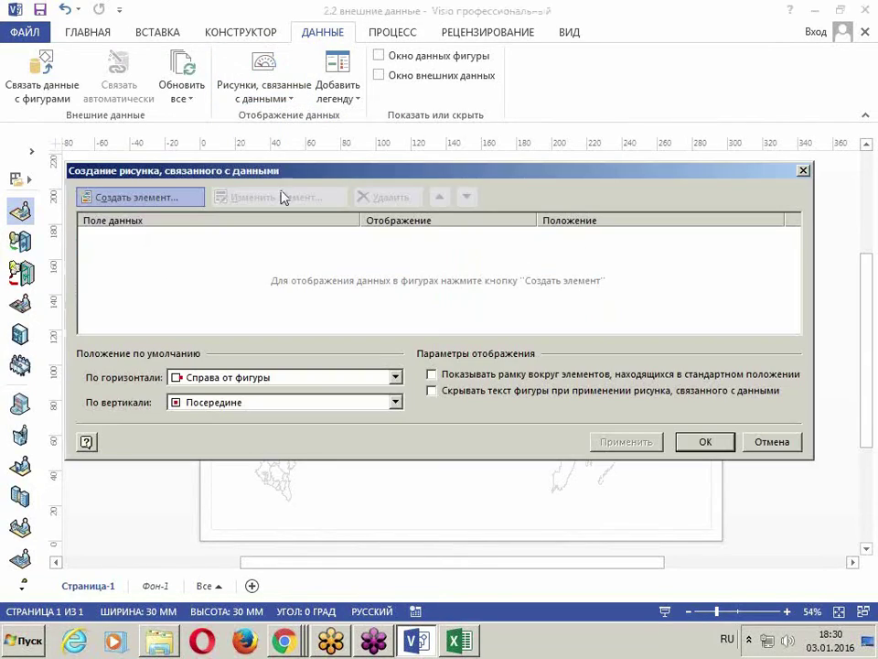
{"action": "left_click_drag", "start_coordinate": [297, 176], "coordinate": [300, 23]}
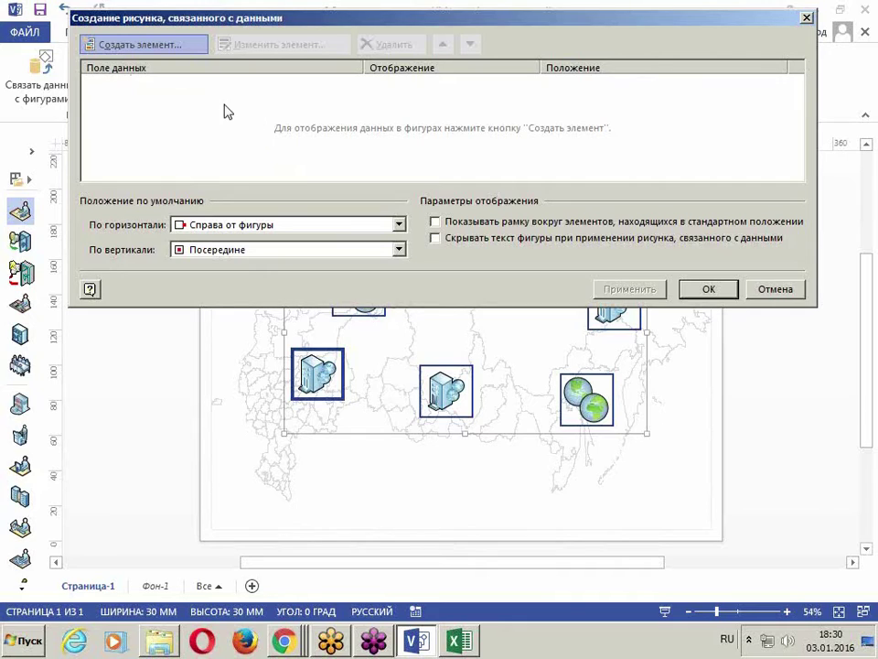
- Add a data graphic item that shows the Отдел field as Текст in the Заголовок 2 style
{"action": "left_click", "coordinate": [176, 45]}
{"action": "left_click", "coordinate": [311, 162]}
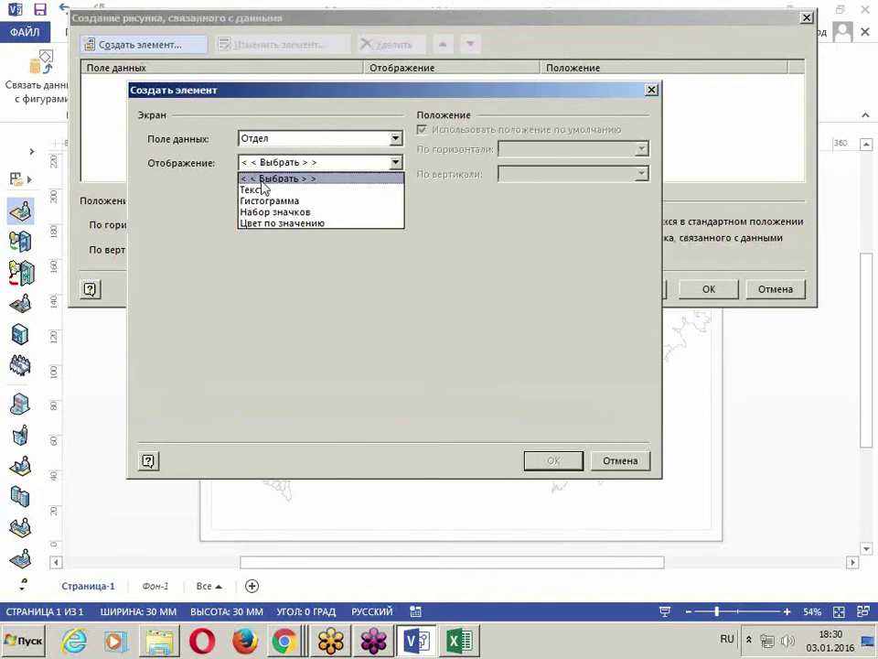
{"action": "left_click", "coordinate": [254, 191]}
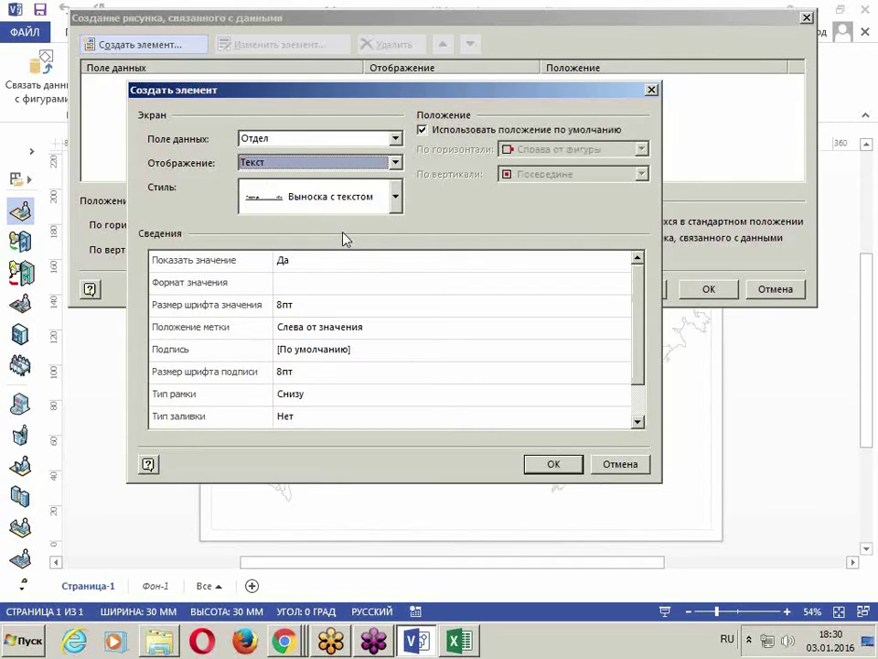
{"action": "left_click", "coordinate": [325, 207]}
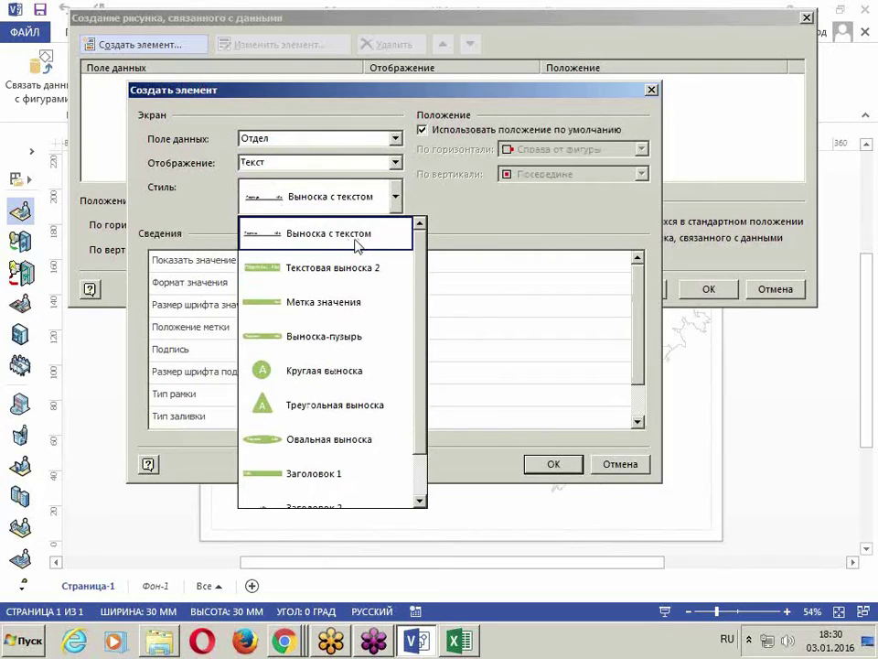
{"action": "scroll", "coordinate": [357, 242], "scroll_direction": "down", "scroll_amount": 2}
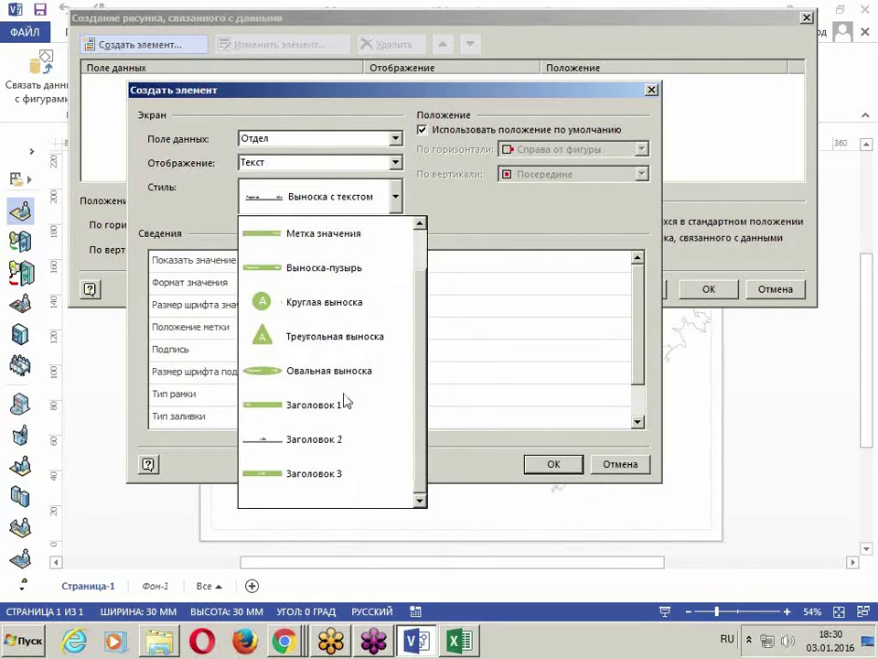
{"action": "left_click", "coordinate": [288, 440]}
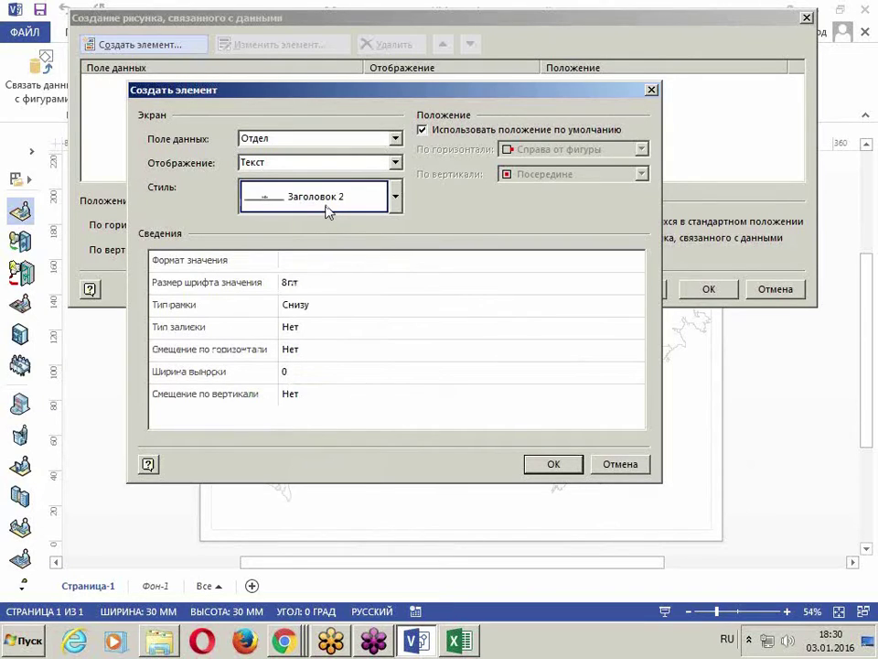
- Set the Отдел item's border type to Нет and apply the data graphic to the shapes
{"action": "left_click", "coordinate": [356, 311]}
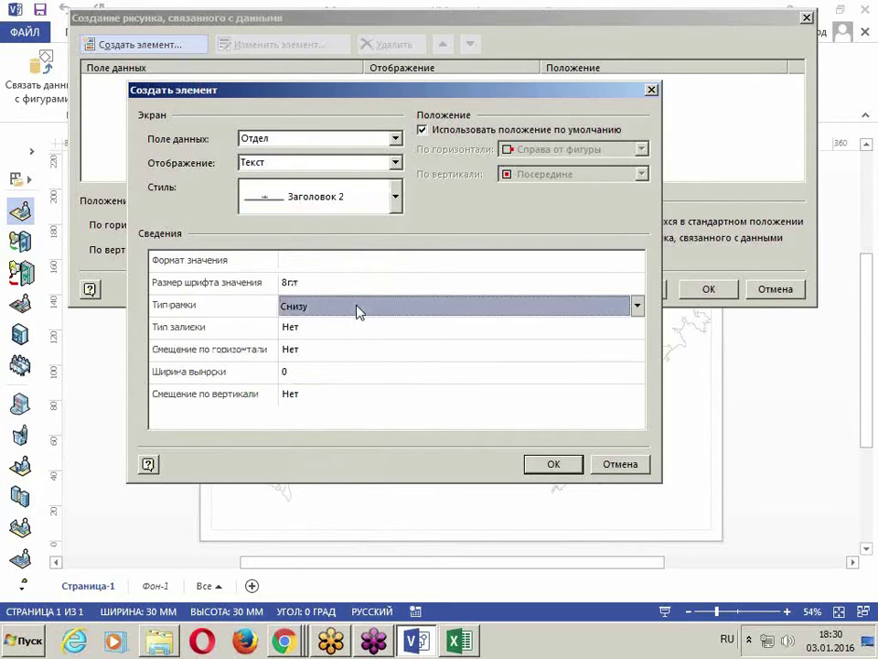
{"action": "left_click", "coordinate": [637, 308]}
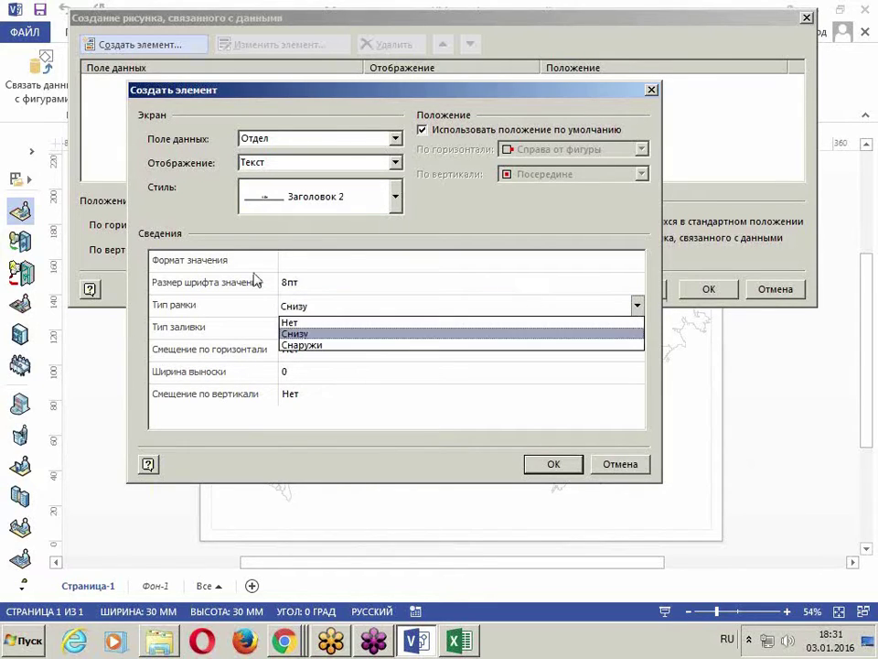
{"action": "left_click", "coordinate": [302, 321]}
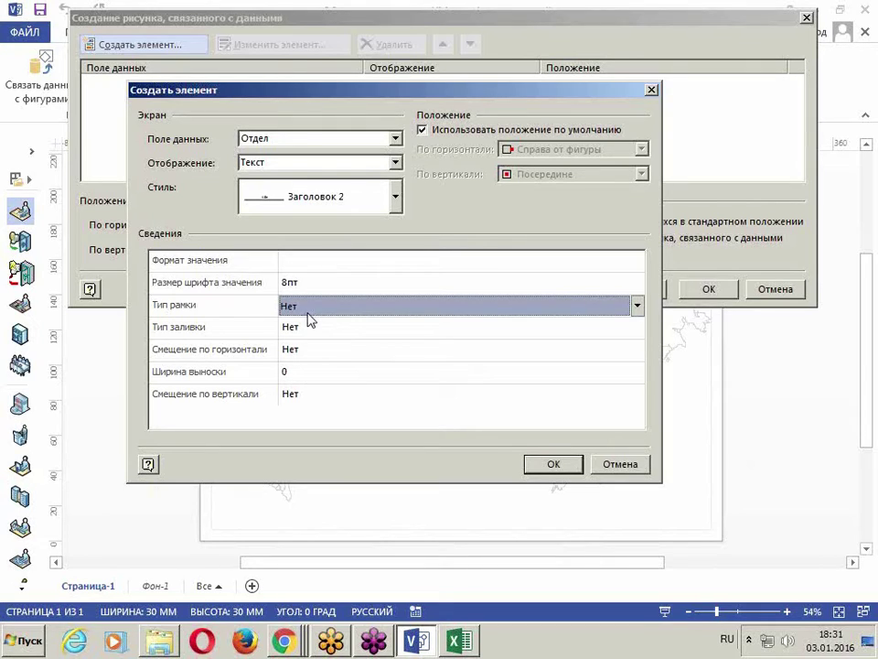
{"action": "left_click", "coordinate": [553, 463]}
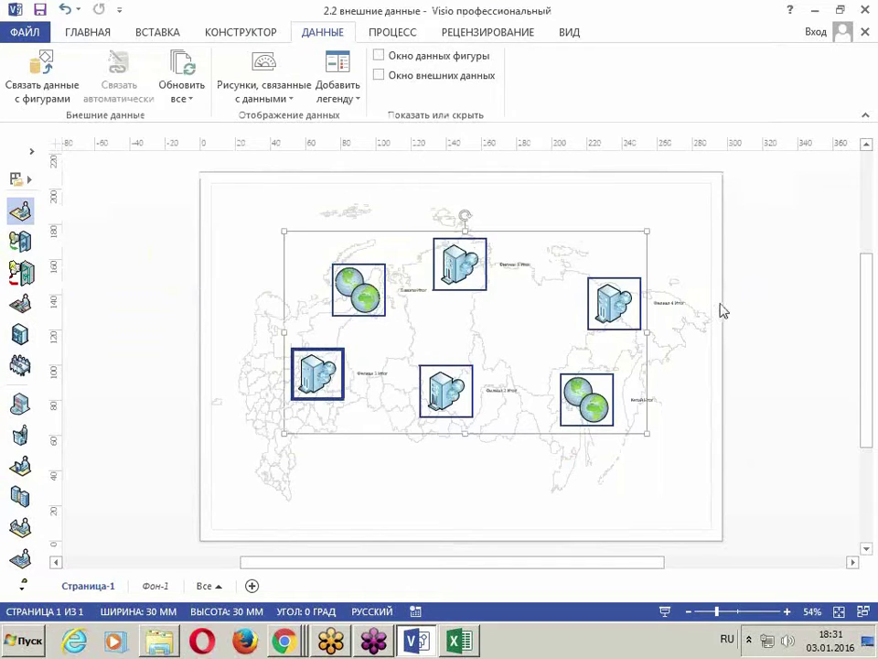
- Examine the department captions beside the shapes on the map up close, including the European department and the branches
{"action": "left_click", "coordinate": [563, 316]}
{"action": "scroll", "coordinate": [333, 298], "scroll_direction": "up", "scroll_amount": 5, "text": "ctrl"}
{"action": "scroll", "coordinate": [379, 304], "scroll_direction": "up", "scroll_amount": 2, "text": "ctrl"}
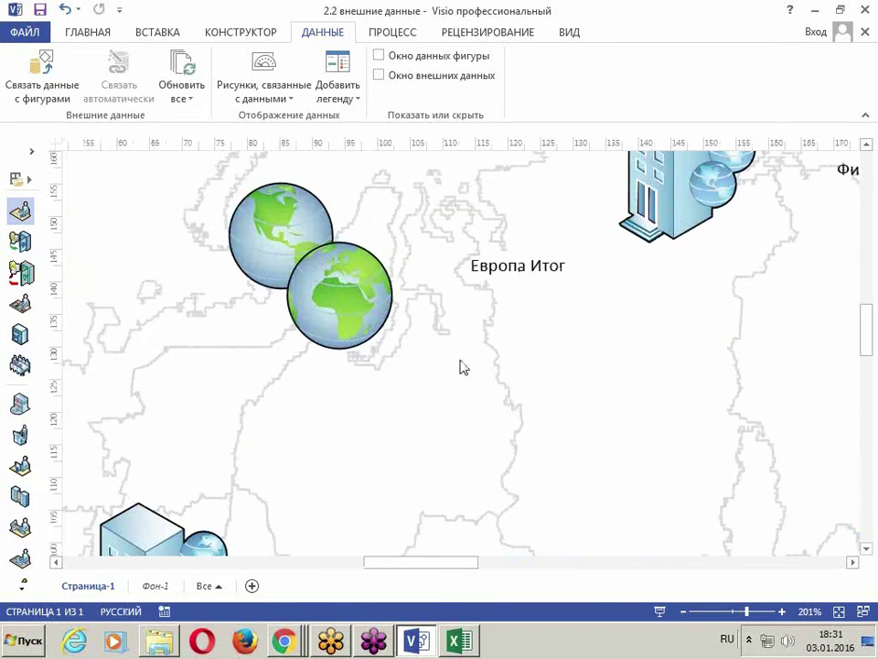
{"action": "scroll", "coordinate": [457, 371], "scroll_direction": "up", "scroll_amount": 3}
{"action": "scroll", "coordinate": [549, 393], "scroll_direction": "down", "scroll_amount": 3}
{"action": "scroll", "coordinate": [648, 424], "scroll_direction": "down", "scroll_amount": 2}
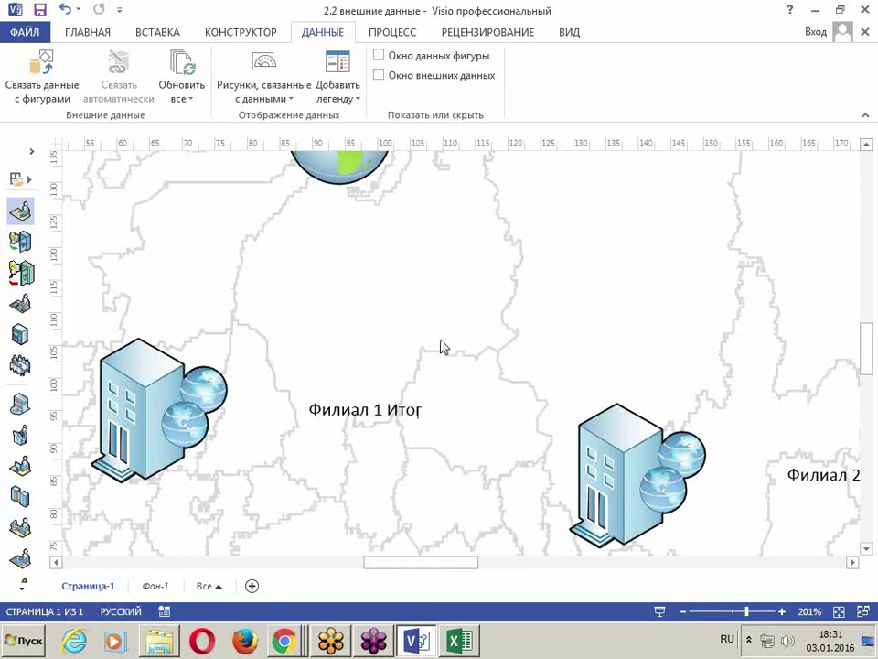
{"action": "scroll", "coordinate": [394, 436], "scroll_direction": "down", "scroll_amount": 5}
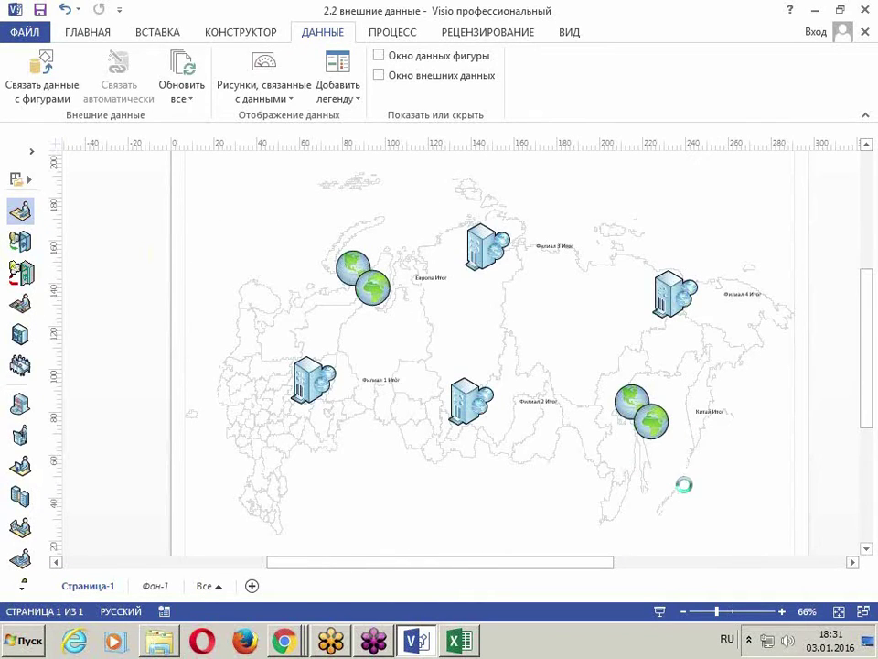
- Select all the map shapes and open their current data graphic for editing
{"action": "key", "text": "ctrl+a"}
{"action": "left_click", "coordinate": [274, 97]}
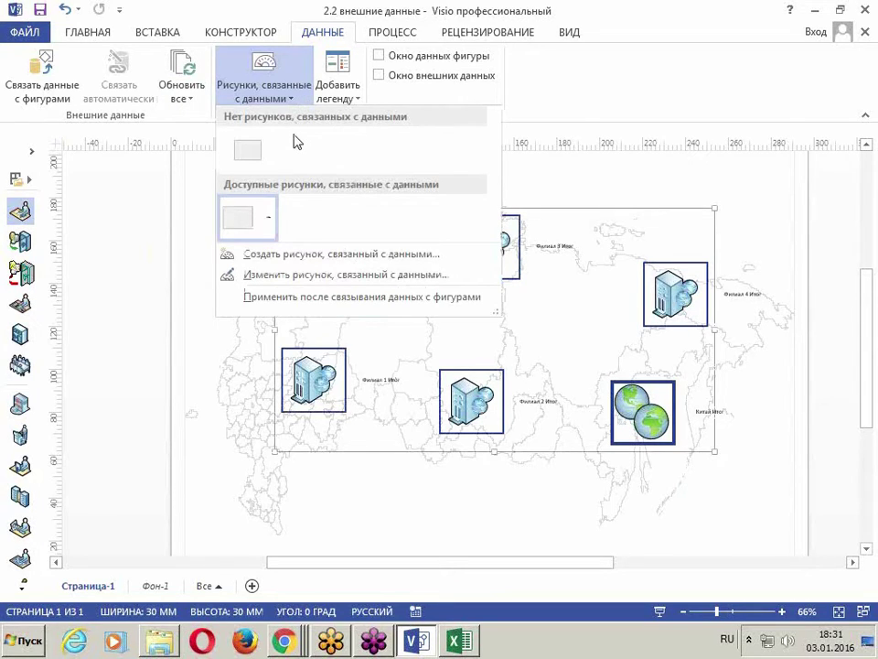
{"action": "left_click", "coordinate": [251, 276]}
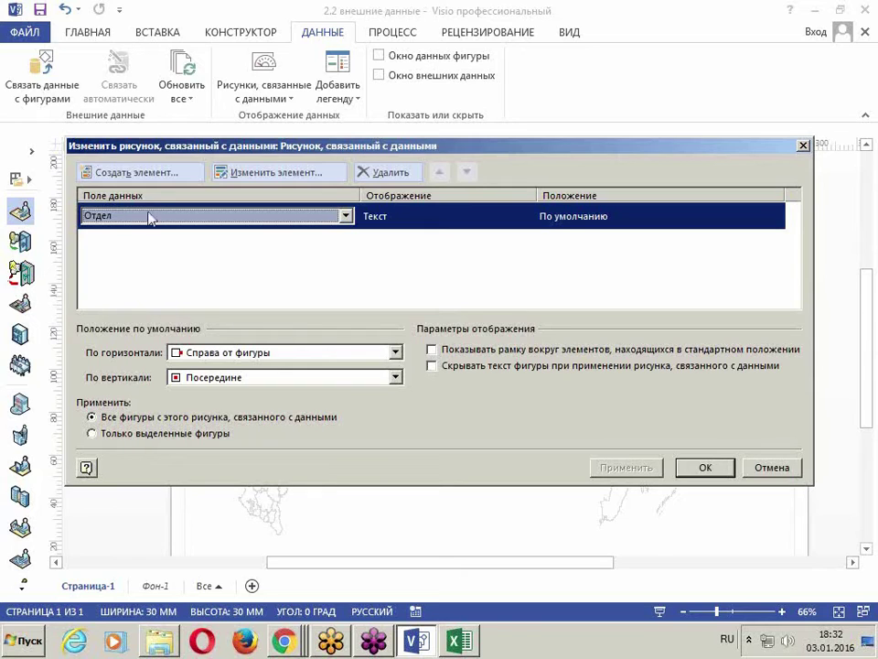
- Create a second data graphic item that displays the Прибыль field as Набор значков
{"action": "left_click", "coordinate": [103, 175]}
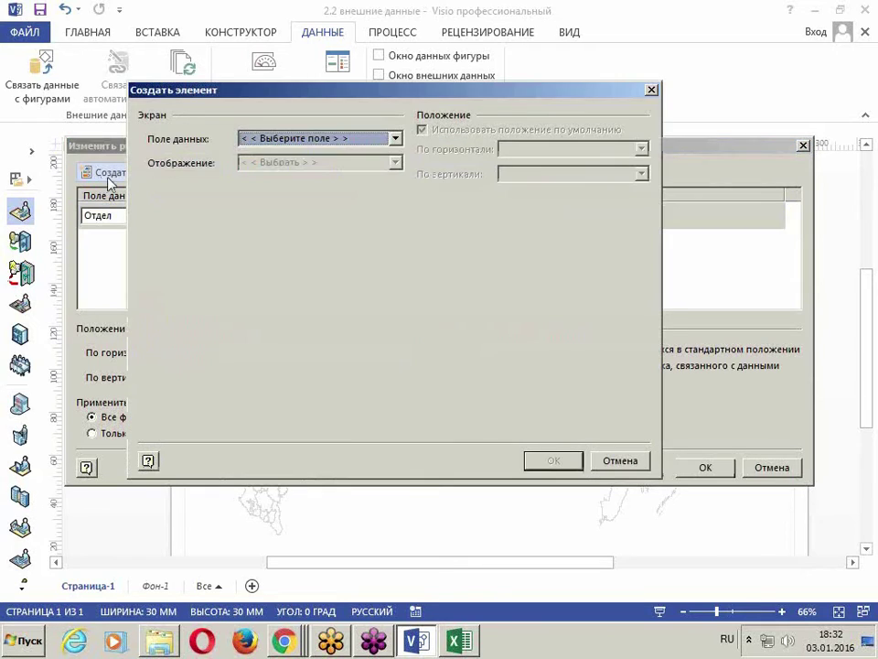
{"action": "mouse_move", "coordinate": [242, 95]}
{"action": "left_mouse_down"}
{"action": "mouse_move", "coordinate": [194, 274]}
{"action": "mouse_move", "coordinate": [251, 108]}
{"action": "left_mouse_up"}
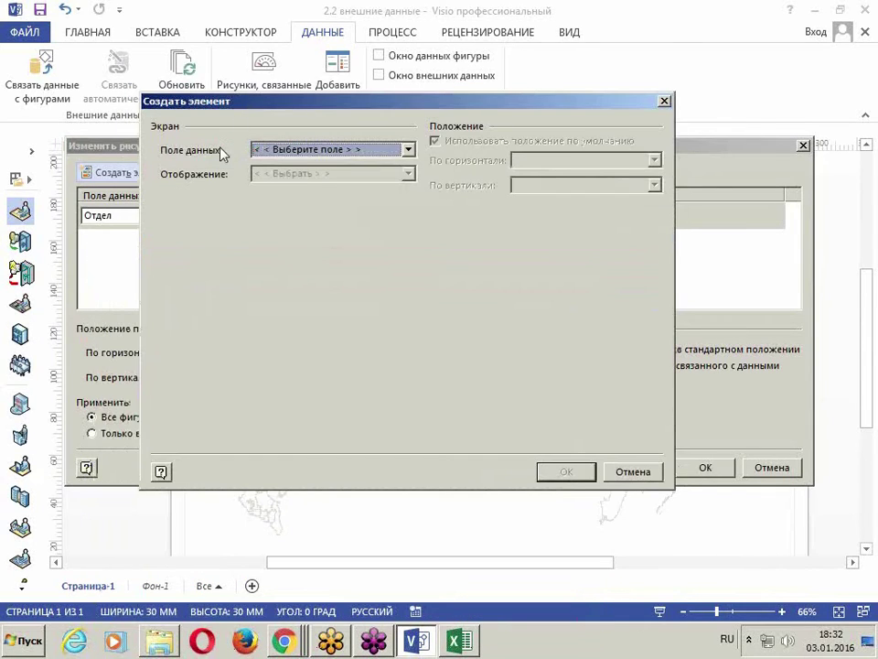
{"action": "left_click", "coordinate": [279, 150]}
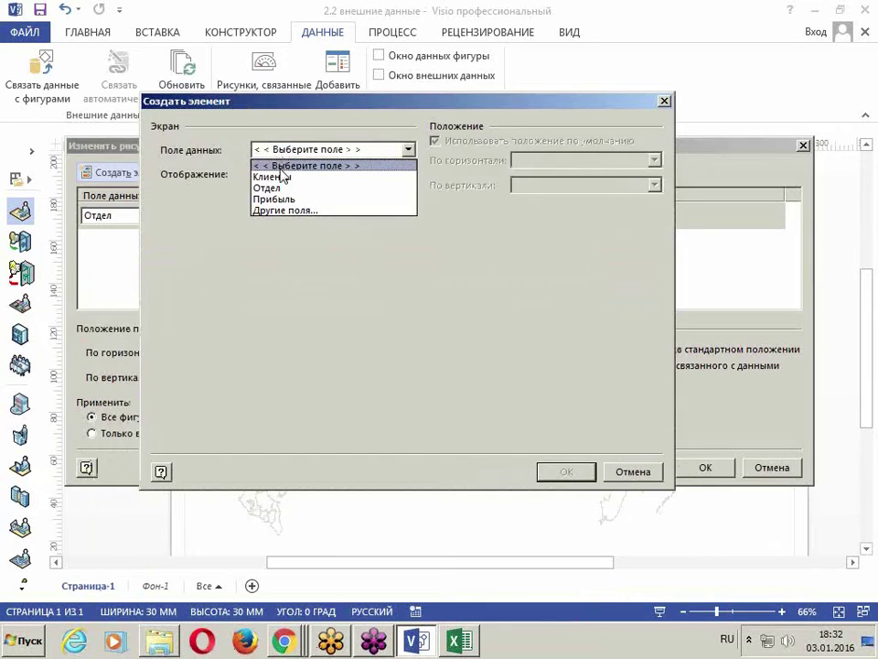
{"action": "left_click", "coordinate": [289, 199]}
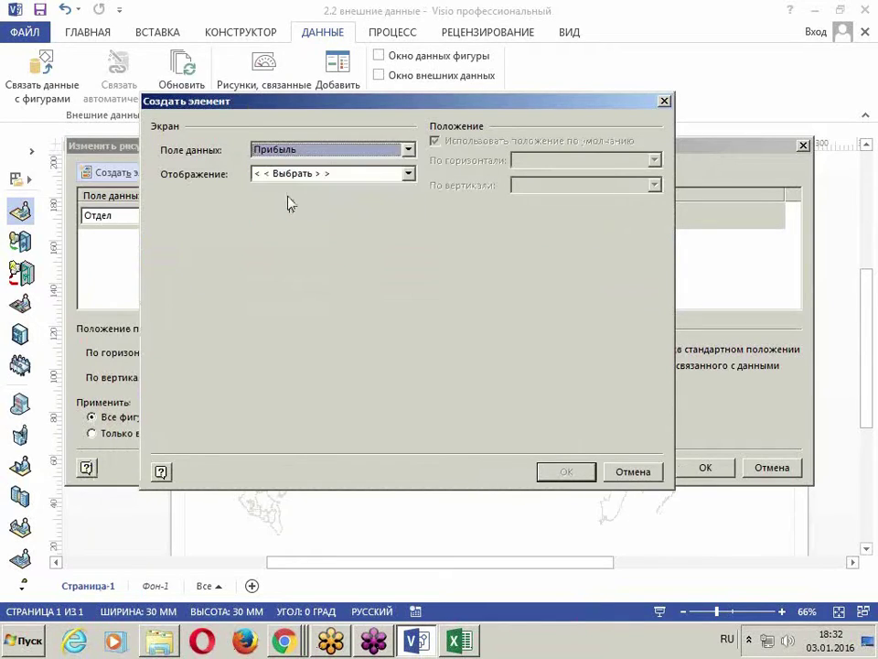
{"action": "left_click", "coordinate": [301, 174]}
{"action": "left_click", "coordinate": [292, 215]}
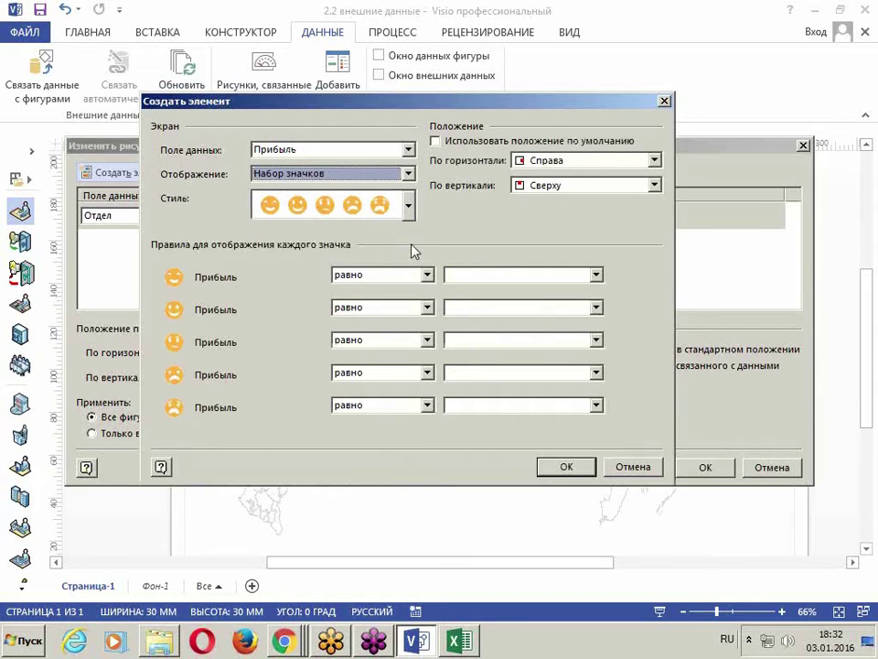
- Set the Прибыль item's icon style to the black-framed green, yellow, red and grey traffic lights
{"action": "left_click", "coordinate": [408, 206]}
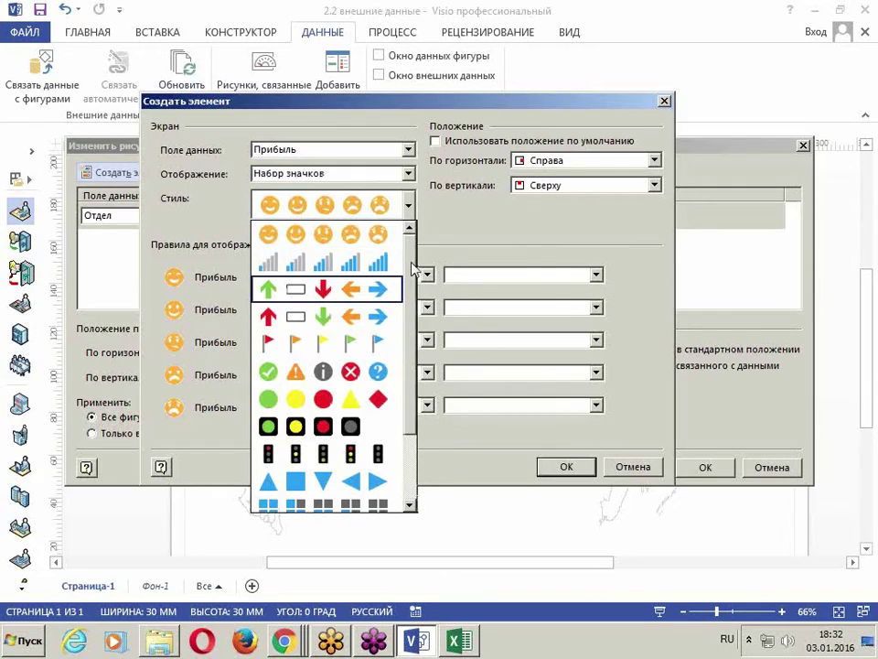
{"action": "scroll", "coordinate": [395, 325], "scroll_direction": "down", "scroll_amount": 1}
{"action": "scroll", "coordinate": [395, 325], "scroll_direction": "down", "scroll_amount": 1}
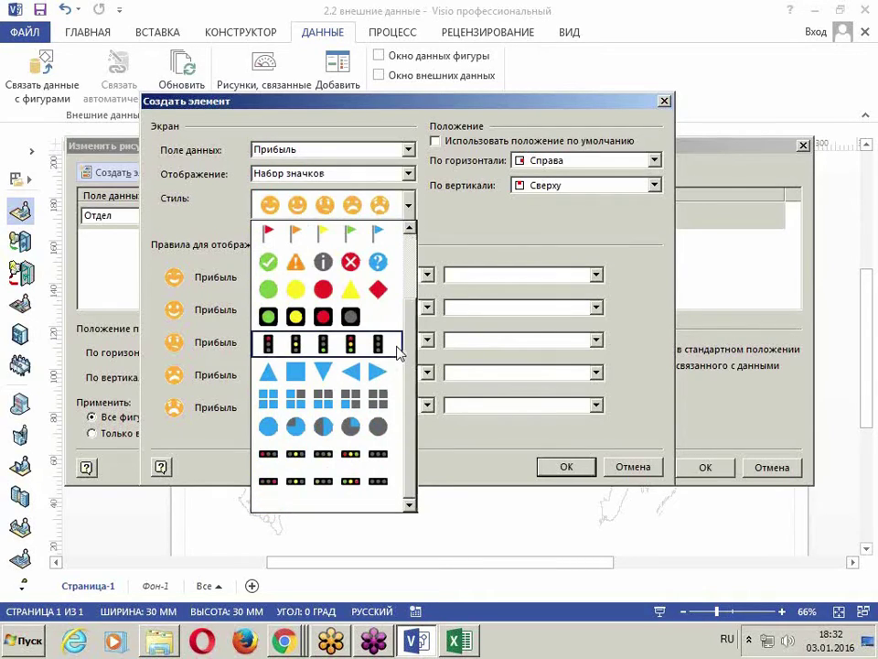
{"action": "left_click", "coordinate": [312, 320]}
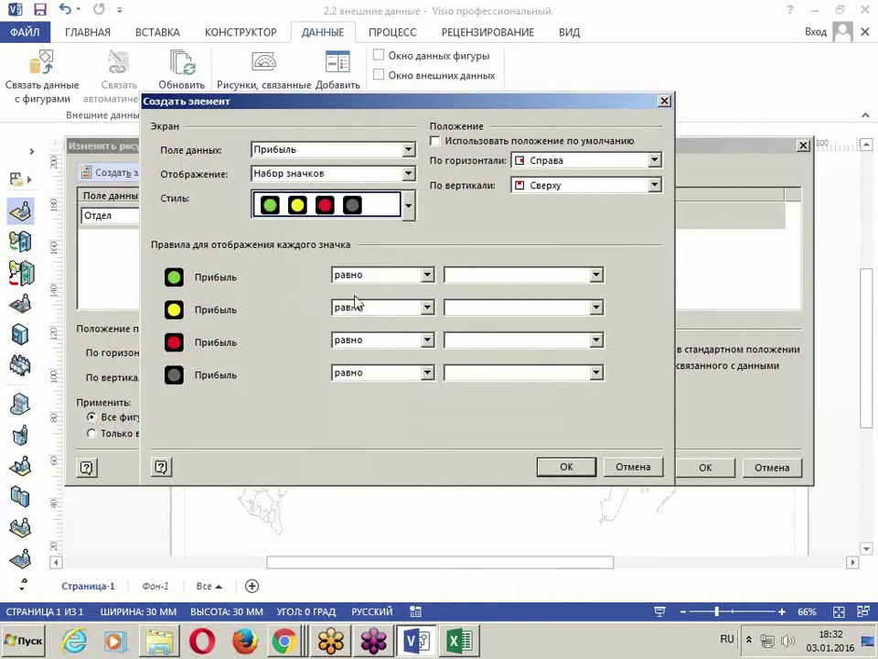
{"action": "left_click", "coordinate": [408, 207]}
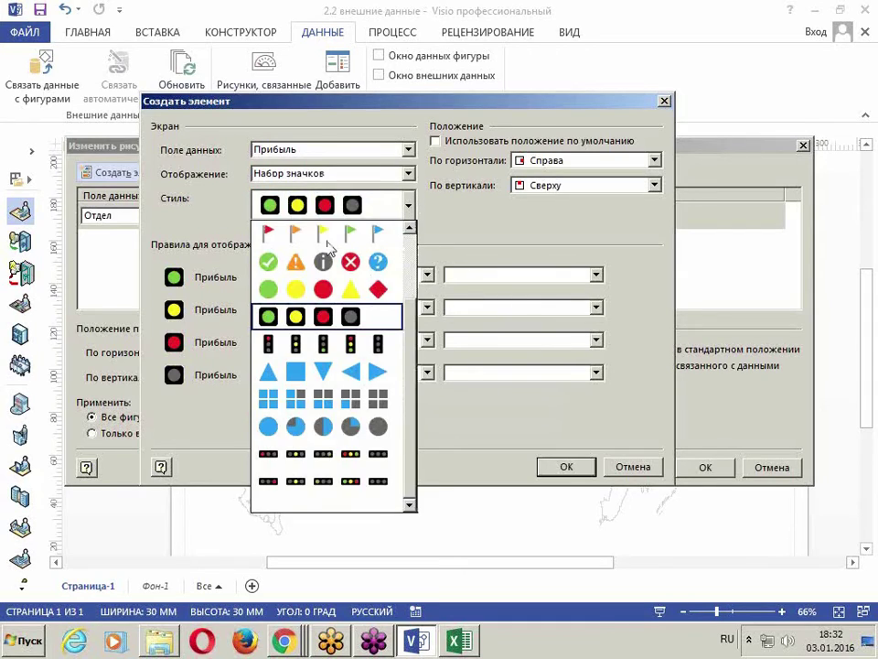
{"action": "left_click", "coordinate": [327, 234]}
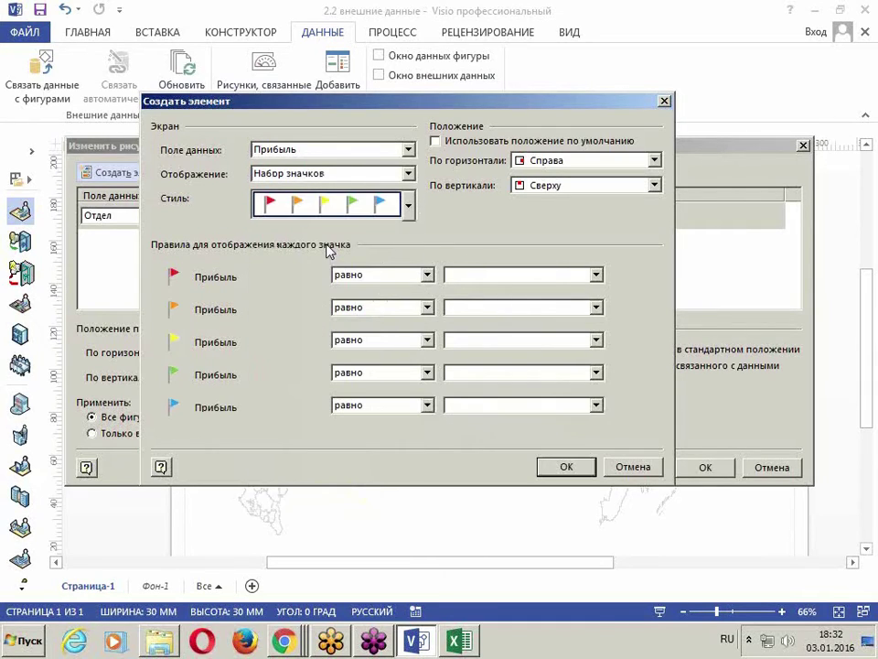
{"action": "left_click", "coordinate": [408, 210]}
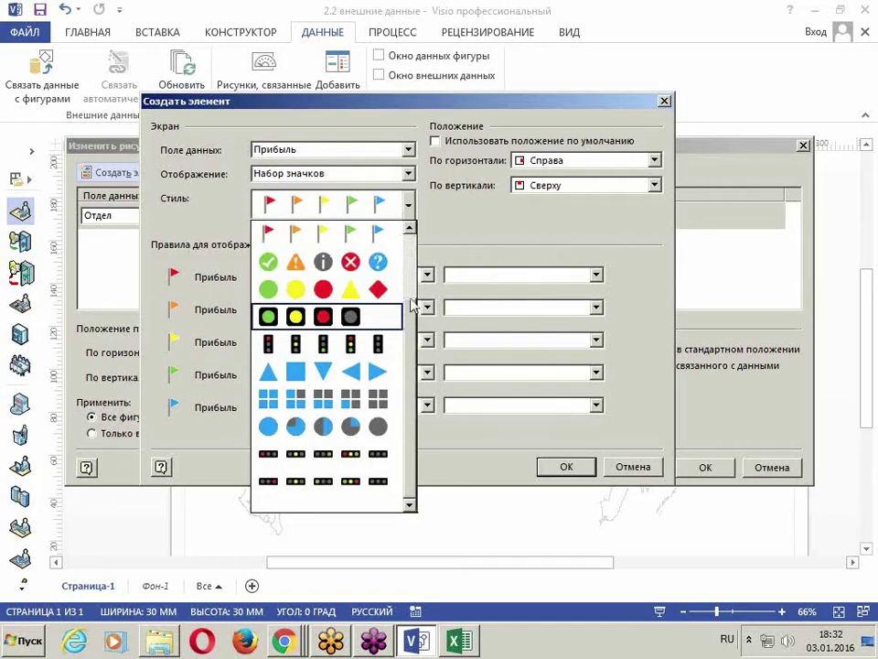
{"action": "scroll", "coordinate": [423, 274], "scroll_direction": "up", "scroll_amount": 2}
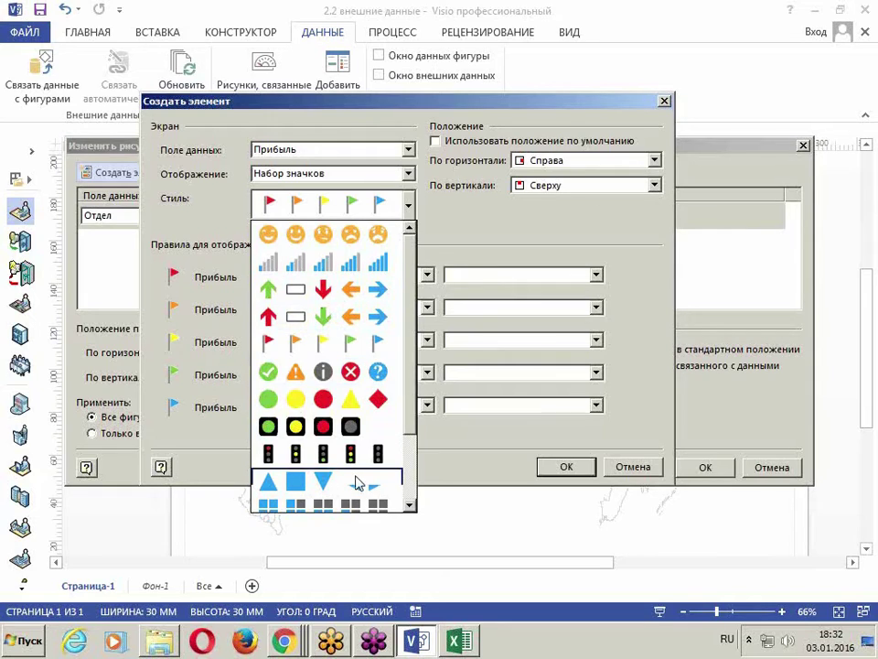
{"action": "left_click", "coordinate": [299, 426]}
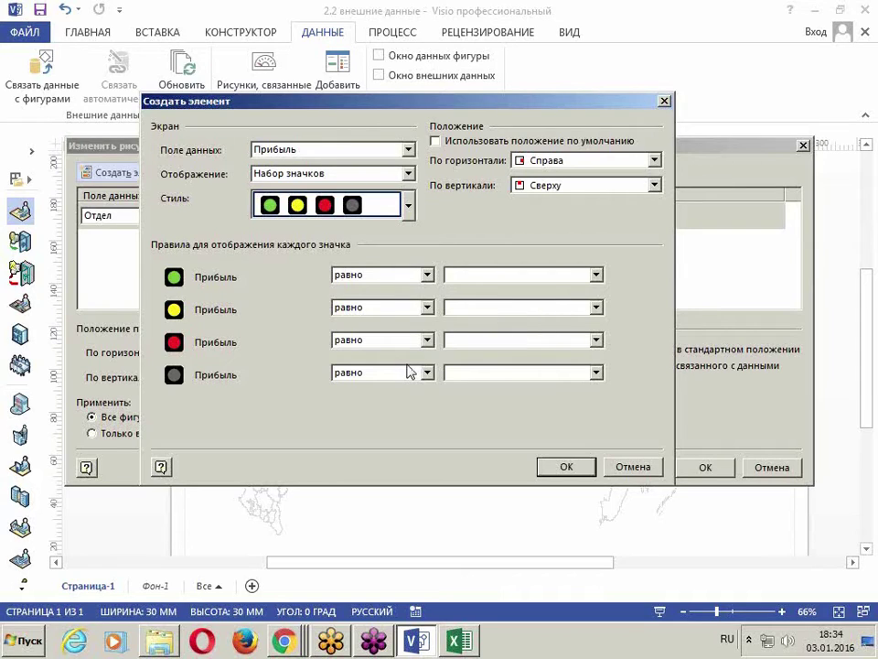
- Set the green icon's rule to больше или равно 50000 and the yellow icon's condition to между
{"action": "left_click", "coordinate": [365, 276]}
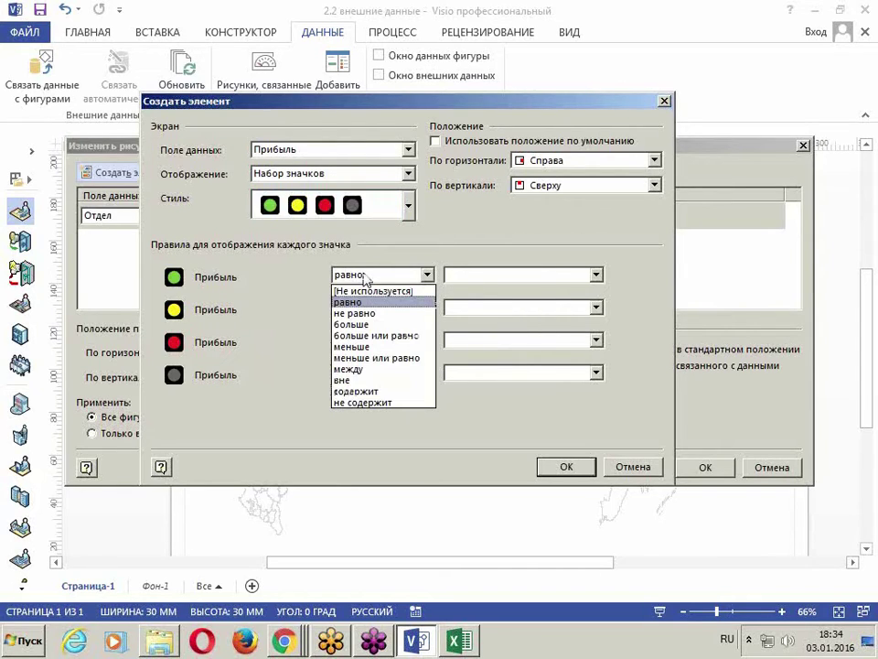
{"action": "left_click", "coordinate": [389, 335]}
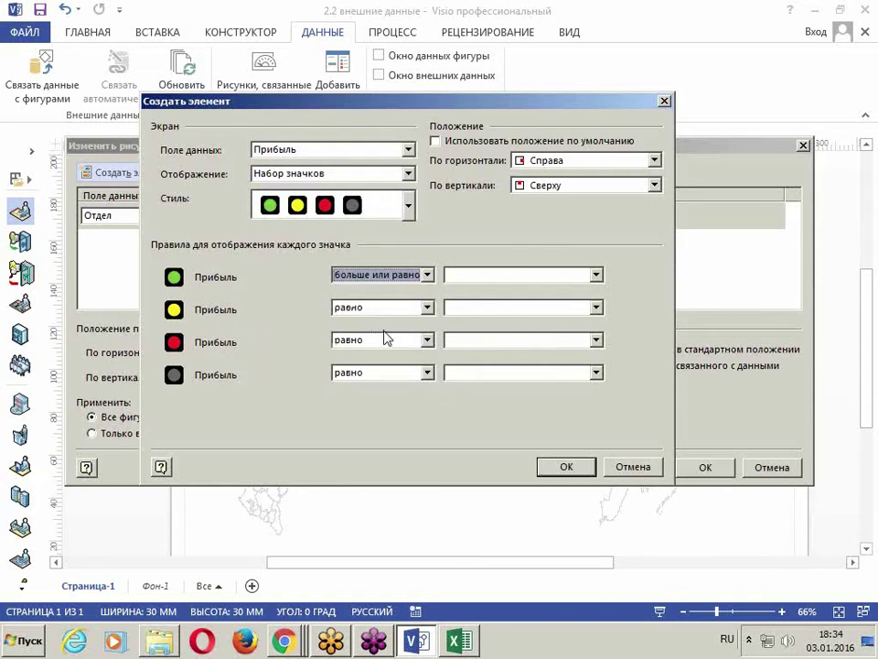
{"action": "left_click", "coordinate": [503, 278]}
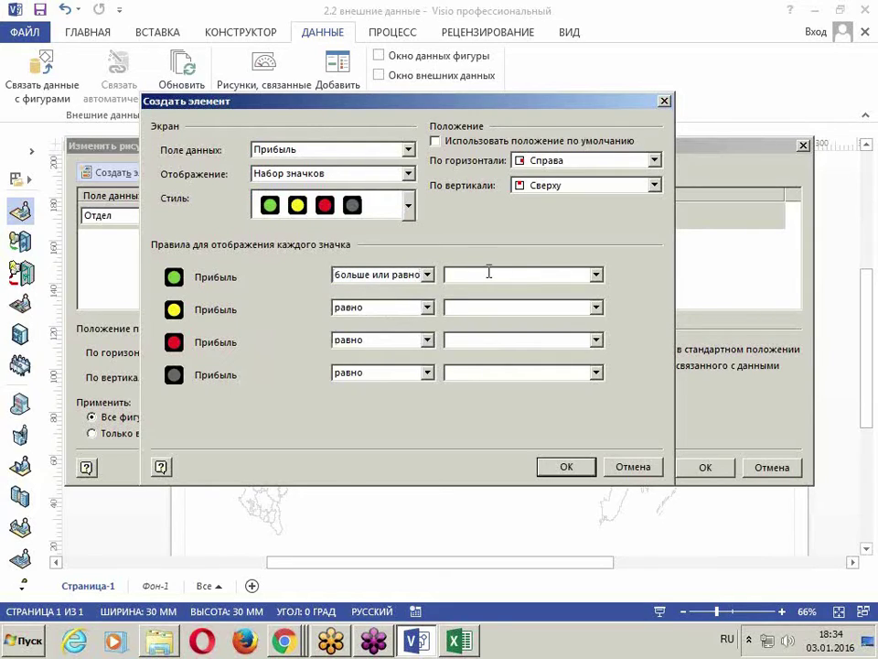
{"action": "type", "text": "50000"}
{"action": "left_click", "coordinate": [370, 312]}
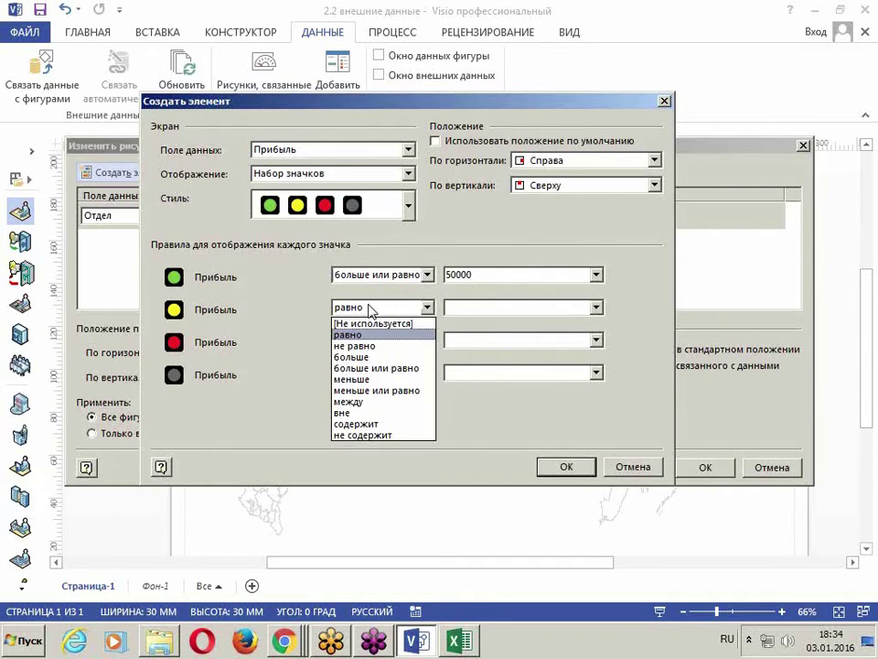
{"action": "left_click", "coordinate": [372, 401]}
{"action": "left_click", "coordinate": [476, 339]}
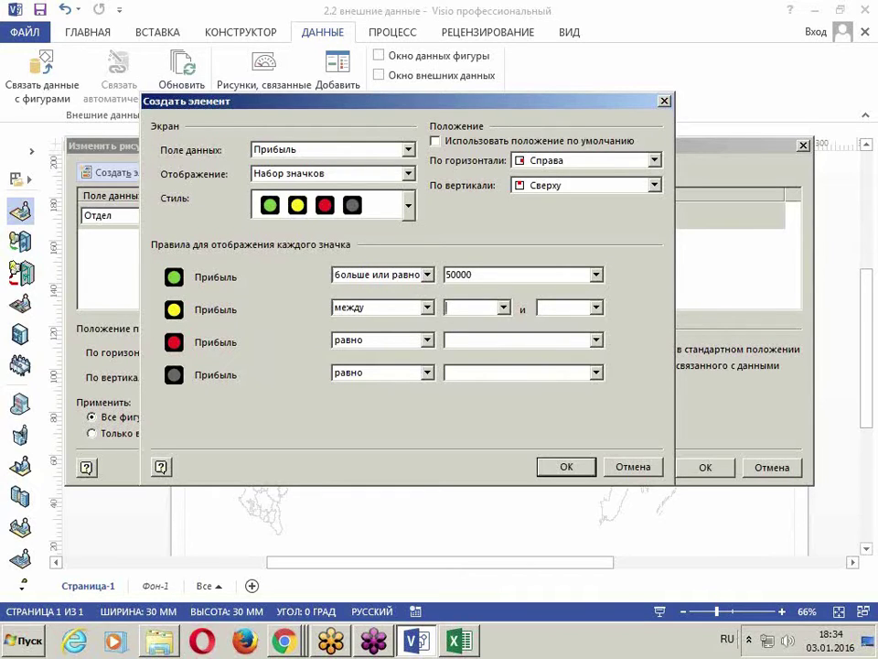
- Check the Europe profit total in the SALES workbook in Excel, and set the green icon's threshold to 100000 in Visio
{"action": "left_click", "coordinate": [458, 641]}
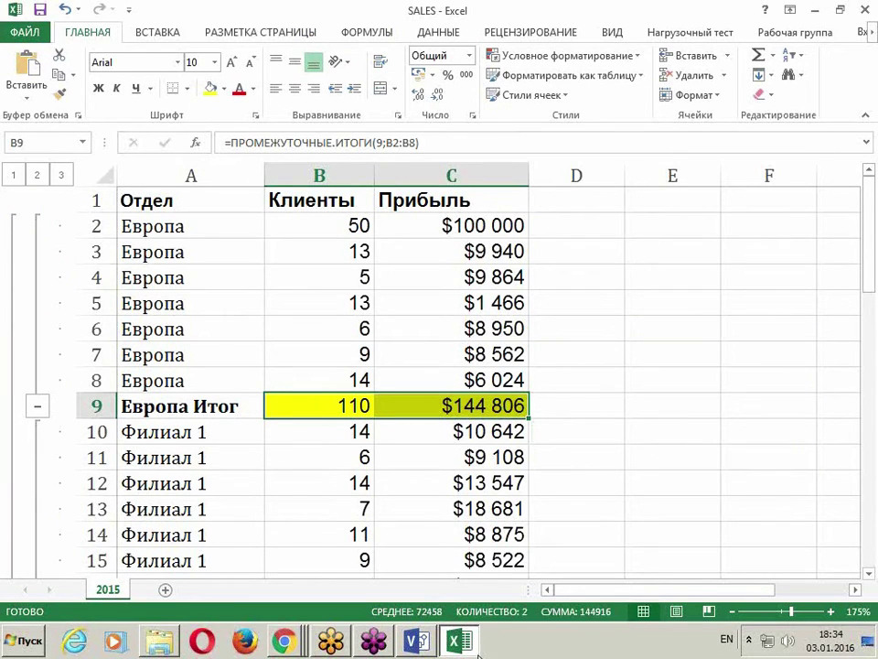
{"action": "key", "text": "alt+Tab"}
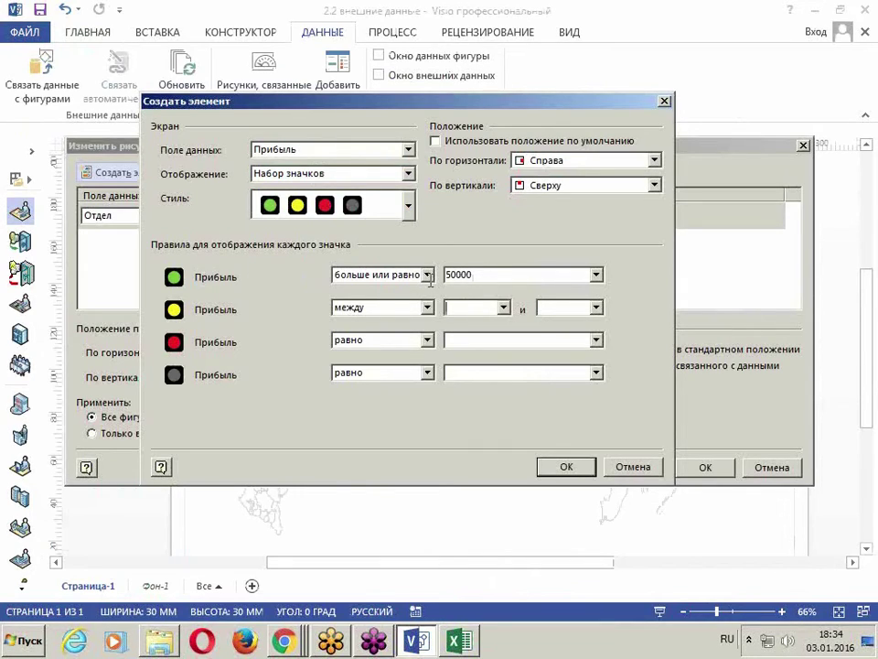
{"action": "left_click_drag", "start_coordinate": [463, 274], "coordinate": [297, 279]}
{"action": "type", "text": "1002"}
{"action": "key", "text": "BackSpace"}
{"action": "type", "text": "000"}
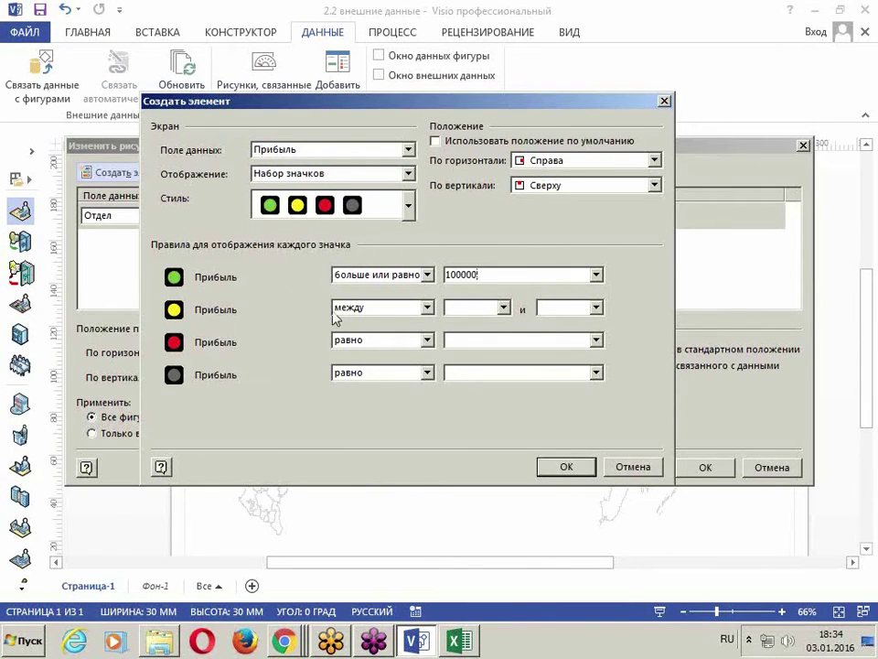
- Review the profit subtotals of the branches and China in the SALES workbook in Excel and return to Visio's icon rules
{"action": "left_click", "coordinate": [462, 642]}
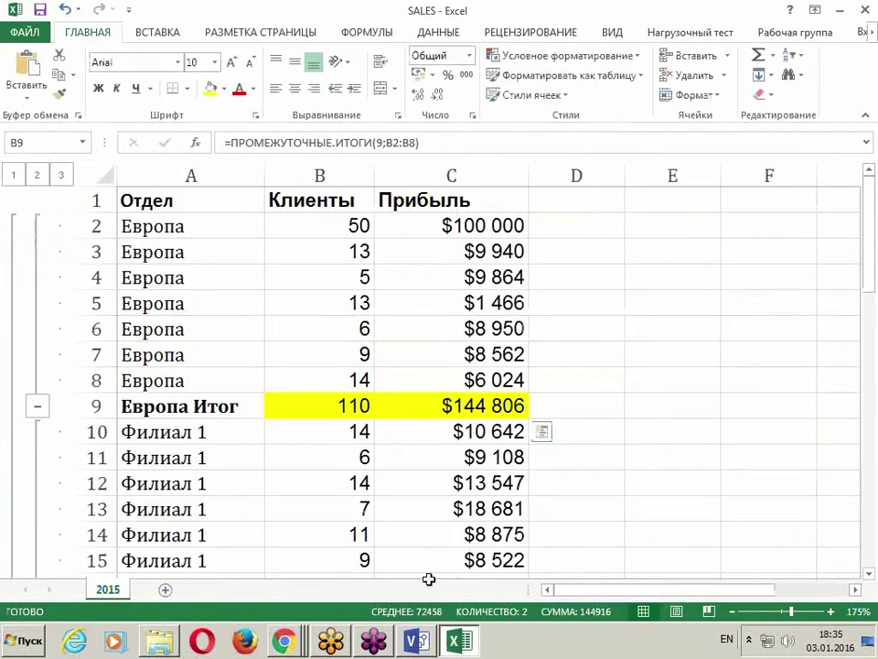
{"action": "scroll", "coordinate": [414, 449], "scroll_direction": "down", "scroll_amount": 5}
{"action": "scroll", "coordinate": [445, 526], "scroll_direction": "down", "scroll_amount": 7}
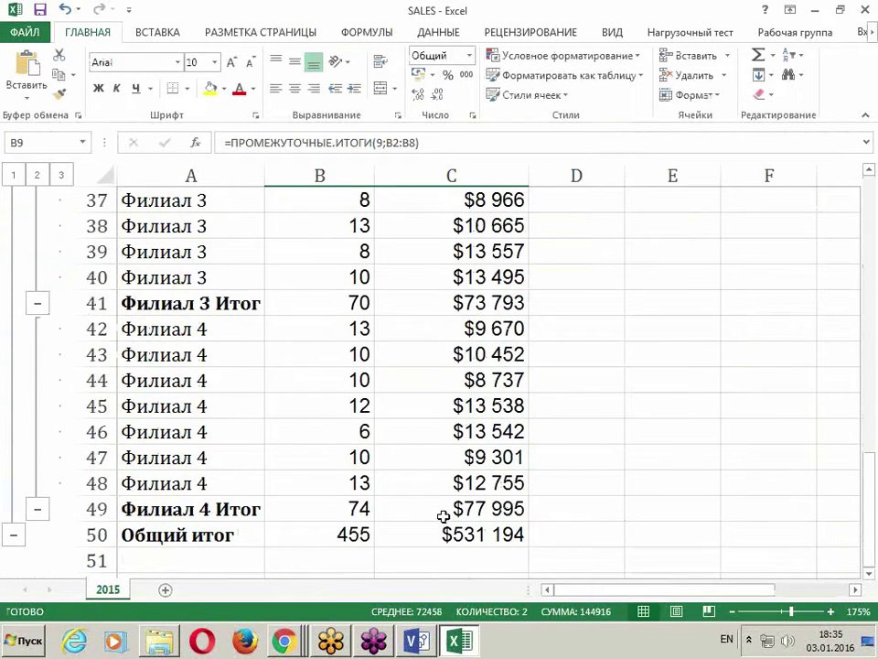
{"action": "scroll", "coordinate": [442, 517], "scroll_direction": "up", "scroll_amount": 1}
{"action": "scroll", "coordinate": [443, 517], "scroll_direction": "down", "scroll_amount": 1}
{"action": "scroll", "coordinate": [443, 516], "scroll_direction": "up", "scroll_amount": 4}
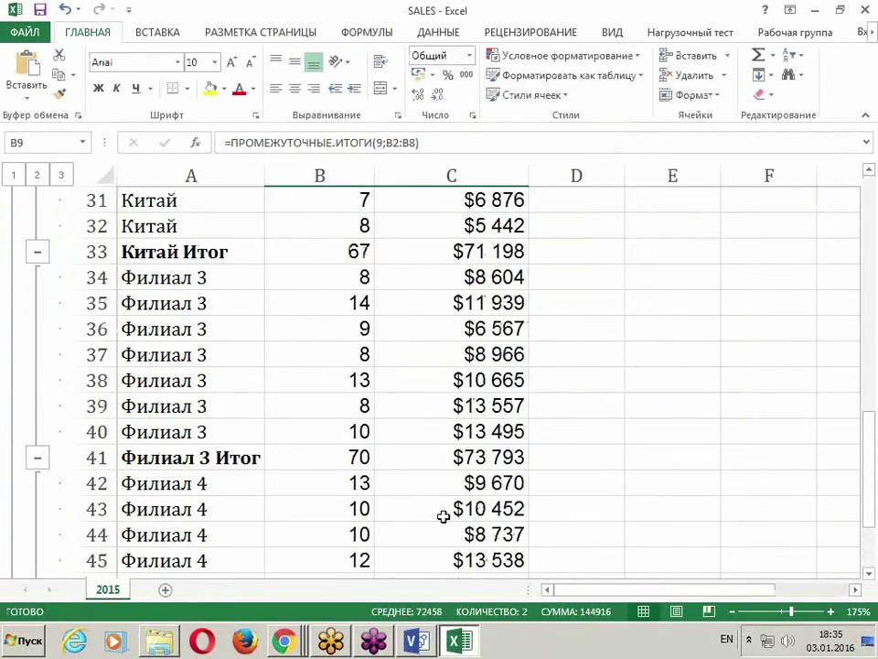
{"action": "scroll", "coordinate": [442, 517], "scroll_direction": "up", "scroll_amount": 4}
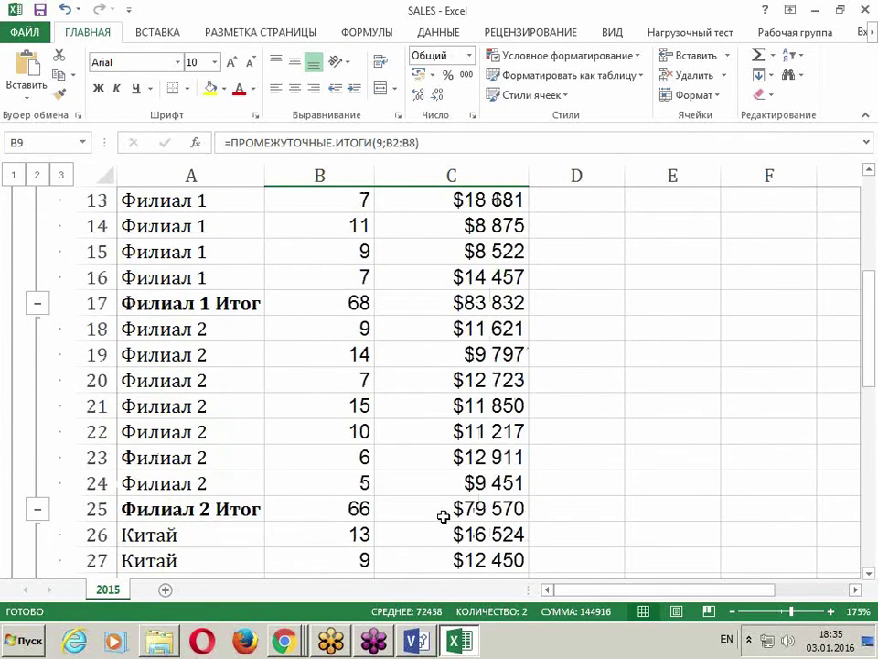
{"action": "scroll", "coordinate": [443, 516], "scroll_direction": "up", "scroll_amount": 2}
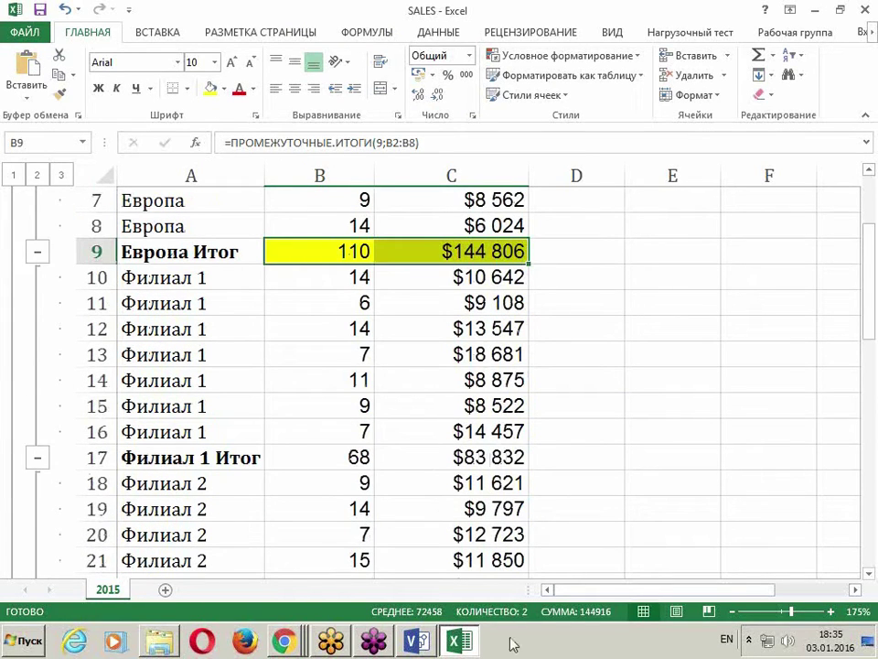
{"action": "key", "text": "alt+Tab"}
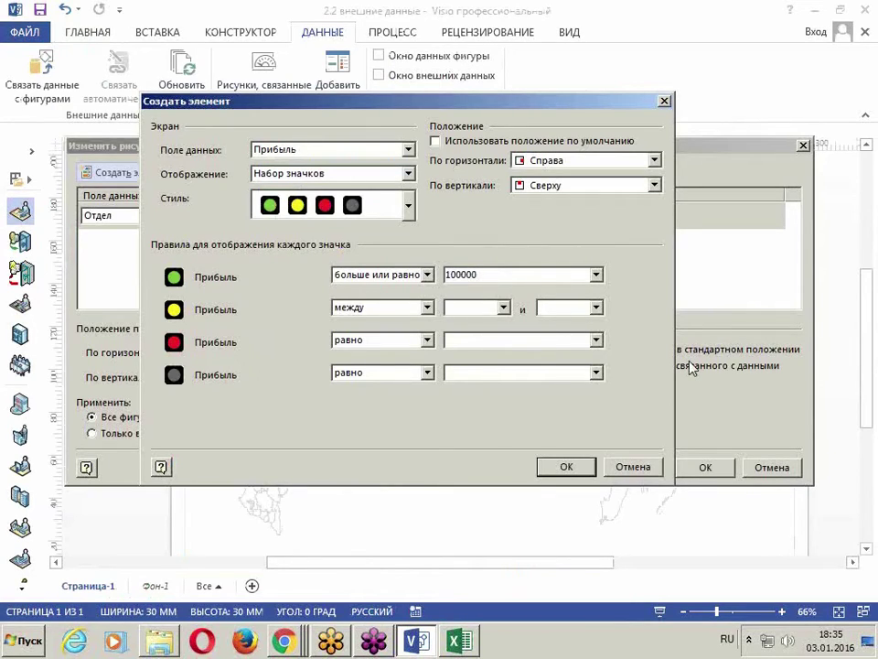
- Set the yellow icon's range to 65000 and 99000, the red icon's rule to меньше или равно 64000, and confirm the item
{"action": "type", "text": "65000"}
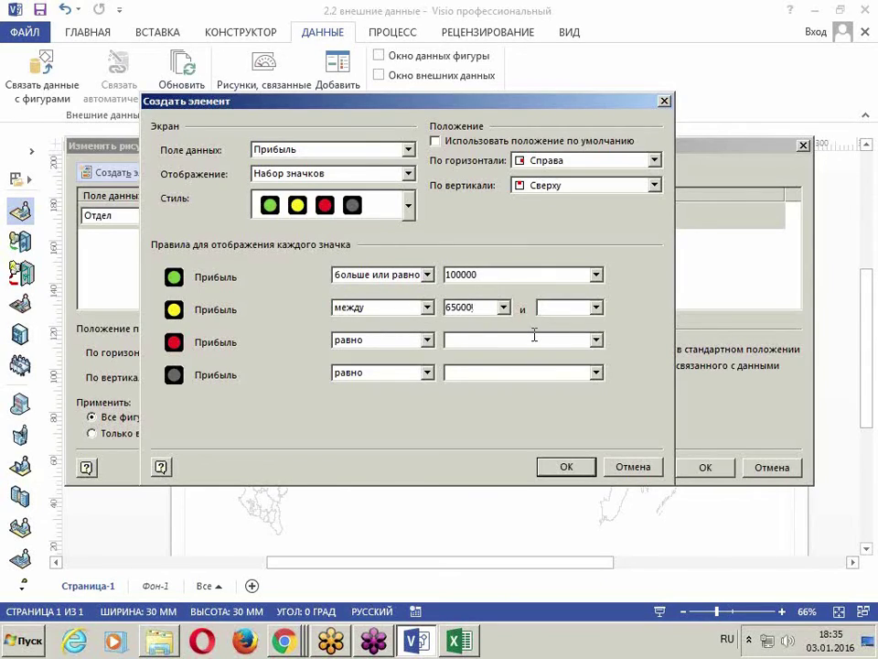
{"action": "type", "text": "99000"}
{"action": "left_click", "coordinate": [365, 341]}
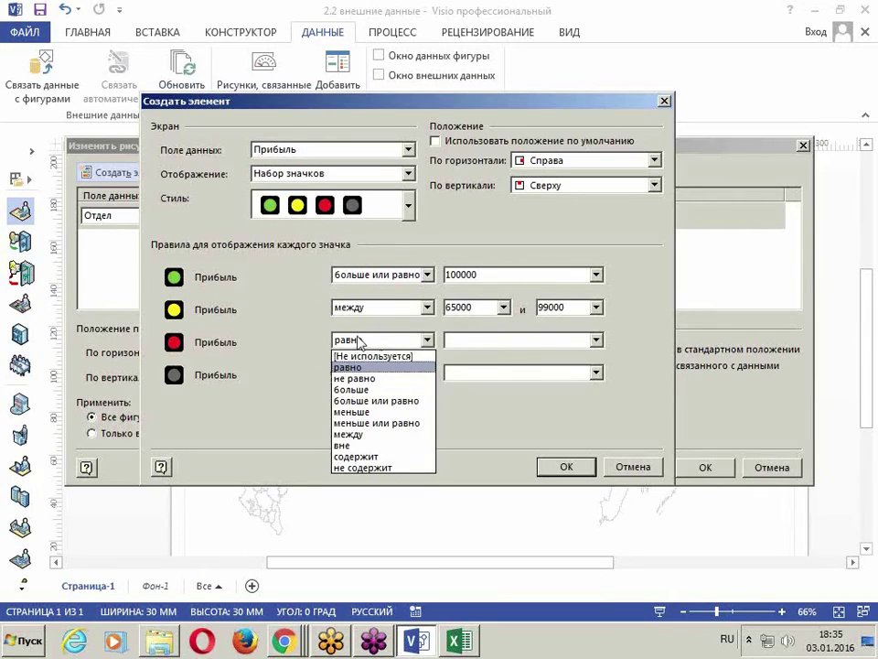
{"action": "left_click", "coordinate": [402, 425]}
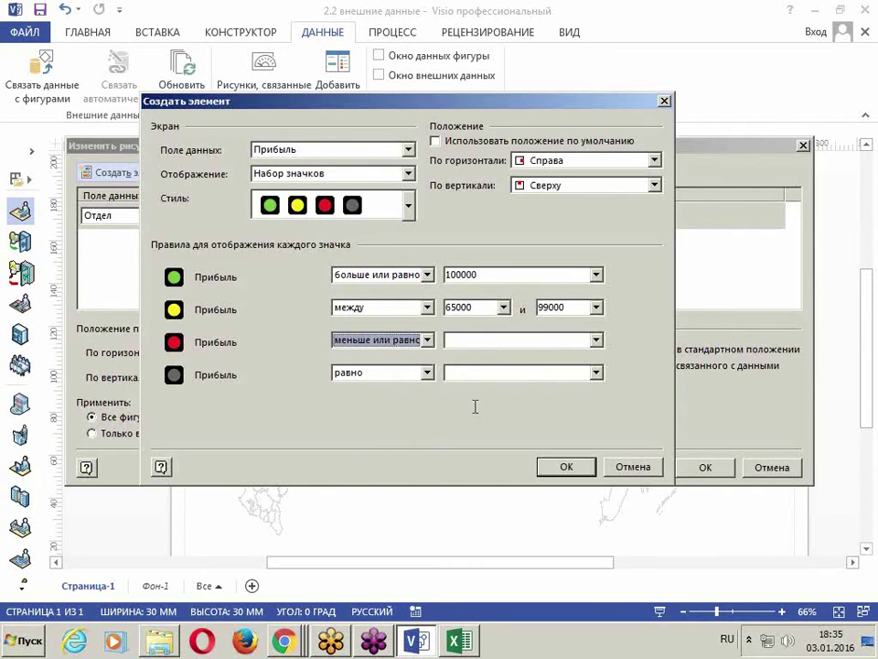
{"action": "left_click", "coordinate": [454, 342]}
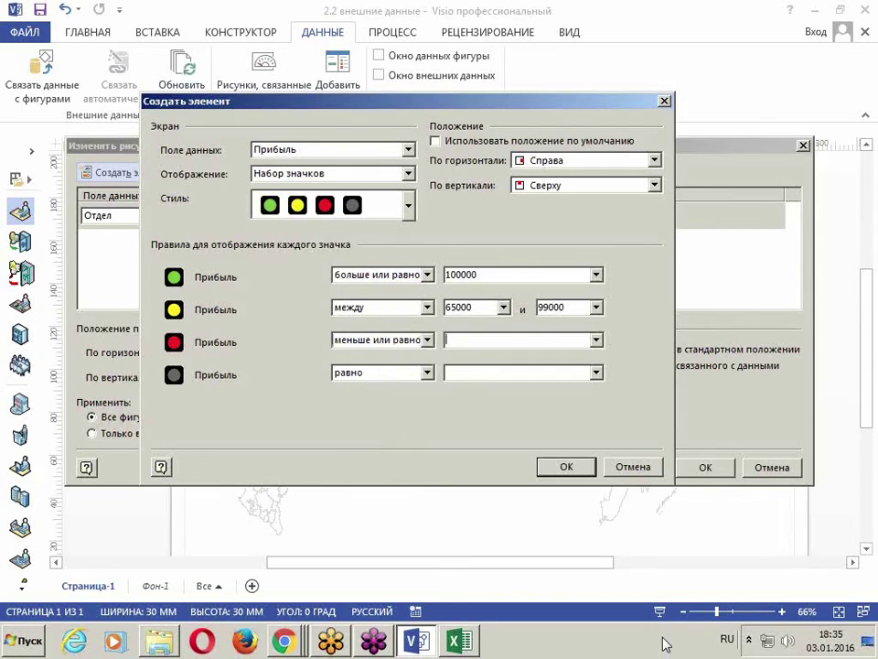
{"action": "type", "text": "64000"}
{"action": "left_click", "coordinate": [569, 473]}
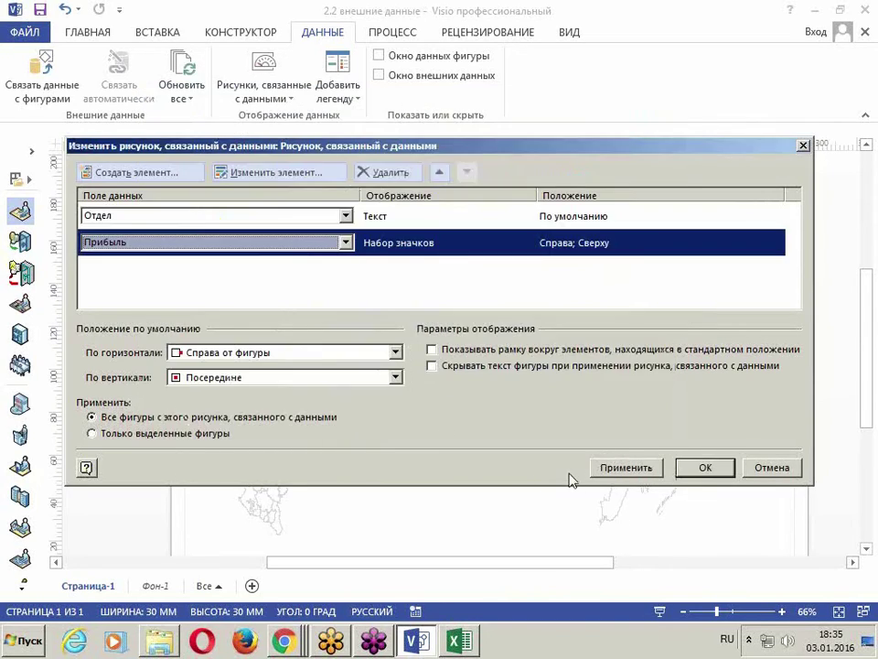
- Apply the data graphic and move its dialog aside to examine the profit icons on the map shapes
{"action": "left_click", "coordinate": [625, 467]}
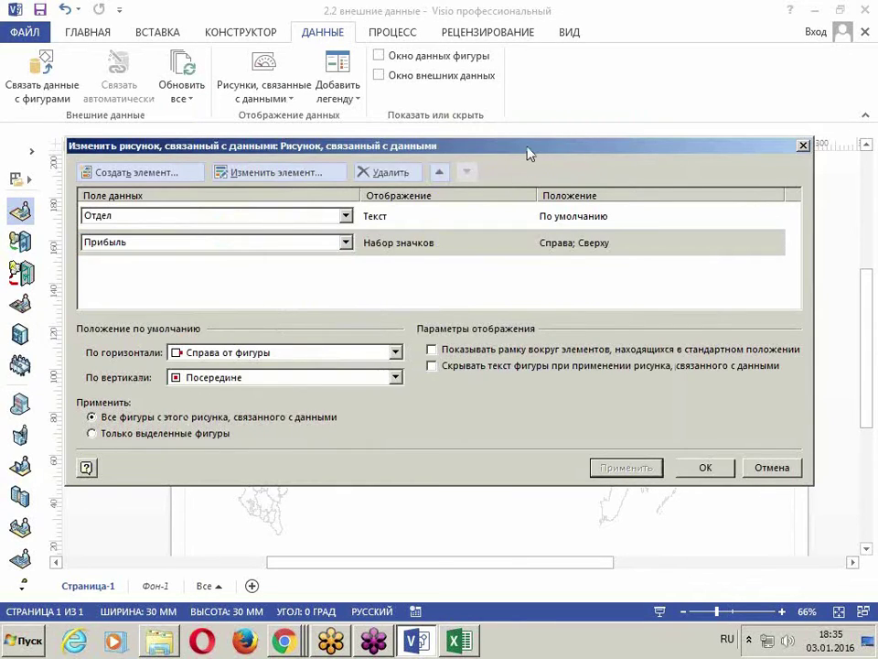
{"action": "left_click_drag", "start_coordinate": [527, 156], "coordinate": [565, 496]}
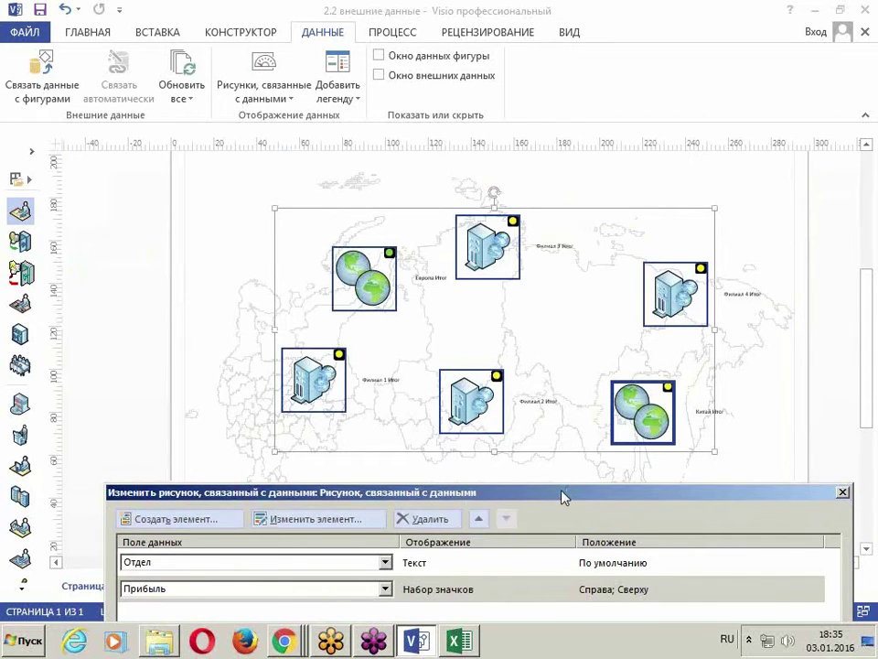
{"action": "left_click_drag", "start_coordinate": [555, 506], "coordinate": [607, 132]}
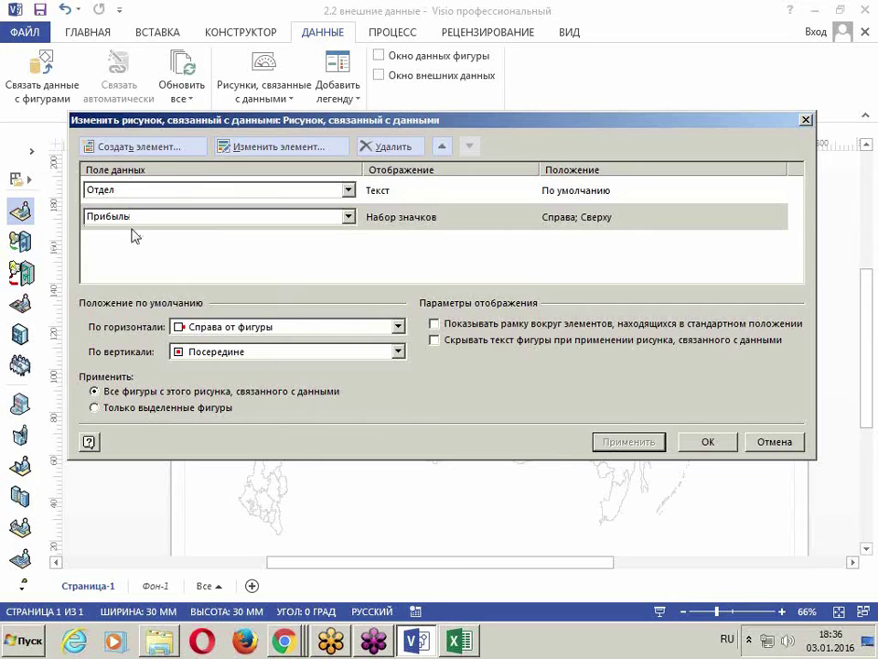
{"action": "mouse_move", "coordinate": [261, 125]}
{"action": "left_mouse_down"}
{"action": "mouse_move", "coordinate": [209, 245]}
{"action": "mouse_move", "coordinate": [226, 290]}
{"action": "left_mouse_up"}
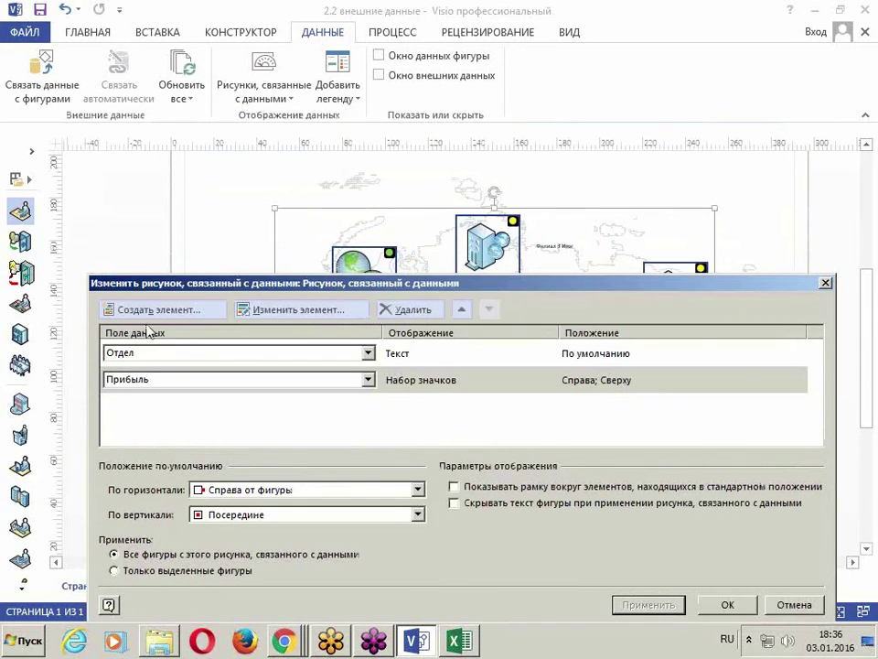
- Create a third data graphic item that displays the Клиенты field as Гистограмма
{"action": "left_click", "coordinate": [140, 310]}
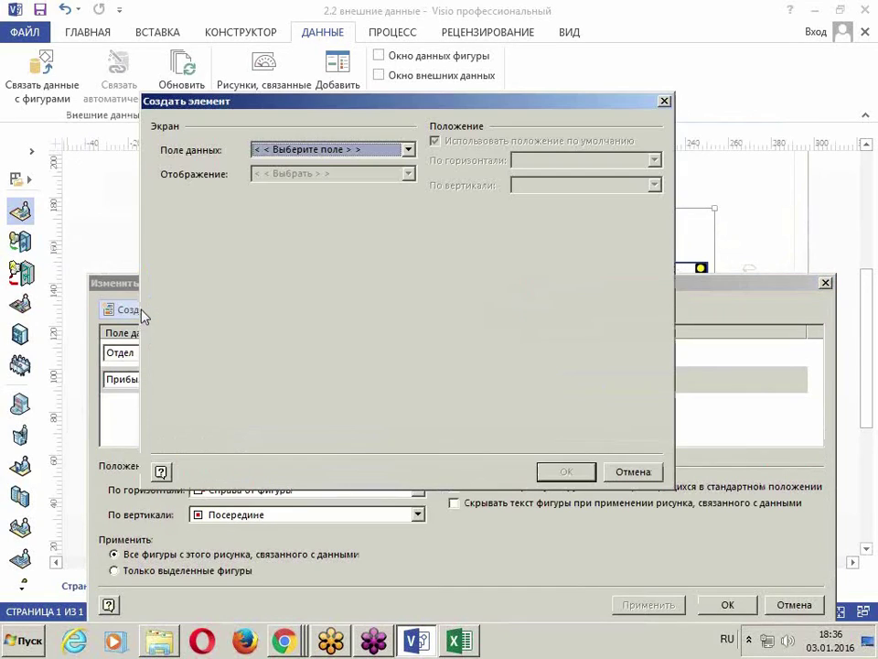
{"action": "left_click", "coordinate": [399, 154]}
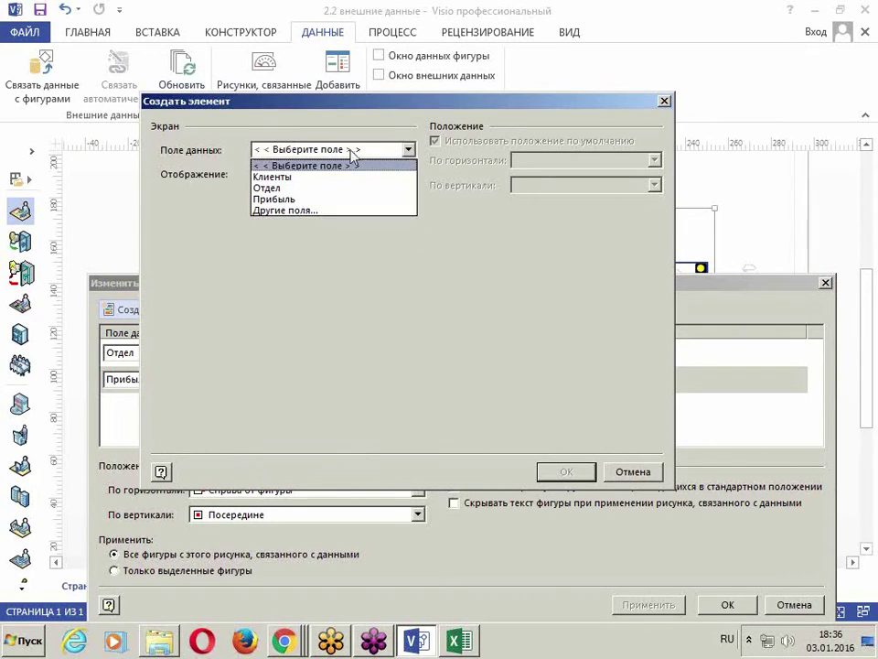
{"action": "left_click", "coordinate": [294, 178]}
{"action": "left_click", "coordinate": [296, 174]}
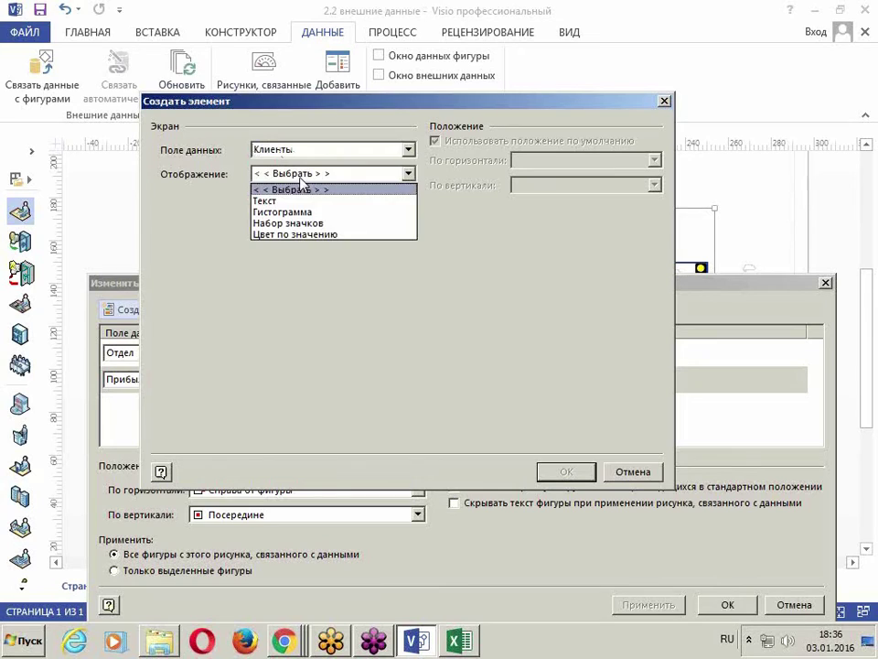
{"action": "left_click", "coordinate": [292, 211]}
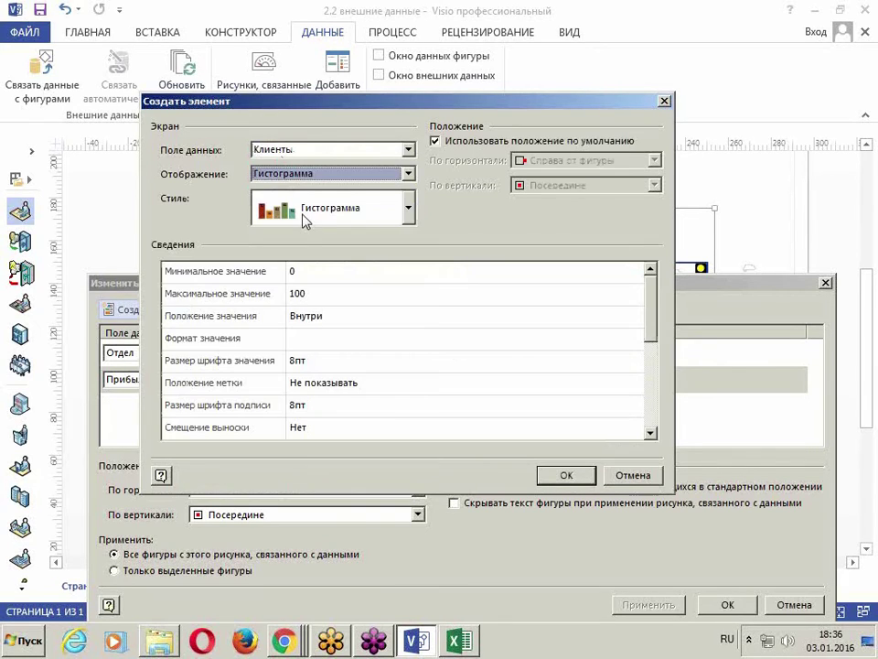
- Set the Клиенты item's style to Спидометр, apply the data graphic and move its dialog aside to examine the map shapes
{"action": "left_click", "coordinate": [315, 212]}
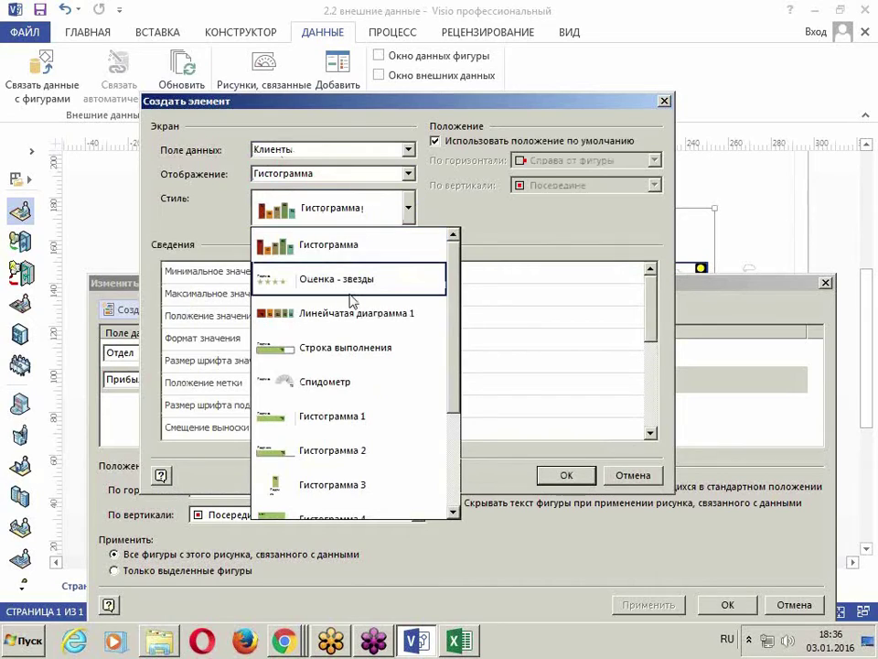
{"action": "left_click", "coordinate": [318, 394]}
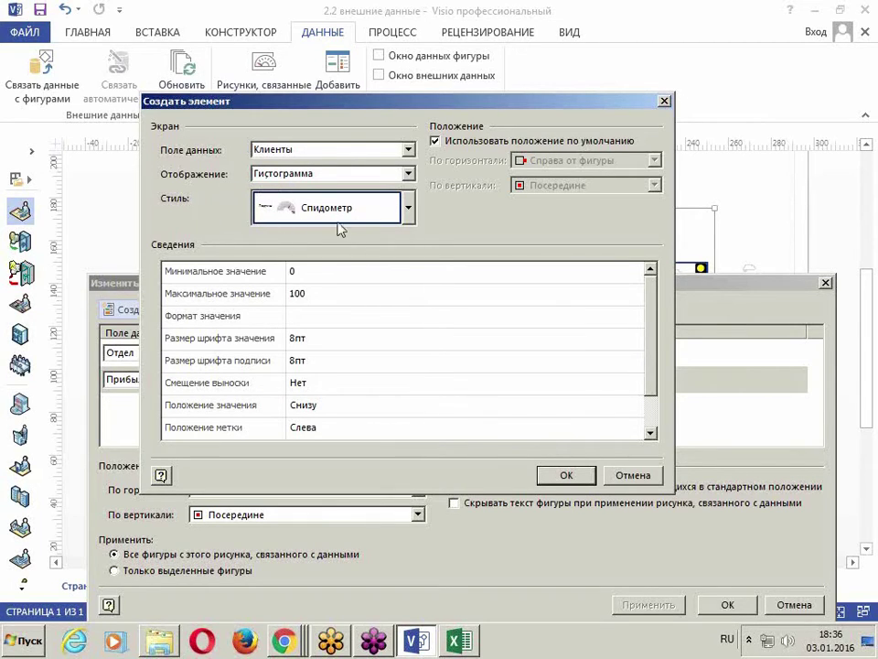
{"action": "left_click", "coordinate": [568, 475]}
{"action": "left_click", "coordinate": [661, 609]}
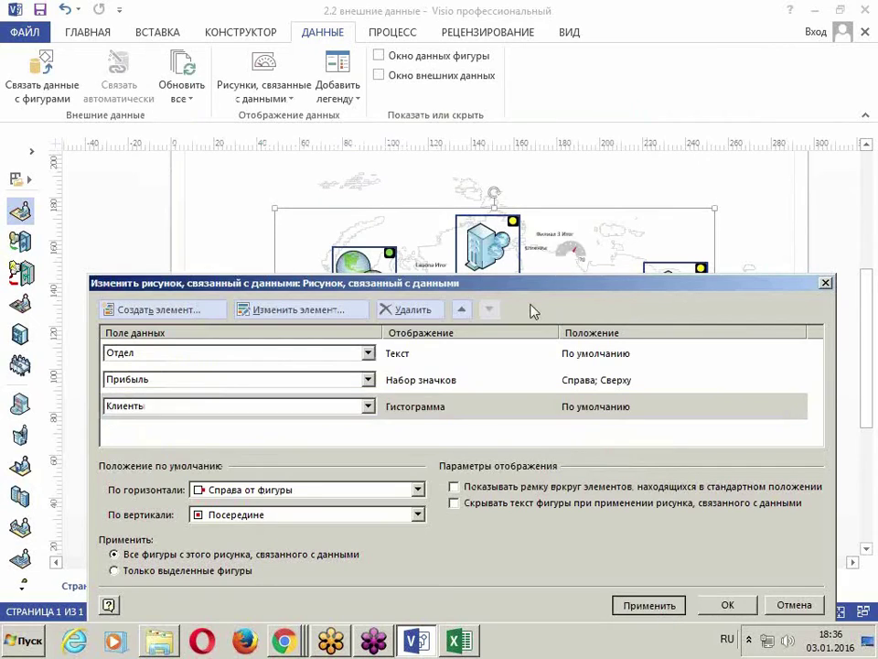
{"action": "left_click_drag", "start_coordinate": [513, 285], "coordinate": [495, 226]}
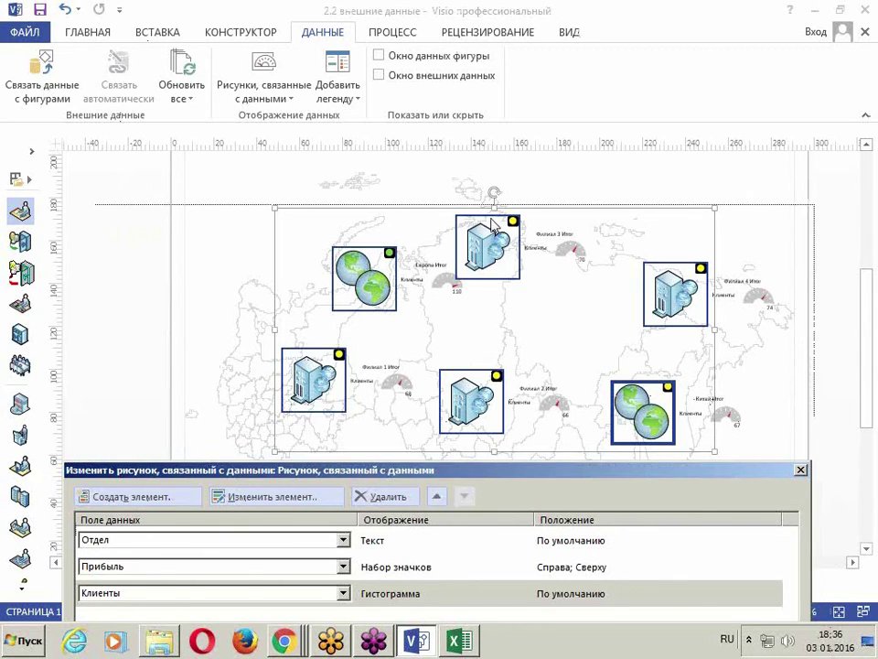
- Edit the Клиенты item to clear its Подпись value and apply the change to the data graphic
{"action": "left_click", "coordinate": [443, 340]}
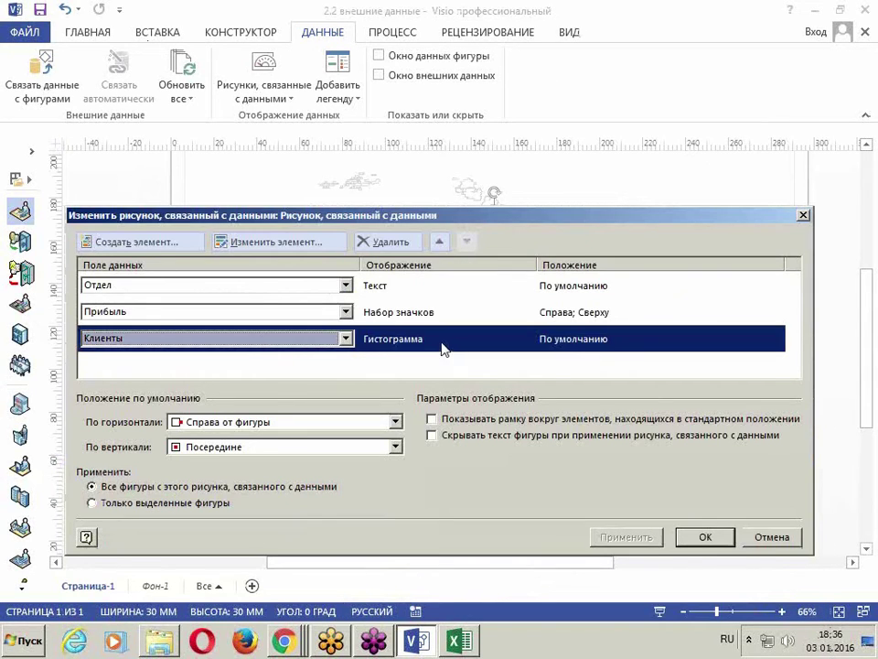
{"action": "left_click", "coordinate": [280, 242]}
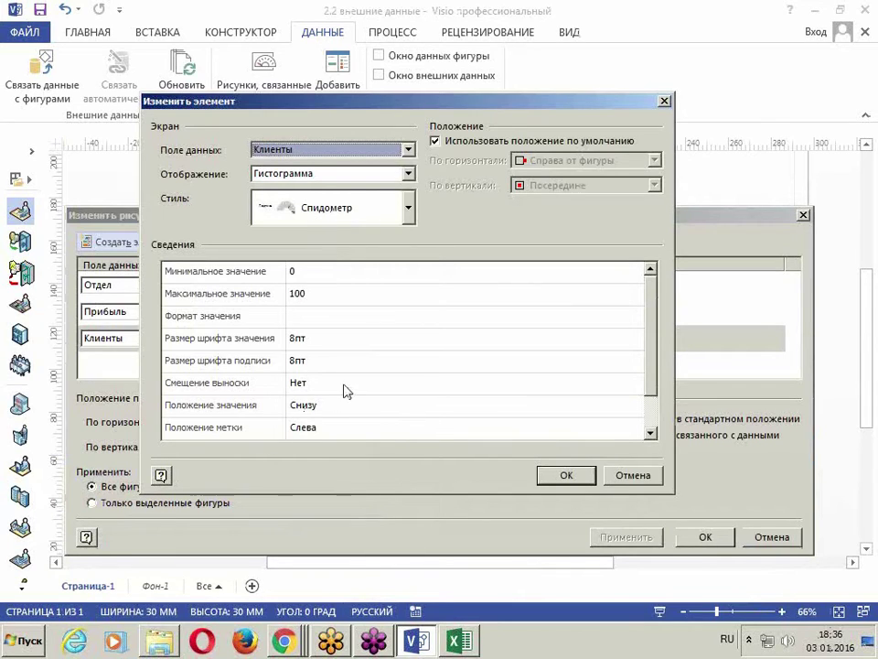
{"action": "left_click_drag", "start_coordinate": [652, 346], "coordinate": [652, 396]}
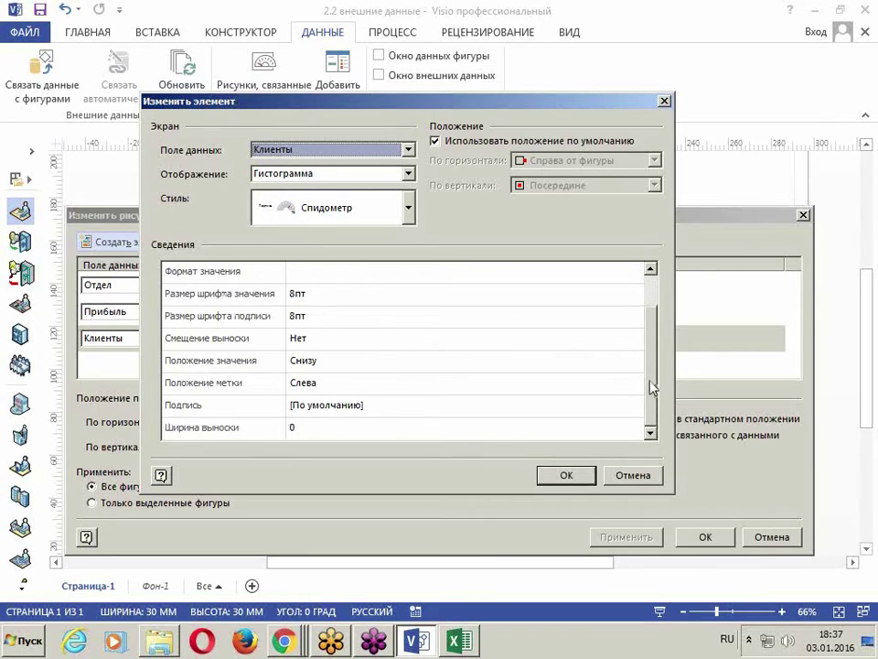
{"action": "left_click", "coordinate": [519, 409]}
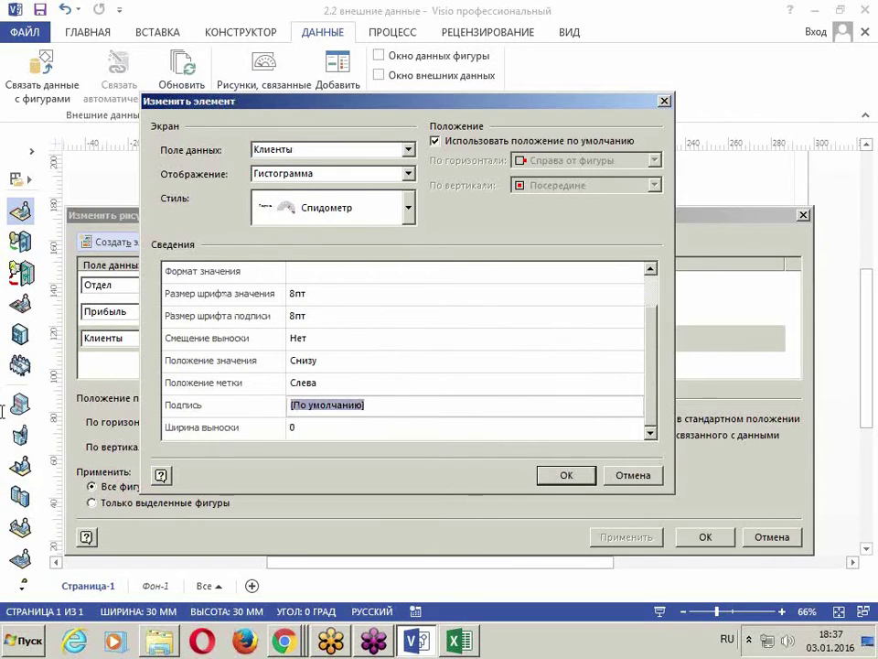
{"action": "key", "text": "Delete"}
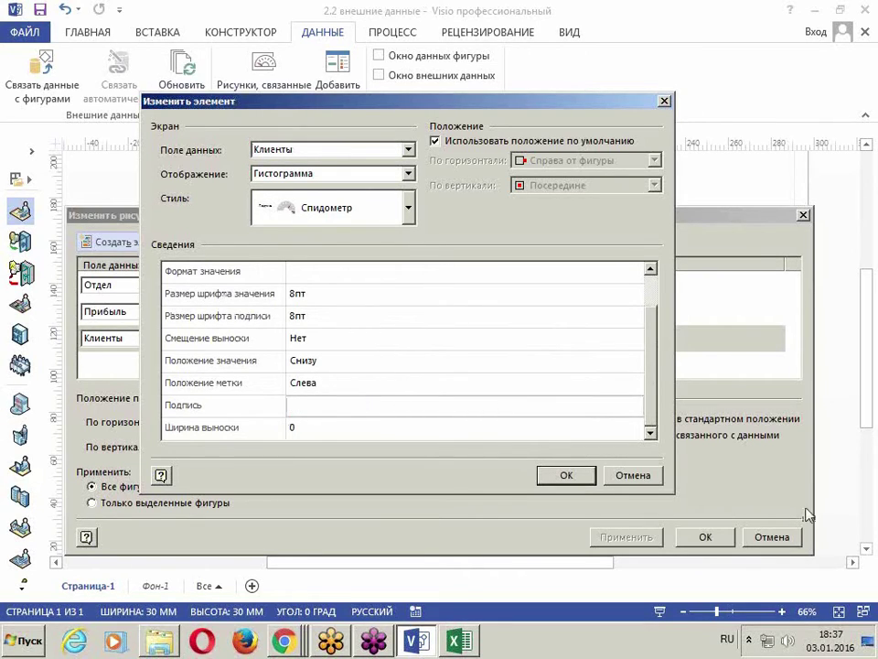
{"action": "left_click", "coordinate": [566, 477]}
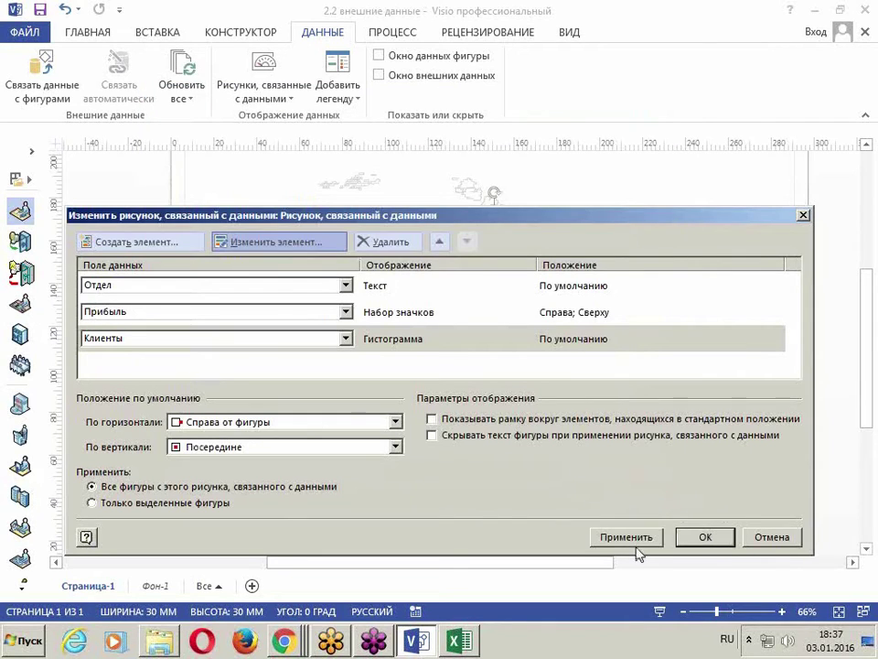
{"action": "left_click", "coordinate": [632, 539]}
- Move the data graphic dialog around to examine the speedometers on the map shapes, and close the dialog
{"action": "left_click_drag", "start_coordinate": [422, 218], "coordinate": [415, 87]}
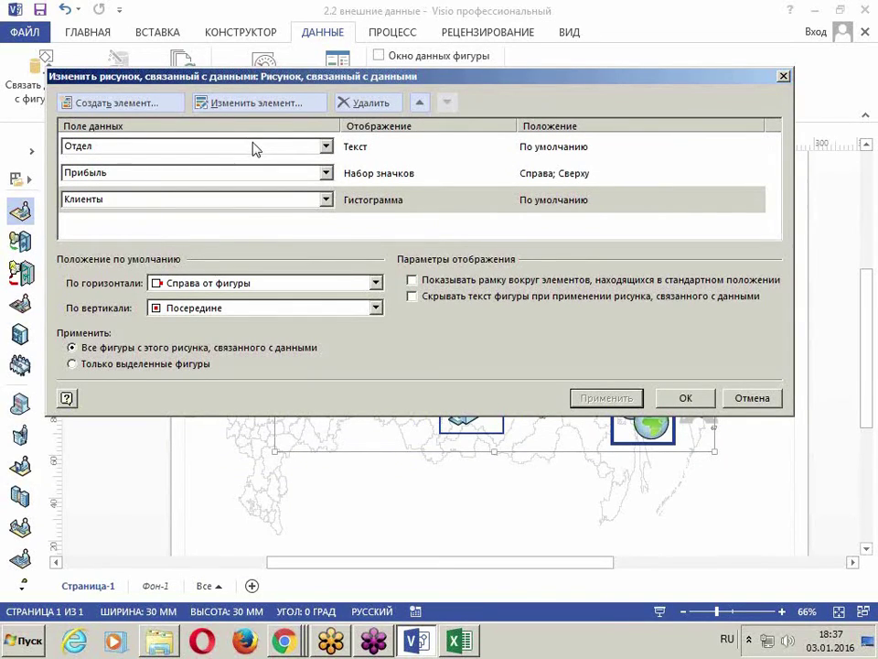
{"action": "left_click_drag", "start_coordinate": [739, 78], "coordinate": [694, 78]}
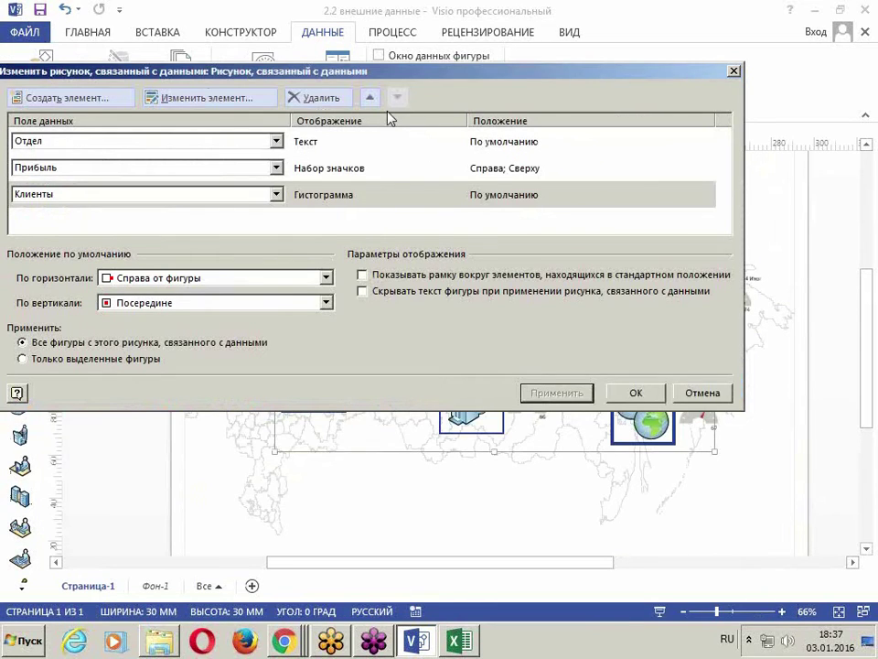
{"action": "left_click_drag", "start_coordinate": [288, 72], "coordinate": [456, 126]}
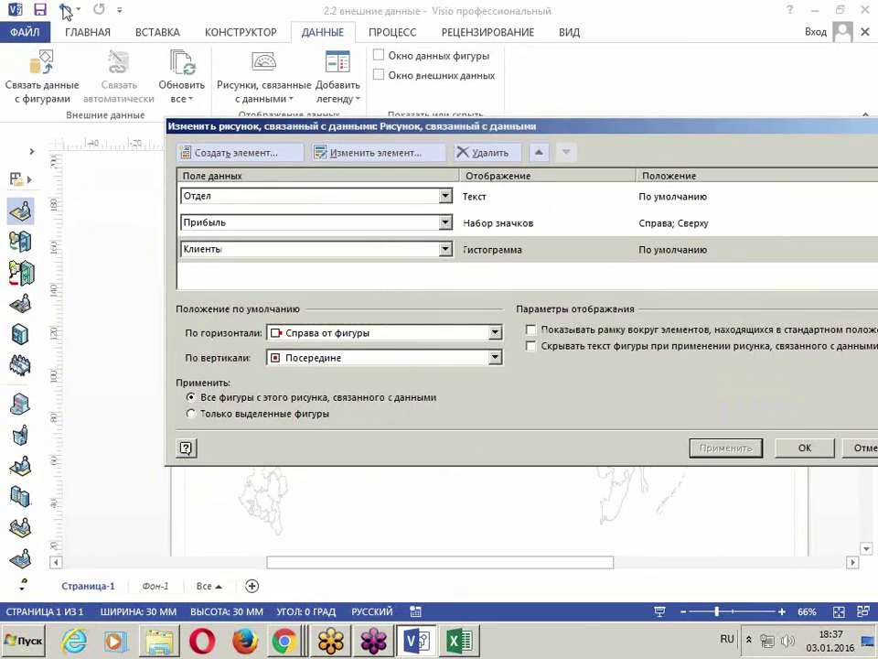
{"action": "left_click_drag", "start_coordinate": [432, 136], "coordinate": [347, 148]}
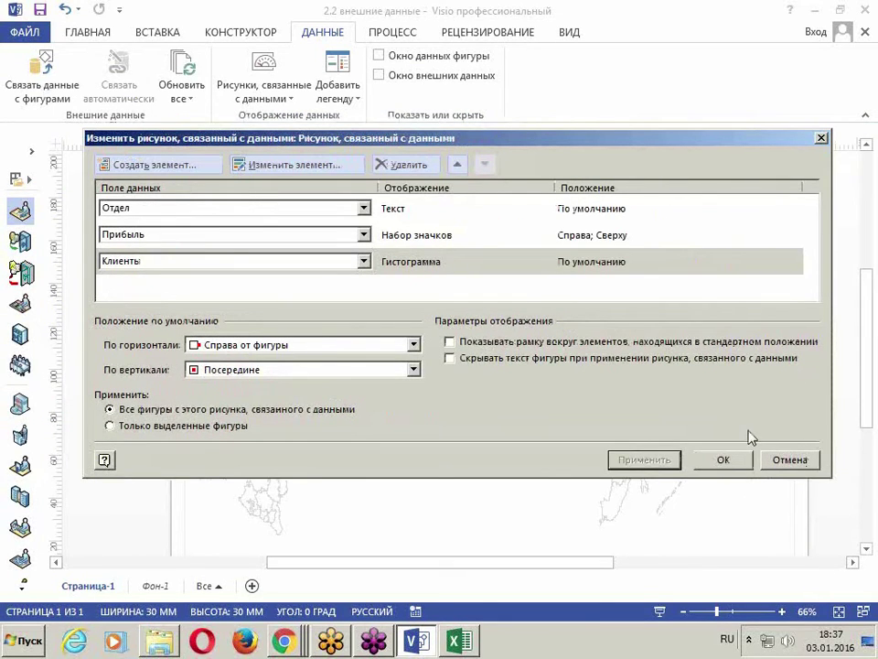
{"action": "left_click", "coordinate": [784, 466]}
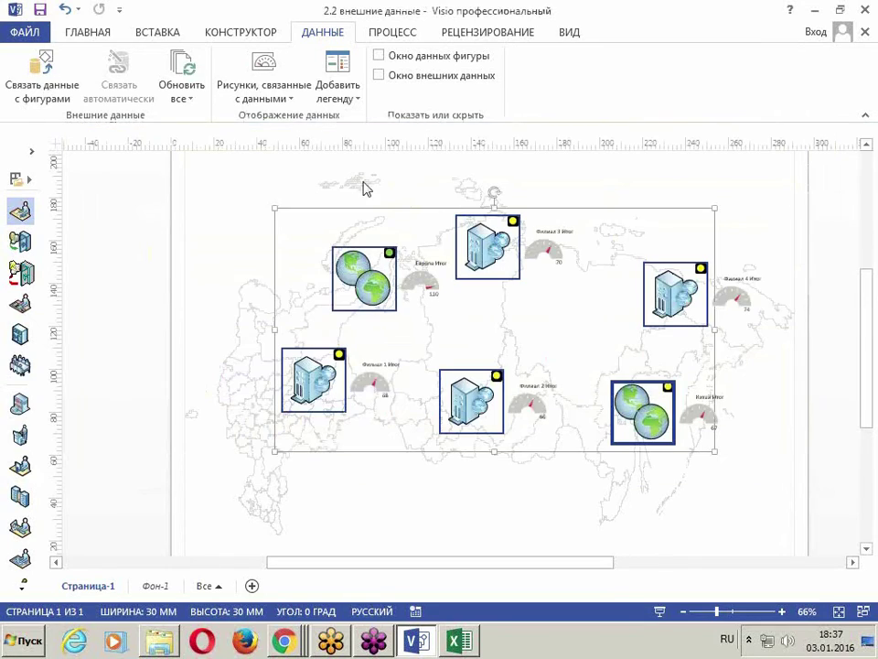
- Undo the data graphic changes, redo them and deselect the department shapes
{"action": "left_click", "coordinate": [64, 11]}
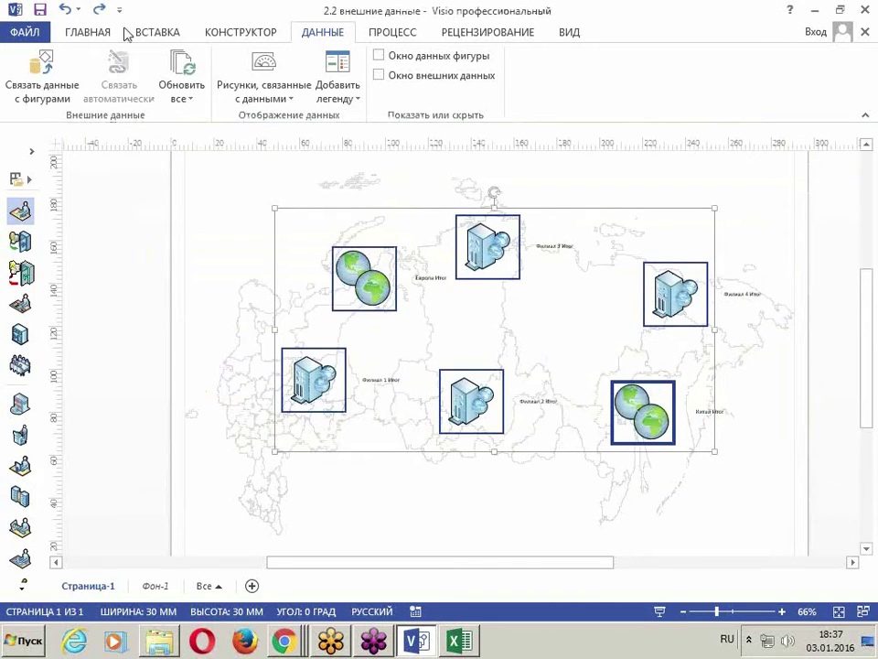
{"action": "left_click", "coordinate": [98, 9]}
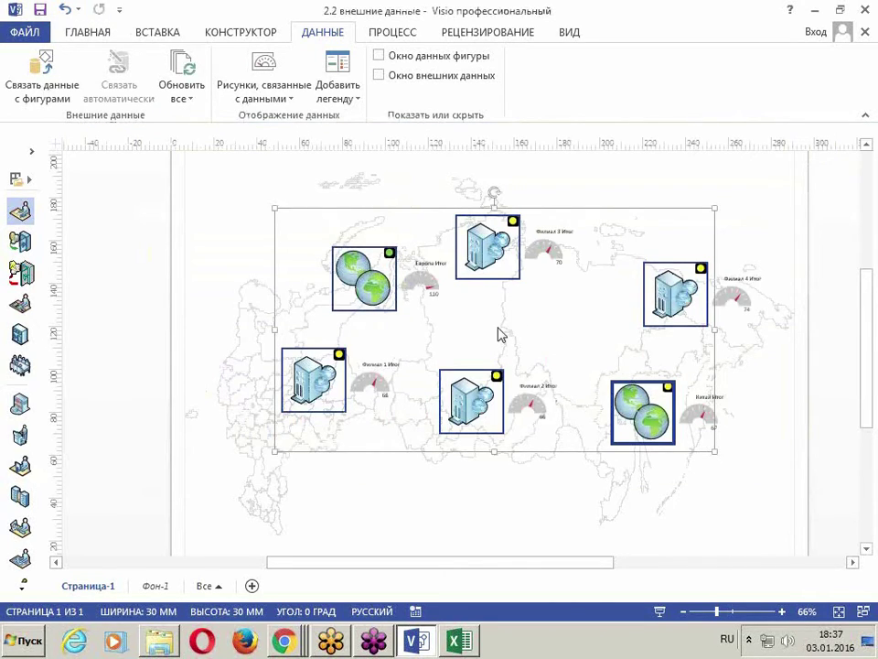
{"action": "left_click", "coordinate": [584, 488]}
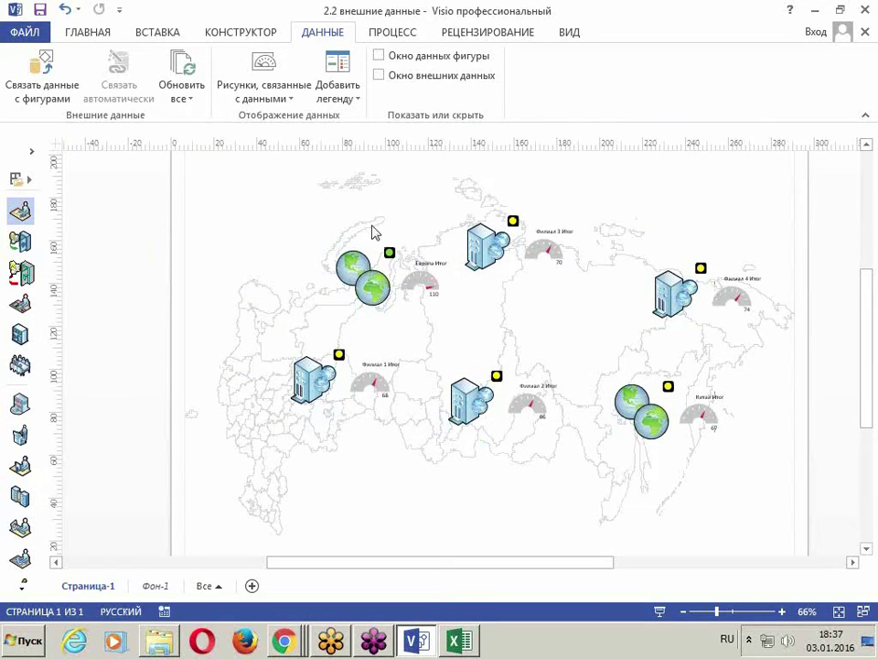
- Add a horizontal legend to the map page and shift it slightly toward the page's upper-right corner
{"action": "left_click", "coordinate": [324, 101]}
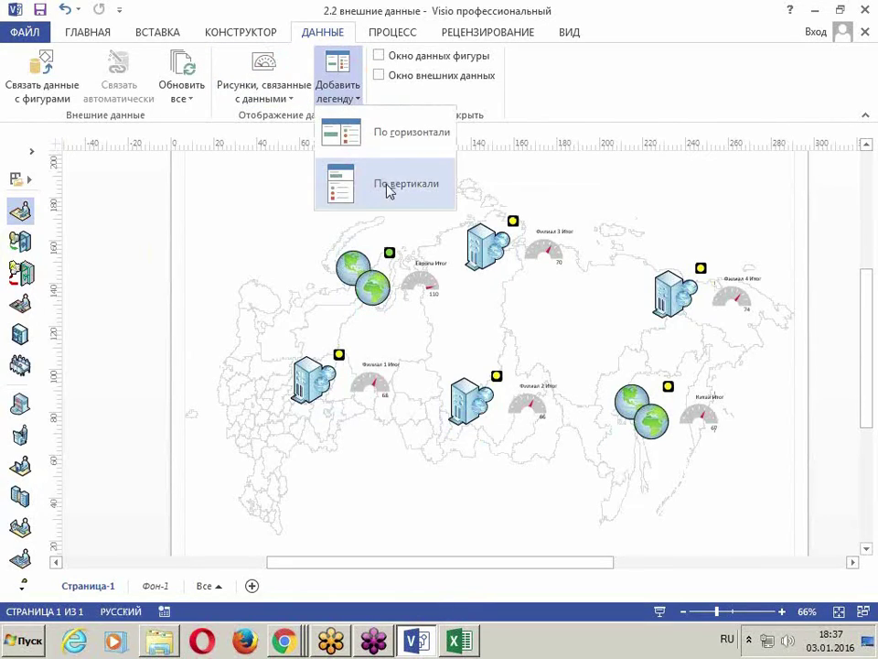
{"action": "left_click", "coordinate": [402, 149]}
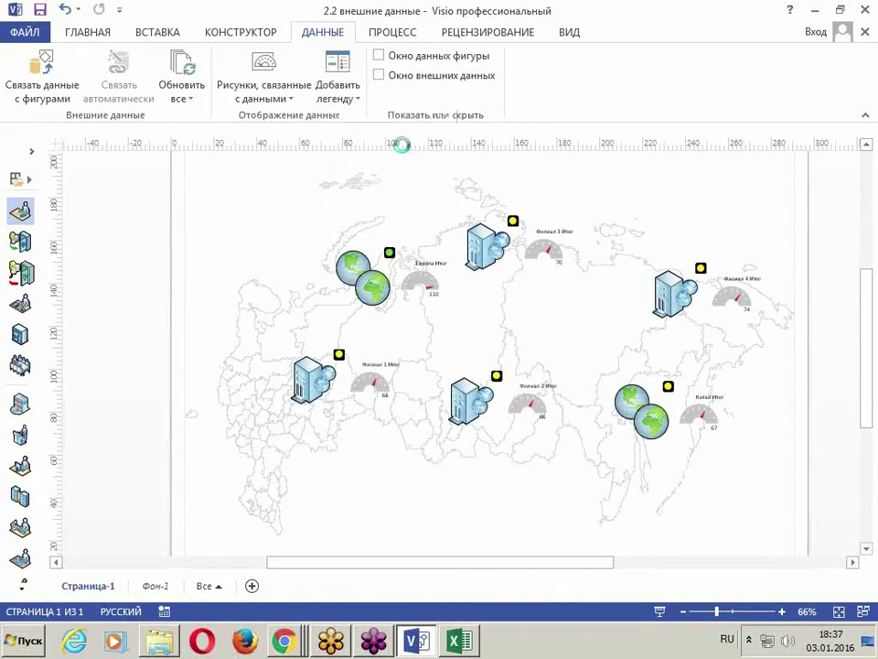
{"action": "scroll", "coordinate": [788, 371], "scroll_direction": "up", "scroll_amount": 3}
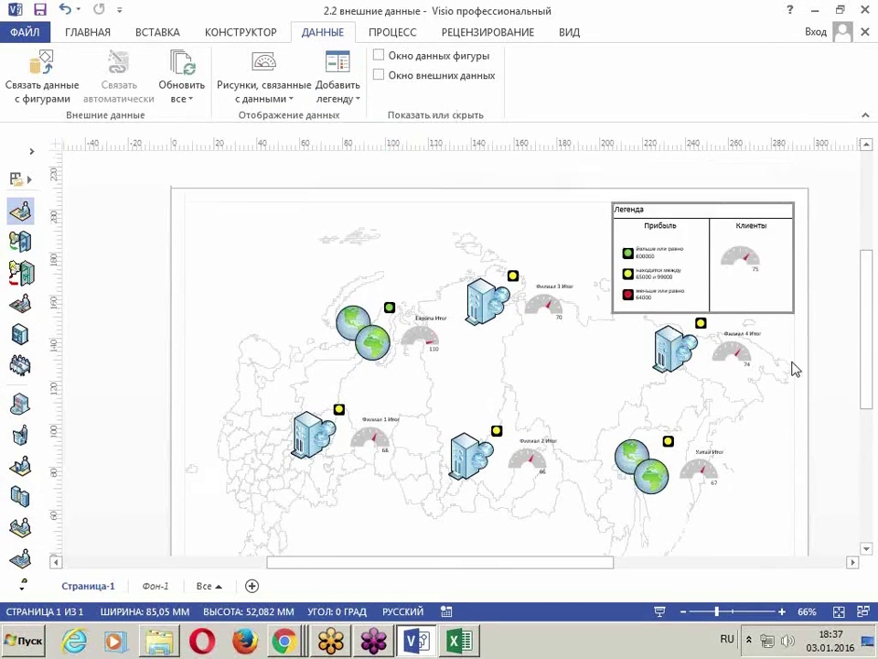
{"action": "mouse_move", "coordinate": [768, 269]}
{"action": "left_mouse_down"}
{"action": "mouse_move", "coordinate": [753, 284]}
{"action": "mouse_move", "coordinate": [785, 264]}
{"action": "left_mouse_up"}
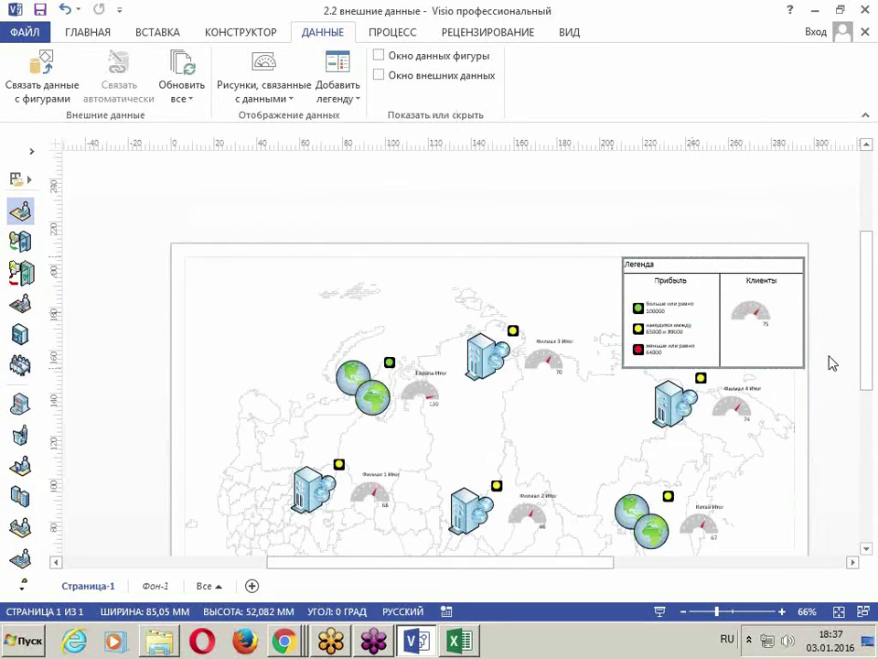
{"action": "left_click", "coordinate": [811, 367]}
{"action": "scroll", "coordinate": [810, 367], "scroll_direction": "down", "scroll_amount": 2}
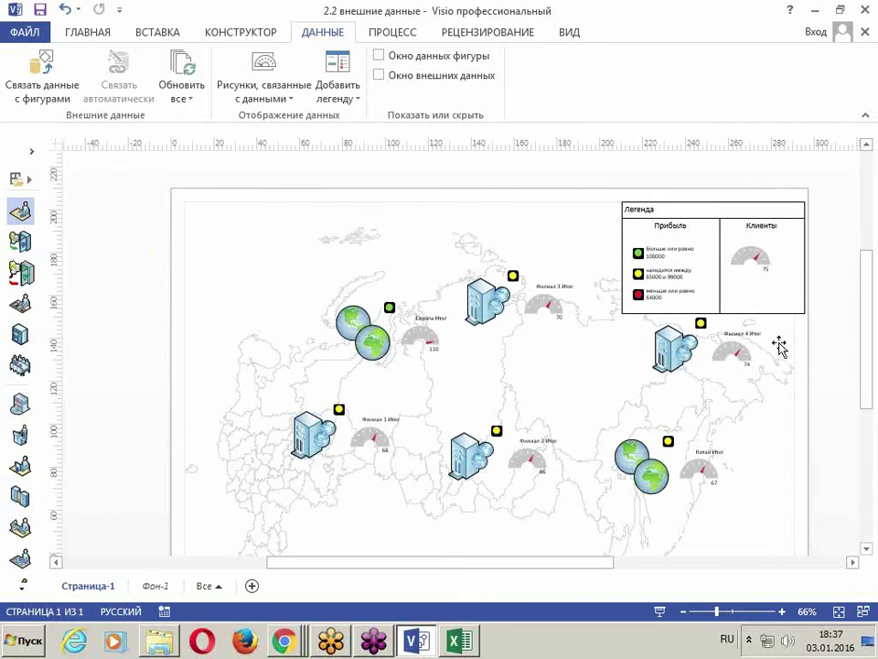
- Add a vertical legend in the page's upper-left corner and delete its Клиенты section
{"action": "left_click", "coordinate": [336, 91]}
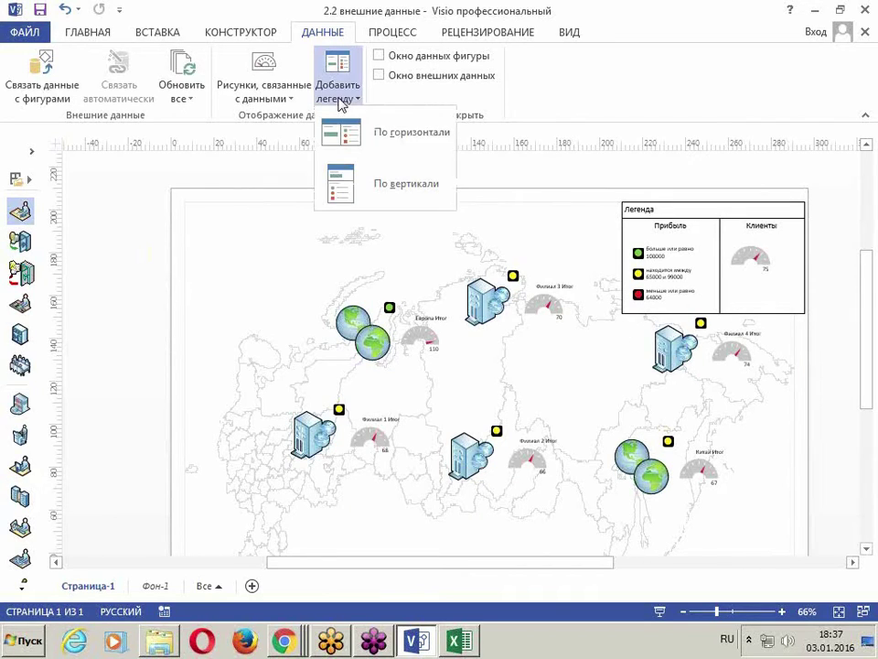
{"action": "left_click", "coordinate": [339, 174]}
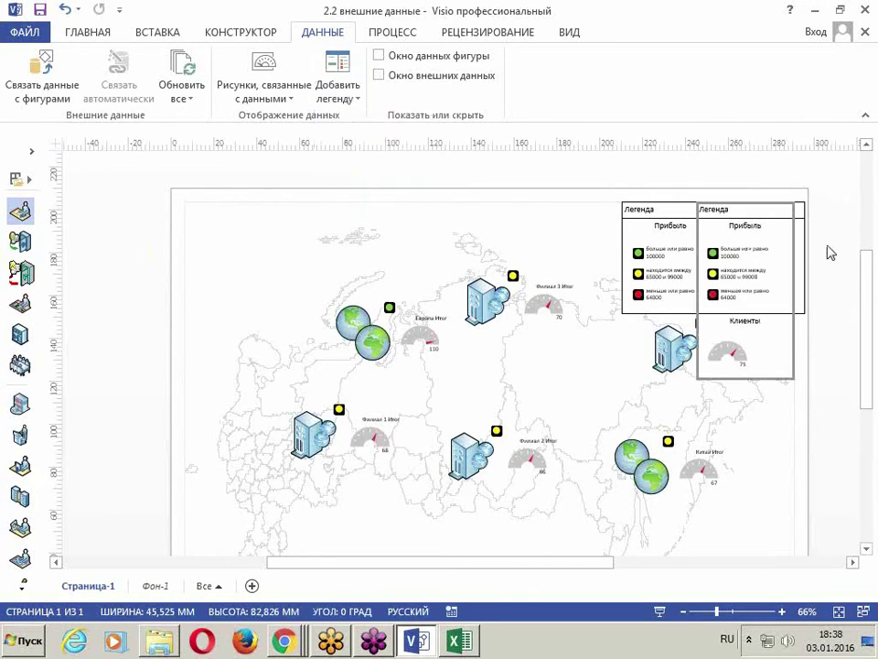
{"action": "left_click_drag", "start_coordinate": [743, 198], "coordinate": [233, 197]}
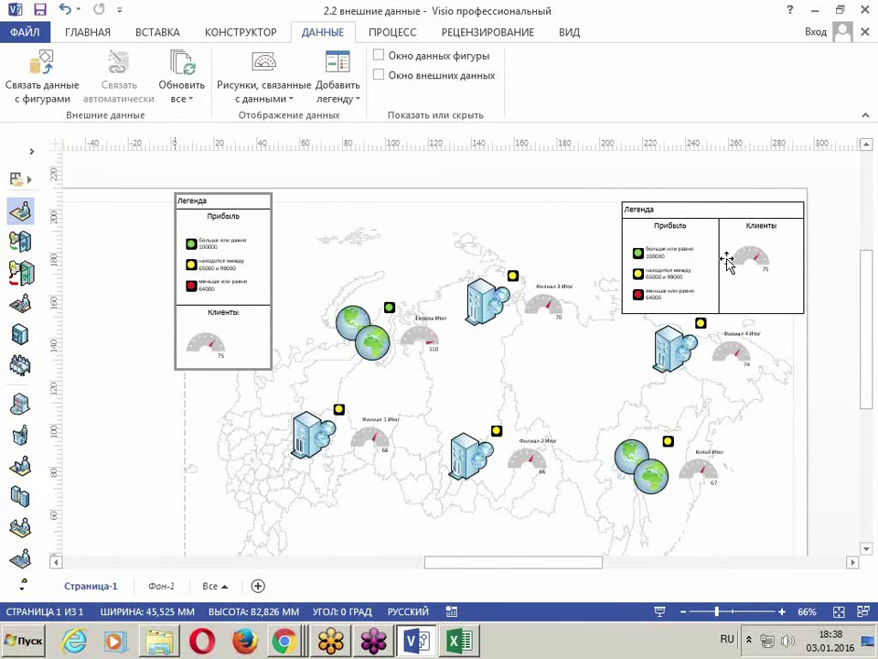
{"action": "left_click", "coordinate": [234, 320]}
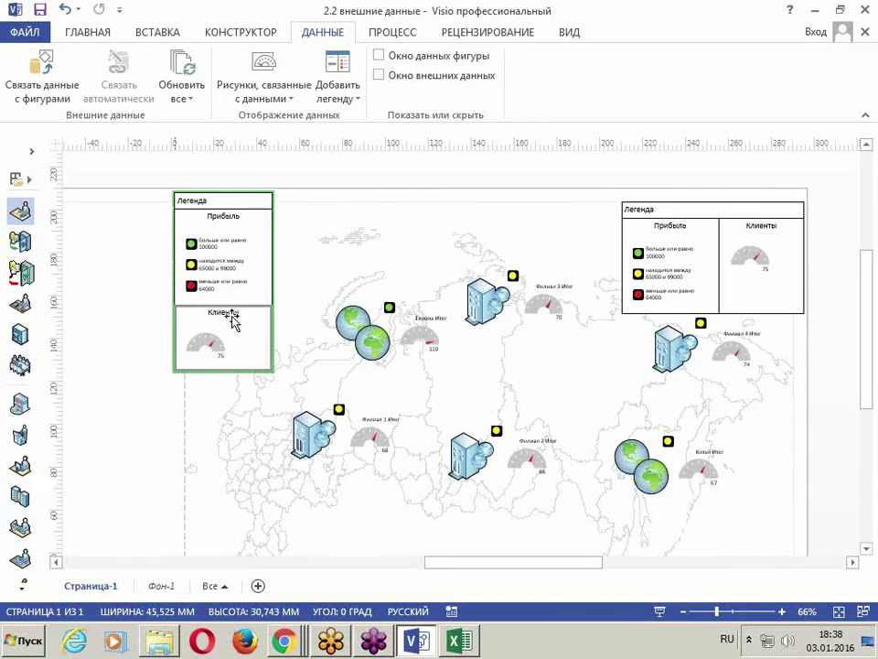
{"action": "key", "text": "Delete"}
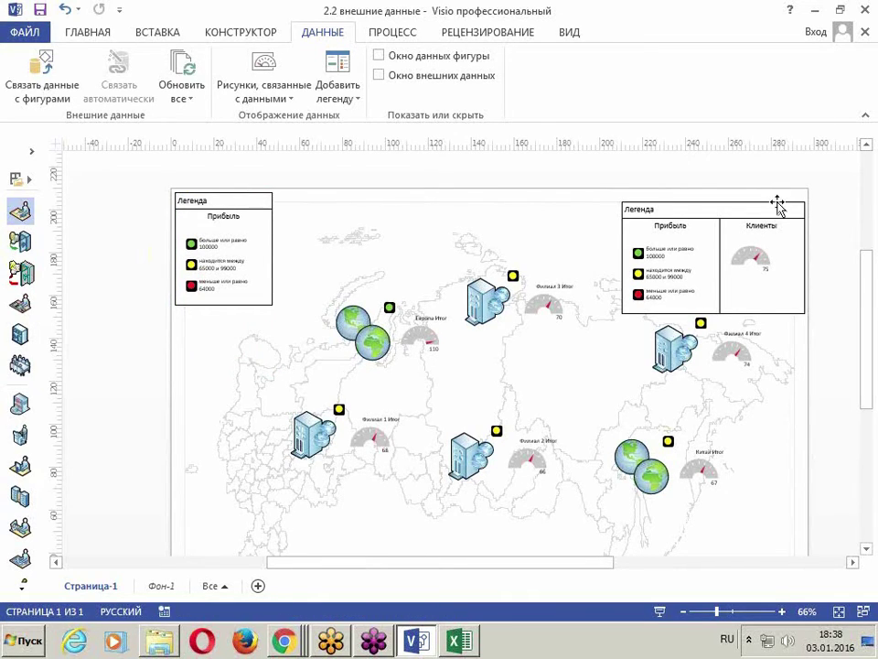
- Delete the horizontal legend from the page's upper-right corner
{"action": "left_click", "coordinate": [742, 211]}
{"action": "key", "text": "Delete"}
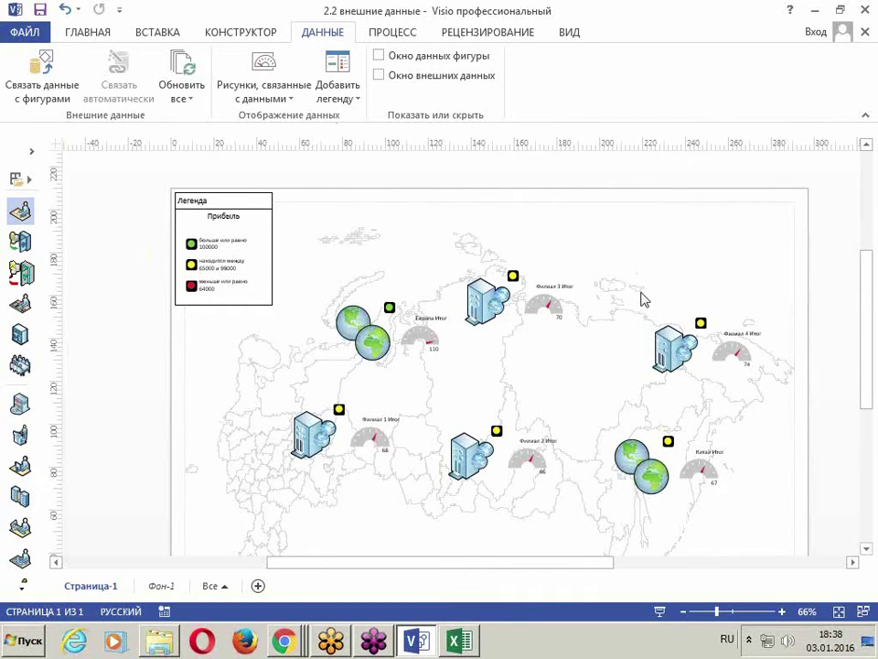
{"action": "scroll", "coordinate": [640, 298], "scroll_direction": "down", "scroll_amount": 3}
{"action": "scroll", "coordinate": [672, 334], "scroll_direction": "up", "scroll_amount": 2}
{"action": "scroll", "coordinate": [672, 333], "scroll_direction": "up", "scroll_amount": 2}
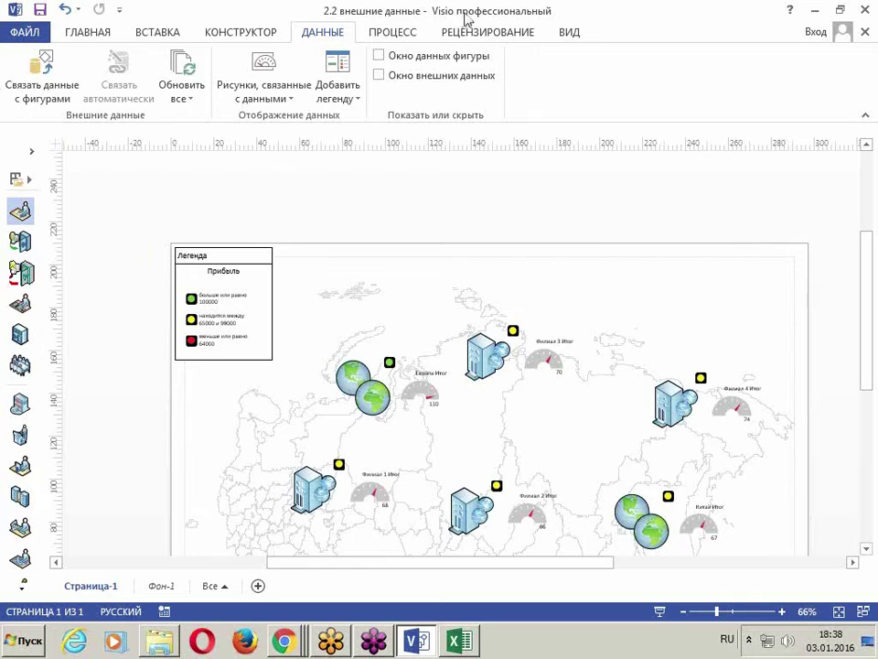
{"action": "left_click", "coordinate": [290, 100]}
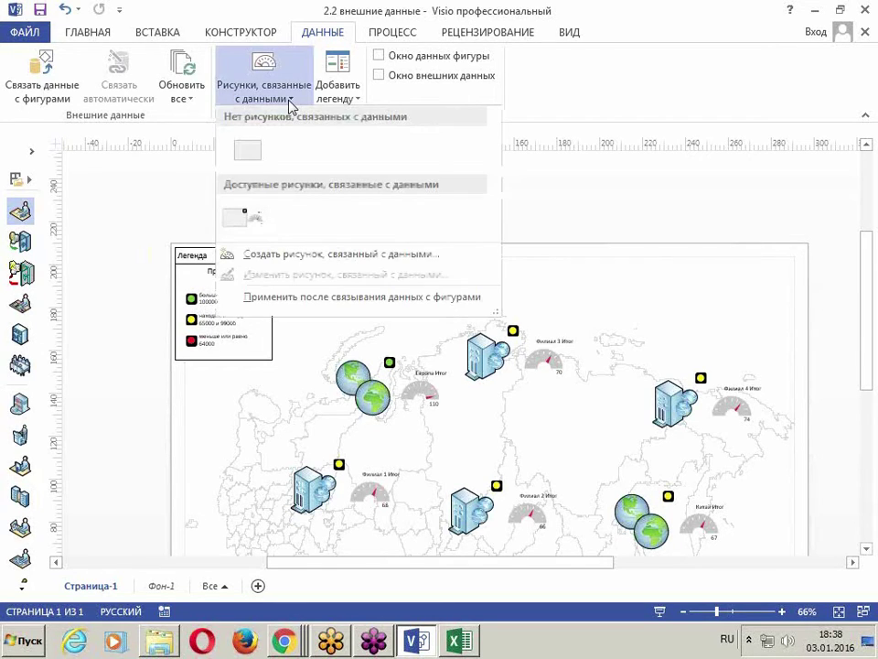
{"action": "left_click", "coordinate": [290, 100]}
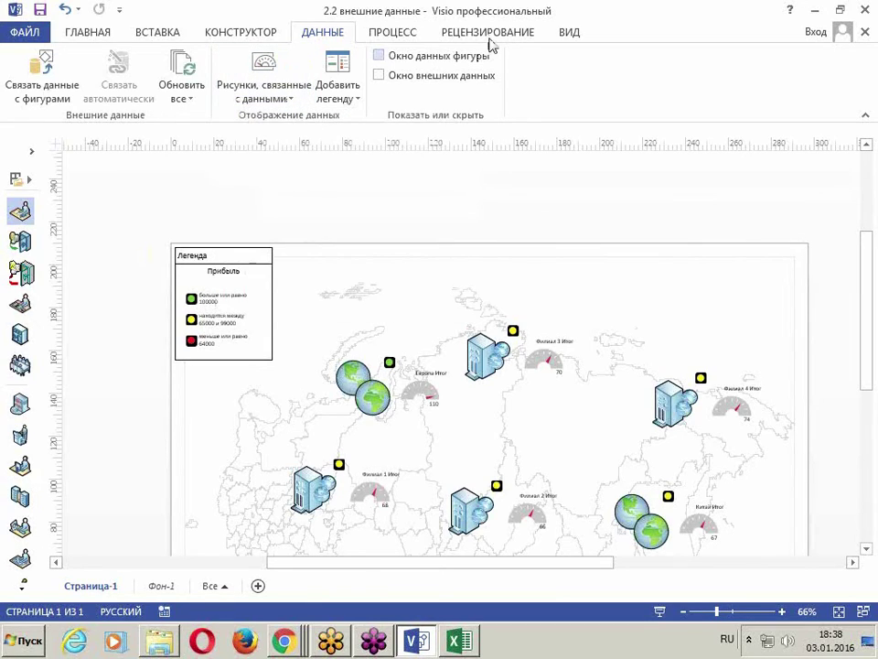
{"action": "left_click", "coordinate": [487, 33]}
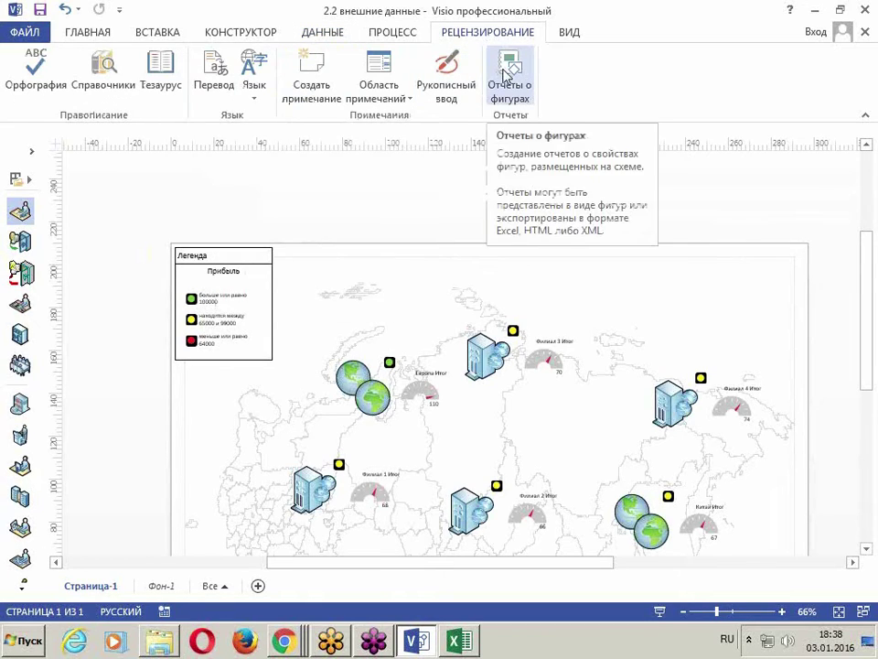
{"action": "left_click", "coordinate": [323, 34]}
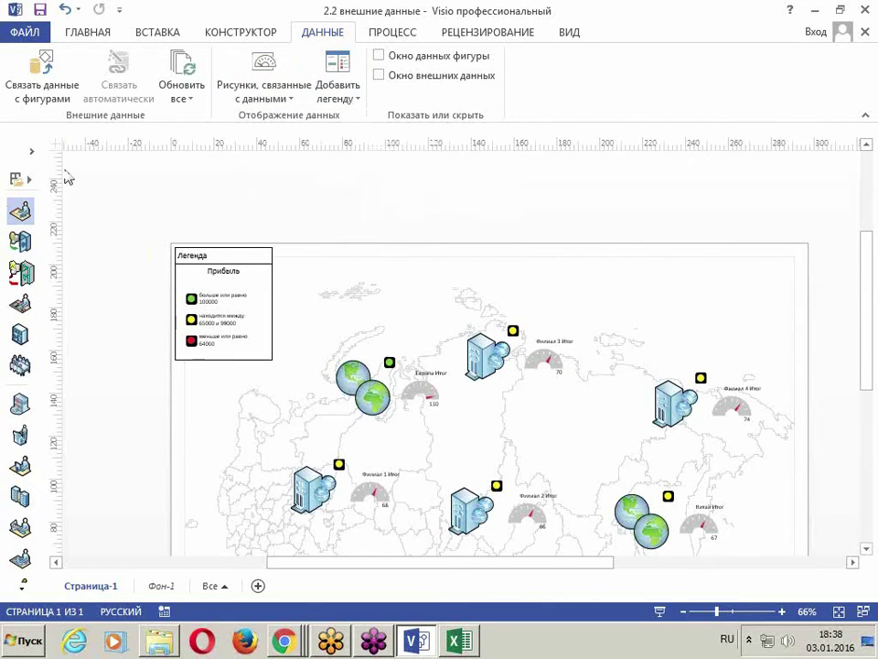
{"action": "scroll", "coordinate": [338, 210], "scroll_direction": "down", "scroll_amount": 3}
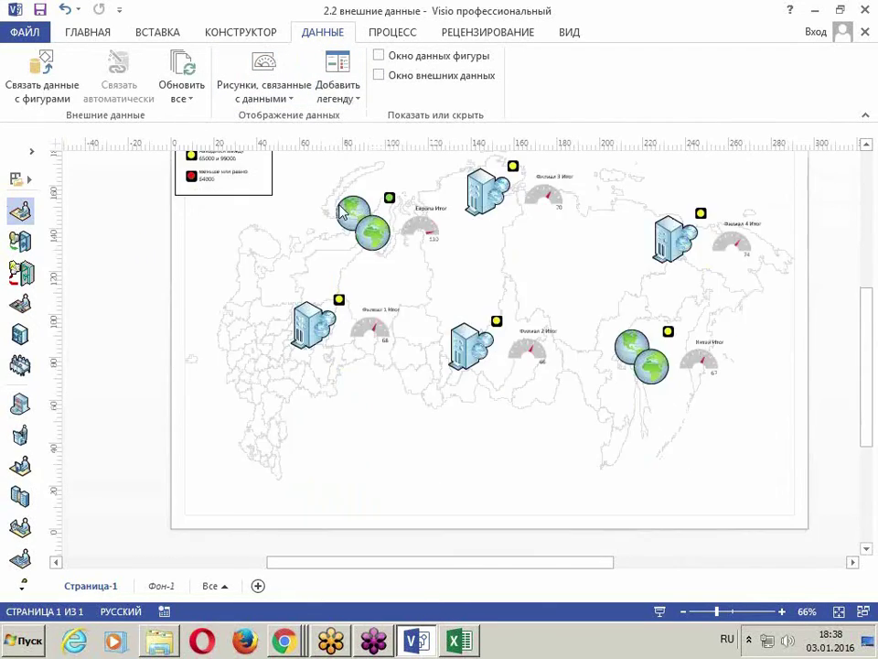
- Save the 2.2 внешние данные drawing and close it
{"action": "scroll", "coordinate": [339, 210], "scroll_direction": "up", "scroll_amount": 2}
{"action": "left_click", "coordinate": [41, 9]}
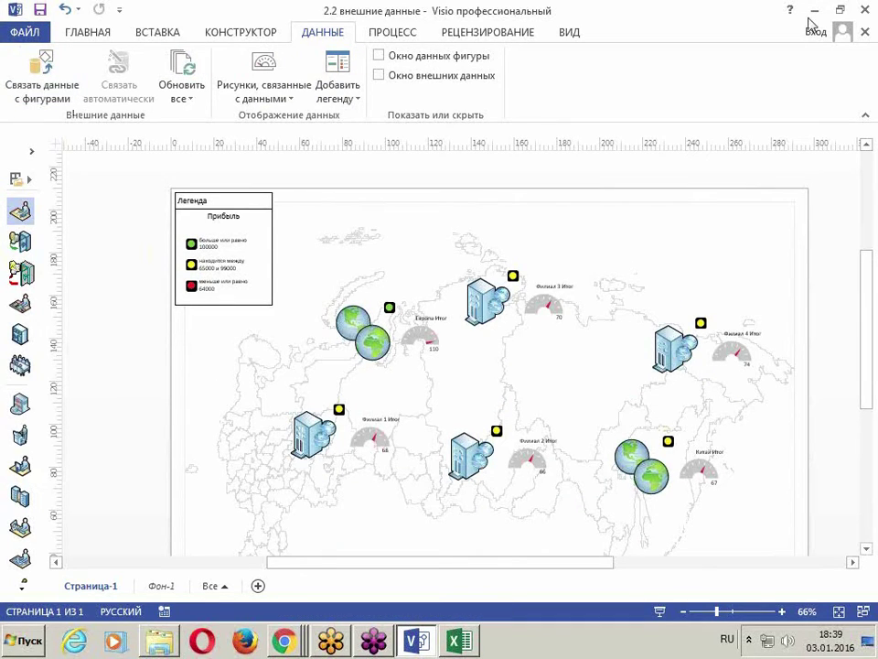
{"action": "left_click", "coordinate": [867, 10]}
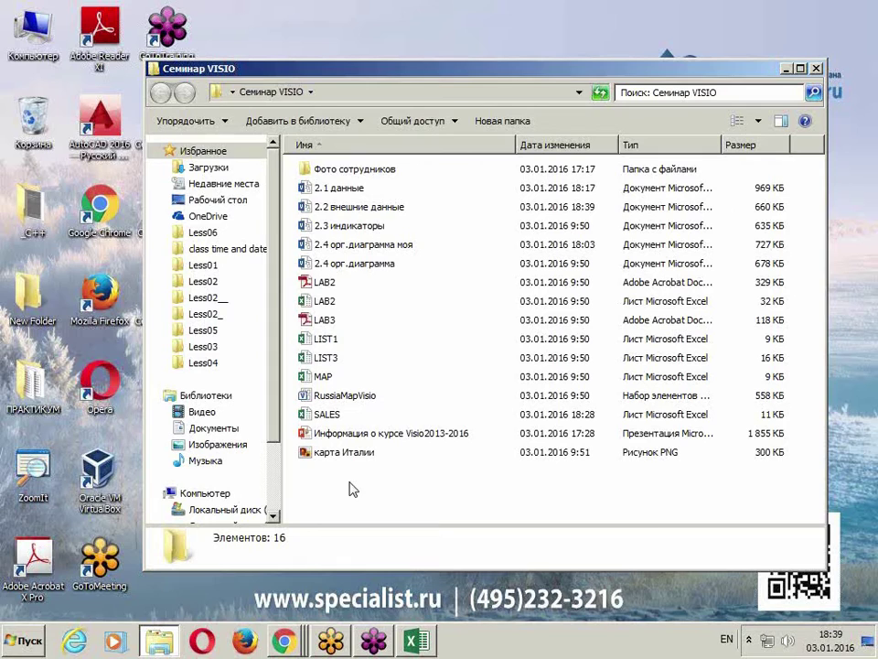
- Start Visio 2013 again and create a new blank drawing
{"action": "key", "text": "super"}
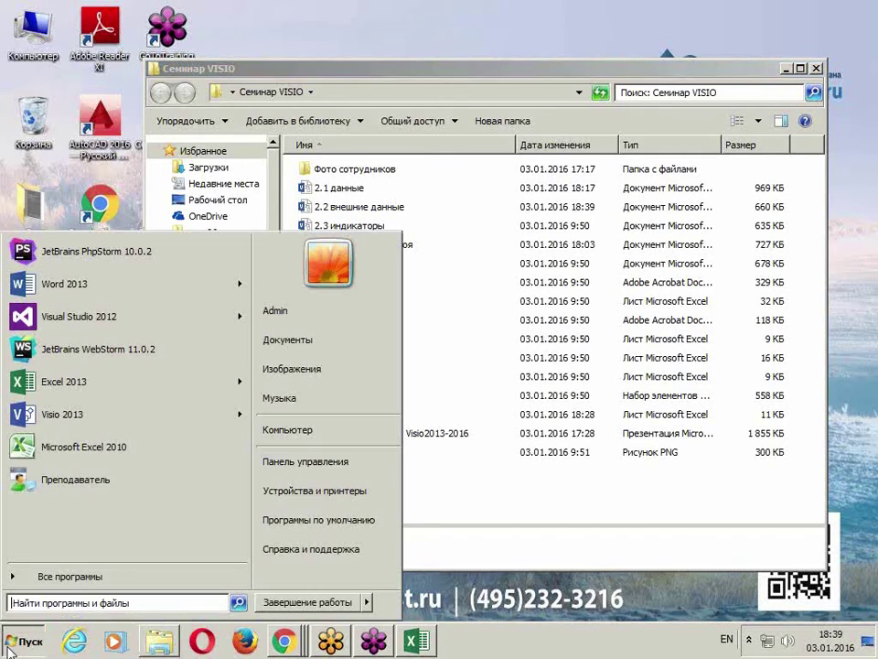
{"action": "left_click", "coordinate": [98, 421]}
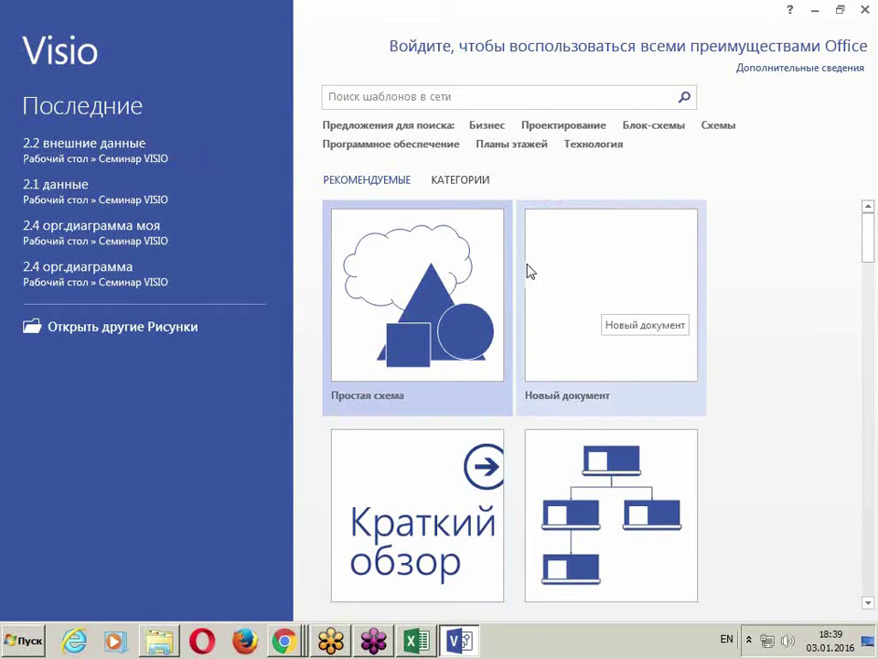
{"action": "left_click", "coordinate": [593, 300]}
{"action": "left_click", "coordinate": [462, 311]}
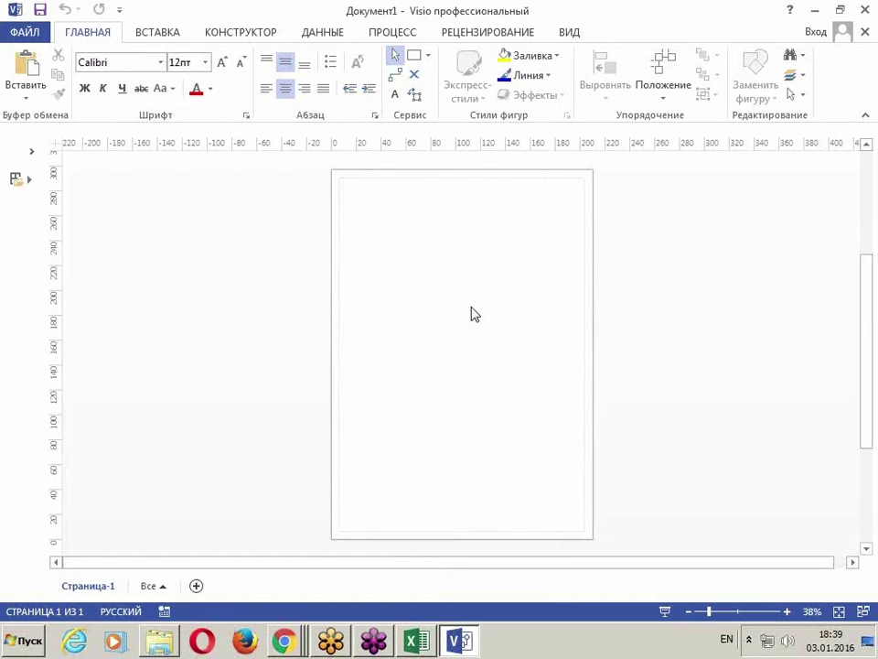
- Draw a square about 73 mm wide on the blank page, move it lower and delete it
{"action": "left_click", "coordinate": [414, 56]}
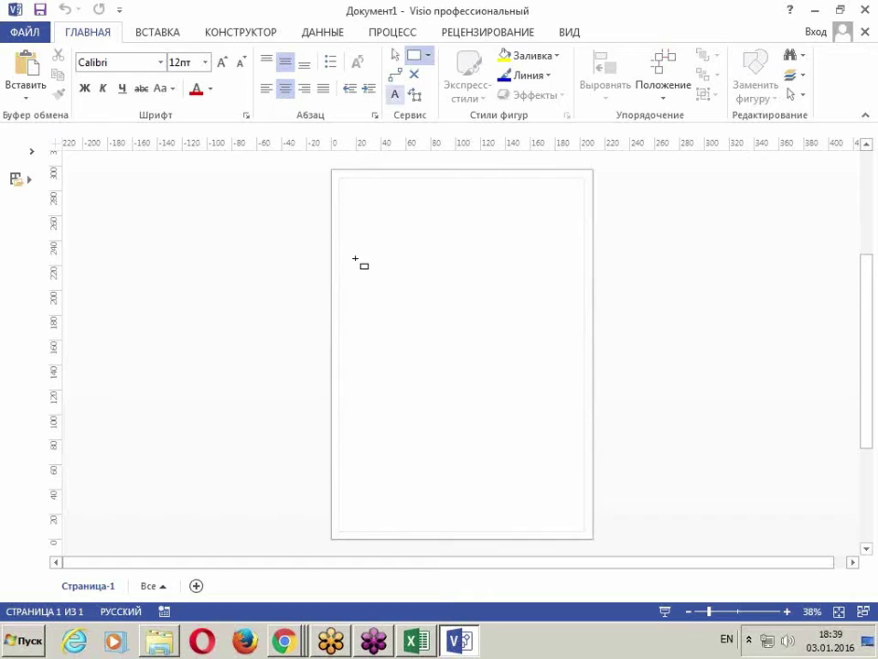
{"action": "left_click_drag", "start_coordinate": [357, 257], "coordinate": [448, 345]}
{"action": "mouse_move", "coordinate": [402, 310]}
{"action": "left_mouse_down"}
{"action": "mouse_move", "coordinate": [329, 310]}
{"action": "mouse_move", "coordinate": [619, 267]}
{"action": "mouse_move", "coordinate": [271, 384]}
{"action": "mouse_move", "coordinate": [322, 364]}
{"action": "mouse_move", "coordinate": [423, 362]}
{"action": "left_mouse_up"}
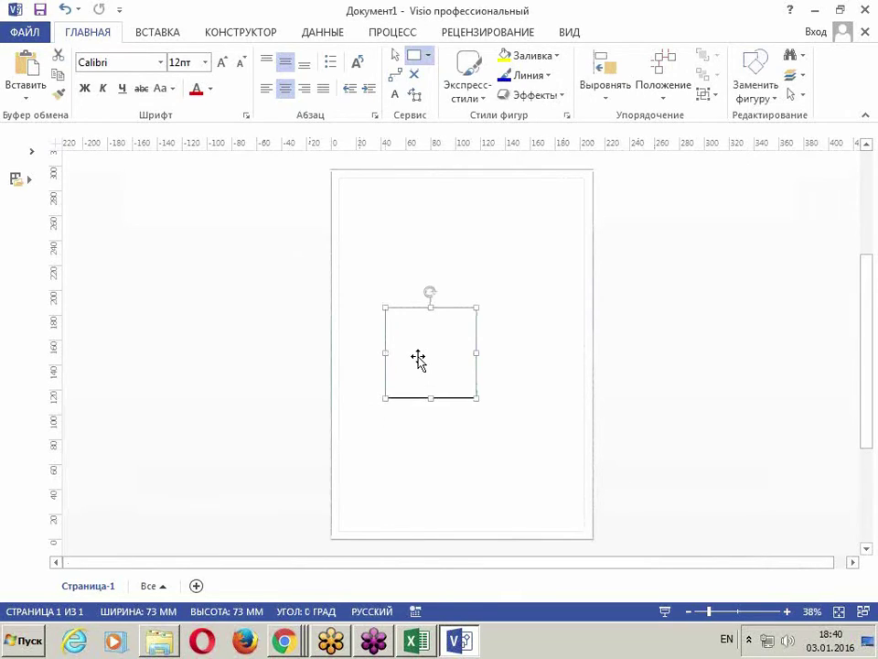
{"action": "key", "text": "Delete"}
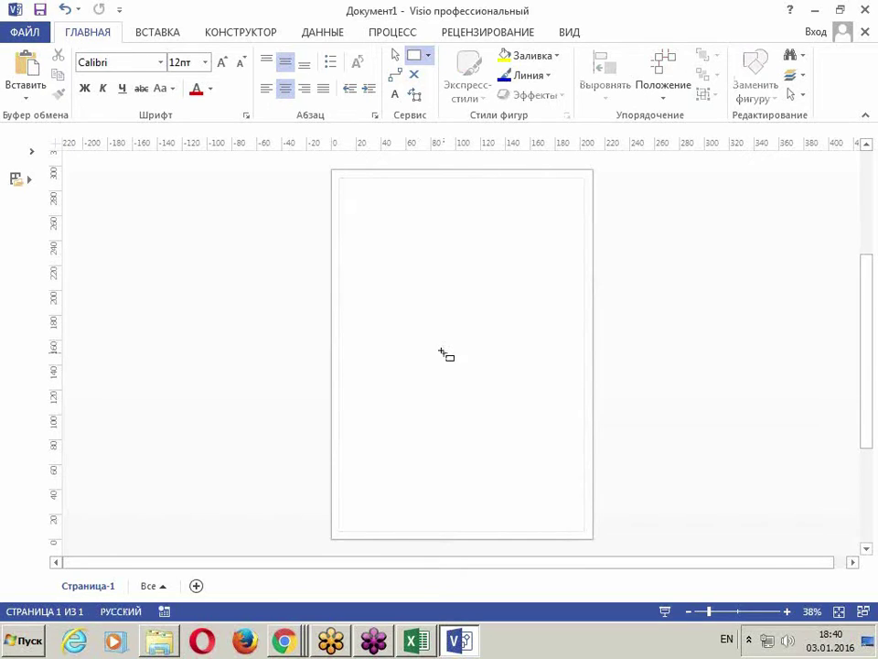
- Set the page to landscape orientation and turn off automatic page sizing
{"action": "left_click", "coordinate": [312, 37]}
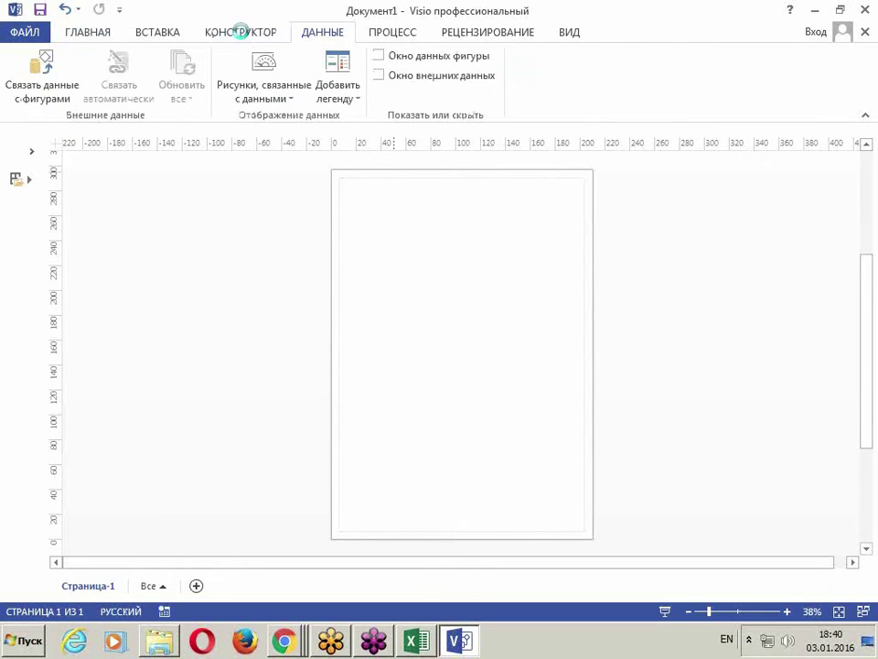
{"action": "left_click", "coordinate": [243, 35]}
{"action": "left_click", "coordinate": [82, 57]}
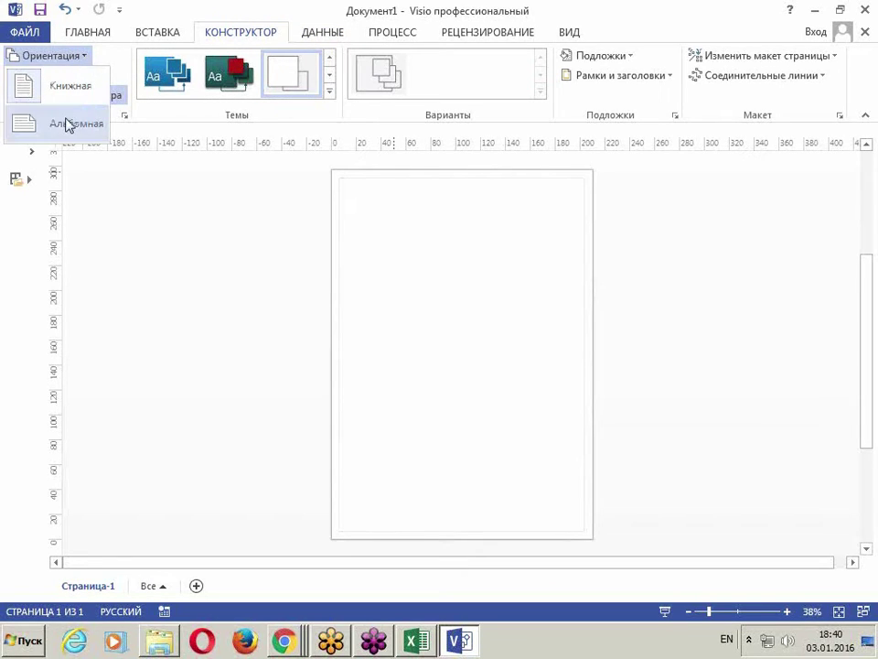
{"action": "left_click", "coordinate": [69, 124]}
{"action": "left_click", "coordinate": [44, 78]}
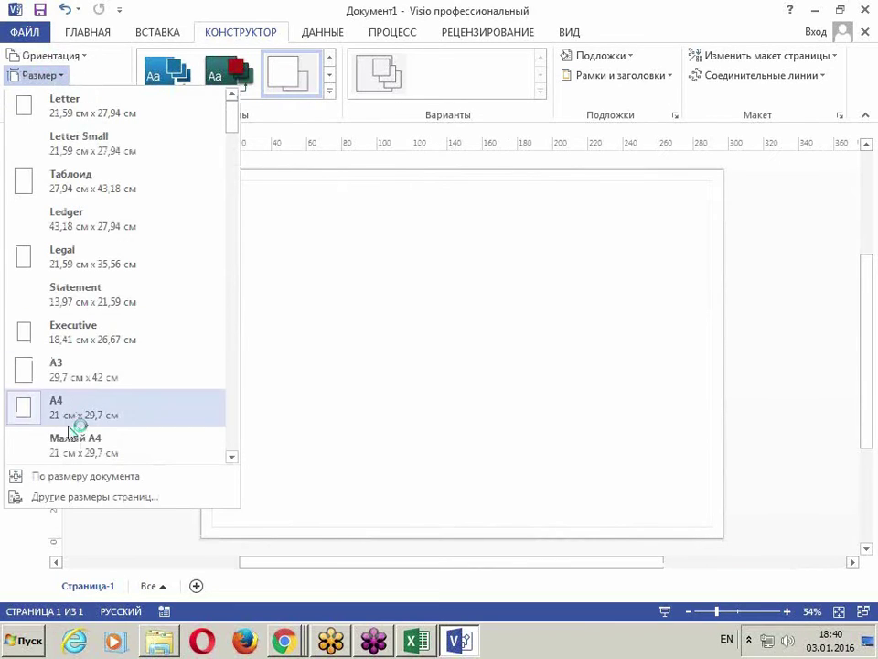
{"action": "left_click", "coordinate": [194, 7]}
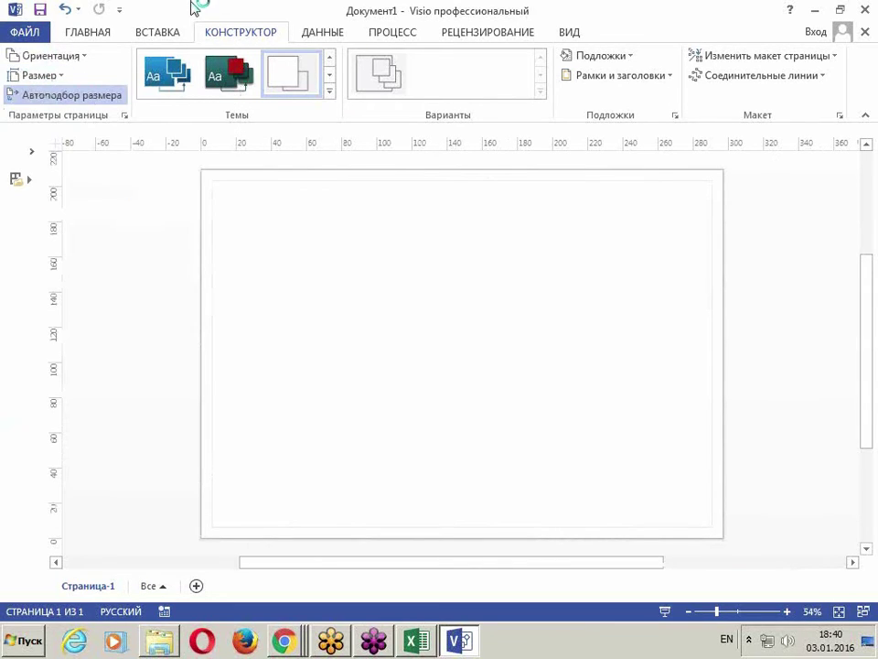
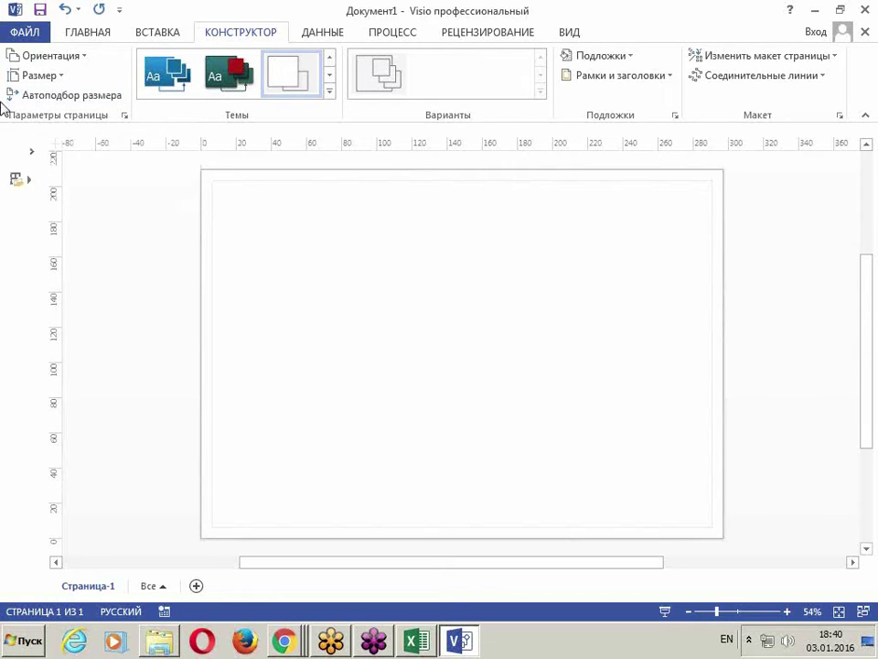
- Expand the shapes window and open the RussiaMapVisio stencil from the Семинар VISIO folder on the desktop
{"action": "left_click", "coordinate": [32, 152]}
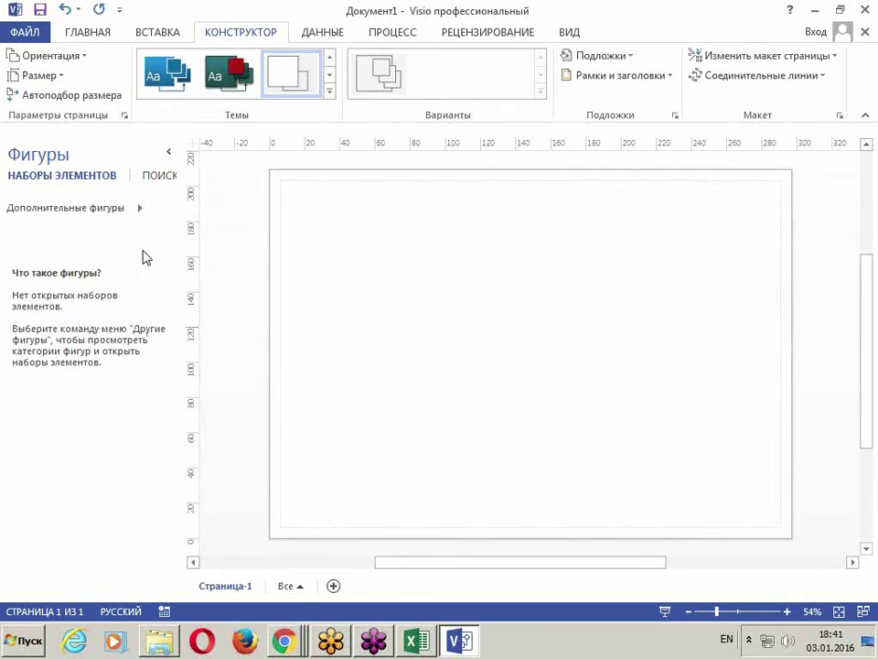
{"action": "left_click", "coordinate": [135, 217]}
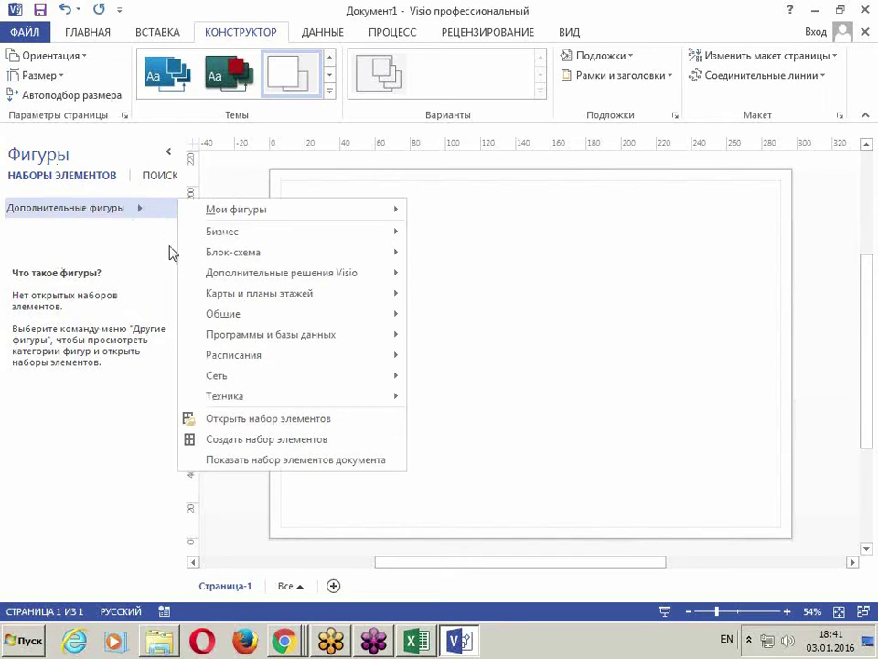
{"action": "left_click", "coordinate": [224, 232]}
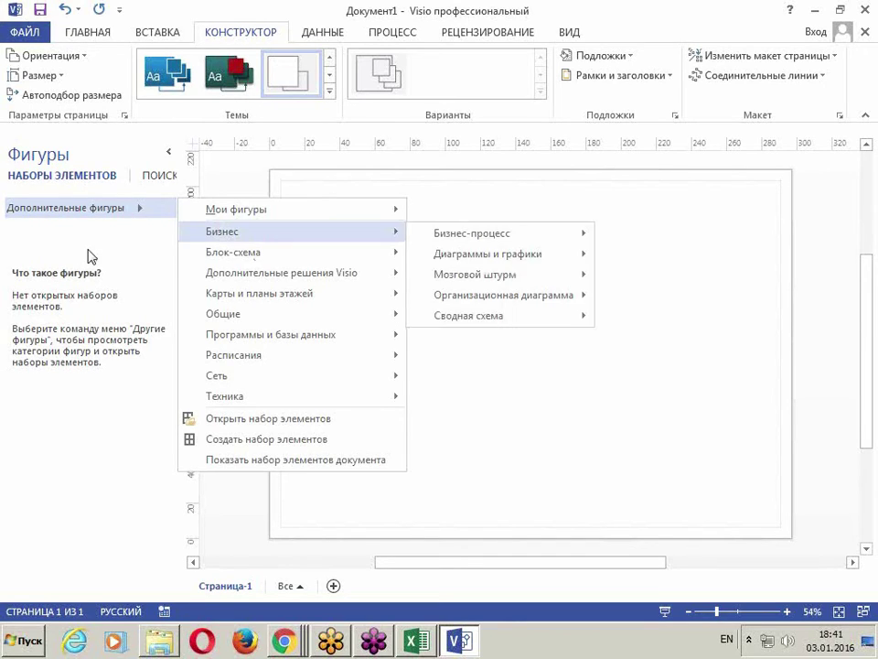
{"action": "left_click", "coordinate": [55, 210]}
{"action": "left_click", "coordinate": [63, 211]}
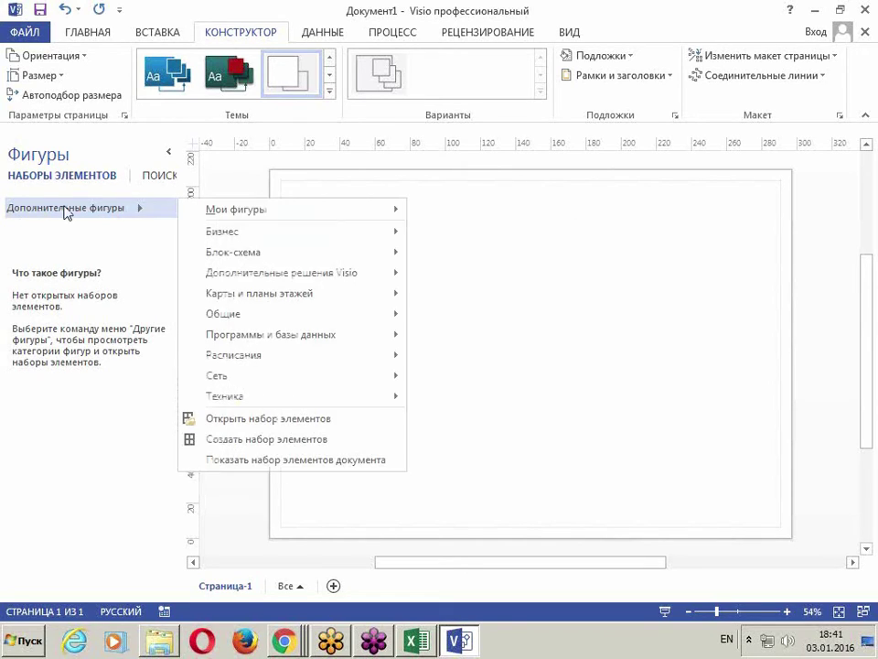
{"action": "left_click", "coordinate": [268, 419]}
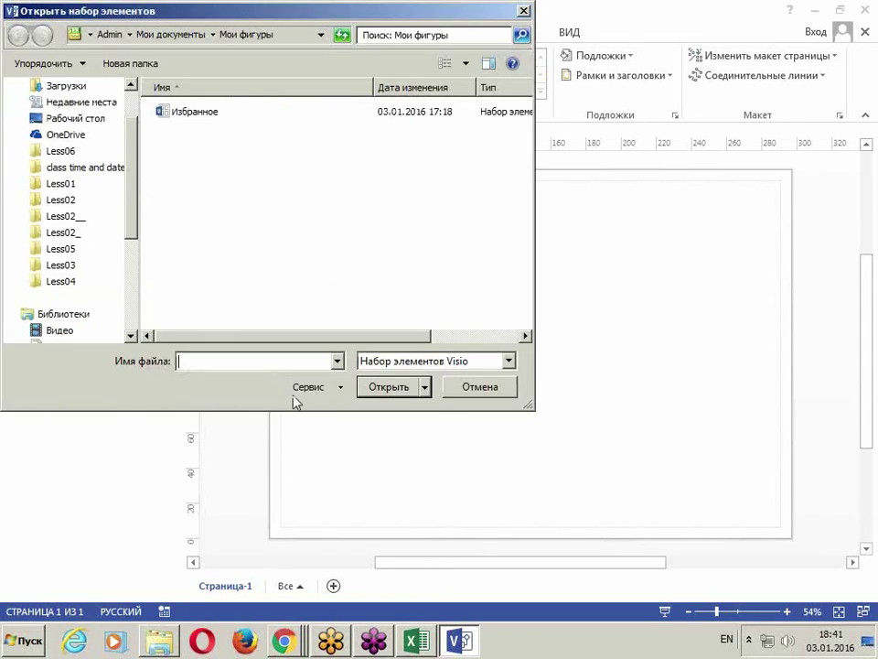
{"action": "left_click", "coordinate": [80, 119]}
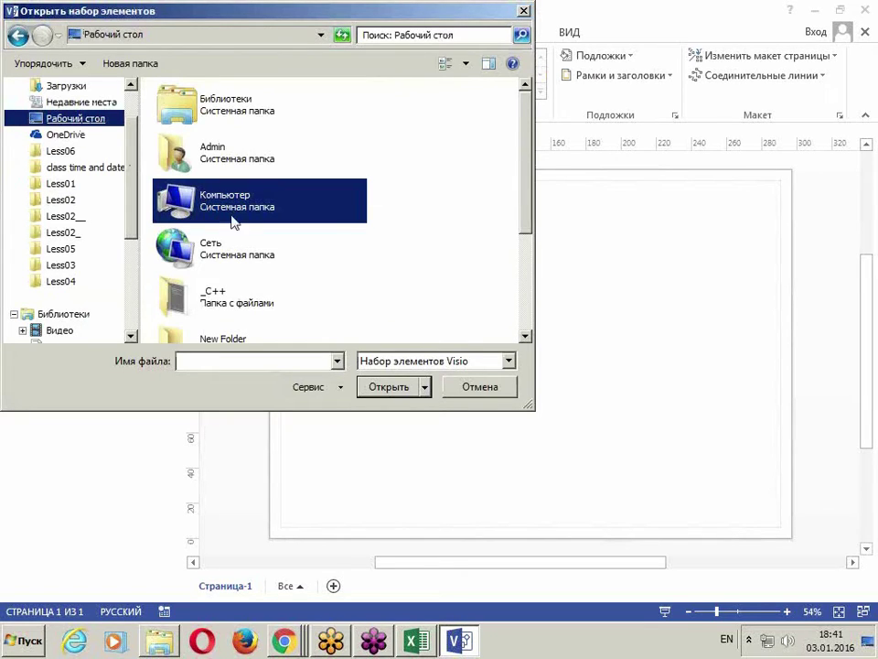
{"action": "scroll", "coordinate": [533, 210], "scroll_direction": "down", "scroll_amount": 3}
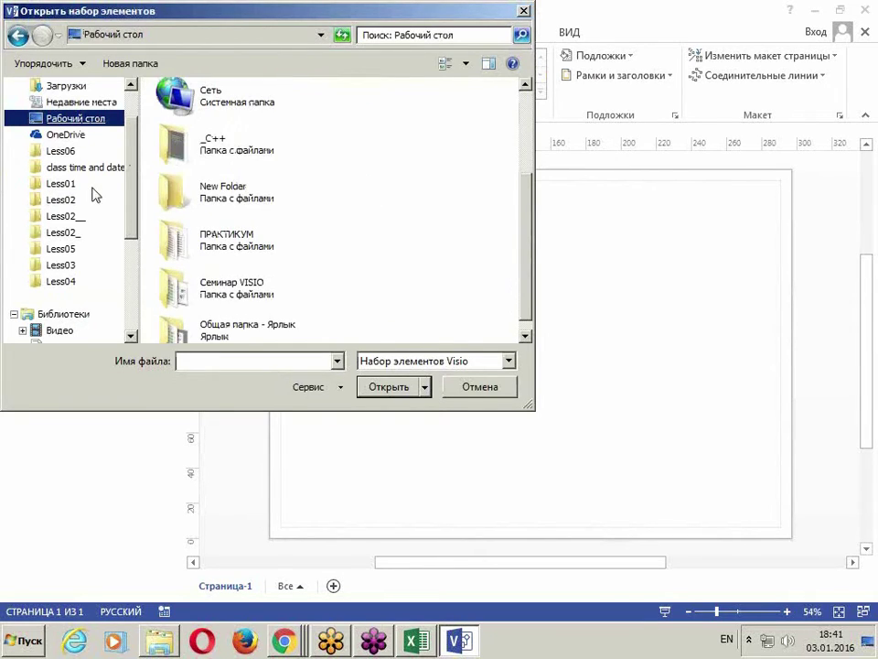
{"action": "left_click", "coordinate": [225, 294]}
{"action": "double_click", "coordinate": [225, 295]}
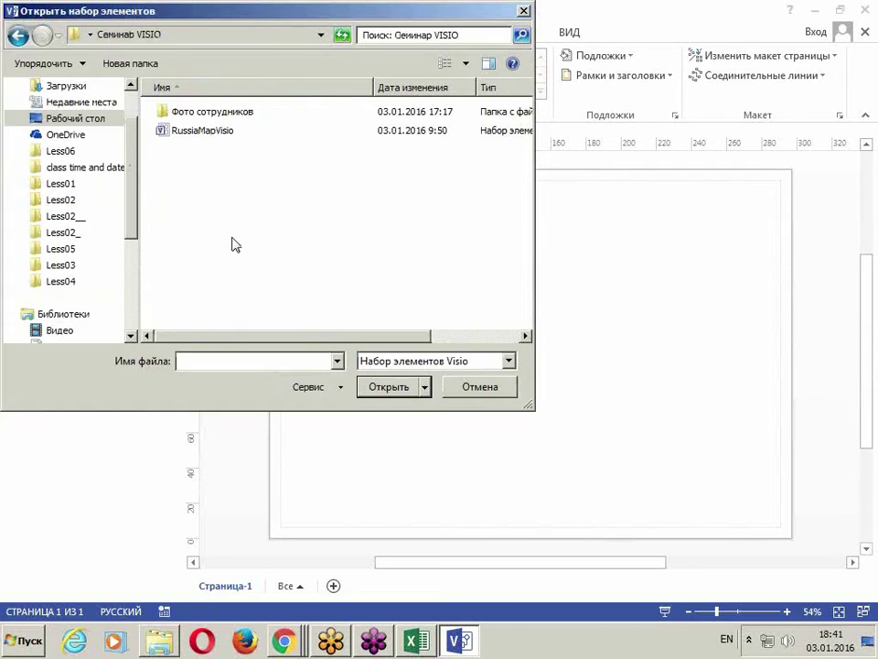
{"action": "left_click", "coordinate": [187, 133]}
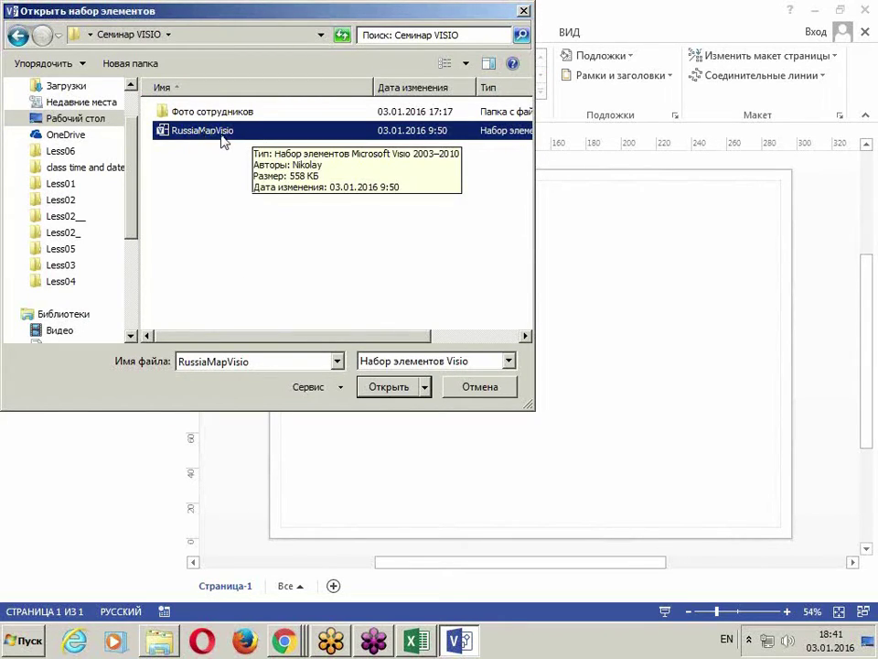
{"action": "double_click", "coordinate": [221, 136]}
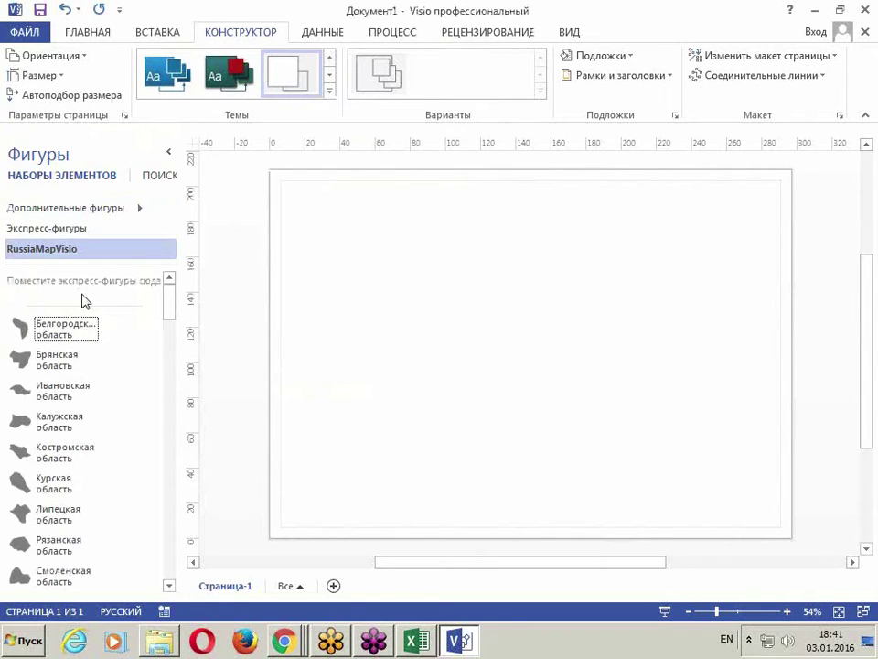
- Look through the region shapes in the RussiaMapVisio stencil
{"action": "scroll", "coordinate": [71, 391], "scroll_direction": "down", "scroll_amount": 10}
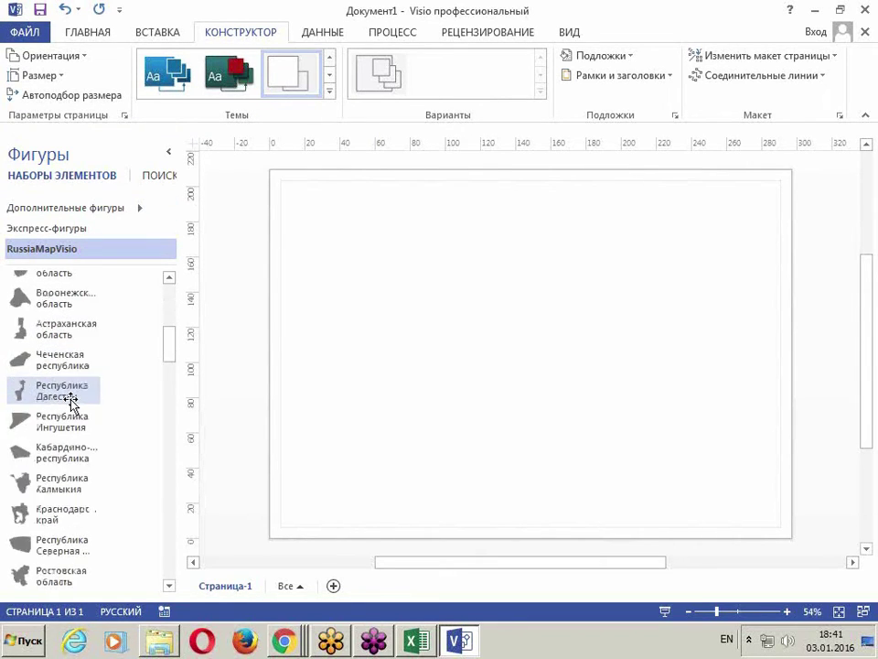
{"action": "scroll", "coordinate": [70, 401], "scroll_direction": "down", "scroll_amount": 10}
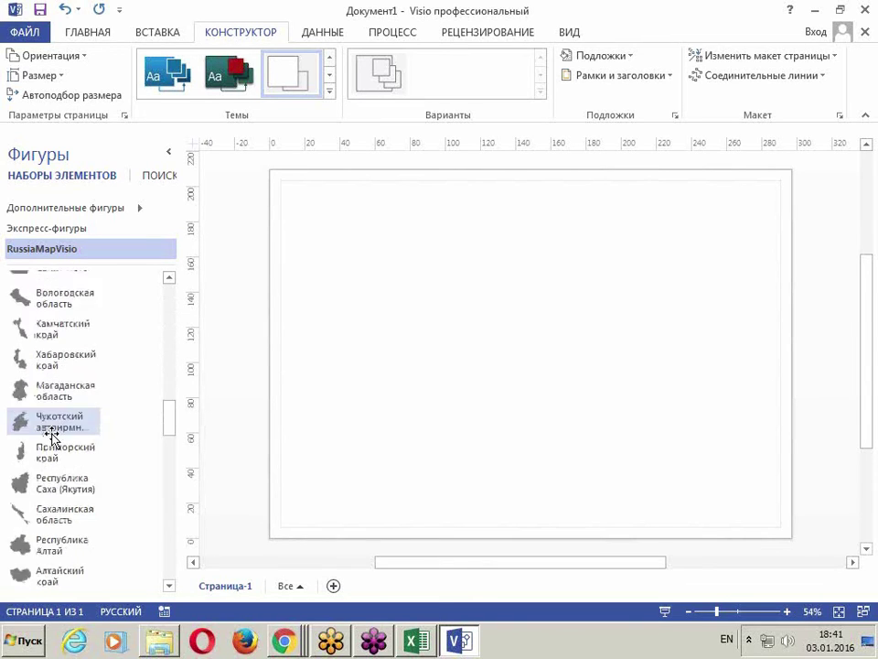
{"action": "scroll", "coordinate": [55, 458], "scroll_direction": "down", "scroll_amount": 10}
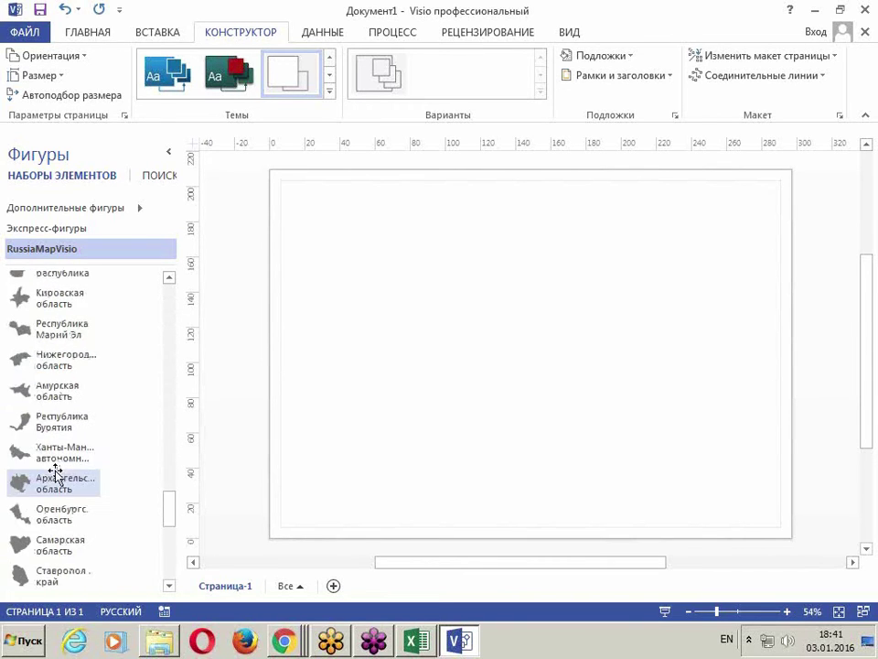
{"action": "scroll", "coordinate": [60, 494], "scroll_direction": "down", "scroll_amount": 3}
{"action": "scroll", "coordinate": [64, 494], "scroll_direction": "up", "scroll_amount": 6}
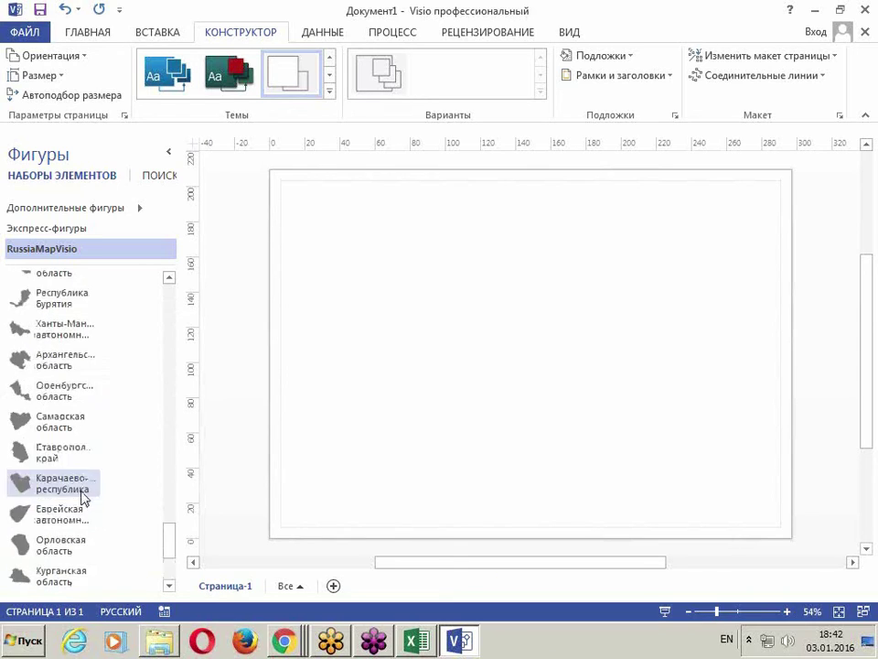
{"action": "scroll", "coordinate": [82, 501], "scroll_direction": "up", "scroll_amount": 6}
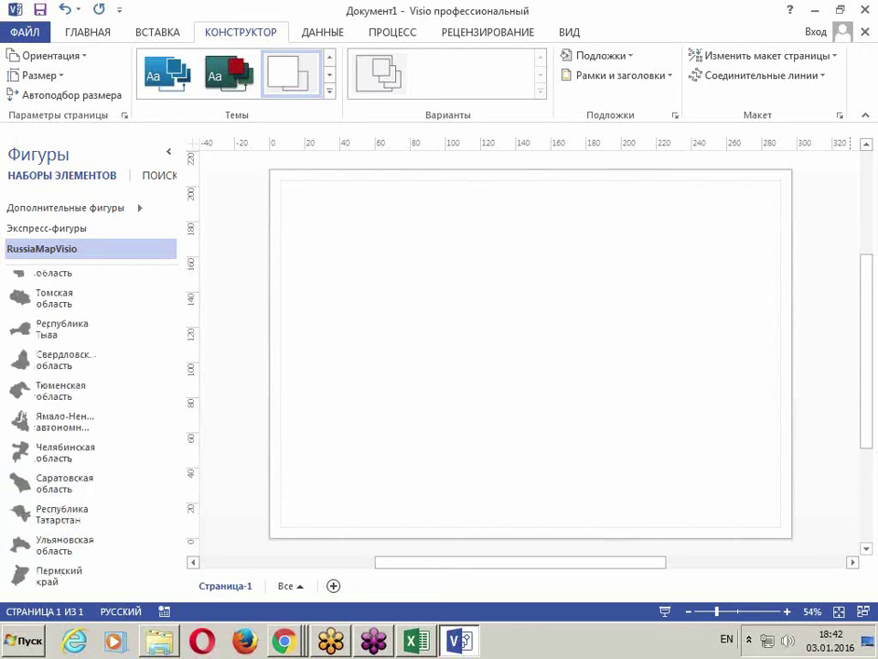
- Examine the general and detailed properties of the RussiaMapVisio stencil file in the Семинар VISIO folder, and return to the blank Visio drawing
{"action": "left_click", "coordinate": [813, 10]}
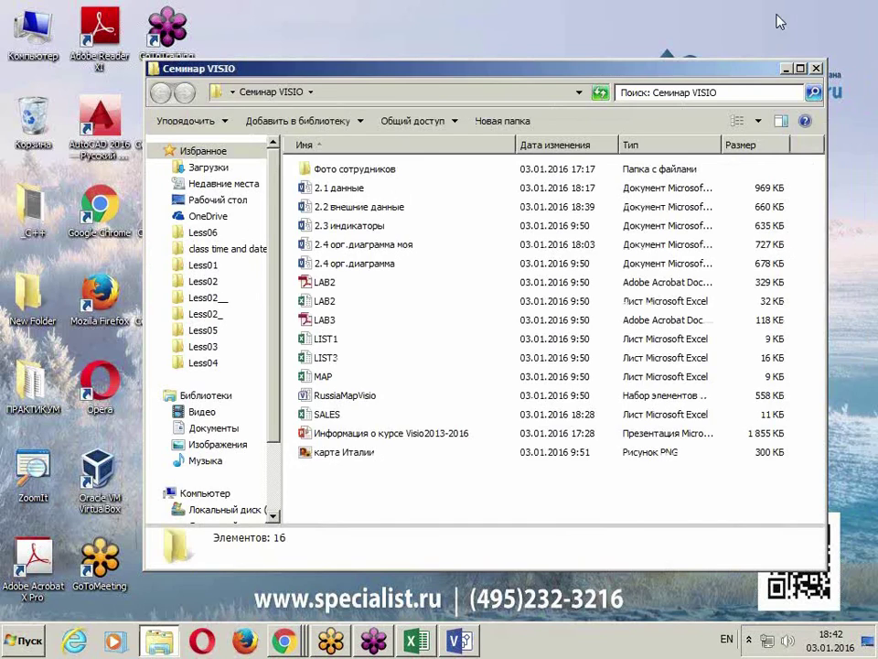
{"action": "right_click", "coordinate": [362, 400]}
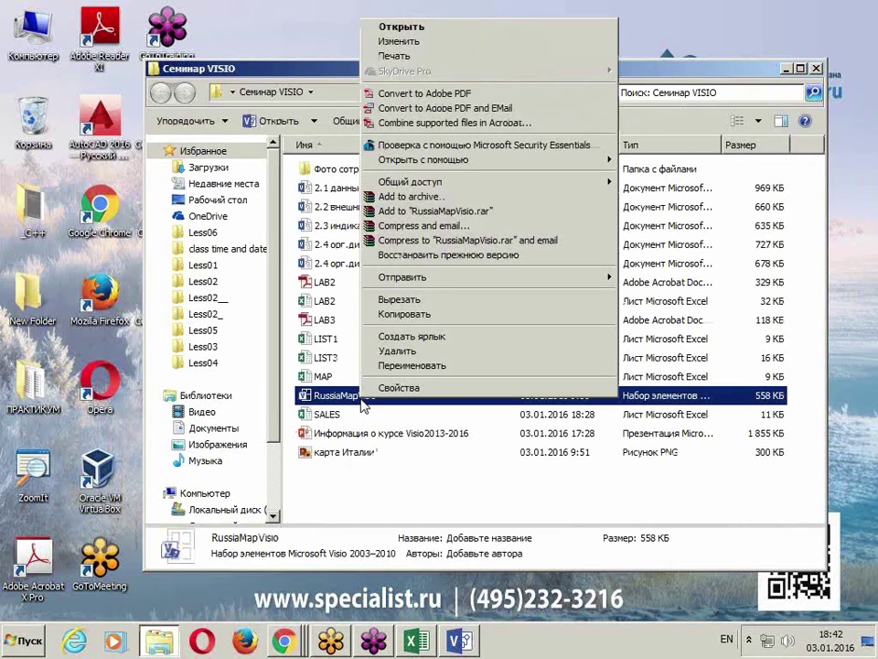
{"action": "left_click", "coordinate": [391, 388]}
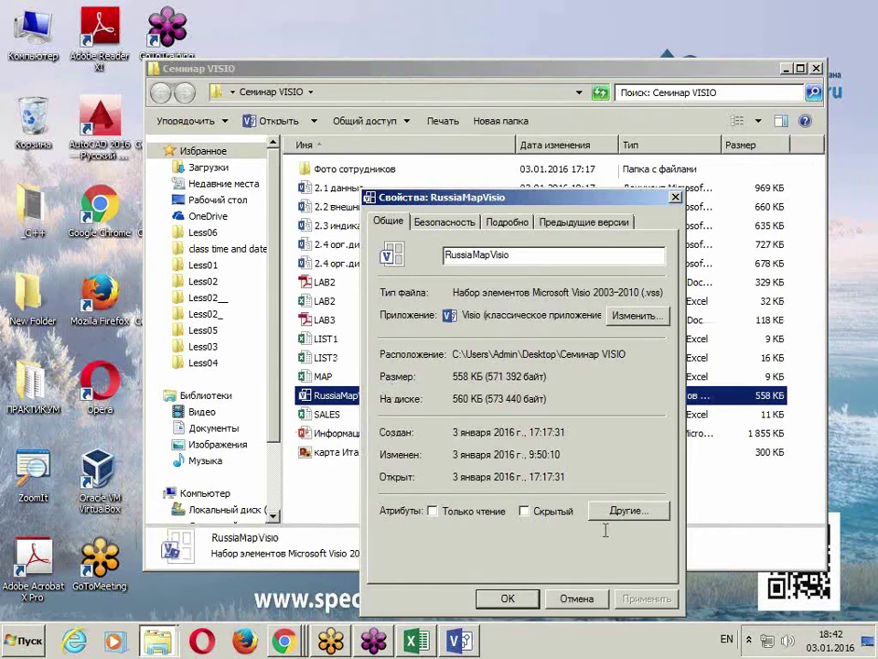
{"action": "left_click", "coordinate": [476, 222]}
{"action": "left_click", "coordinate": [508, 222]}
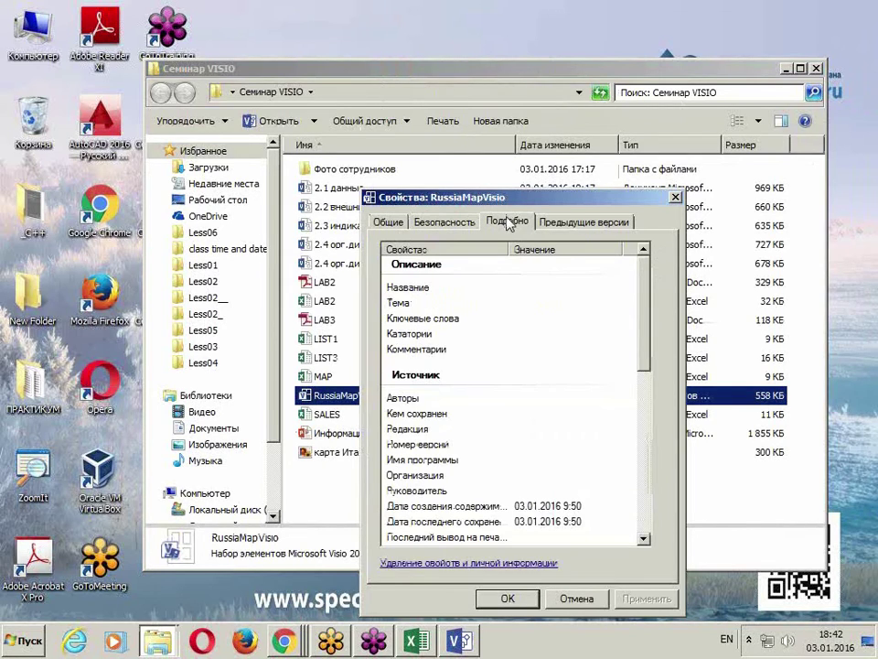
{"action": "left_click_drag", "start_coordinate": [643, 299], "coordinate": [643, 265]}
{"action": "left_click", "coordinate": [675, 197]}
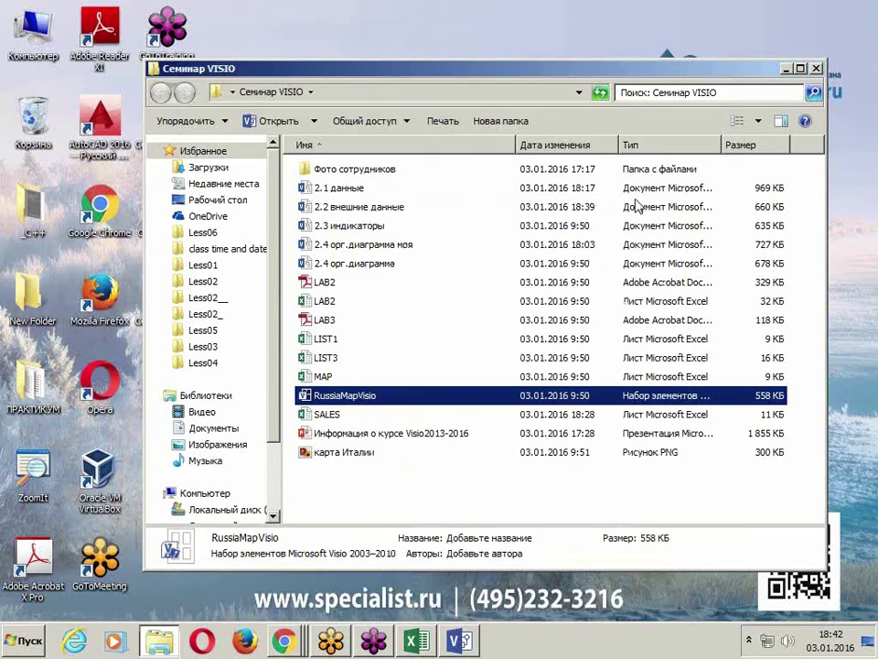
{"action": "left_click", "coordinate": [459, 643]}
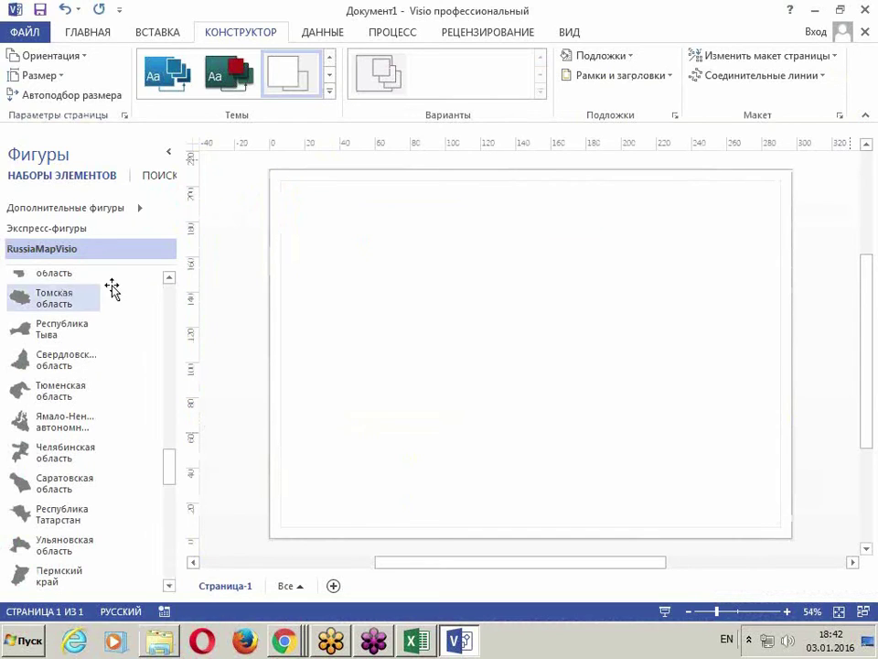
{"action": "left_click", "coordinate": [169, 278]}
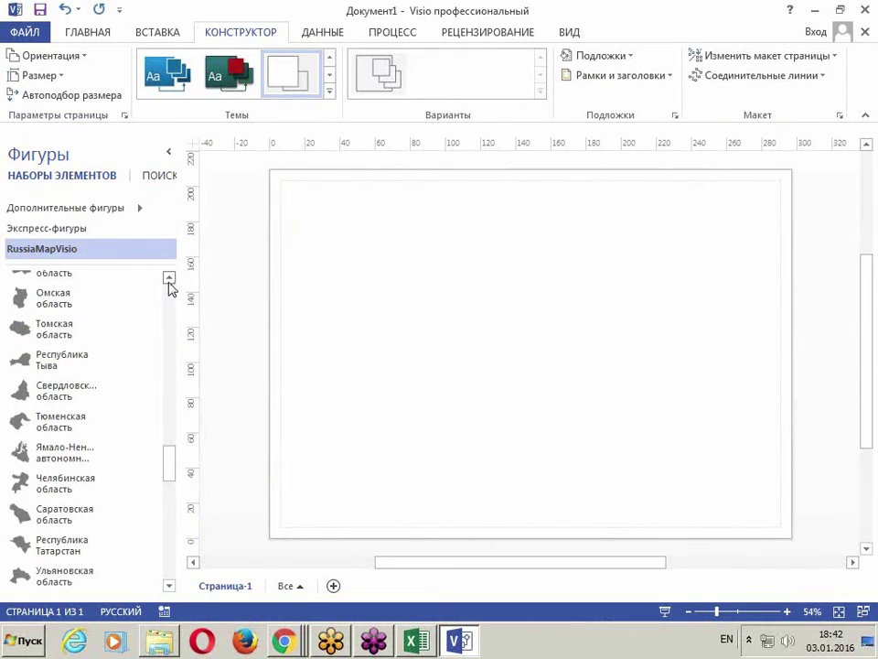
- Place all the region shapes from the RussiaMapVisio stencil onto the blank page at once
{"action": "left_click_drag", "start_coordinate": [169, 278], "coordinate": [169, 279]}
{"action": "left_click_drag", "start_coordinate": [173, 431], "coordinate": [170, 280]}
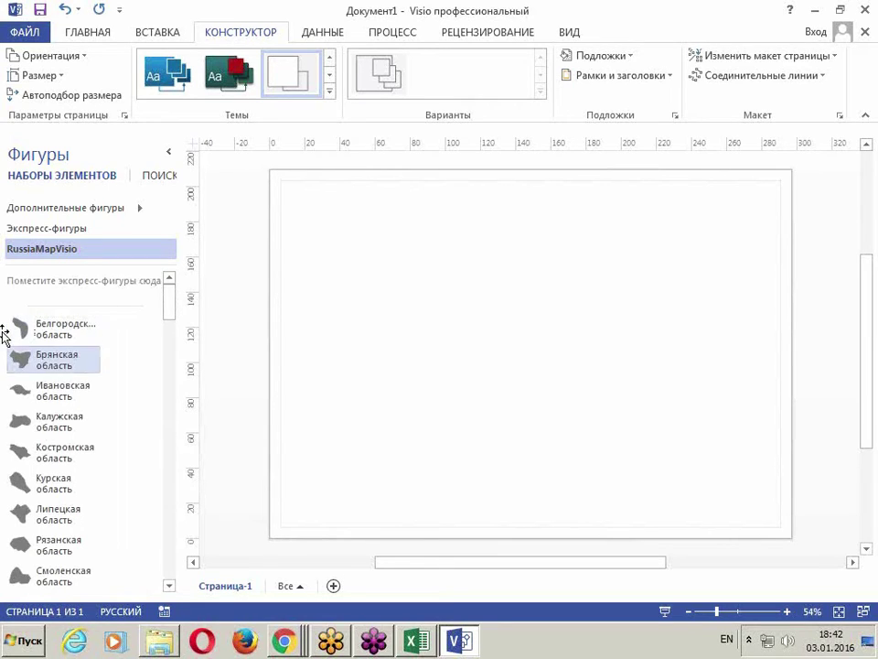
{"action": "left_click", "coordinate": [69, 413]}
{"action": "left_click", "coordinate": [76, 399]}
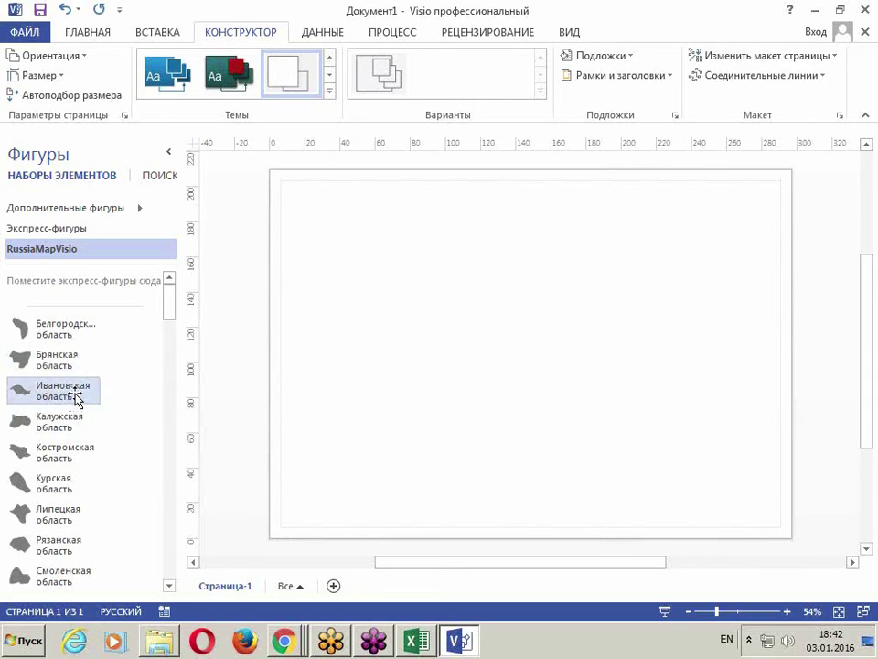
{"action": "key", "text": "ctrl+a"}
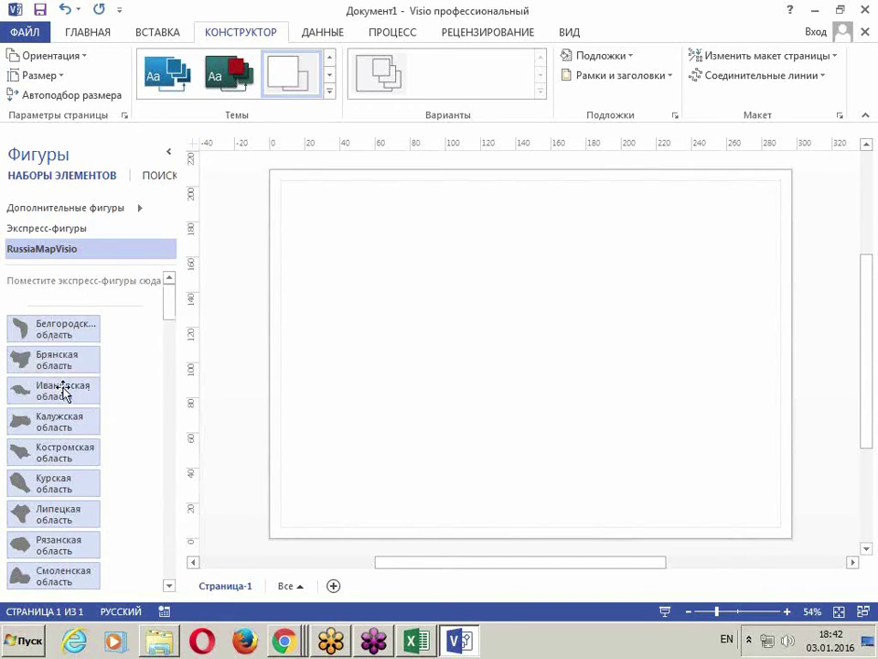
{"action": "mouse_move", "coordinate": [30, 364]}
{"action": "left_mouse_down"}
{"action": "mouse_move", "coordinate": [118, 359]}
{"action": "mouse_move", "coordinate": [409, 309]}
{"action": "mouse_move", "coordinate": [382, 253]}
{"action": "mouse_move", "coordinate": [336, 232]}
{"action": "left_mouse_up"}
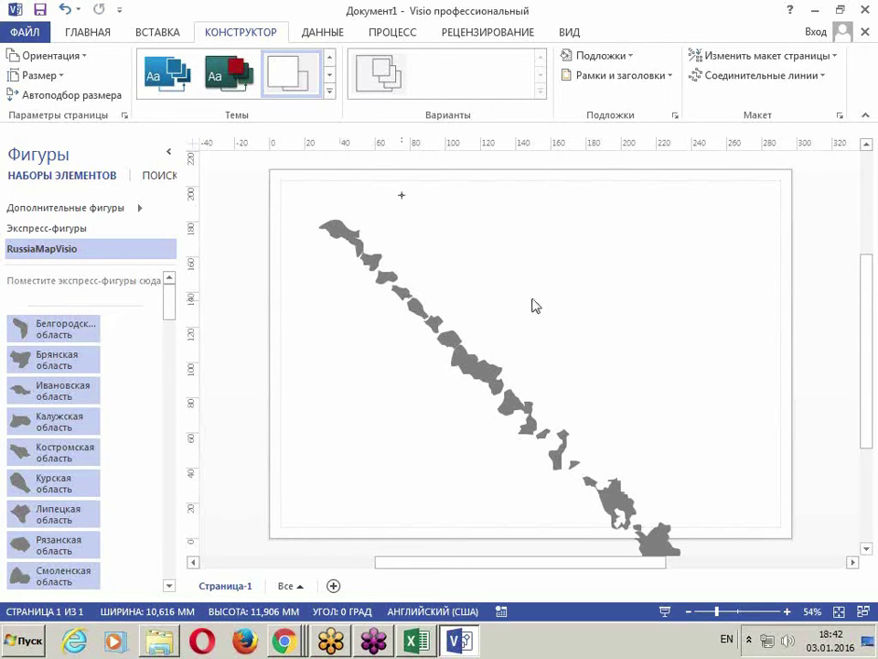
- Select all the placed region shapes and assemble them into the map of Russia with Arrange To Page
{"action": "left_click", "coordinate": [69, 30]}
{"action": "key", "text": "Escape"}
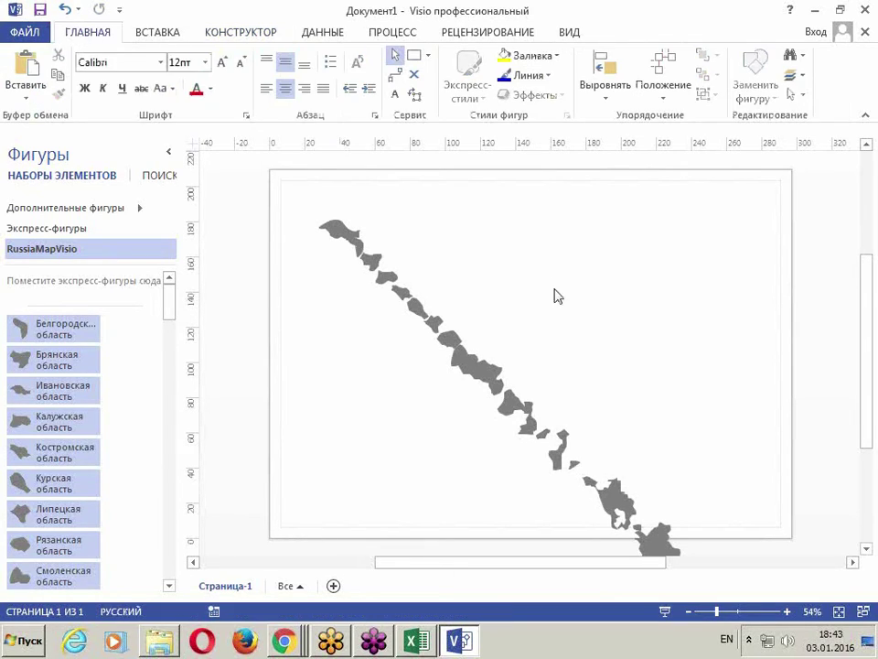
{"action": "key", "text": "ctrl+a"}
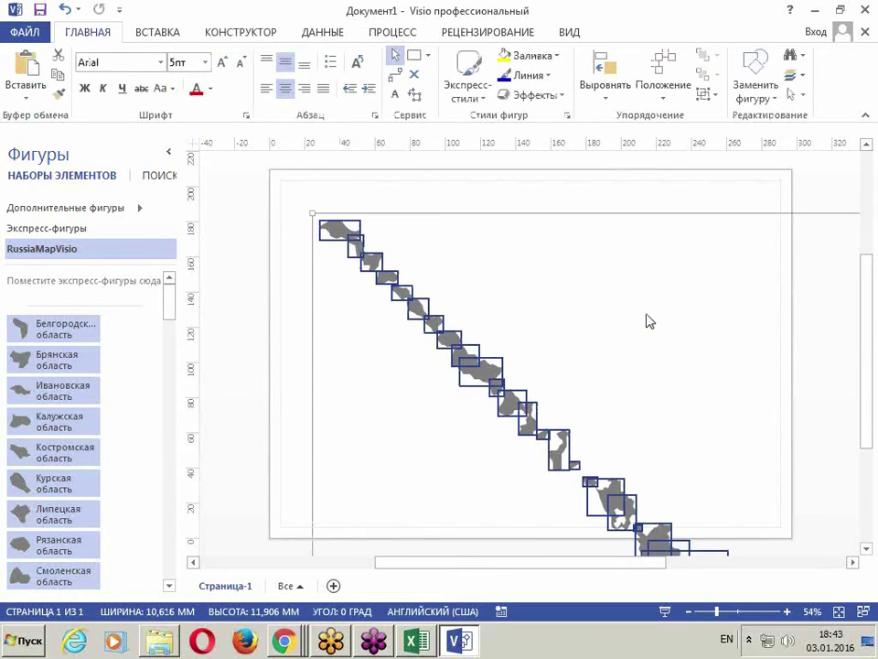
{"action": "right_click", "coordinate": [394, 279]}
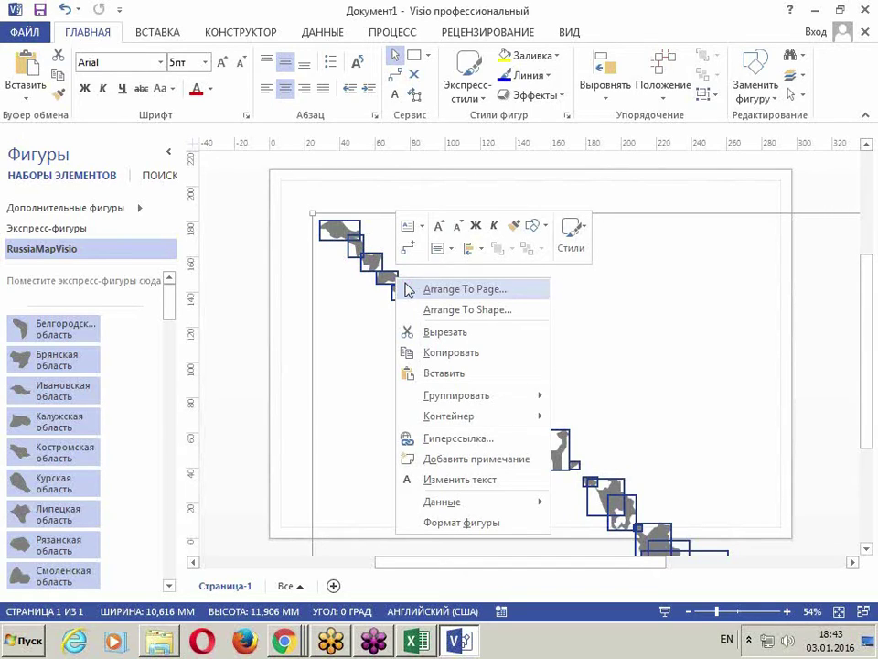
{"action": "left_click", "coordinate": [409, 290]}
{"action": "left_click", "coordinate": [497, 350]}
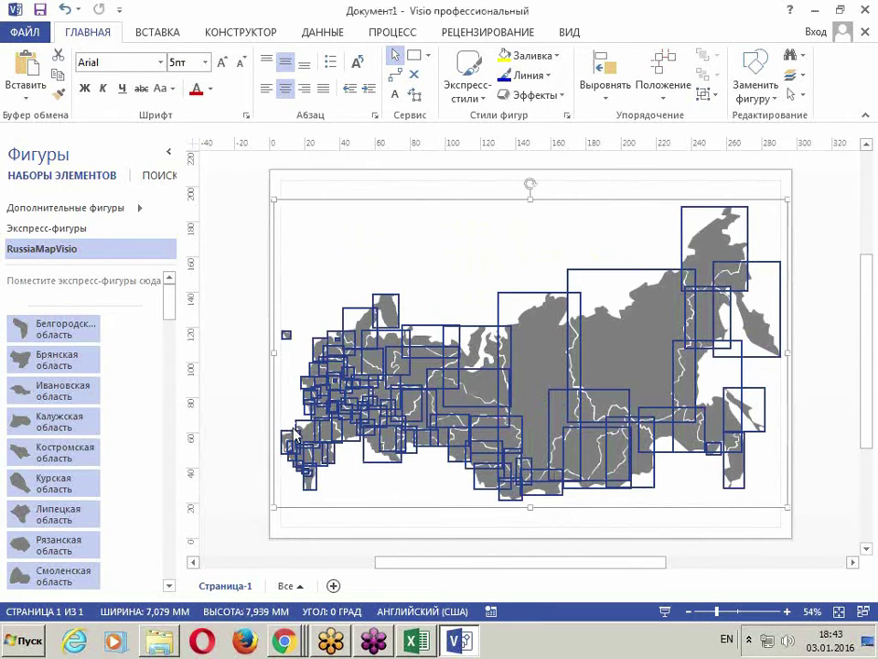
{"action": "left_click", "coordinate": [247, 357]}
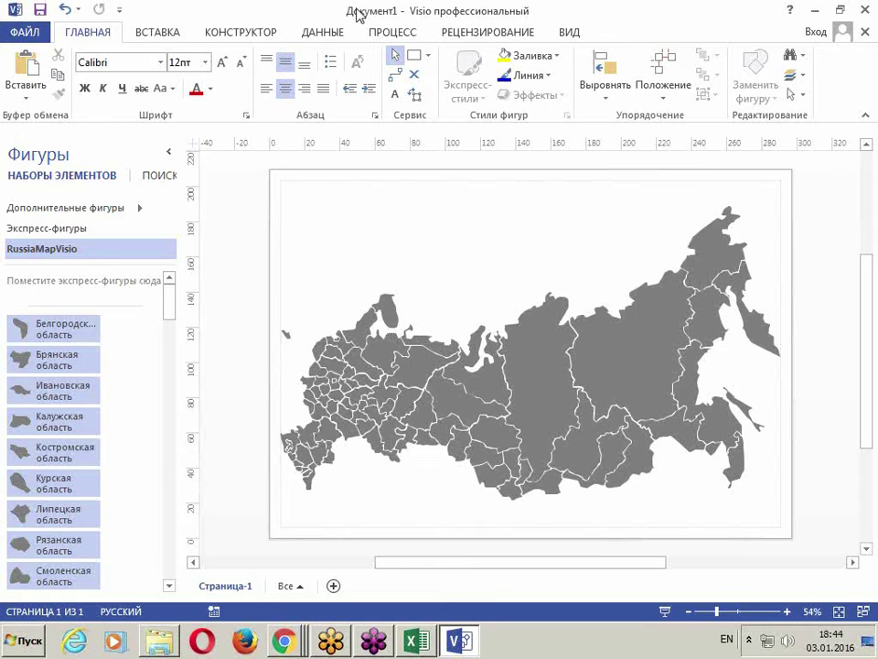
- Show the shape data window and examine the data of several regions, including Красноярский край, Республика Коми, Архангельская область and Пермский край
{"action": "left_click", "coordinate": [331, 33]}
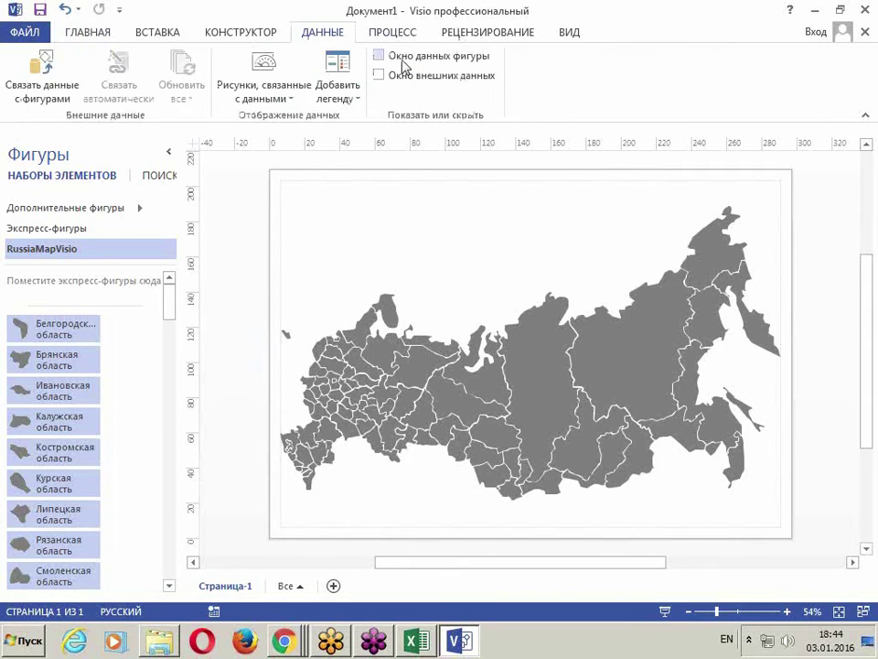
{"action": "left_click", "coordinate": [403, 60]}
{"action": "left_click", "coordinate": [541, 357]}
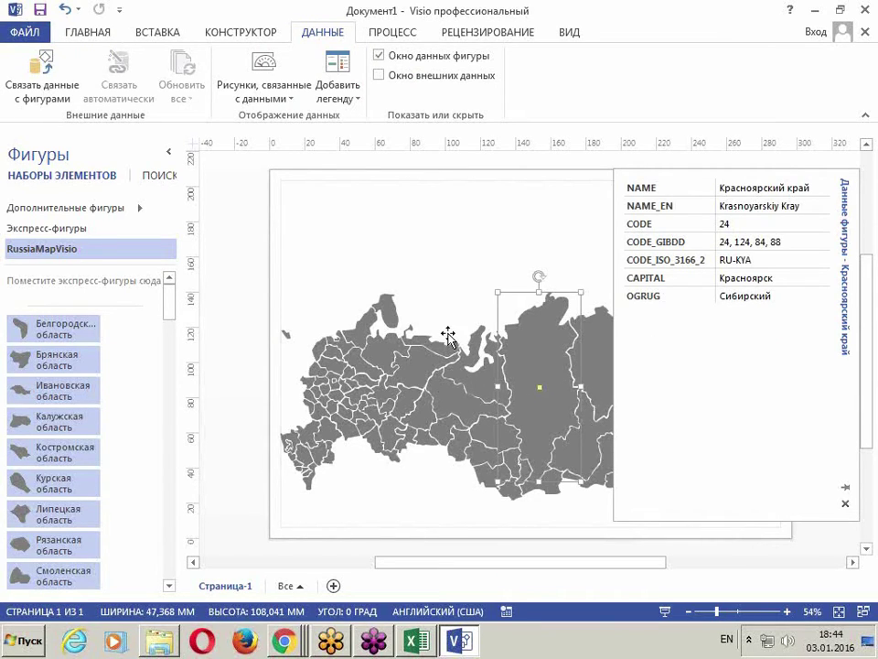
{"action": "left_click", "coordinate": [442, 280]}
{"action": "left_click", "coordinate": [428, 355]}
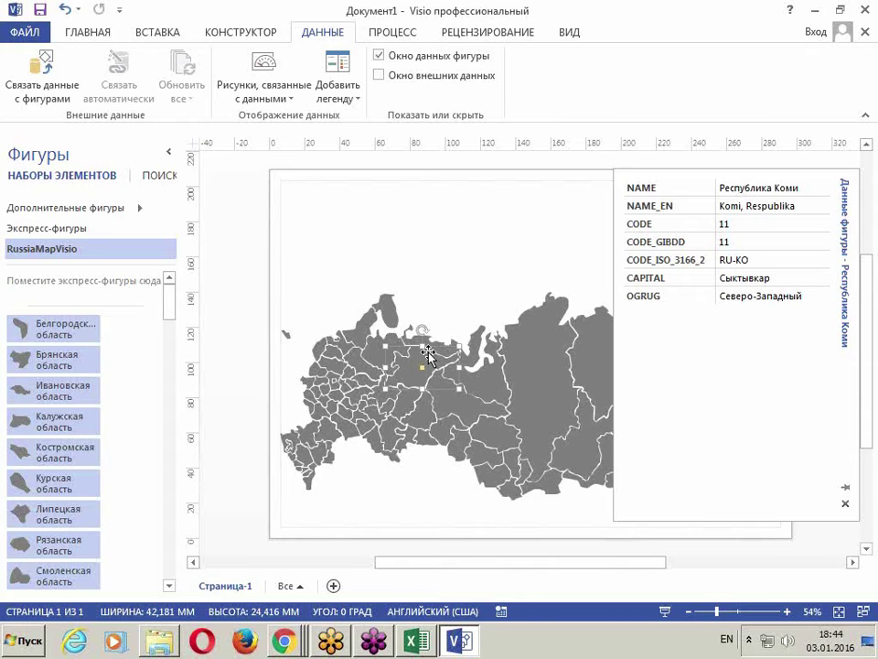
{"action": "left_click", "coordinate": [512, 402]}
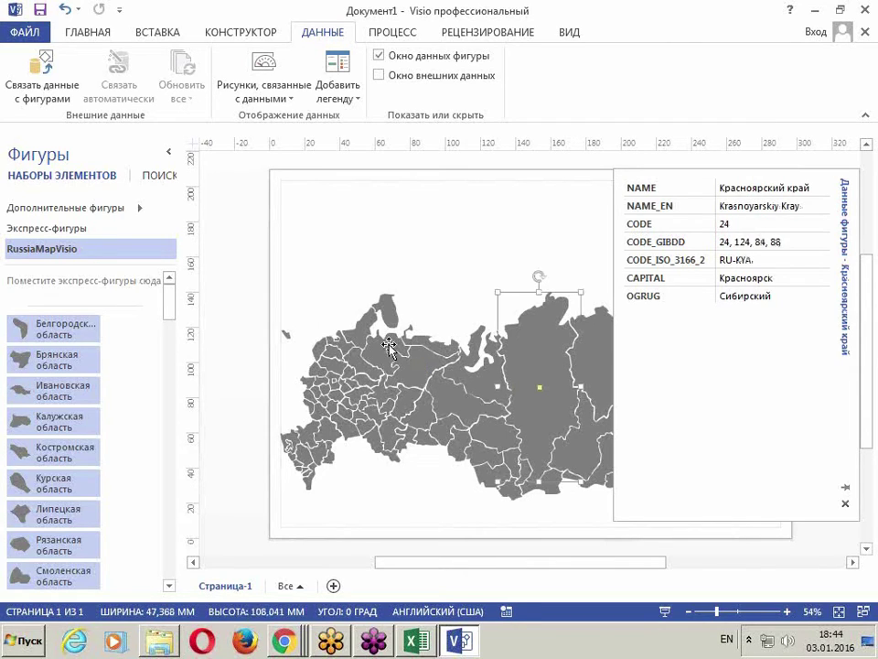
{"action": "left_click", "coordinate": [388, 346]}
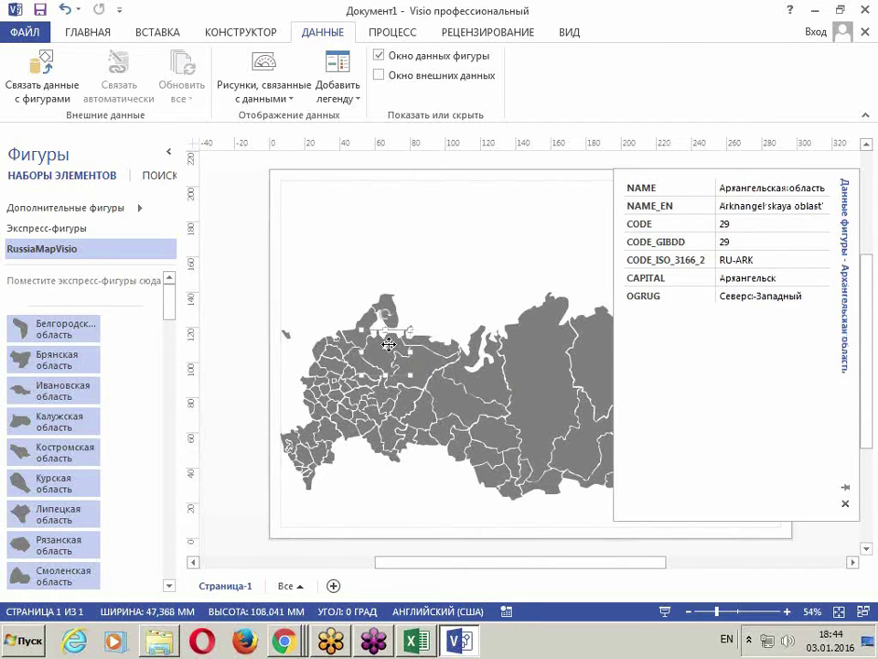
{"action": "left_click", "coordinate": [460, 412]}
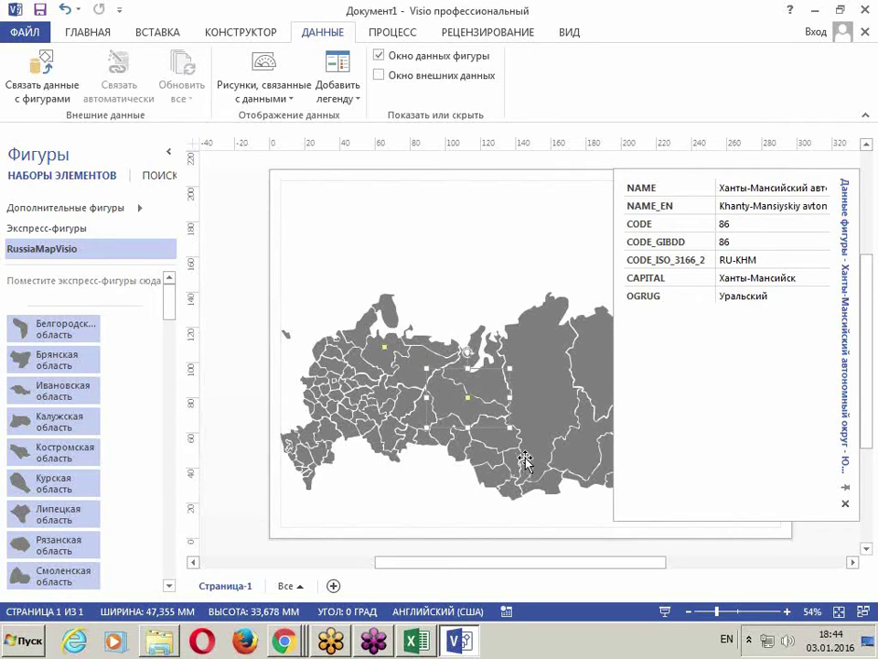
{"action": "left_click", "coordinate": [566, 471]}
{"action": "left_click", "coordinate": [548, 477]}
{"action": "left_click", "coordinate": [400, 384]}
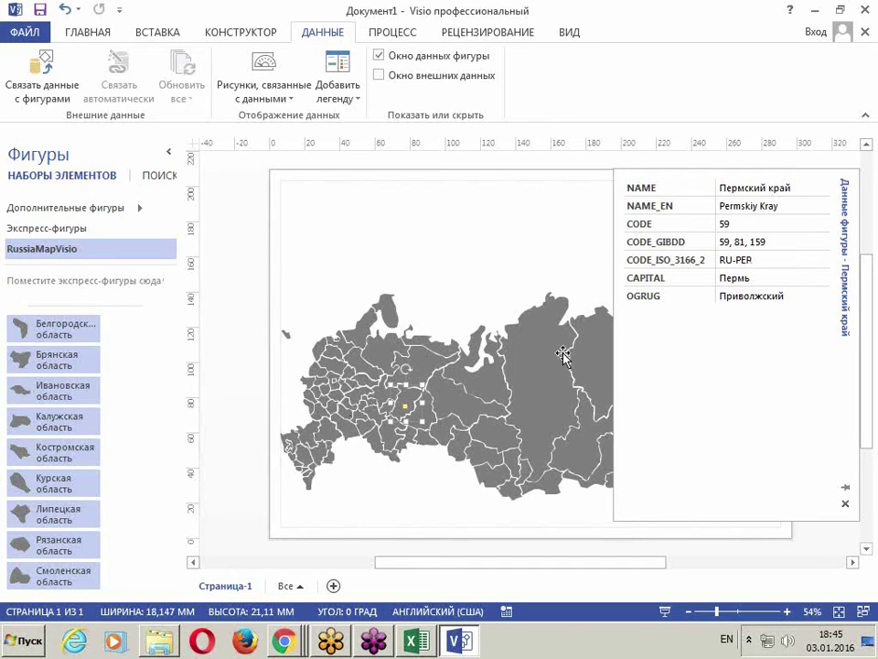
- Compare the region codes, capitals and federal districts in the shape data of Якутия, Ямало-Ненецкий округ, Мурманская область and Пермский край
{"action": "left_click", "coordinate": [535, 379]}
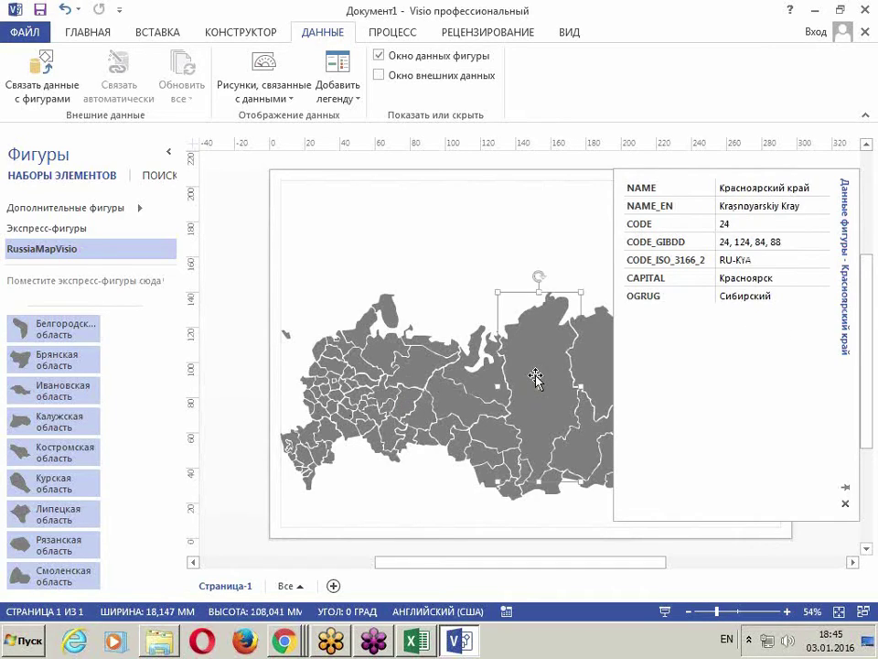
{"action": "left_click", "coordinate": [596, 361]}
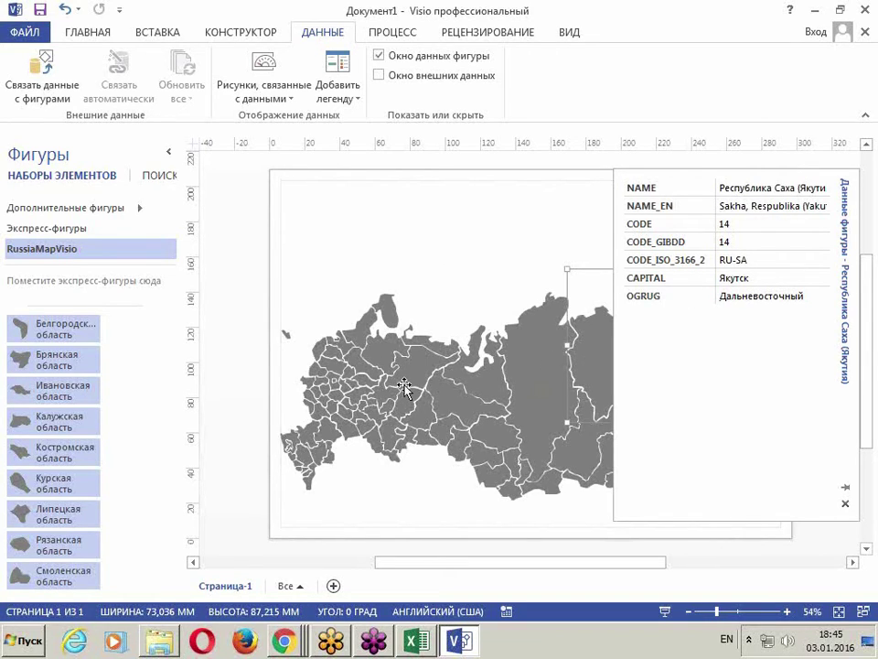
{"action": "left_click", "coordinate": [489, 384]}
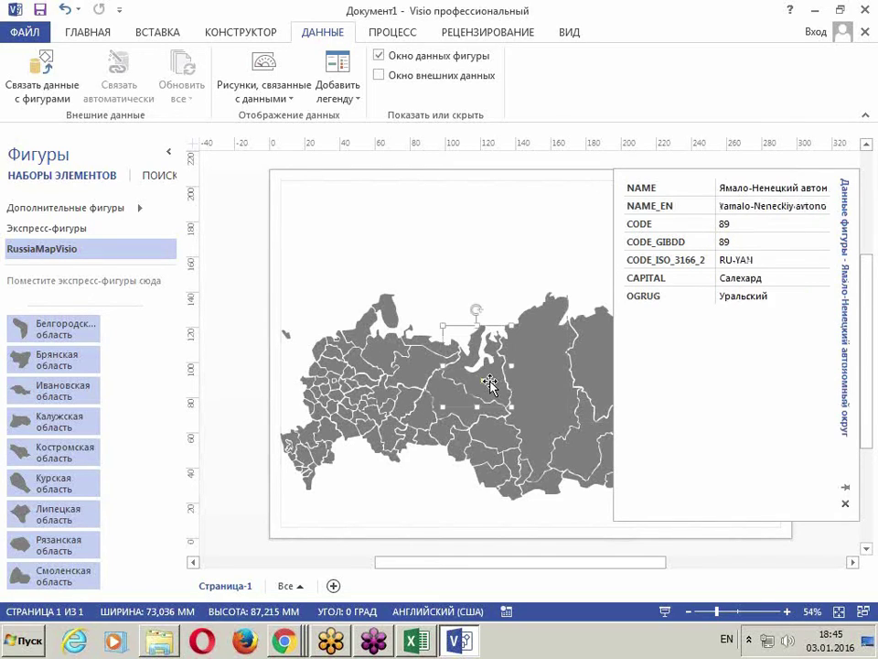
{"action": "left_click", "coordinate": [422, 366]}
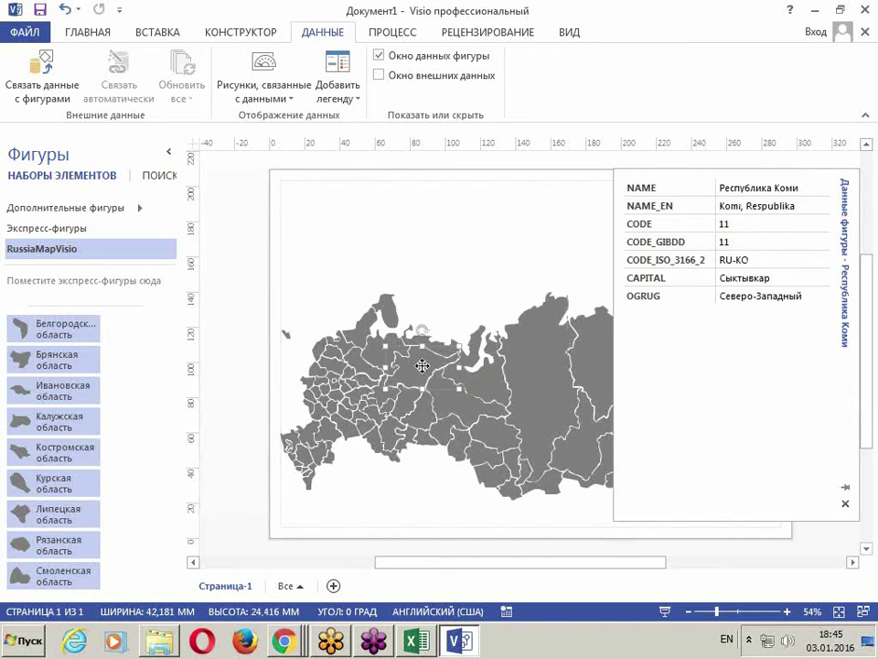
{"action": "left_click", "coordinate": [368, 338]}
{"action": "left_click", "coordinate": [392, 309]}
{"action": "left_click", "coordinate": [387, 305]}
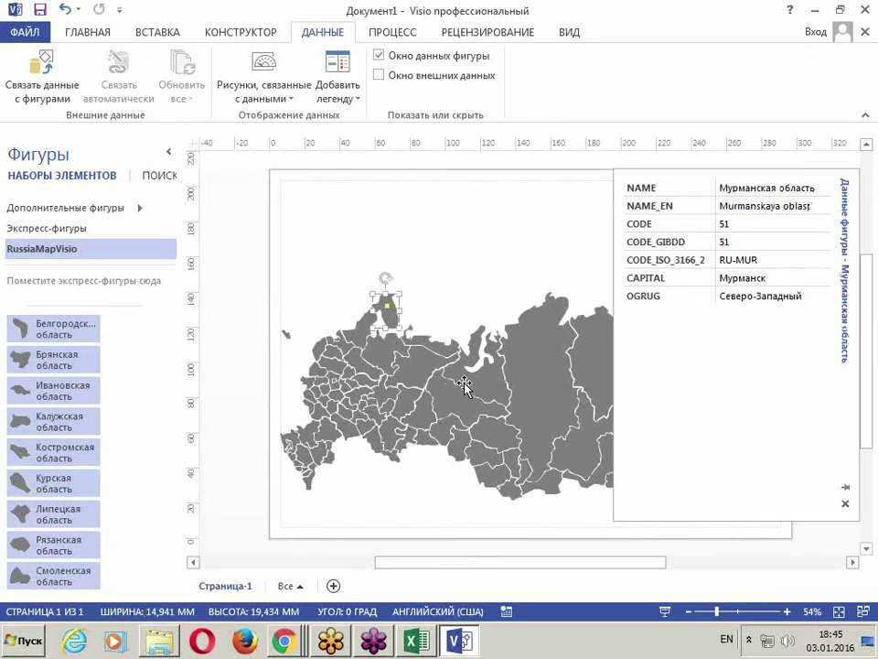
{"action": "left_click", "coordinate": [485, 397]}
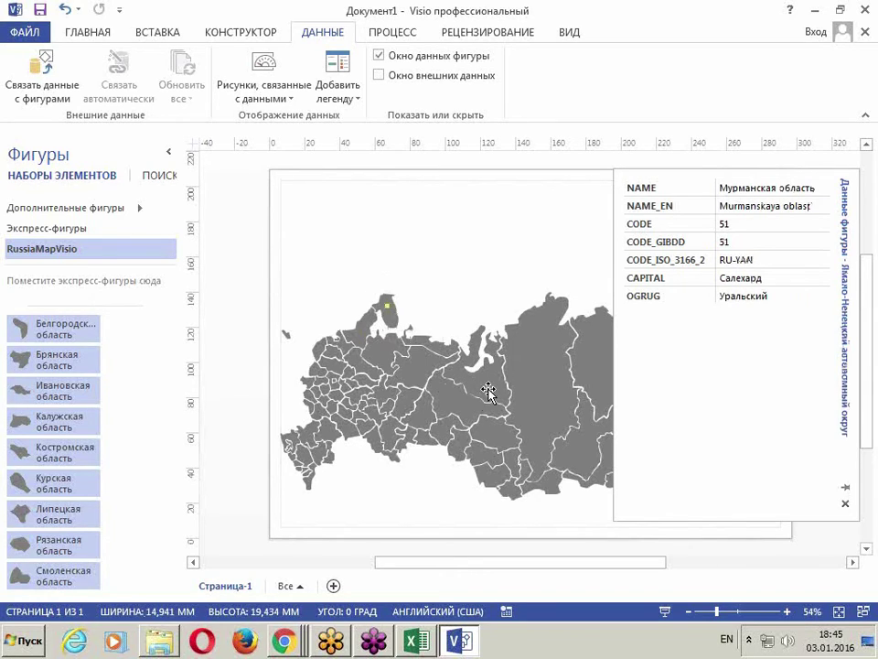
{"action": "left_click", "coordinate": [414, 411]}
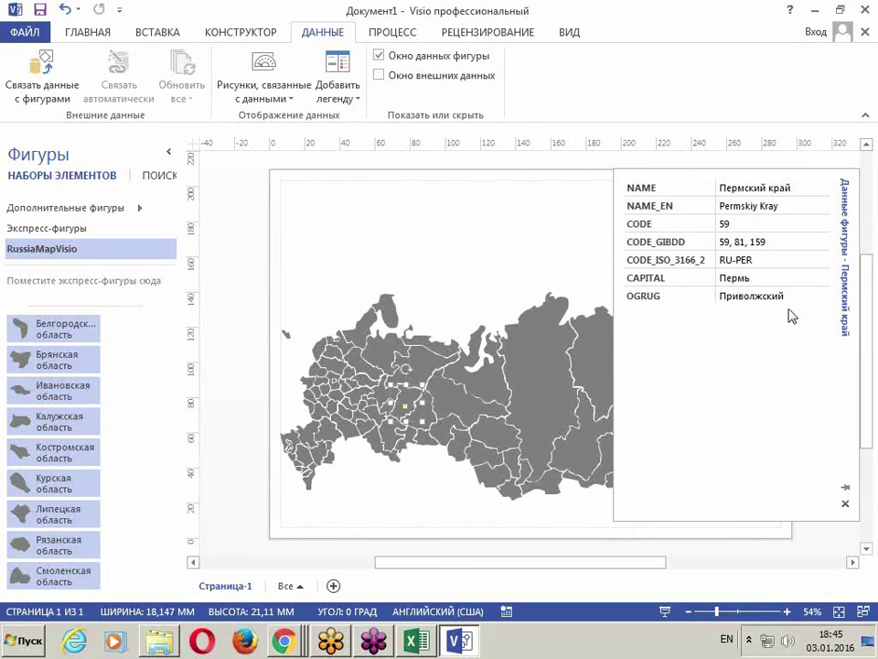
- Open the MAP workbook from the Семинар VISIO folder and examine its region names, population columns and region codes
{"action": "left_click", "coordinate": [814, 18]}
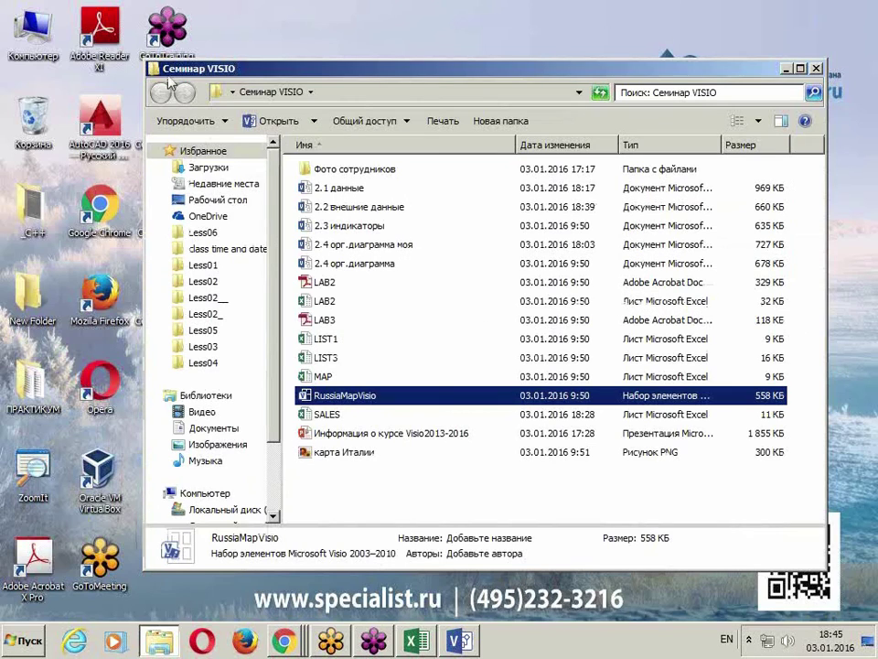
{"action": "left_click", "coordinate": [335, 378]}
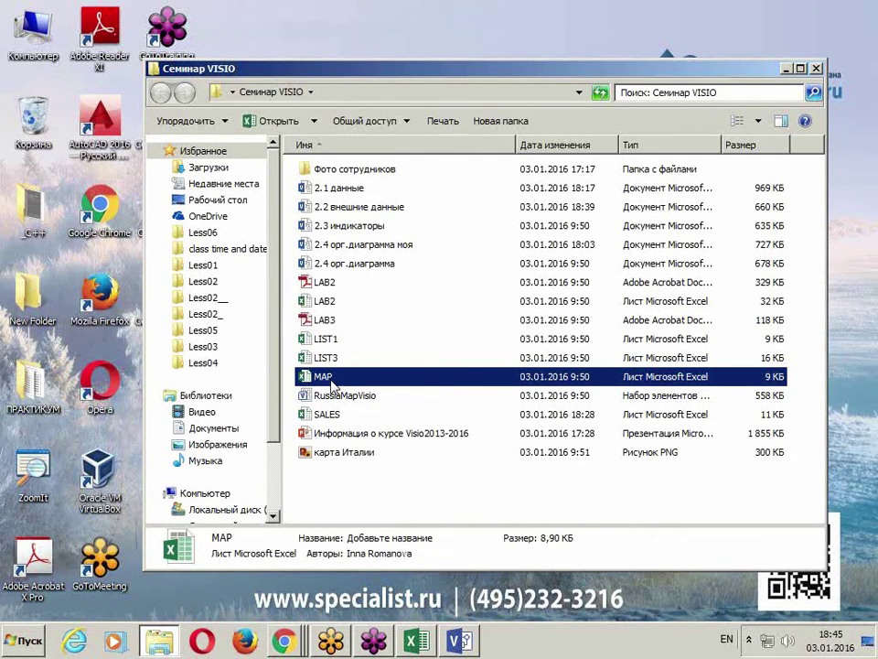
{"action": "double_click", "coordinate": [332, 383]}
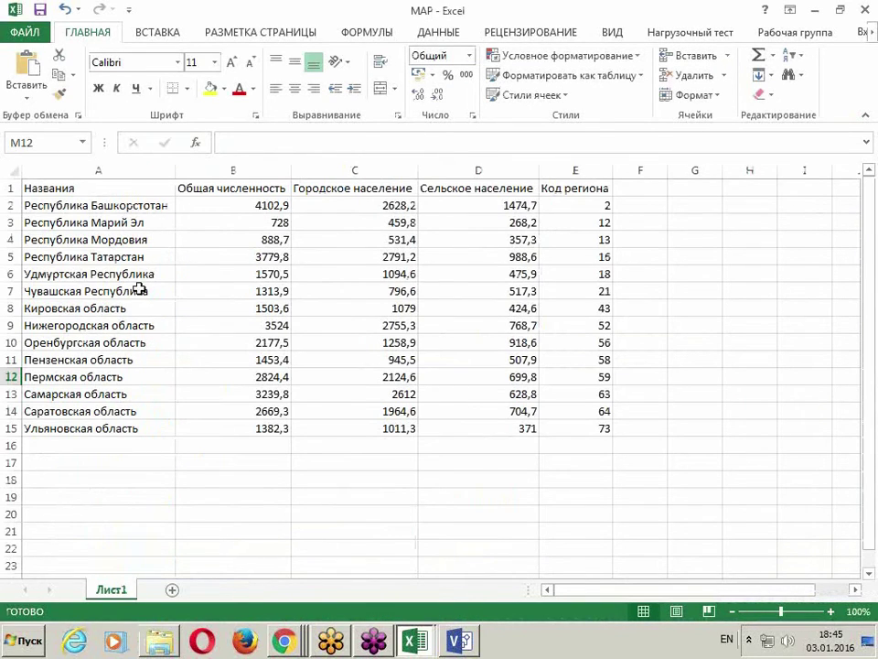
{"action": "left_click_drag", "start_coordinate": [97, 205], "coordinate": [137, 428]}
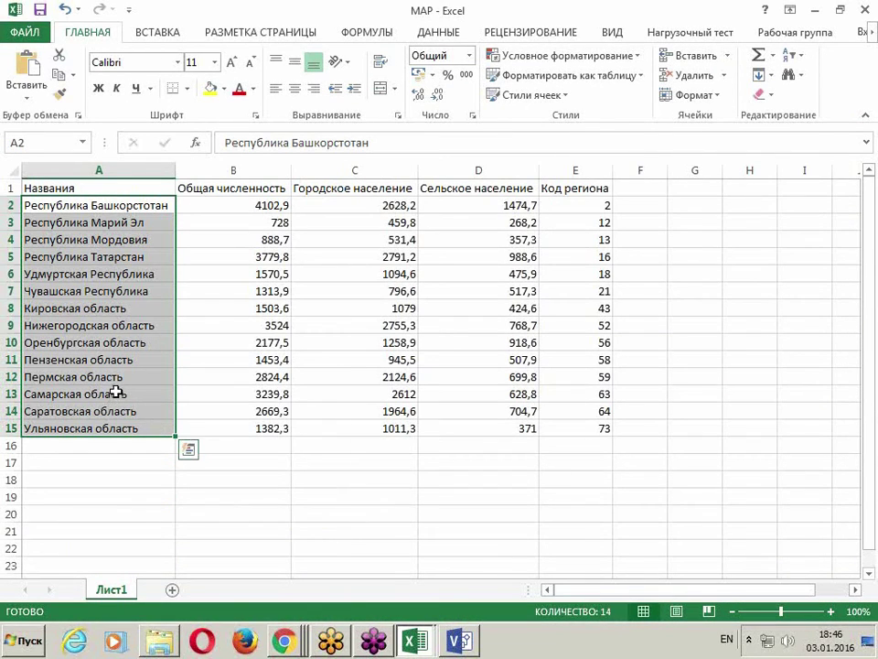
{"action": "left_click_drag", "start_coordinate": [594, 203], "coordinate": [606, 424]}
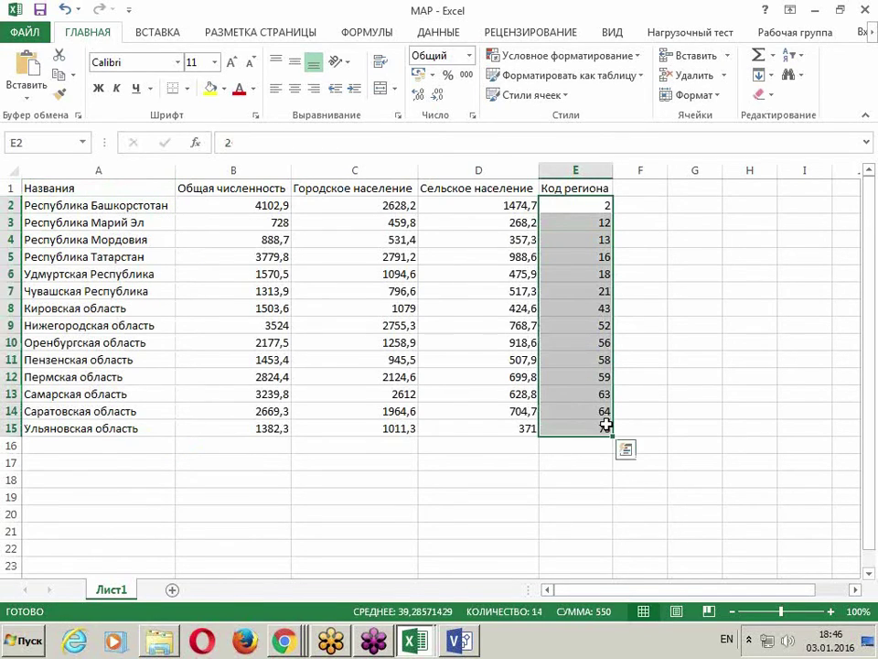
{"action": "left_click", "coordinate": [267, 239]}
{"action": "left_click", "coordinate": [370, 257]}
{"action": "left_click", "coordinate": [471, 260]}
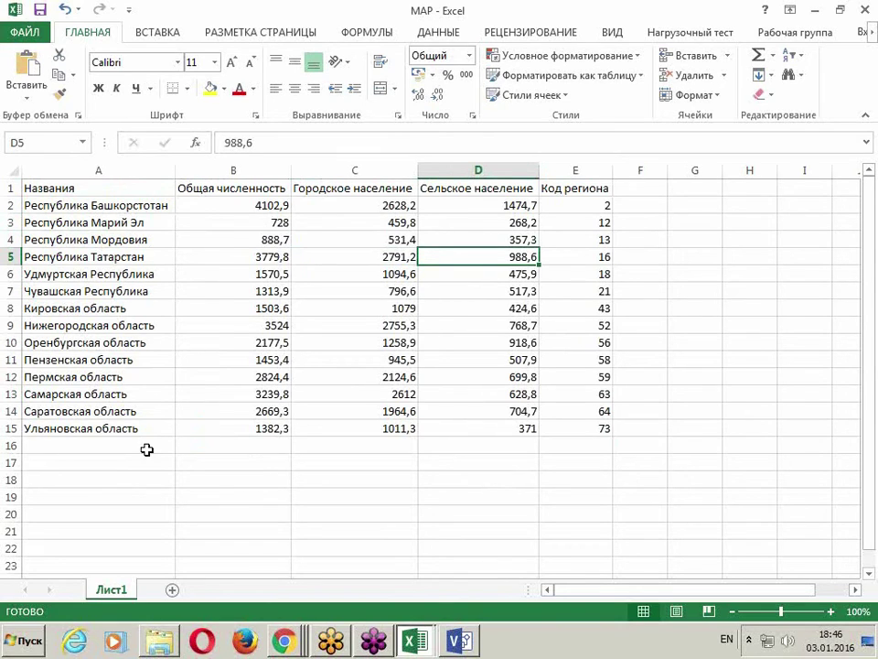
{"action": "left_click_drag", "start_coordinate": [141, 429], "coordinate": [137, 205]}
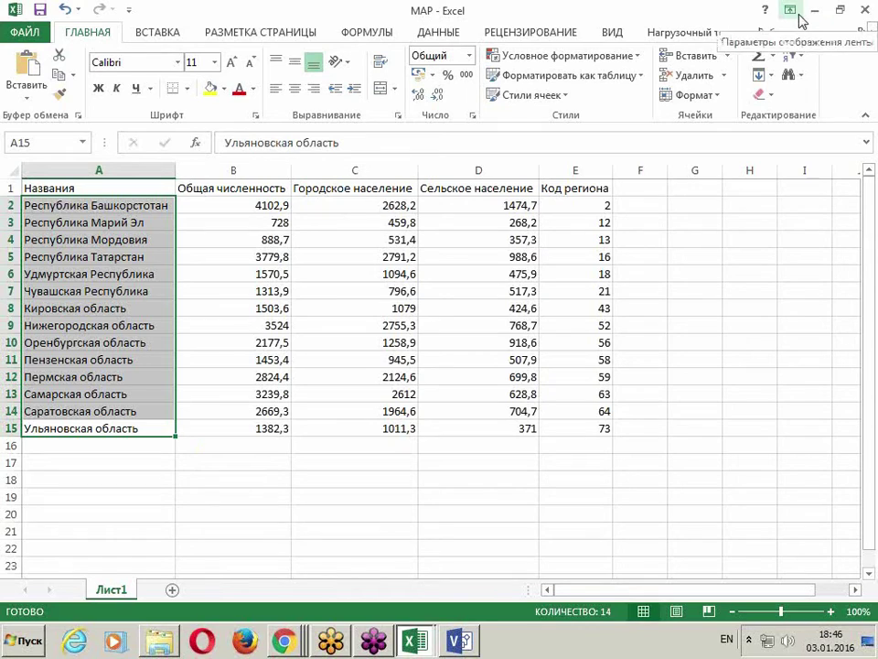
- Close the MAP workbook, return to the Visio map of Russia and hide the shape data window
{"action": "left_click", "coordinate": [864, 11]}
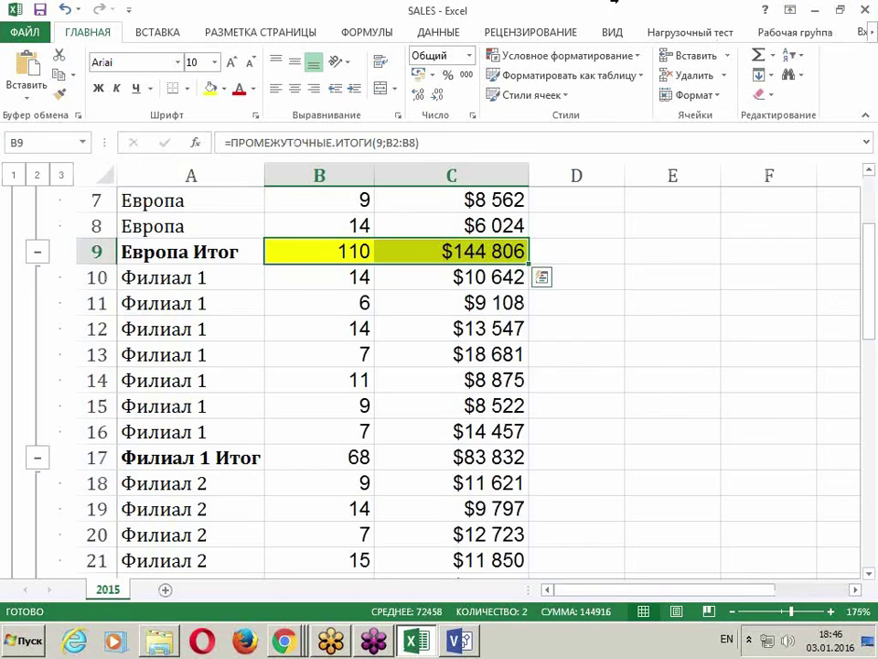
{"action": "left_click", "coordinate": [802, 10]}
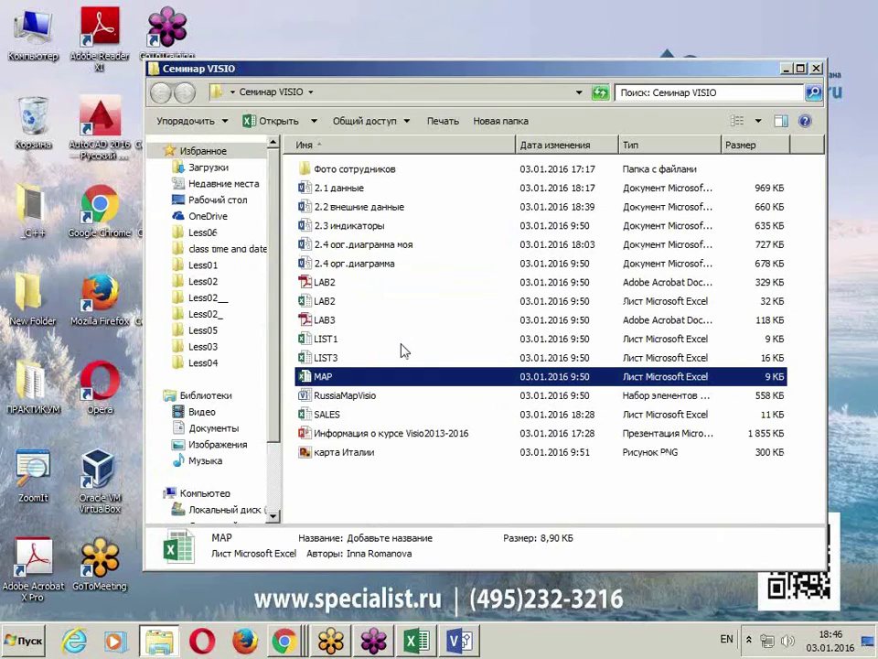
{"action": "left_click", "coordinate": [462, 642]}
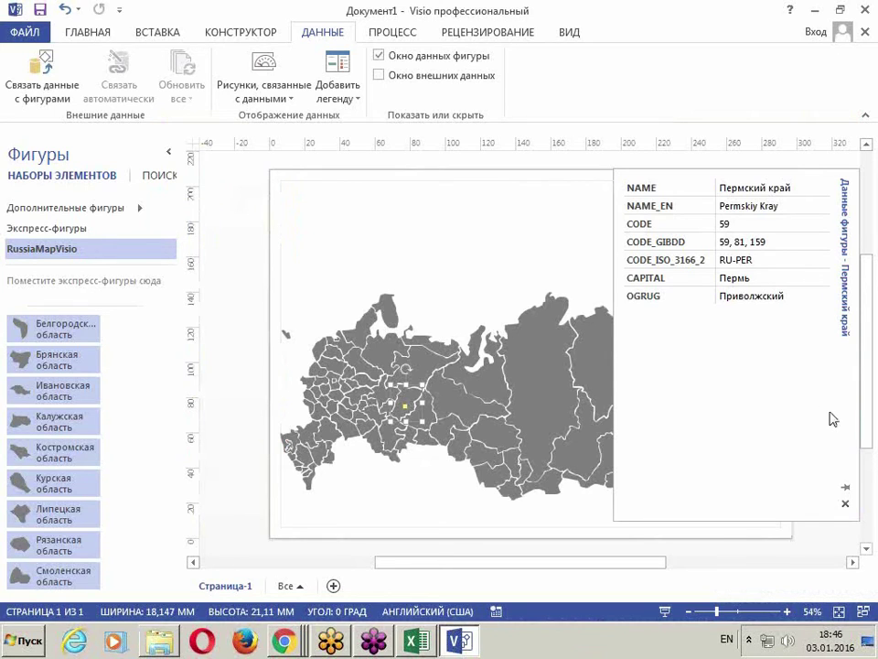
{"action": "left_click", "coordinate": [845, 503]}
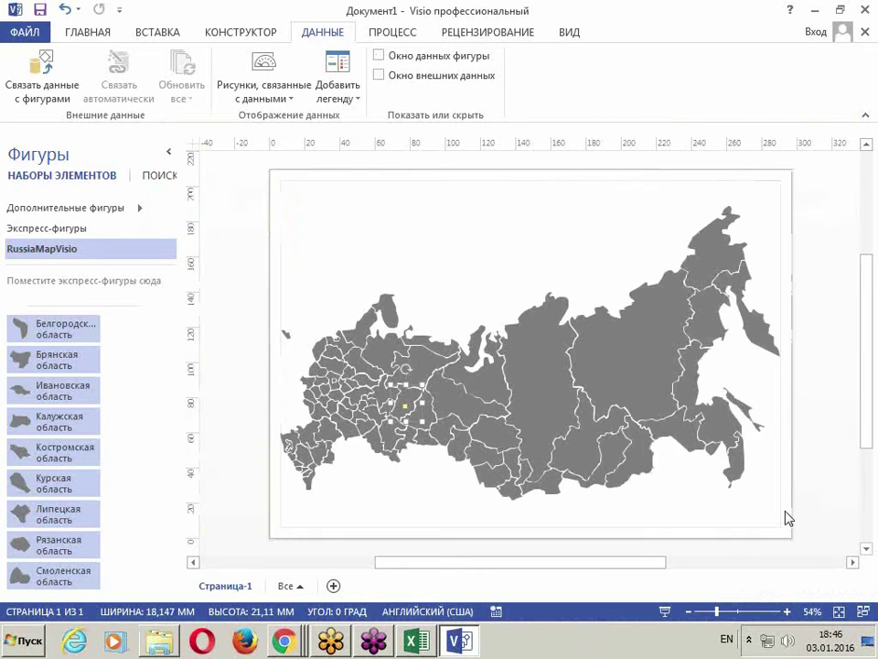
{"action": "left_click", "coordinate": [503, 261]}
{"action": "scroll", "coordinate": [541, 300], "scroll_direction": "down", "scroll_amount": 2}
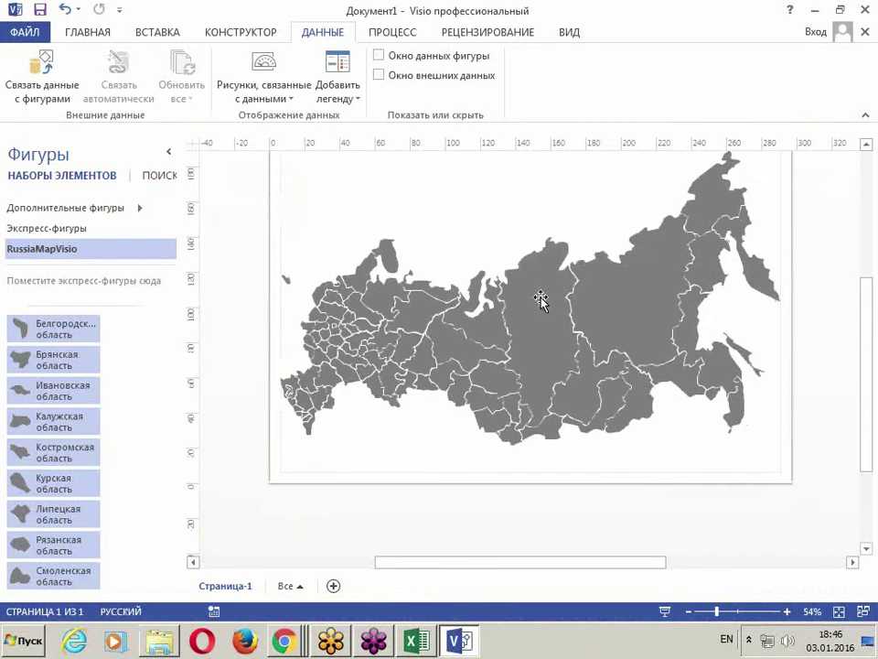
- Create a data graphic for all map regions that colours them by the OGRUG field, using Цвет по значению with a colour per unique value
{"action": "key", "text": "ctrl+a"}
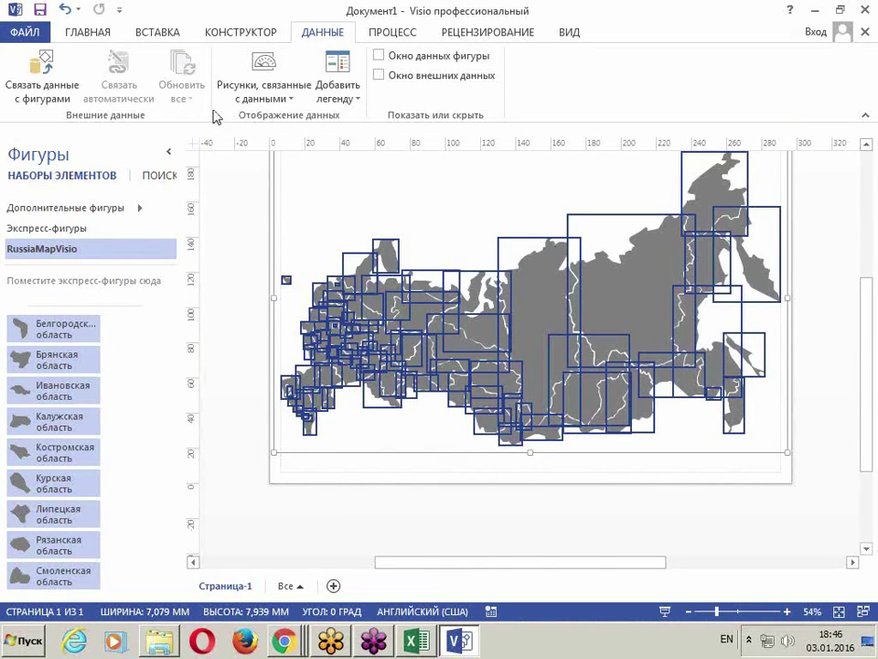
{"action": "left_click", "coordinate": [254, 91]}
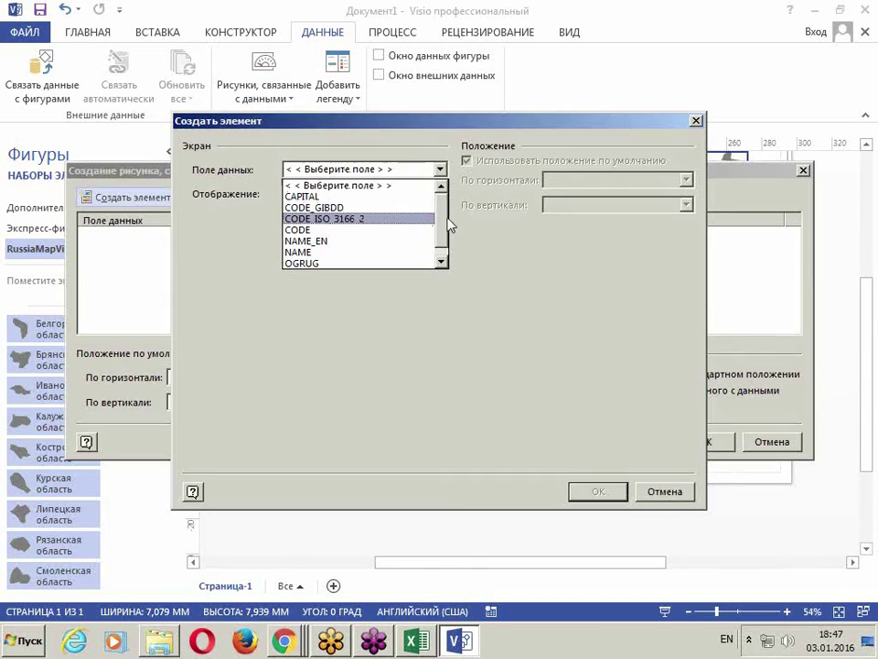
{"action": "scroll", "coordinate": [449, 229], "scroll_direction": "down", "scroll_amount": 1}
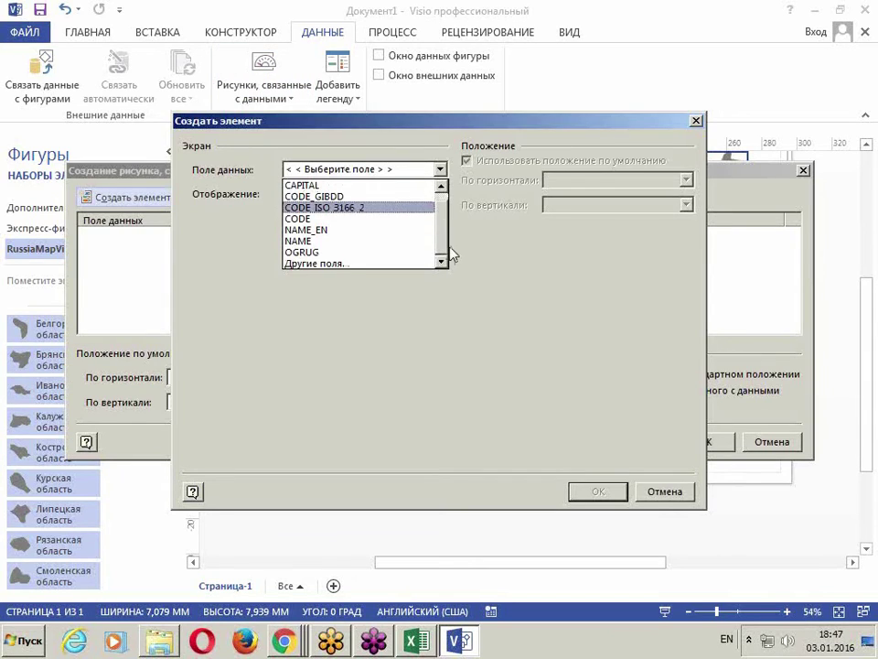
{"action": "left_click", "coordinate": [309, 252]}
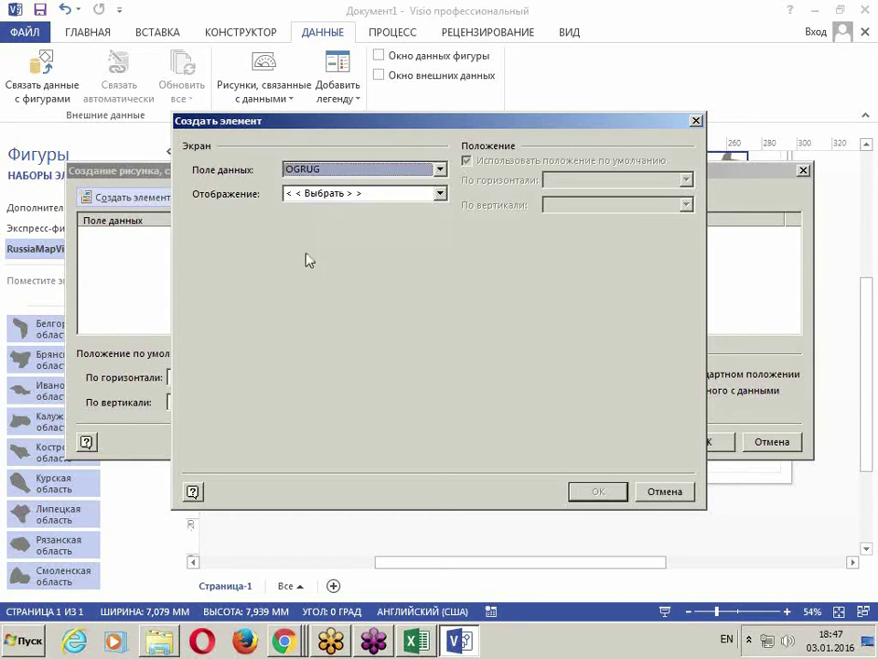
{"action": "left_click", "coordinate": [338, 194]}
{"action": "left_click", "coordinate": [352, 255]}
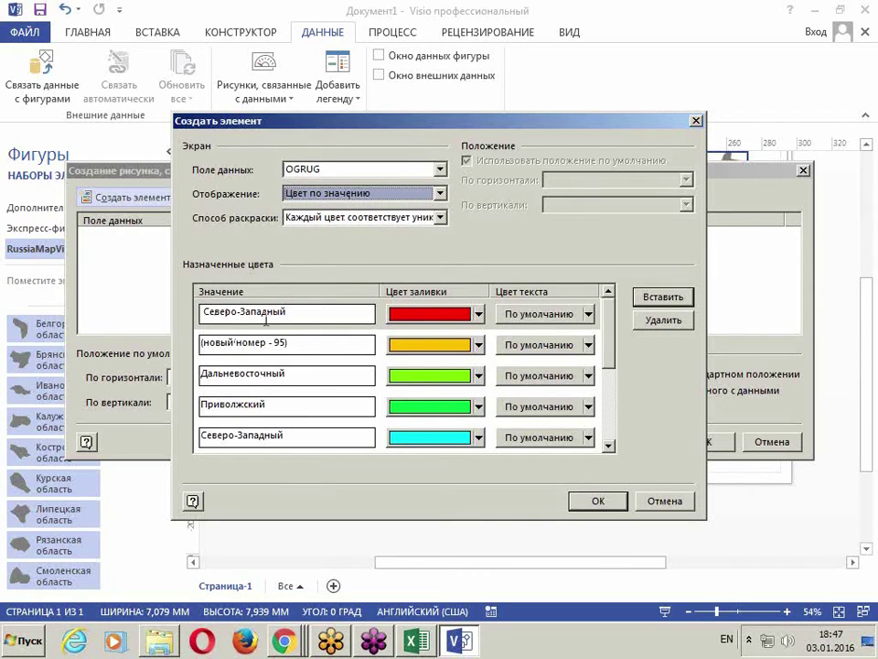
{"action": "left_click_drag", "start_coordinate": [610, 339], "coordinate": [353, 375]}
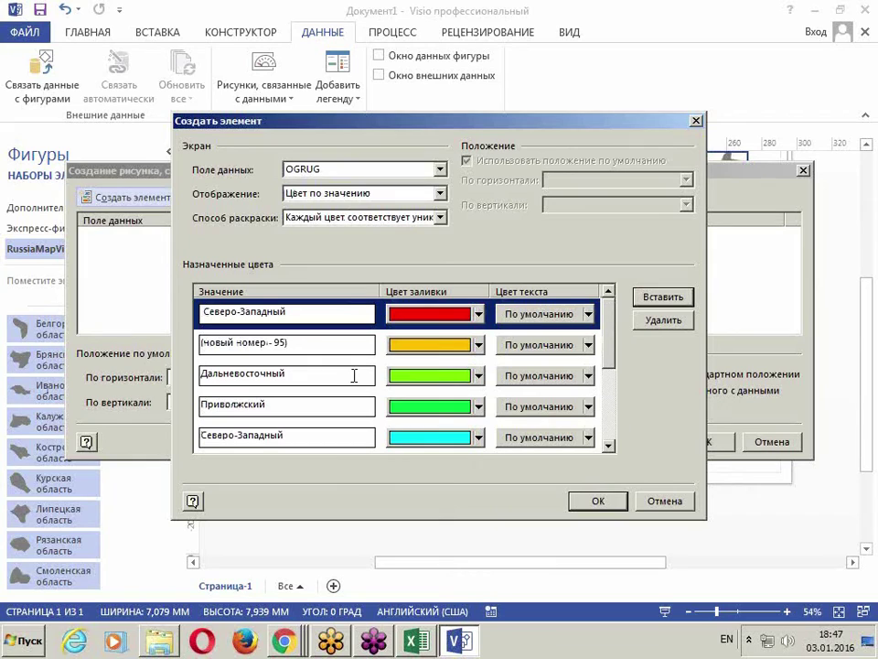
{"action": "left_click", "coordinate": [597, 502]}
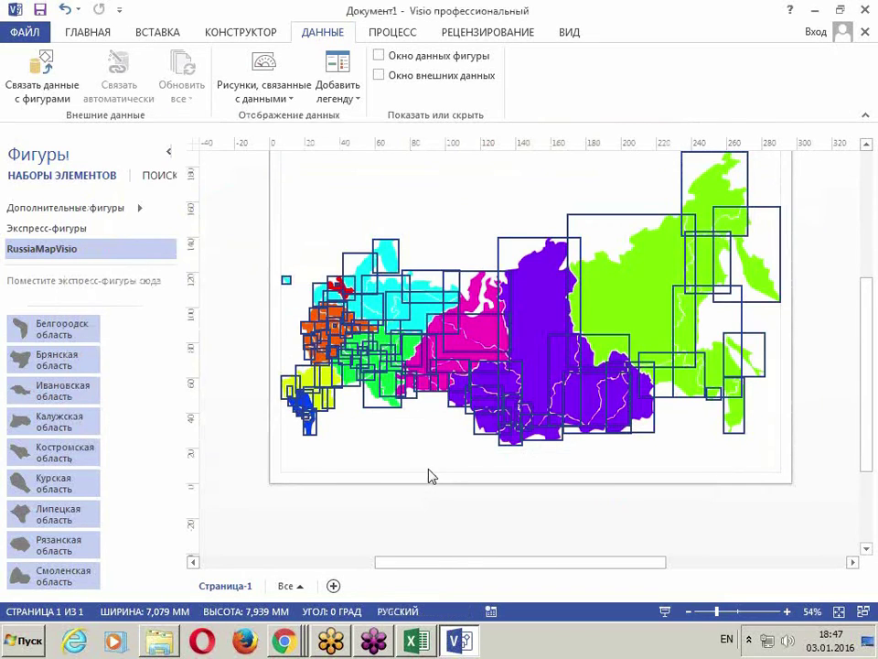
{"action": "left_click", "coordinate": [429, 474]}
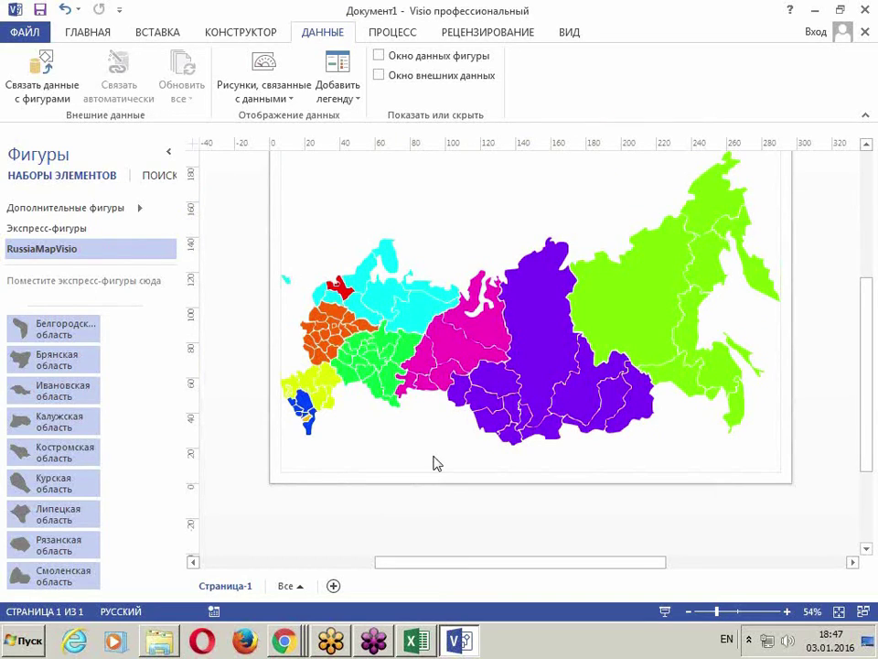
- Move the block of green Приволжский regions, with a few neighbouring shapes, out of the map to the empty area above it
{"action": "left_click", "coordinate": [379, 364]}
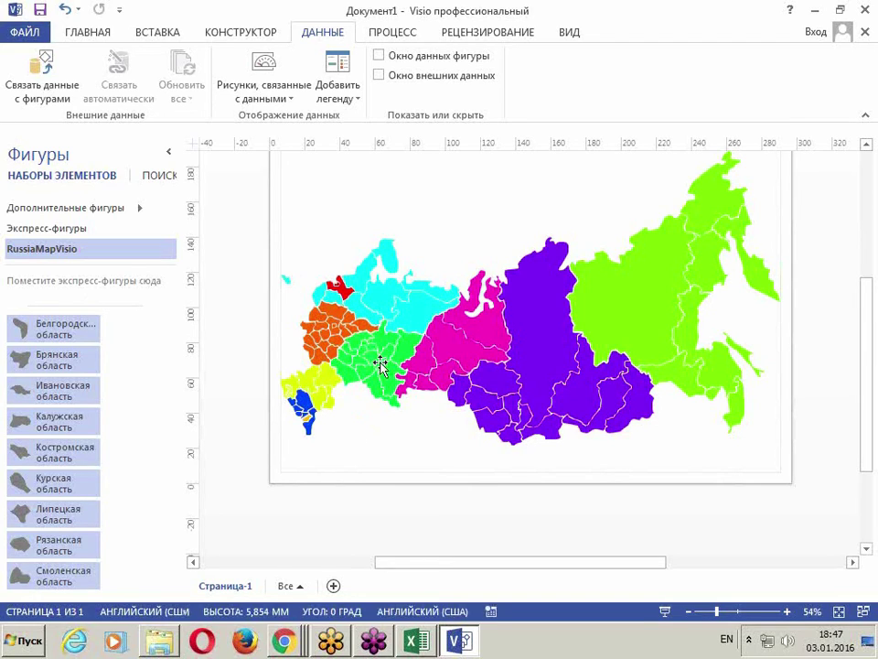
{"action": "left_click", "coordinate": [395, 400]}
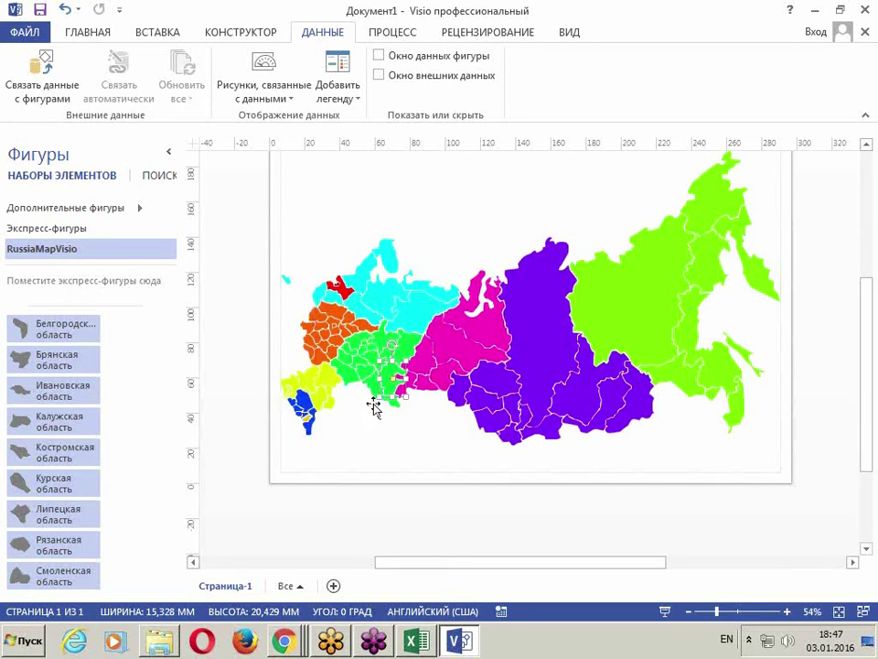
{"action": "left_click", "coordinate": [423, 428]}
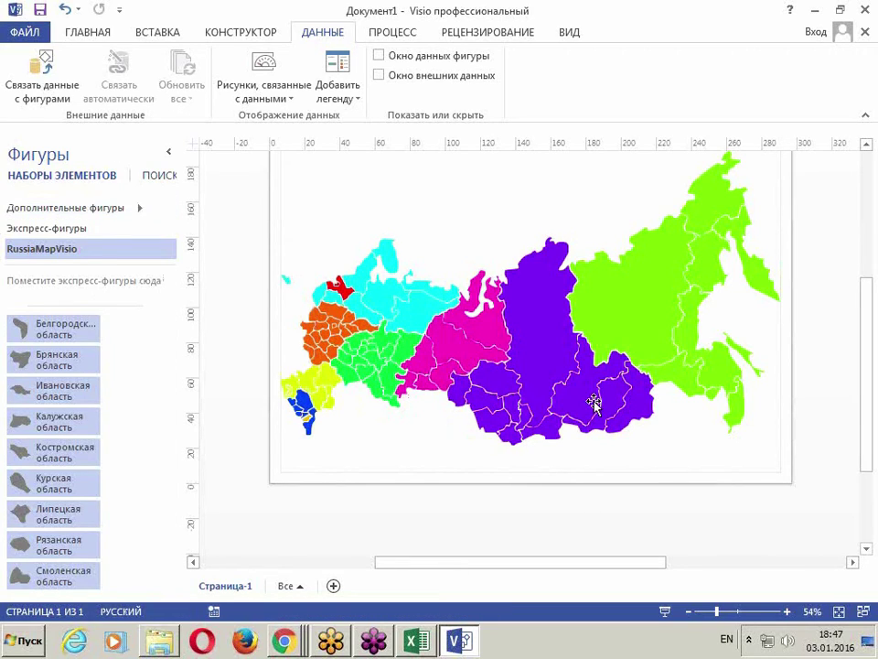
{"action": "scroll", "coordinate": [548, 405], "scroll_direction": "up", "scroll_amount": 2}
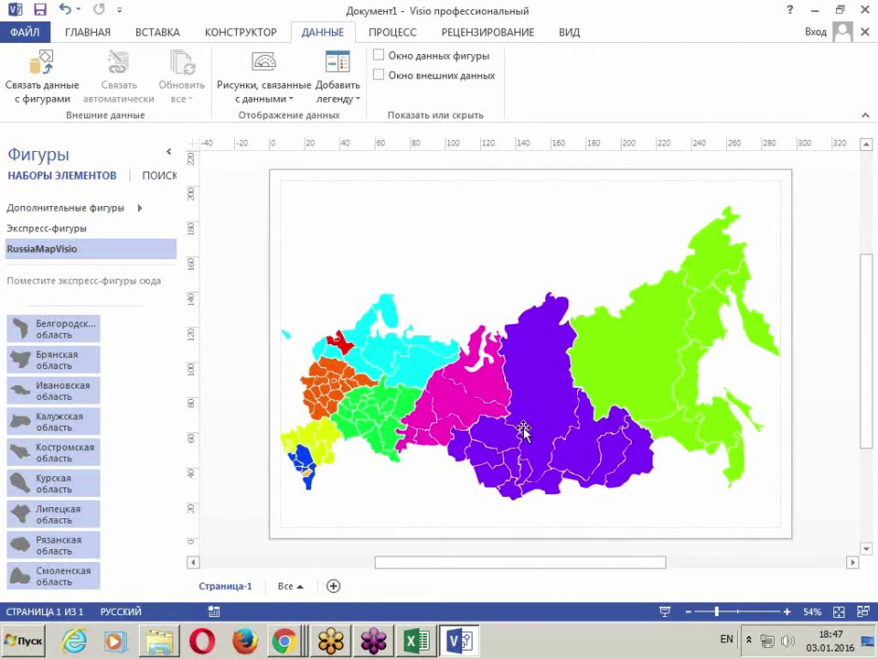
{"action": "left_click_drag", "start_coordinate": [312, 355], "coordinate": [431, 476]}
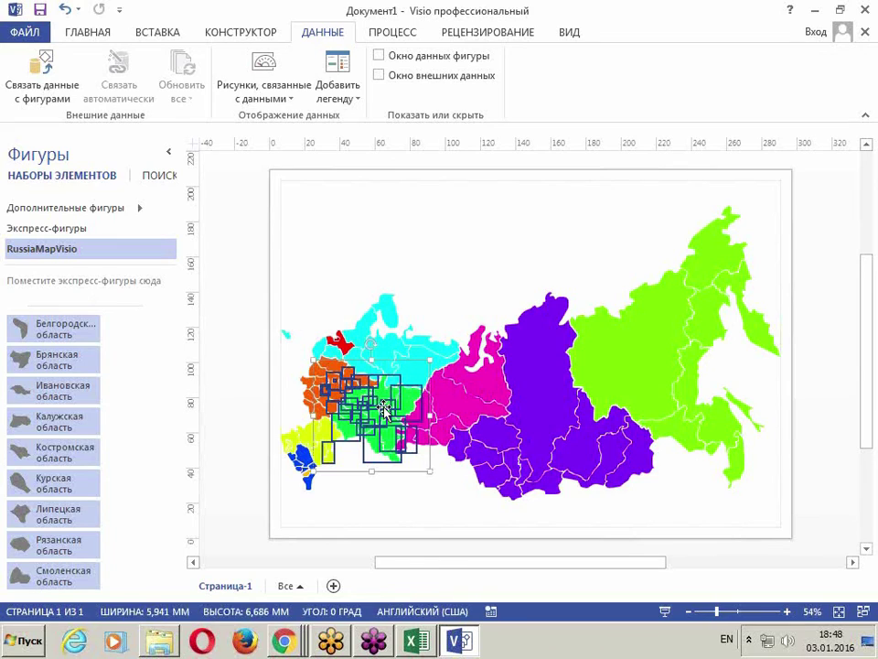
{"action": "left_click_drag", "start_coordinate": [379, 405], "coordinate": [480, 233]}
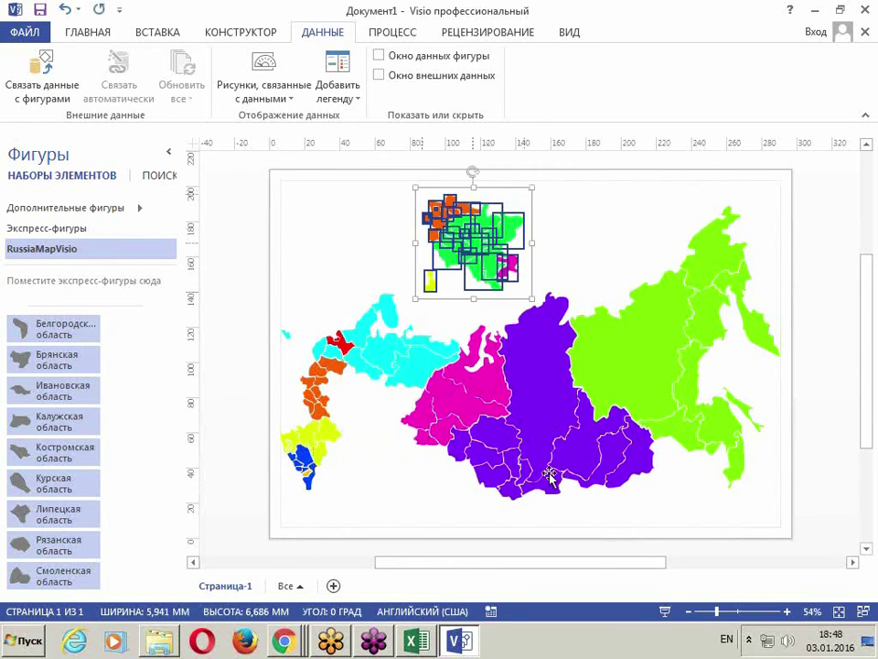
- Delete the groups of regions on the western and far eastern sides of the map
{"action": "left_click", "coordinate": [383, 499]}
{"action": "left_click_drag", "start_coordinate": [252, 284], "coordinate": [463, 517]}
{"action": "key", "text": "Delete"}
{"action": "left_click_drag", "start_coordinate": [787, 173], "coordinate": [574, 532]}
{"action": "key", "text": "Delete"}
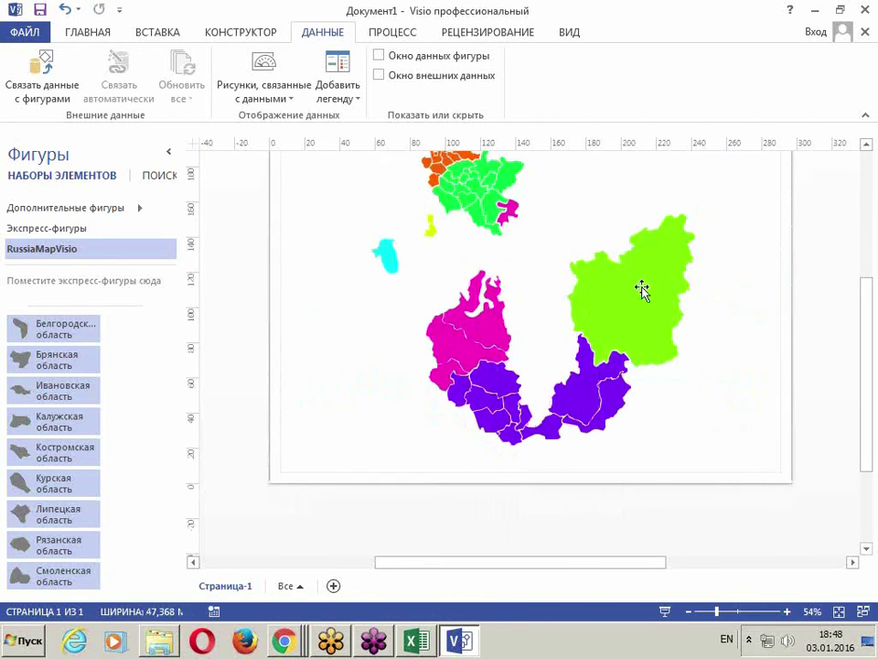
- Remove the remaining regions outside the Приволжский district, enlarge its map in the middle of the page and show the shape data window
{"action": "left_click_drag", "start_coordinate": [376, 161], "coordinate": [735, 489]}
{"action": "left_click_drag", "start_coordinate": [599, 341], "coordinate": [535, 353]}
{"action": "left_click", "coordinate": [774, 346]}
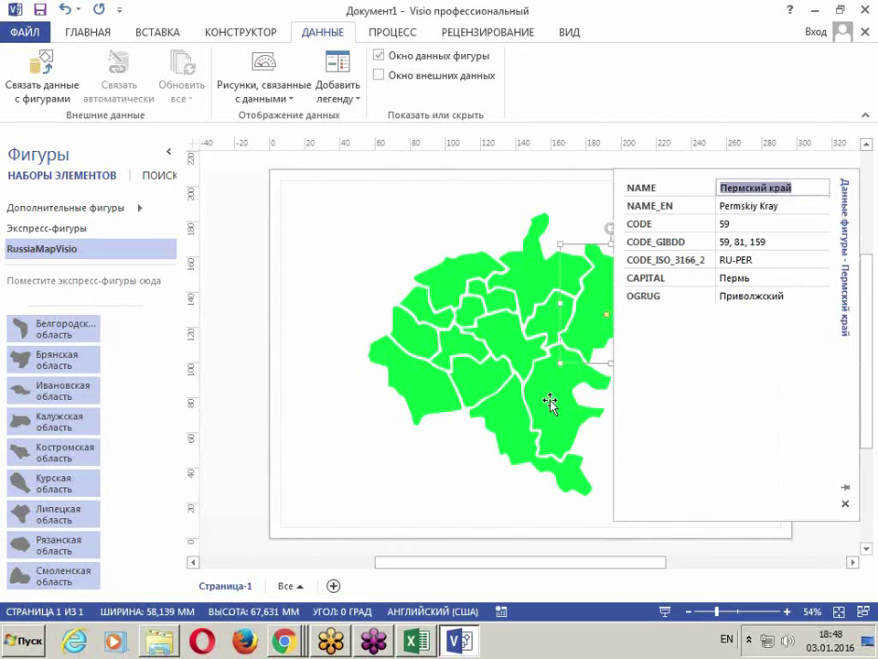
- Examine the shape data of several Приволжский regions, including Республика Мордовия, Республика Марий Эл and Кировская область
{"action": "left_click", "coordinate": [547, 412]}
{"action": "left_click", "coordinate": [503, 441]}
{"action": "left_click", "coordinate": [403, 385]}
{"action": "left_click", "coordinate": [427, 306]}
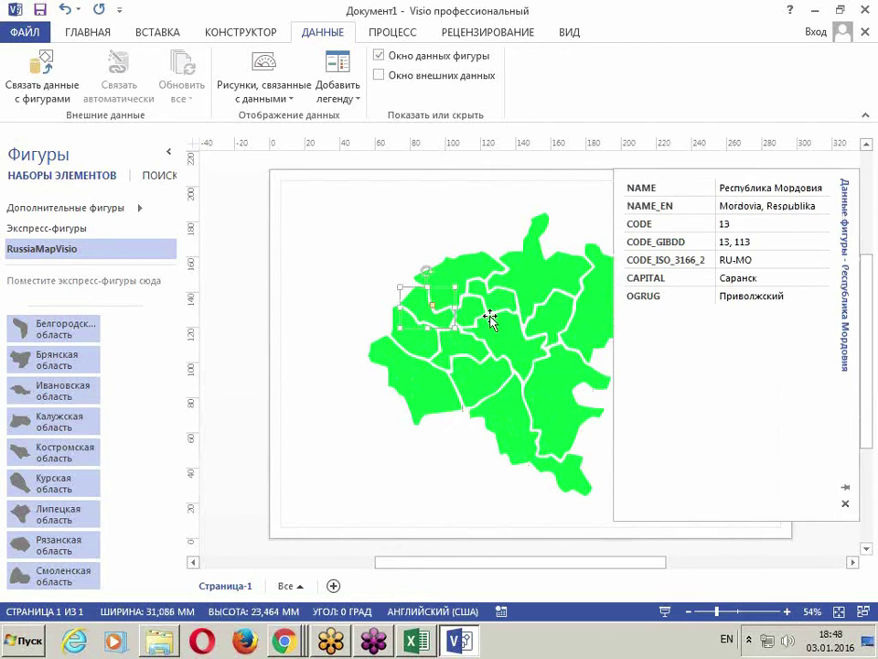
{"action": "left_click", "coordinate": [490, 294]}
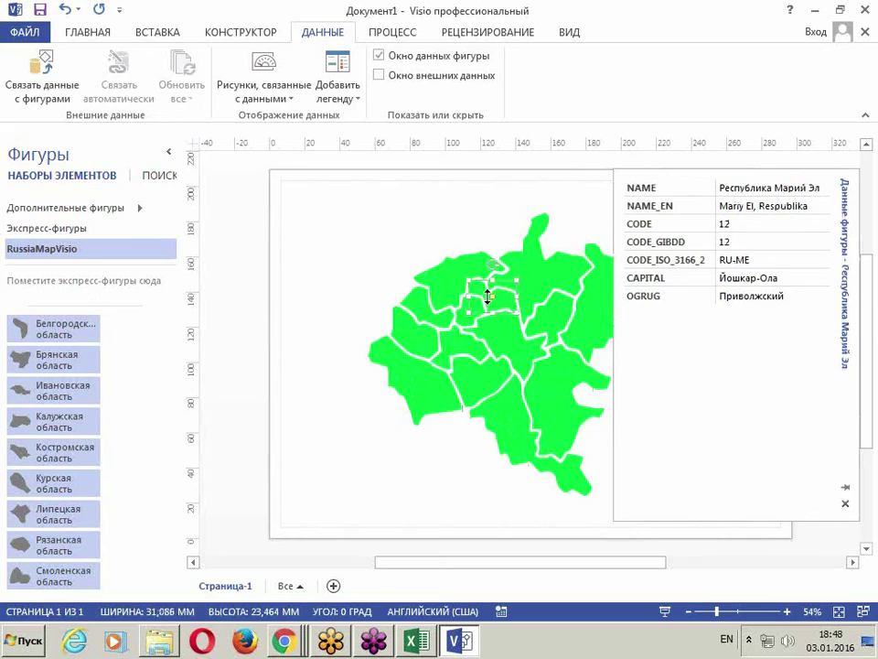
{"action": "left_click", "coordinate": [531, 263]}
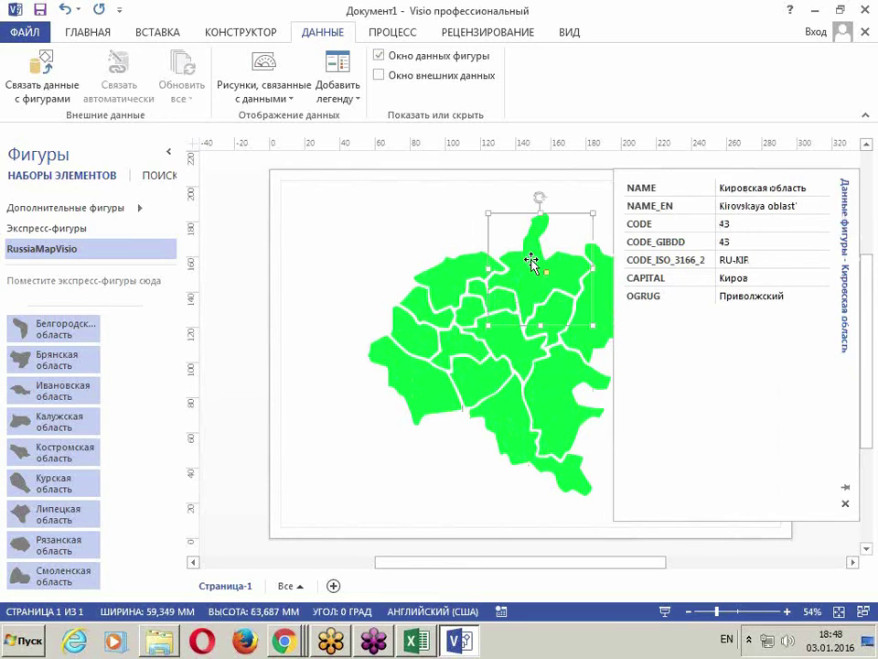
- Check the shape data of Пермский край, Самарская область and Республика Башкортостан, and hide the shape data window
{"action": "left_click", "coordinate": [588, 343]}
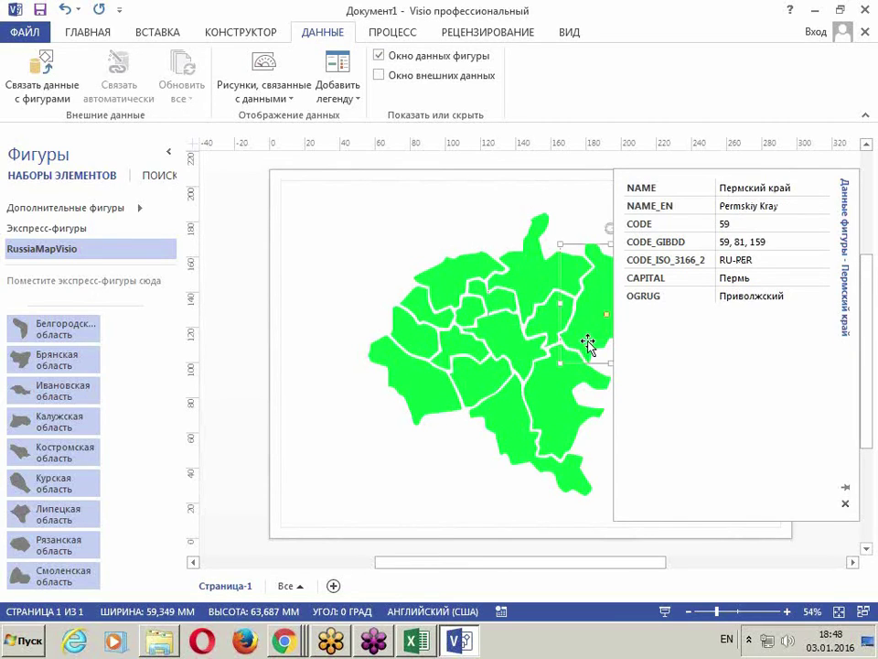
{"action": "left_click", "coordinate": [452, 274]}
{"action": "left_click", "coordinate": [497, 355]}
{"action": "left_click", "coordinate": [455, 385]}
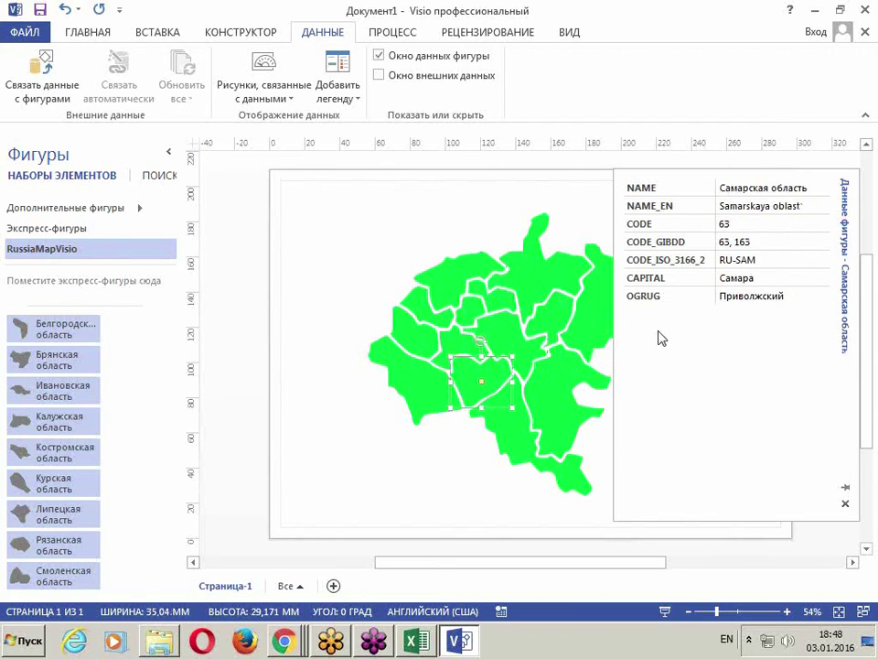
{"action": "left_click", "coordinate": [538, 438]}
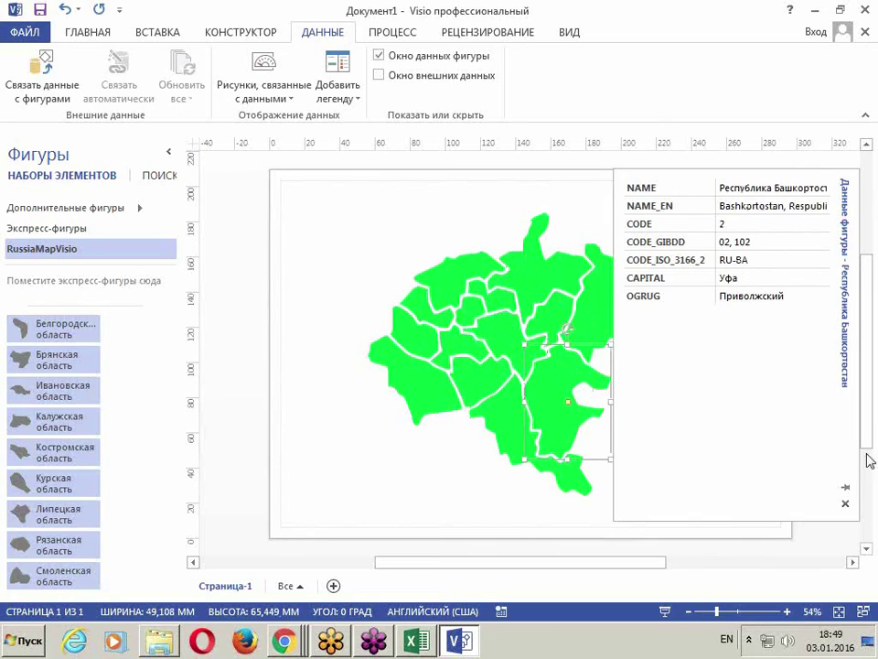
{"action": "left_click", "coordinate": [845, 503]}
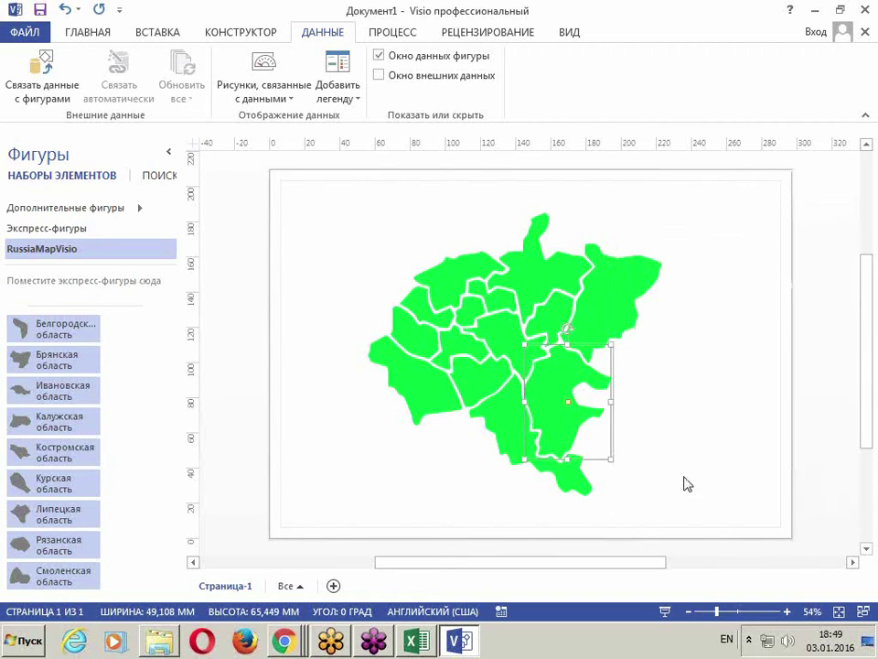
{"action": "left_click", "coordinate": [665, 477]}
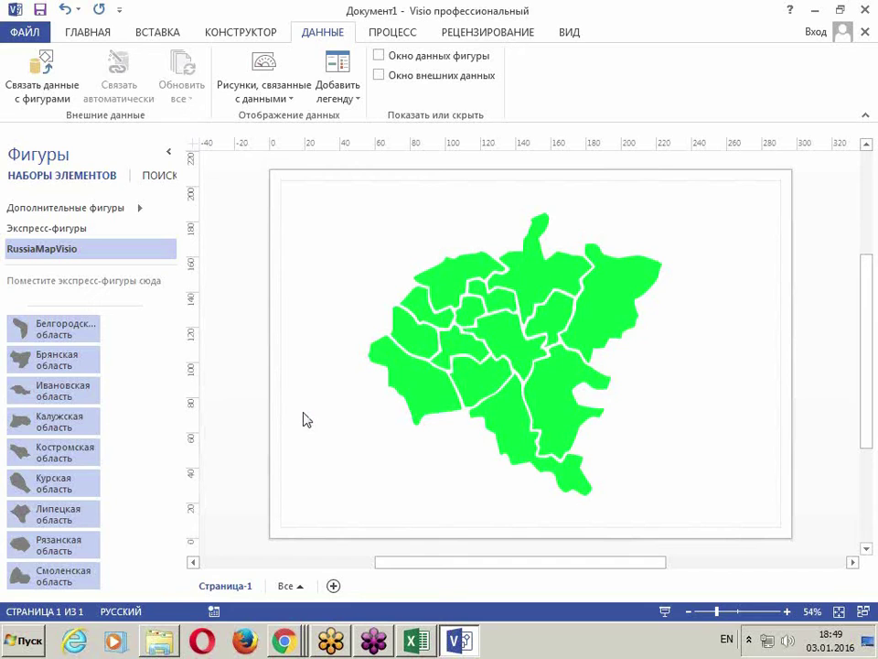
- Close the SALES workbook in Excel and open the MAP workbook from the Семинар VISIO folder
{"action": "left_click", "coordinate": [415, 641]}
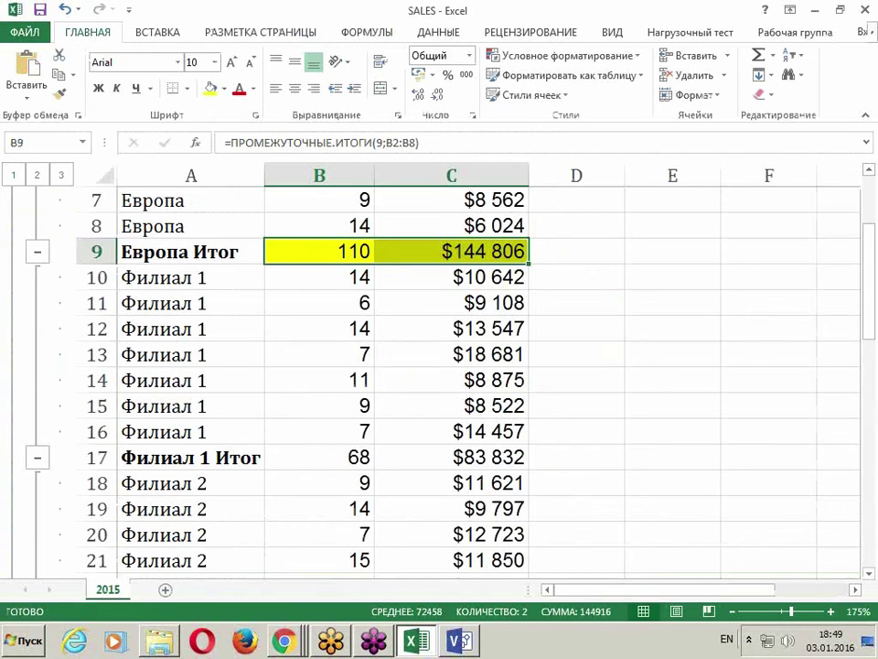
{"action": "key", "text": "alt+Tab"}
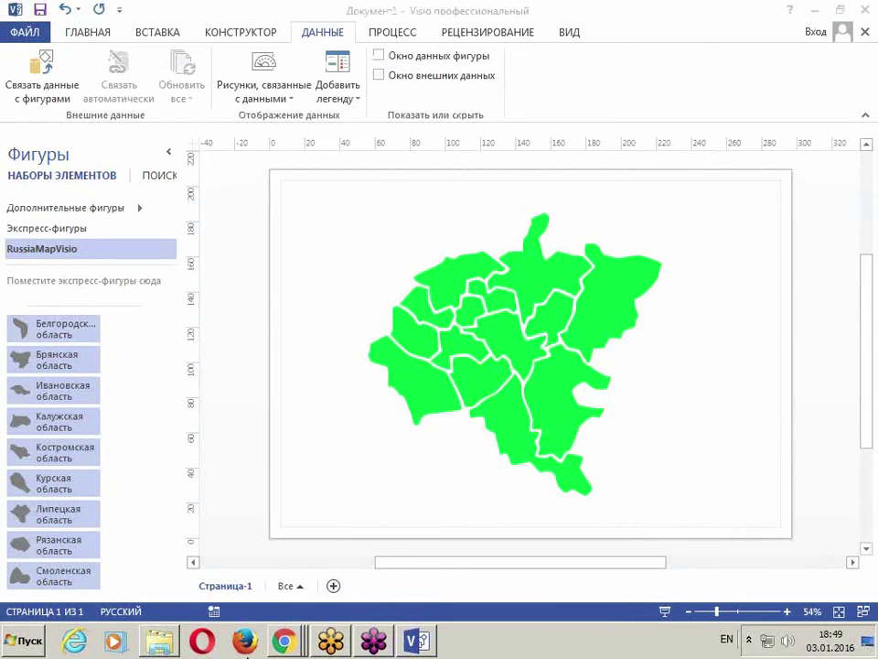
{"action": "left_click", "coordinate": [161, 642]}
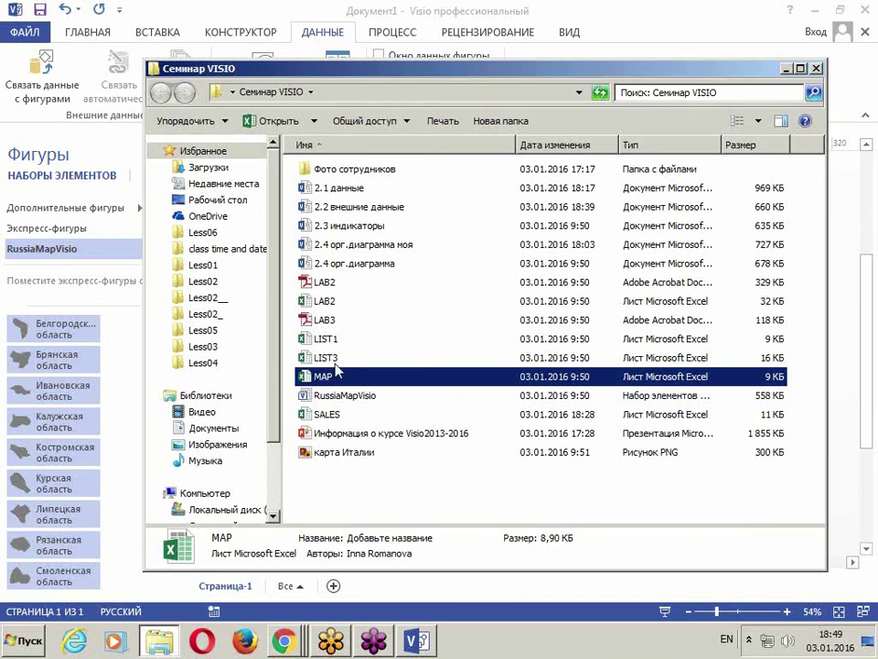
{"action": "left_click_drag", "start_coordinate": [374, 74], "coordinate": [424, 140]}
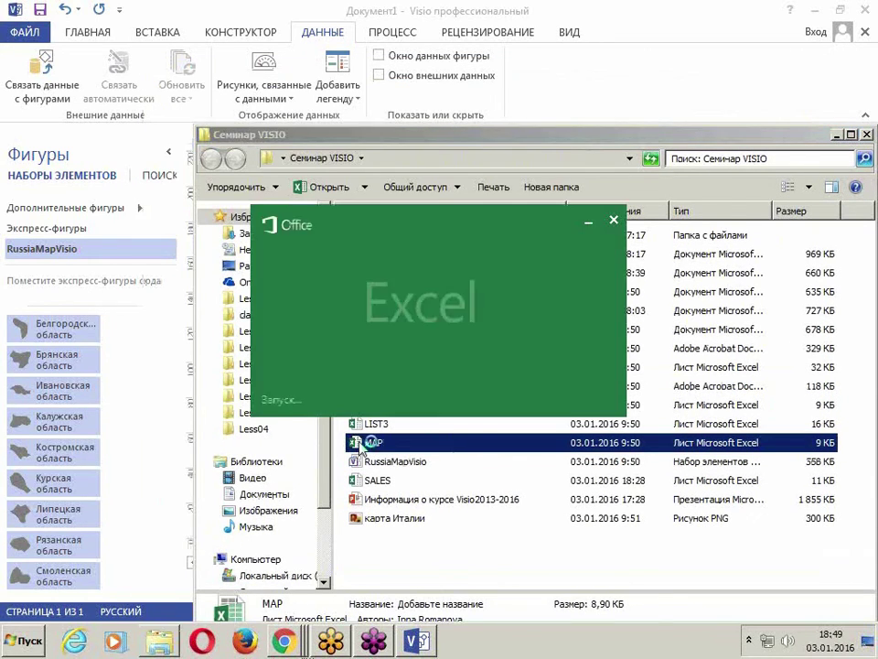
{"action": "double_click", "coordinate": [372, 221]}
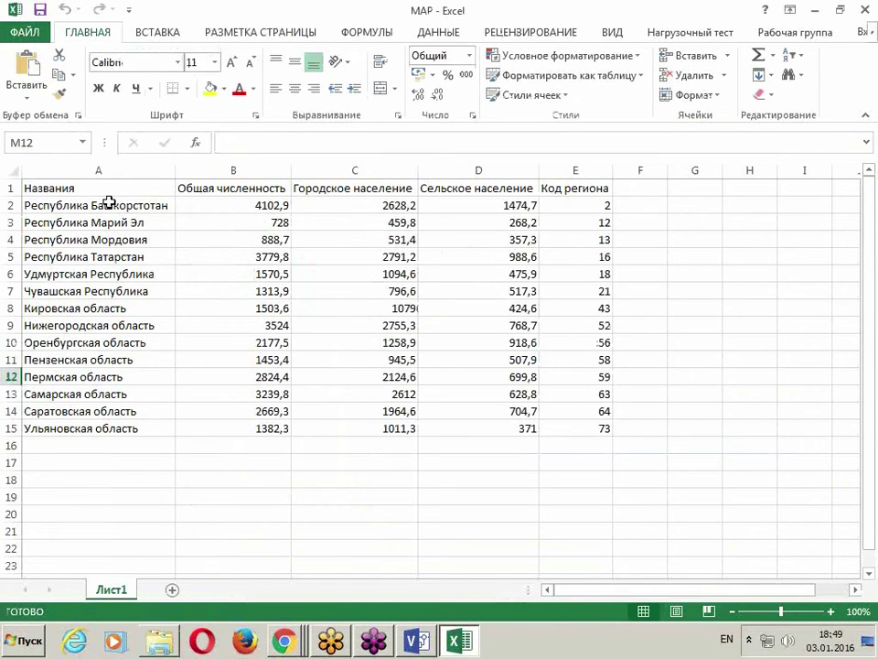
- Examine the total, urban and rural population columns and the Код региона column in the MAP workbook, and close it
{"action": "left_click", "coordinate": [259, 225]}
{"action": "left_click", "coordinate": [320, 236]}
{"action": "left_click", "coordinate": [463, 253]}
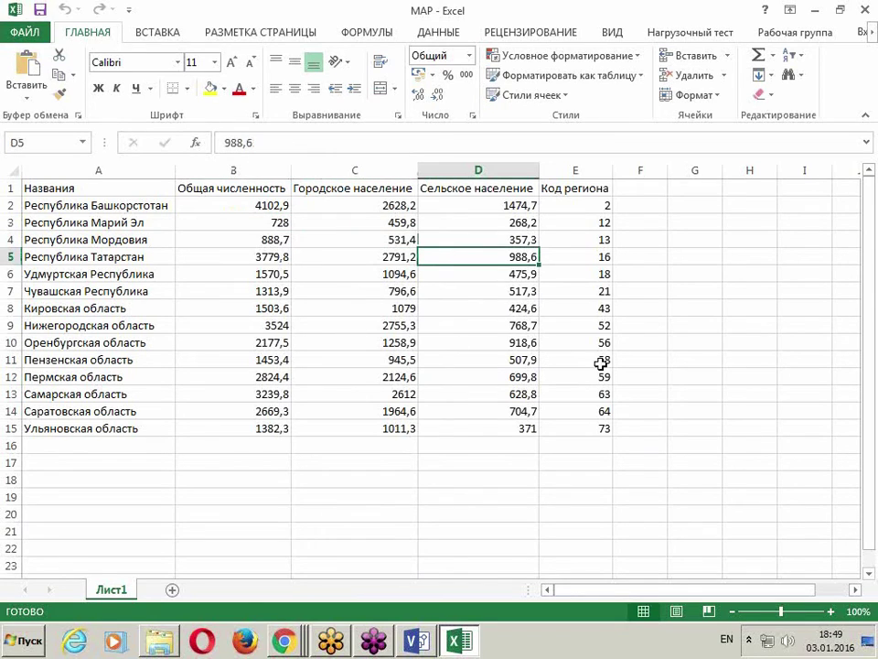
{"action": "left_click", "coordinate": [221, 172]}
{"action": "left_click", "coordinate": [227, 237]}
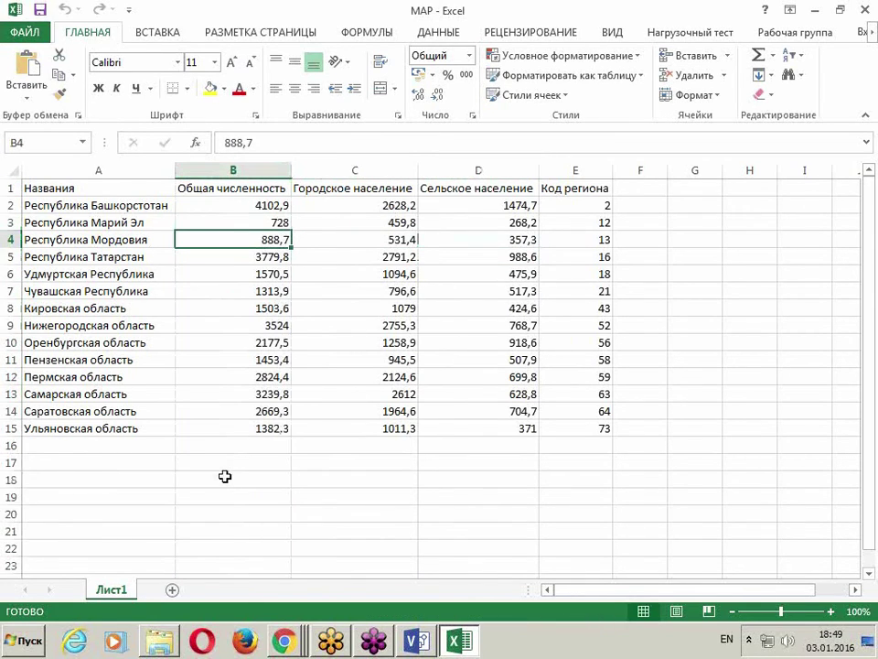
{"action": "left_click", "coordinate": [118, 291]}
{"action": "left_click", "coordinate": [230, 322]}
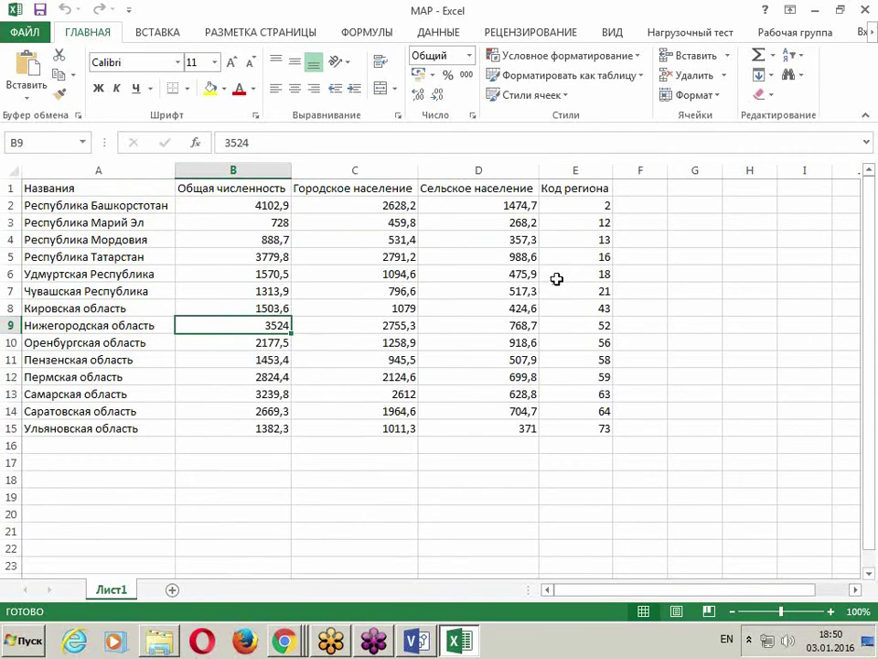
{"action": "left_click", "coordinate": [586, 175]}
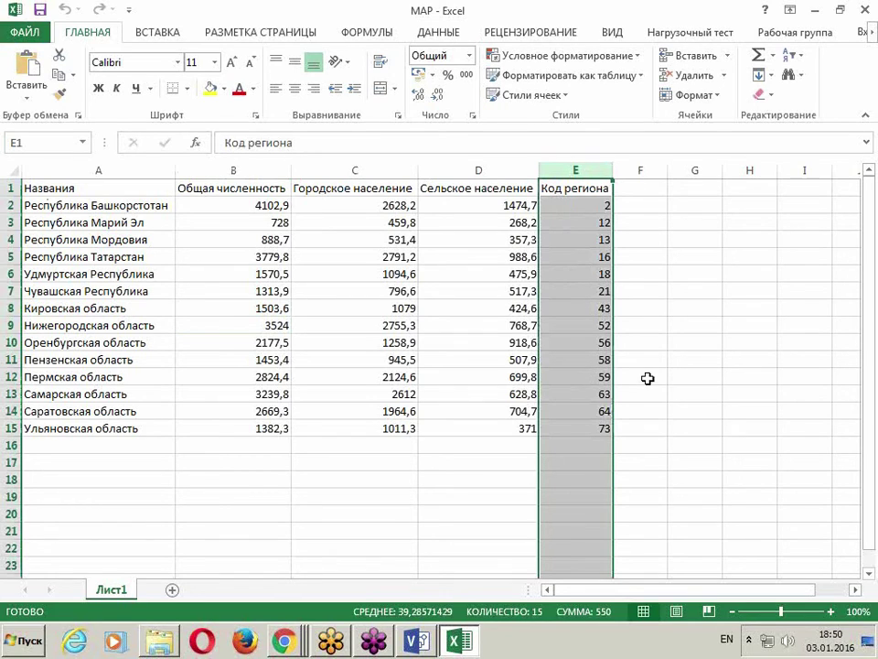
{"action": "left_click", "coordinate": [113, 307]}
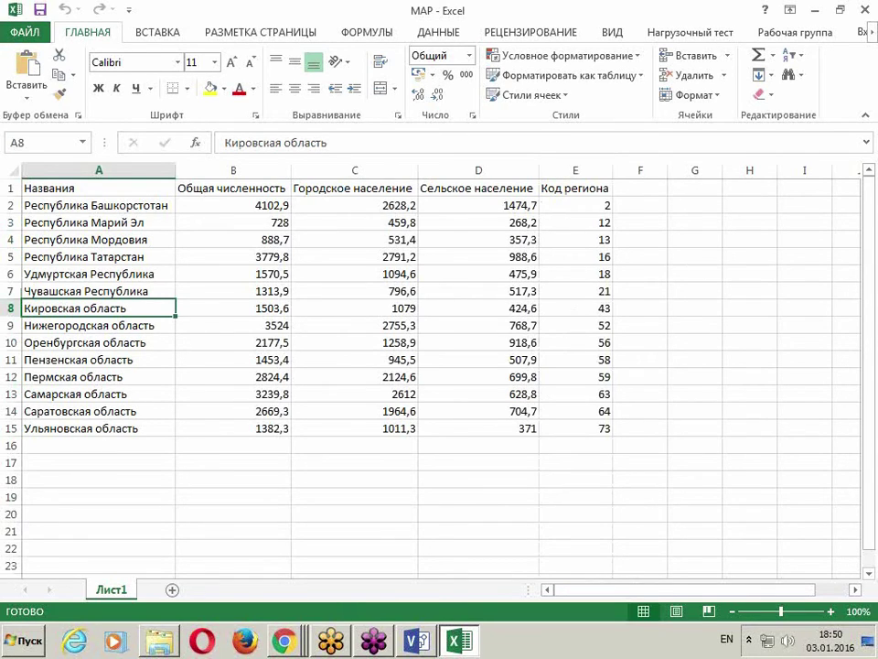
{"action": "key", "text": "alt+F4"}
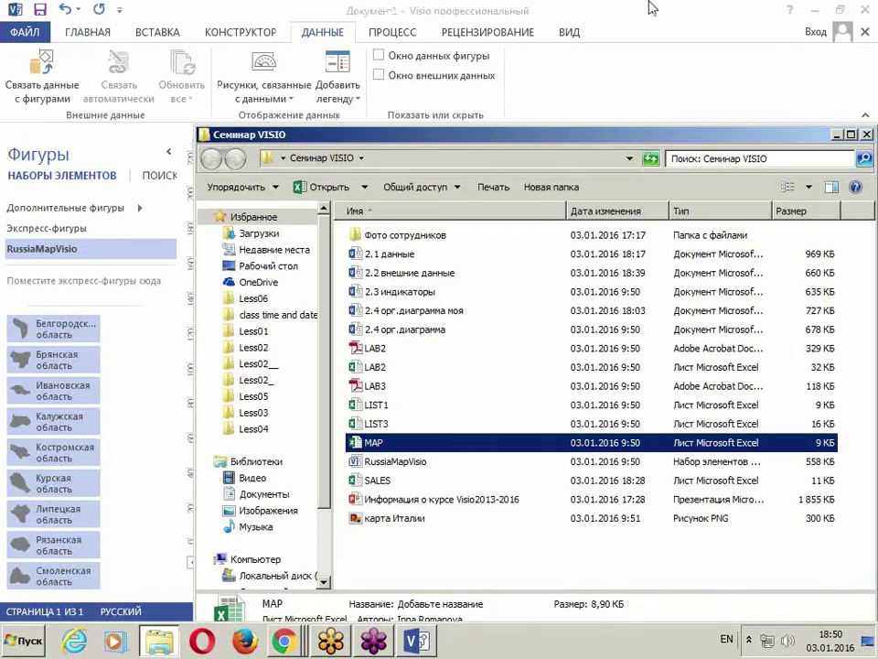
- Close the folder window and choose the MAP workbook from the Семинар VISIO folder as the Excel source for linking data to shapes
{"action": "key", "text": "alt+F4"}
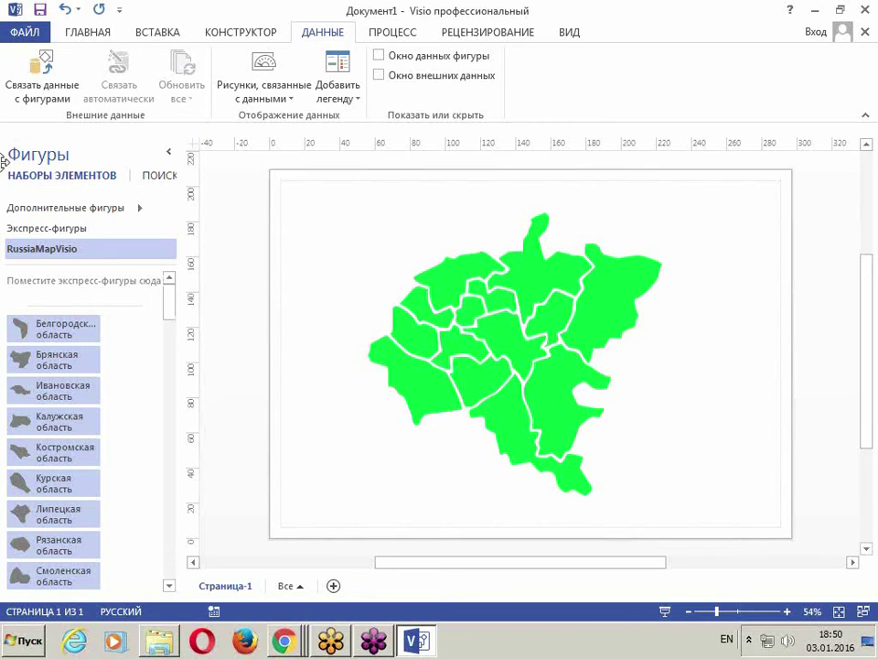
{"action": "left_click", "coordinate": [61, 96]}
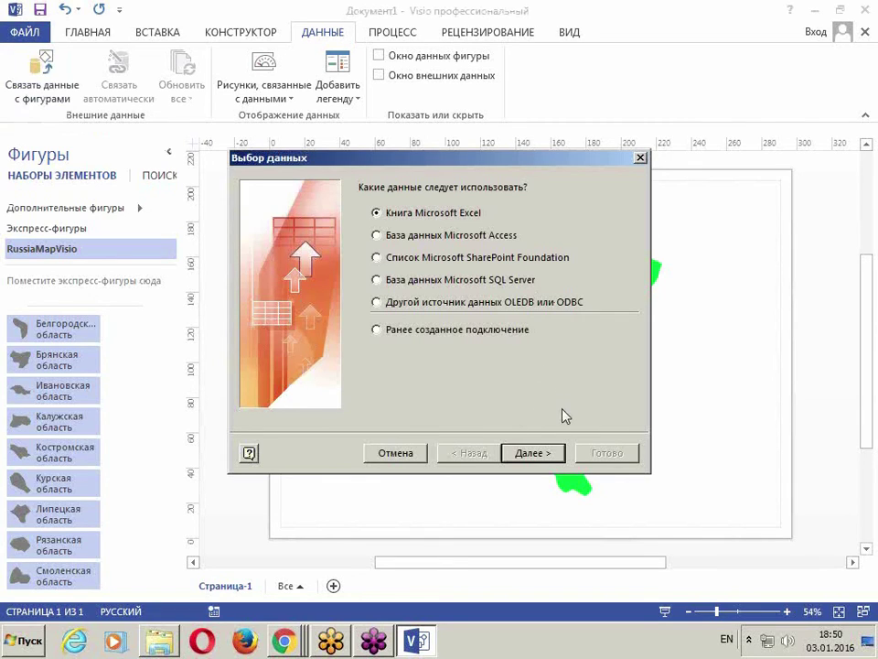
{"action": "left_click", "coordinate": [540, 452]}
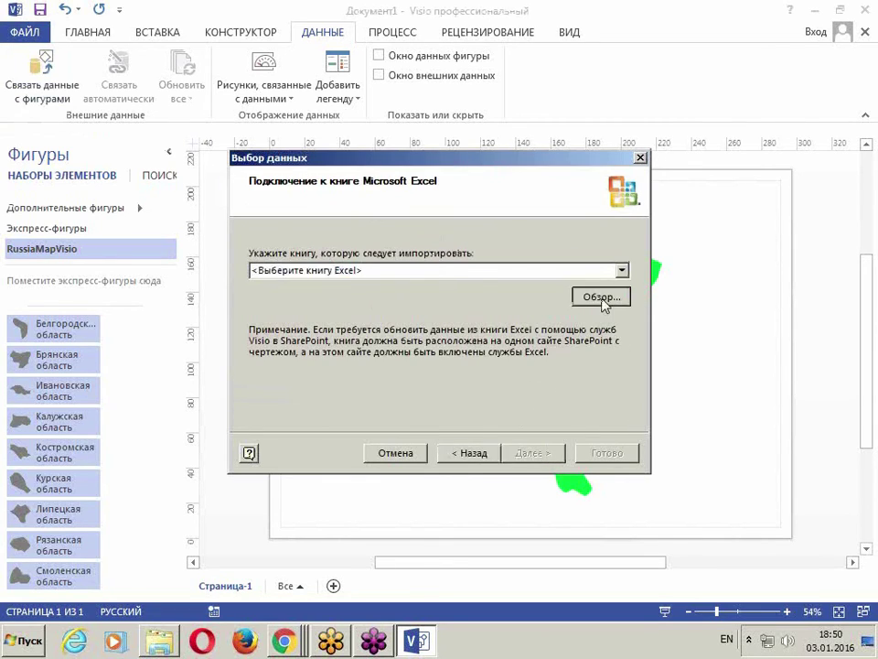
{"action": "left_click", "coordinate": [602, 295]}
{"action": "left_click", "coordinate": [308, 252]}
{"action": "left_click", "coordinate": [460, 471]}
{"action": "scroll", "coordinate": [457, 473], "scroll_direction": "down", "scroll_amount": 2}
{"action": "double_click", "coordinate": [413, 488]}
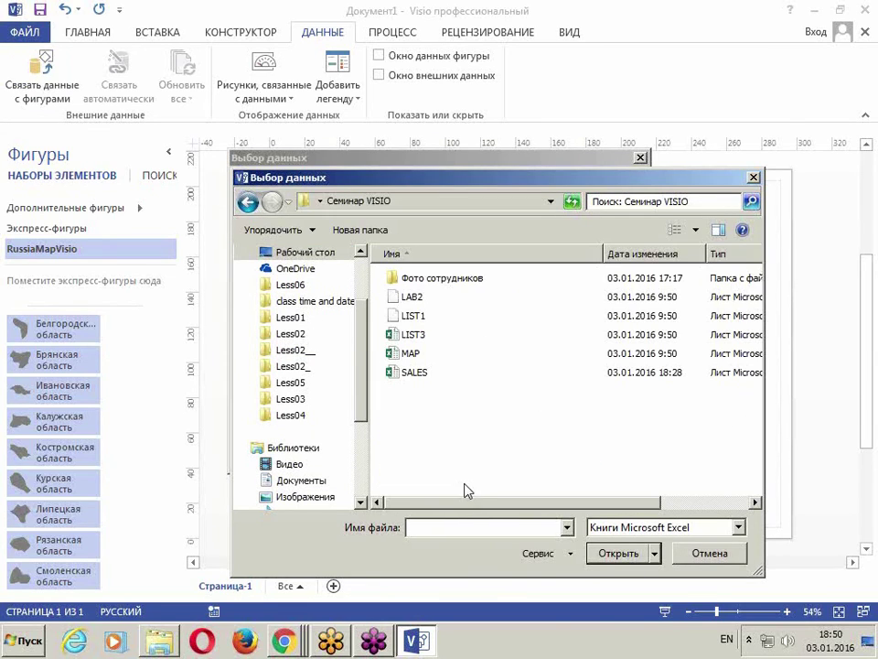
{"action": "left_click", "coordinate": [409, 354]}
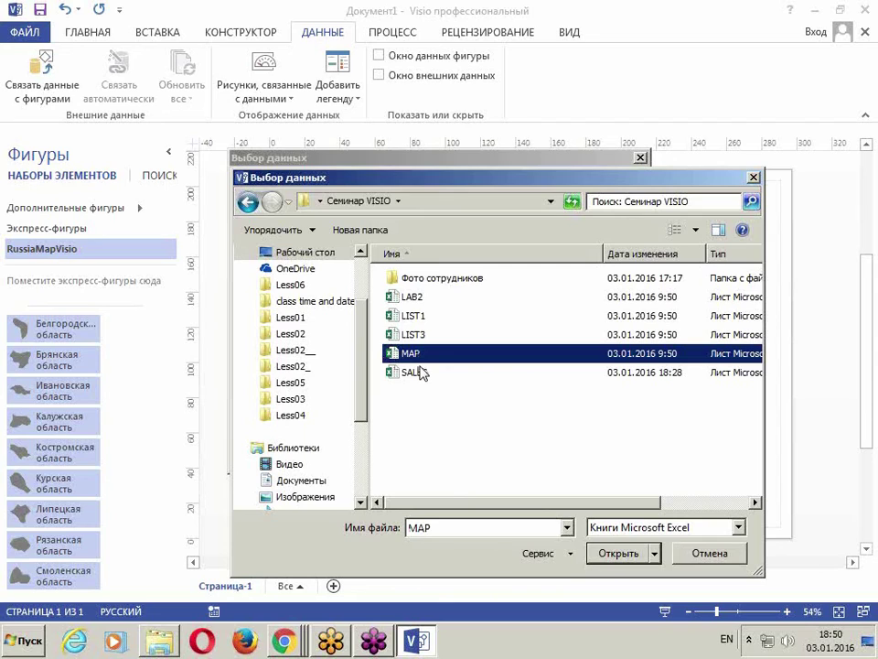
{"action": "key", "text": "Return"}
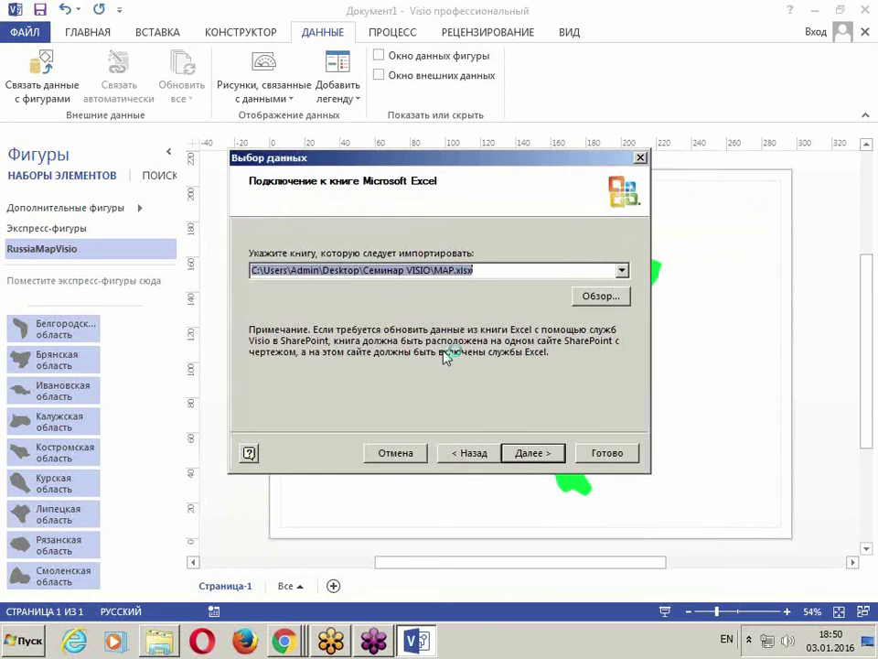
- Import sheet Лист1$ with all columns and rows, keeping Названия as the unique identifier column
{"action": "left_click", "coordinate": [533, 453]}
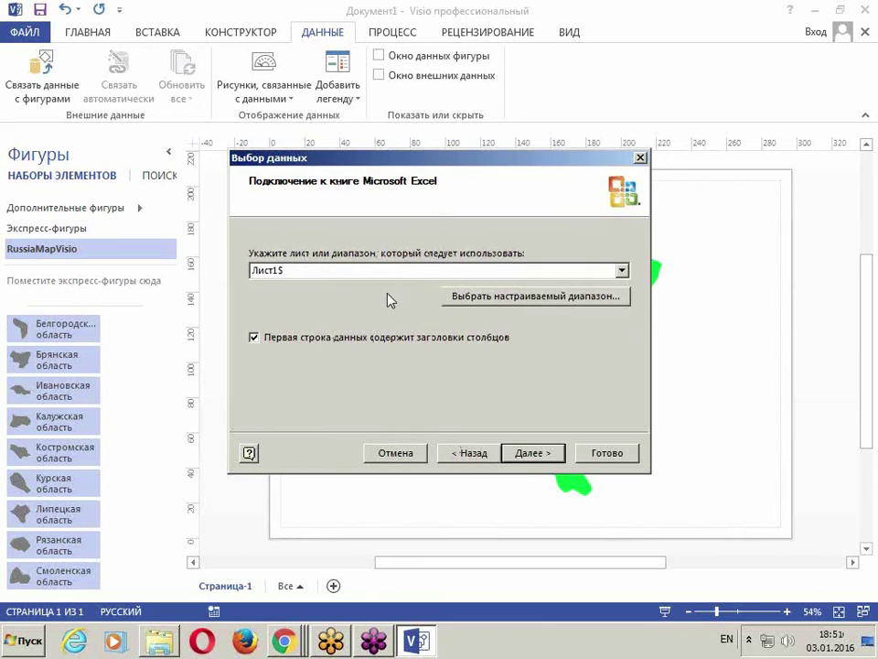
{"action": "left_click", "coordinate": [526, 453]}
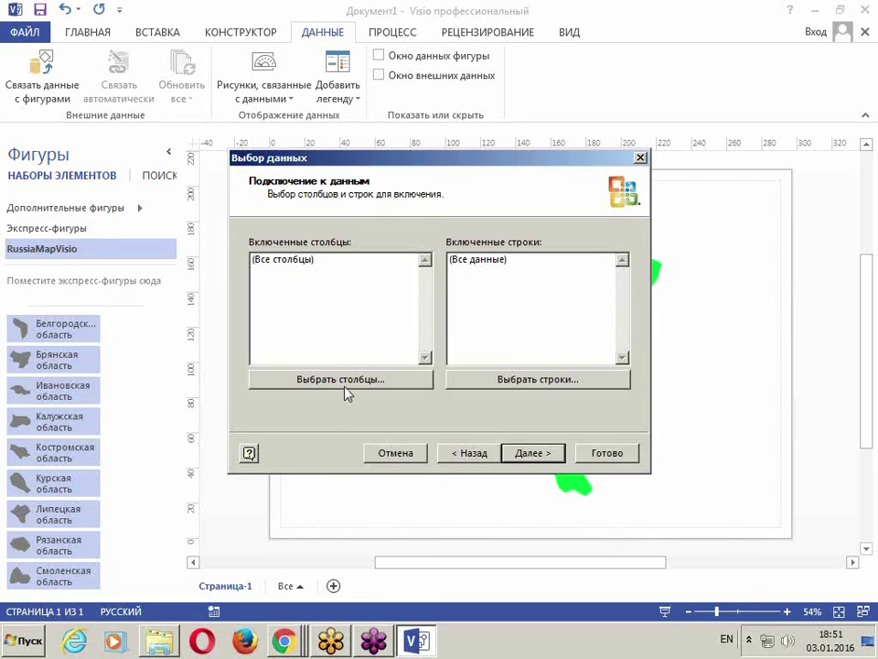
{"action": "left_click", "coordinate": [547, 451]}
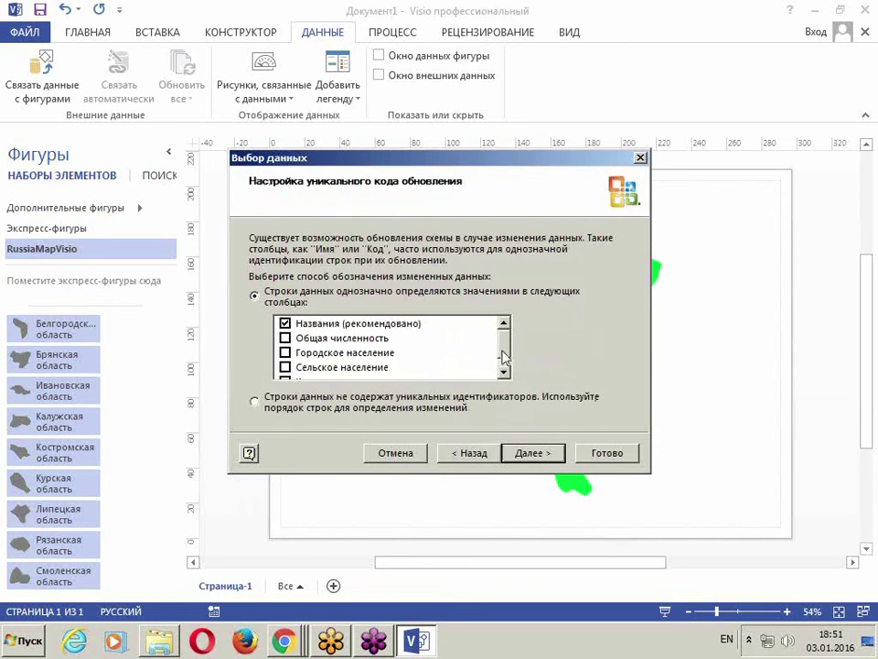
{"action": "left_click_drag", "start_coordinate": [490, 162], "coordinate": [545, 10]}
{"action": "left_click", "coordinate": [562, 221]}
{"action": "left_click", "coordinate": [557, 174]}
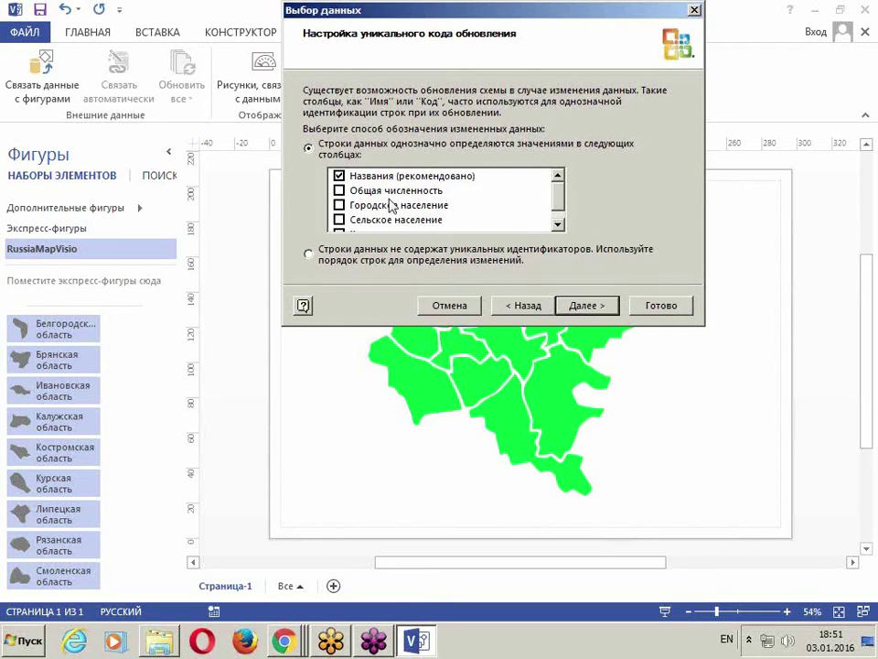
{"action": "scroll", "coordinate": [561, 198], "scroll_direction": "down", "scroll_amount": 1}
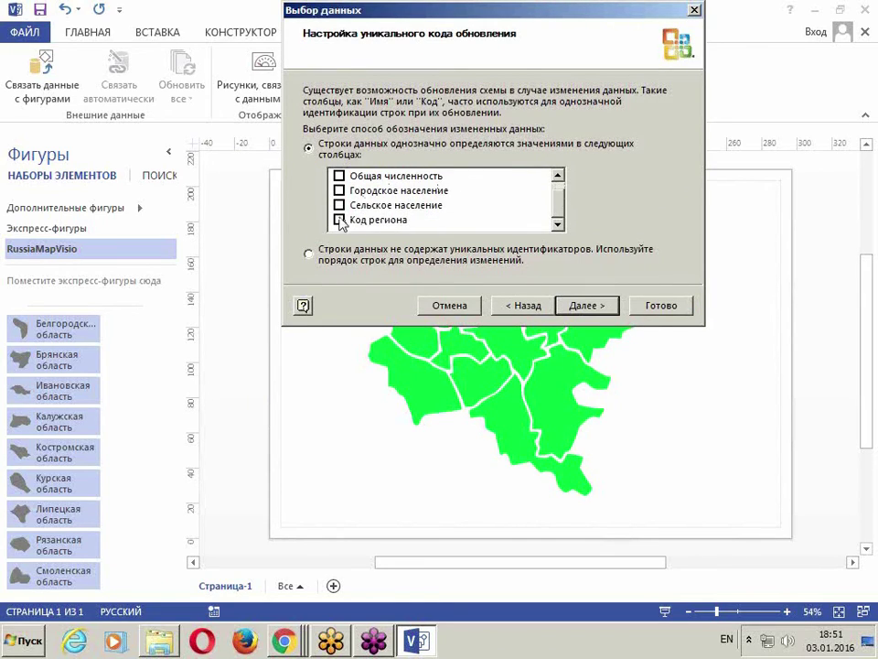
{"action": "scroll", "coordinate": [400, 180], "scroll_direction": "up", "scroll_amount": 1}
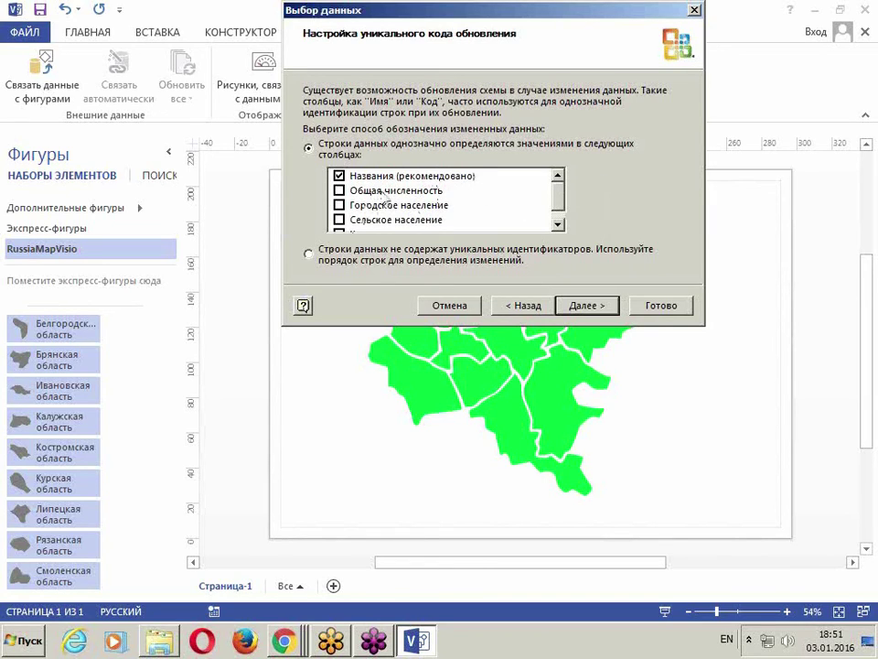
{"action": "left_click", "coordinate": [576, 305]}
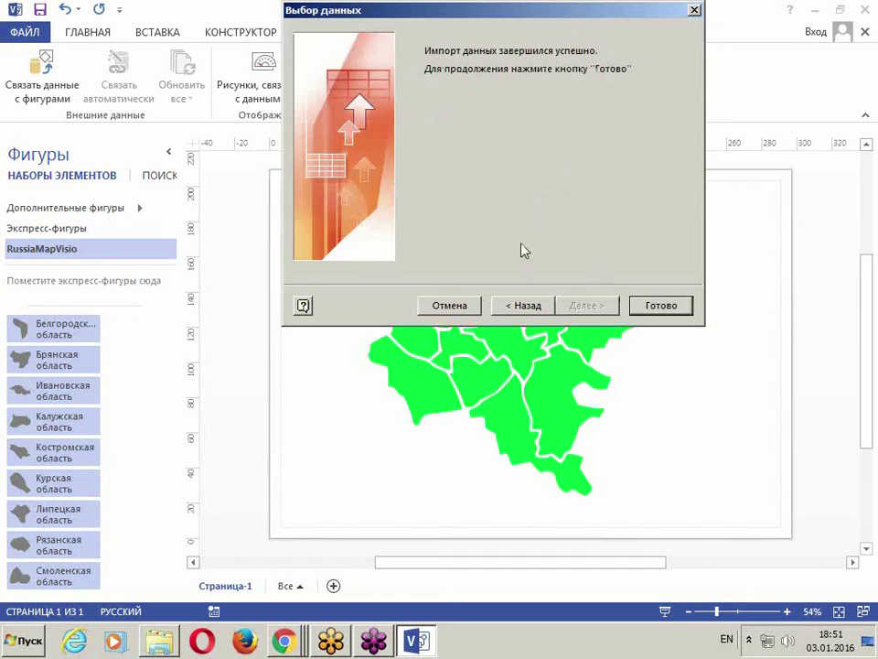
{"action": "left_click", "coordinate": [651, 302]}
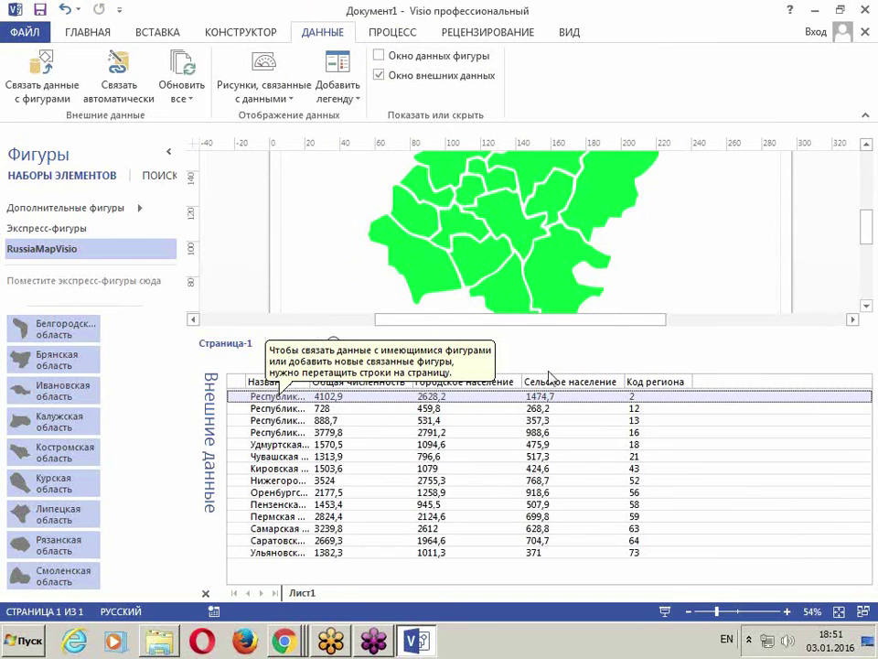
- Widen the Названия column in the external data, then show the shape data window and dock it beside the external data window
{"action": "left_click_drag", "start_coordinate": [310, 382], "coordinate": [364, 383]}
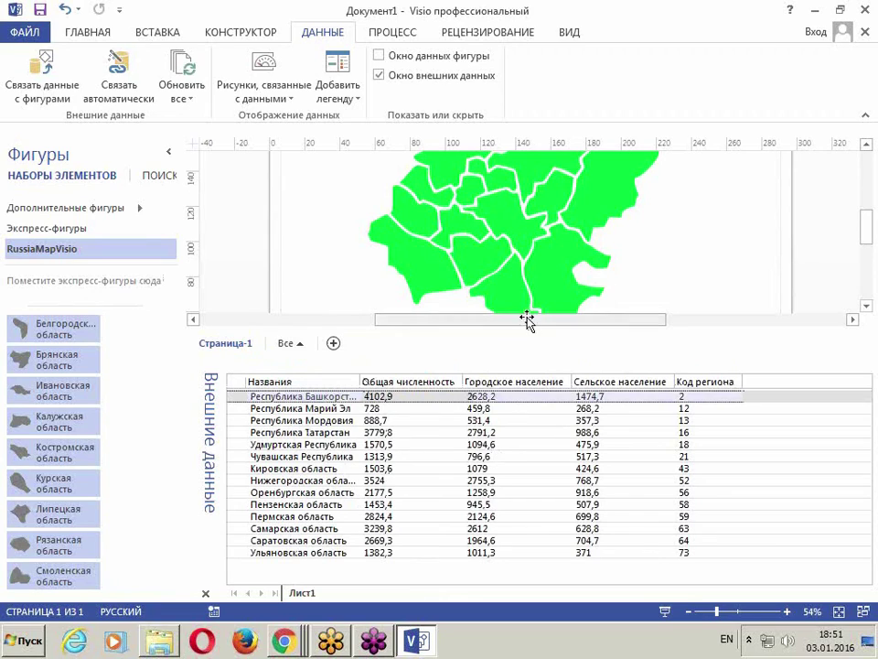
{"action": "left_click", "coordinate": [458, 239]}
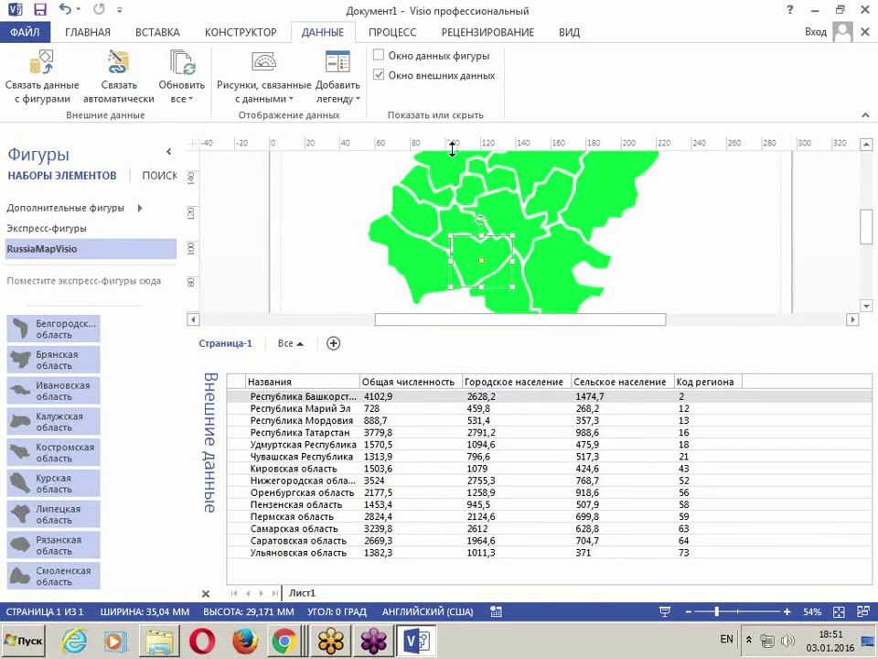
{"action": "left_click", "coordinate": [414, 249]}
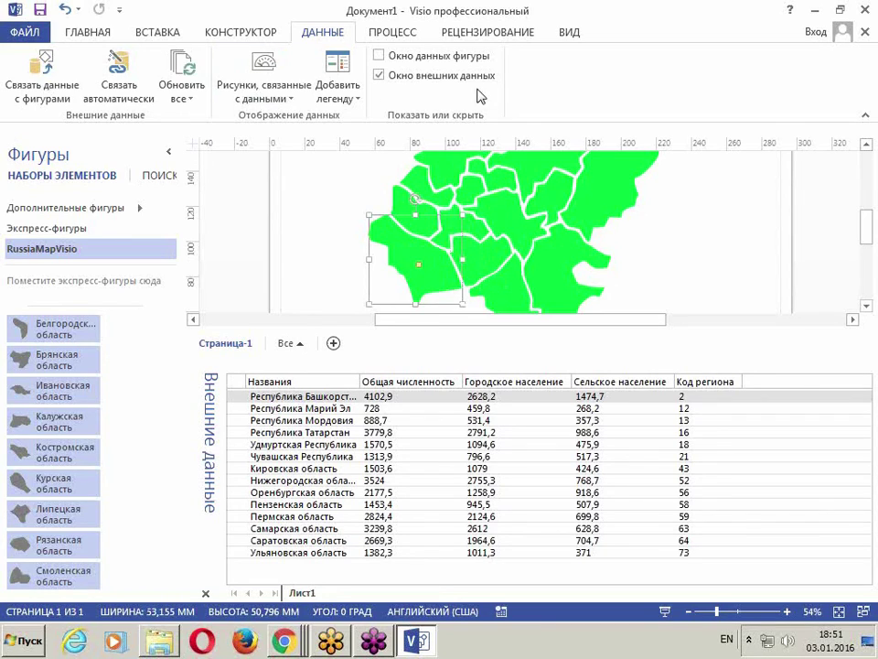
{"action": "left_click", "coordinate": [380, 56]}
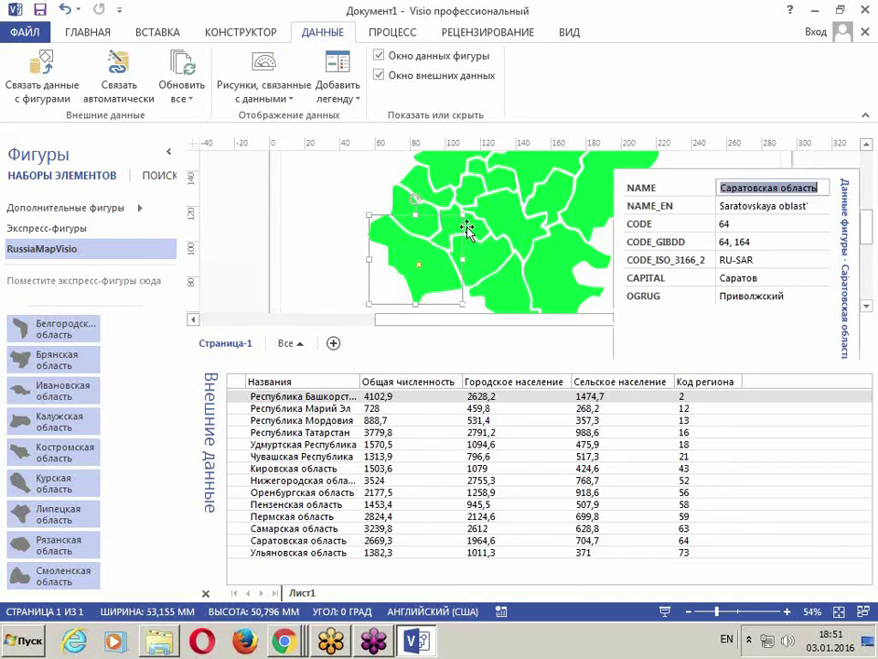
{"action": "left_click", "coordinate": [347, 233]}
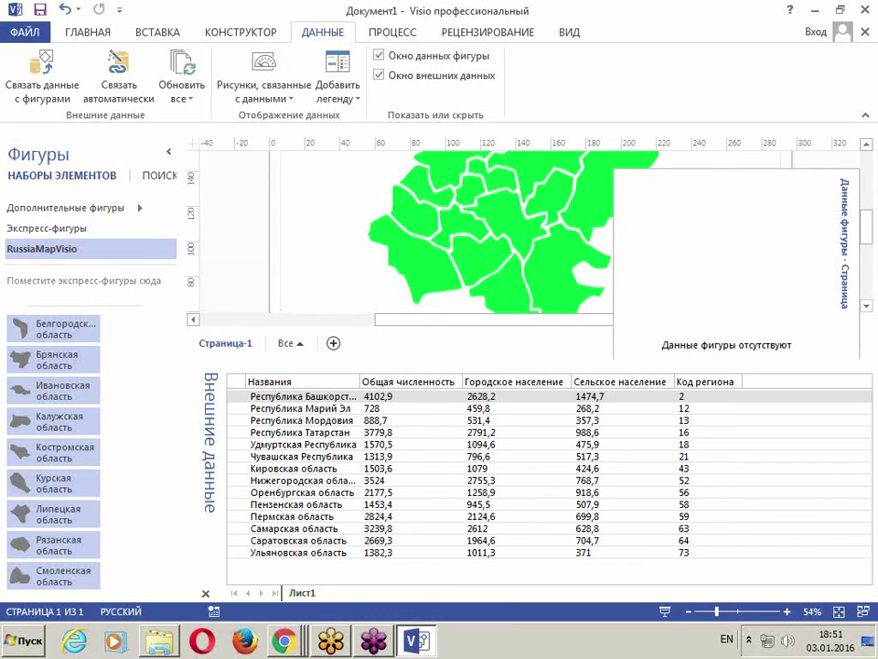
{"action": "mouse_move", "coordinate": [840, 270]}
{"action": "left_mouse_down"}
{"action": "mouse_move", "coordinate": [853, 176]}
{"action": "mouse_move", "coordinate": [829, 358]}
{"action": "mouse_move", "coordinate": [729, 314]}
{"action": "mouse_move", "coordinate": [823, 390]}
{"action": "left_mouse_up"}
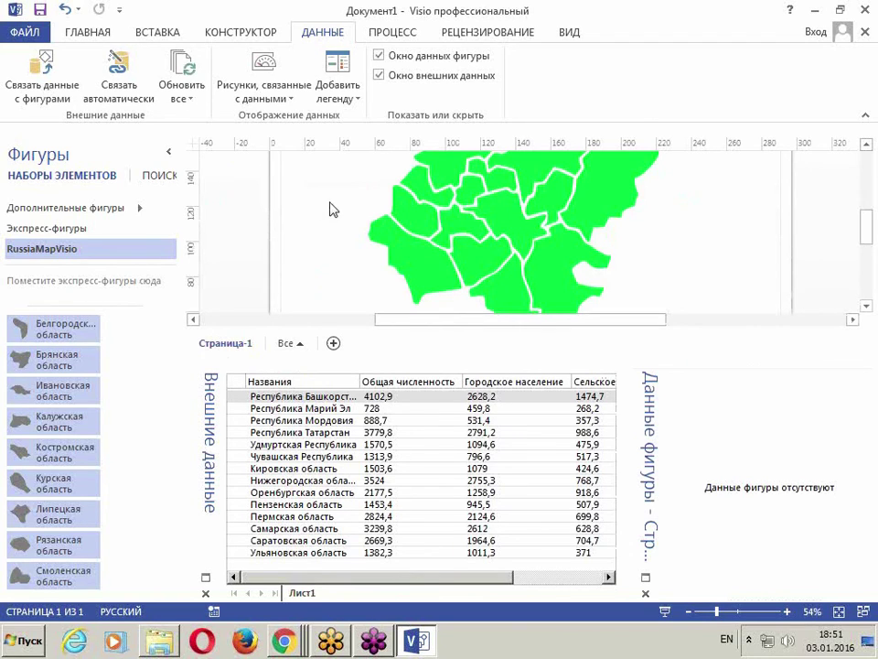
{"action": "scroll", "coordinate": [264, 224], "scroll_direction": "up", "scroll_amount": 3}
{"action": "scroll", "coordinate": [261, 229], "scroll_direction": "up", "scroll_amount": 2}
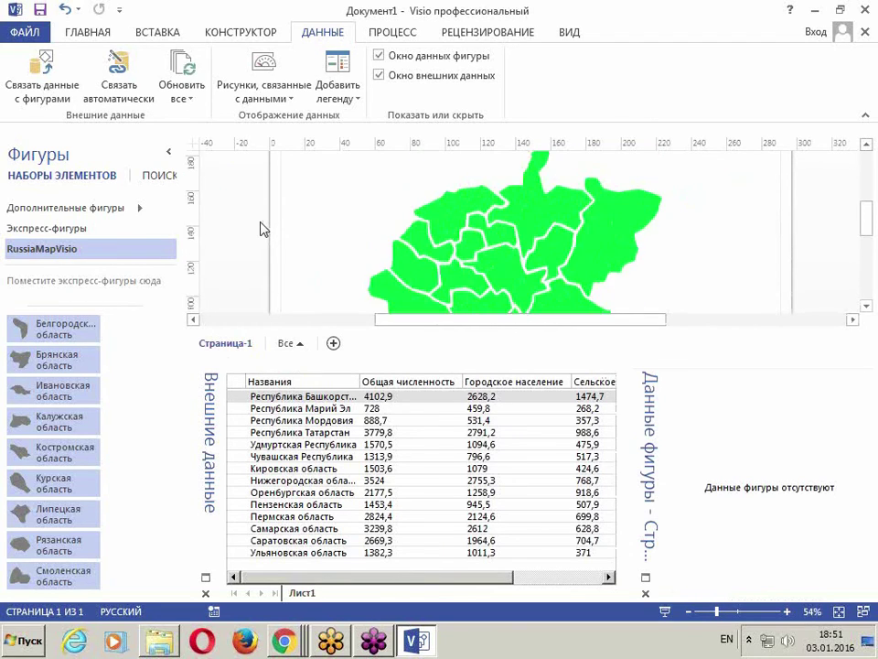
- Automatically link the data rows to all shapes on the current page by matching the Код региона column to the CODE field
{"action": "left_click", "coordinate": [104, 97]}
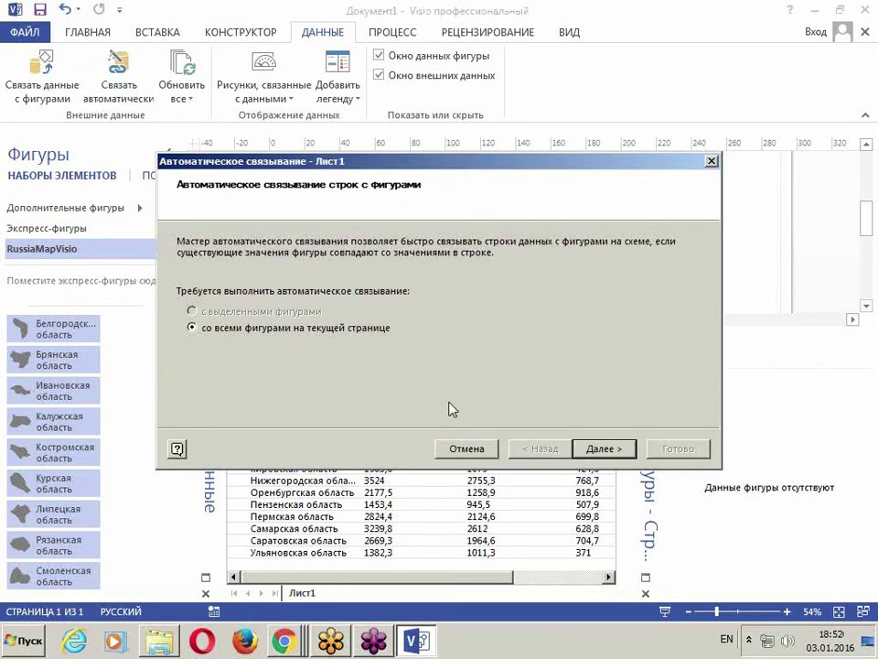
{"action": "left_click", "coordinate": [603, 448]}
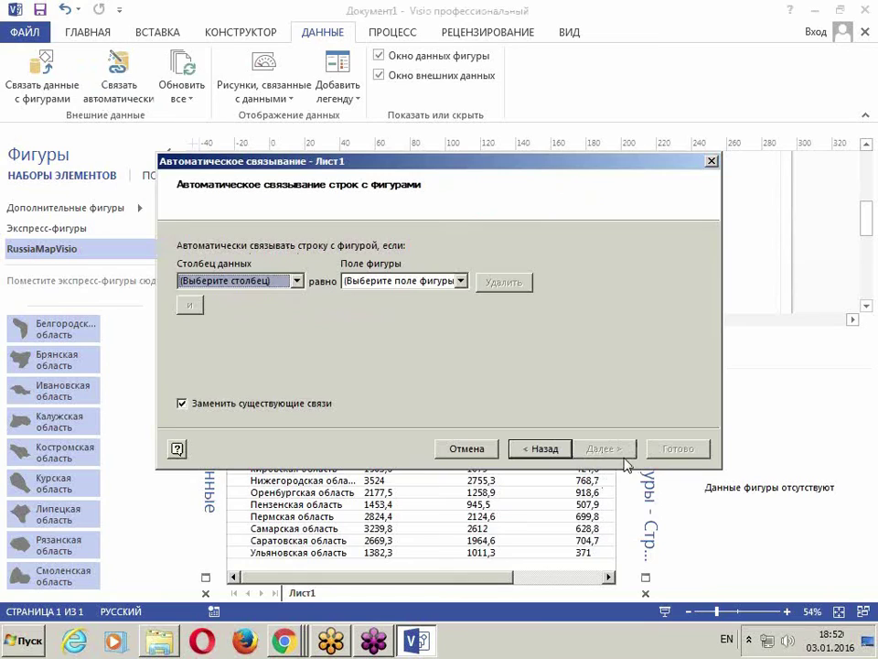
{"action": "left_click", "coordinate": [286, 285]}
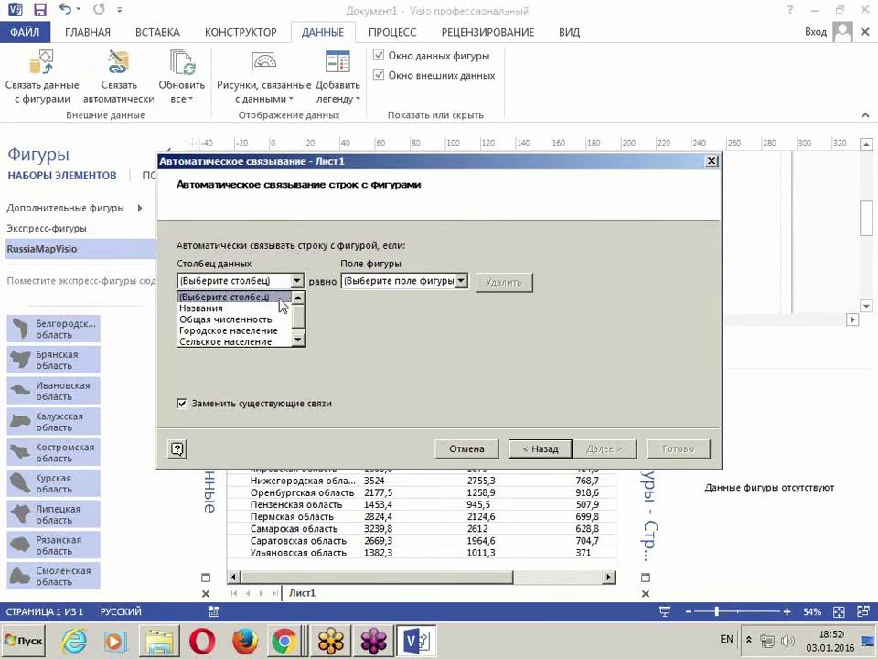
{"action": "left_click", "coordinate": [299, 338]}
{"action": "left_click", "coordinate": [210, 341]}
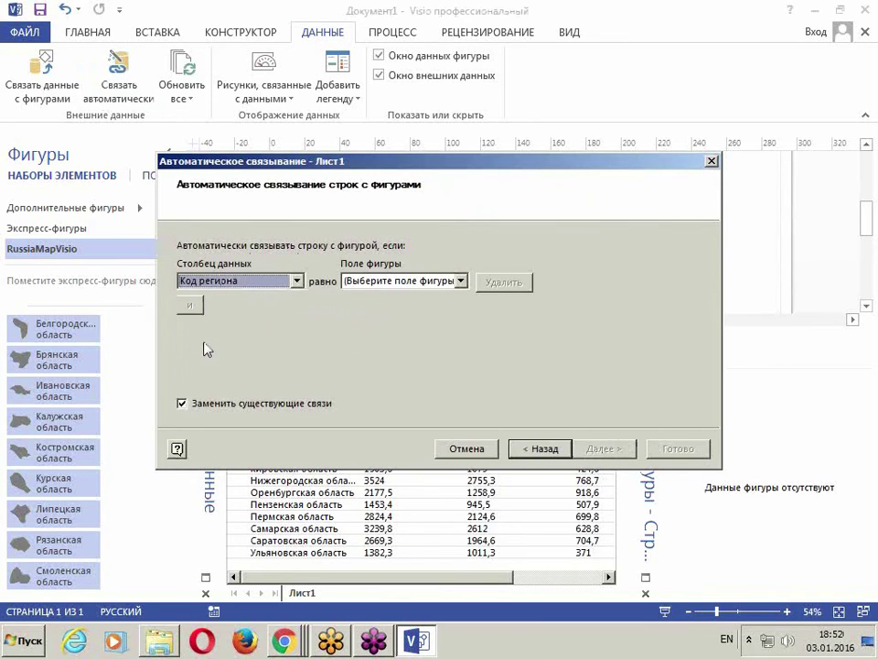
{"action": "left_click", "coordinate": [399, 284]}
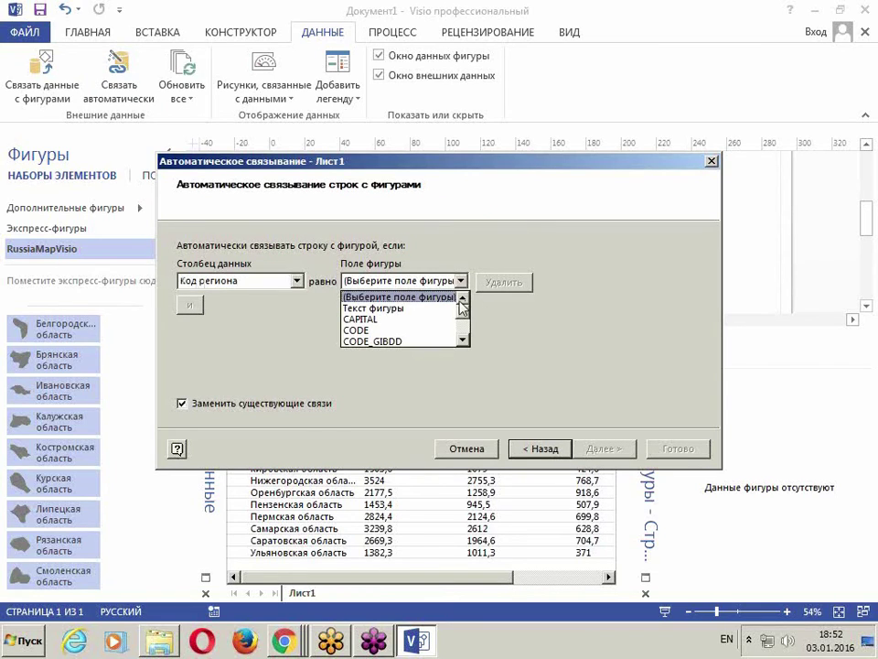
{"action": "left_click", "coordinate": [365, 331]}
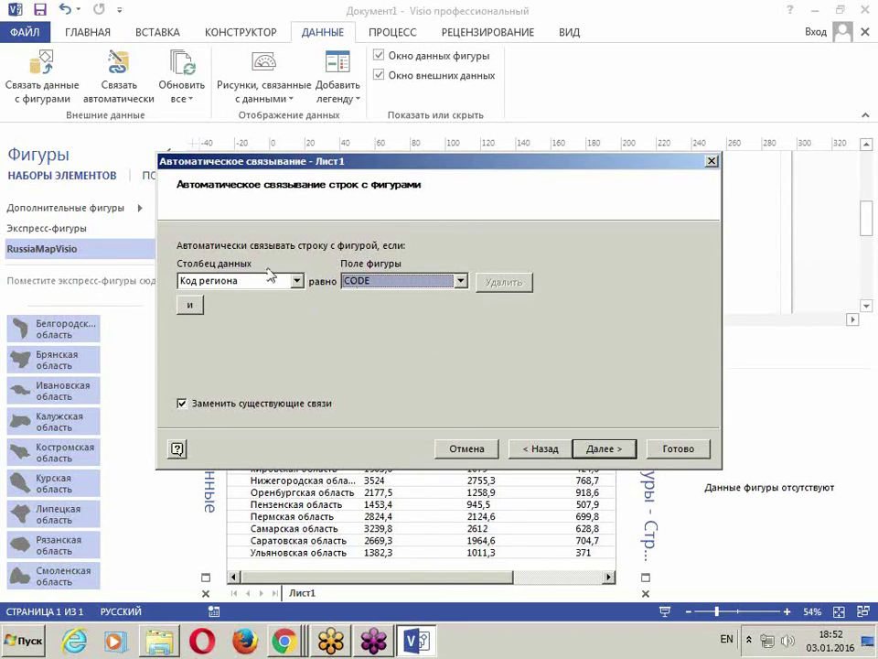
{"action": "left_click", "coordinate": [607, 450]}
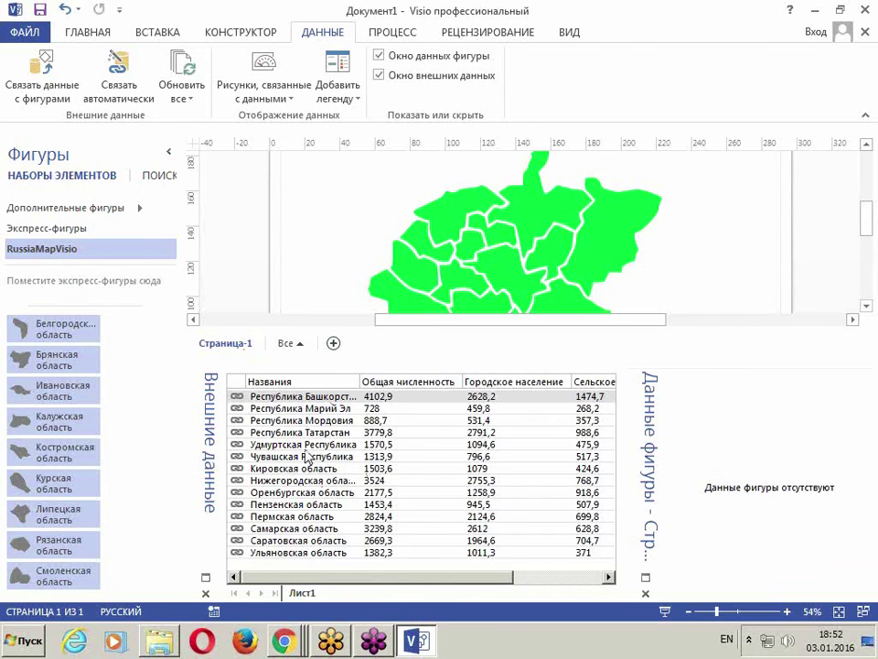
- Check the linked population data of Нижегородская область, Кировская область and Пермский край, and close the external data and shape data windows
{"action": "left_click", "coordinate": [446, 219]}
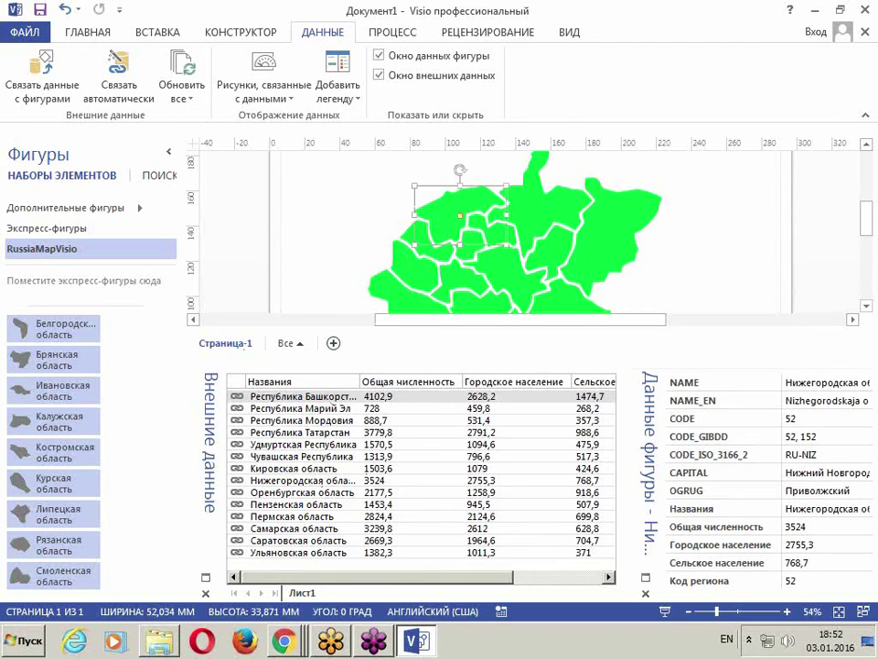
{"action": "left_click", "coordinate": [559, 202]}
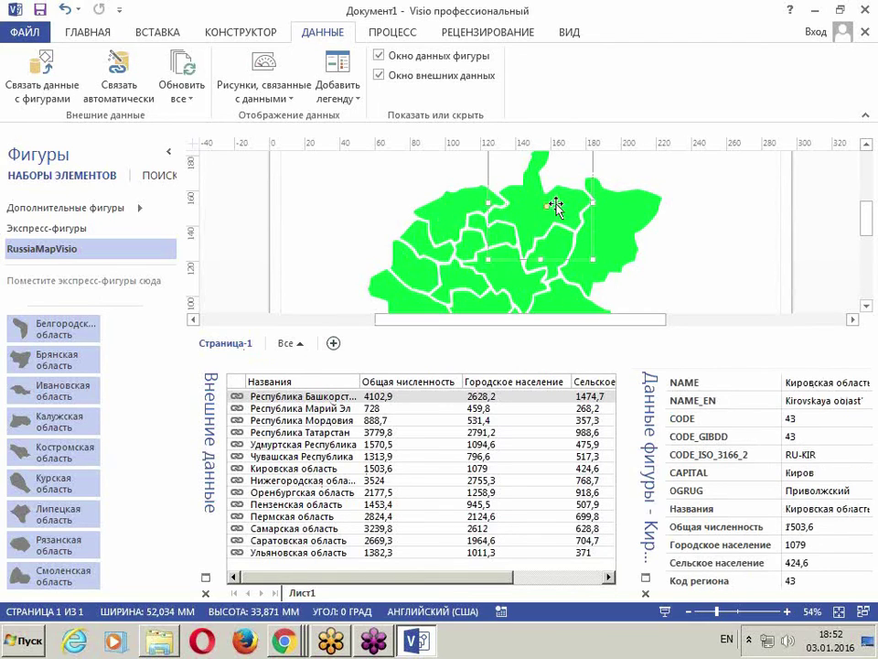
{"action": "left_click", "coordinate": [639, 223]}
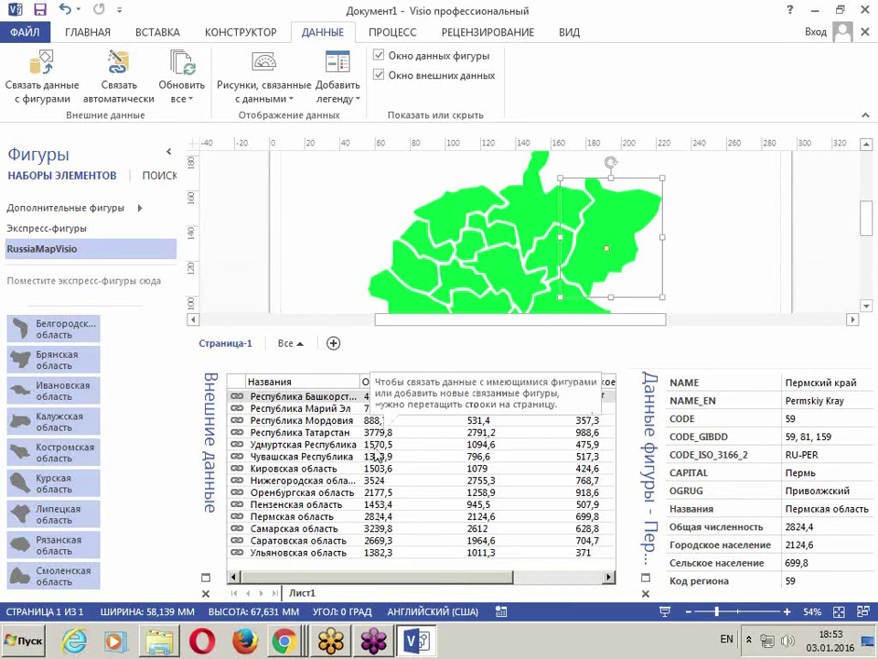
{"action": "left_click", "coordinate": [206, 593]}
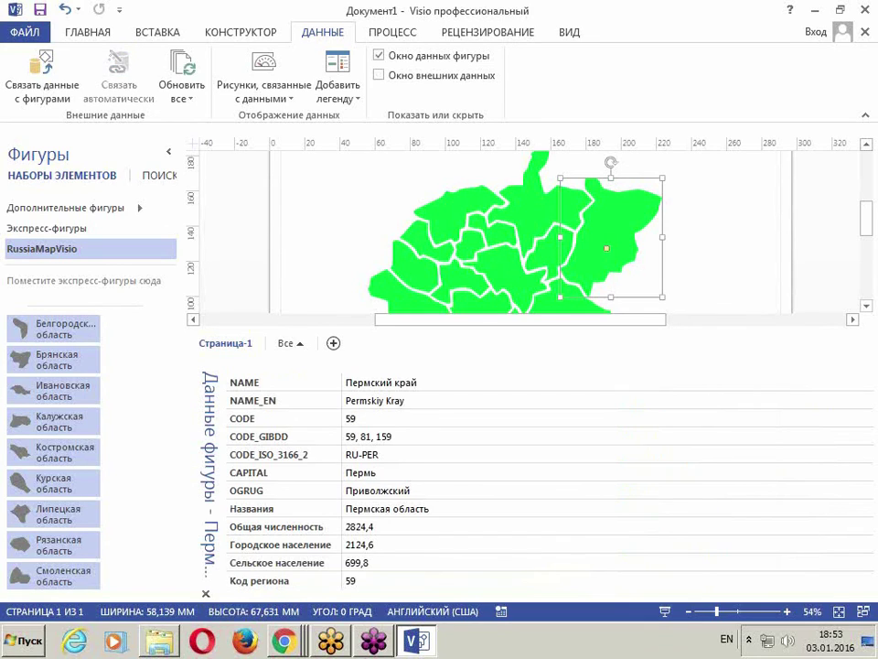
{"action": "left_click", "coordinate": [205, 594]}
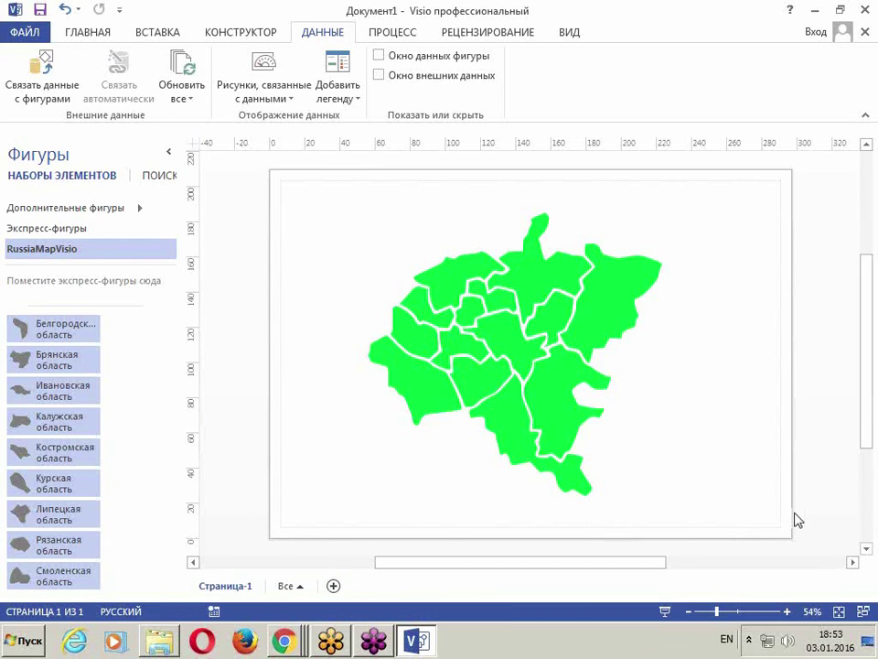
- Create a data graphic showing Общая численность as Цвет по значению with the default colour ranges and apply it to all regions on the map
{"action": "left_click_drag", "start_coordinate": [794, 510], "coordinate": [260, 192]}
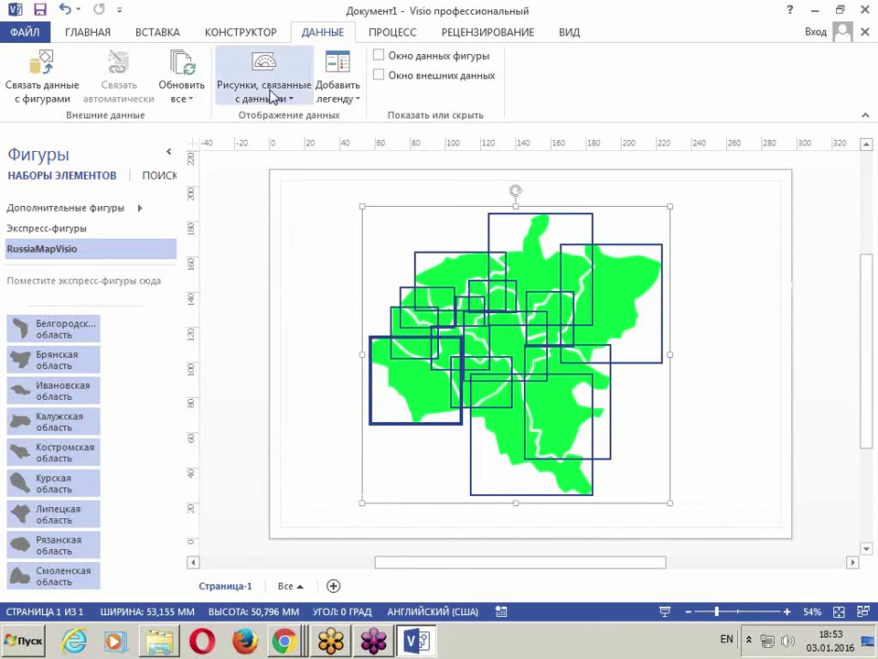
{"action": "left_click", "coordinate": [272, 96]}
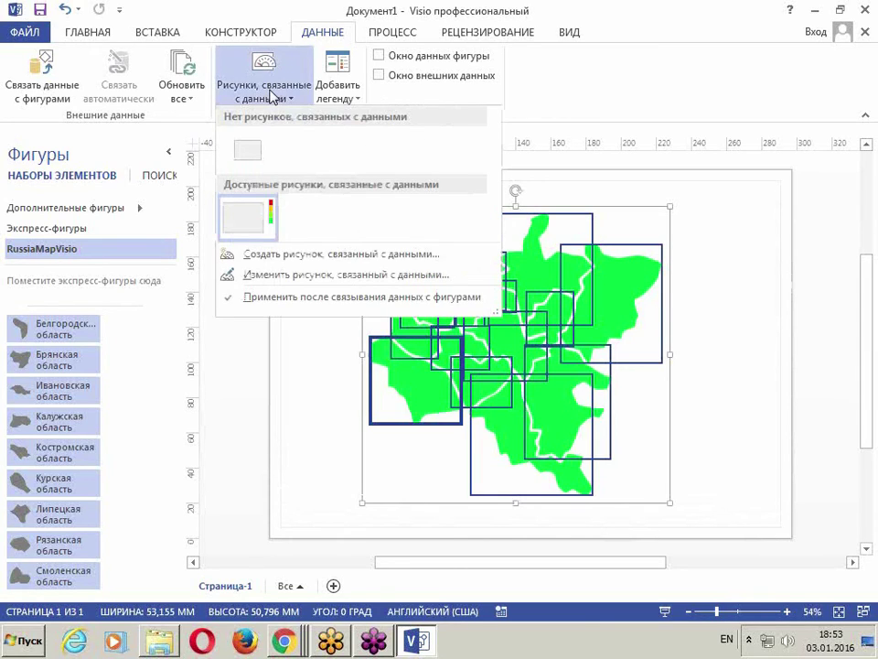
{"action": "left_click", "coordinate": [301, 253]}
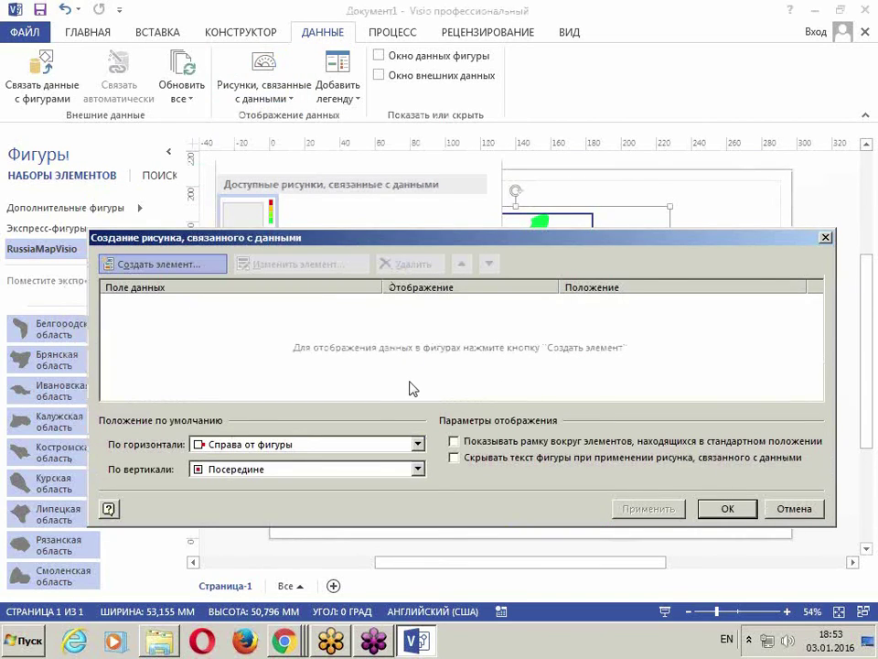
{"action": "left_click", "coordinate": [152, 264]}
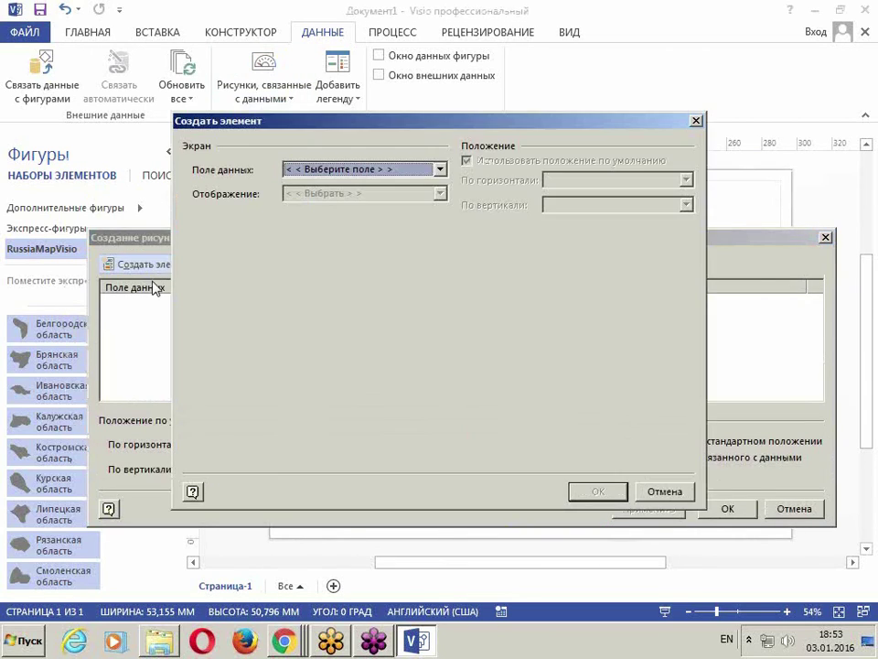
{"action": "left_click", "coordinate": [431, 171]}
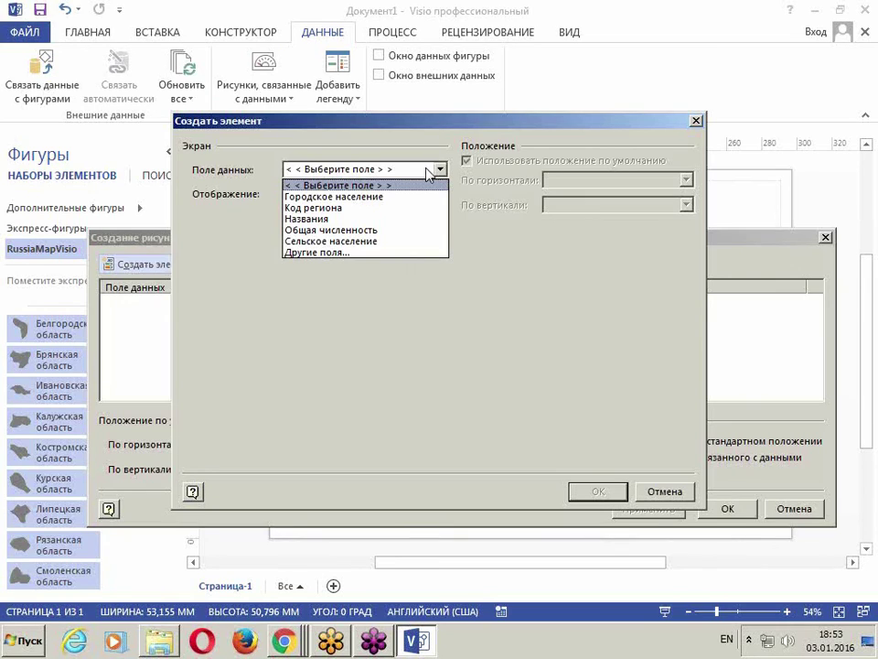
{"action": "left_click", "coordinate": [373, 230]}
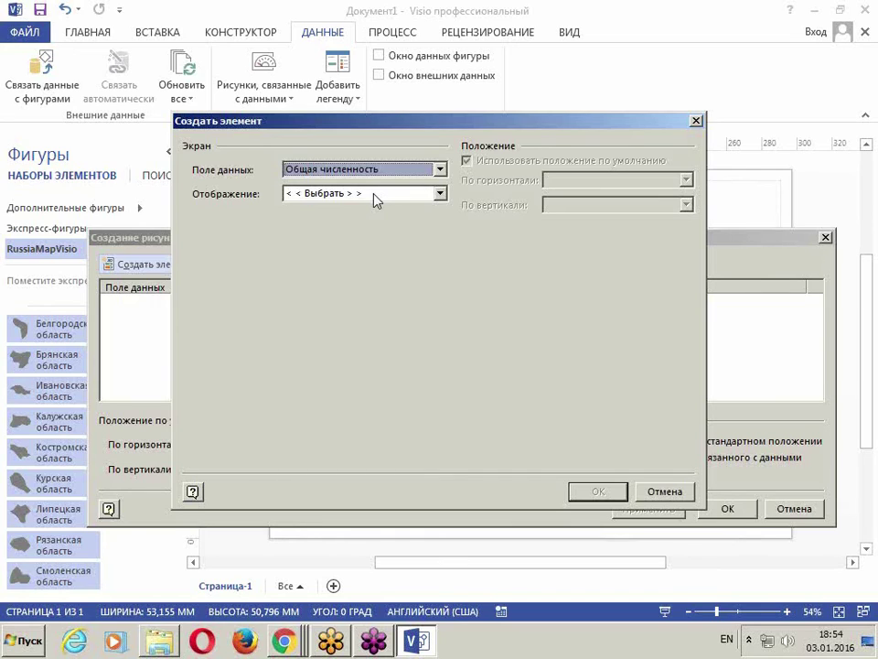
{"action": "left_click", "coordinate": [374, 194]}
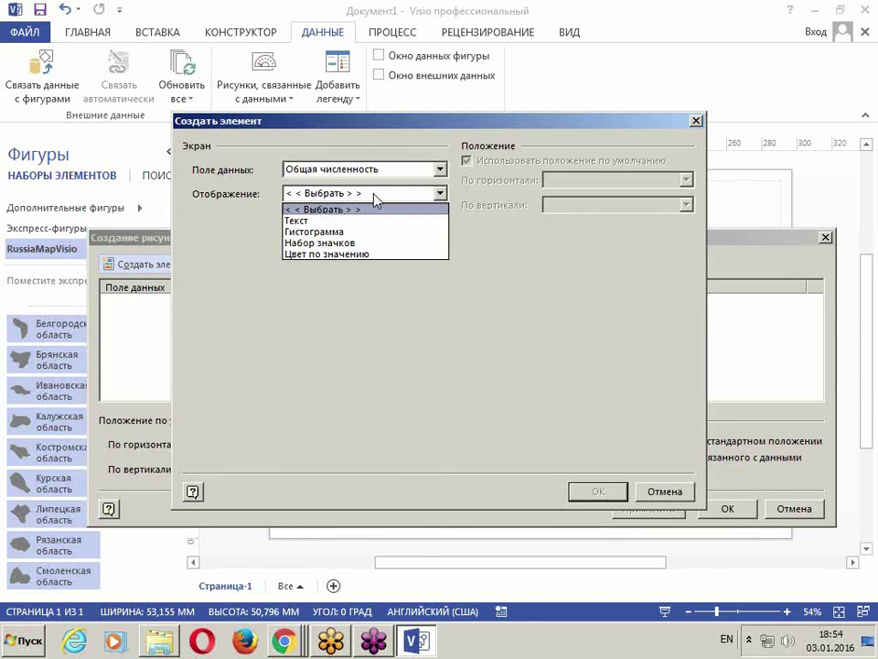
{"action": "left_click", "coordinate": [332, 255]}
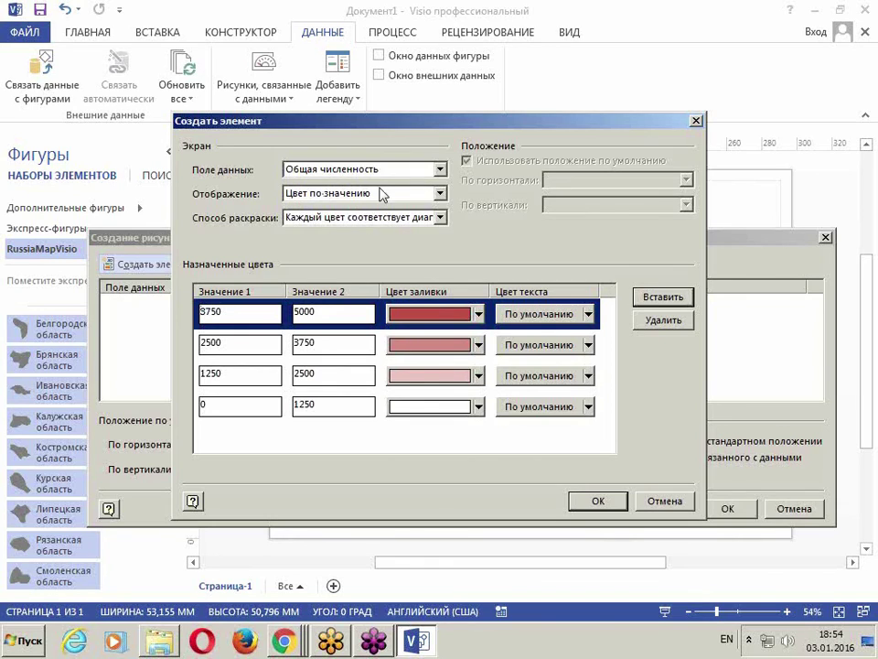
{"action": "left_click", "coordinate": [615, 506]}
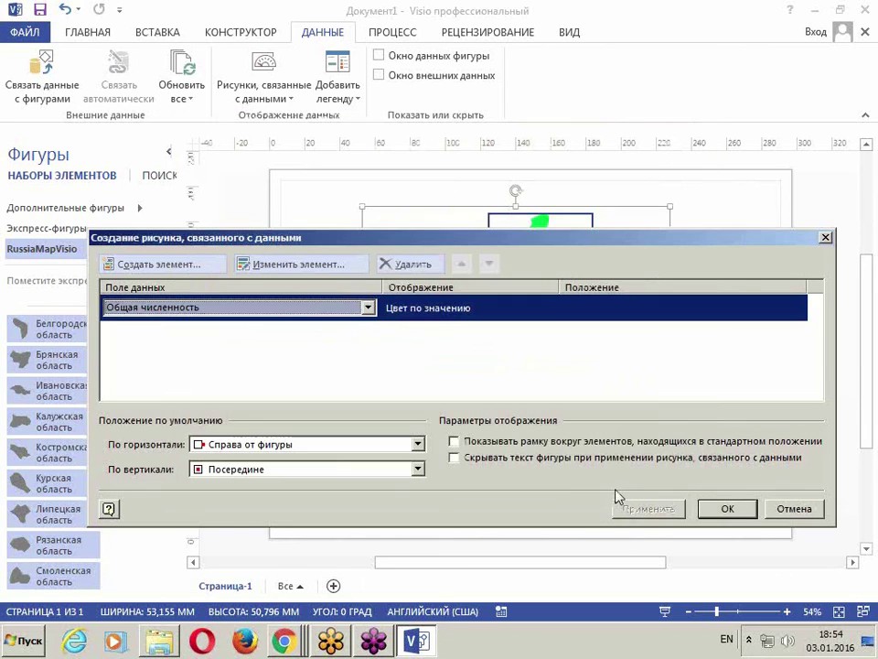
{"action": "left_click", "coordinate": [723, 508]}
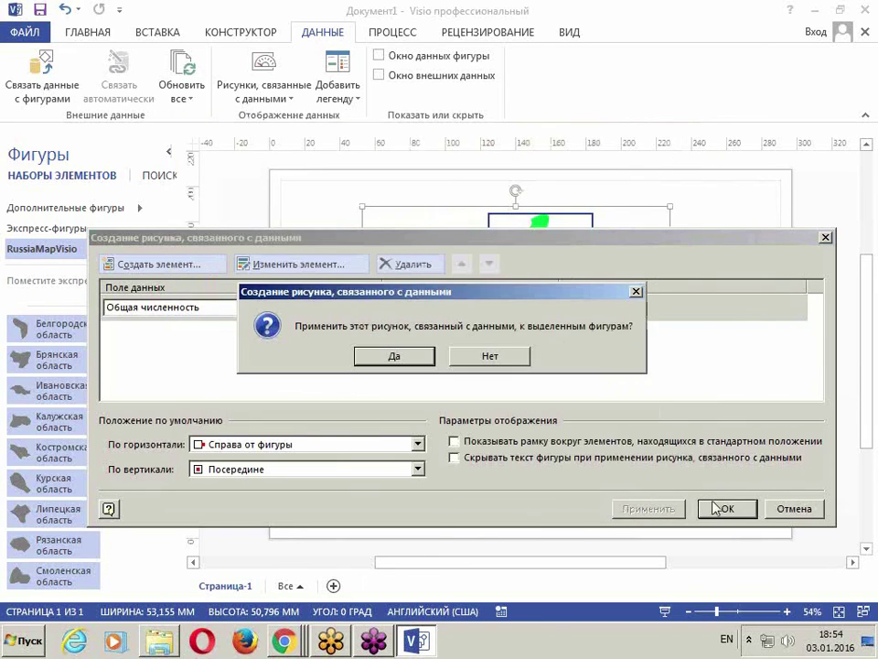
{"action": "left_click", "coordinate": [411, 357]}
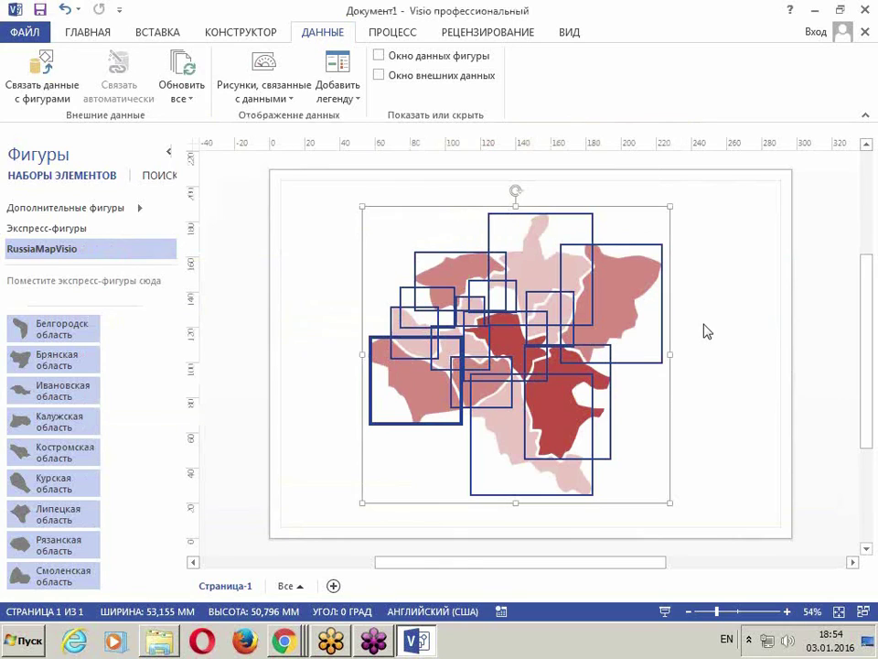
- Show the shape data window and compare the linked population of Башкортостан, Татарстан, Пензенская and Ульяновская области, Марий Эл and Мордовия with their map colours
{"action": "left_click", "coordinate": [563, 403]}
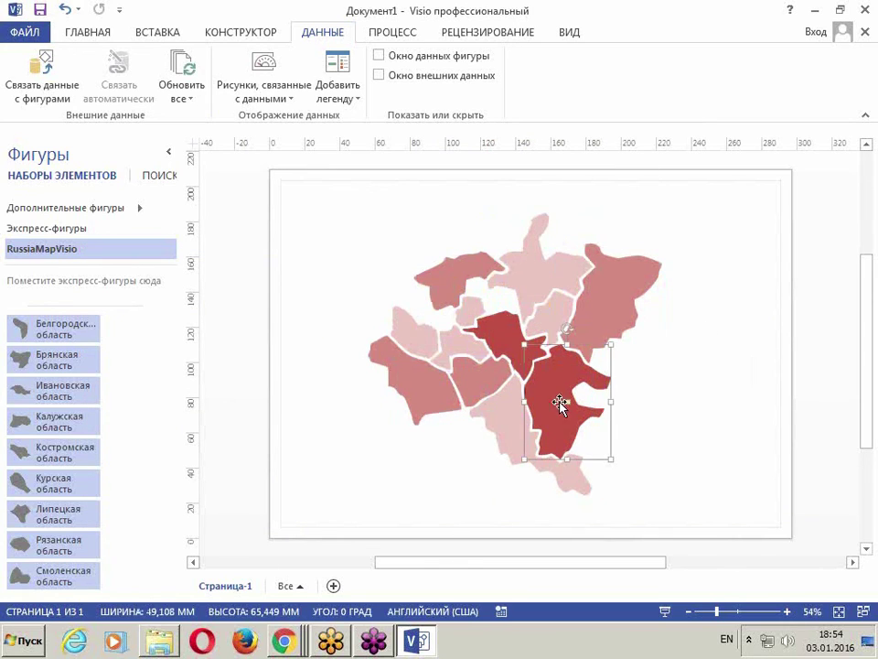
{"action": "left_click", "coordinate": [412, 78]}
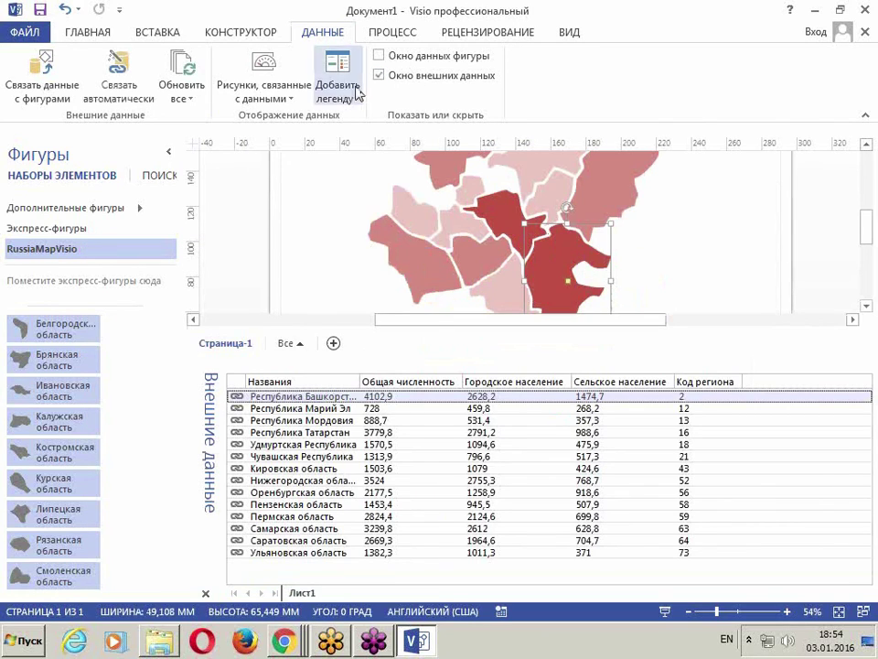
{"action": "left_click", "coordinate": [379, 76]}
{"action": "left_click", "coordinate": [379, 55]}
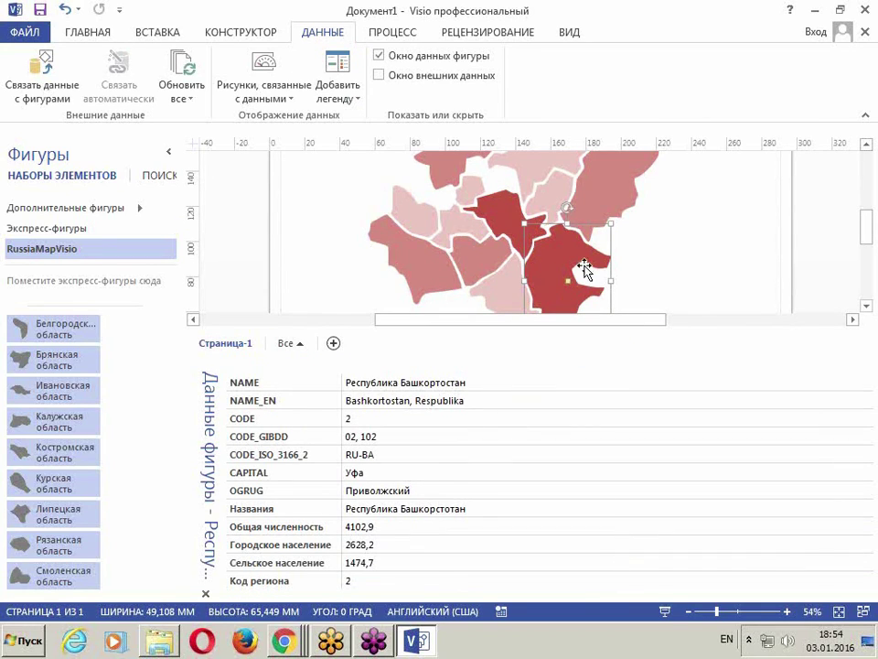
{"action": "left_click", "coordinate": [492, 207]}
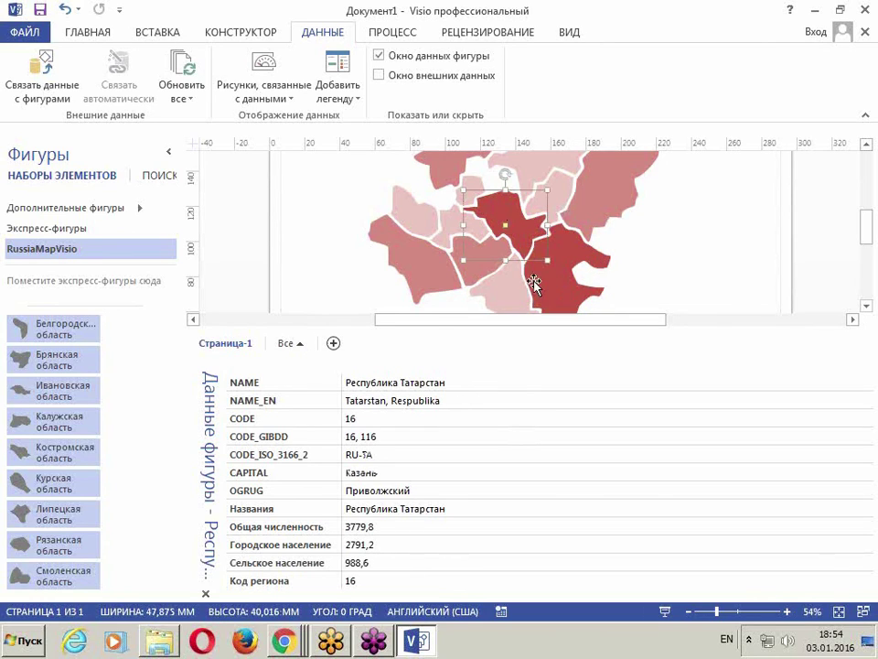
{"action": "left_click", "coordinate": [424, 212]}
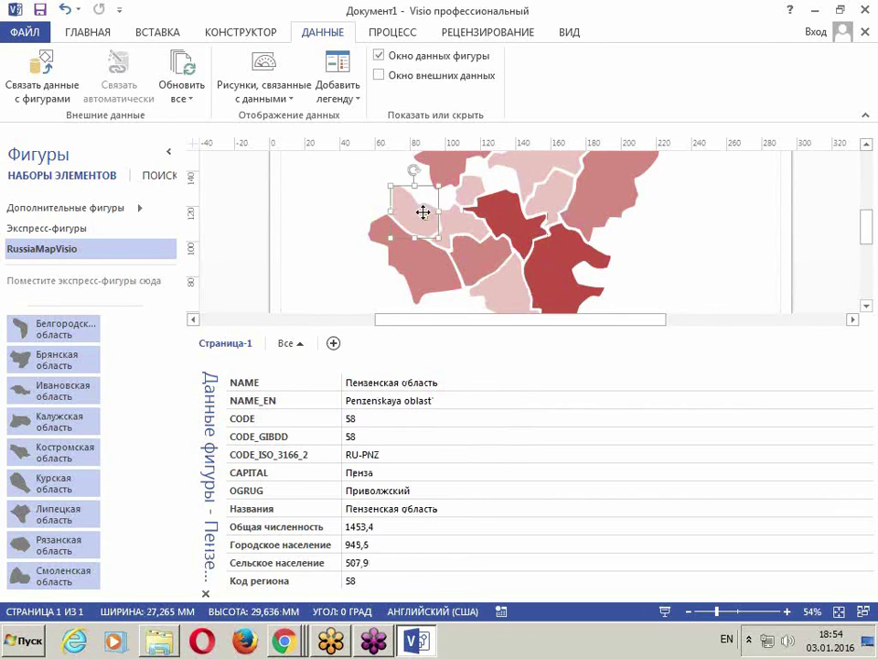
{"action": "left_click", "coordinate": [458, 224]}
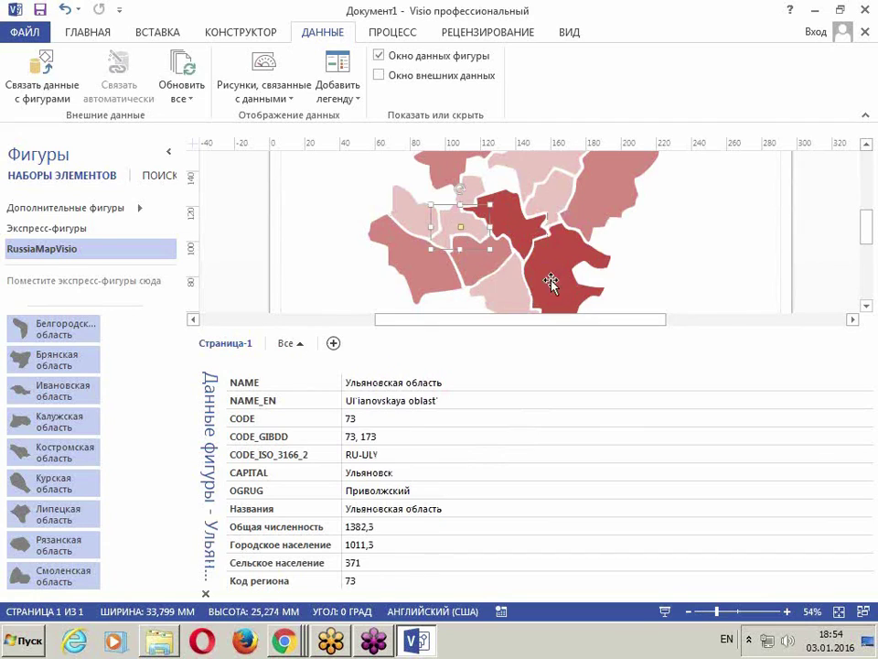
{"action": "scroll", "coordinate": [549, 283], "scroll_direction": "up", "scroll_amount": 3}
{"action": "left_click", "coordinate": [496, 292]}
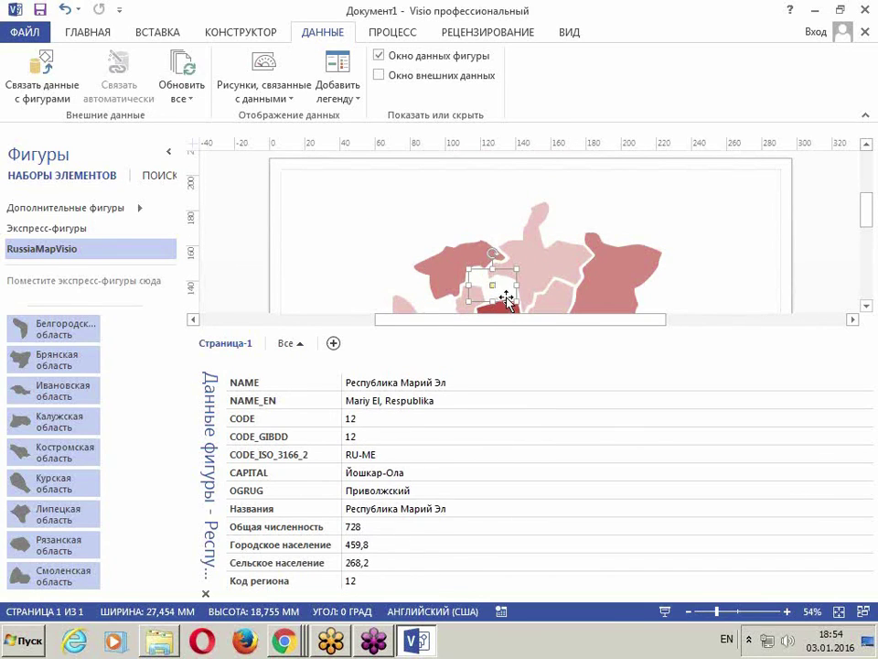
{"action": "scroll", "coordinate": [501, 279], "scroll_direction": "down", "scroll_amount": 2}
{"action": "left_click", "coordinate": [422, 247]}
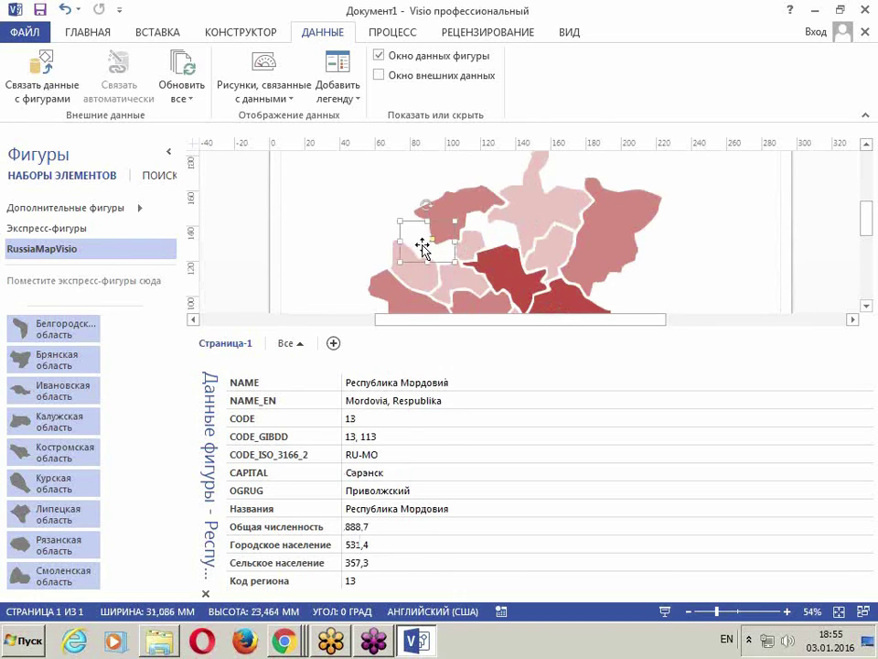
{"action": "scroll", "coordinate": [457, 265], "scroll_direction": "down", "scroll_amount": 1}
{"action": "scroll", "coordinate": [484, 284], "scroll_direction": "up", "scroll_amount": 1}
- Review the colour ranges assigned to Общая численность in the data graphic without changing them, and close the shape data window
{"action": "left_click", "coordinate": [265, 97]}
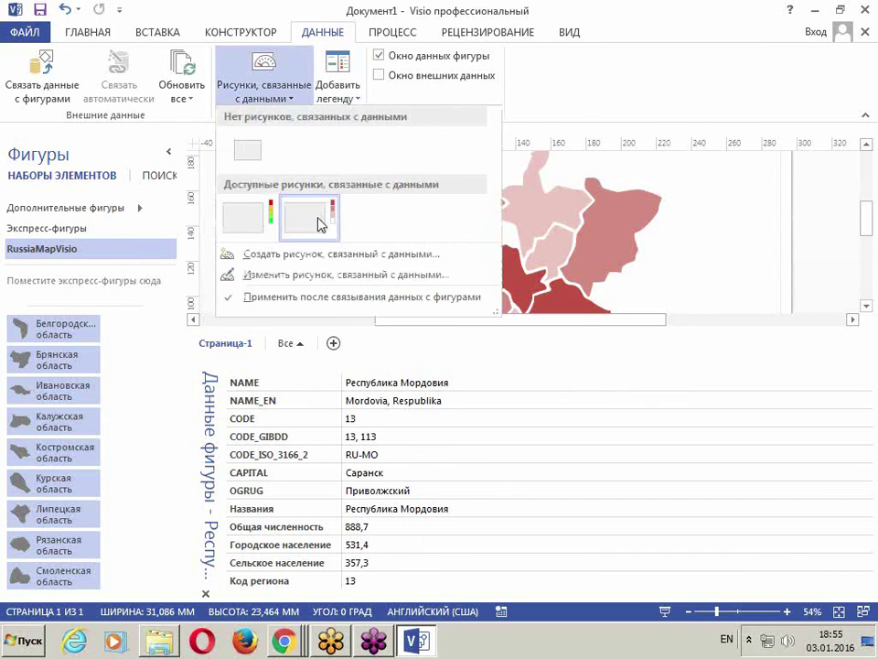
{"action": "left_click", "coordinate": [345, 274]}
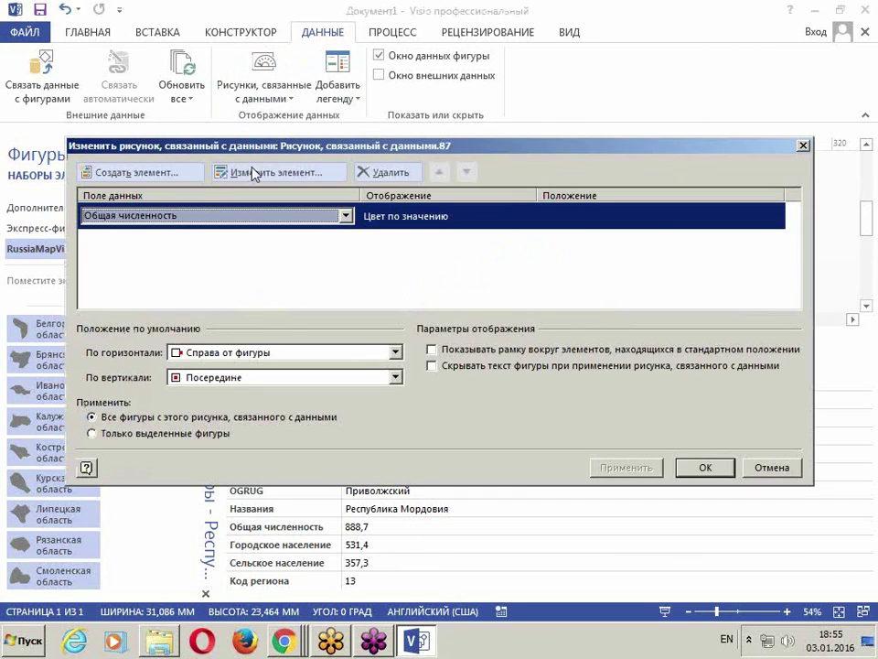
{"action": "left_click", "coordinate": [292, 174]}
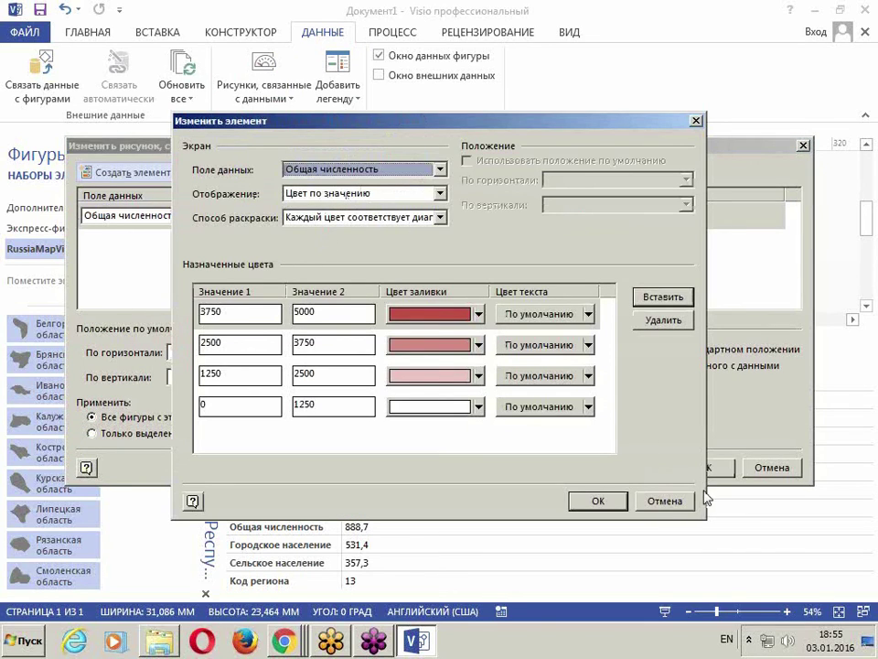
{"action": "left_click", "coordinate": [667, 501]}
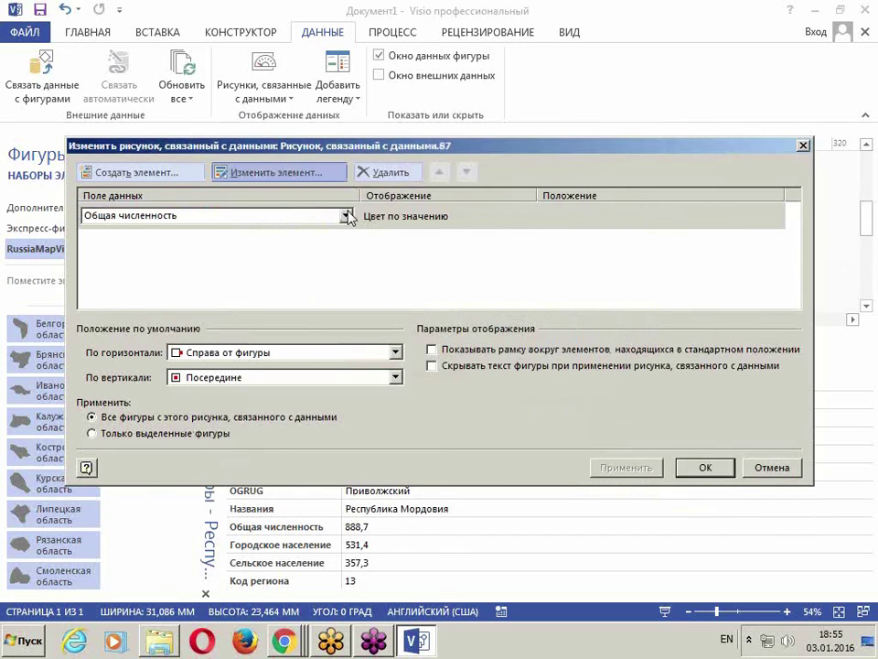
{"action": "left_click", "coordinate": [771, 468]}
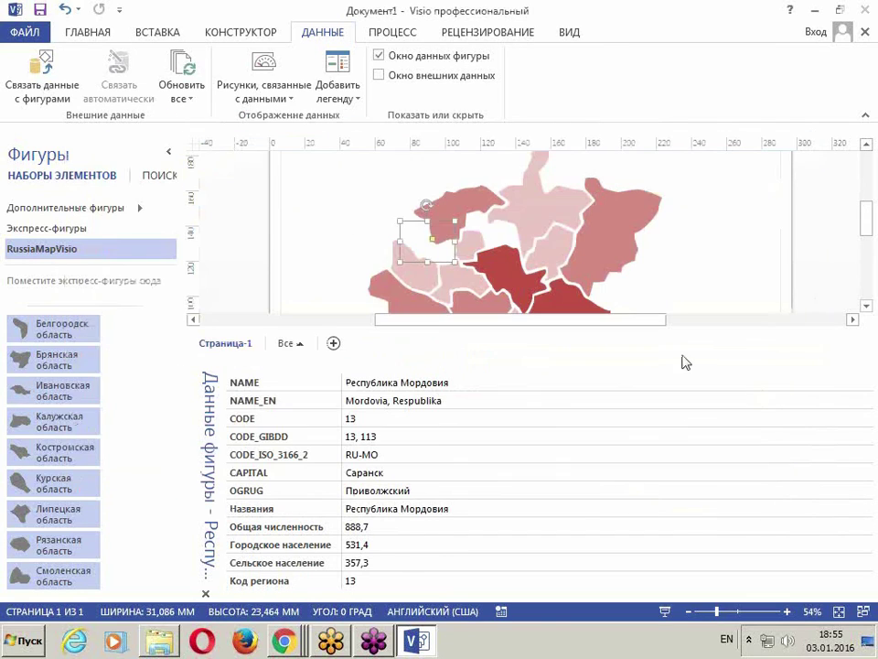
{"action": "left_click", "coordinate": [692, 229]}
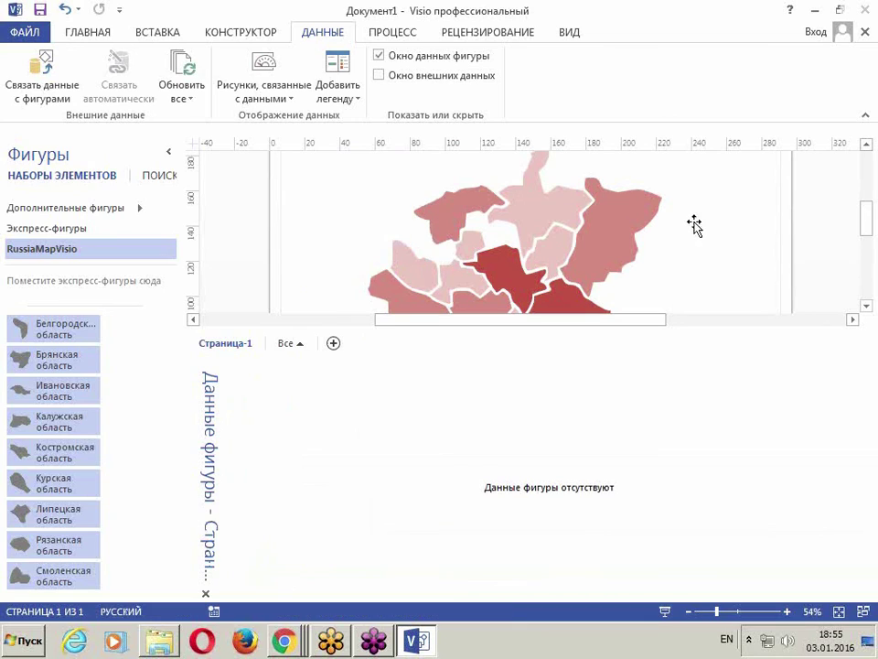
{"action": "left_click", "coordinate": [205, 593]}
{"action": "scroll", "coordinate": [766, 482], "scroll_direction": "down", "scroll_amount": 1}
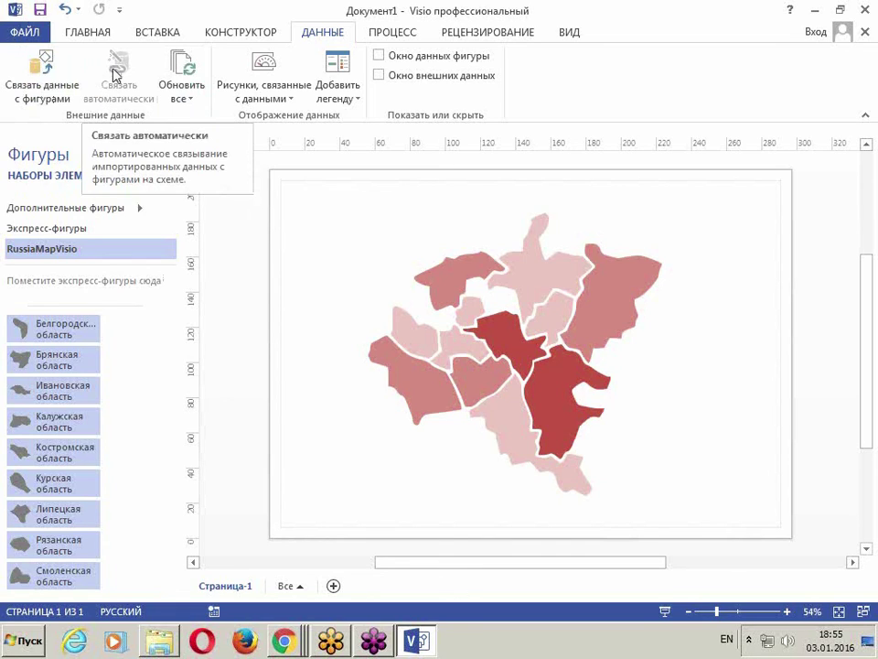
- Refresh all linked data from the source and save the drawing as rfhns in the Семинар VISIO folder
{"action": "left_click", "coordinate": [183, 66]}
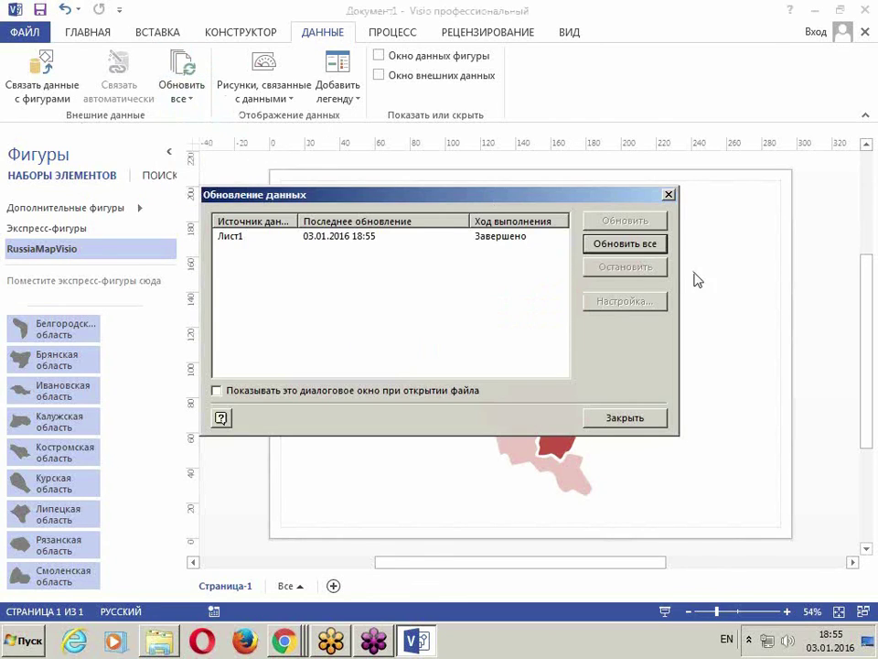
{"action": "left_click", "coordinate": [670, 195]}
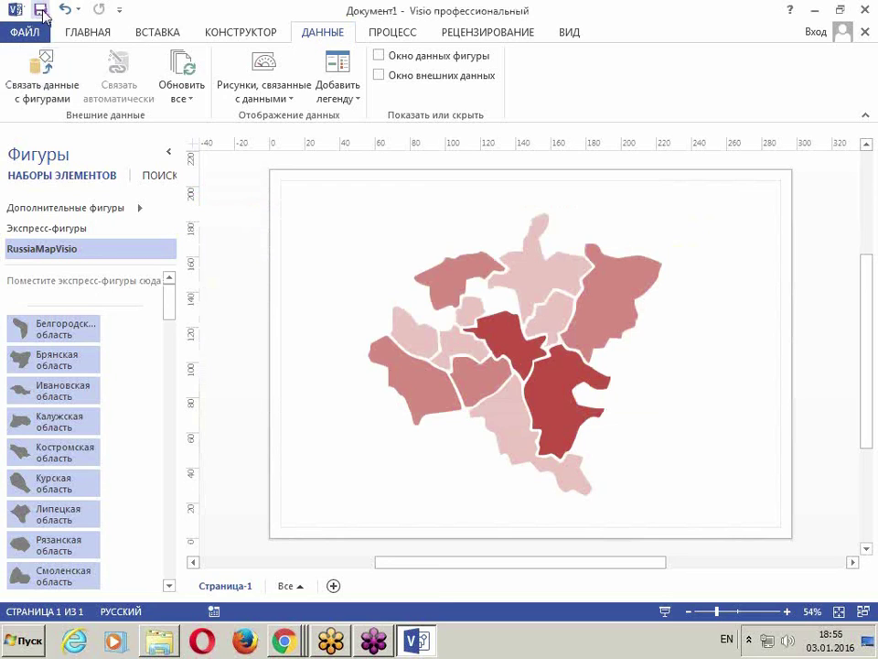
{"action": "left_click", "coordinate": [41, 13]}
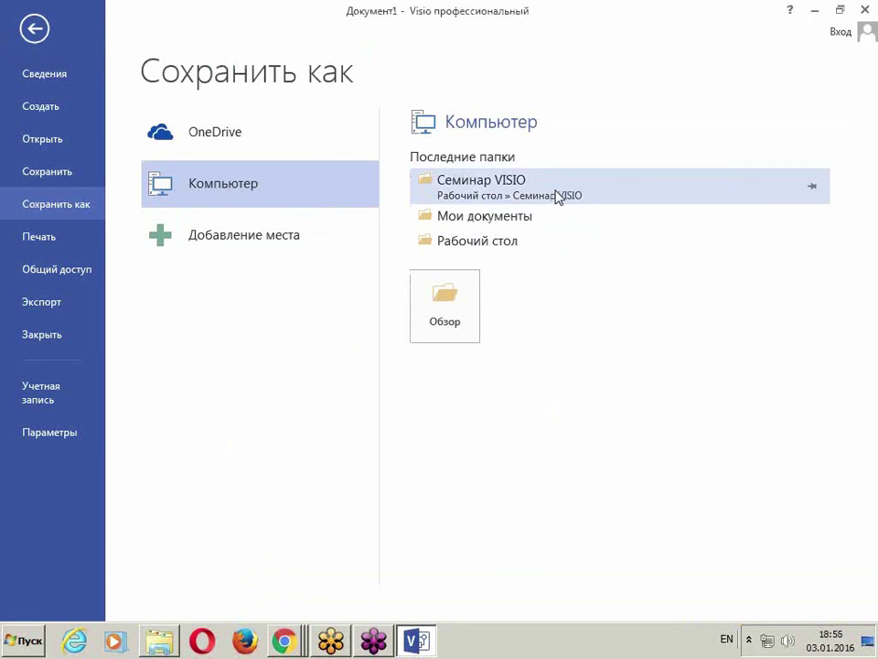
{"action": "left_click", "coordinate": [558, 193]}
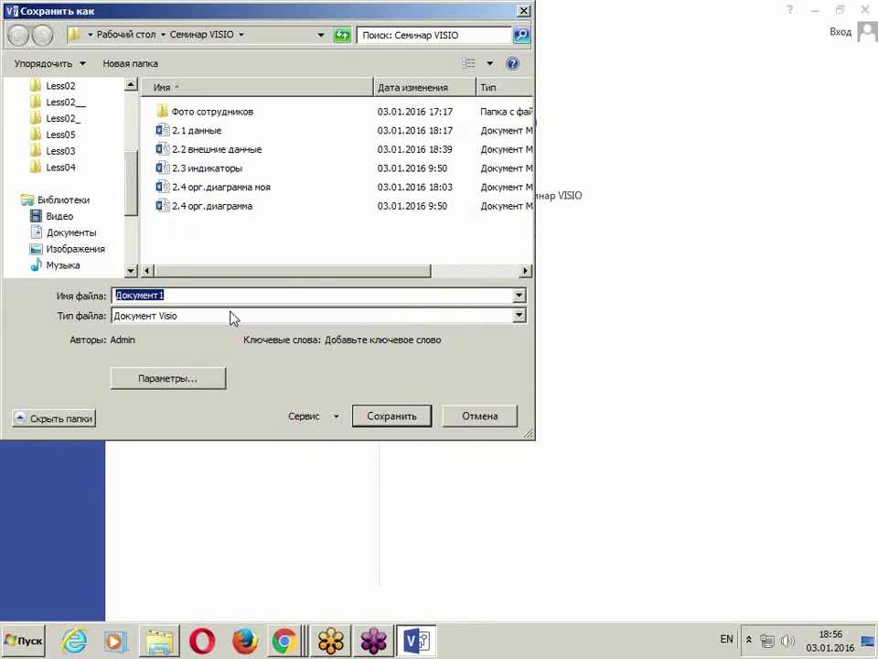
{"action": "type", "text": "rfhns"}
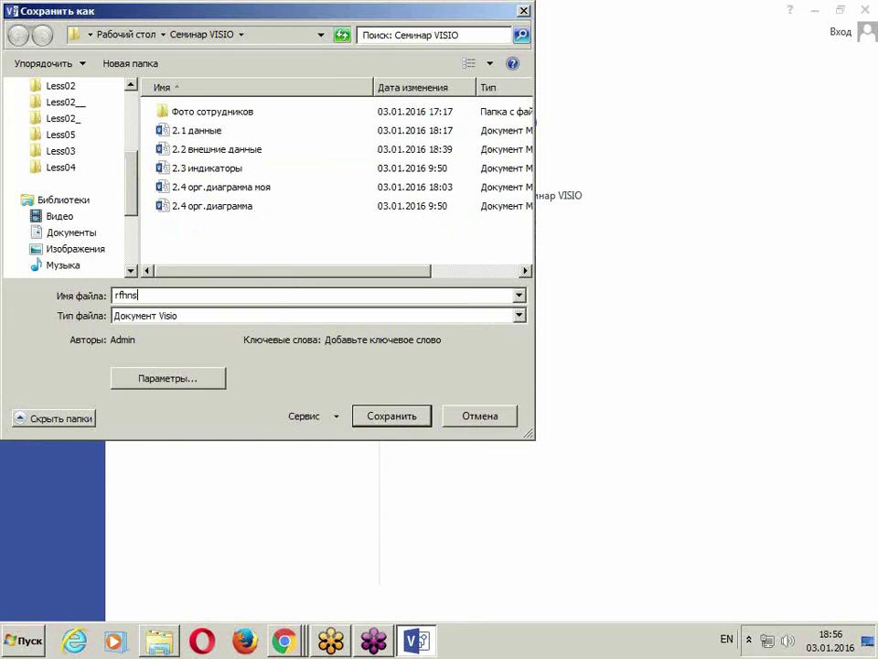
{"action": "key", "text": "Return"}
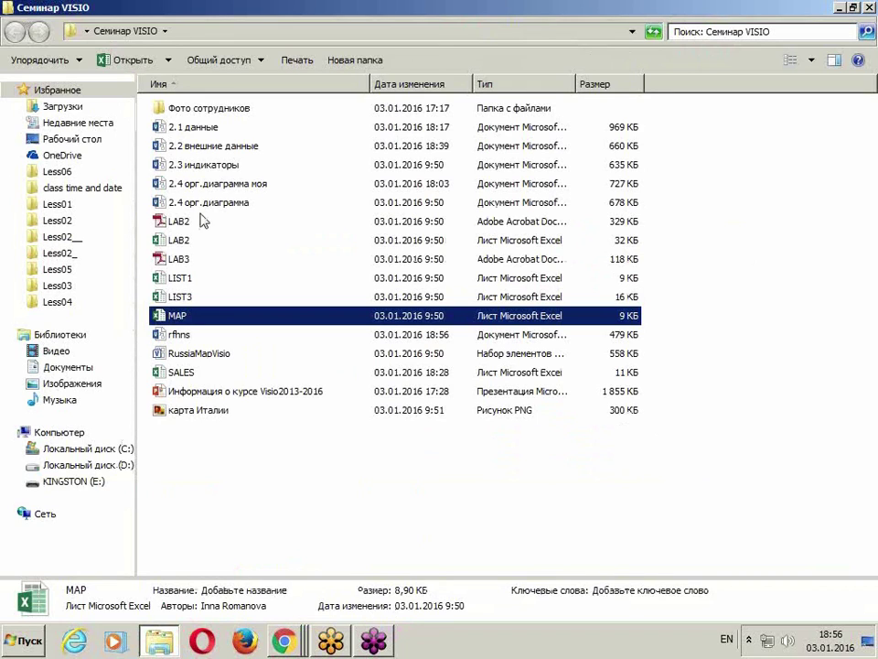
- Open the LAB2 PDF from the Семинар VISIO folder, maximize it and examine the sample Italy map with its legend
{"action": "double_click", "coordinate": [172, 224]}
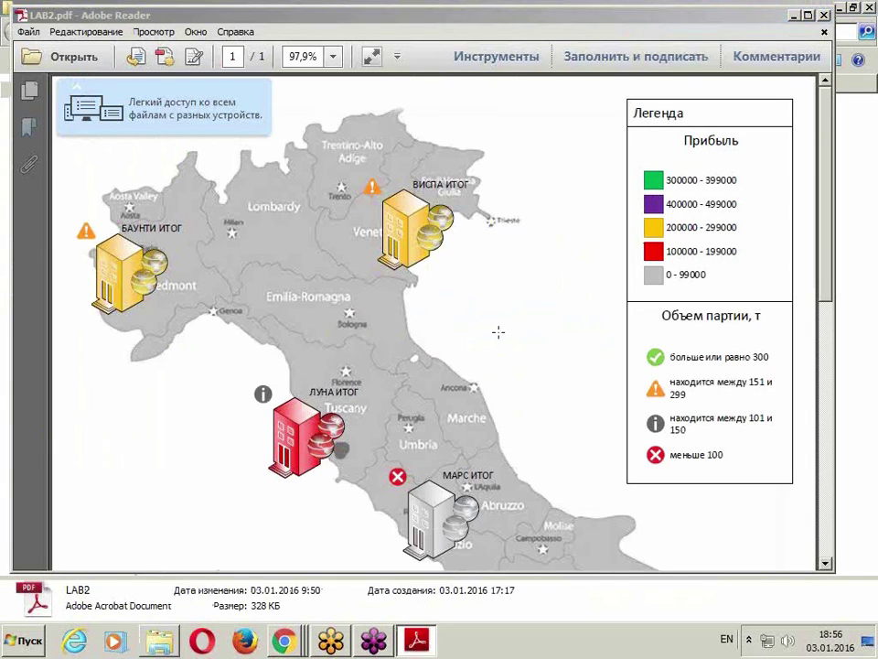
{"action": "double_click", "coordinate": [258, 18]}
{"action": "scroll", "coordinate": [458, 302], "scroll_direction": "down", "scroll_amount": 10}
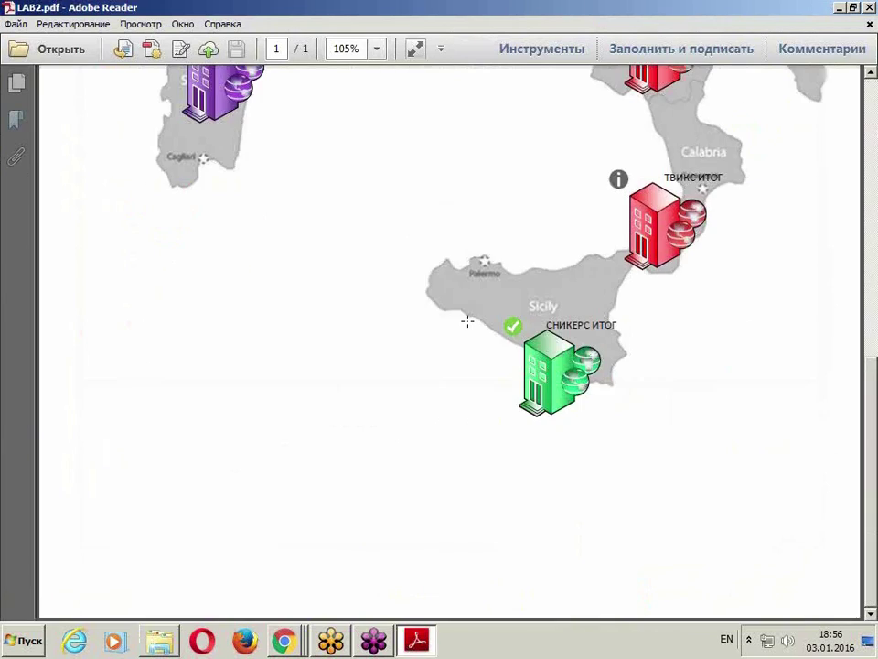
{"action": "scroll", "coordinate": [451, 312], "scroll_direction": "up", "scroll_amount": 10}
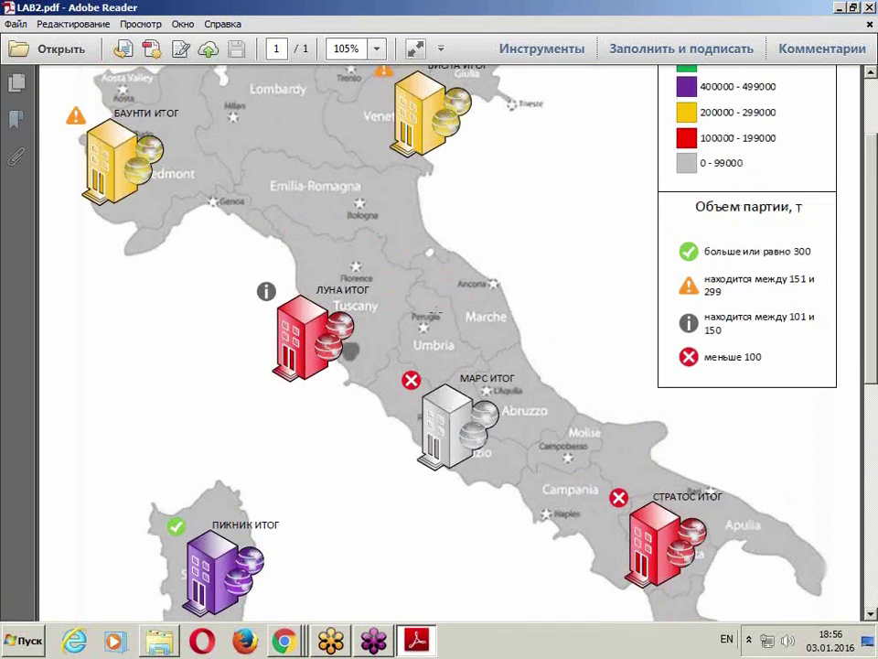
- Examine the product markers and icons across the LAB2 sample map from northern Italy to Sicily, and close the PDF
{"action": "scroll", "coordinate": [429, 316], "scroll_direction": "up", "scroll_amount": 2}
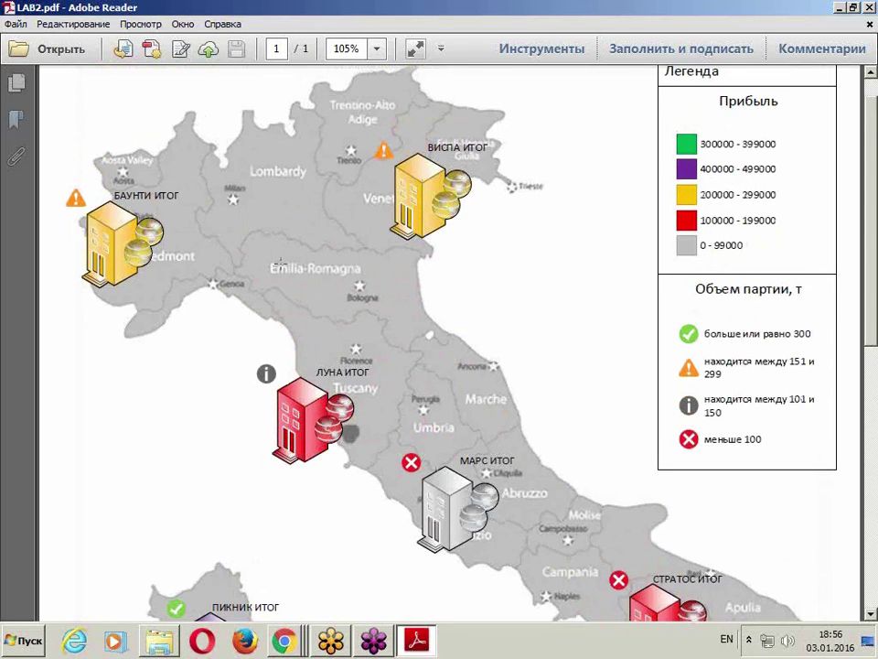
{"action": "scroll", "coordinate": [280, 263], "scroll_direction": "down", "scroll_amount": 8}
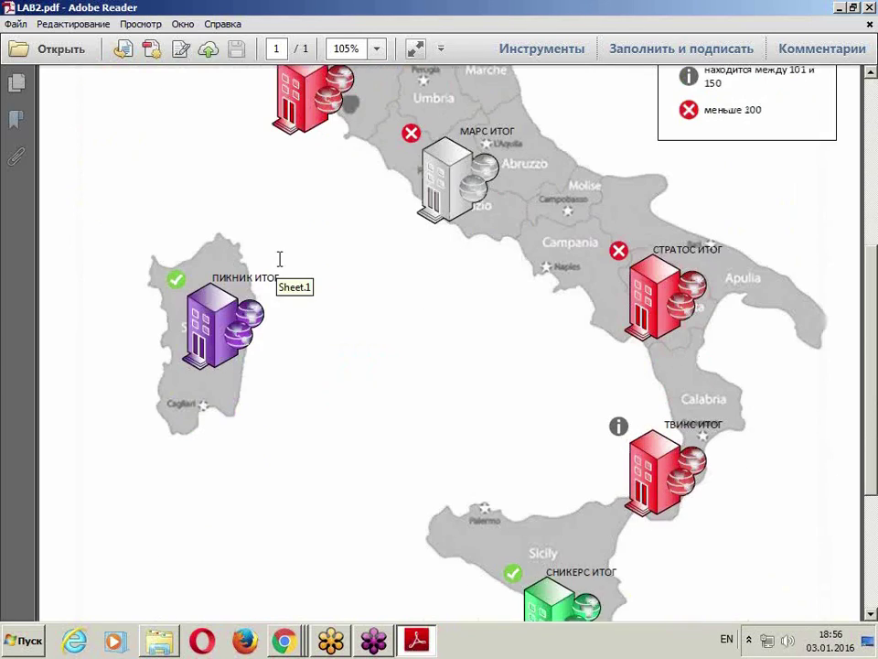
{"action": "scroll", "coordinate": [284, 261], "scroll_direction": "down", "scroll_amount": 3}
{"action": "scroll", "coordinate": [285, 261], "scroll_direction": "up", "scroll_amount": 8}
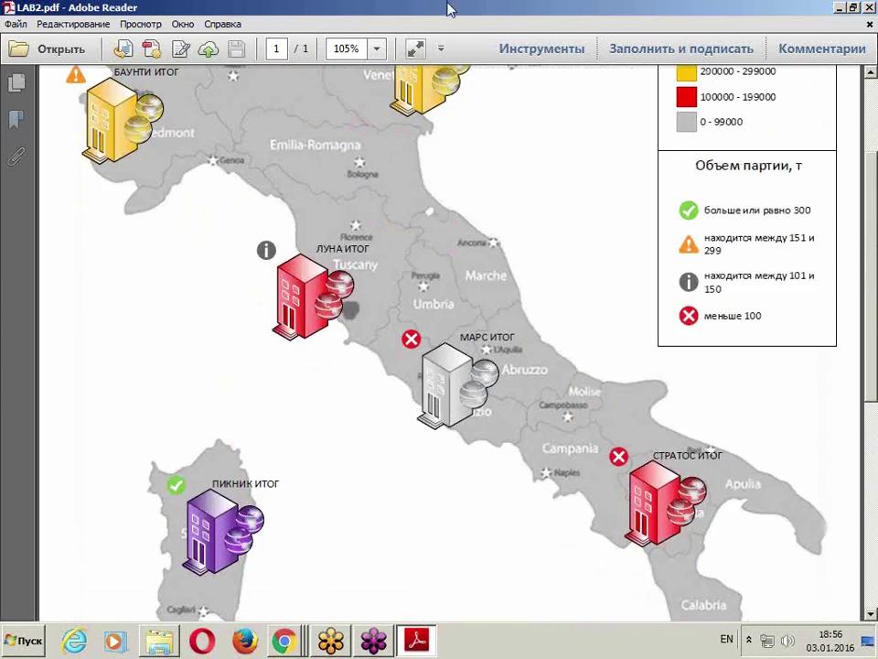
{"action": "scroll", "coordinate": [506, 205], "scroll_direction": "up", "scroll_amount": 4}
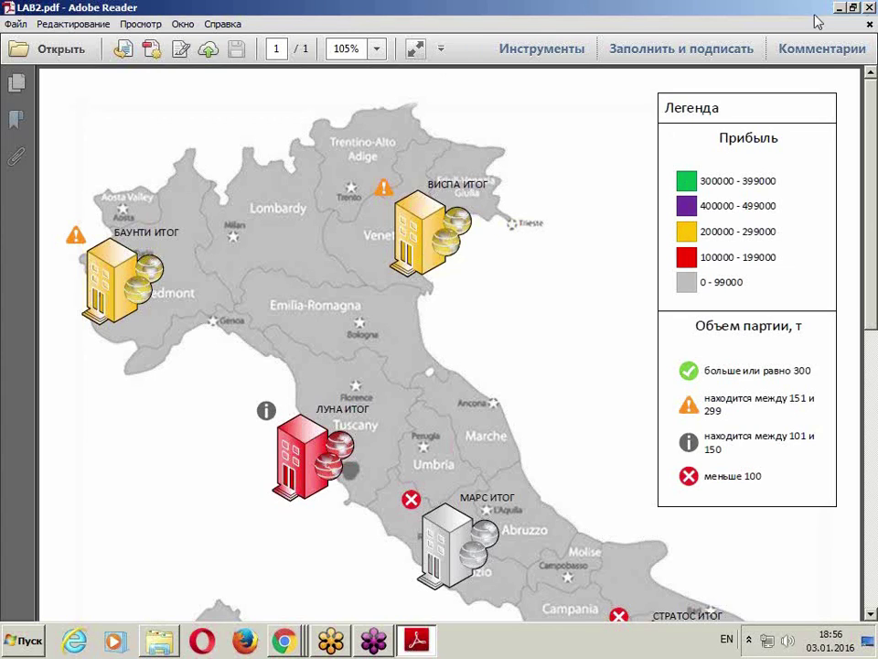
{"action": "key", "text": "ctrl+q"}
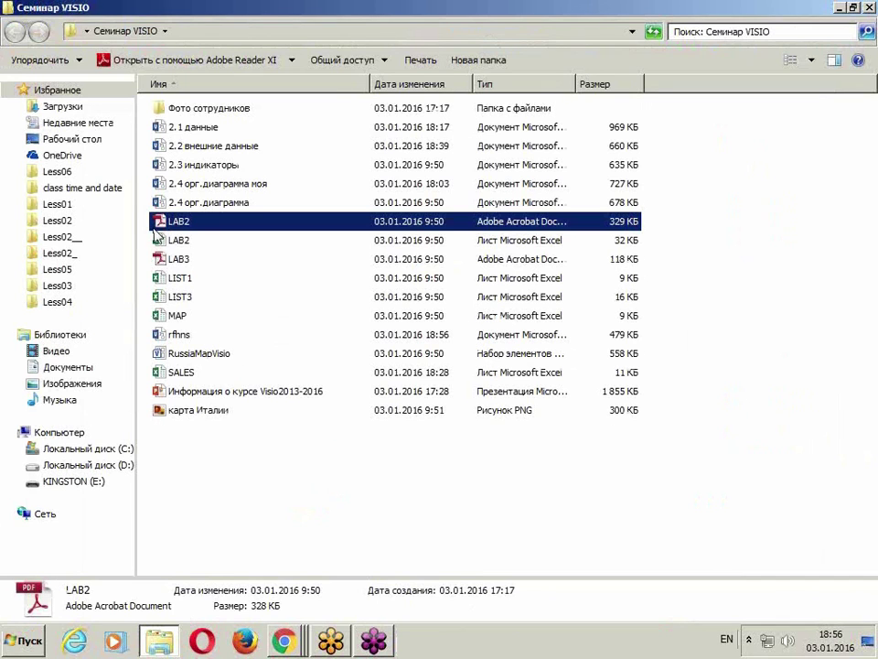
- Open the LAB2 Excel workbook, review the product subtotals for batch volume, costs, revenue and profit, and close it
{"action": "left_click", "coordinate": [175, 242]}
{"action": "double_click", "coordinate": [176, 242]}
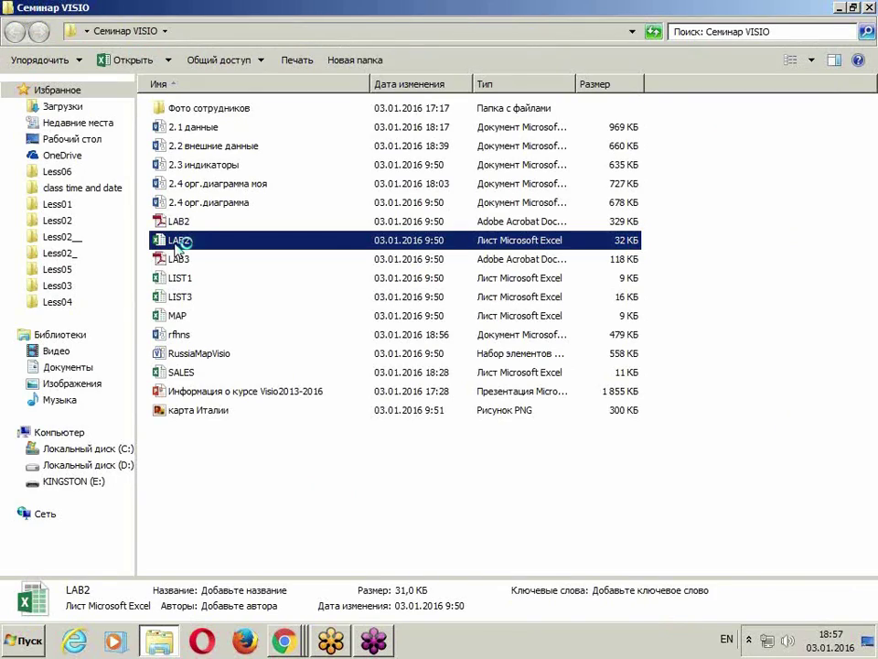
{"action": "scroll", "coordinate": [346, 332], "scroll_direction": "down", "scroll_amount": 5}
{"action": "scroll", "coordinate": [346, 332], "scroll_direction": "down", "scroll_amount": 3}
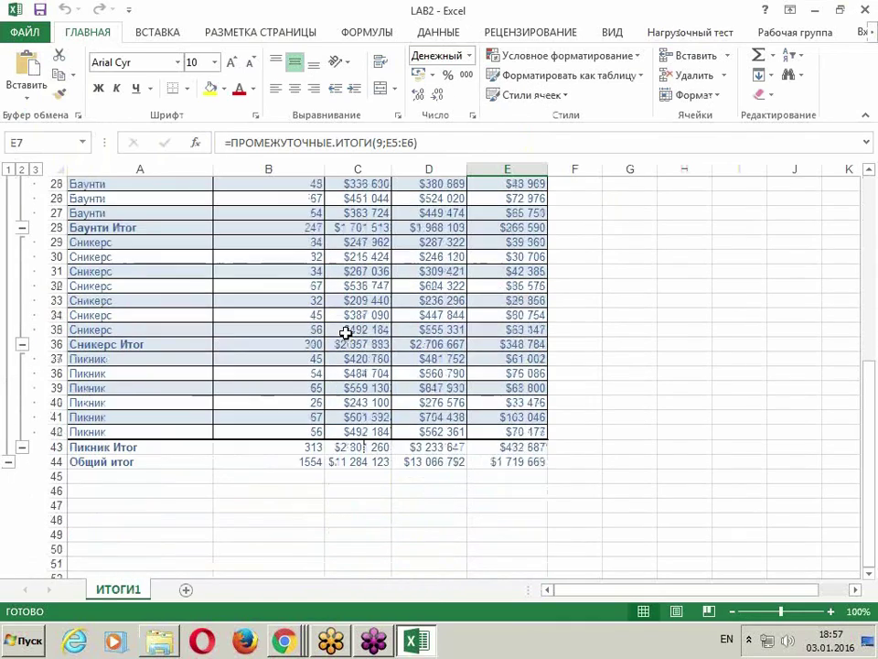
{"action": "scroll", "coordinate": [348, 330], "scroll_direction": "up", "scroll_amount": 8}
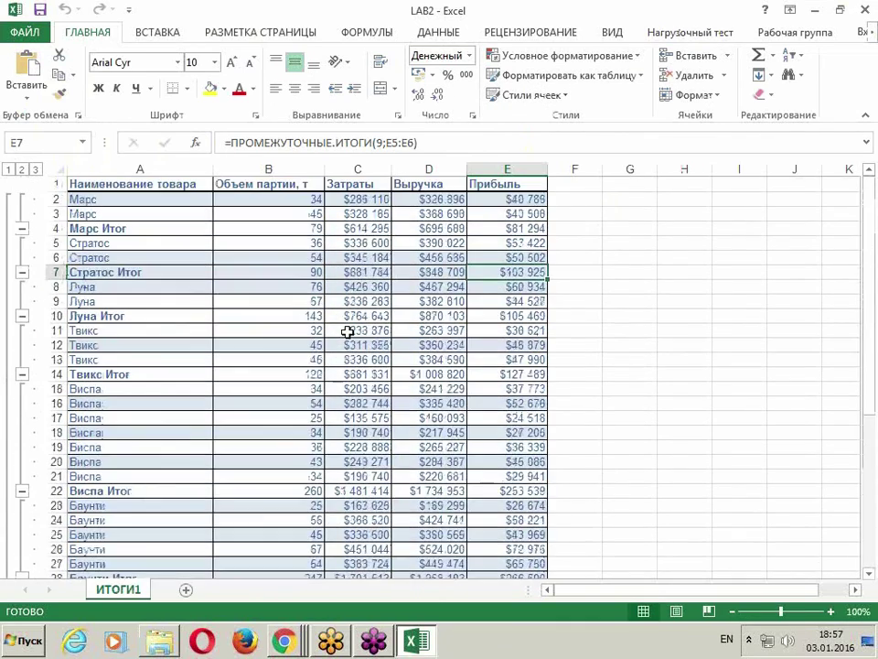
{"action": "left_click", "coordinate": [865, 9]}
- Reopen the LAB2 PDF to check the sample map against the workbook's product totals, and close it
{"action": "double_click", "coordinate": [157, 222]}
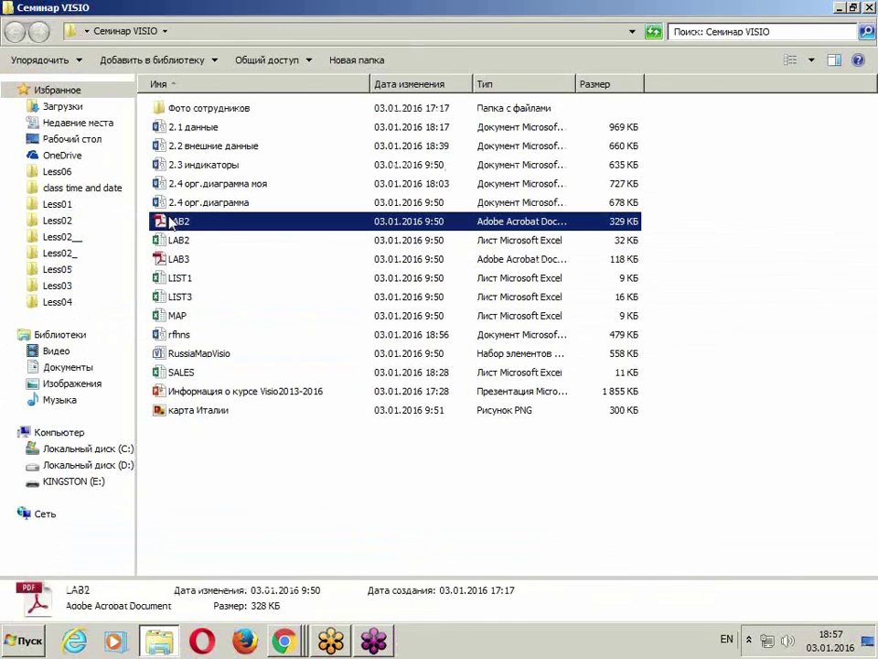
{"action": "scroll", "coordinate": [349, 239], "scroll_direction": "down", "scroll_amount": 6}
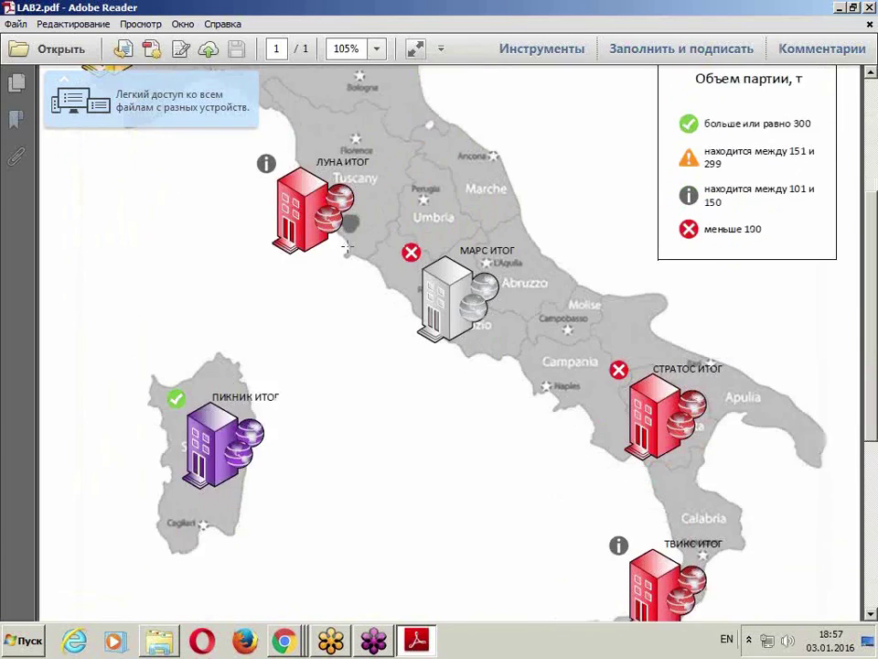
{"action": "scroll", "coordinate": [357, 229], "scroll_direction": "up", "scroll_amount": 5}
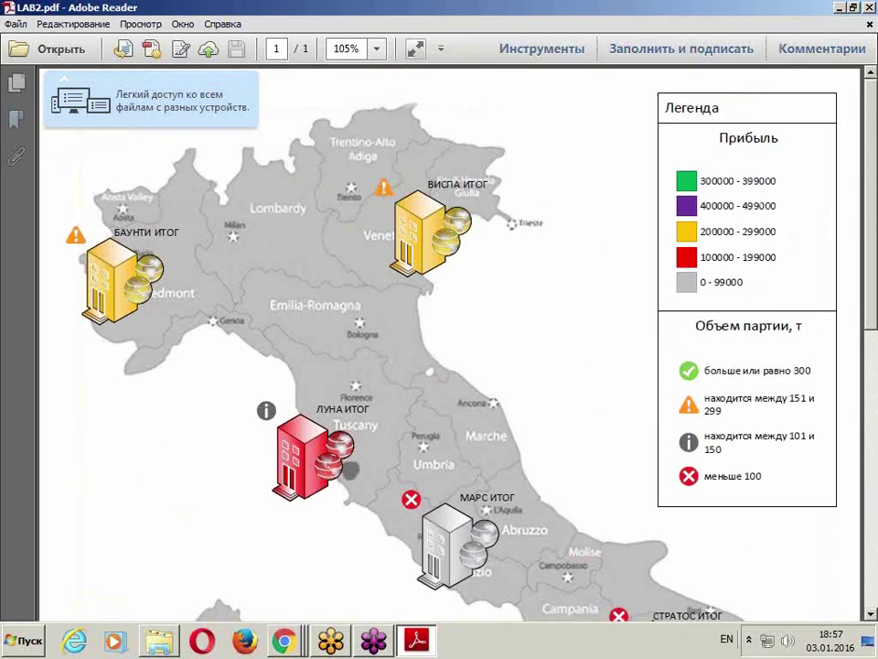
{"action": "left_click", "coordinate": [869, 8]}
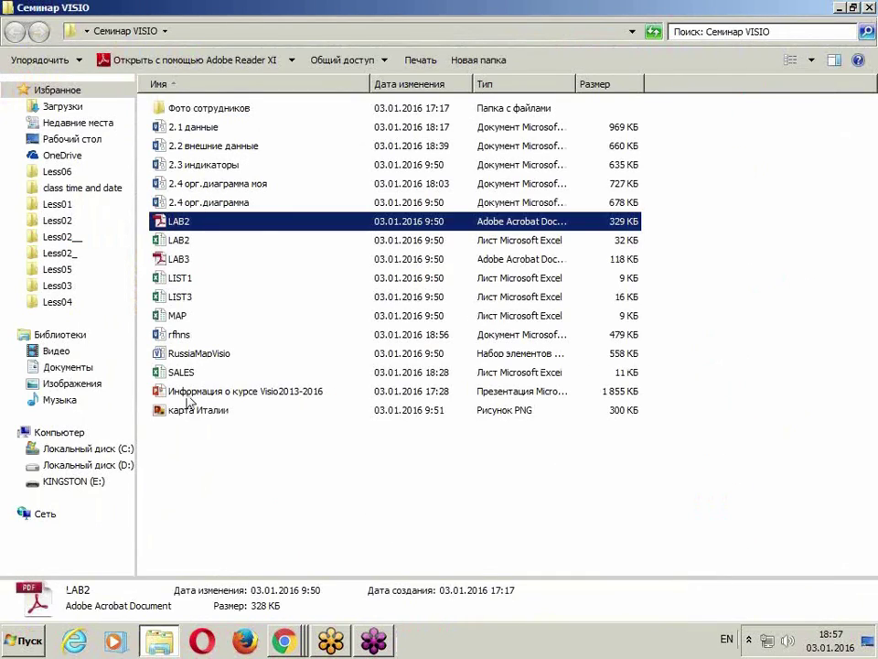
- Open the карта Италии picture, view it maximized, and close it
{"action": "double_click", "coordinate": [172, 414]}
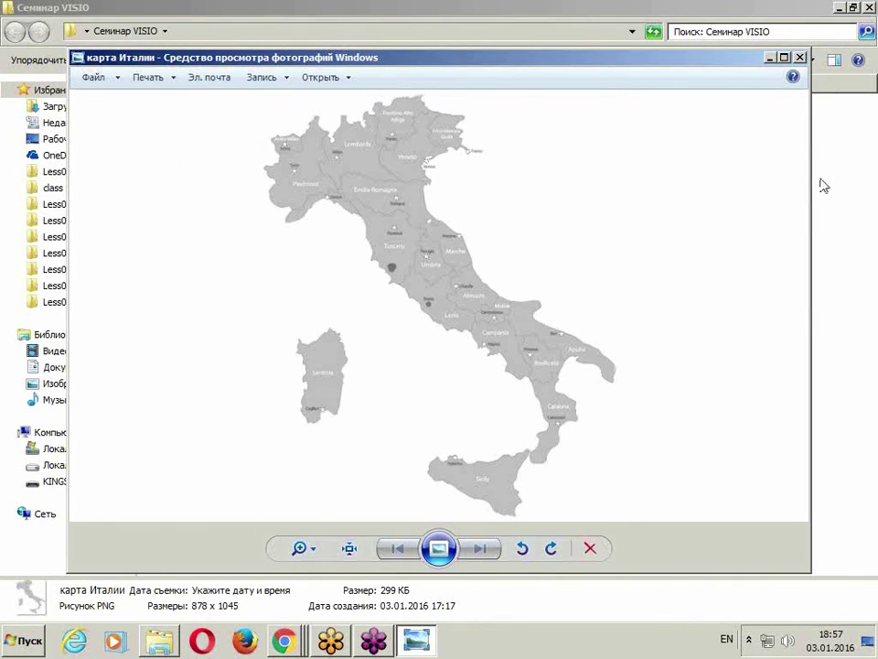
{"action": "double_click", "coordinate": [240, 59]}
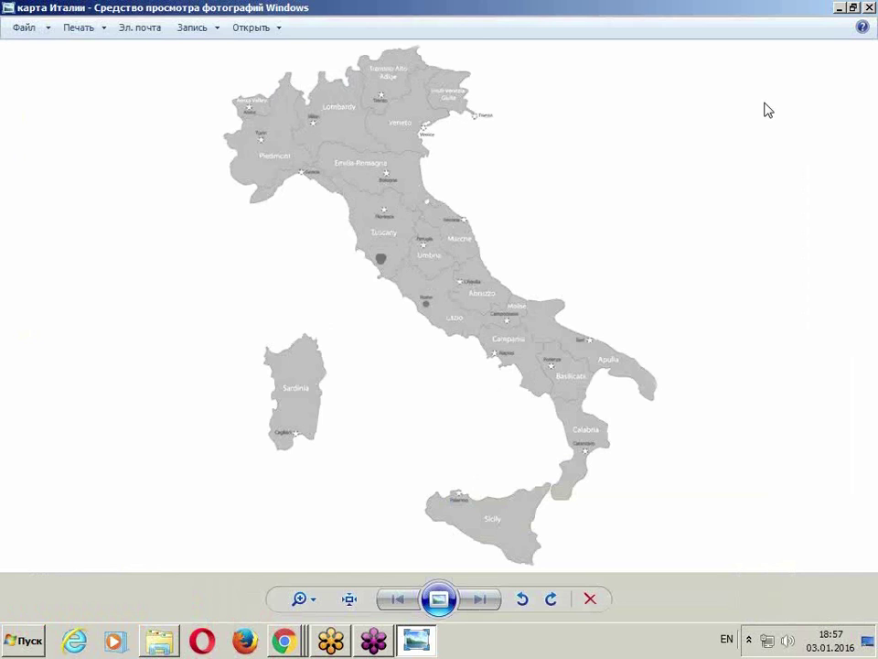
{"action": "left_click", "coordinate": [869, 7]}
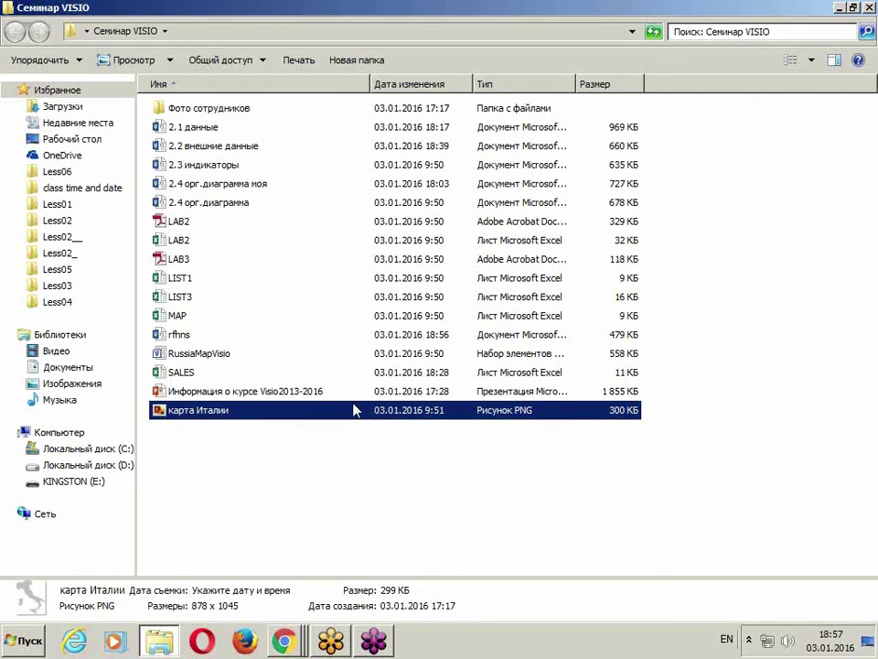
{"action": "left_click", "coordinate": [266, 445]}
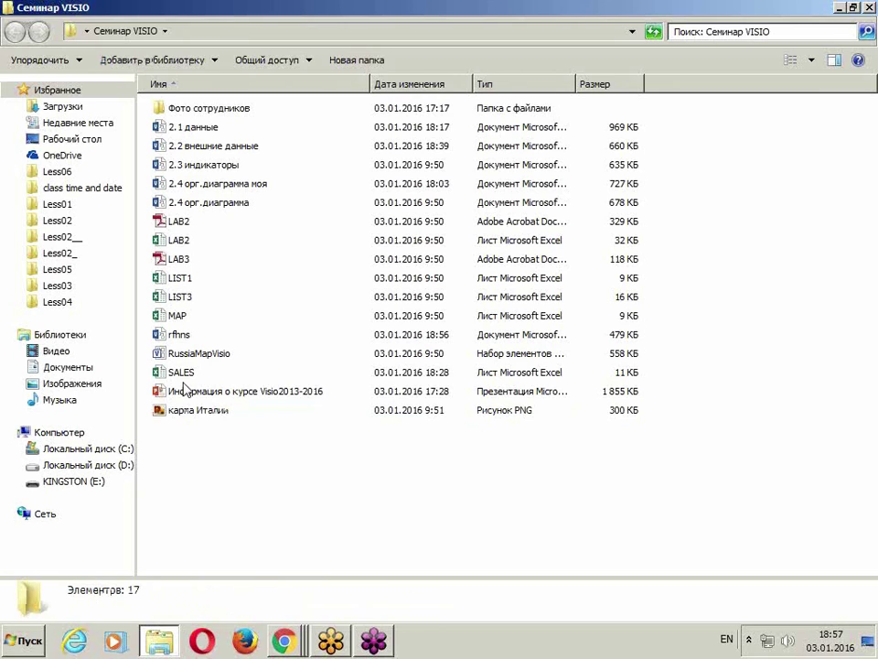
- Open the LIST3 workbook, review the employee list with its Title and Reports_To columns, and close it
{"action": "double_click", "coordinate": [182, 298]}
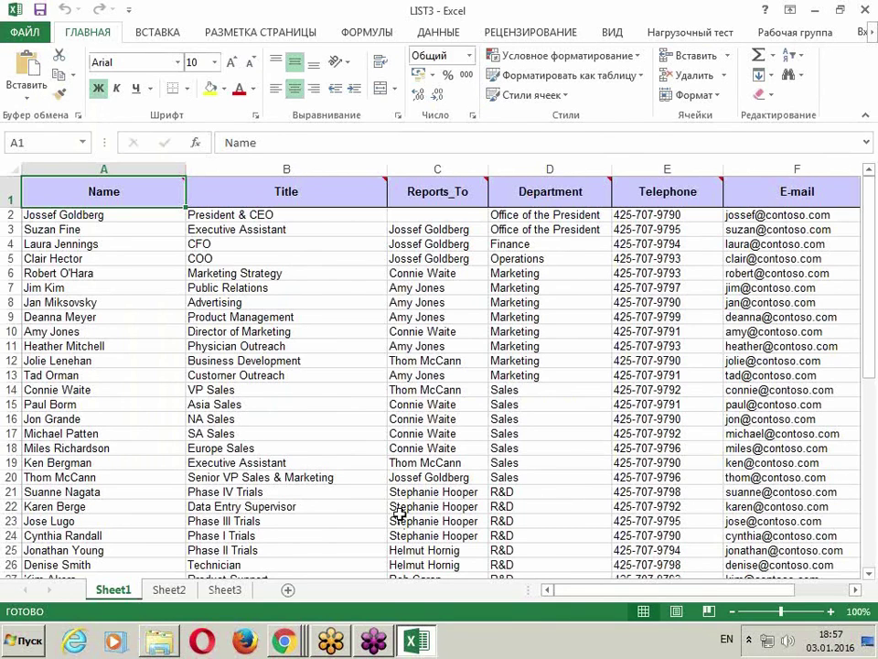
{"action": "scroll", "coordinate": [401, 503], "scroll_direction": "down", "scroll_amount": 2}
{"action": "scroll", "coordinate": [391, 482], "scroll_direction": "up", "scroll_amount": 2}
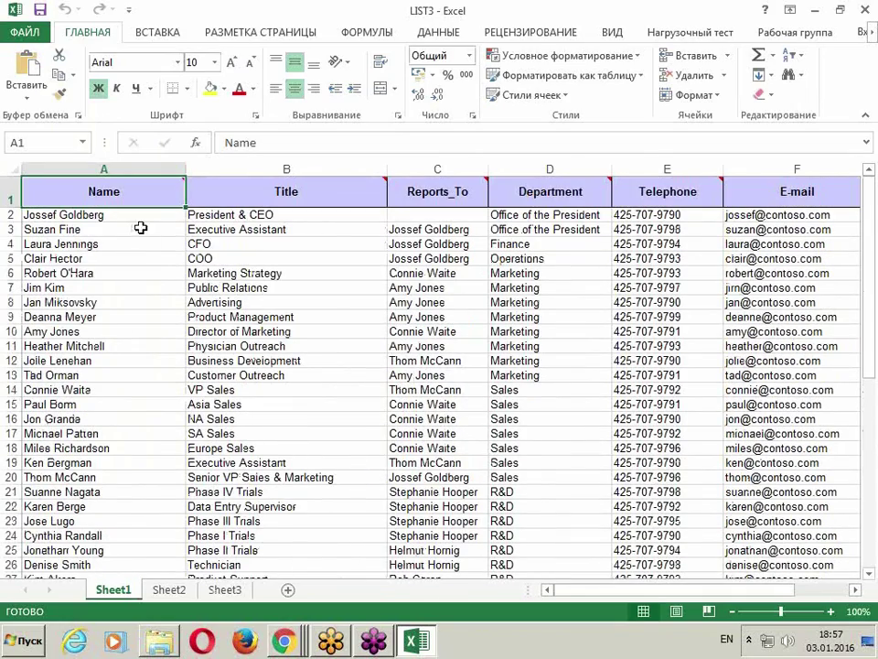
{"action": "left_click", "coordinate": [269, 185]}
{"action": "left_click", "coordinate": [430, 196]}
{"action": "left_click", "coordinate": [271, 191]}
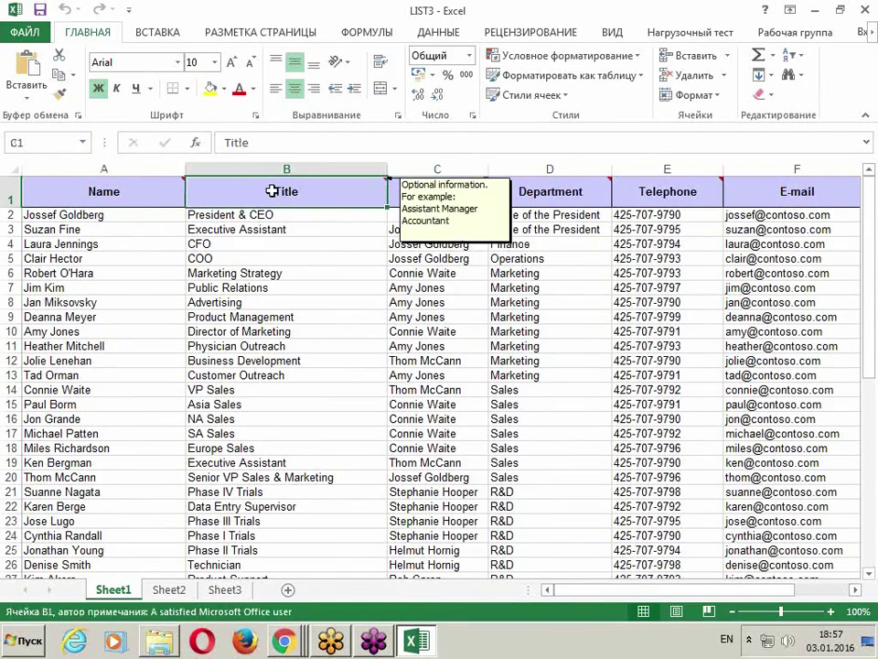
{"action": "left_click", "coordinate": [864, 9]}
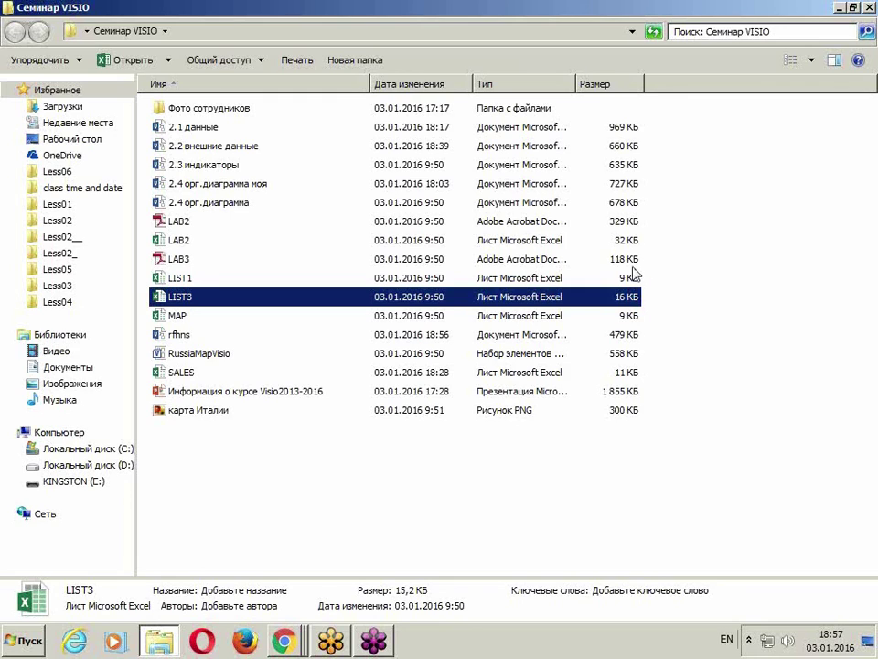
{"action": "left_click", "coordinate": [295, 499]}
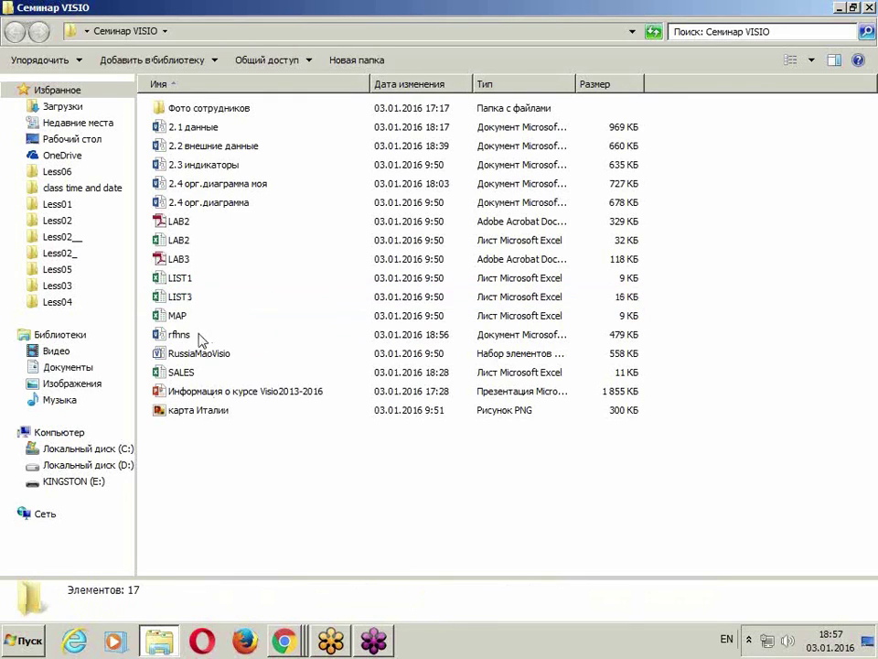
- Open the LAB3 PDF, examine the sample organization chart's employee boxes with e-mail and telephone fields up close, and close it
{"action": "double_click", "coordinate": [178, 260]}
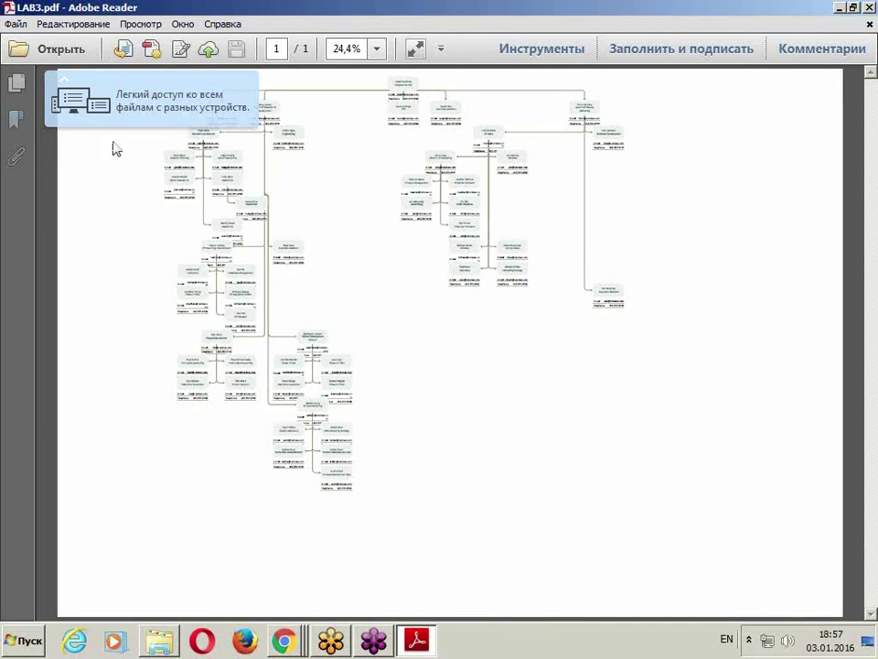
{"action": "scroll", "coordinate": [155, 153], "scroll_direction": "up", "scroll_amount": 5, "text": "ctrl"}
{"action": "scroll", "coordinate": [382, 230], "scroll_direction": "up", "scroll_amount": 4}
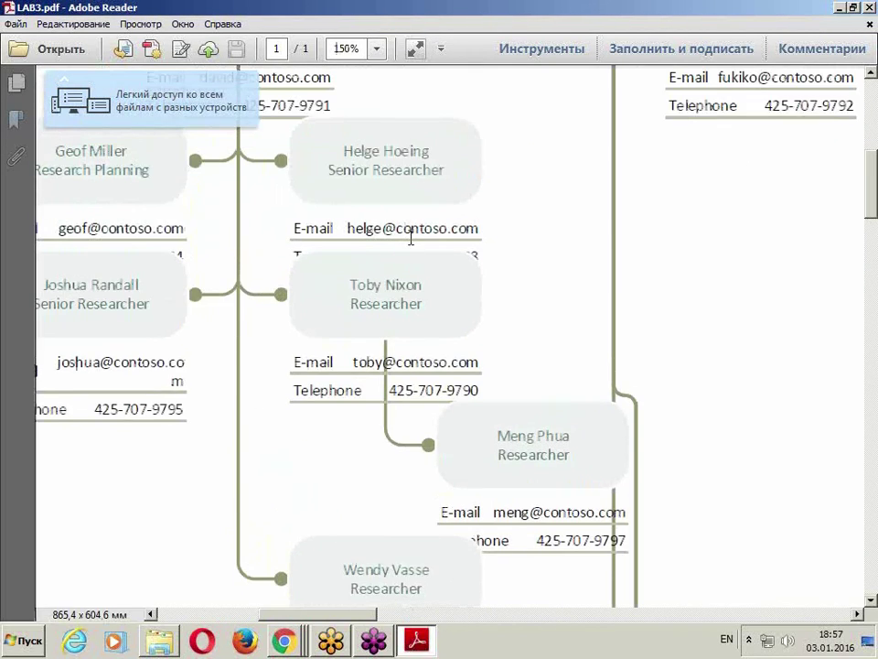
{"action": "scroll", "coordinate": [477, 264], "scroll_direction": "up", "scroll_amount": 7}
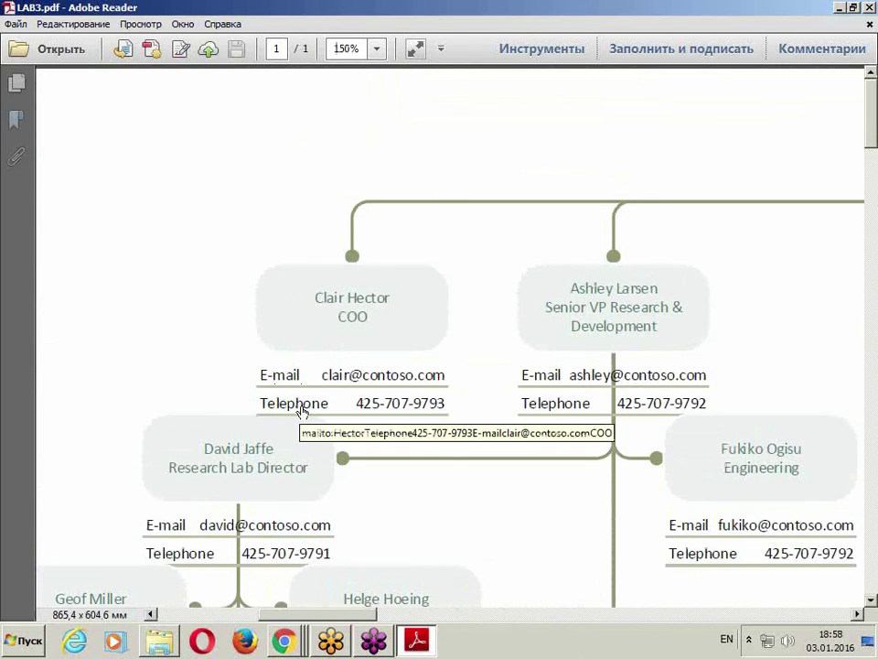
{"action": "scroll", "coordinate": [304, 406], "scroll_direction": "down", "scroll_amount": 2, "text": "ctrl"}
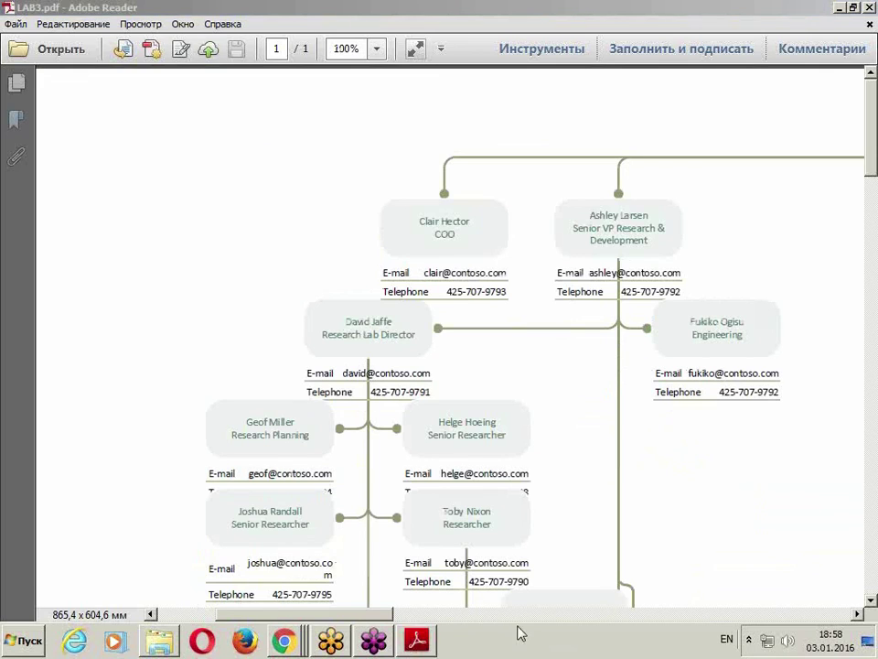
{"action": "left_click_drag", "start_coordinate": [369, 614], "coordinate": [494, 634]}
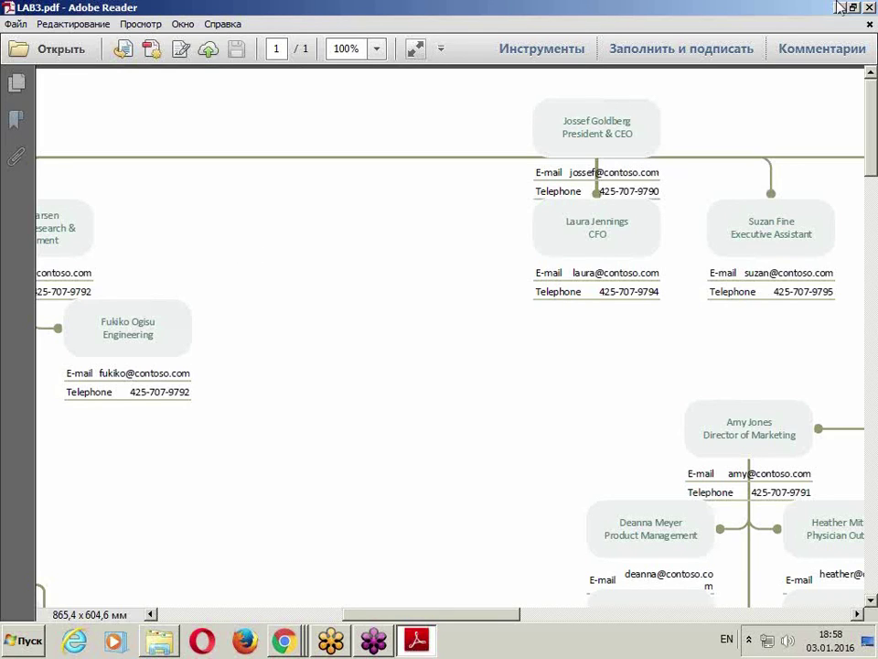
{"action": "left_click", "coordinate": [871, 7]}
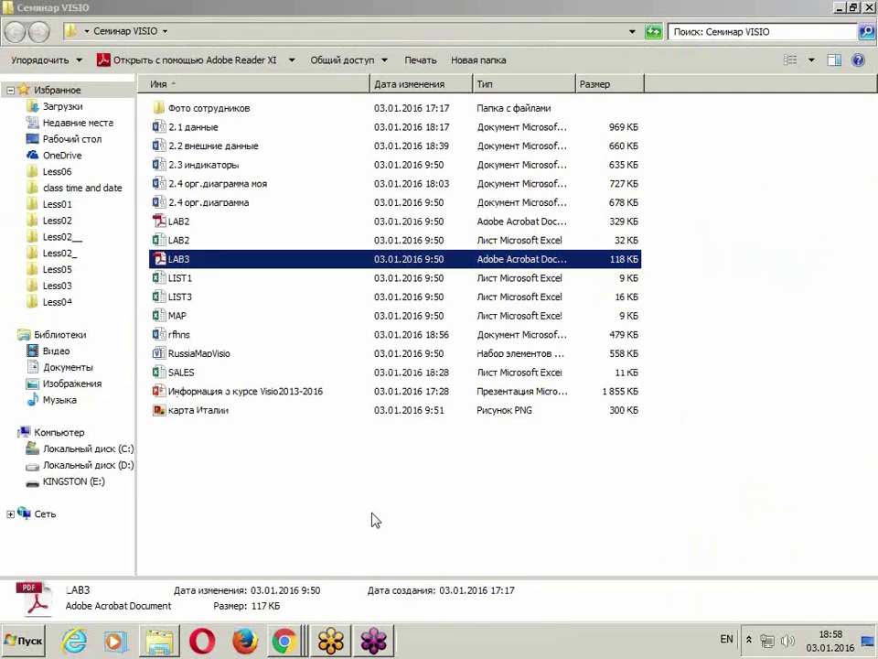
{"action": "left_click", "coordinate": [310, 467]}
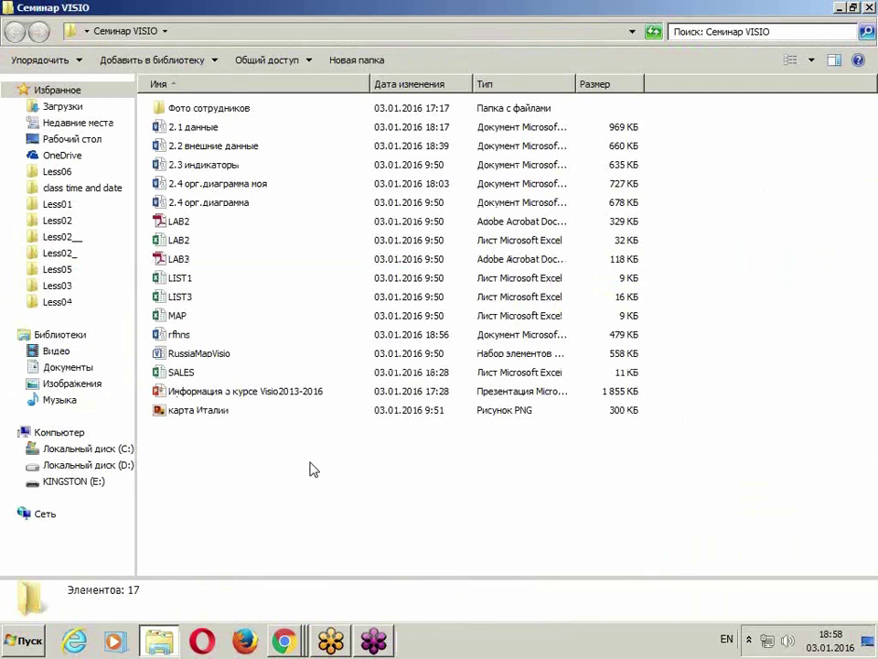
- Rename the rfhns Visio drawing in the Семинар VISIO folder as карты
{"action": "left_click", "coordinate": [172, 335]}
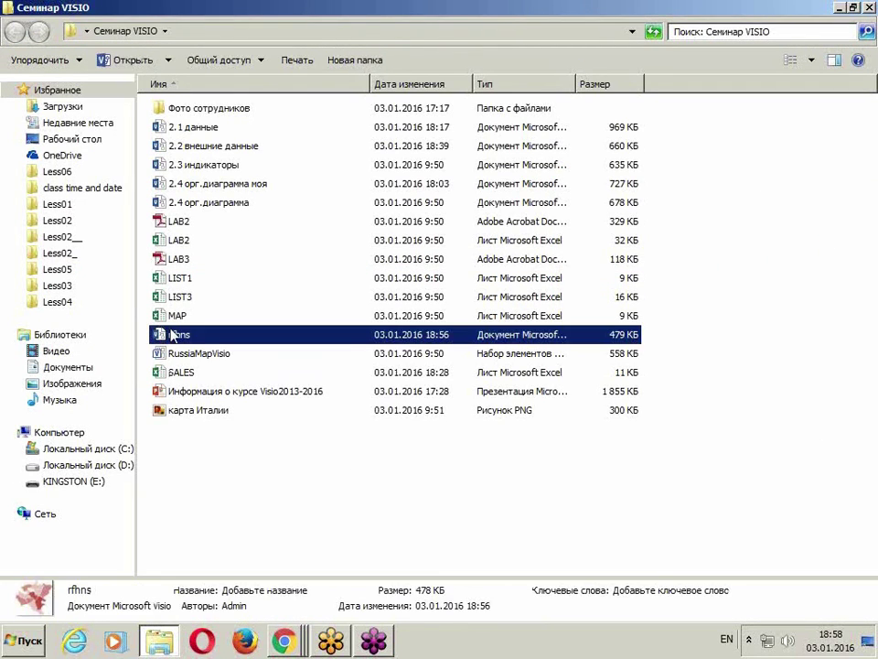
{"action": "left_click", "coordinate": [172, 334]}
{"action": "type", "text": "rf"}
{"action": "key", "text": "BackSpace"}
{"action": "key", "text": "BackSpace"}
{"action": "type", "text": "rfhns"}
{"action": "key", "text": "BackSpace"}
{"action": "key", "text": "BackSpace"}
{"action": "key", "text": "BackSpace"}
{"action": "key", "text": "BackSpace"}
{"action": "key", "text": "alt"}
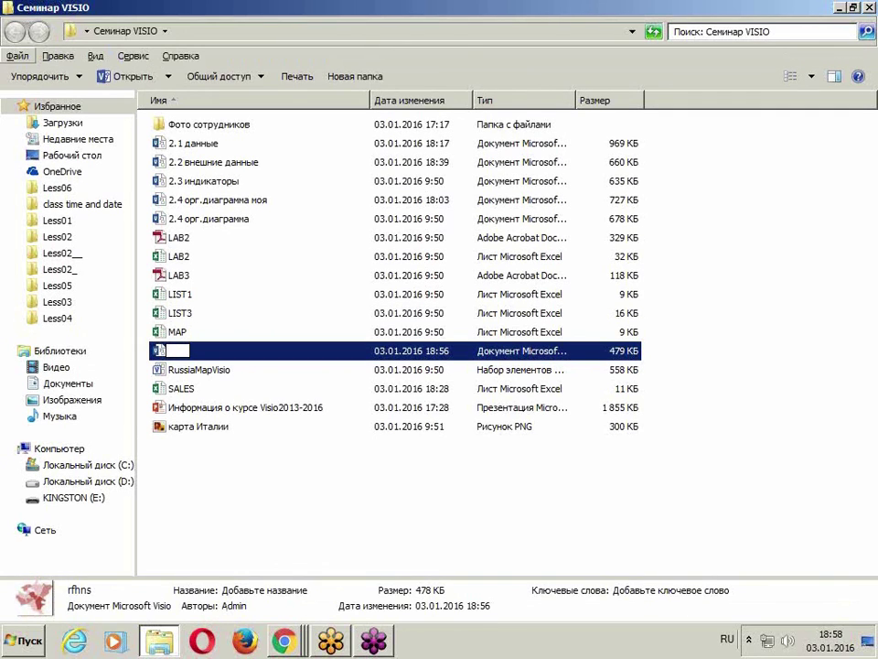
{"action": "key", "text": "alt"}
{"action": "type", "text": "ар"}
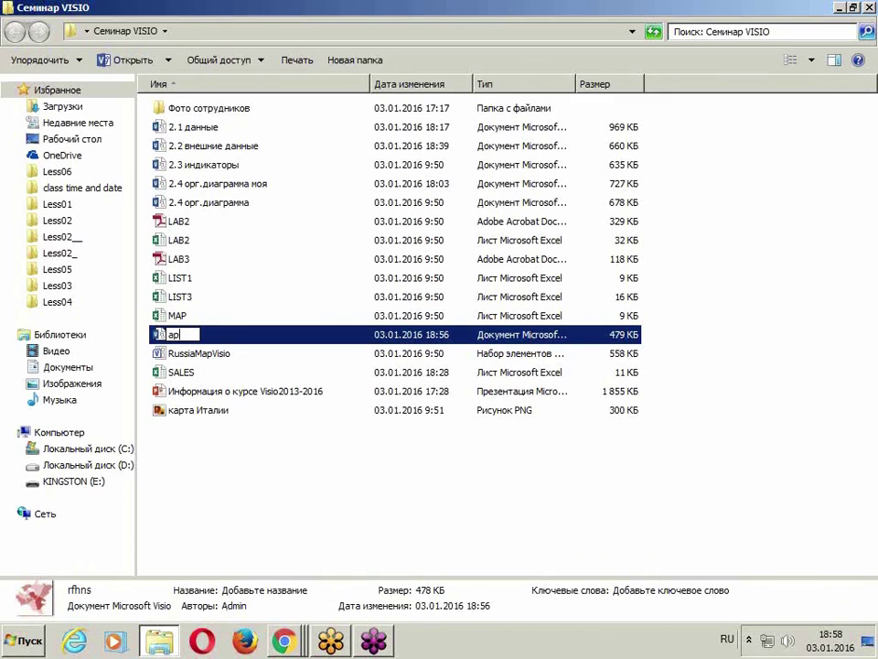
{"action": "type", "text": "као"}
{"action": "key", "text": "Return"}
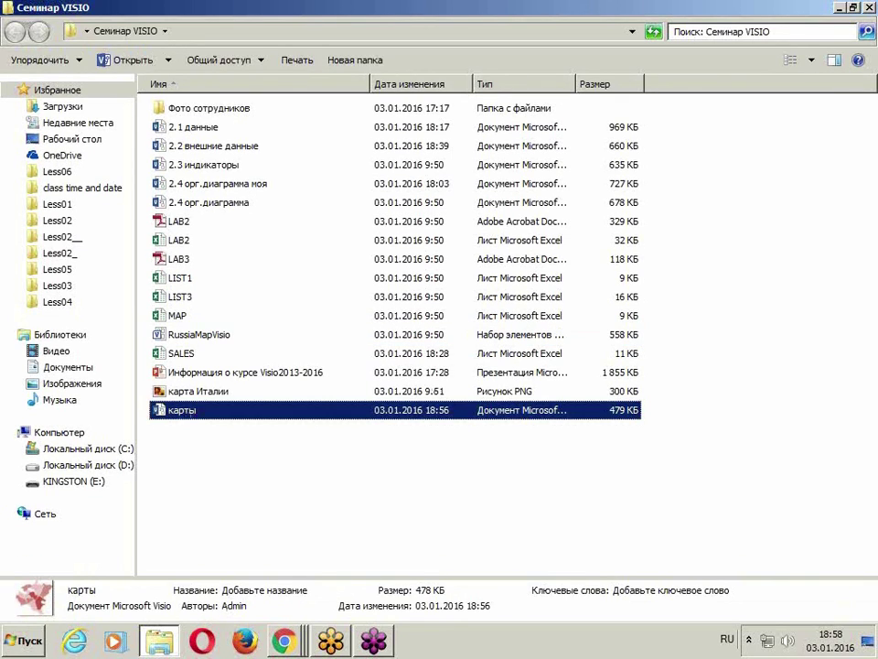
{"action": "left_click", "coordinate": [770, 523]}
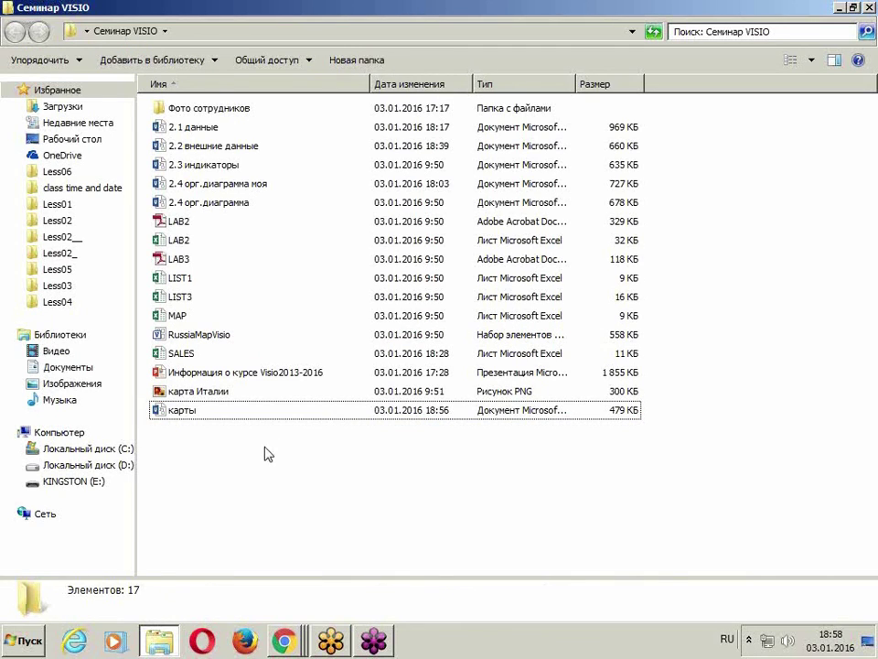